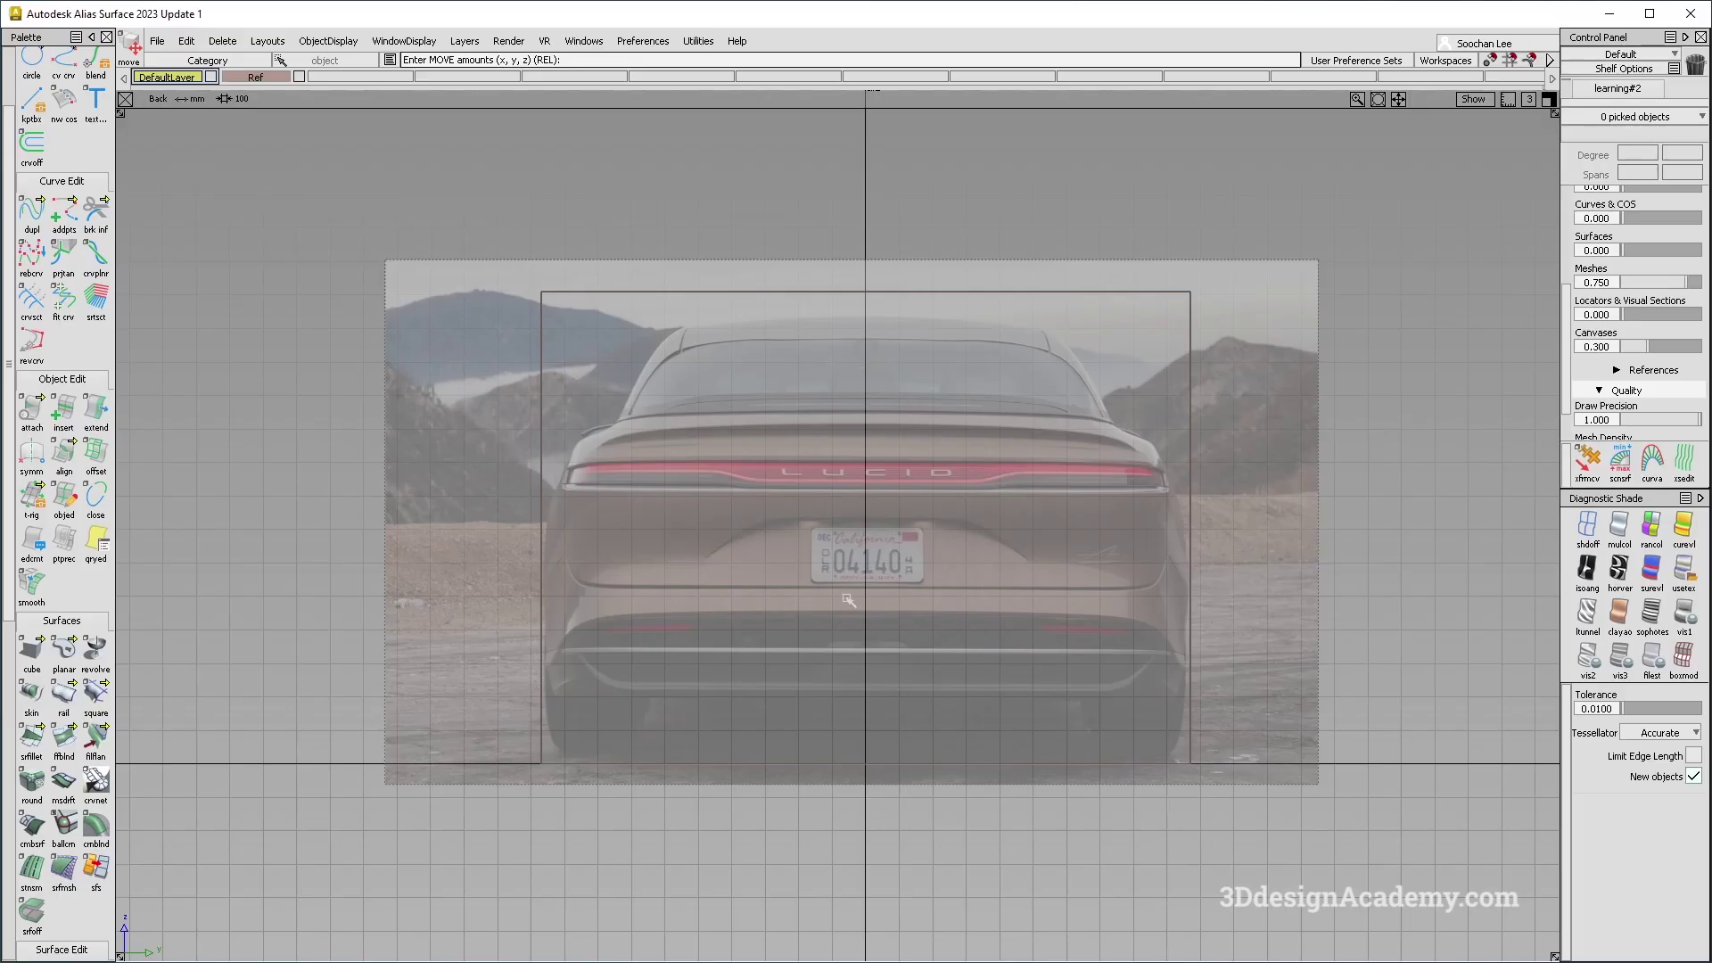
Draw a horizontal edit point curve across the car's rear, along the lower edge of the tail light strip.
alt+shift+right_drag(939, 589, 845, 515)
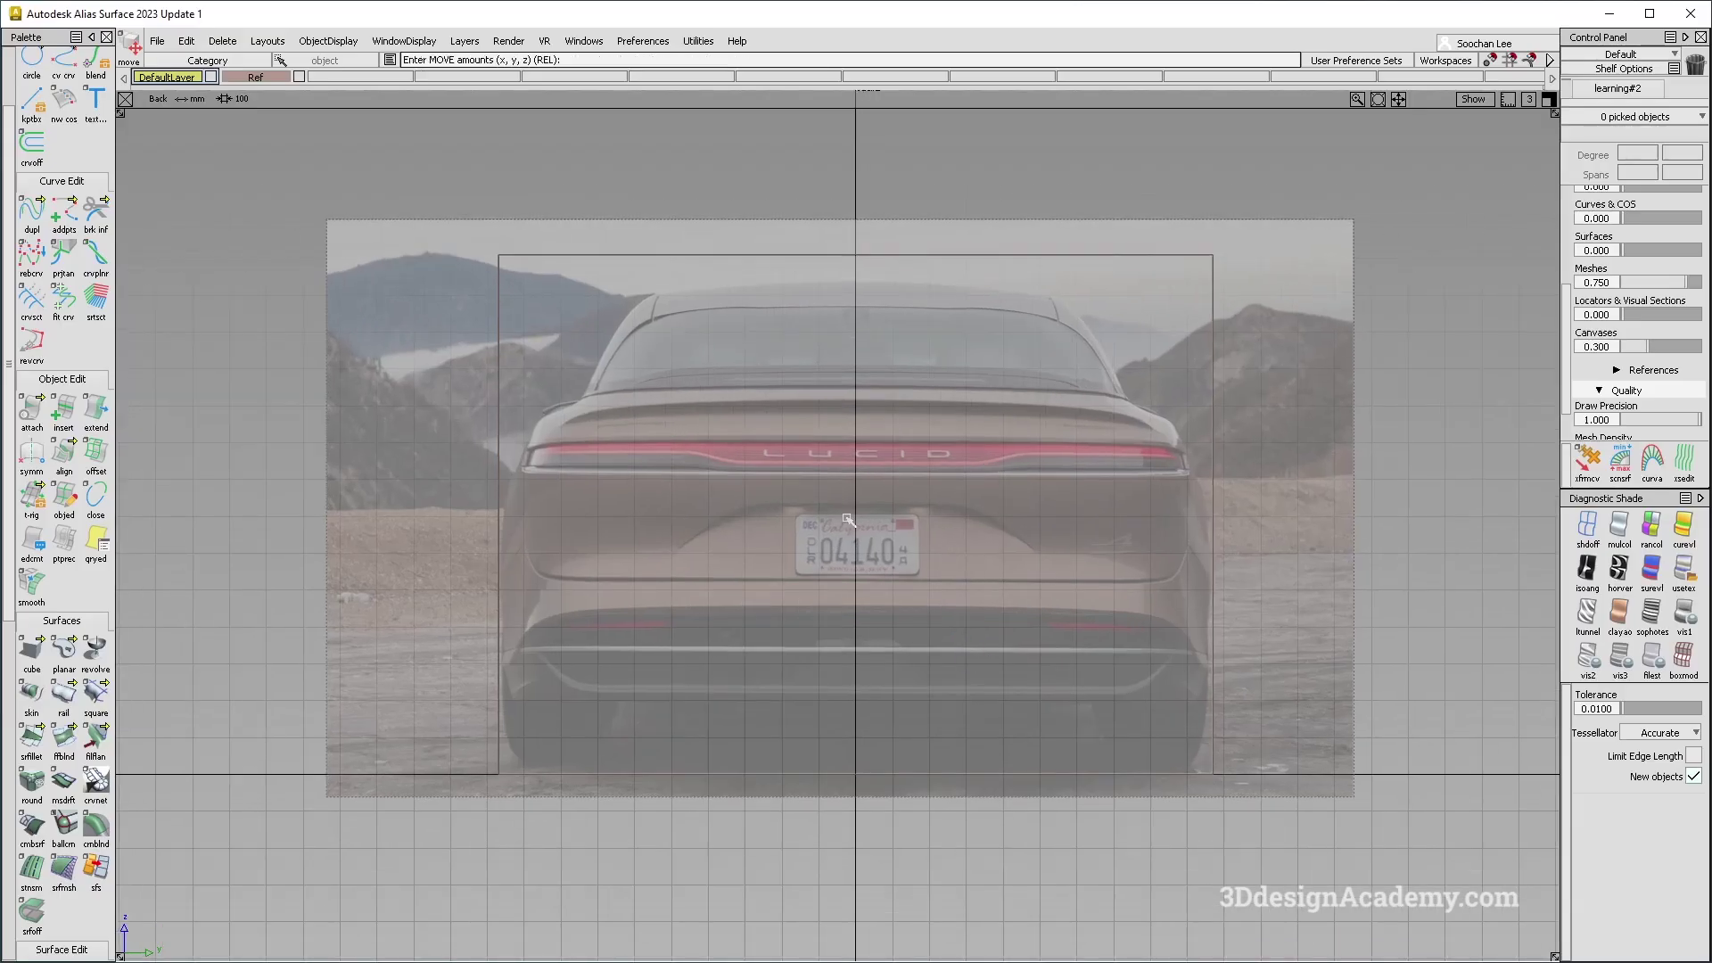
alt+shift+right_drag(1003, 507, 1055, 567)
alt+shift+middle_drag(1018, 593, 1017, 551)
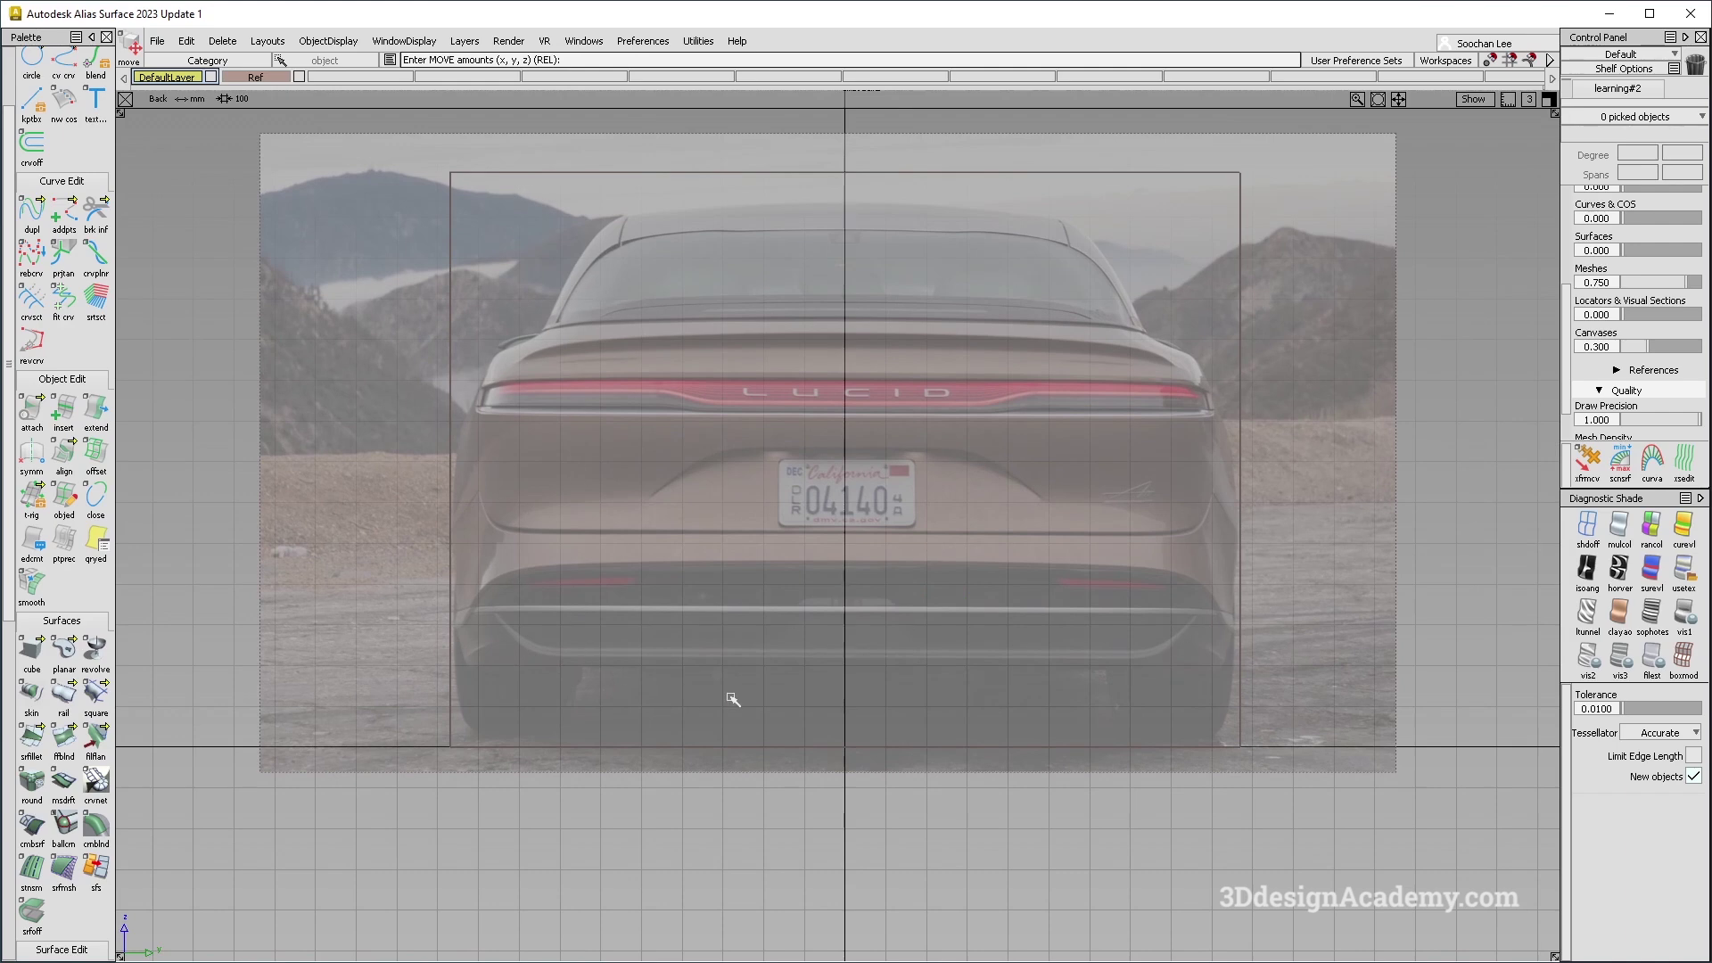
alt+shift+middle_drag(733, 700, 779, 704)
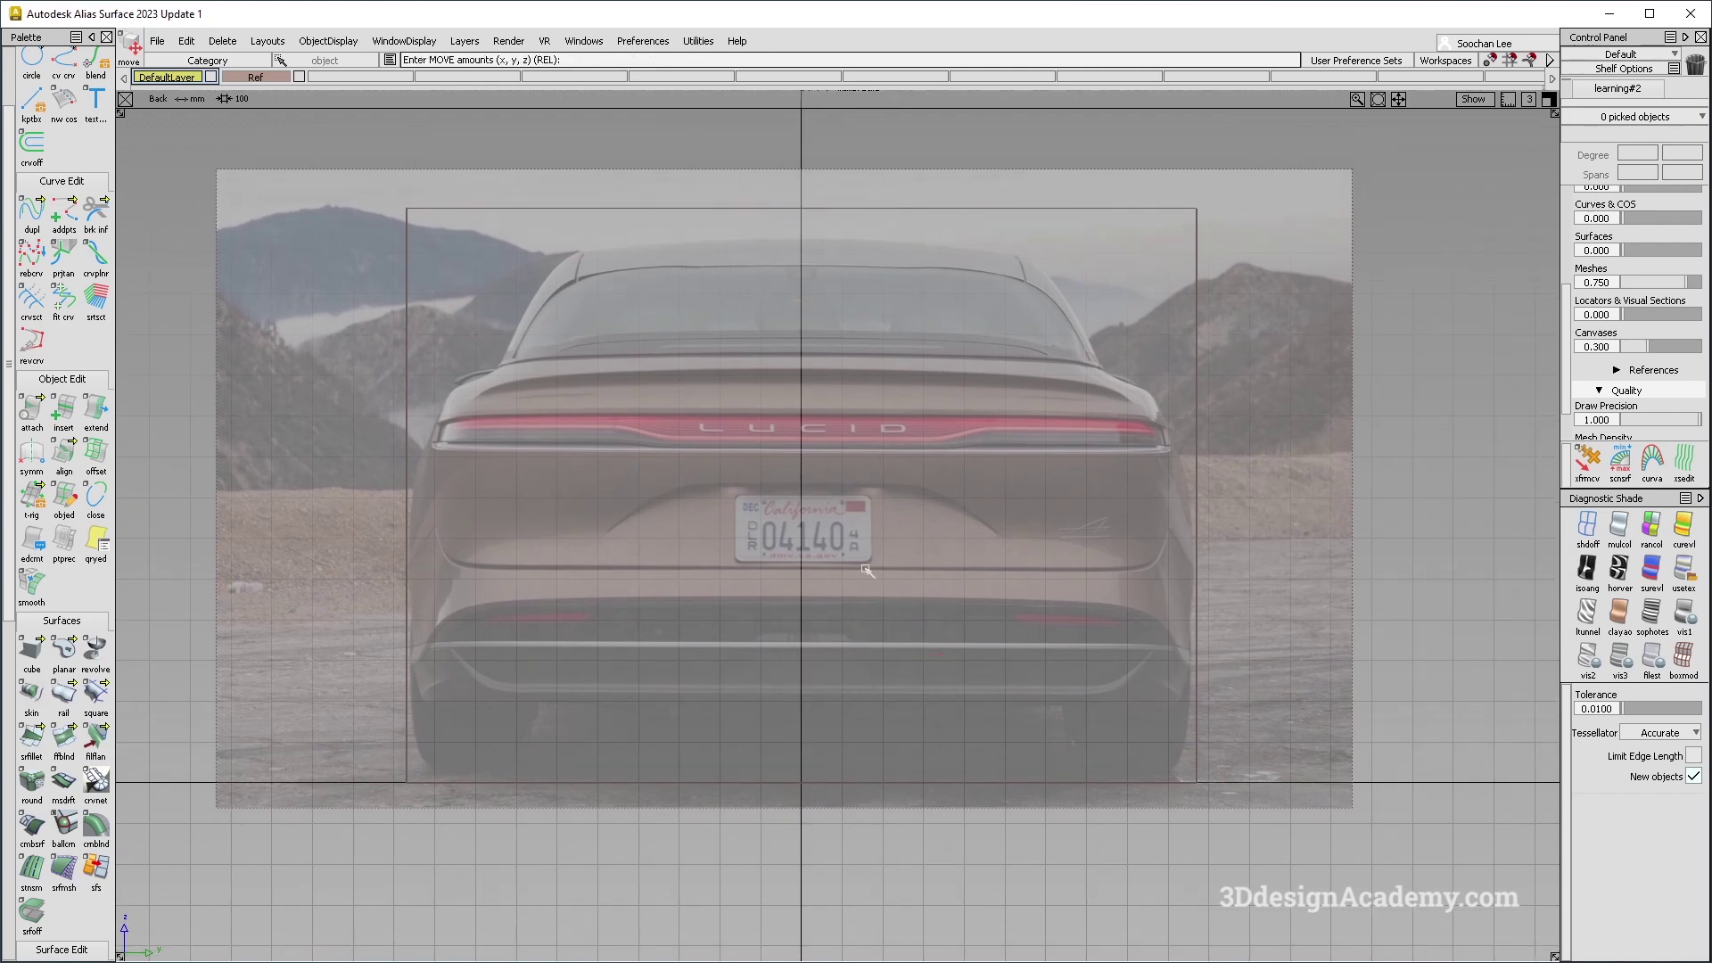
alt+shift+middle_drag(786, 570, 810, 539)
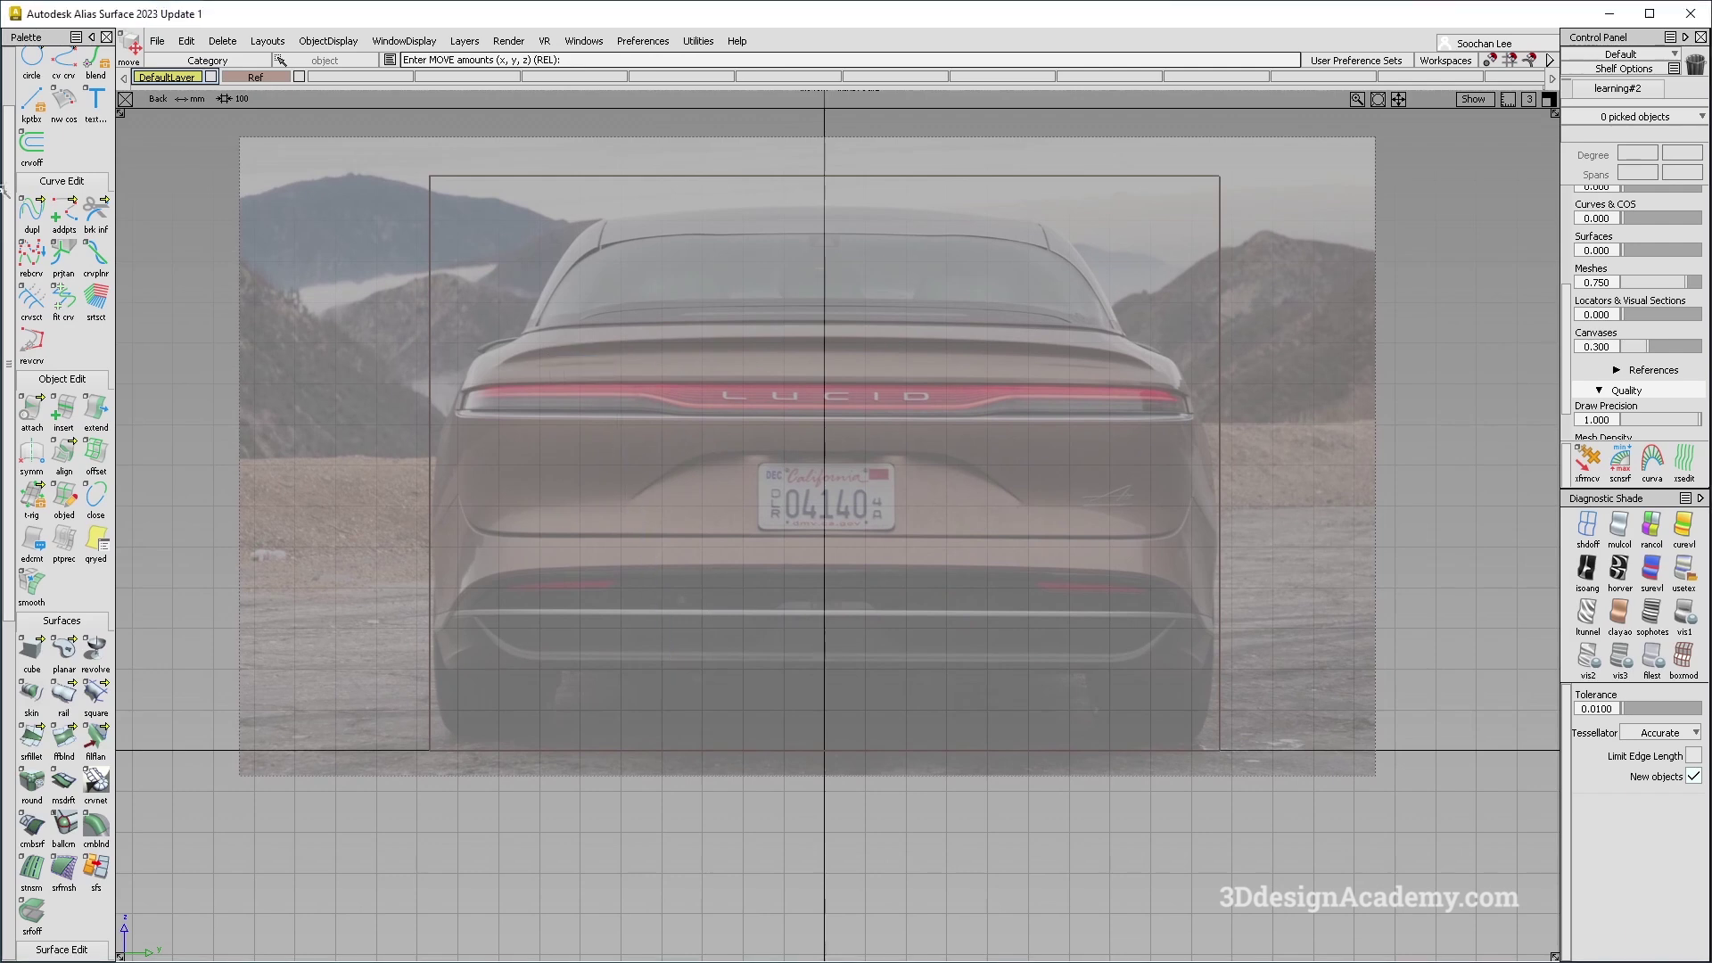
scroll(65, 102, up, 2)
mouse_move(64, 141)
mouse_down()
mouse_move(157, 172)
mouse_move(129, 143)
mouse_up()
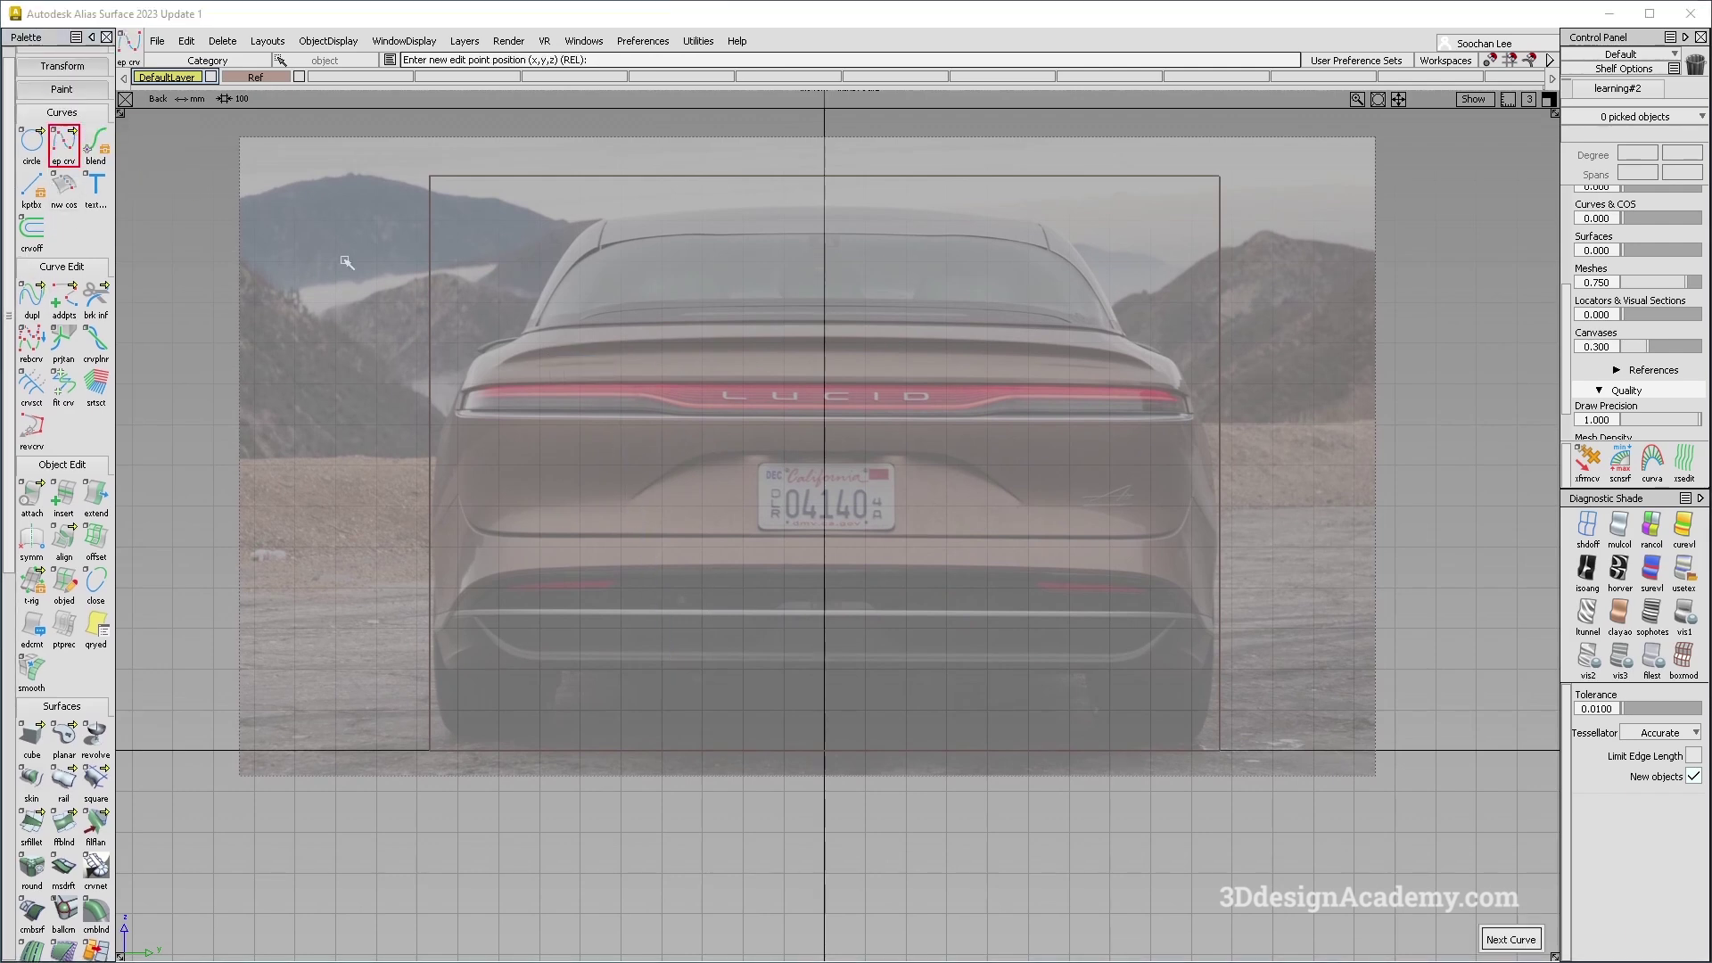
click(501, 419)
middle_drag(956, 428, 1137, 448)
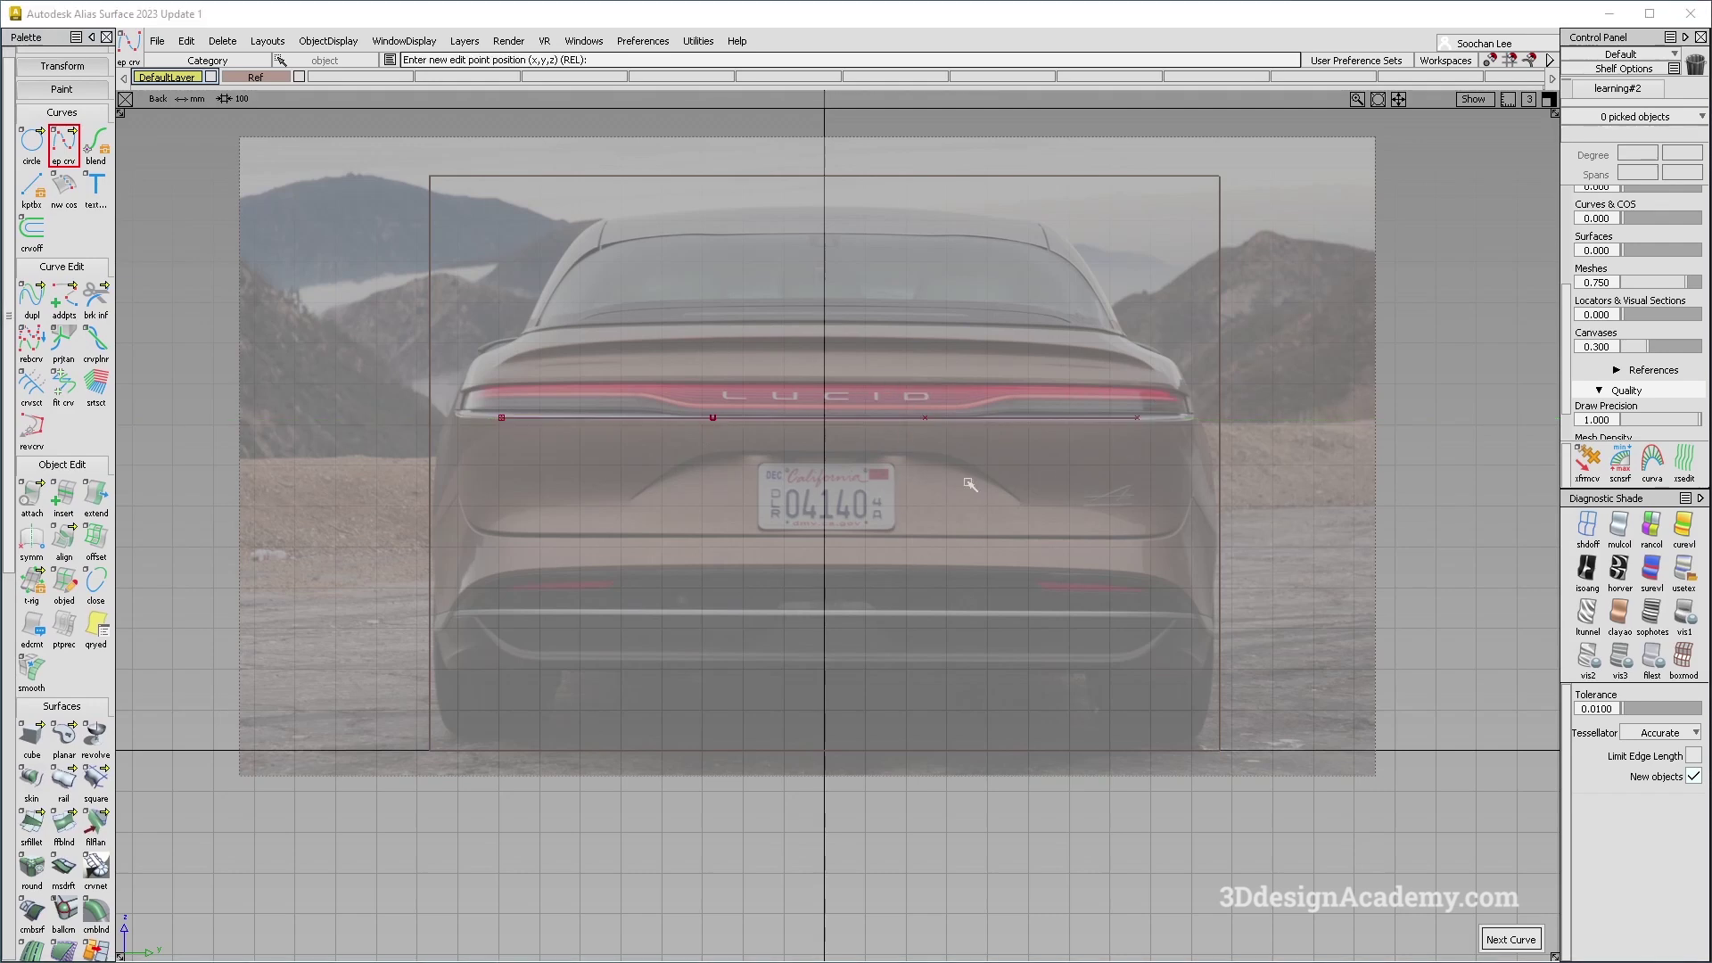
Make the curve symmetric about the centreline and shift its inner control point outward and slightly down to follow the light strip's edge.
ctrl+shift+drag(817, 374, 678, 353)
click(32, 537)
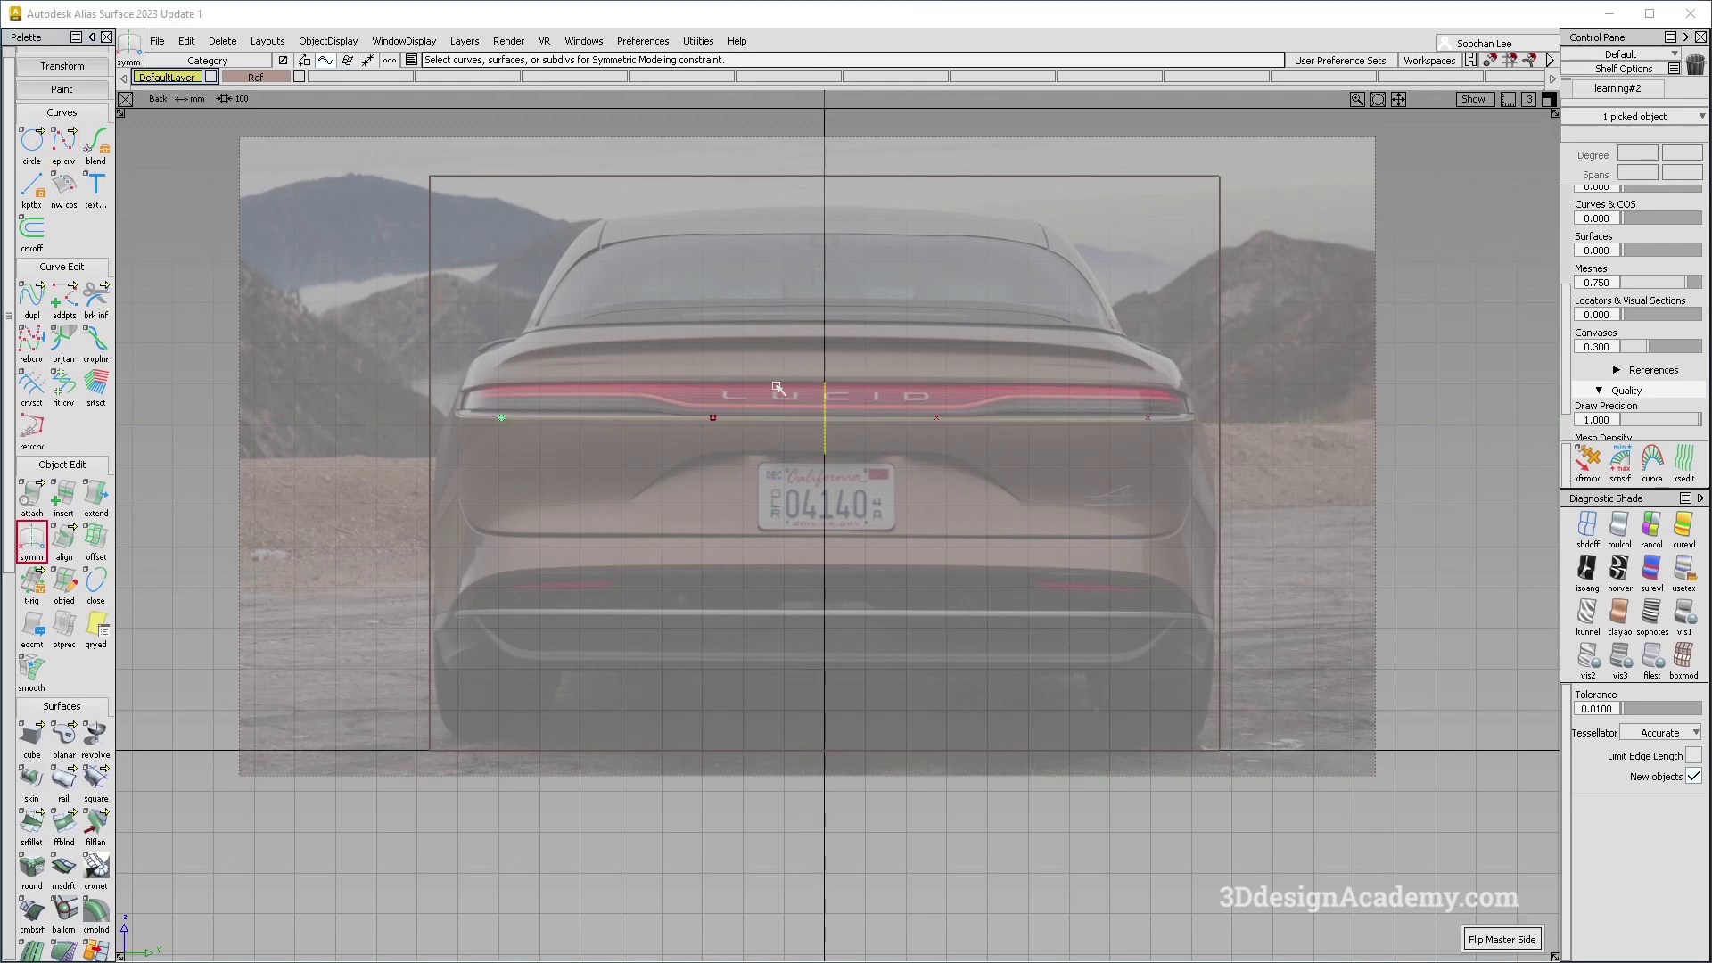
ctrl+shift+drag(785, 479, 738, 444)
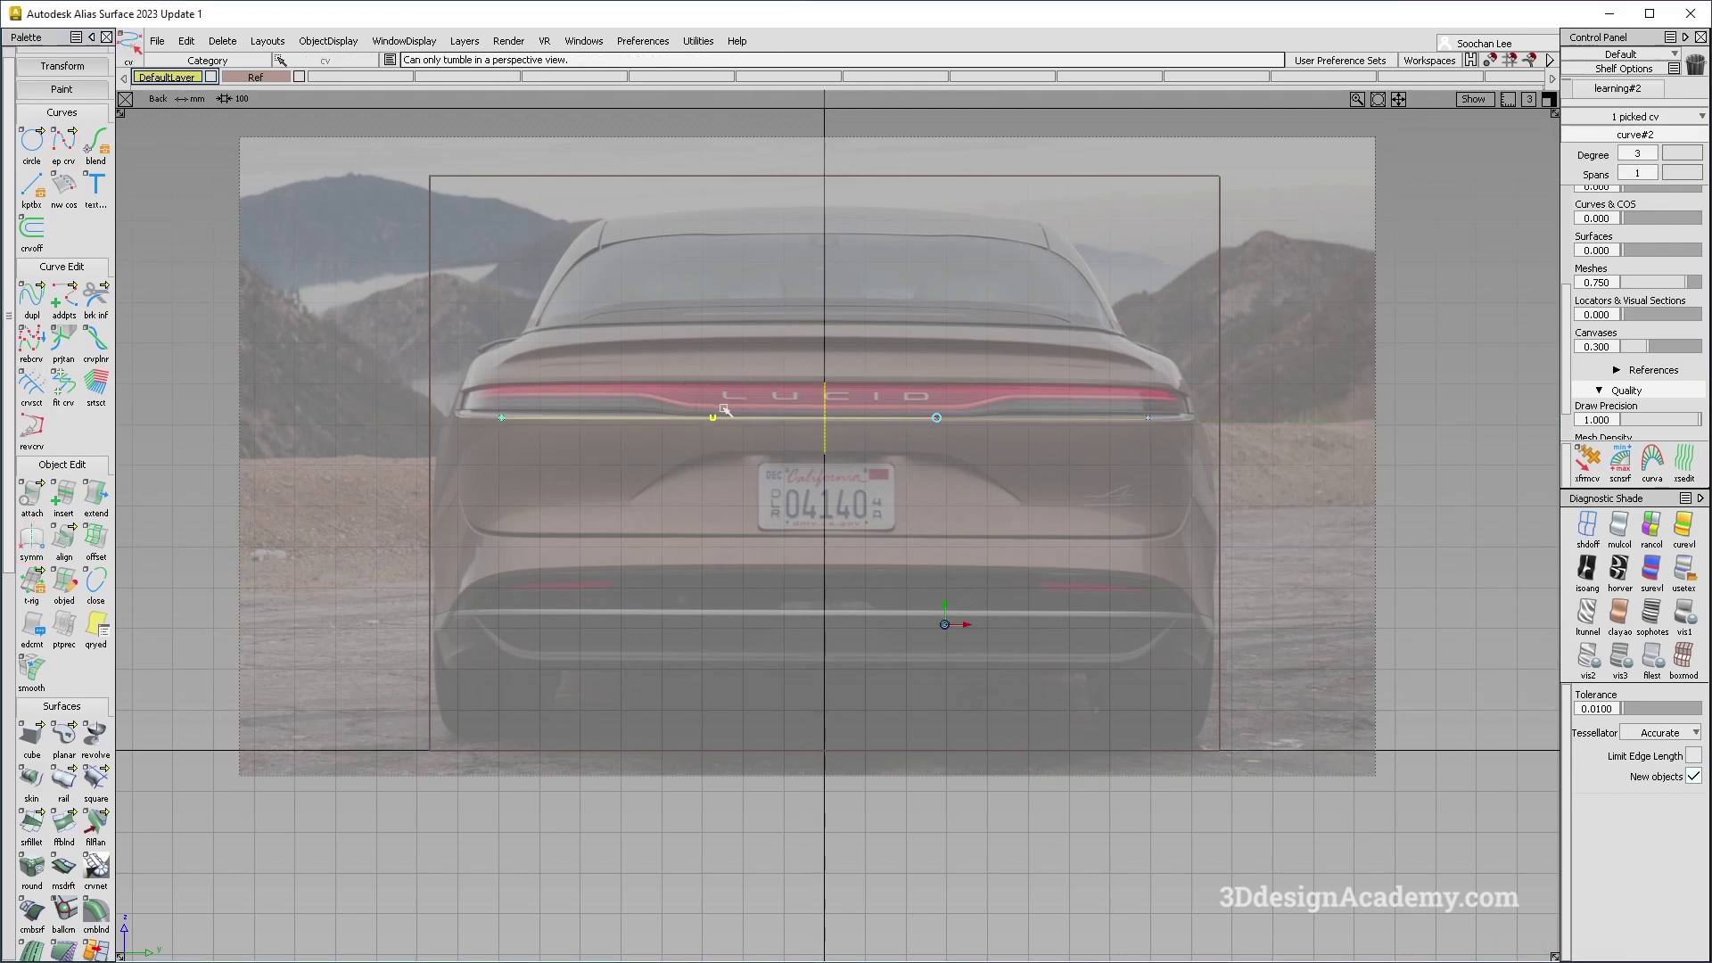
alt+shift+right_drag(949, 623, 713, 500)
ctrl+shift+middle_drag(713, 500, 656, 430)
right_drag(654, 428, 676, 430)
middle_drag(711, 412, 386, 368)
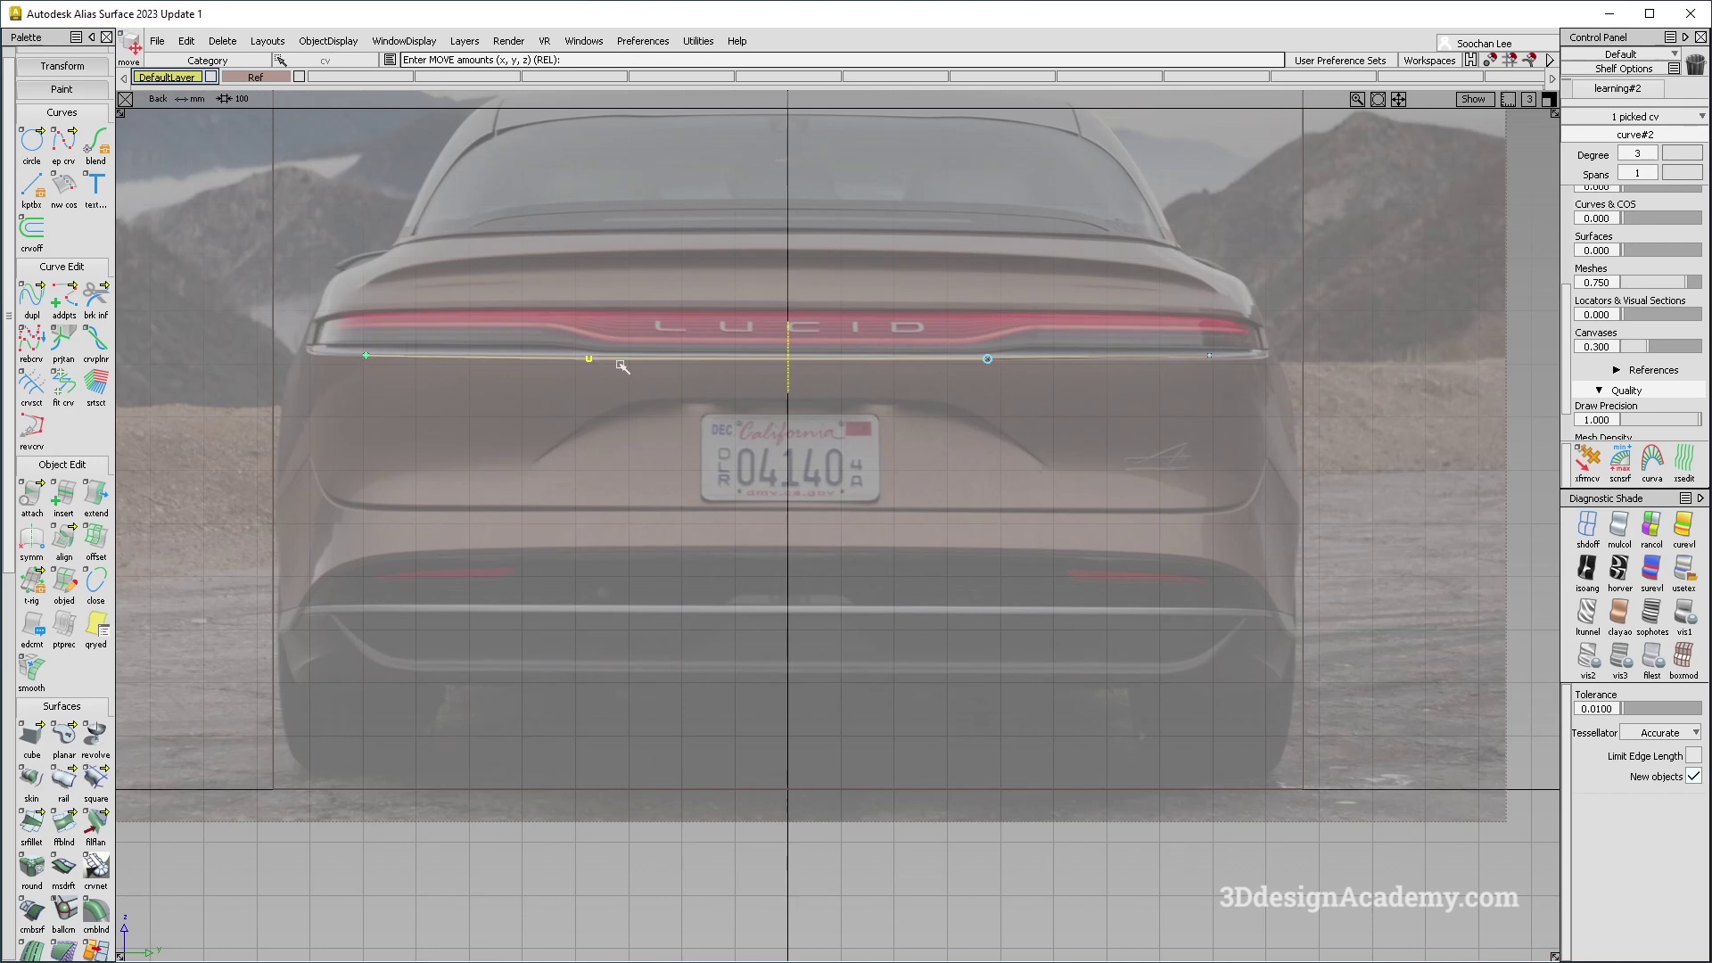
alt+shift+middle_drag(603, 413, 609, 432)
middle_drag(624, 417, 607, 435)
Extend the outer end of the symmetric curve slightly toward the corner of the tail light.
ctrl+shift+drag(607, 434, 562, 441)
click(100, 503)
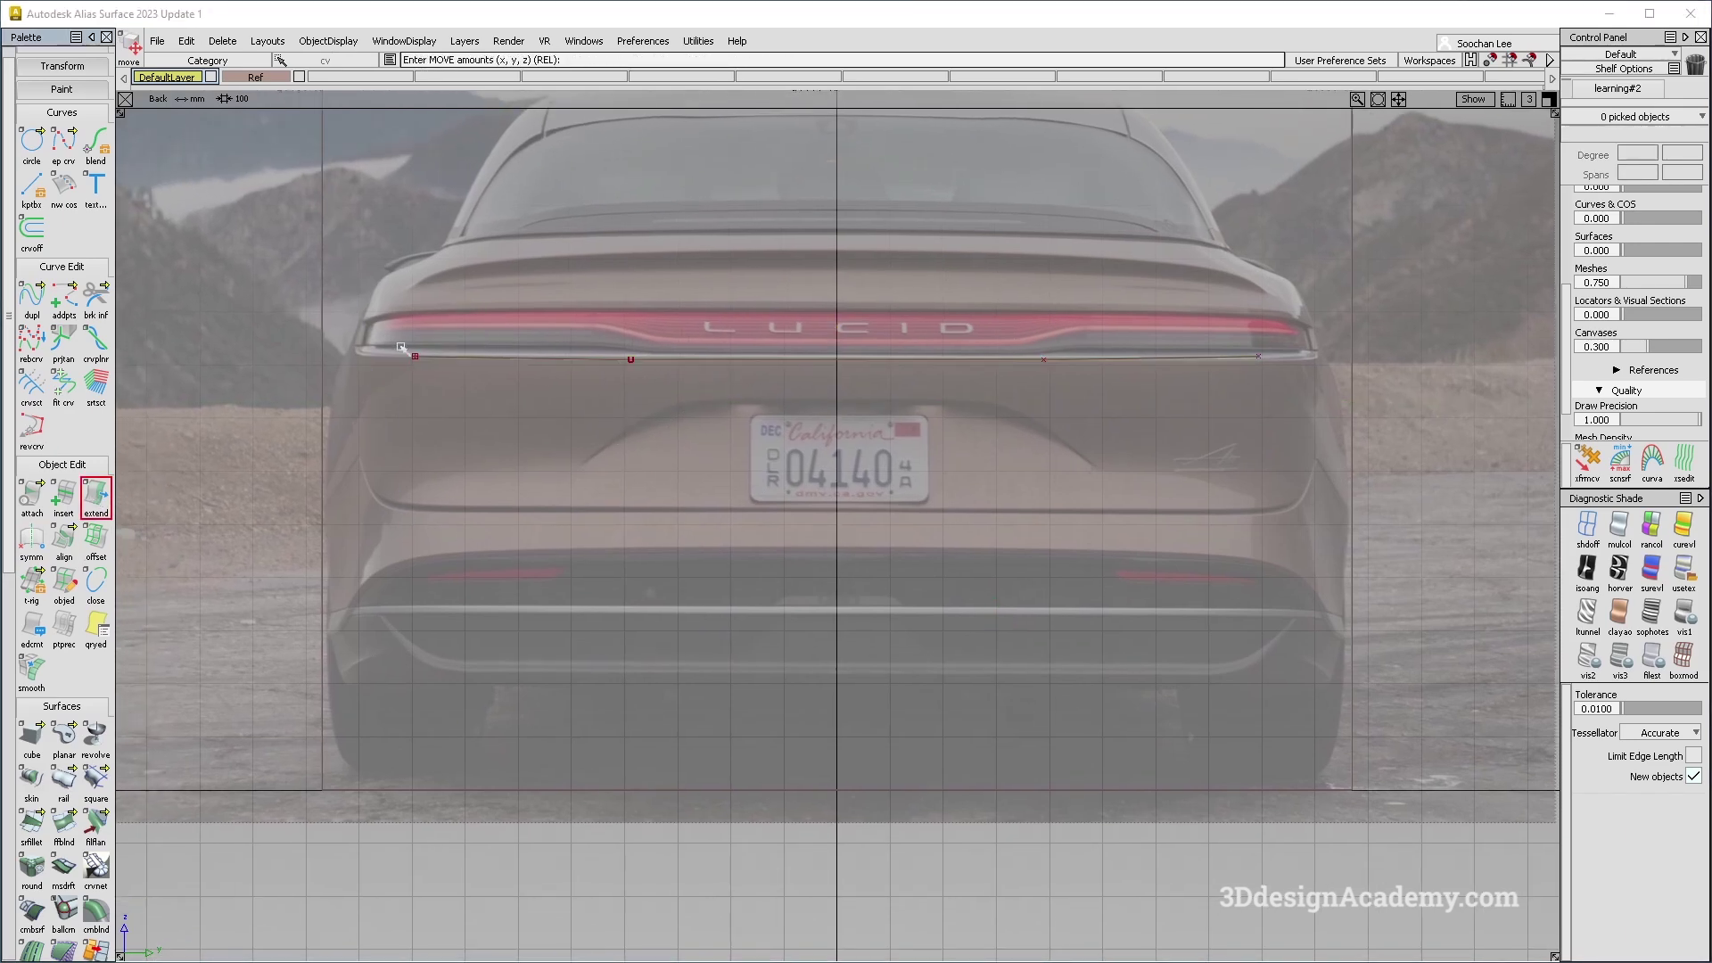
drag(416, 355, 394, 358)
Move the curve in the Top view to the rear end of the reference box.
drag(666, 602, 765, 478)
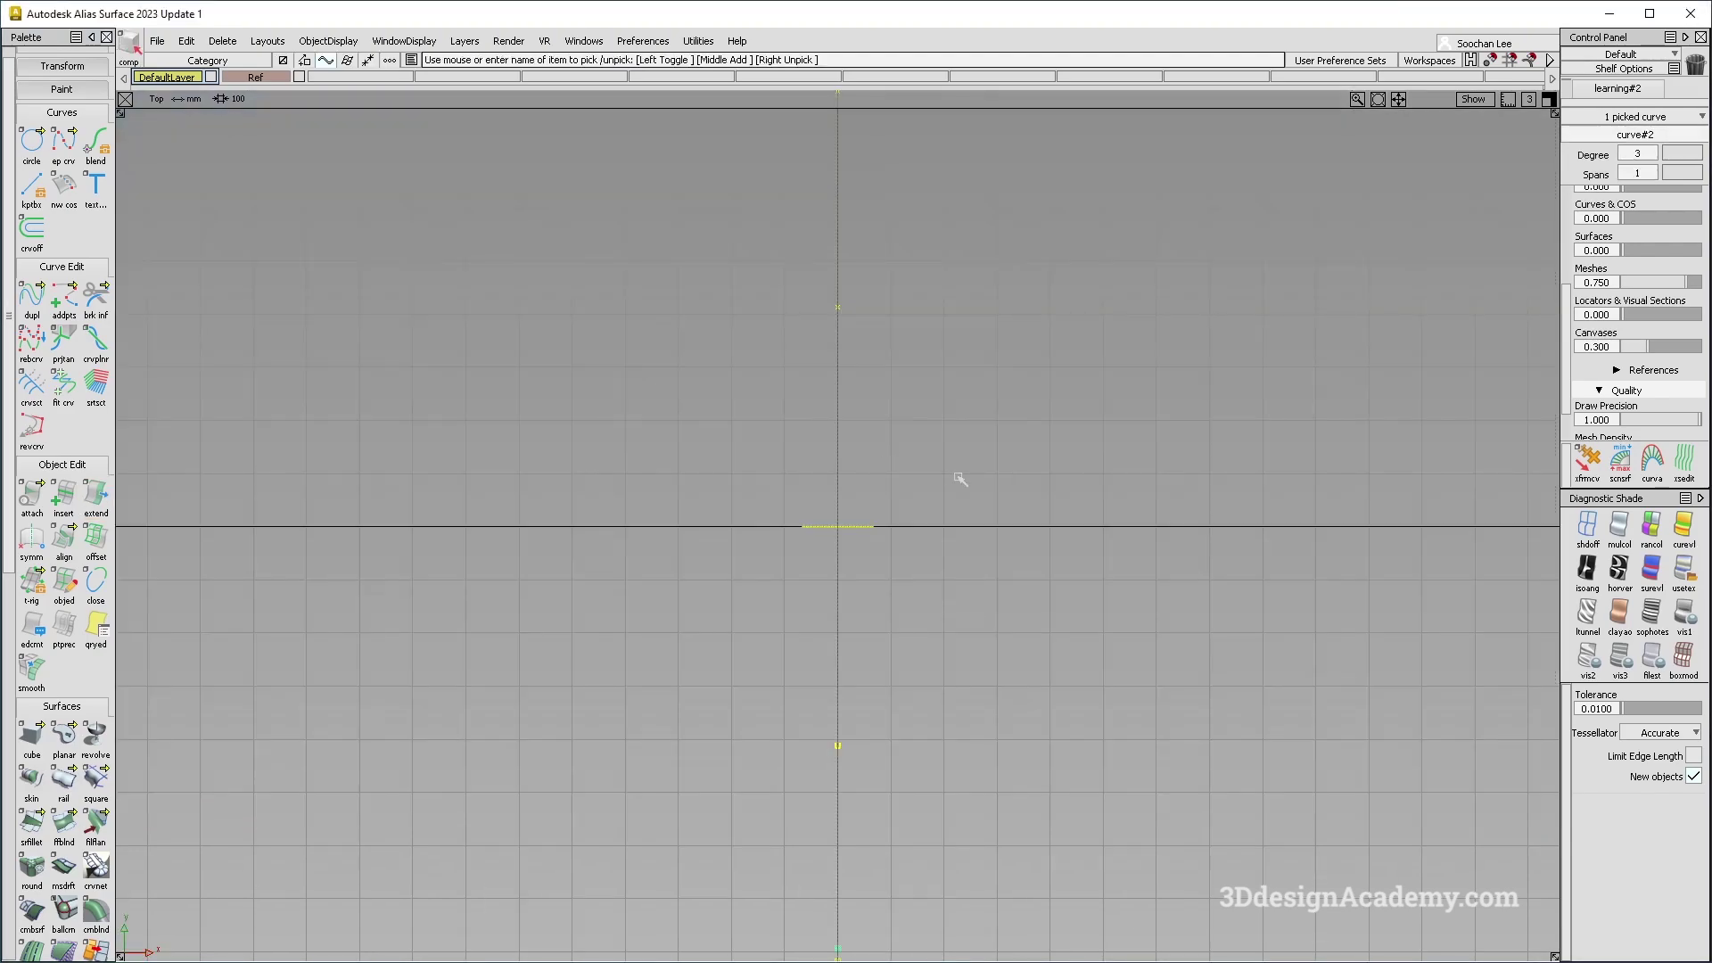
alt+shift+right_drag(1109, 554, 954, 601)
alt+shift+middle_drag(954, 601, 815, 585)
ctrl+shift+right_drag(814, 585, 874, 555)
middle_drag(888, 549, 1097, 550)
drag(1099, 553, 1116, 553)
scroll(923, 486, up, 3)
Move the curve's end control point toward the car's front in the Top view to bow the curve.
mouse_move(949, 760)
ctrl+shift+mouse_down()
mouse_move(889, 692)
mouse_move(1030, 685)
ctrl+shift+mouse_up()
drag(888, 662, 946, 709)
ctrl+shift+right_drag(1036, 779, 1032, 676)
middle_drag(1032, 676, 1021, 677)
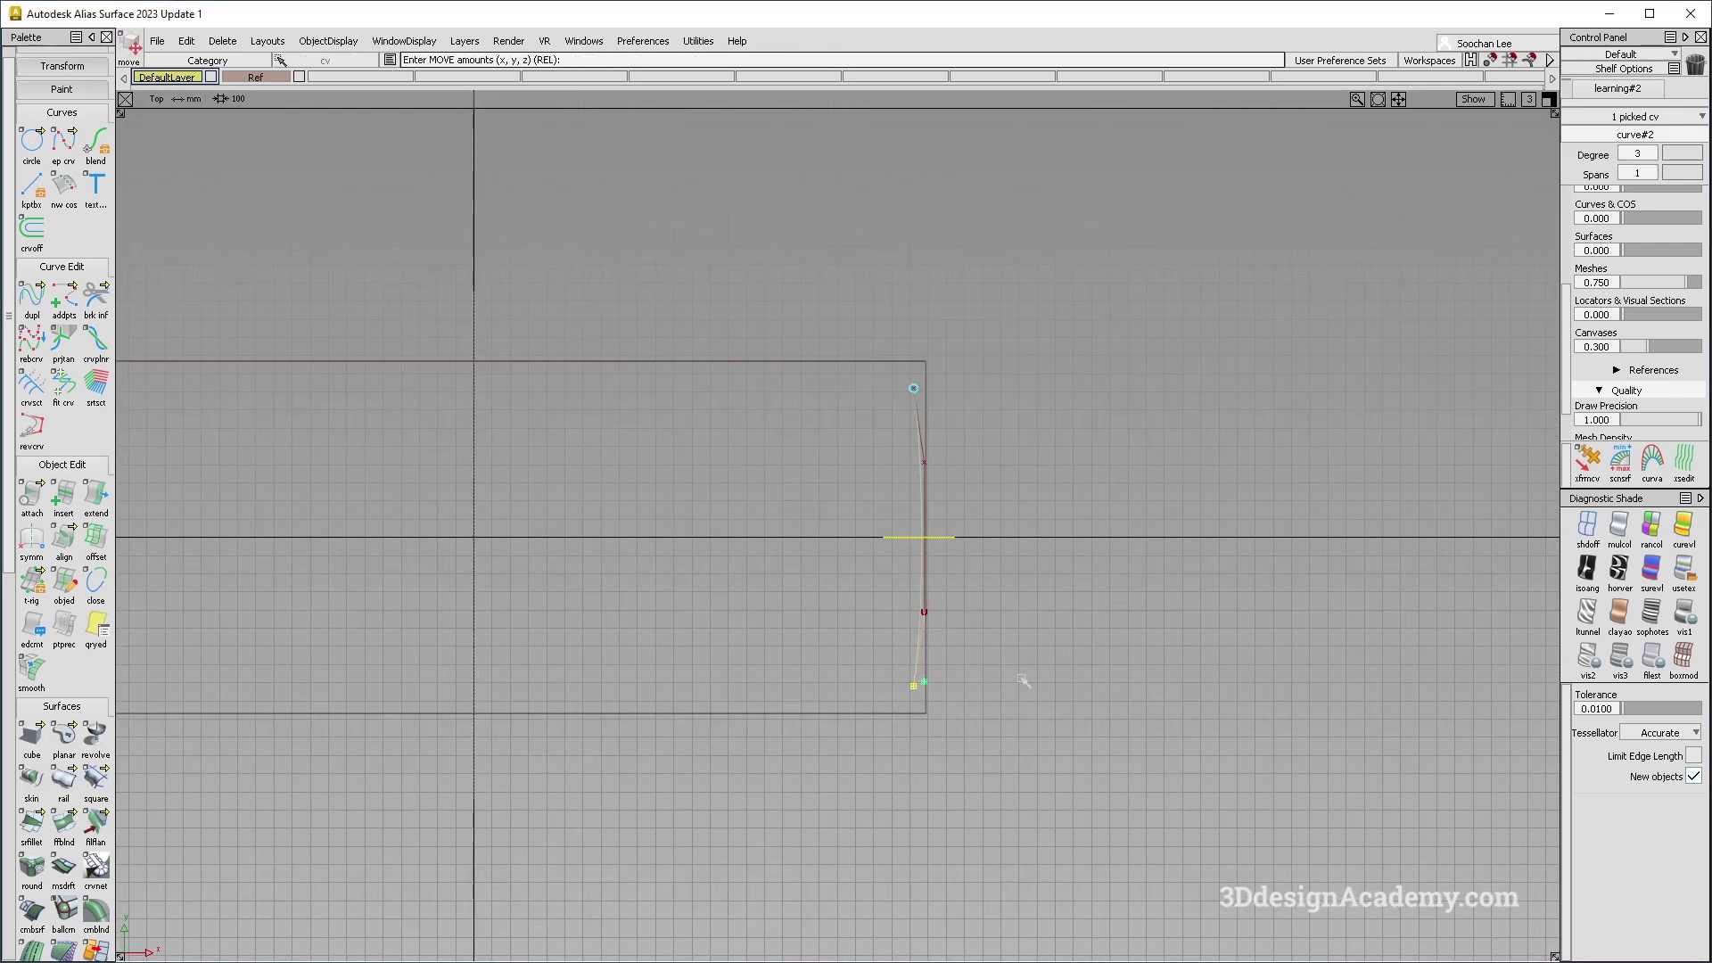
Display a curvature comb on the bowed curve.
ctrl+shift+drag(906, 574, 1027, 602)
click(924, 571)
scroll(77, 785, down, 9)
click(63, 883)
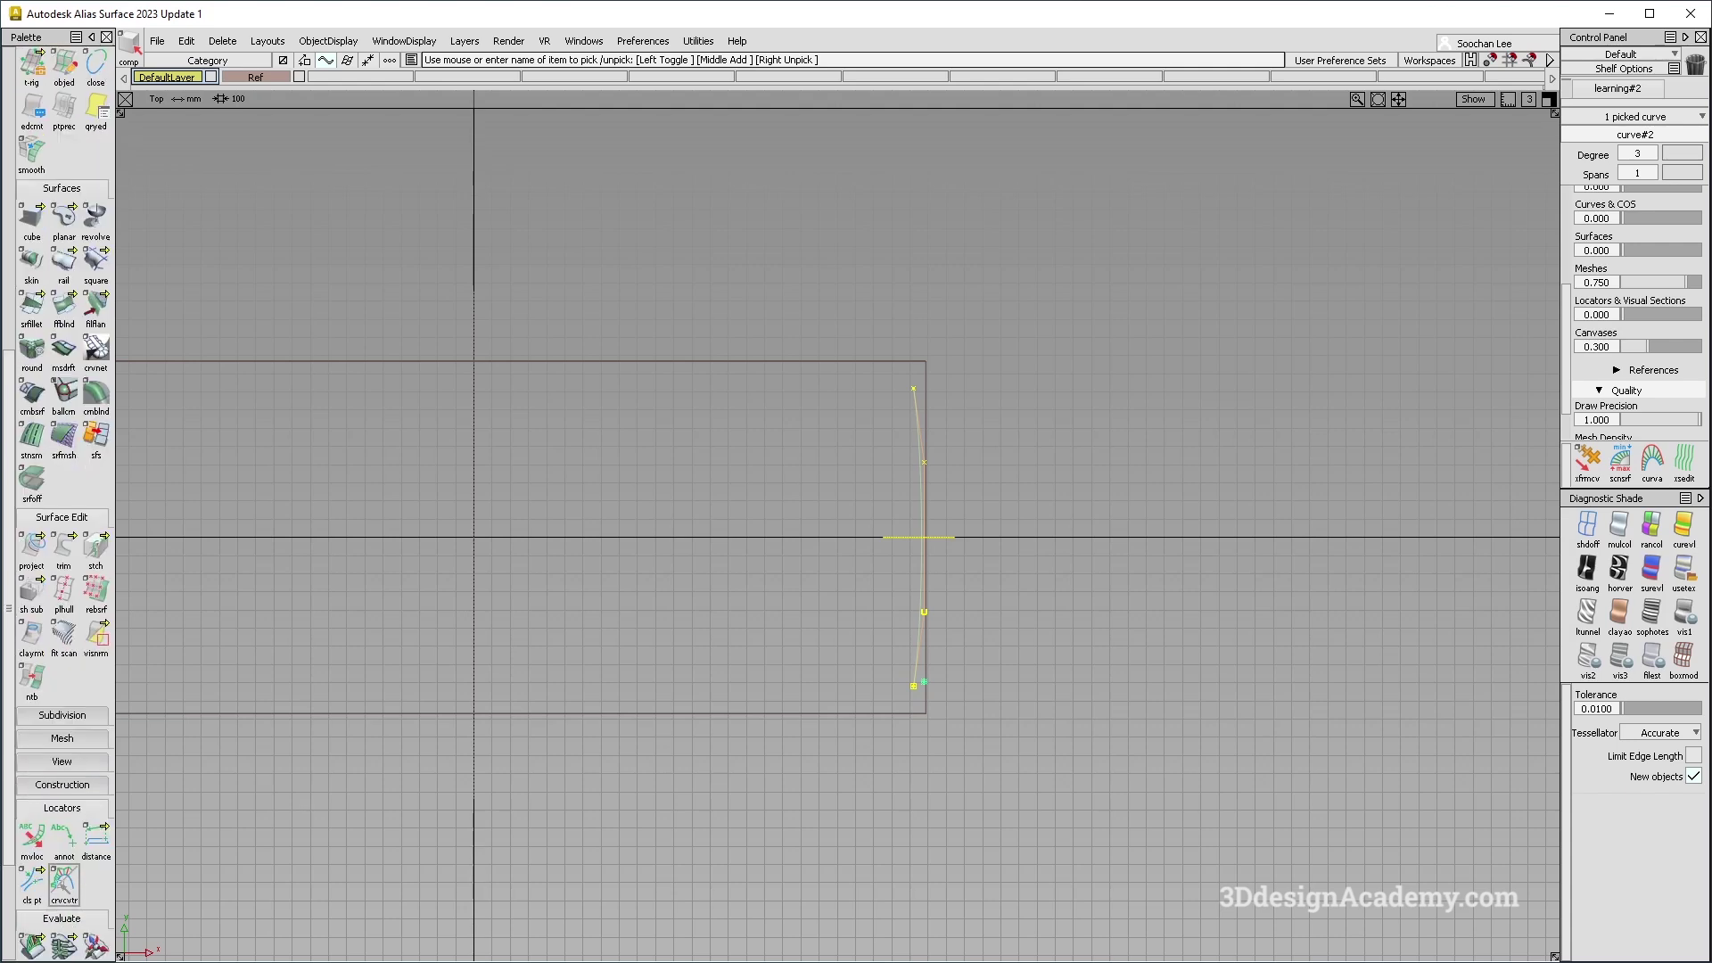
Fine-tune the curve's control points in the Top view to shape its bow and even out the curvature.
alt+shift+right_drag(959, 428, 1146, 620)
alt+shift+middle_drag(1146, 619, 986, 501)
ctrl+shift+drag(906, 651, 878, 596)
ctrl+shift+middle_drag(1013, 673, 971, 589)
right_drag(971, 590, 971, 578)
ctrl+shift+drag(861, 685, 860, 486)
drag(711, 440, 1000, 662)
ctrl+shift+middle_drag(1001, 630, 990, 520)
ctrl+shift+drag(948, 688, 928, 507)
Remove the curvature comb and frame the curve against the rear photo in the Back view.
key(F6)
key(F7)
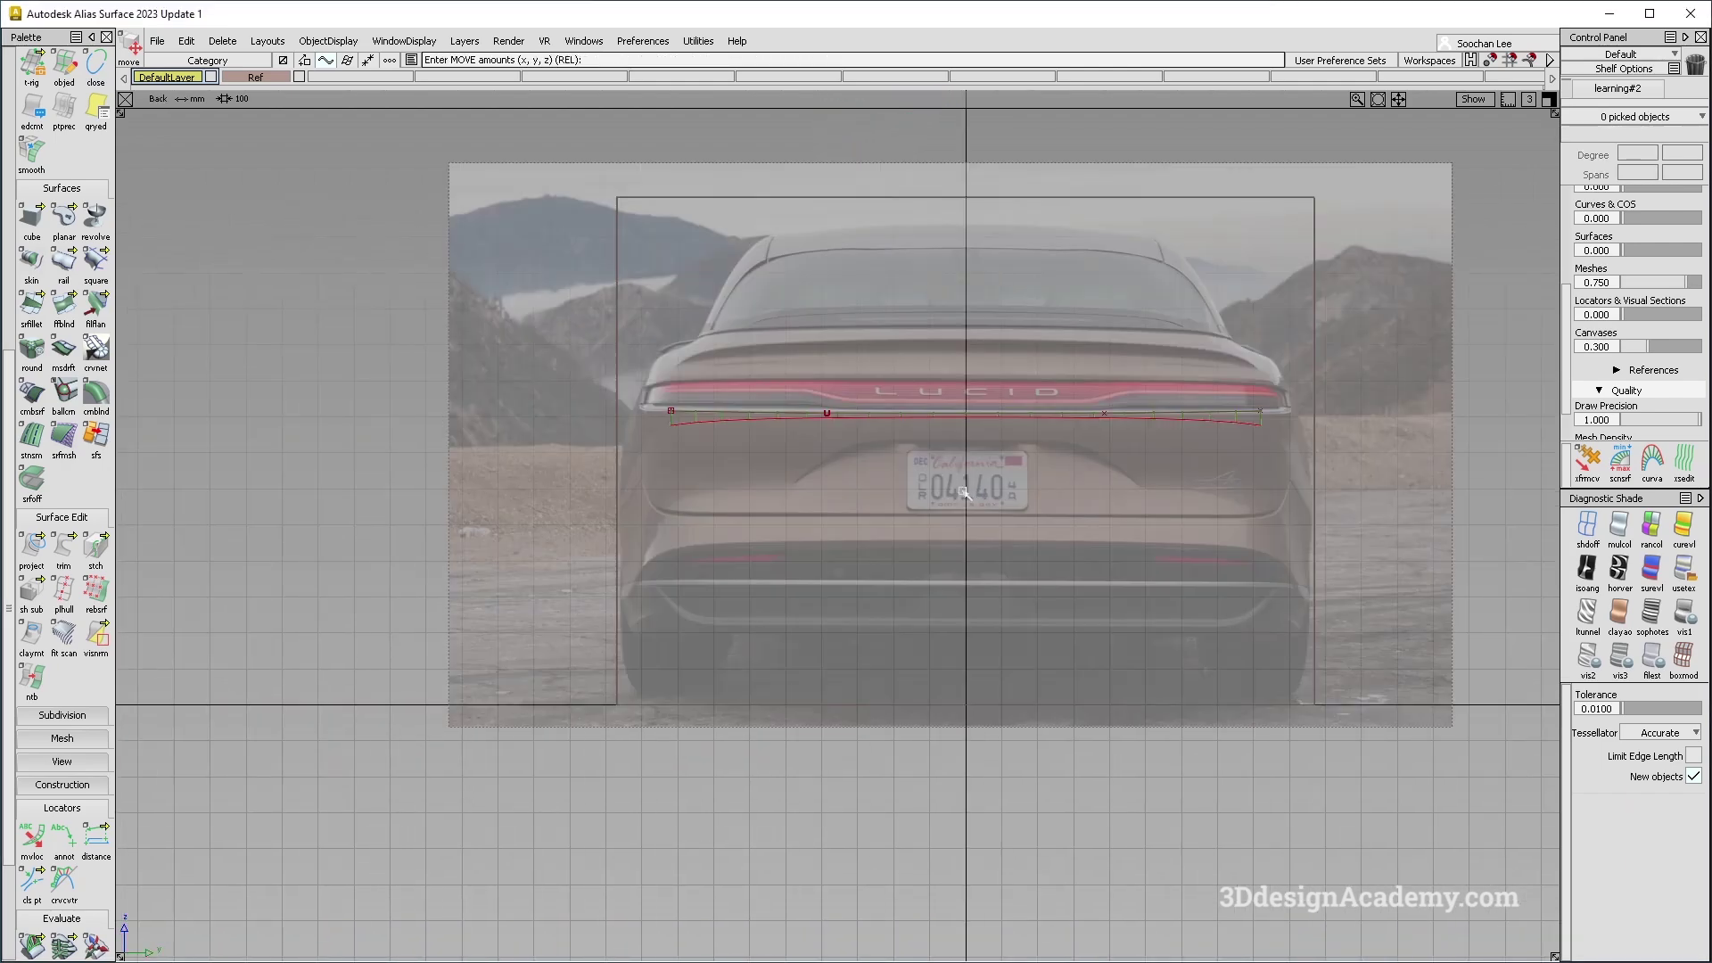
ctrl+shift+right_drag(1051, 639, 858, 409)
alt+shift+right_drag(857, 407, 1028, 463)
alt+shift+middle_drag(1028, 463, 977, 427)
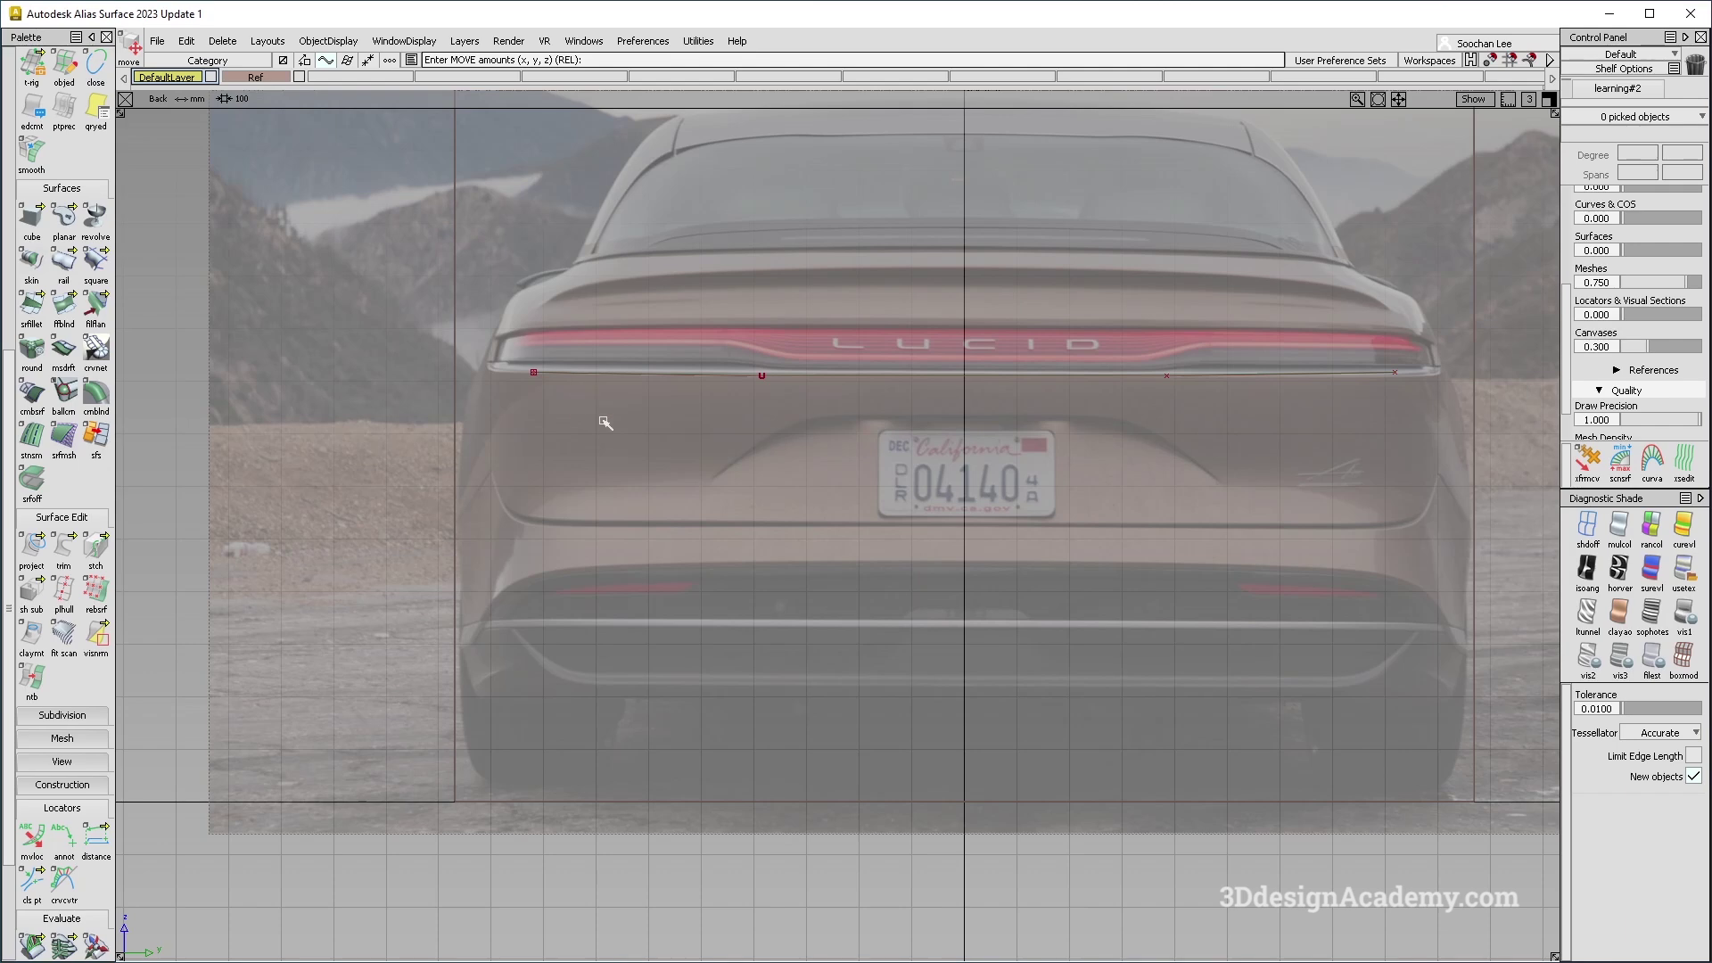
Draw a degree 2 edit point curve from the centre of the horizontal curve straight down over the licence plate.
scroll(53, 169, up, 5)
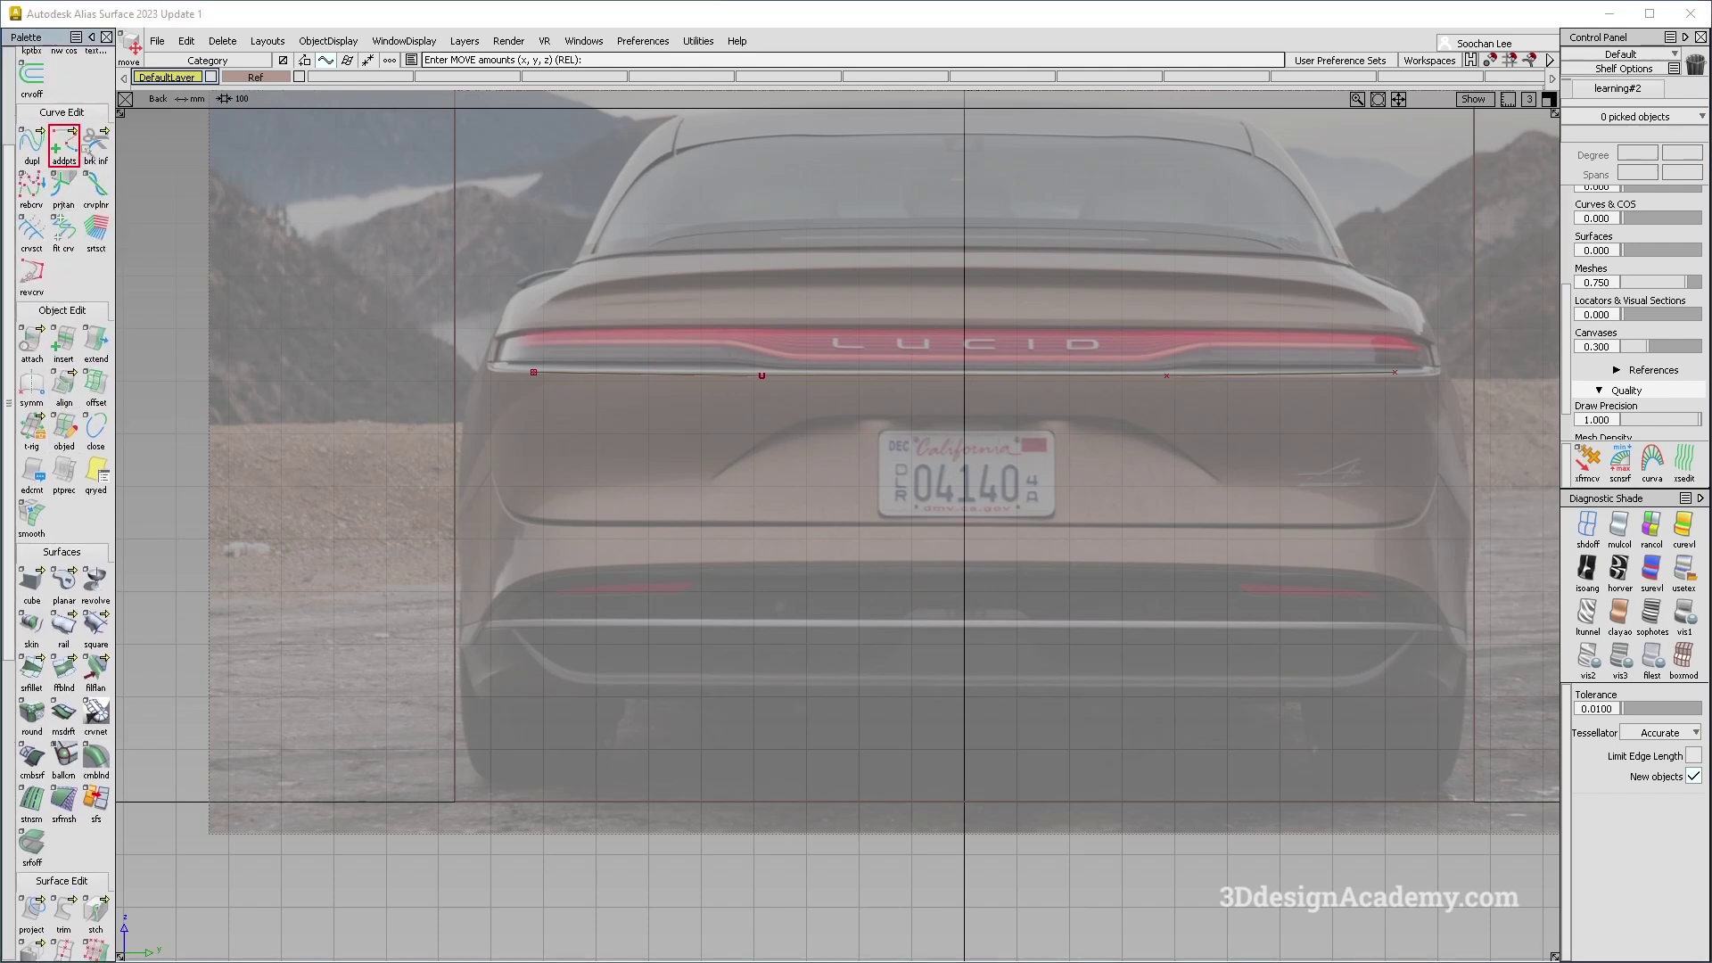
scroll(68, 192, up, 2)
scroll(66, 195, up, 2)
click(63, 160)
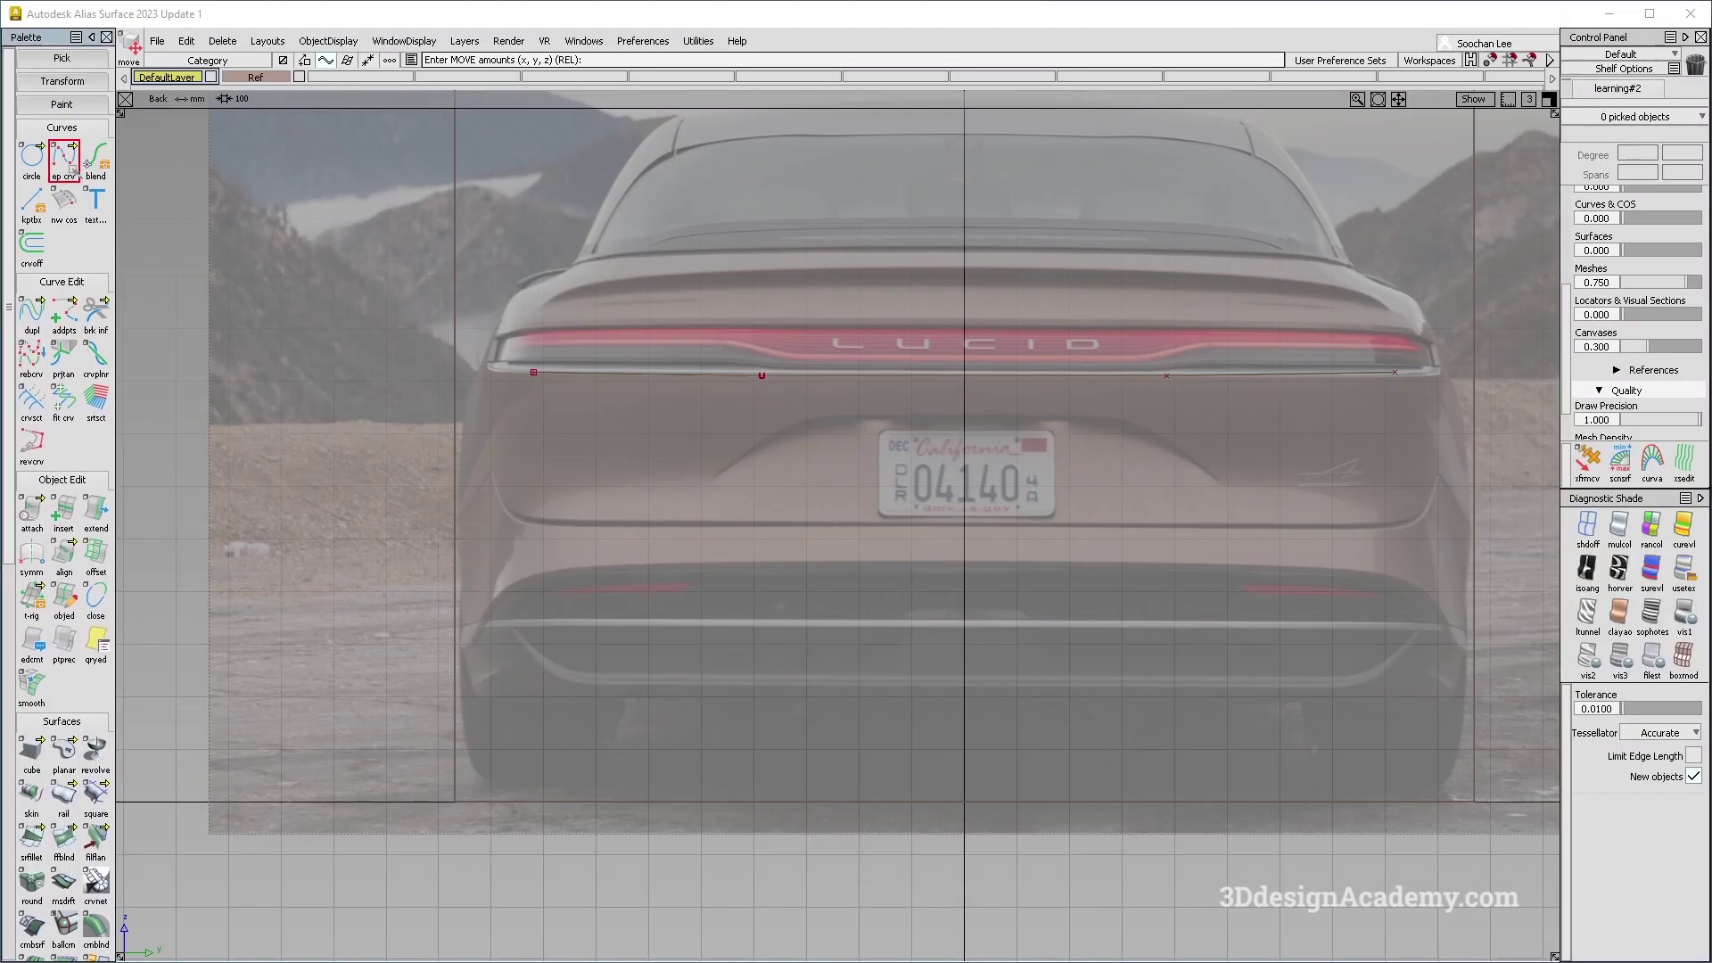
double_click(64, 160)
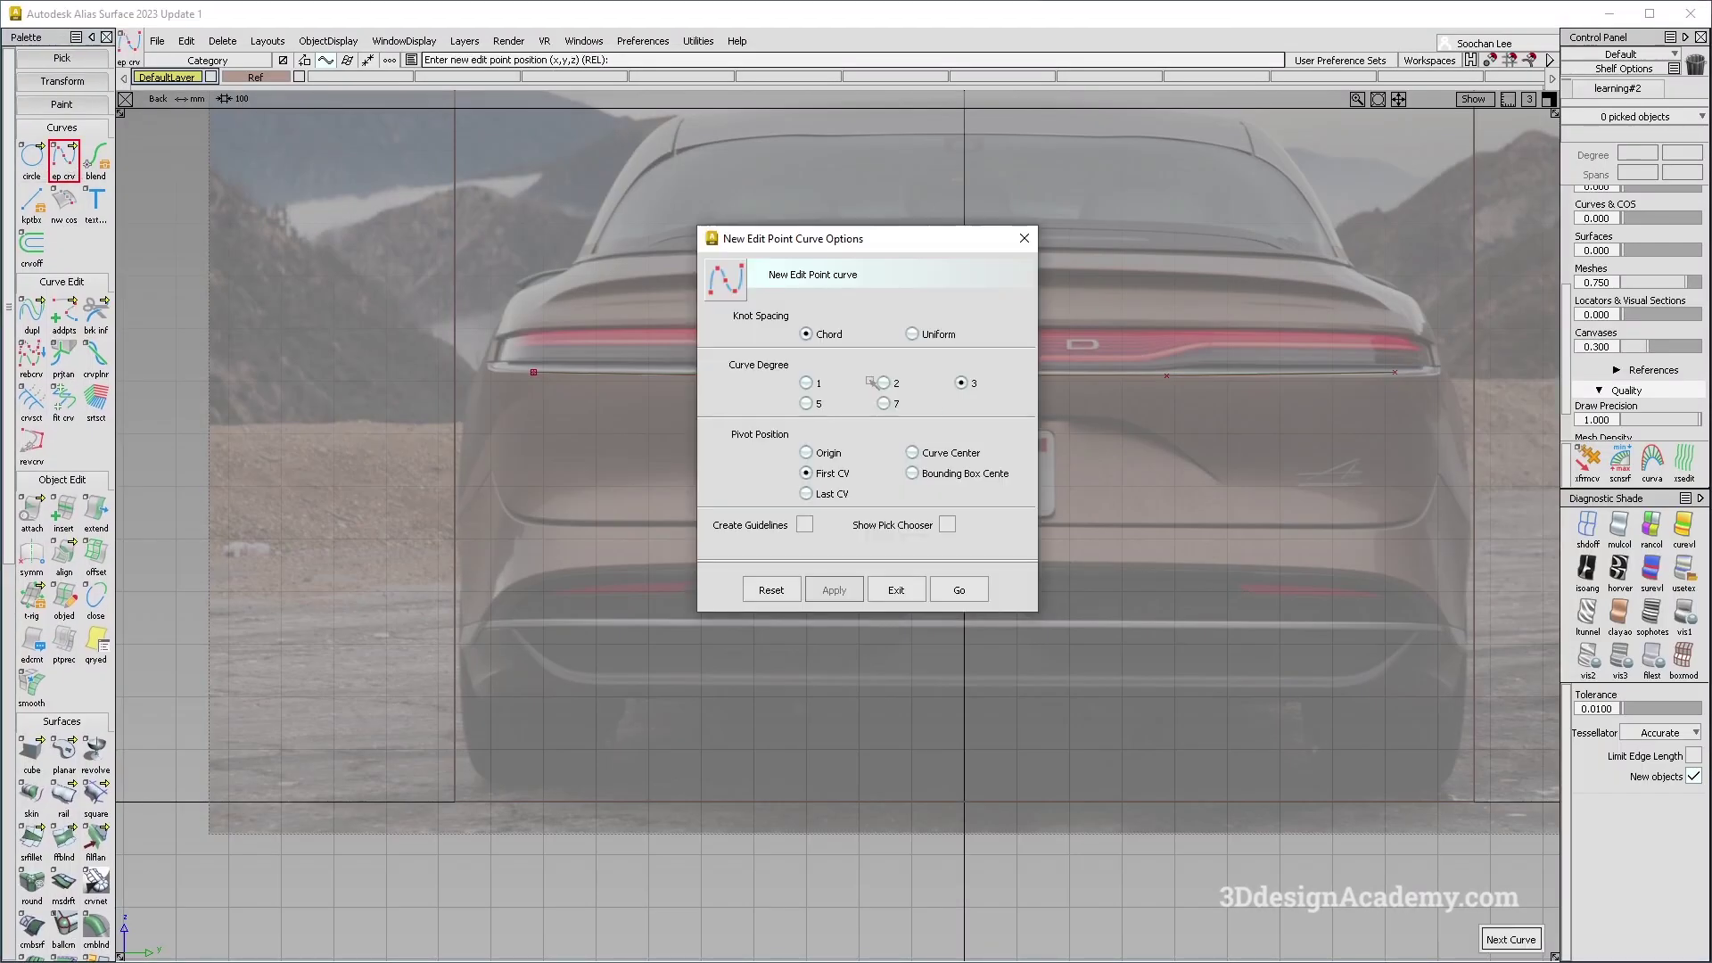
click(959, 589)
ctrl+alt+drag(946, 381, 964, 381)
right_drag(989, 454, 994, 490)
Move the vertical curve's lower control point toward the car's front in the Left view so the curve leans inward.
key(space)
key(F8)
alt+shift+right_drag(793, 358, 621, 391)
alt+shift+drag(622, 391, 707, 509)
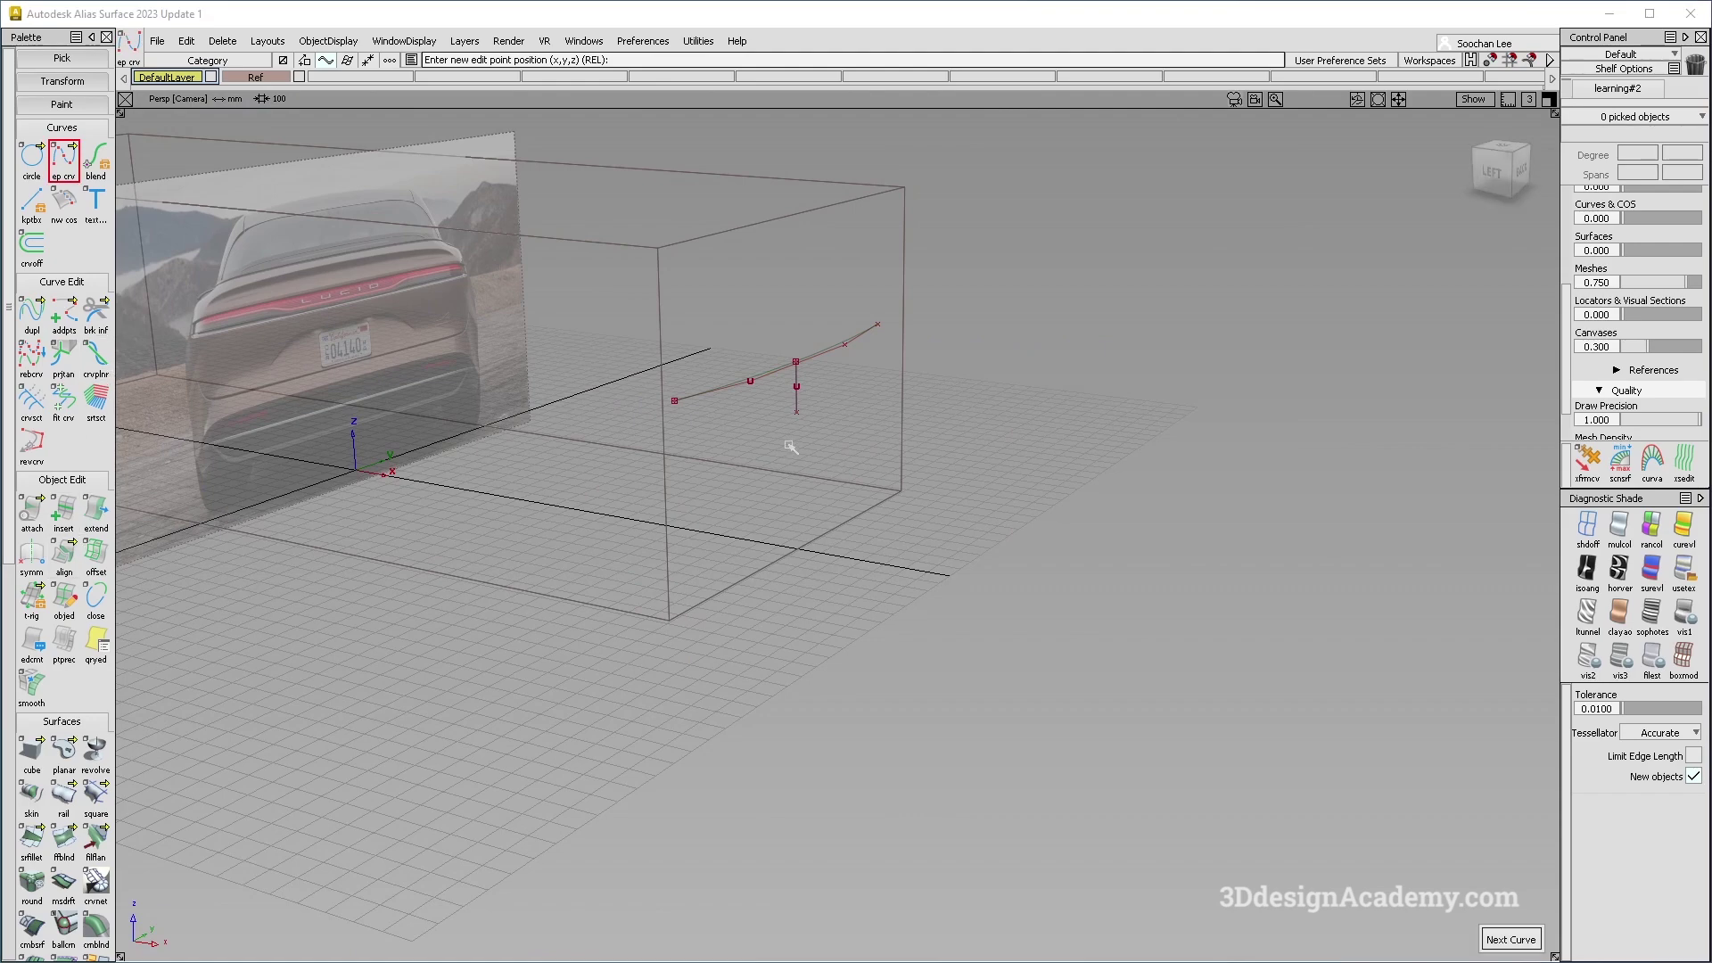
ctrl+shift+drag(815, 452, 816, 412)
click(795, 410)
key(F7)
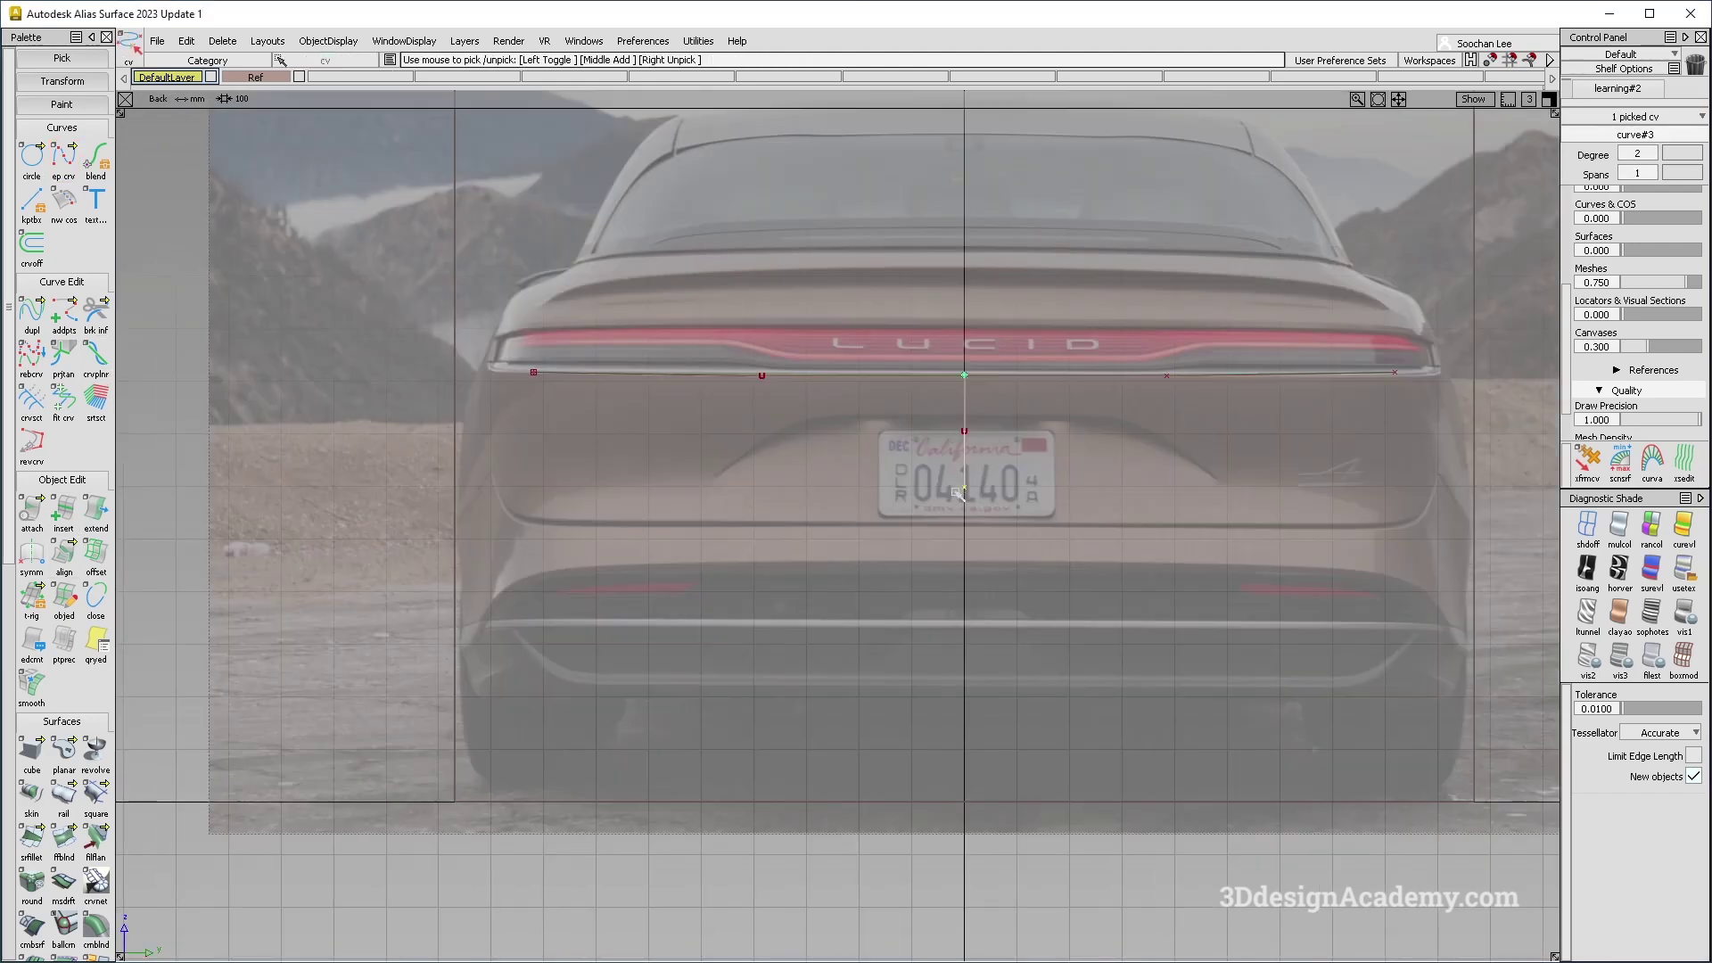
key(F6)
alt+shift+right_drag(936, 484, 793, 473)
ctrl+shift+right_drag(962, 584, 957, 505)
middle_drag(955, 512, 949, 513)
Stretch the vertical curve slightly toward the car's front in the Left view.
ctrl+shift+drag(208, 320, 116, 222)
drag(66, 312, 160, 326)
click(836, 518)
middle_drag(908, 520, 889, 520)
Check the car's rear in the reference photo in the image viewer and return to the model.
key(alt+Tab)
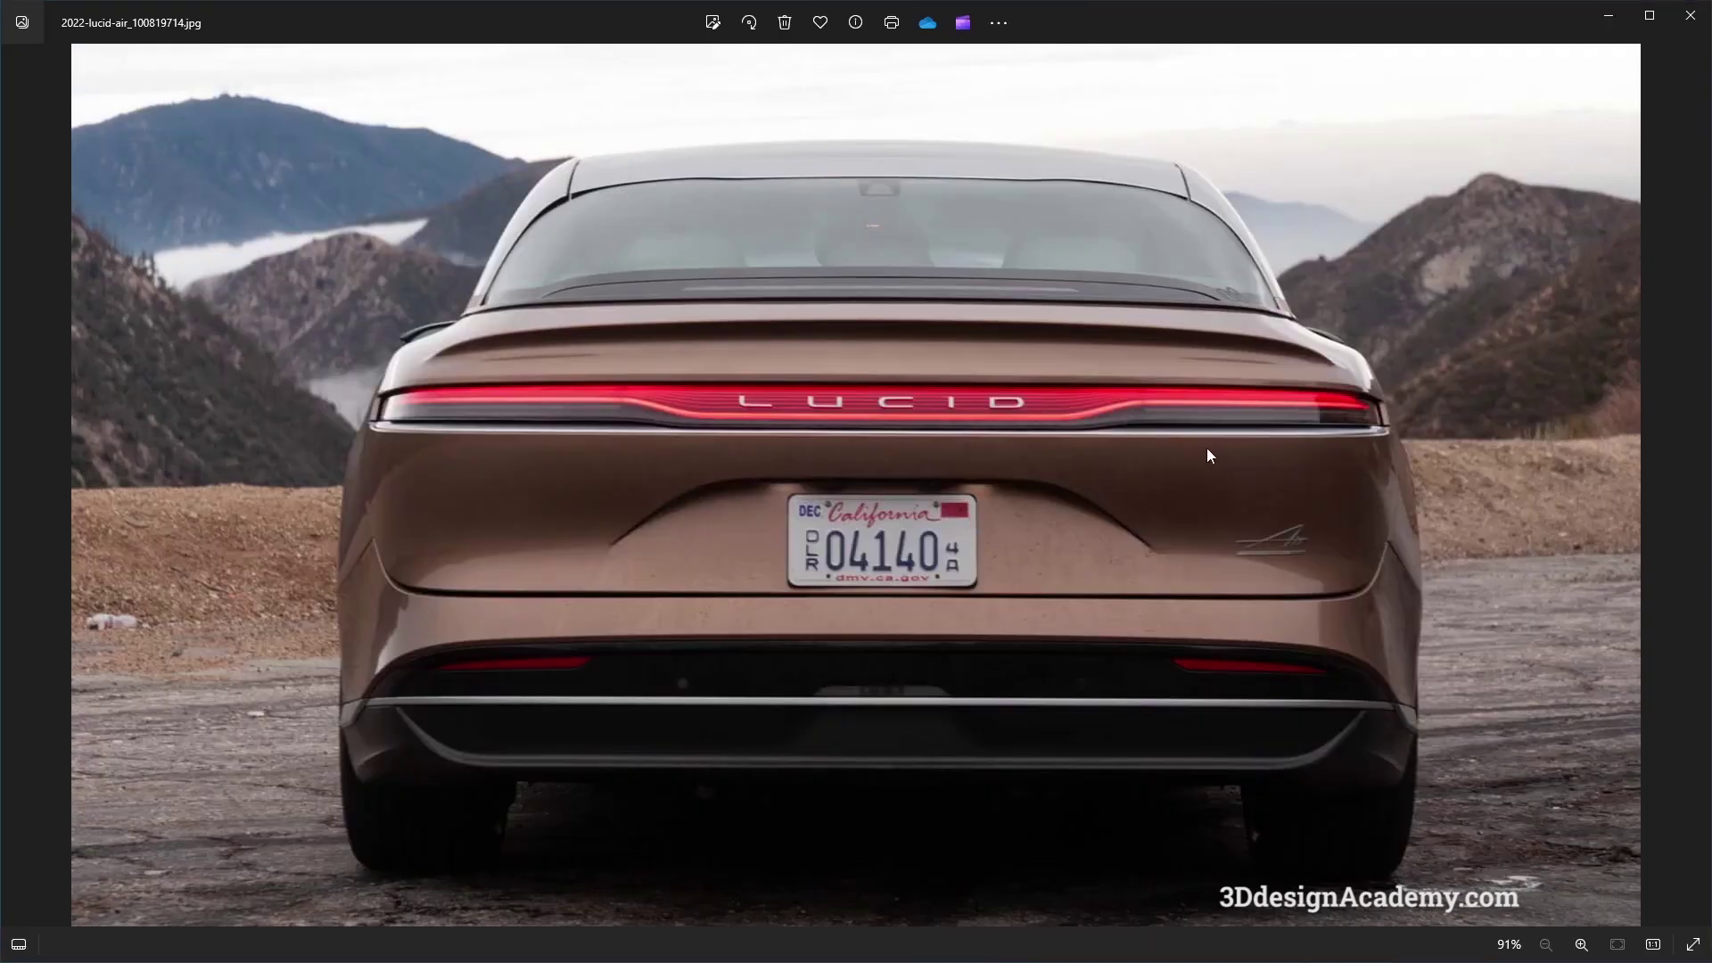
key(alt+Tab)
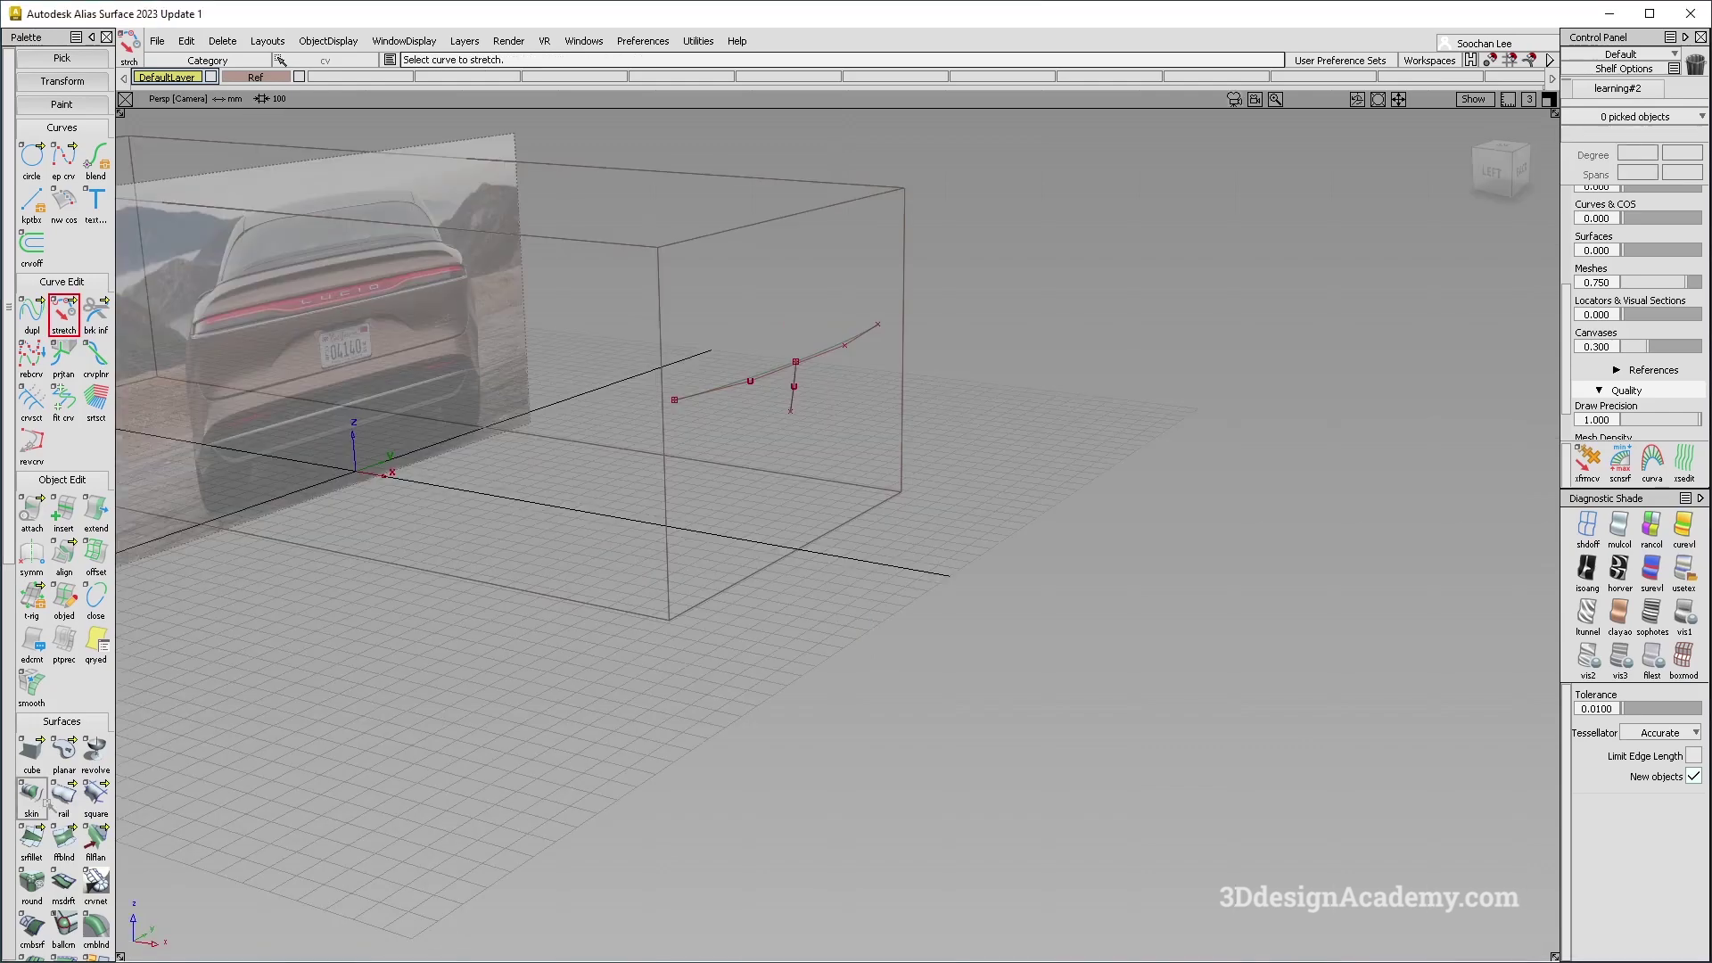
Build a one-rail surface with Parallel sweep mode, using the horizontal curve as generation curve and the vertical curve as rail.
click(63, 797)
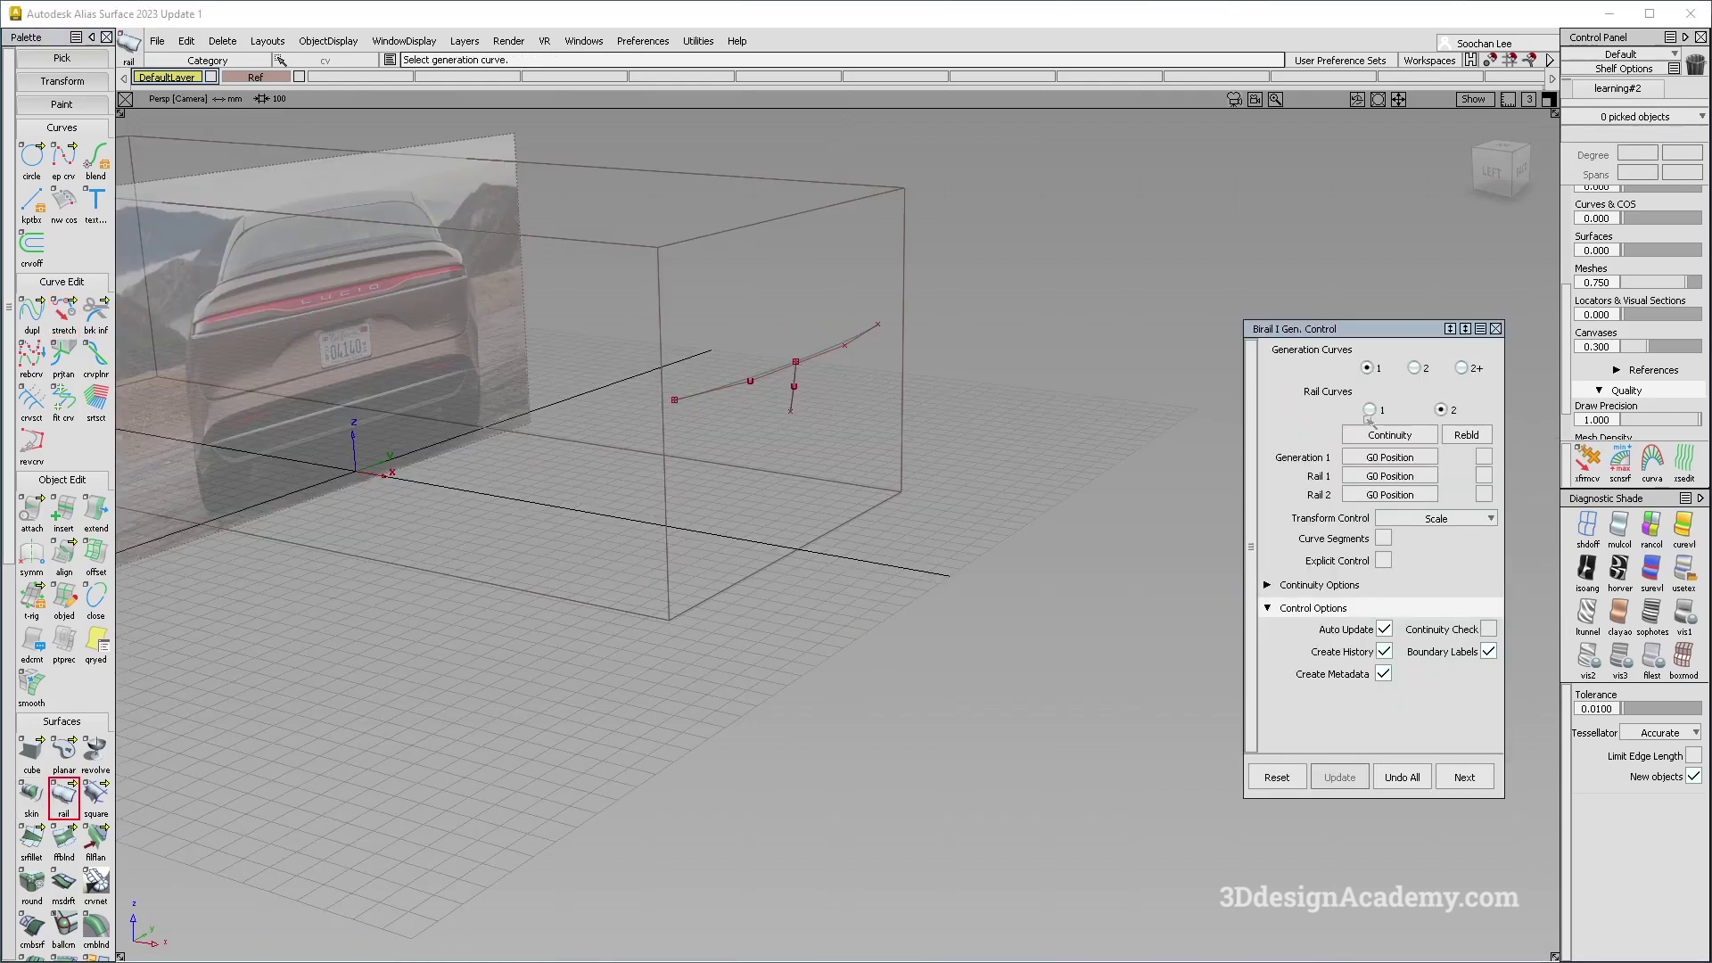
click(1370, 410)
alt+shift+drag(948, 375, 744, 365)
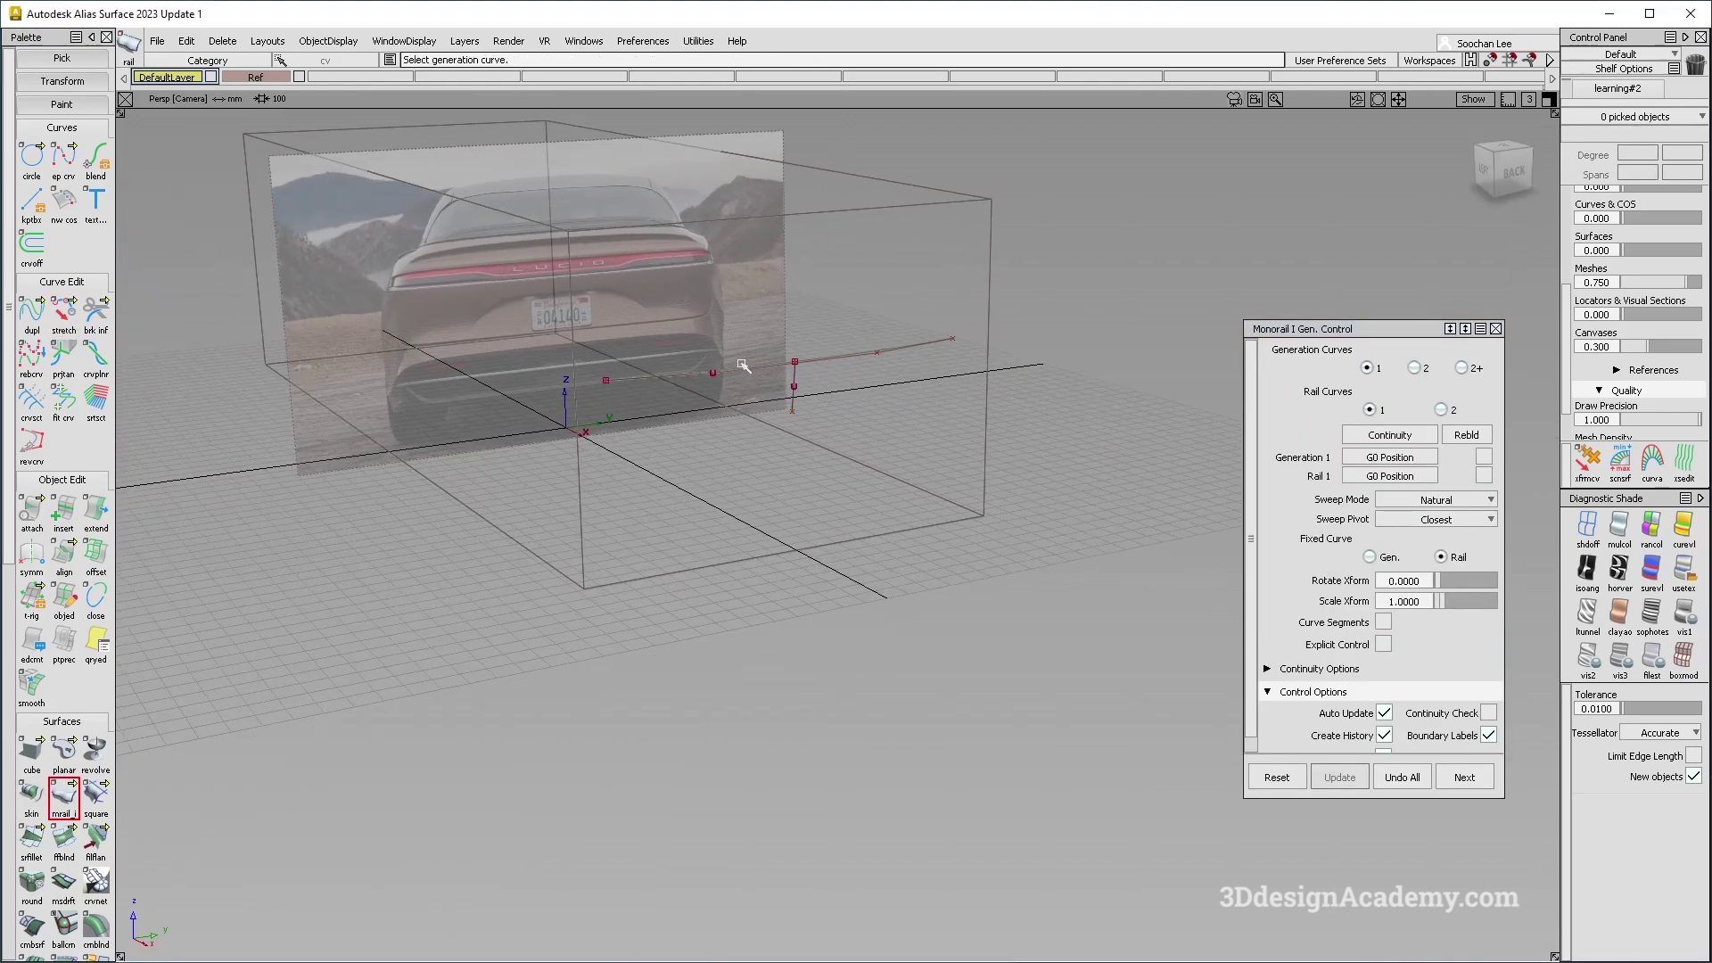
alt+shift+right_drag(815, 362, 856, 356)
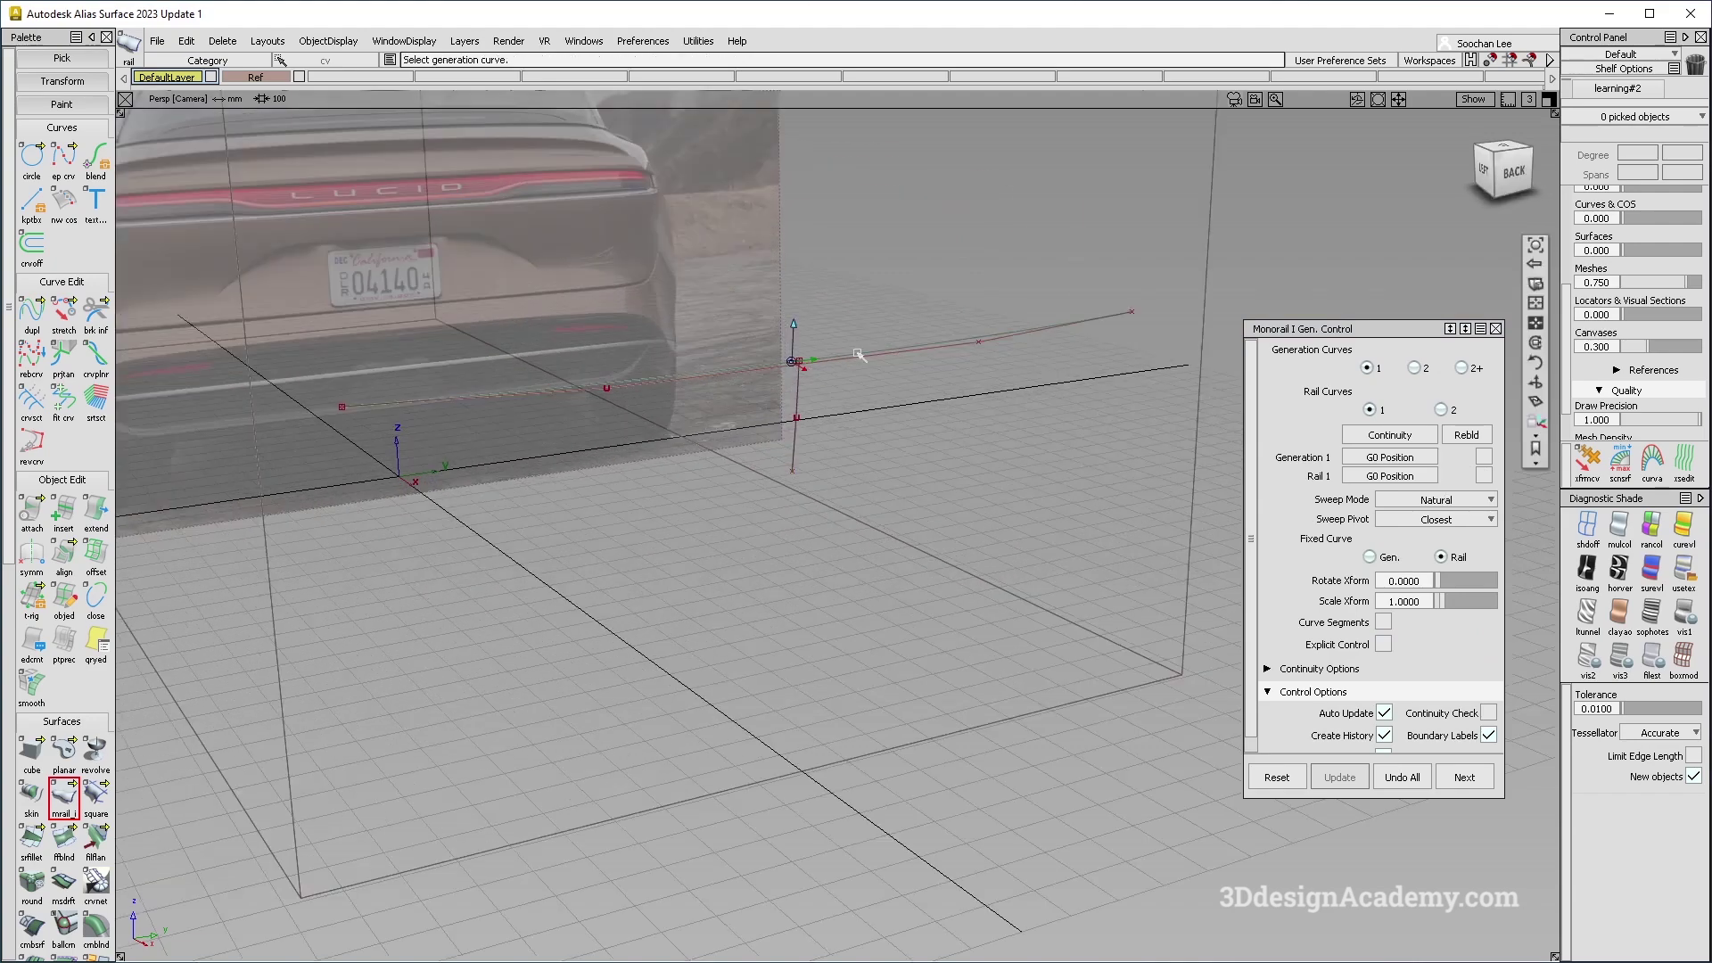
click(1443, 502)
click(1441, 561)
click(760, 366)
click(795, 447)
alt+shift+drag(791, 496, 728, 456)
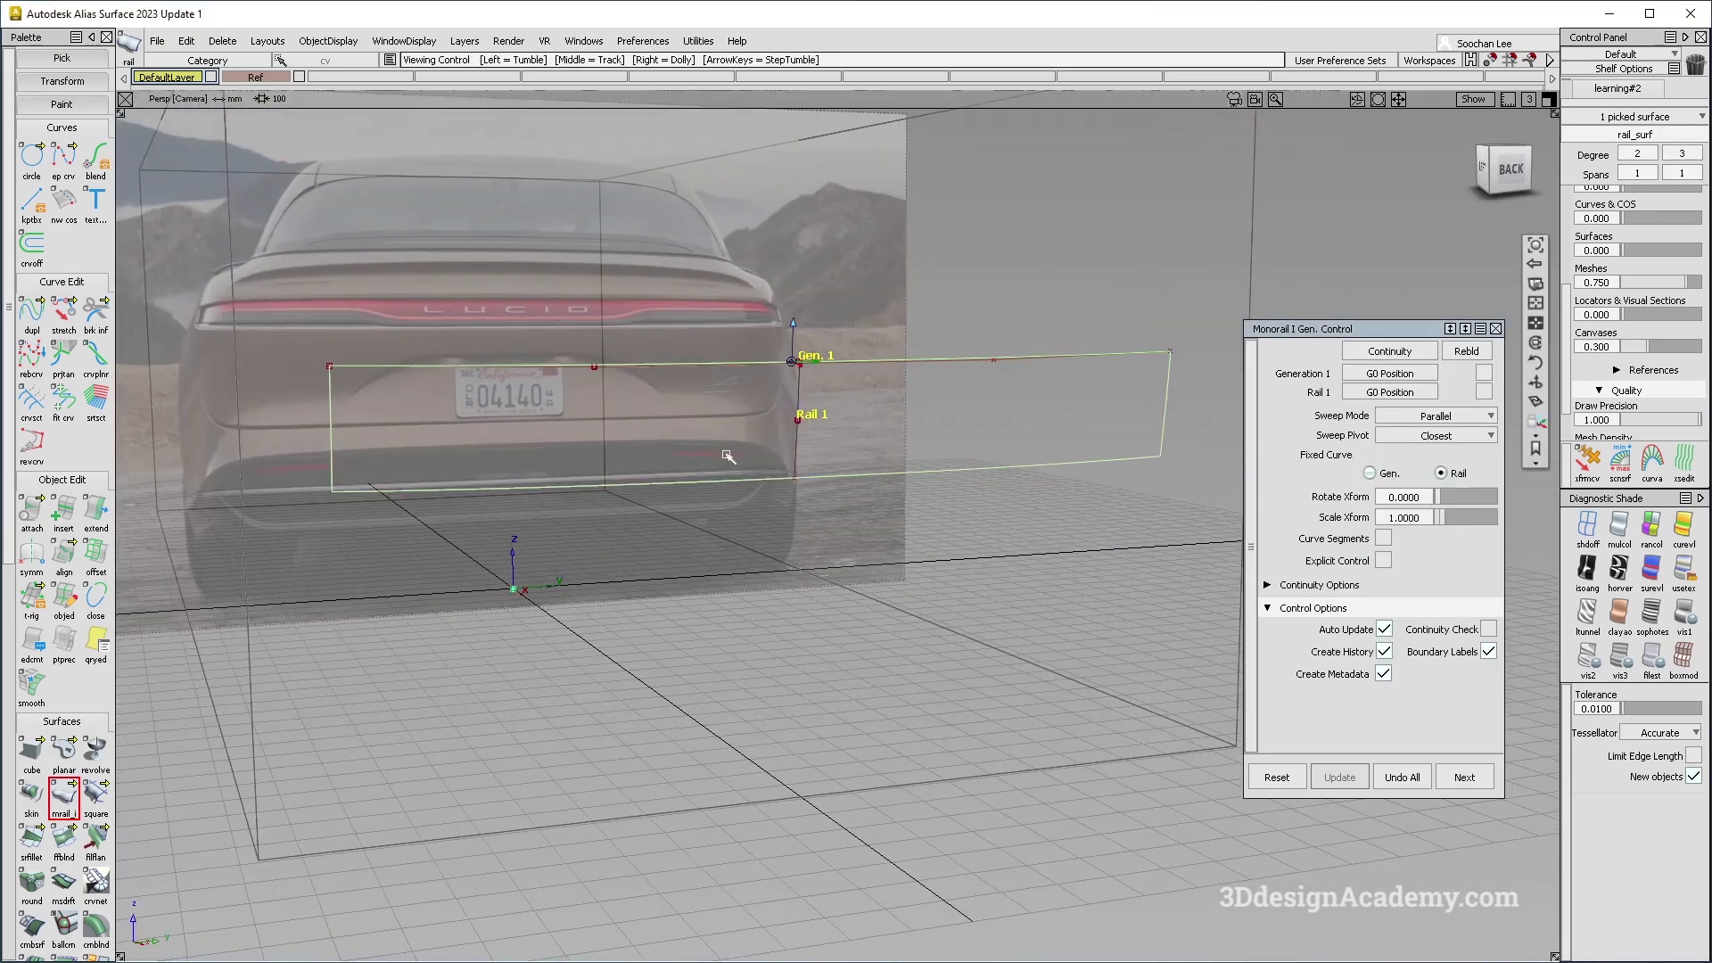
Copy the upper horizontal curve and move the copy down about 289 mm onto the panel seam below the licence plate in the Back view.
key(F6)
key(F7)
alt+shift+right_drag(867, 525, 799, 560)
alt+shift+middle_drag(921, 545, 818, 488)
alt+shift+middle_drag(1016, 435, 862, 450)
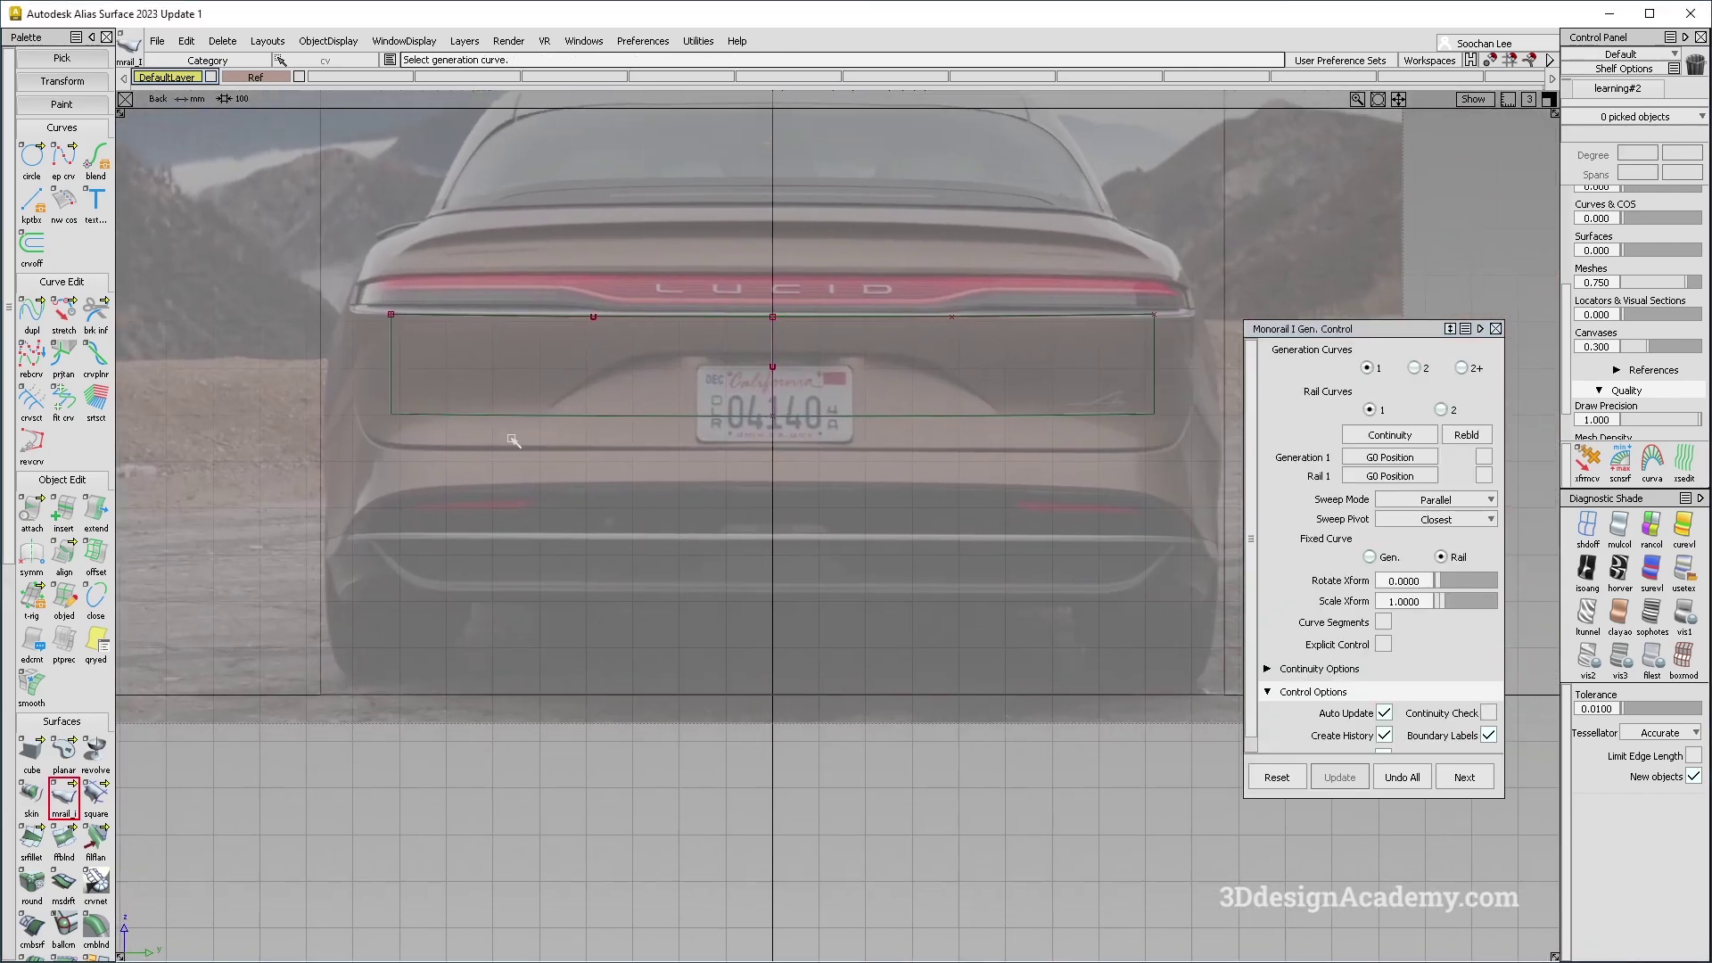
ctrl+shift+drag(830, 635, 770, 468)
ctrl+shift+drag(617, 278, 678, 337)
click(689, 318)
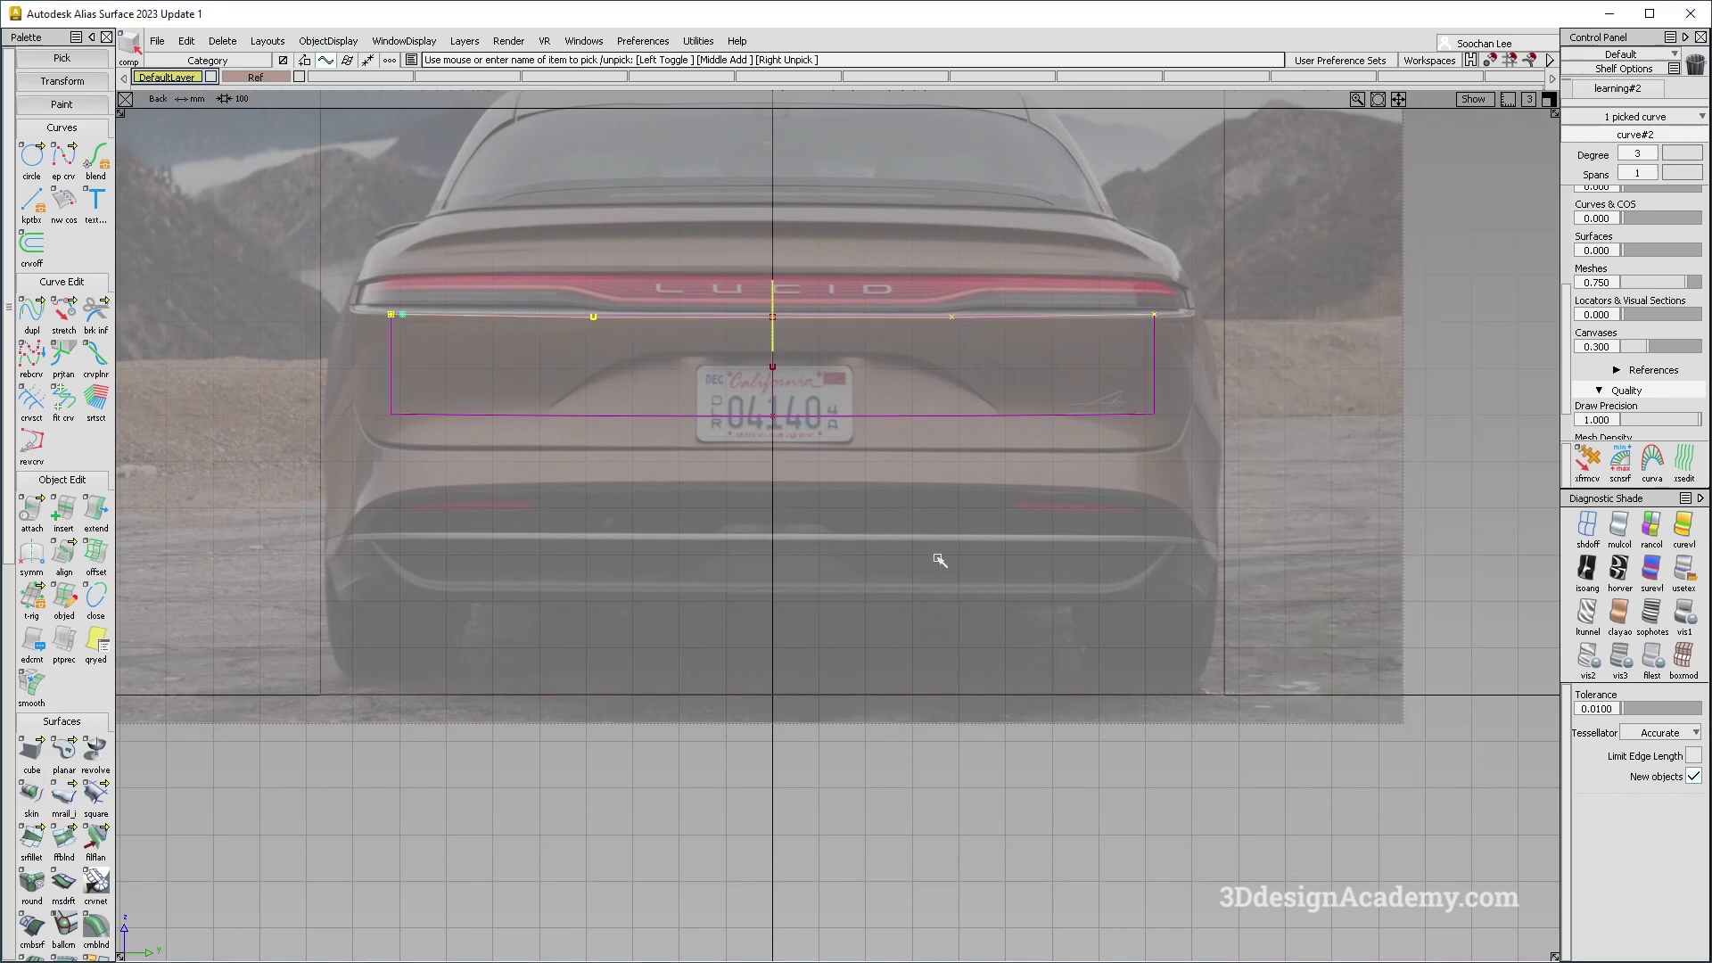
key(ctrl+c)
key(ctrl+v)
ctrl+shift+middle_drag(942, 531, 960, 486)
right_drag(962, 484, 964, 613)
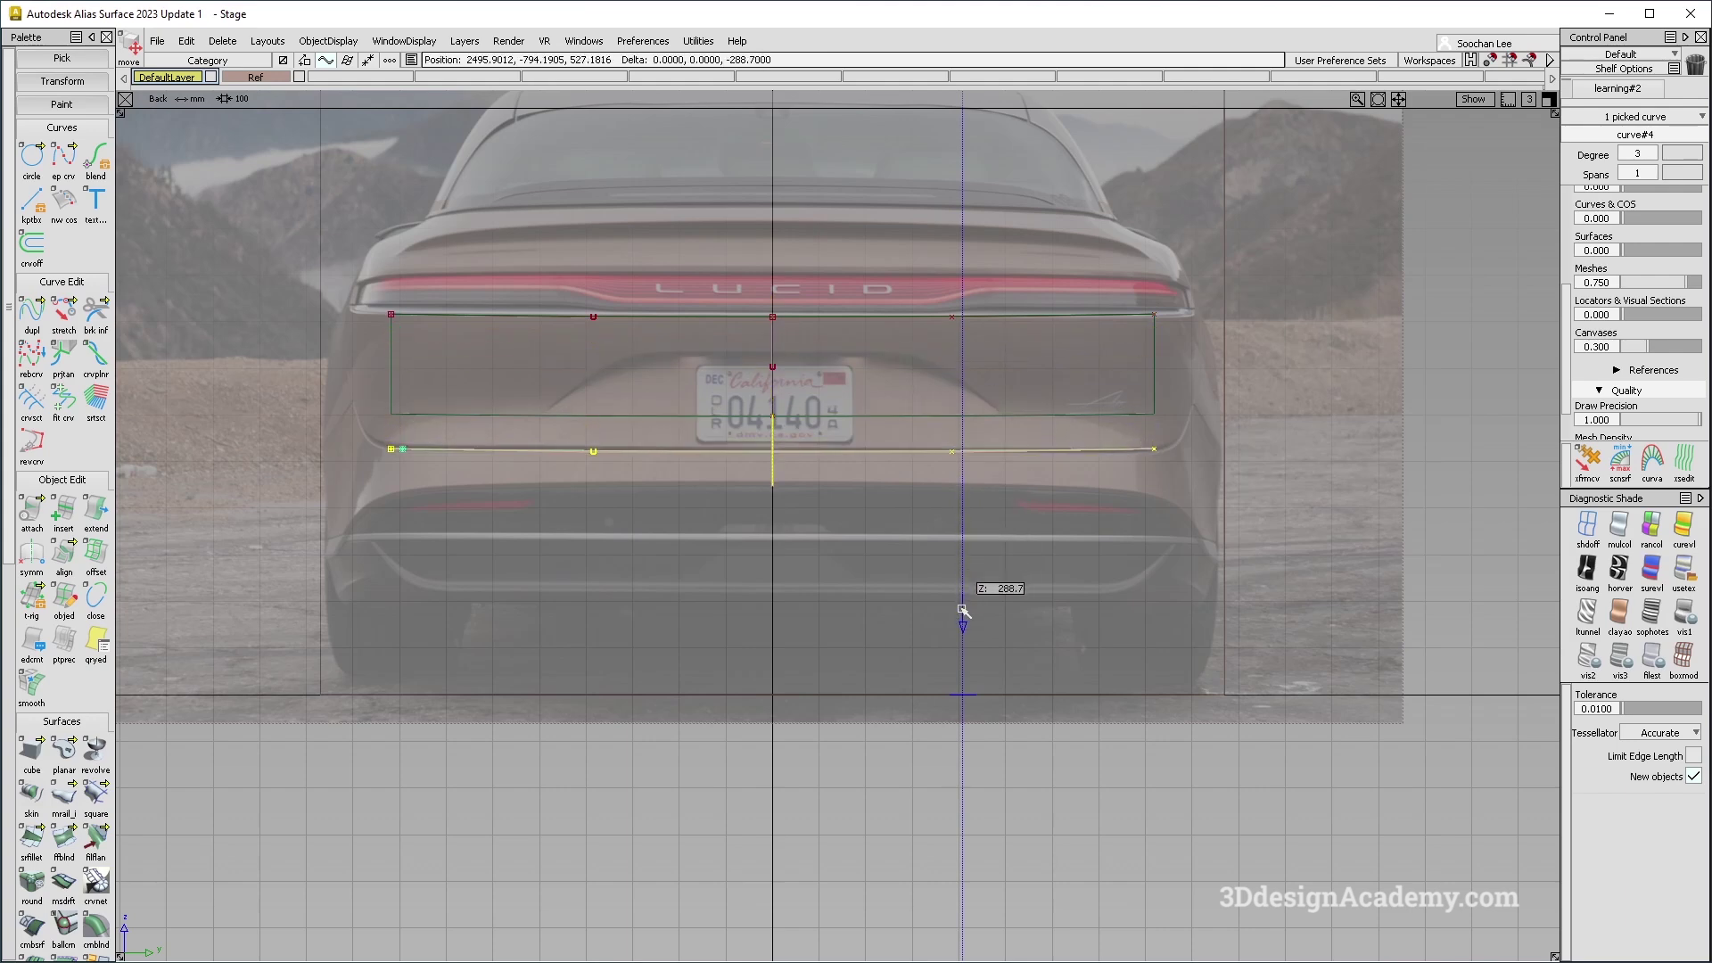
alt+shift+middle_drag(860, 405, 877, 414)
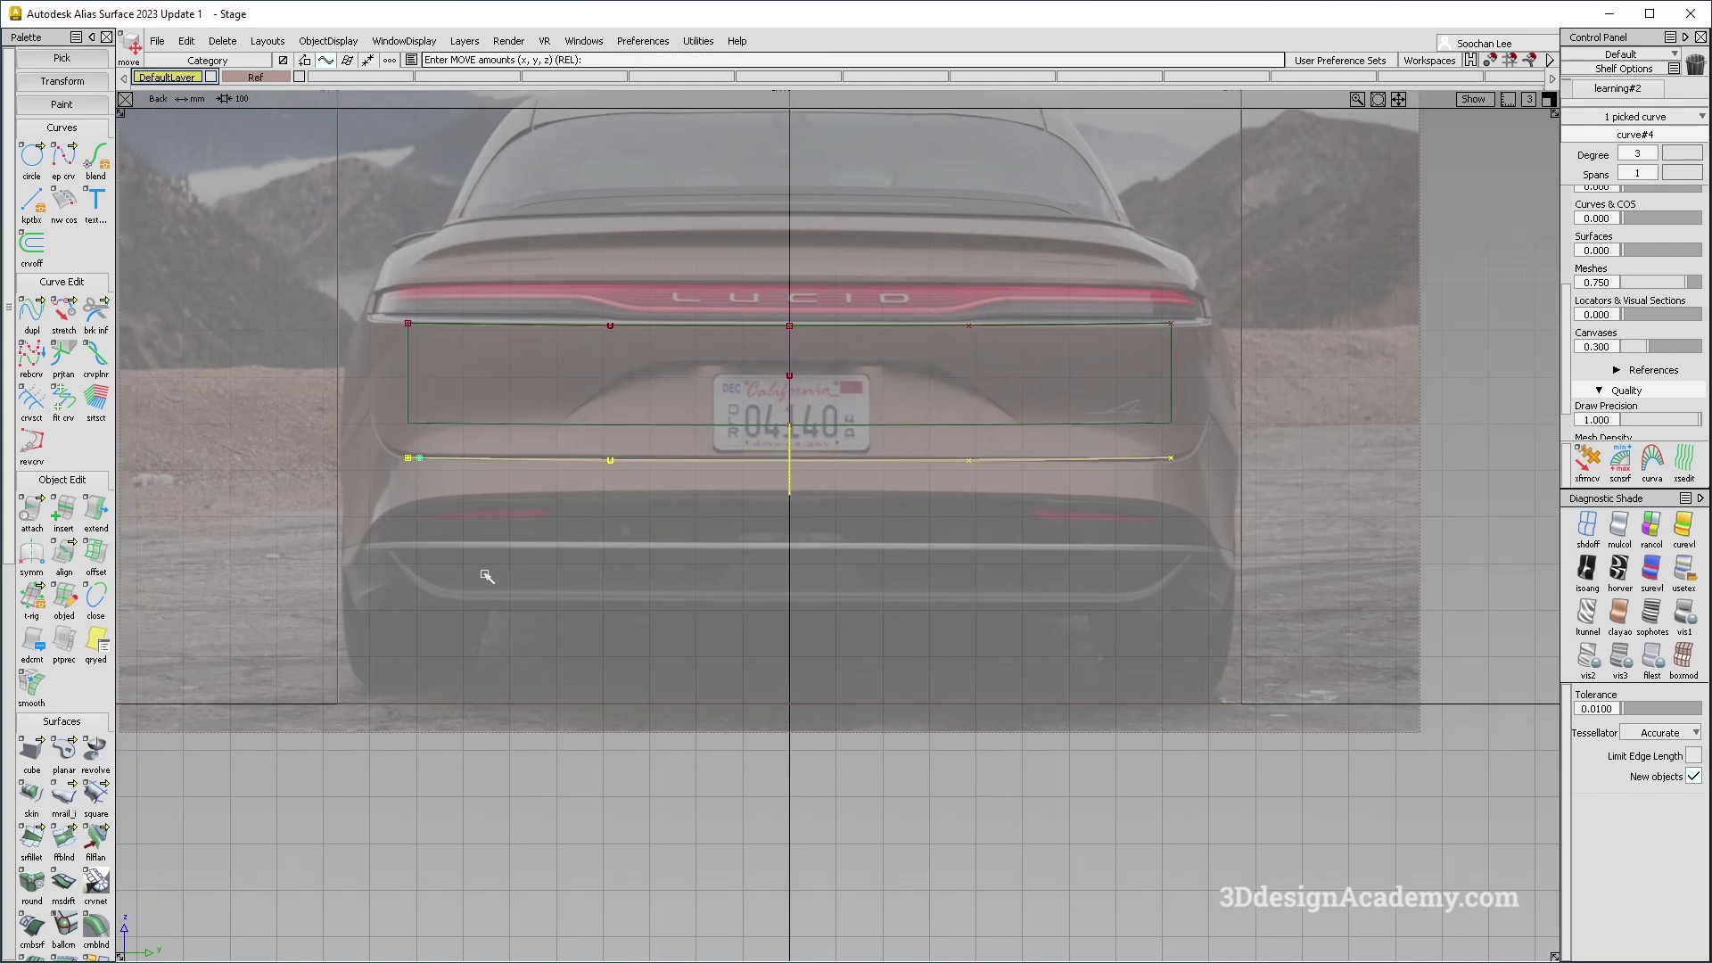
ctrl+shift+drag(486, 624, 500, 589)
Draw a degree 2 edit point curve in the Left view from the lower curve's centre upward, leaning toward the car's front.
alt+shift+middle_drag(707, 480, 739, 519)
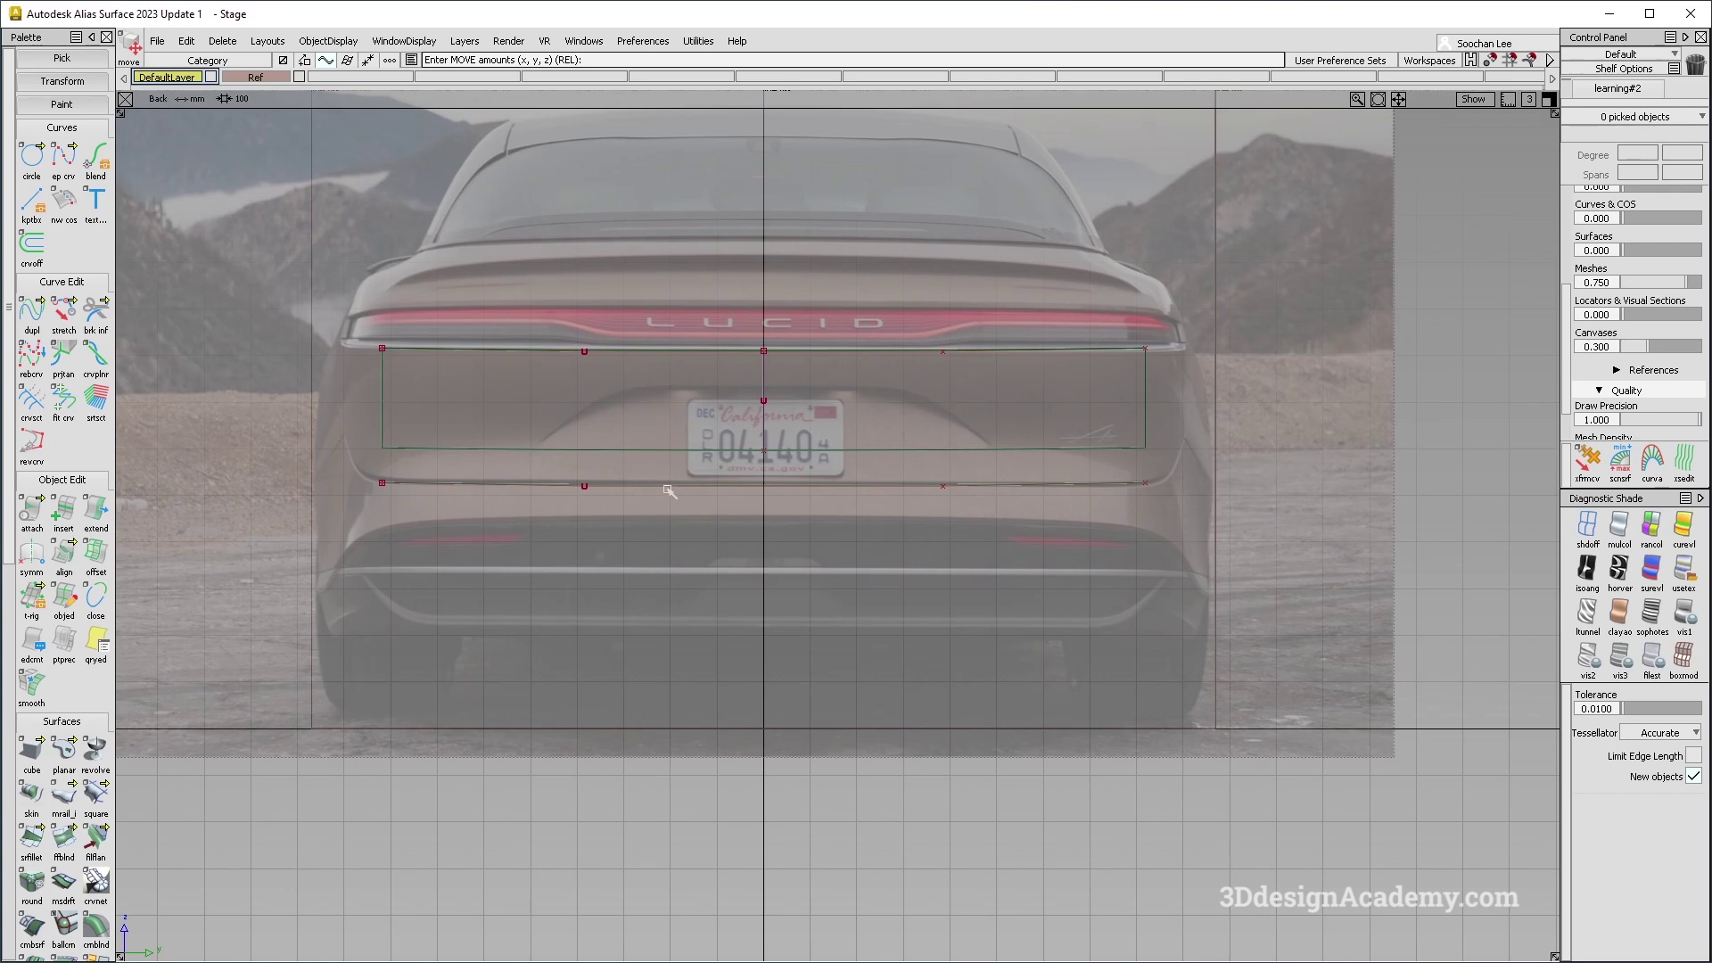
key(F8)
key(F6)
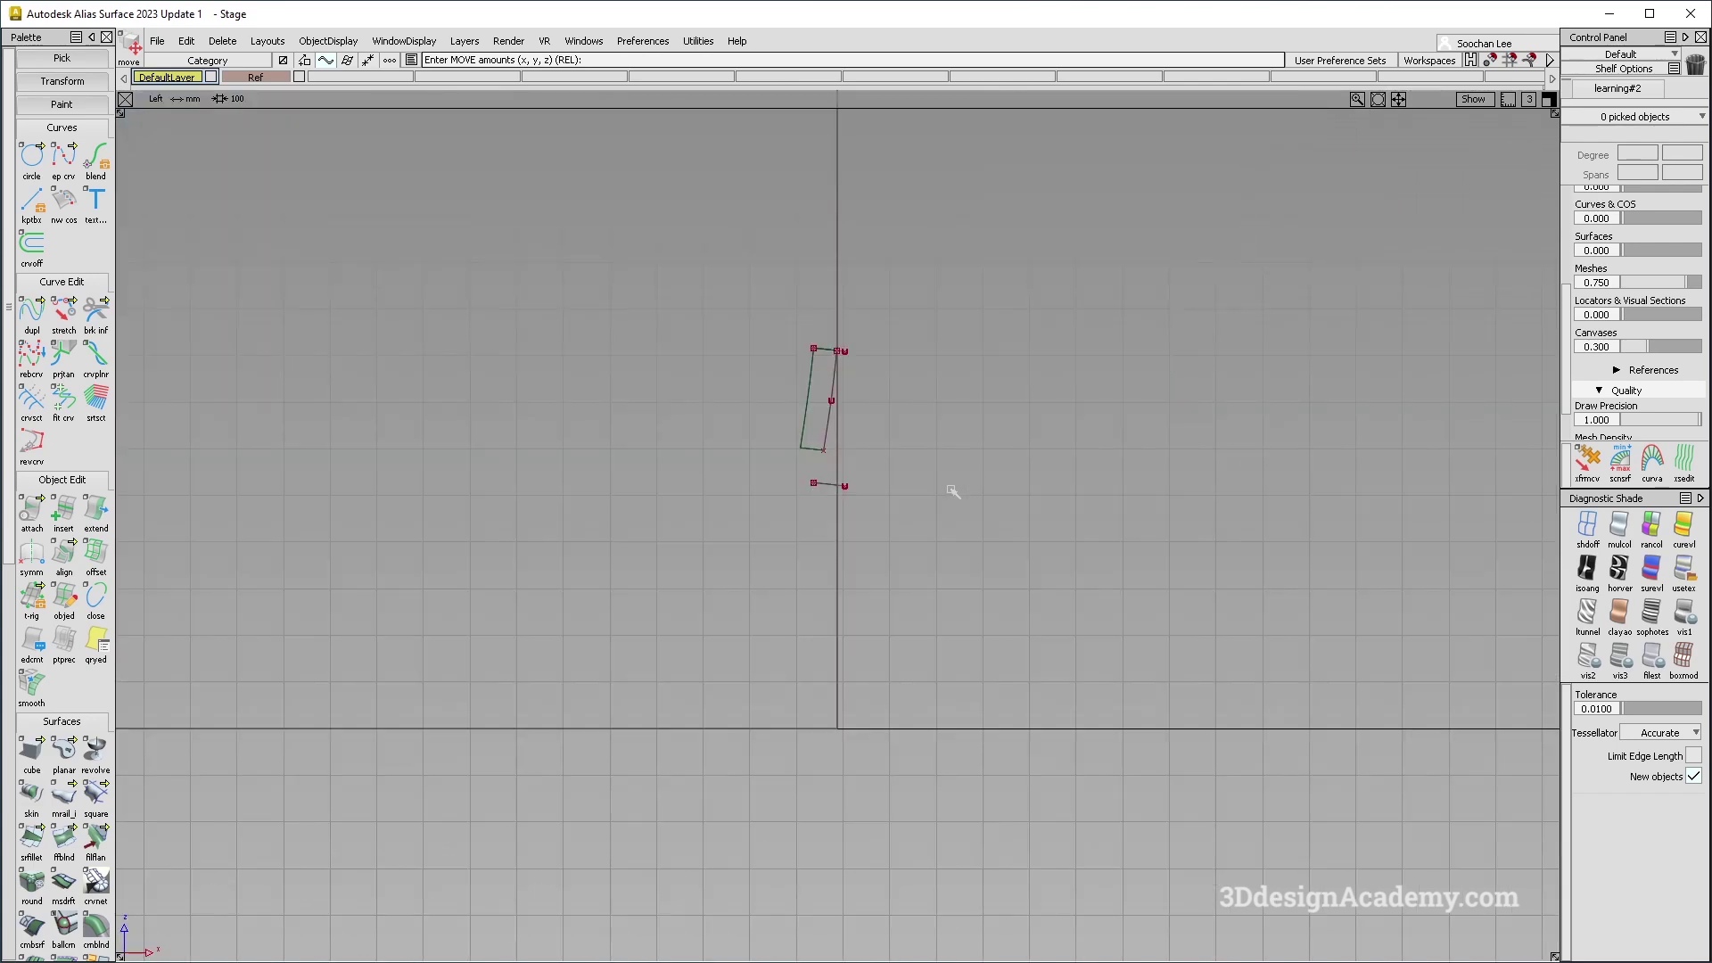
alt+shift+right_drag(912, 491, 873, 611)
ctrl+shift+drag(873, 611, 718, 308)
click(64, 159)
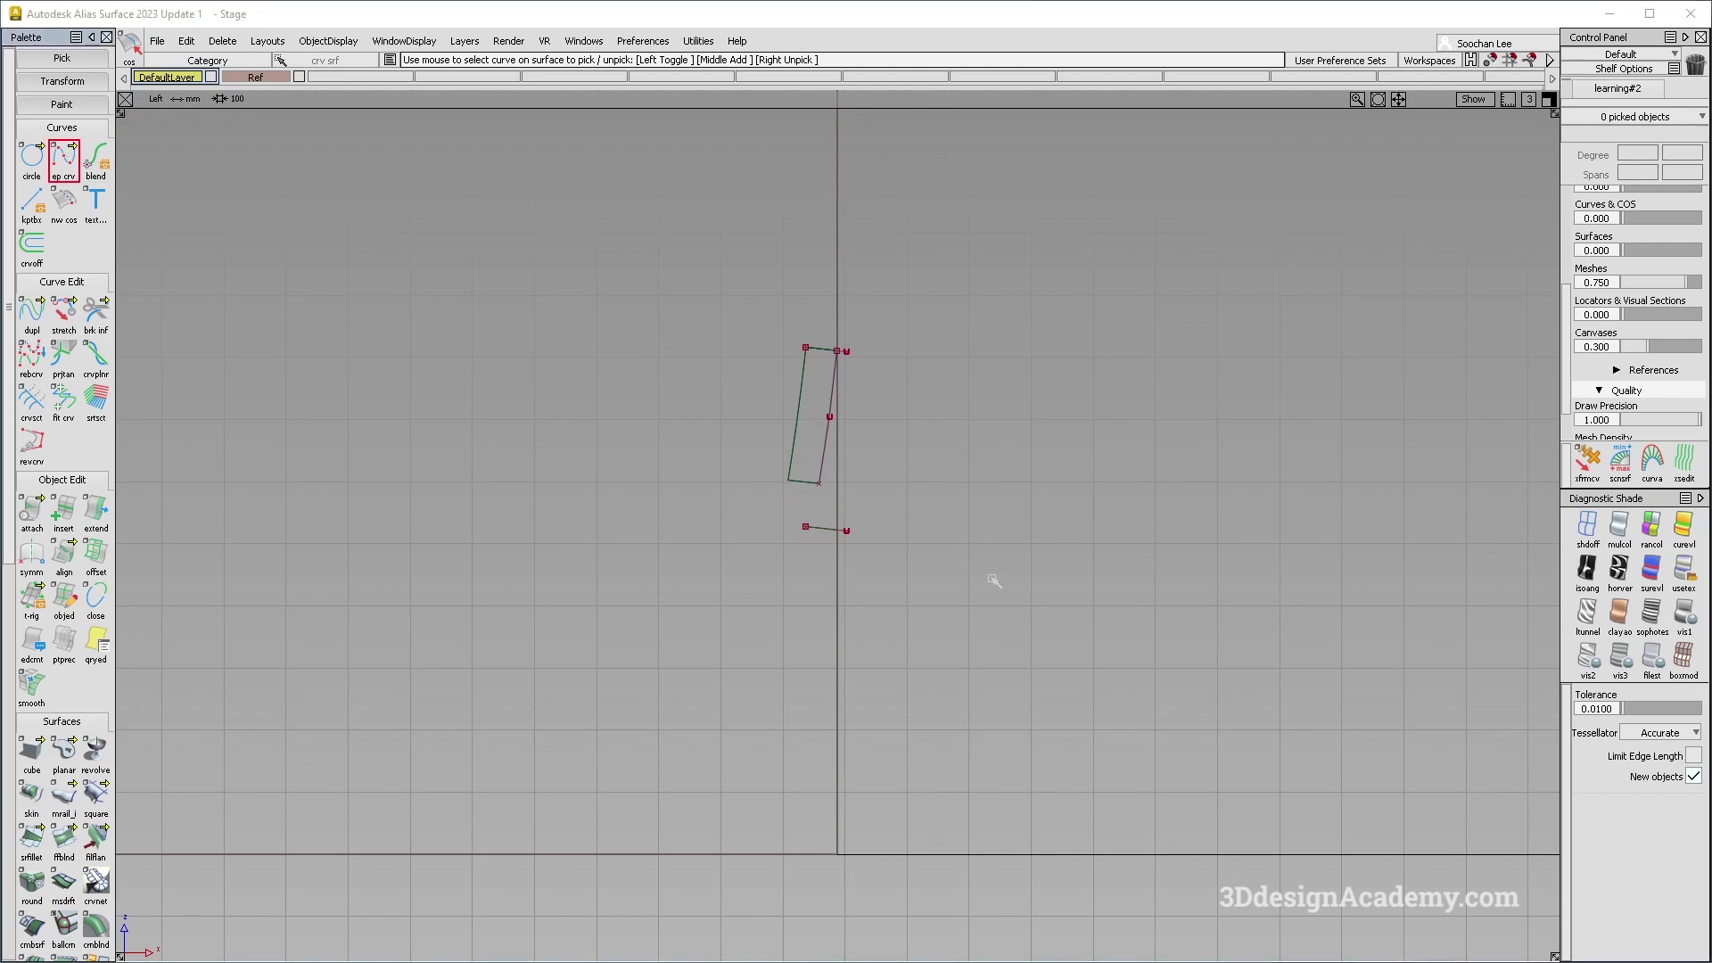
drag(821, 528, 808, 425)
alt+shift+right_drag(816, 455, 947, 453)
ctrl+shift+drag(947, 453, 753, 610)
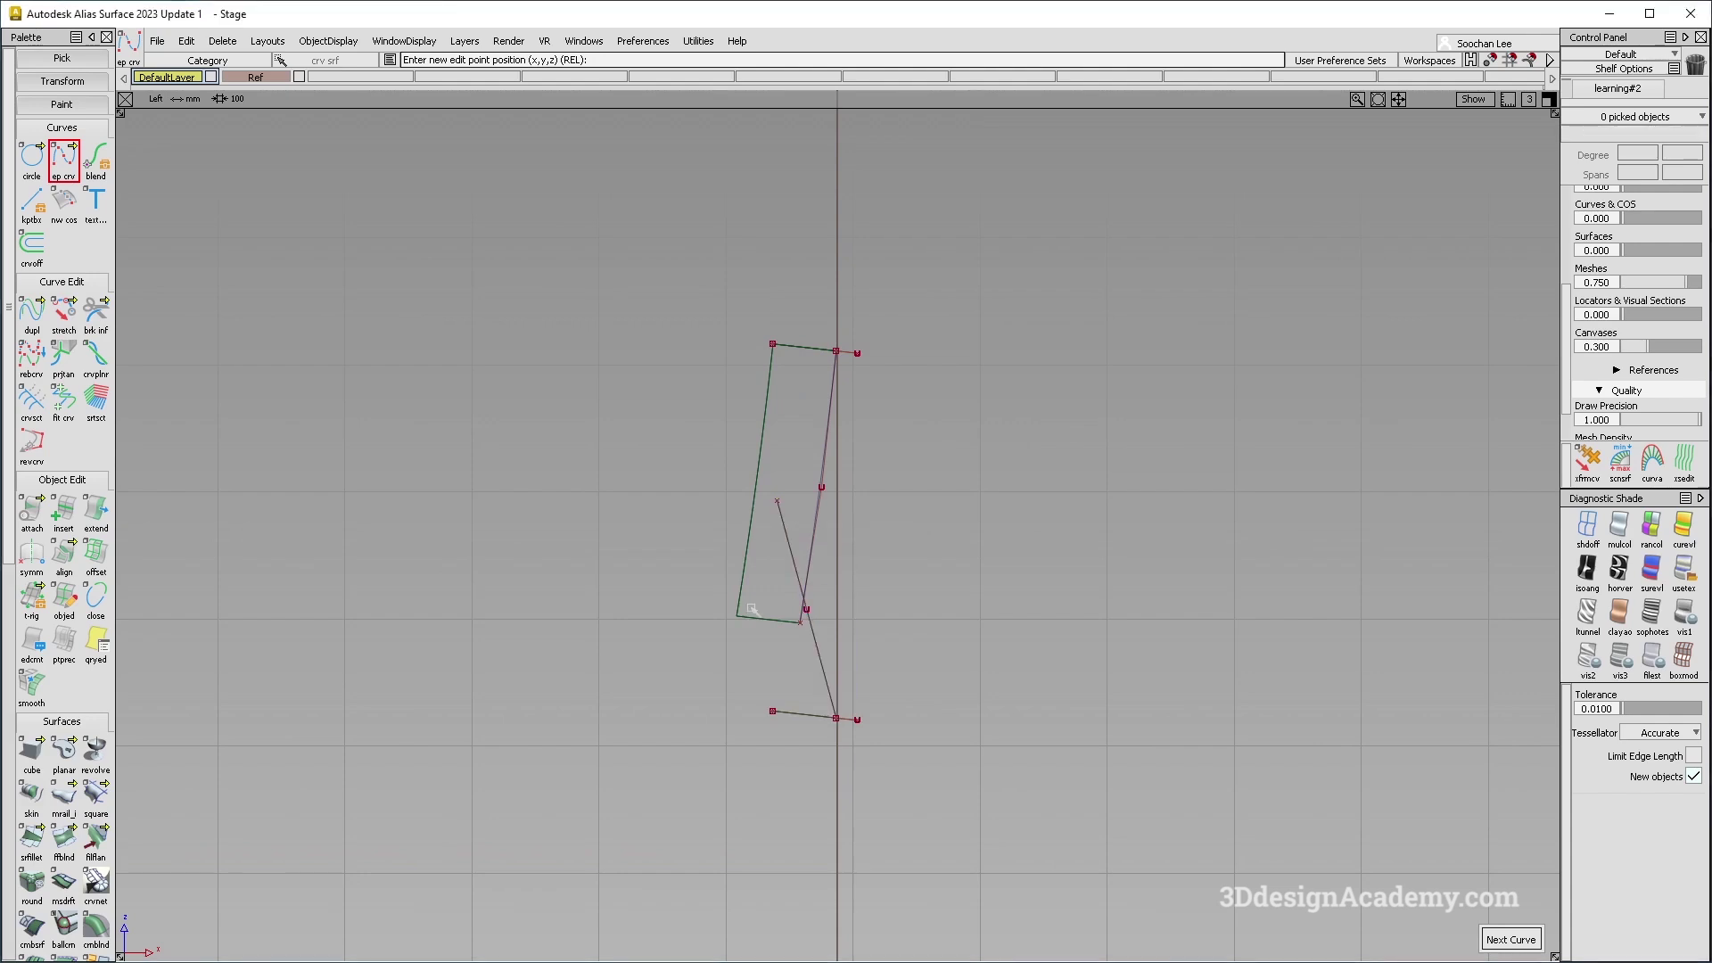
Adjust the shape of the leaning curve by slightly moving its middle CV in the Left view.
click(805, 610)
ctrl+shift+right_drag(894, 709, 905, 632)
middle_drag(905, 632, 908, 632)
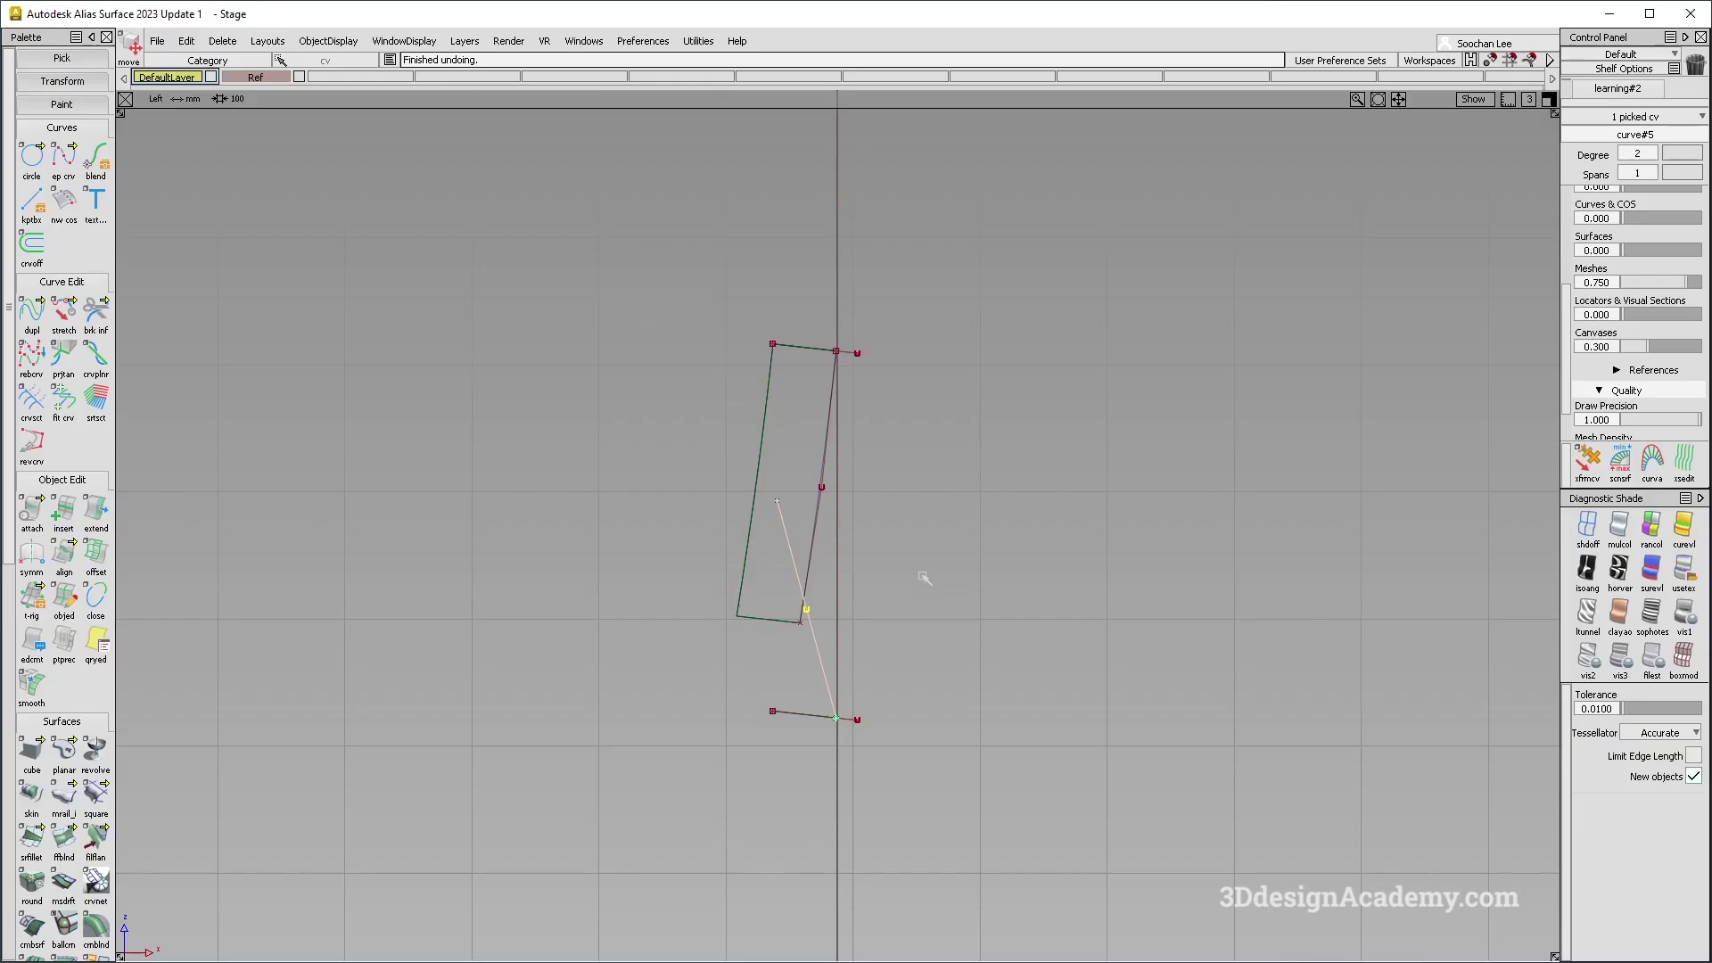
middle_drag(918, 574, 890, 595)
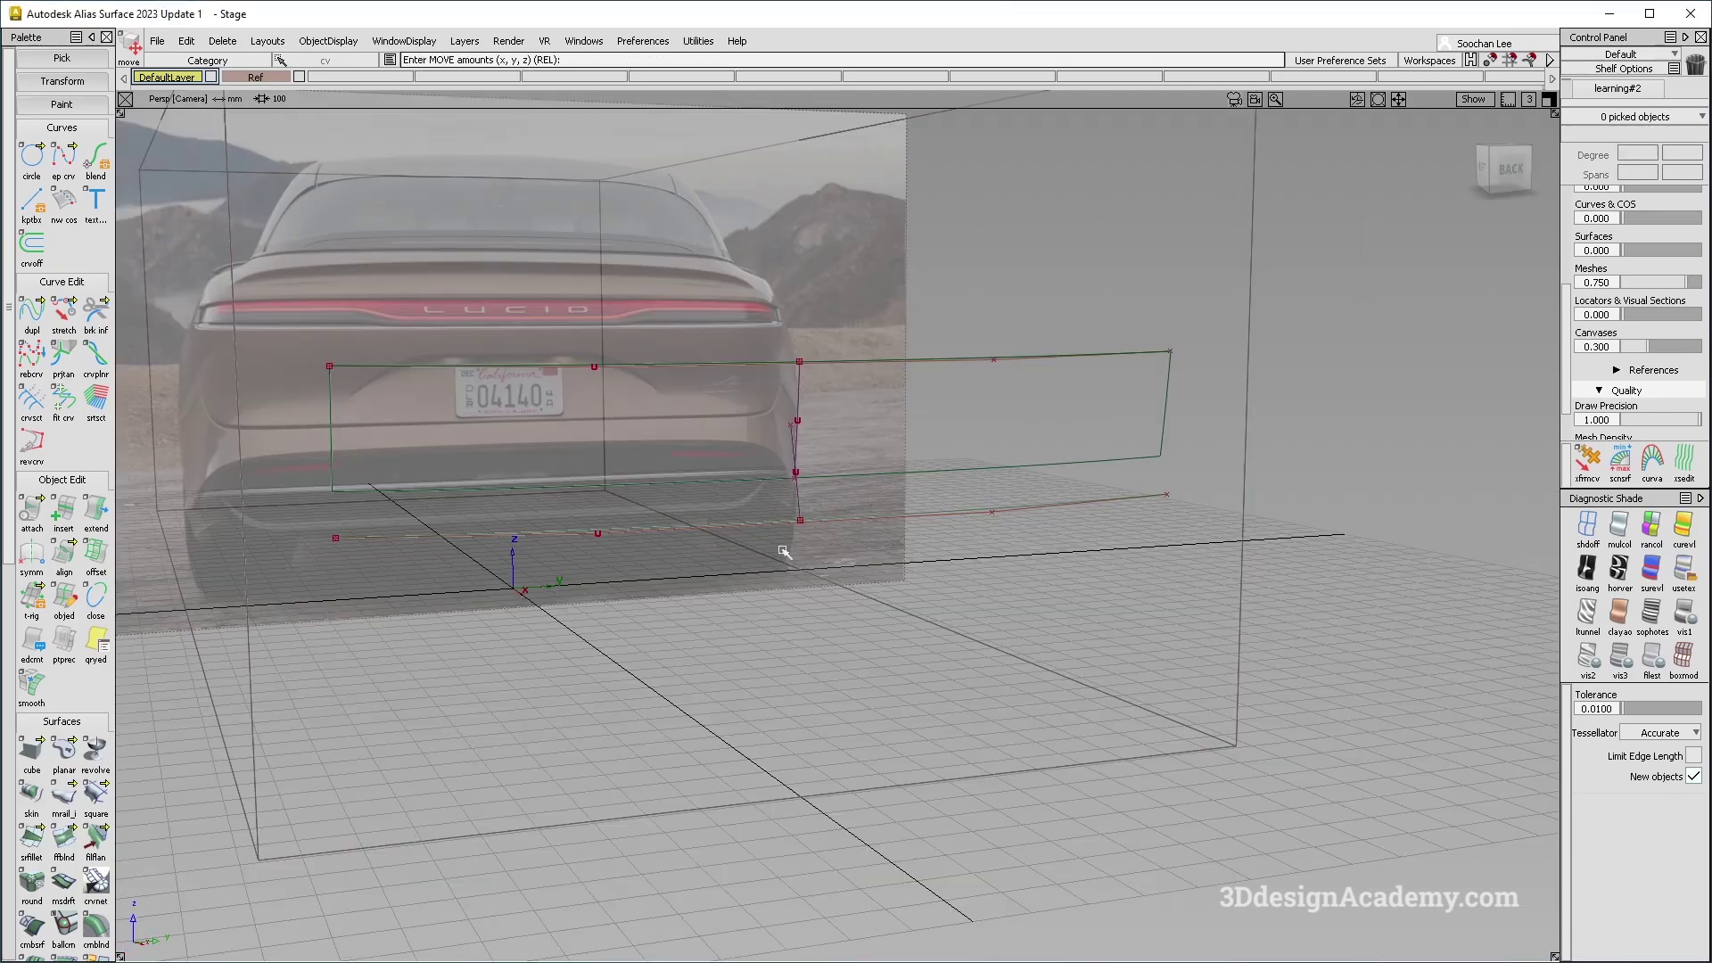
Build a one-rail surface with Parallel sweep mode, using the lower horizontal curve as generation curve and the leaning curve as rail.
alt+shift+right_drag(783, 650, 741, 531)
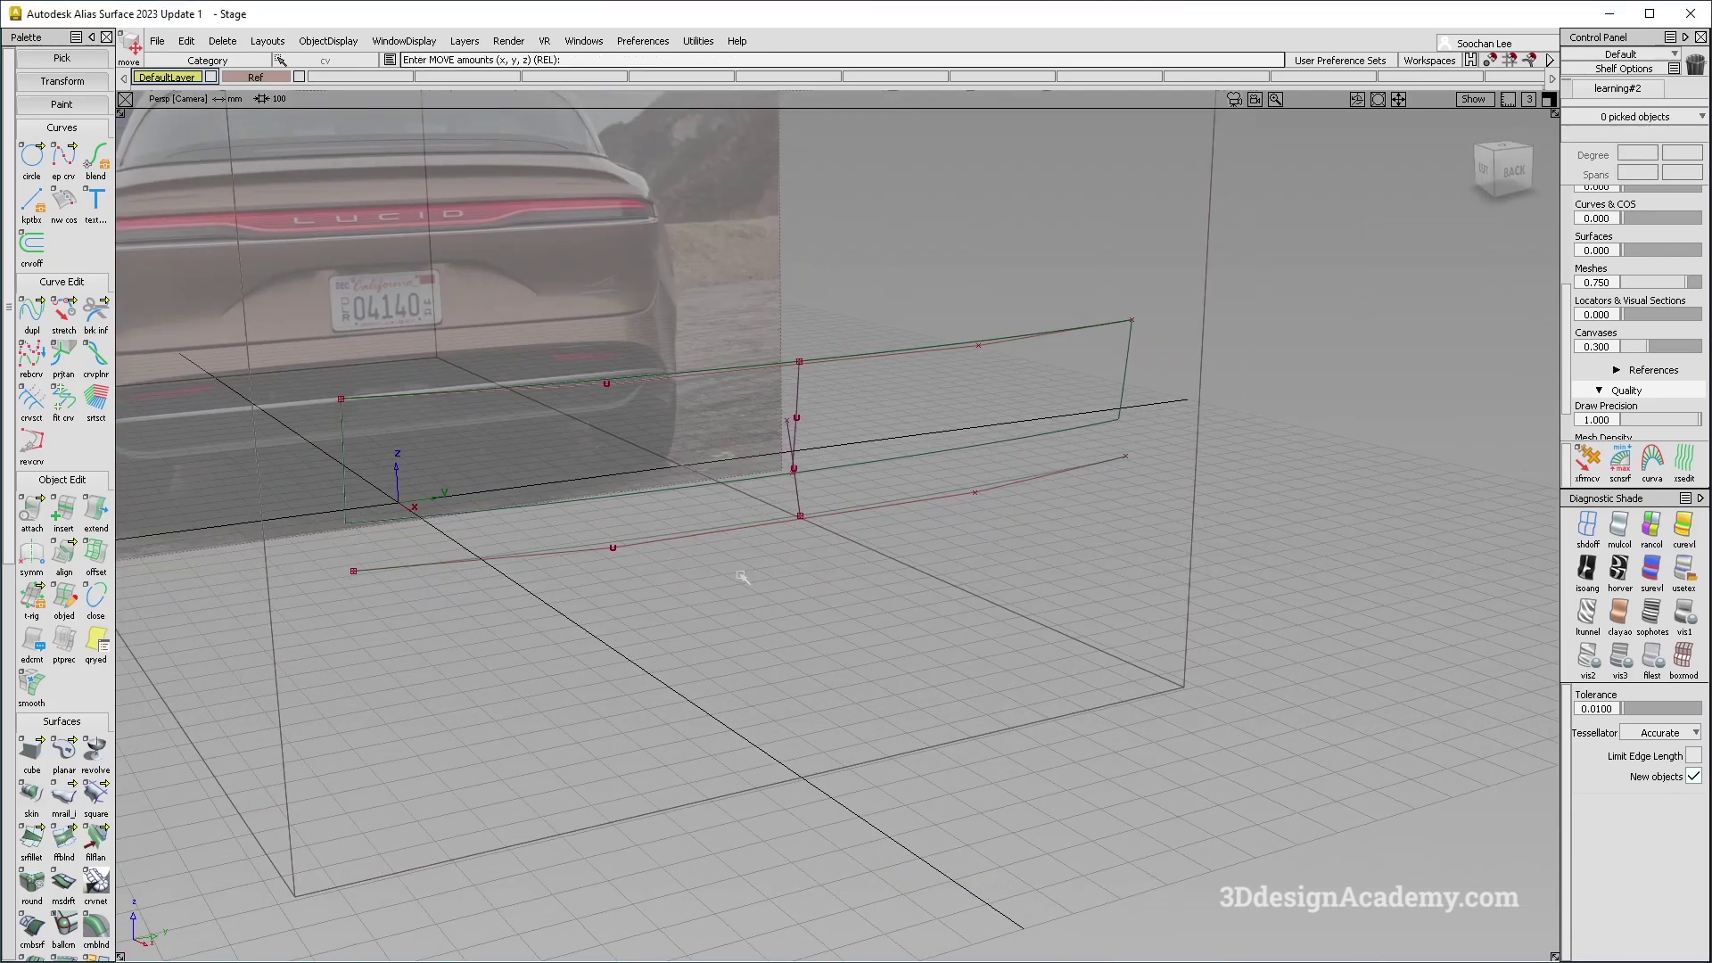
double_click(63, 796)
alt+shift+drag(692, 555, 850, 553)
click(830, 512)
click(796, 501)
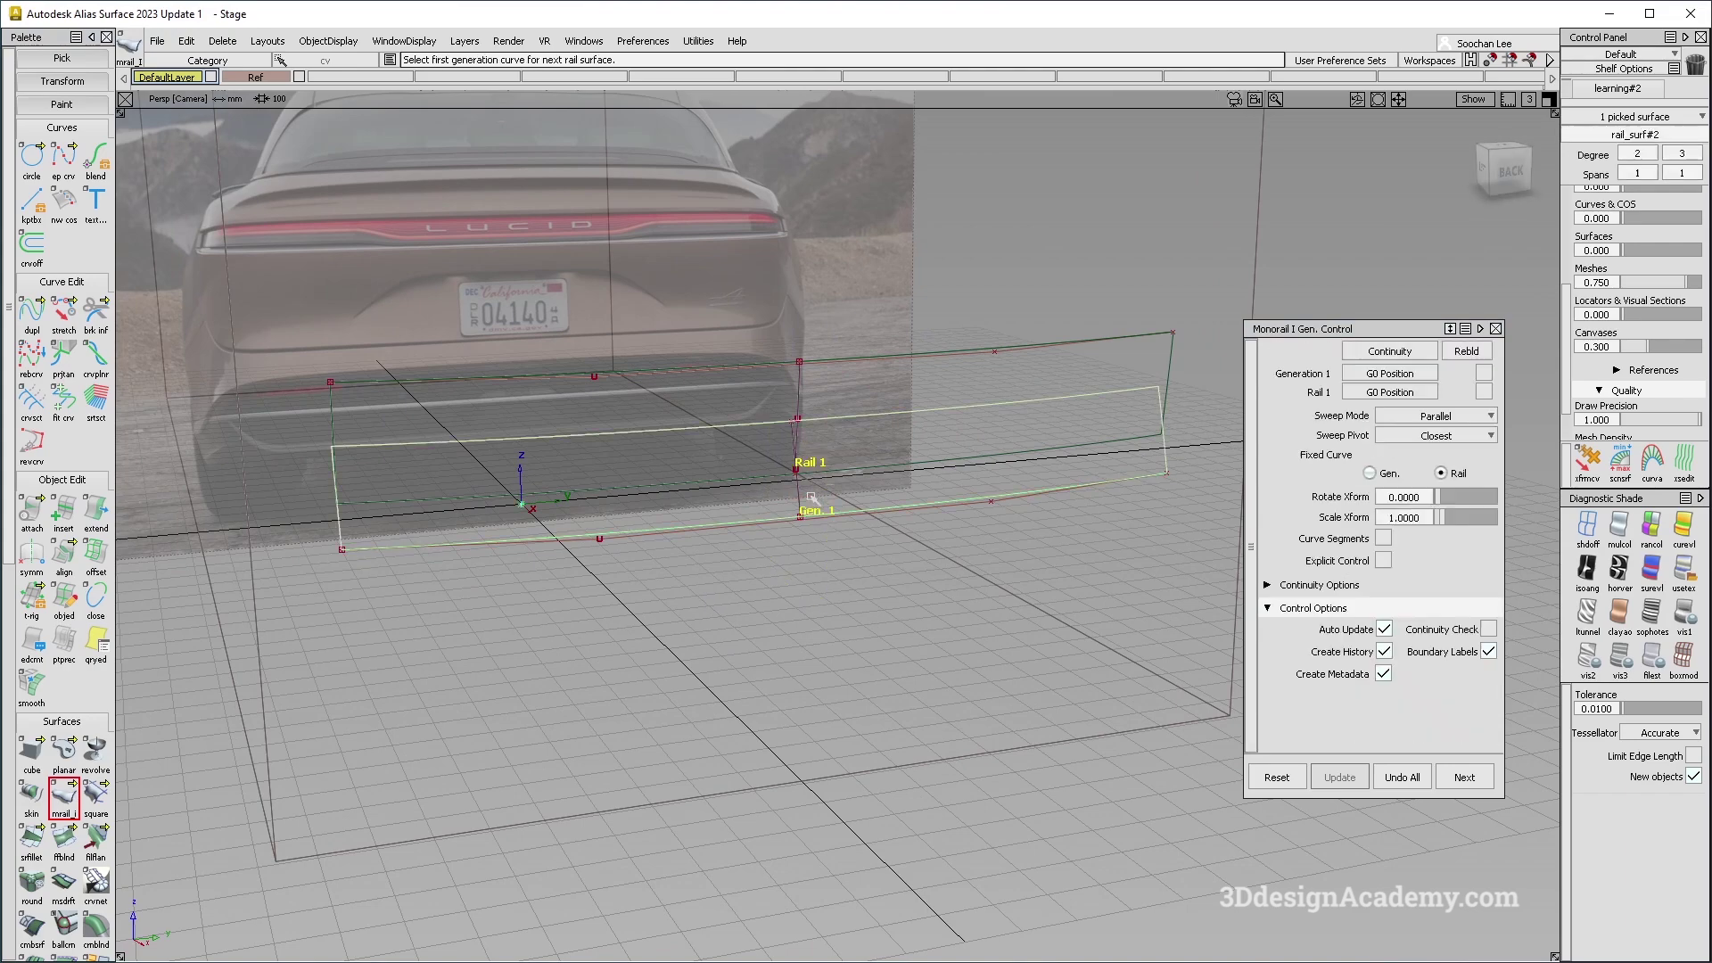
alt+shift+drag(811, 499, 982, 547)
click(1464, 778)
Intersect the upper and lower rail surfaces to create their intersection curve across the licence plate area.
click(1619, 527)
mouse_move(753, 546)
alt+shift+mouse_down()
mouse_move(839, 491)
mouse_move(760, 495)
alt+shift+mouse_up()
key(F6)
key(F7)
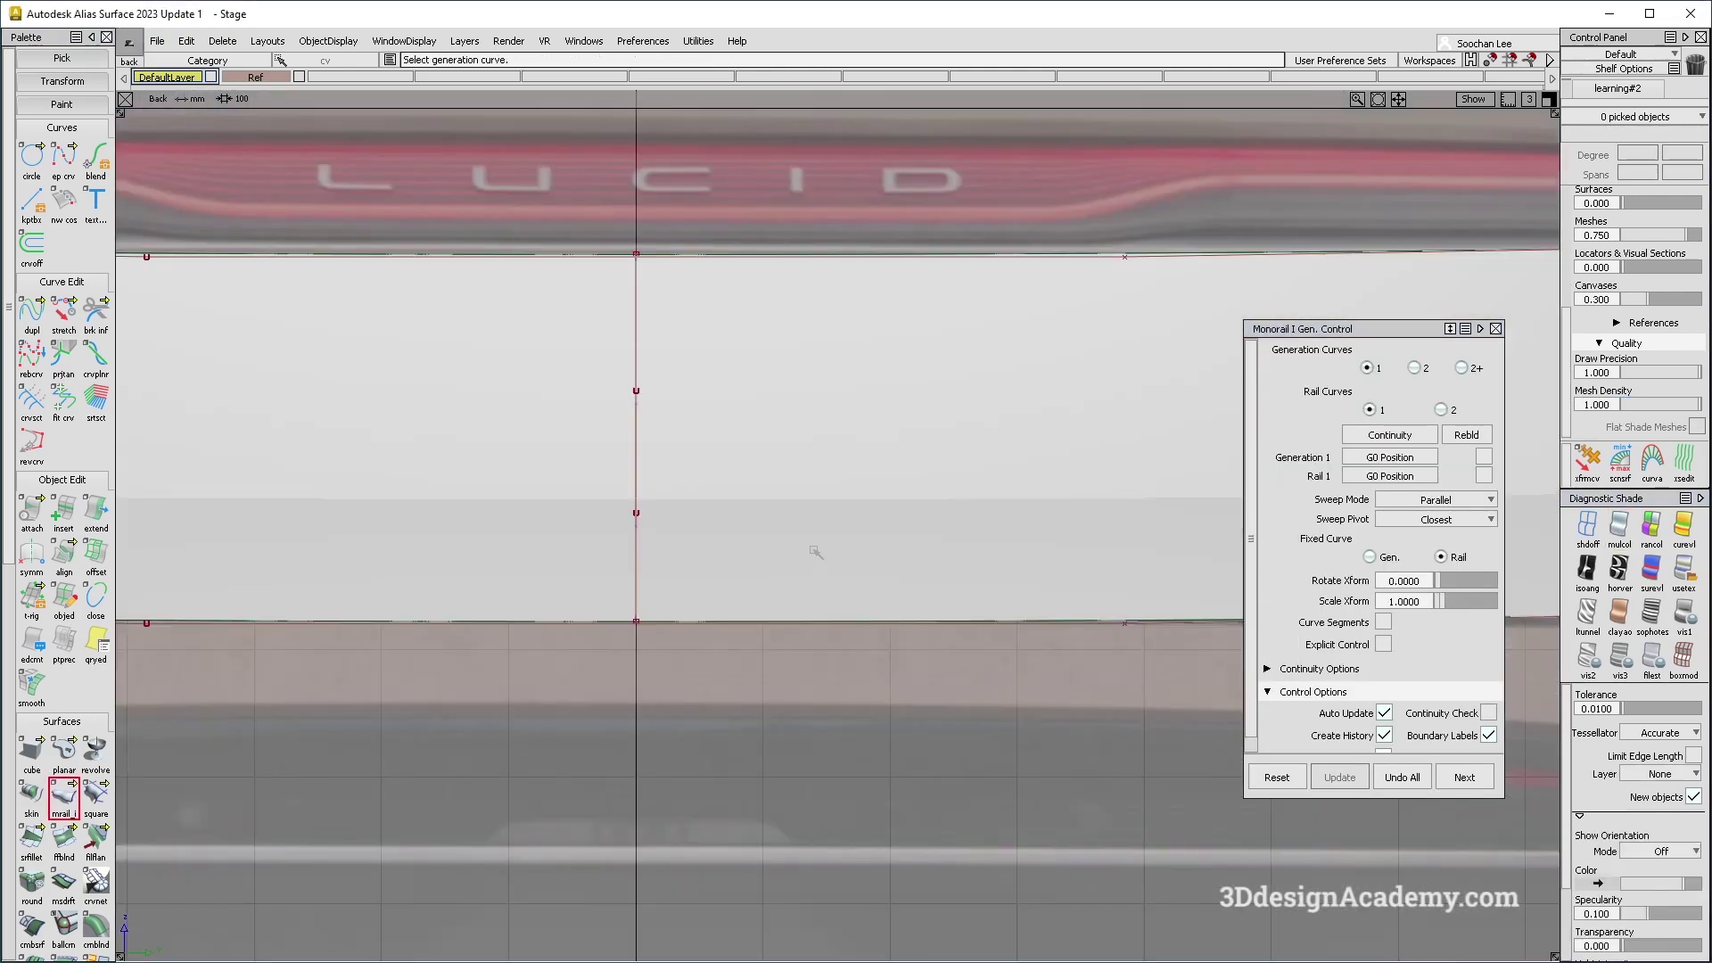
alt+shift+right_drag(815, 557, 1024, 612)
alt+shift+middle_drag(766, 500, 944, 536)
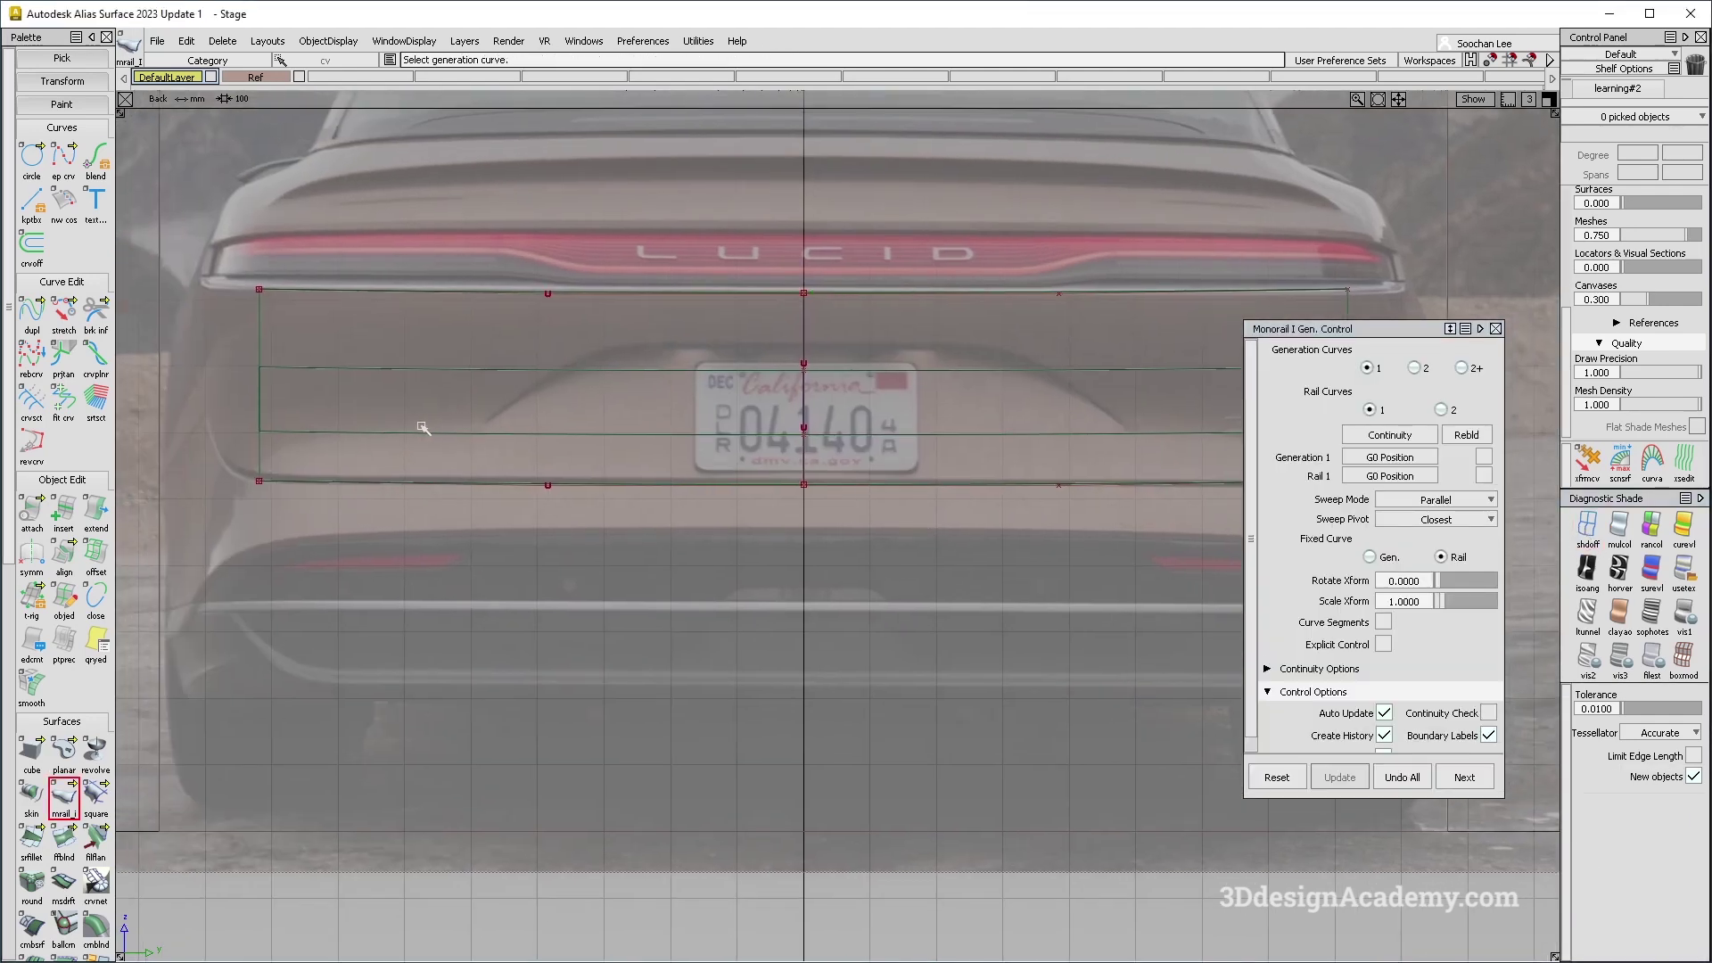
scroll(34, 830, down, 3)
drag(33, 826, 96, 823)
click(273, 406)
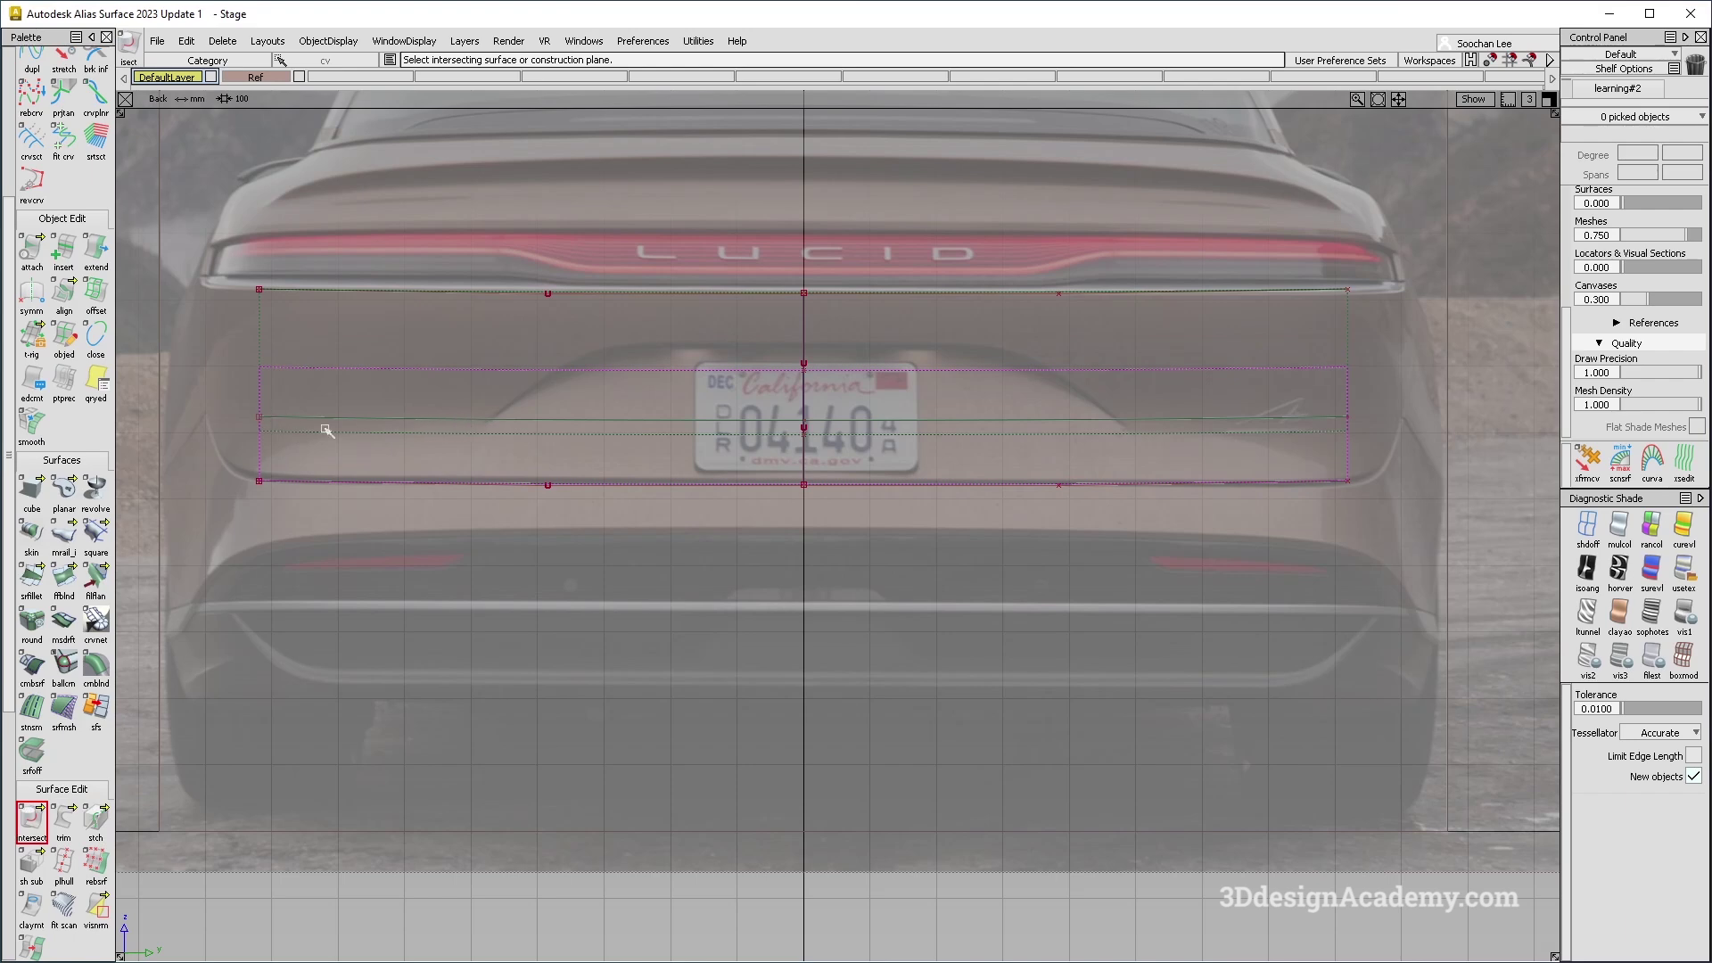
Compare the intersection line with the crease beside the licence plate in the Back view, and inspect both shaded surfaces in perspective.
alt+shift+right_drag(336, 439, 572, 422)
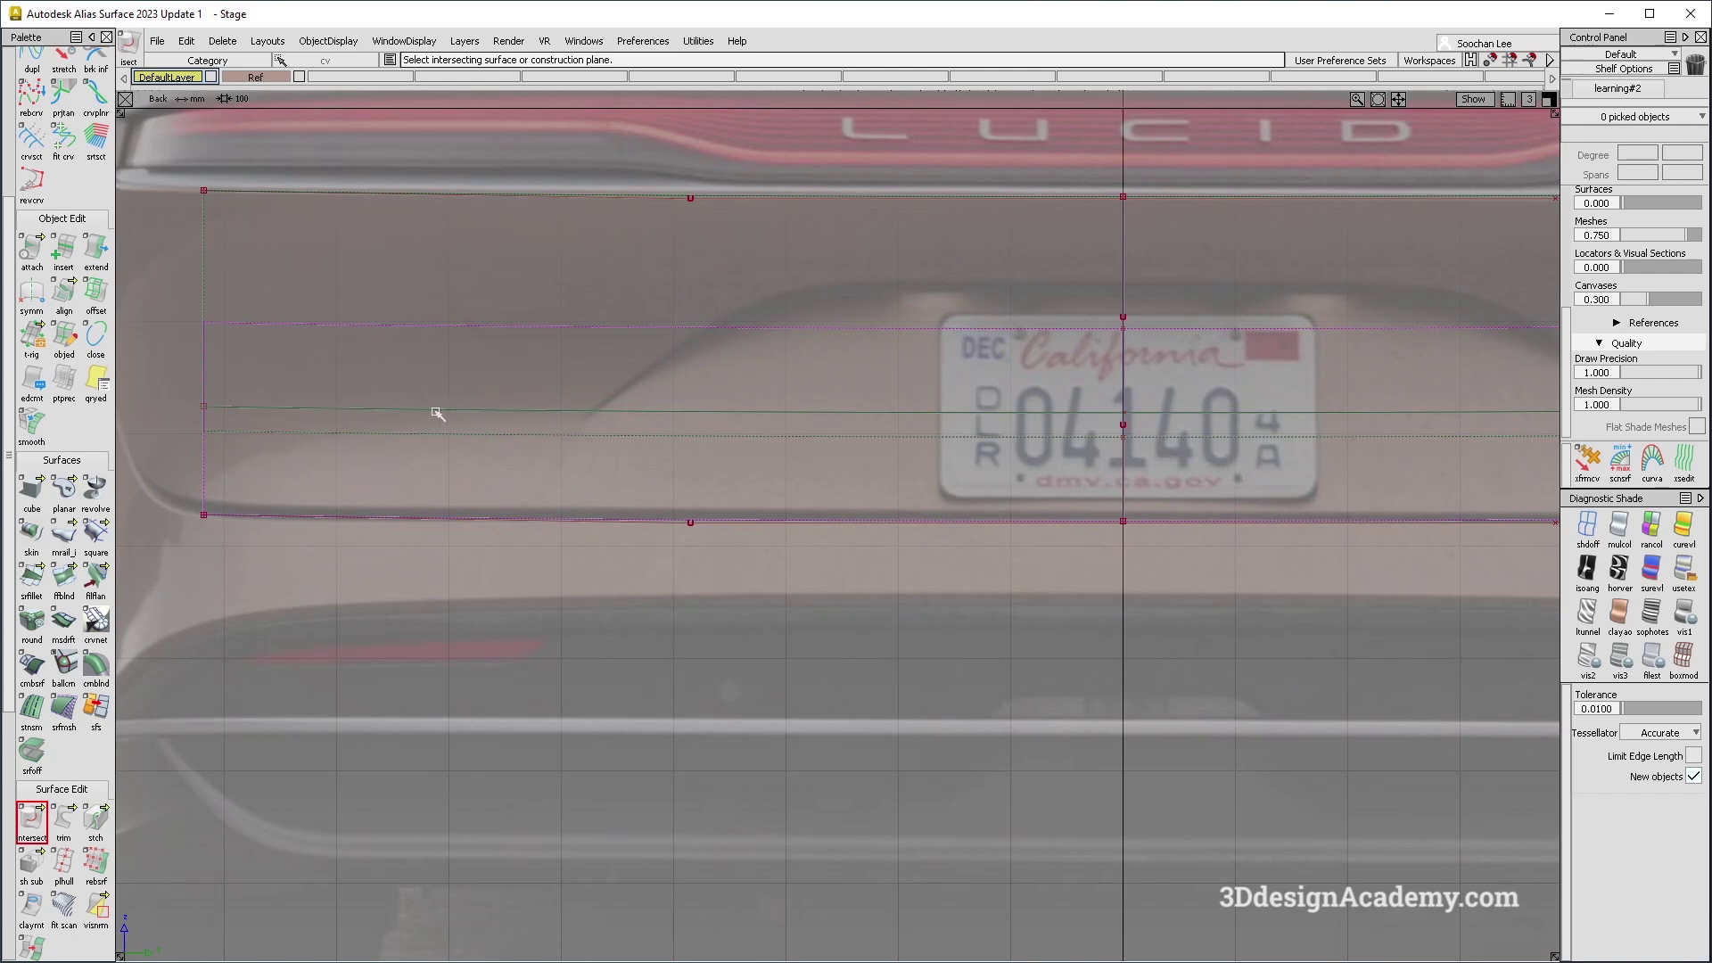
alt+shift+right_drag(215, 429, 539, 426)
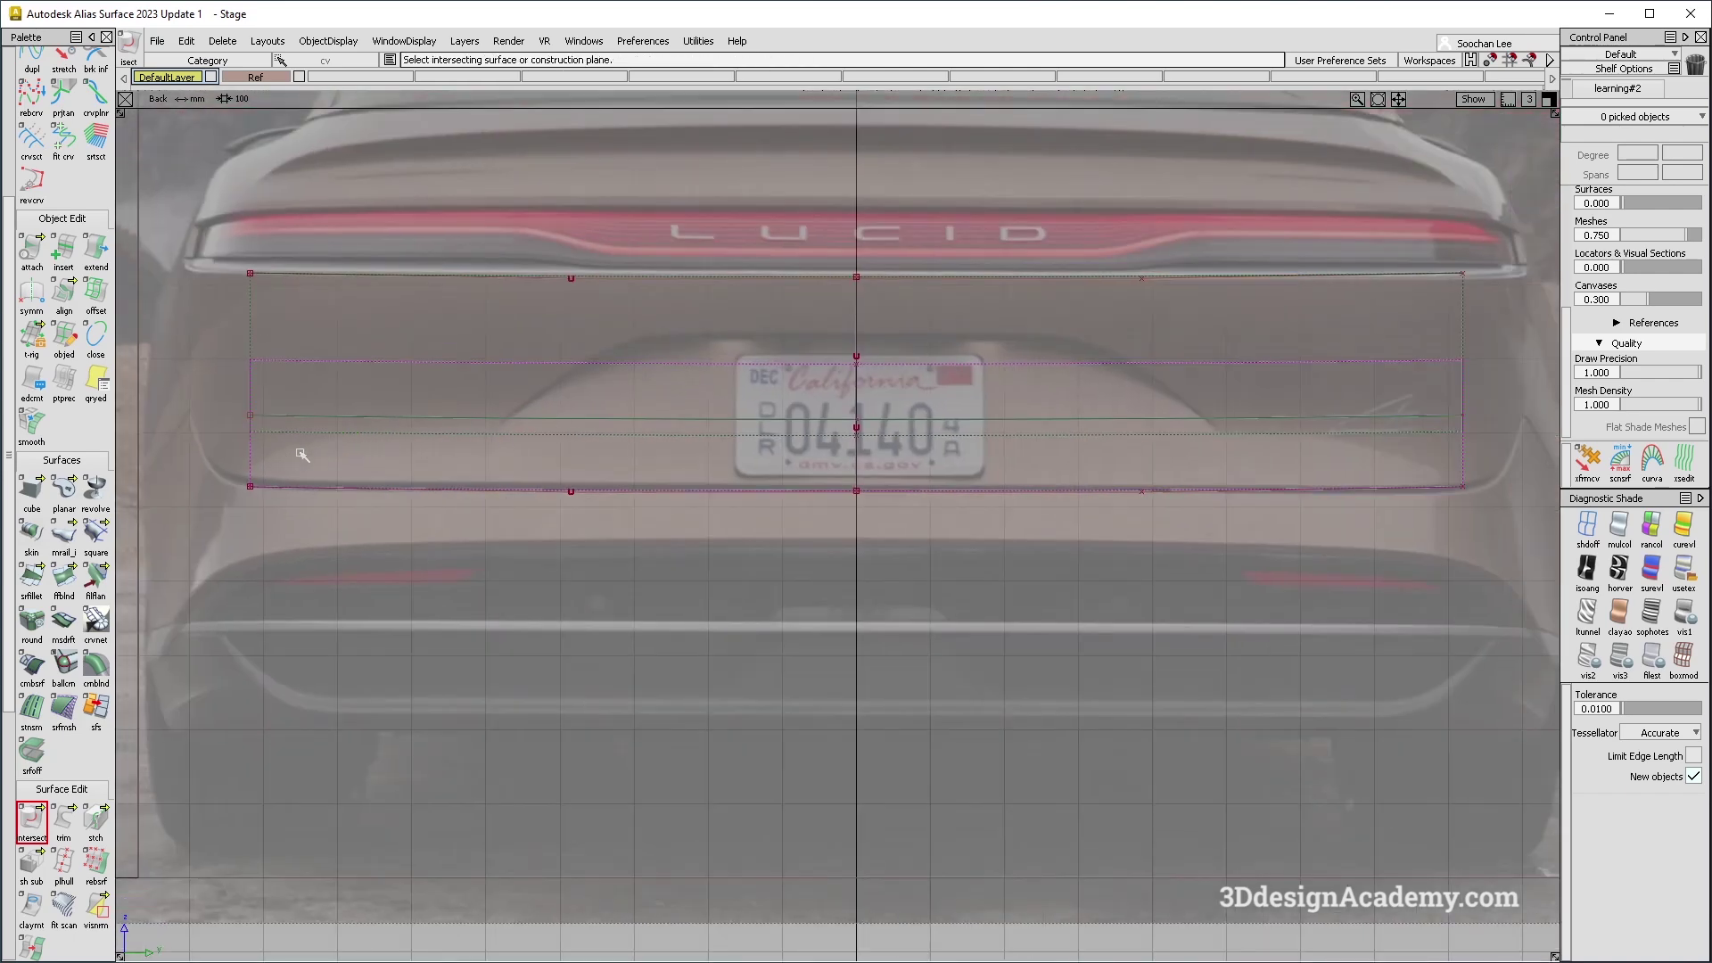
alt+shift+middle_drag(284, 435, 309, 446)
ctrl+shift+drag(783, 697, 810, 501)
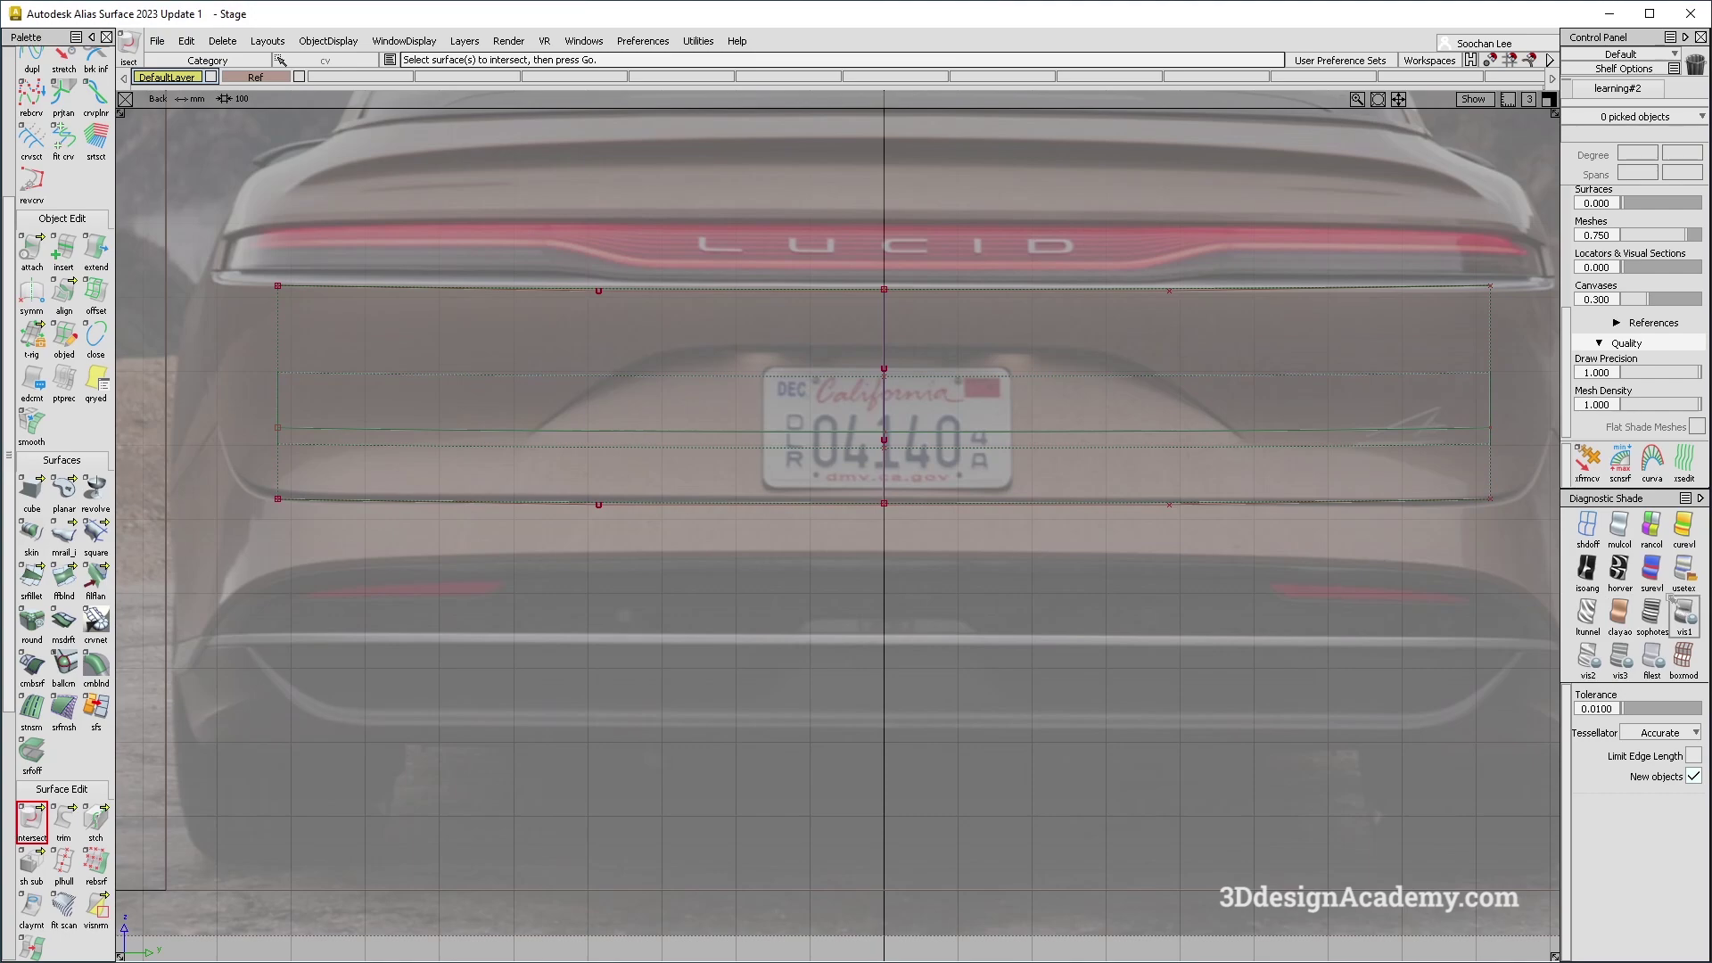
key(F8)
click(1626, 534)
alt+shift+drag(699, 443, 802, 443)
alt+shift+middle_drag(803, 444, 936, 551)
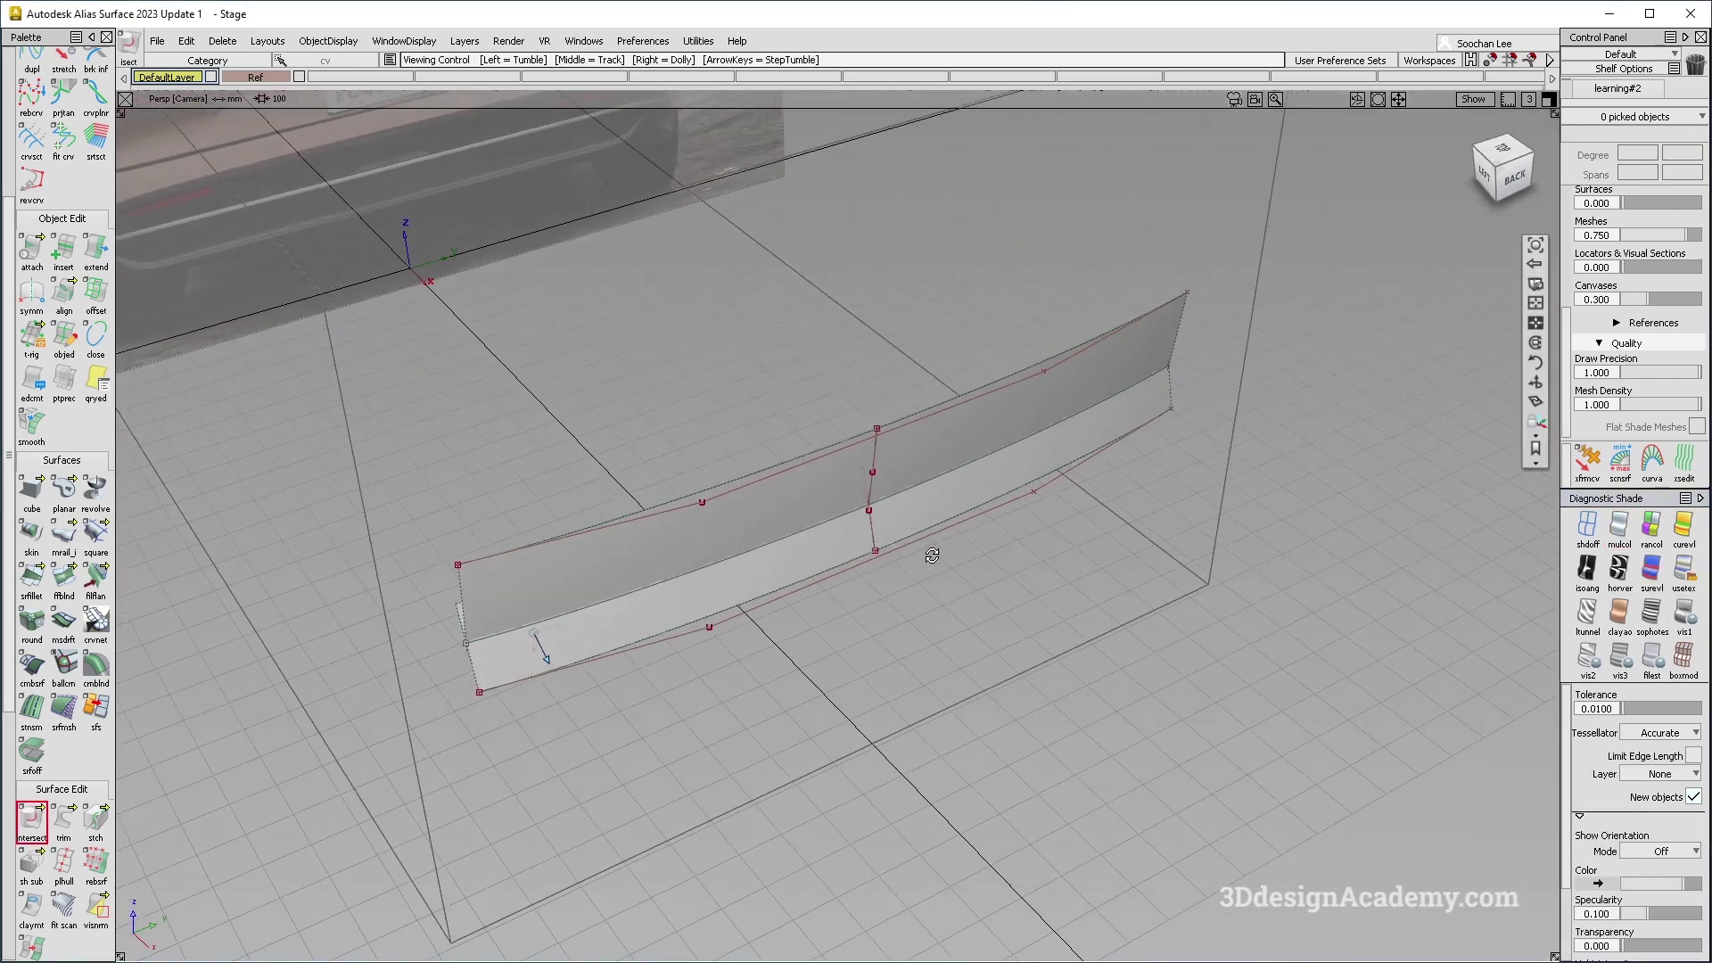
alt+shift+drag(936, 550, 922, 568)
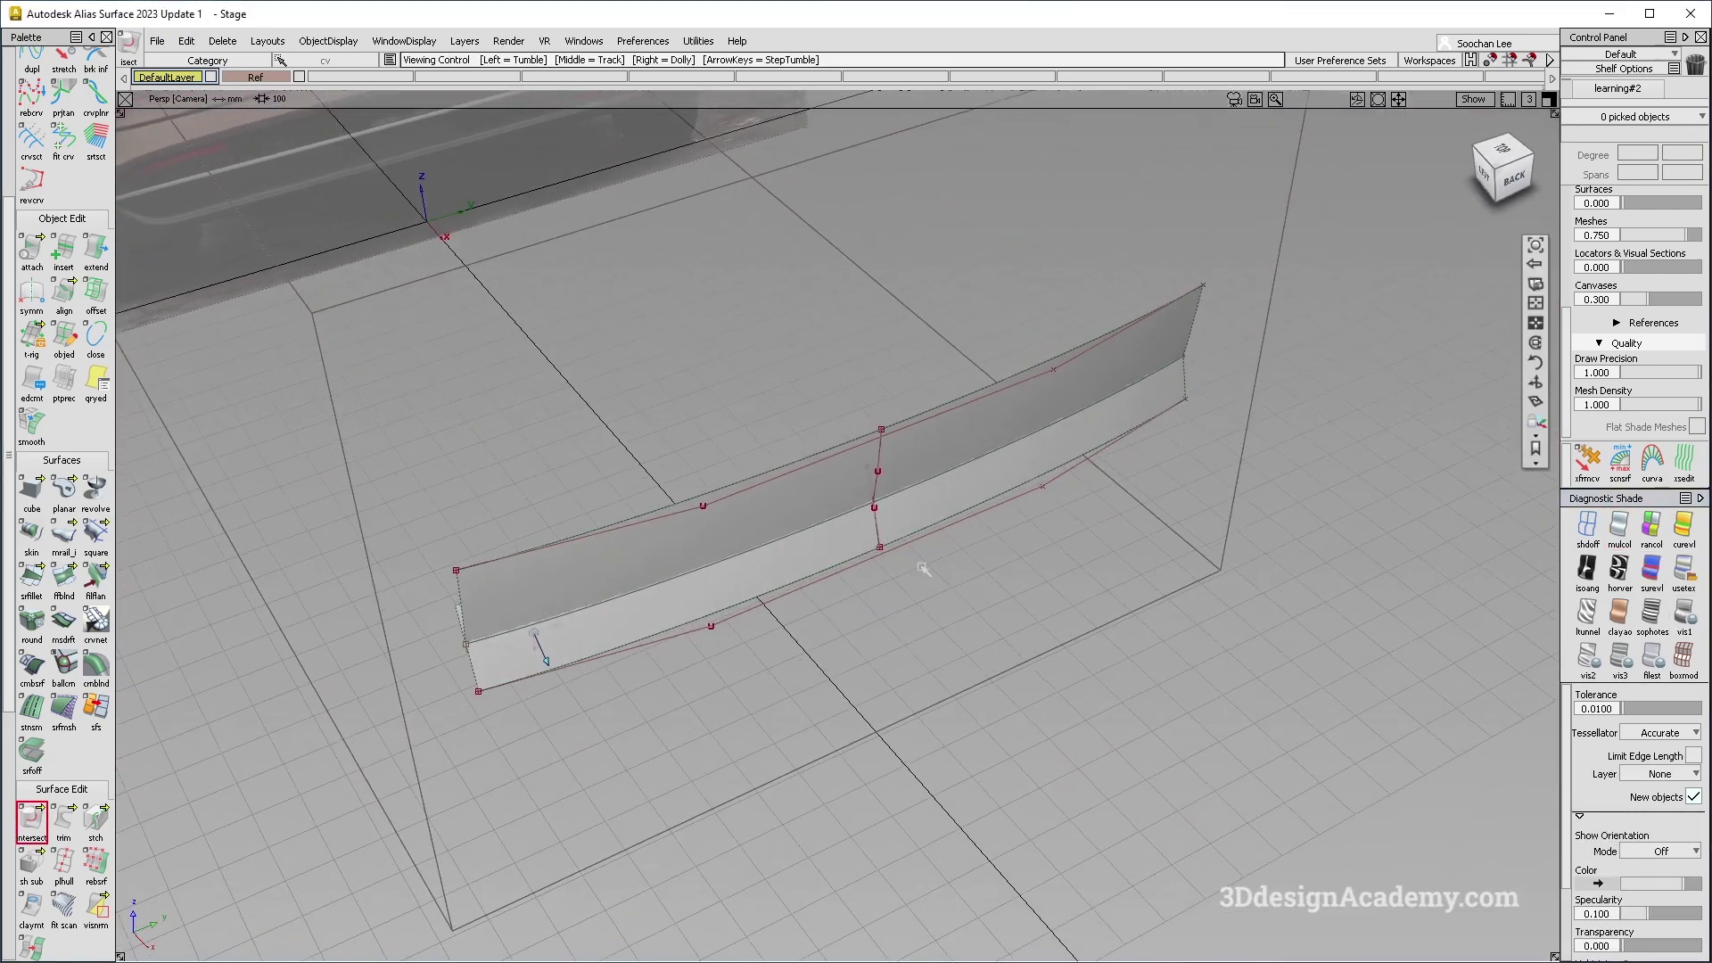
alt+shift+drag(905, 675, 853, 680)
ctrl+shift+drag(791, 435, 844, 488)
click(849, 482)
alt+shift+drag(754, 606, 685, 526)
alt+shift+middle_drag(685, 526, 785, 488)
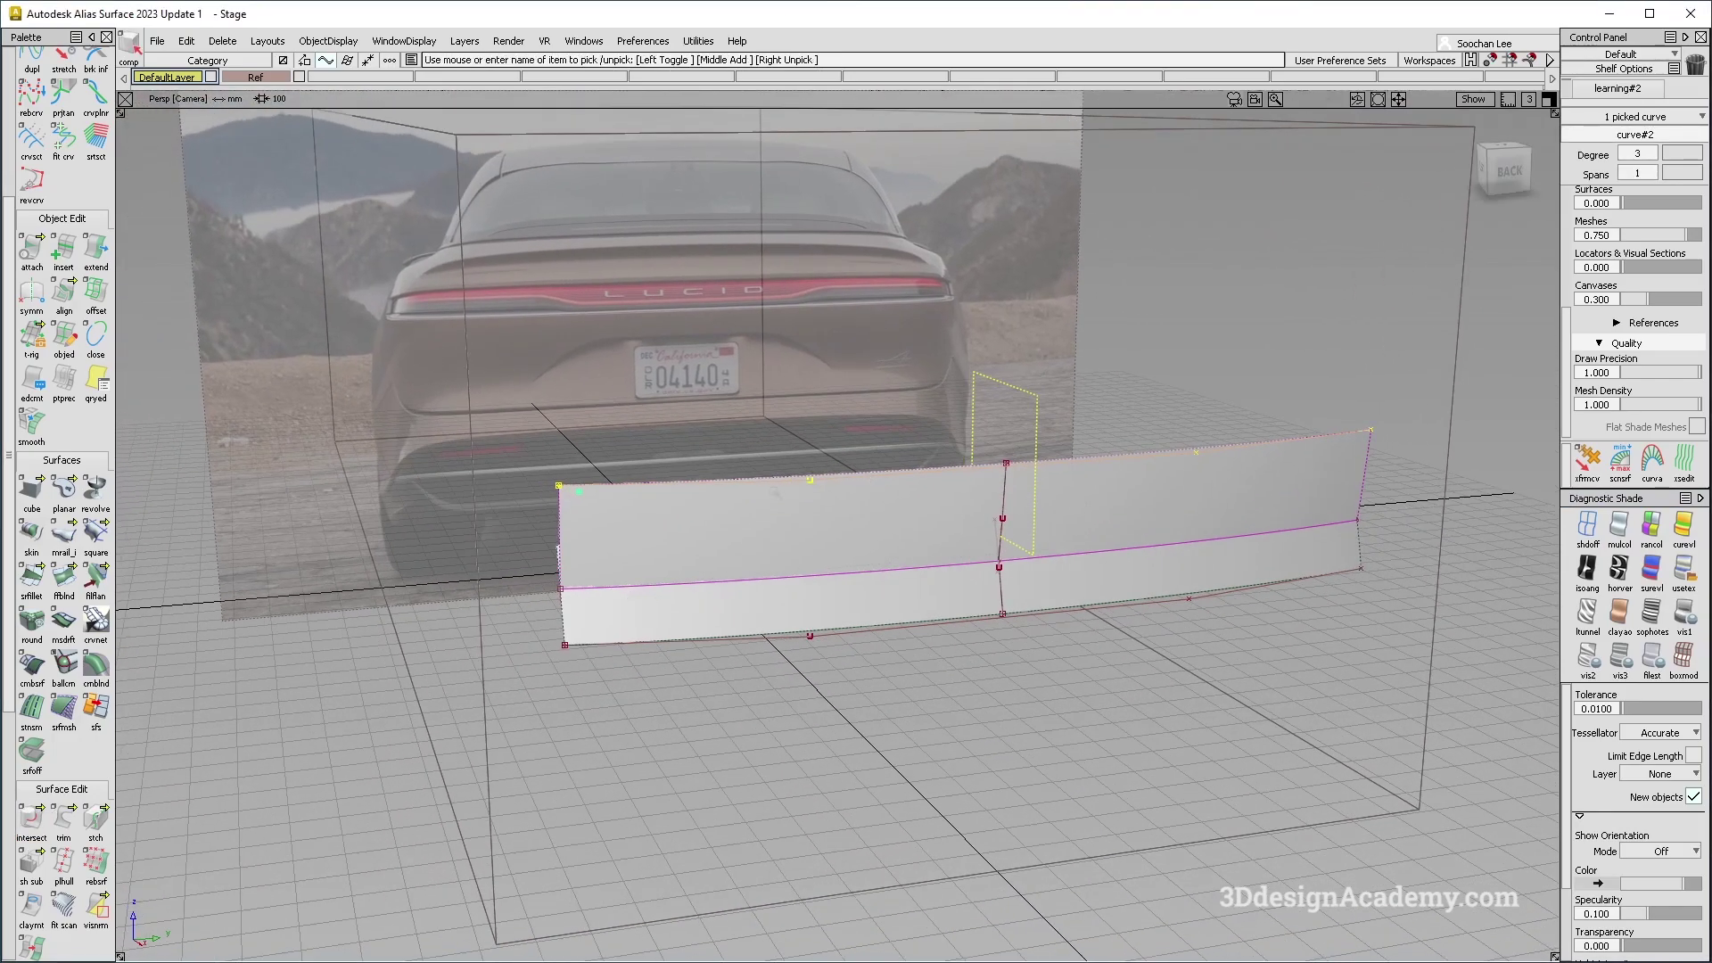
alt+shift+drag(825, 553, 841, 554)
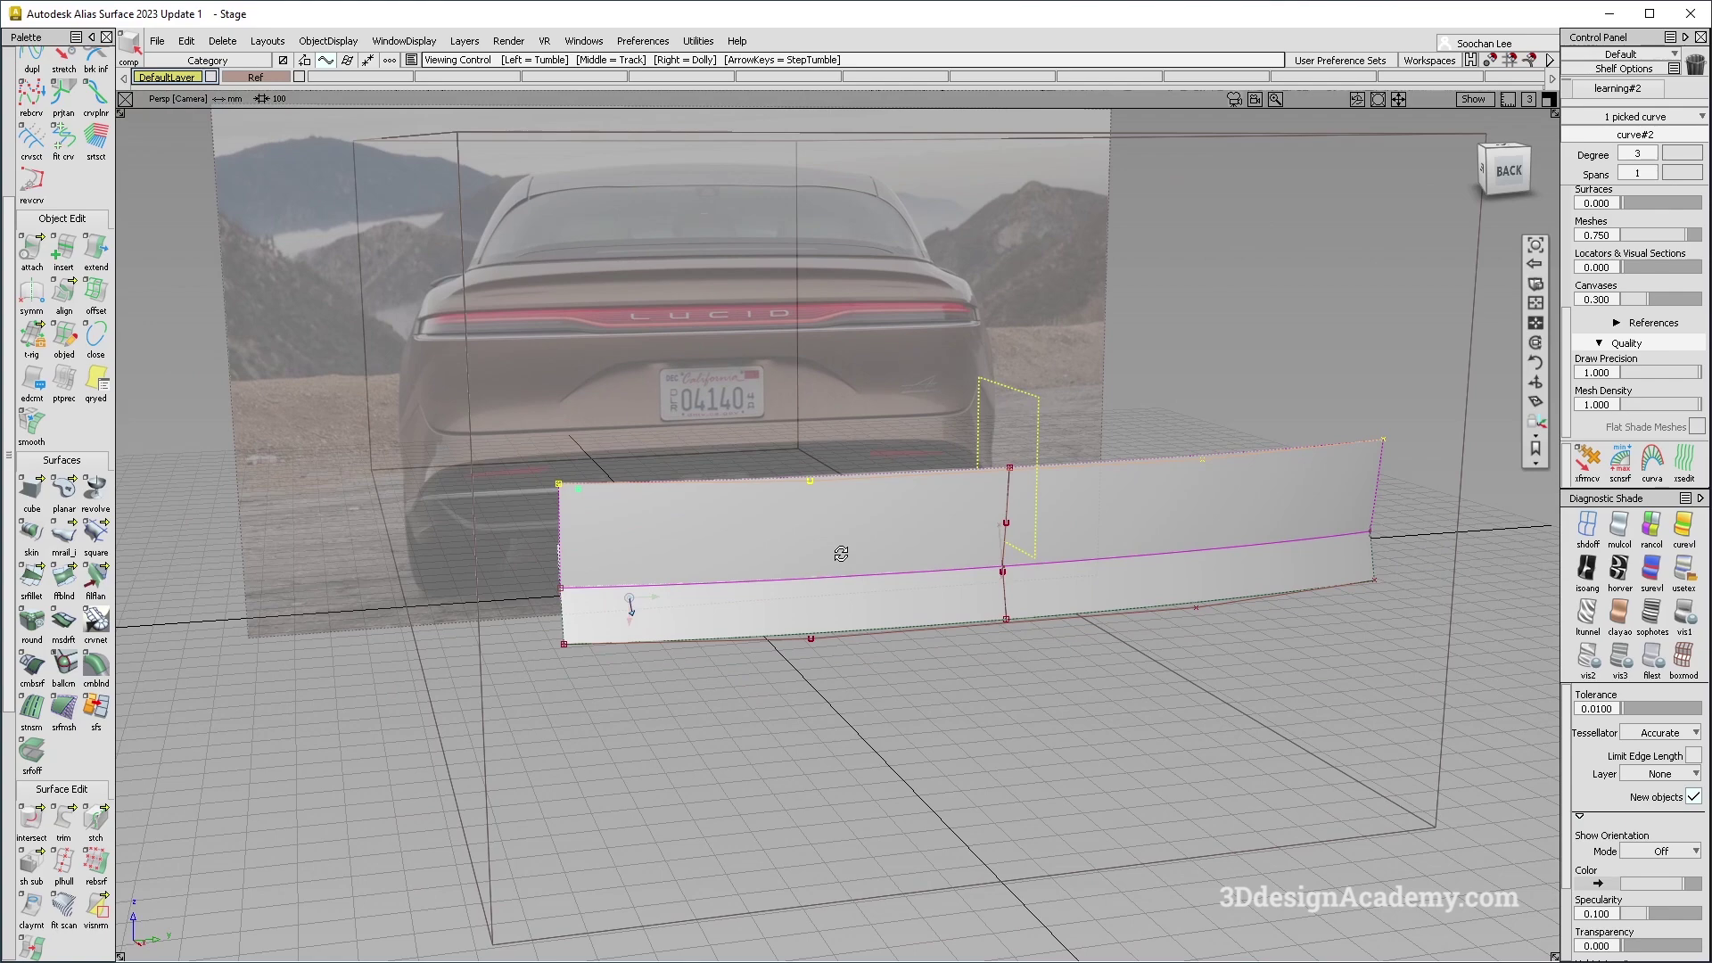
alt+shift+drag(841, 554, 642, 649)
click(640, 640)
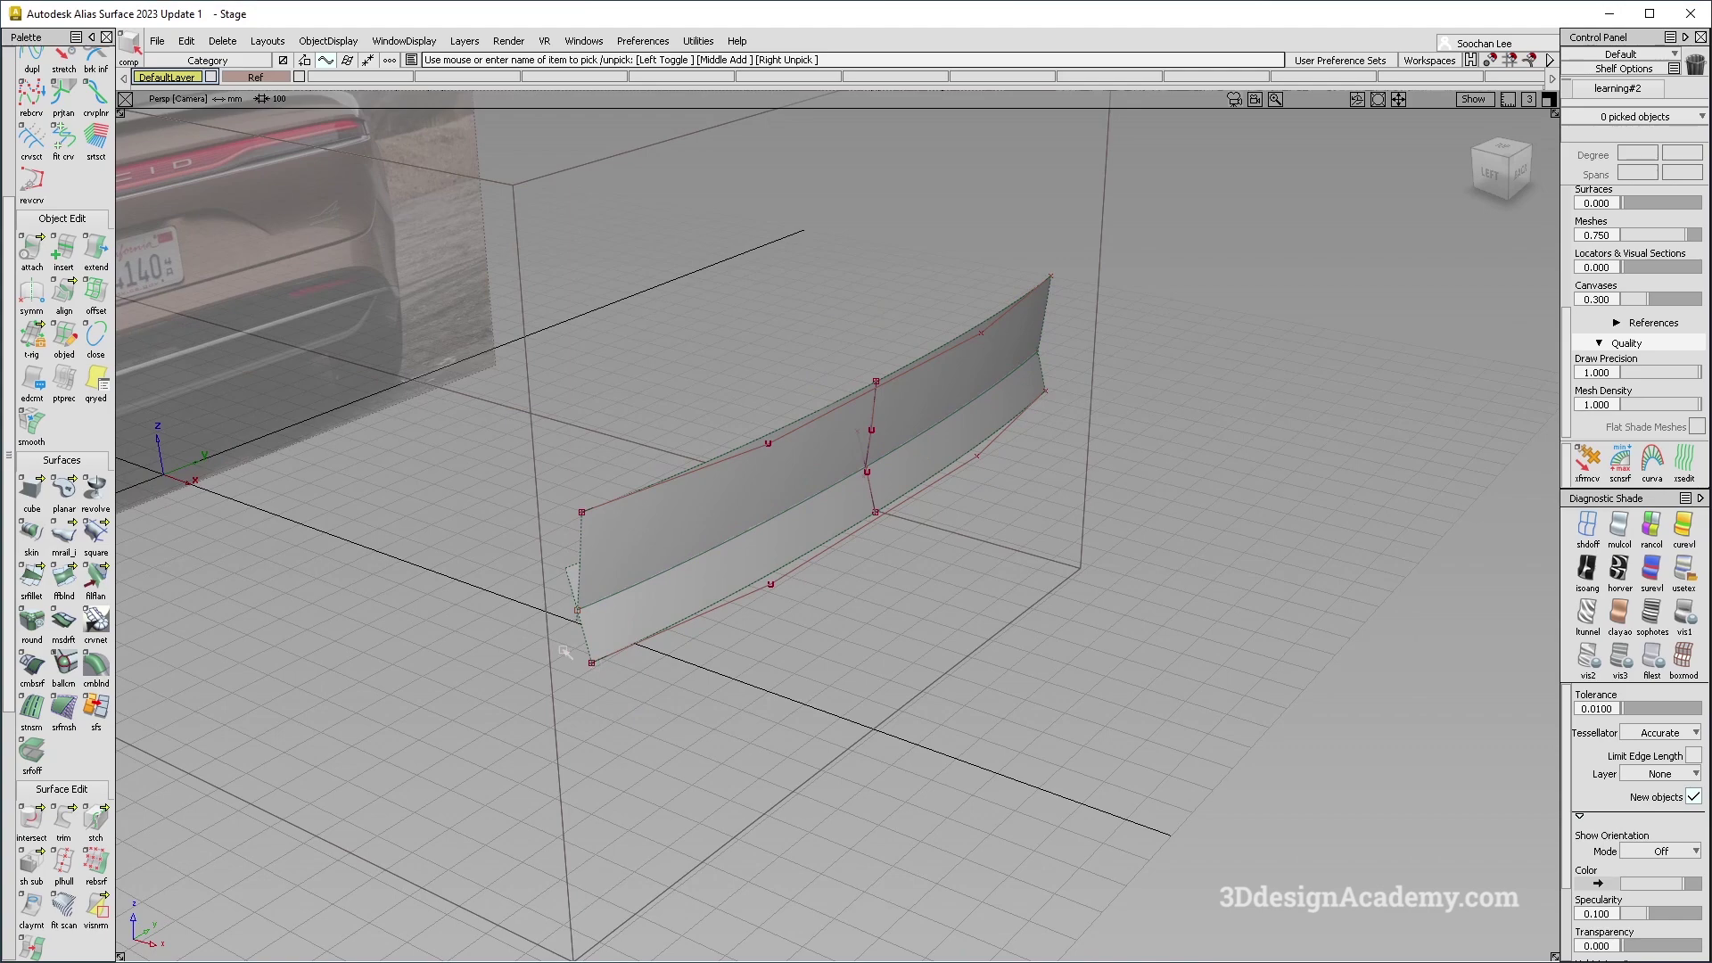
alt+shift+drag(714, 549, 634, 604)
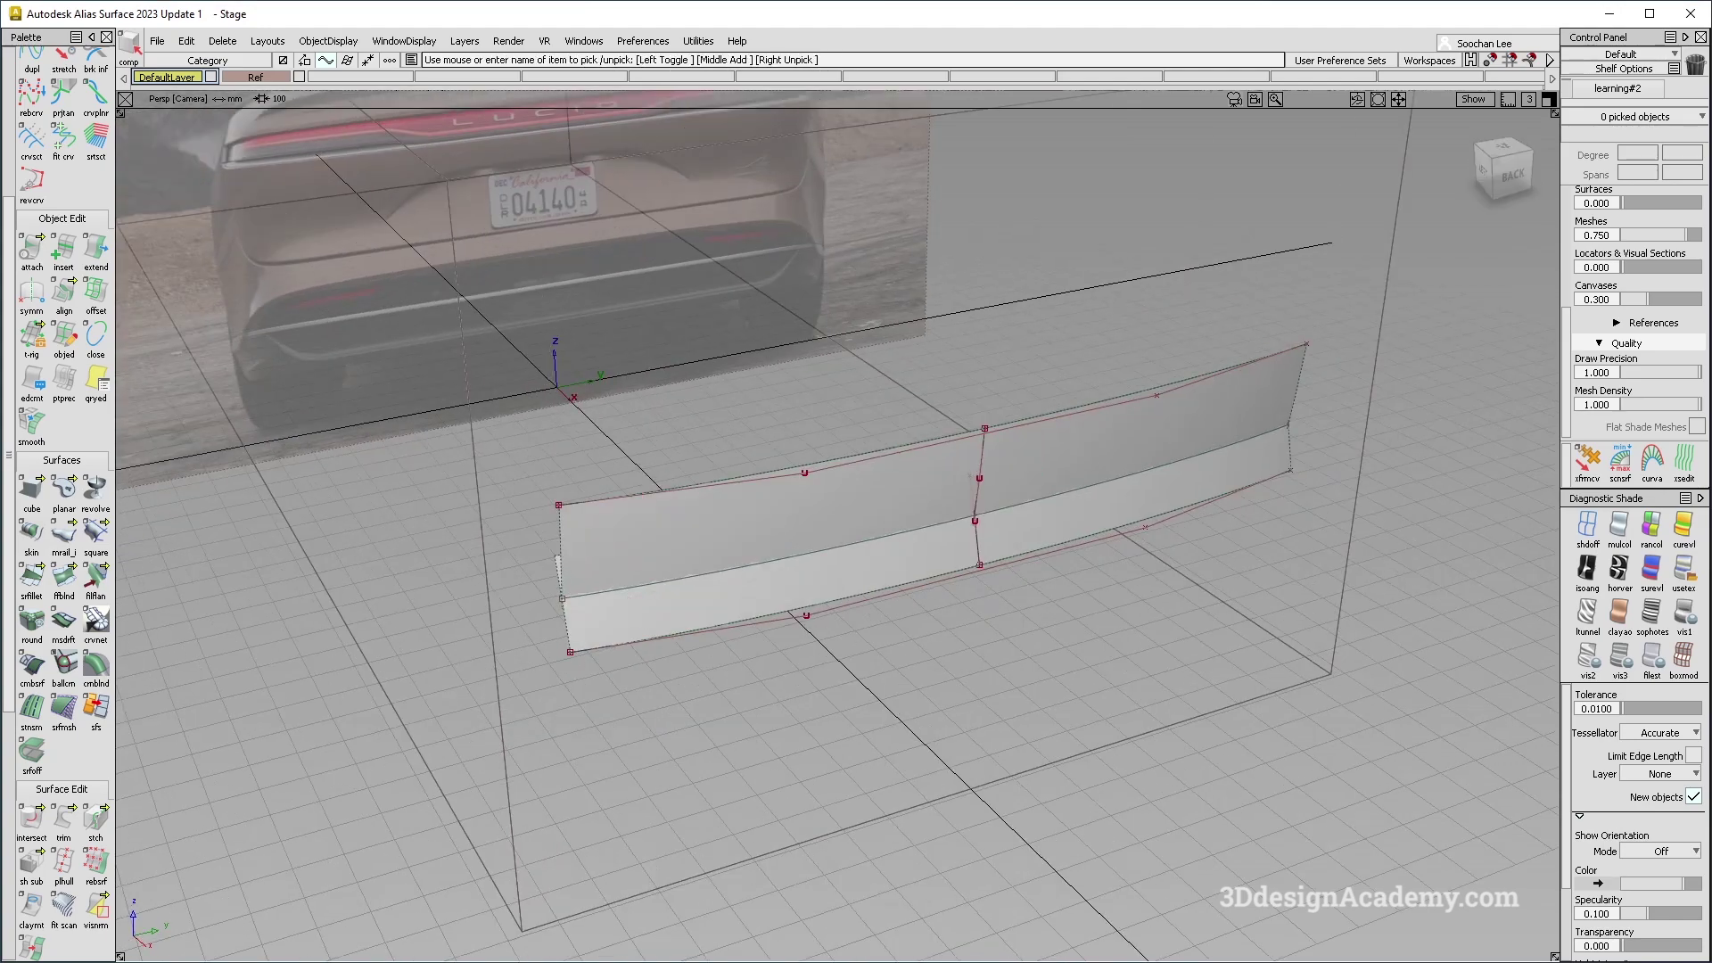
Pick the lower horizontal curve and snap its pivot to the curve's centre point.
click(915, 584)
alt+shift+drag(906, 611, 928, 619)
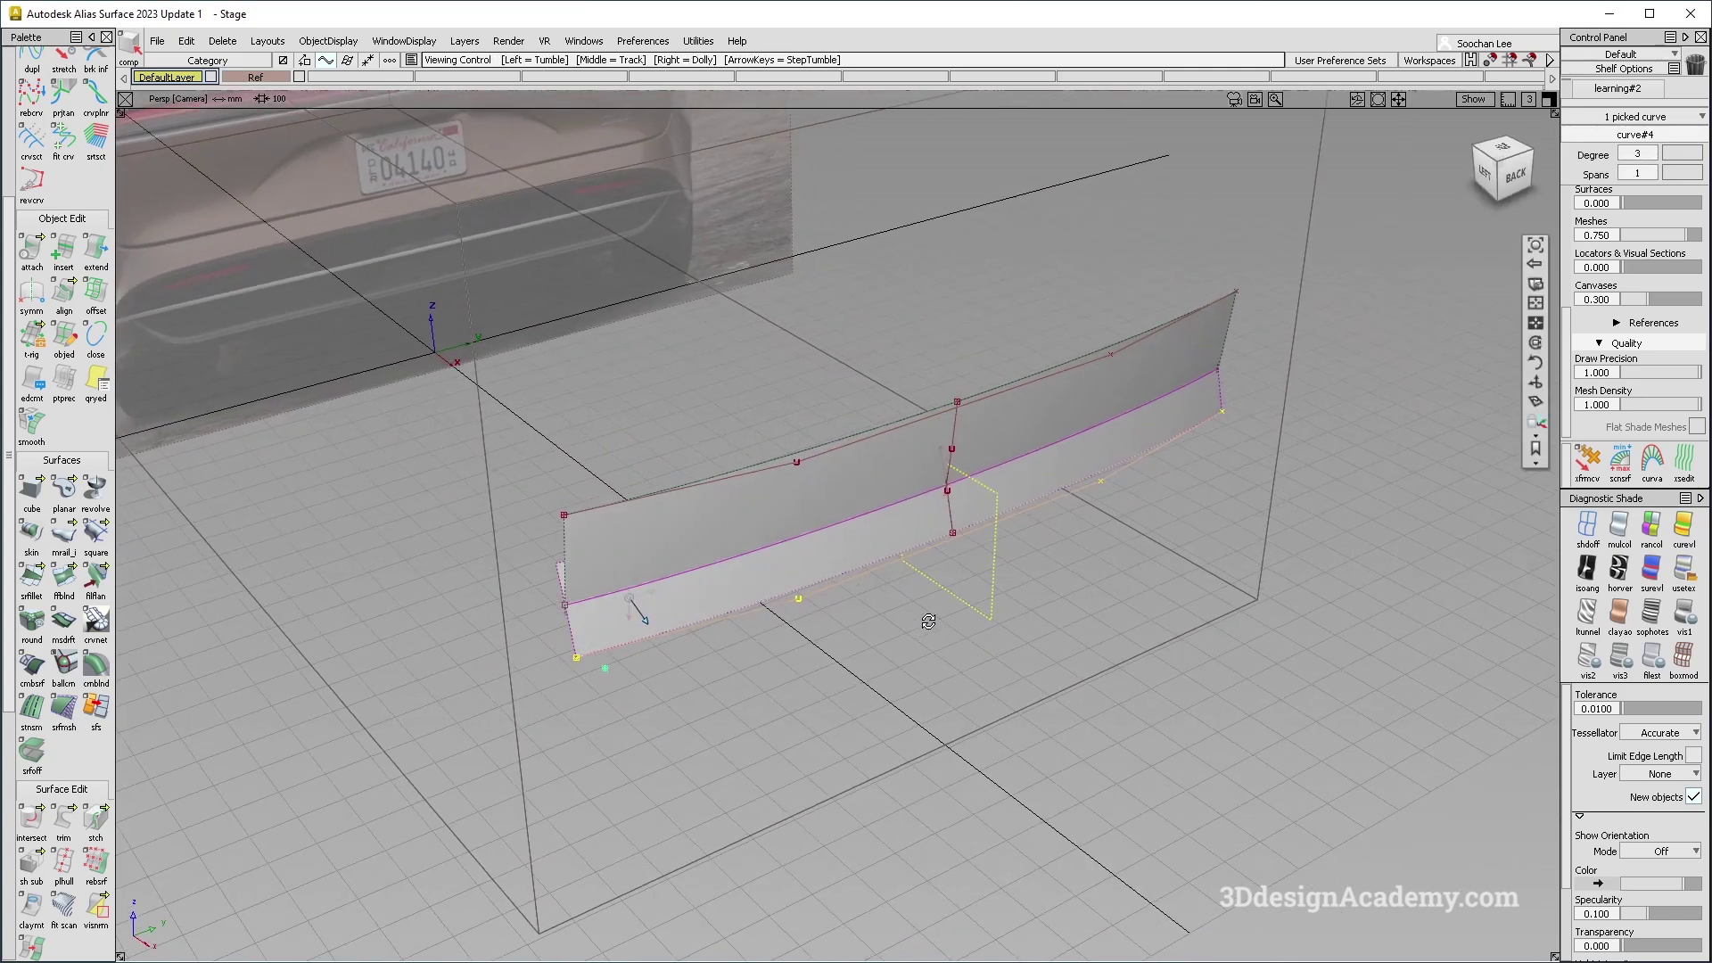
key(Insert)
click(939, 541)
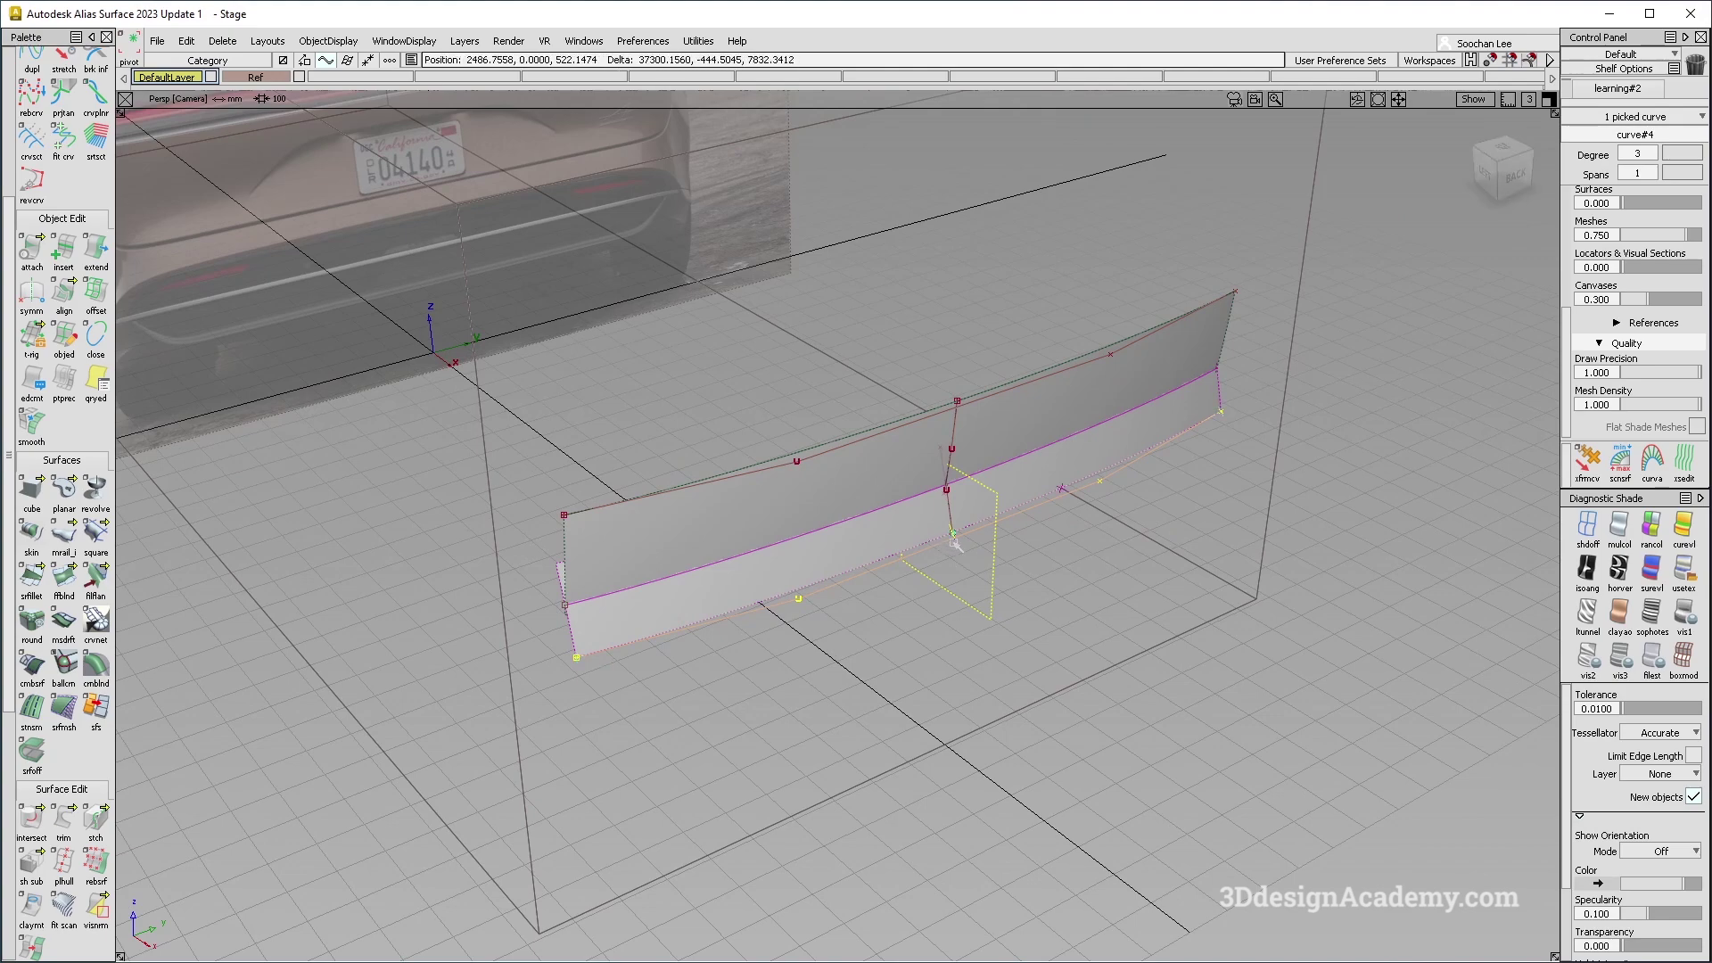
alt+shift+drag(955, 543, 871, 497)
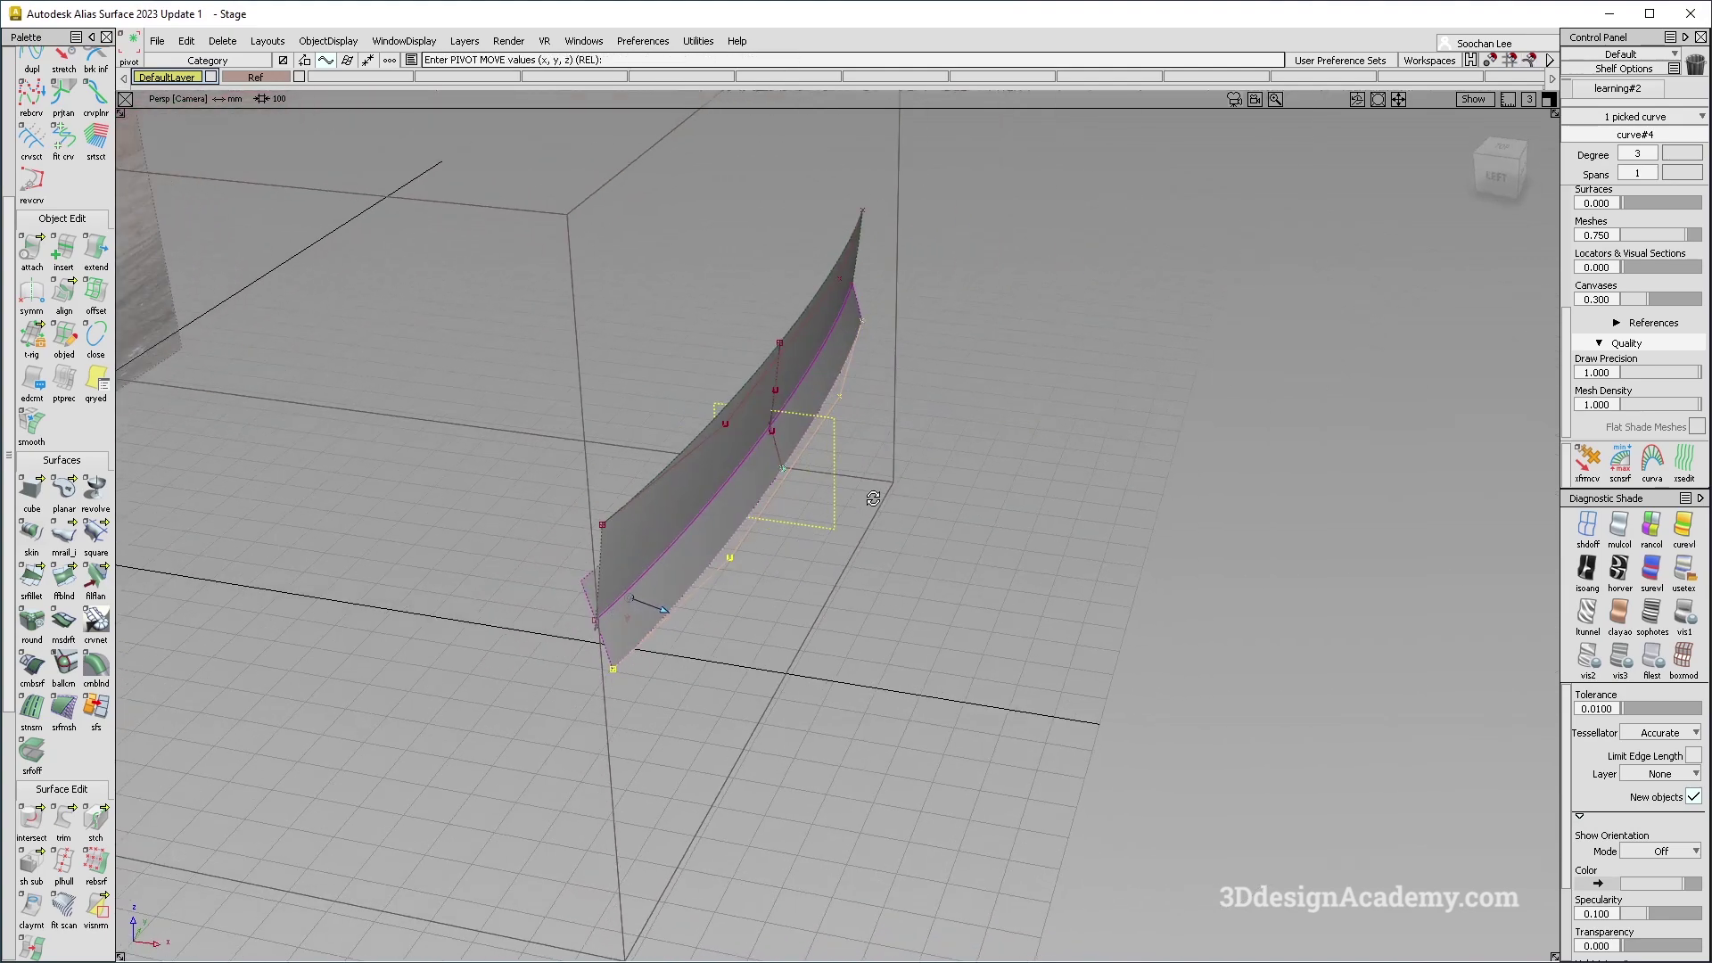
Scale the lower horizontal curve non-proportionally along X to increase its bow.
ctrl+shift+right_drag(908, 585, 860, 605)
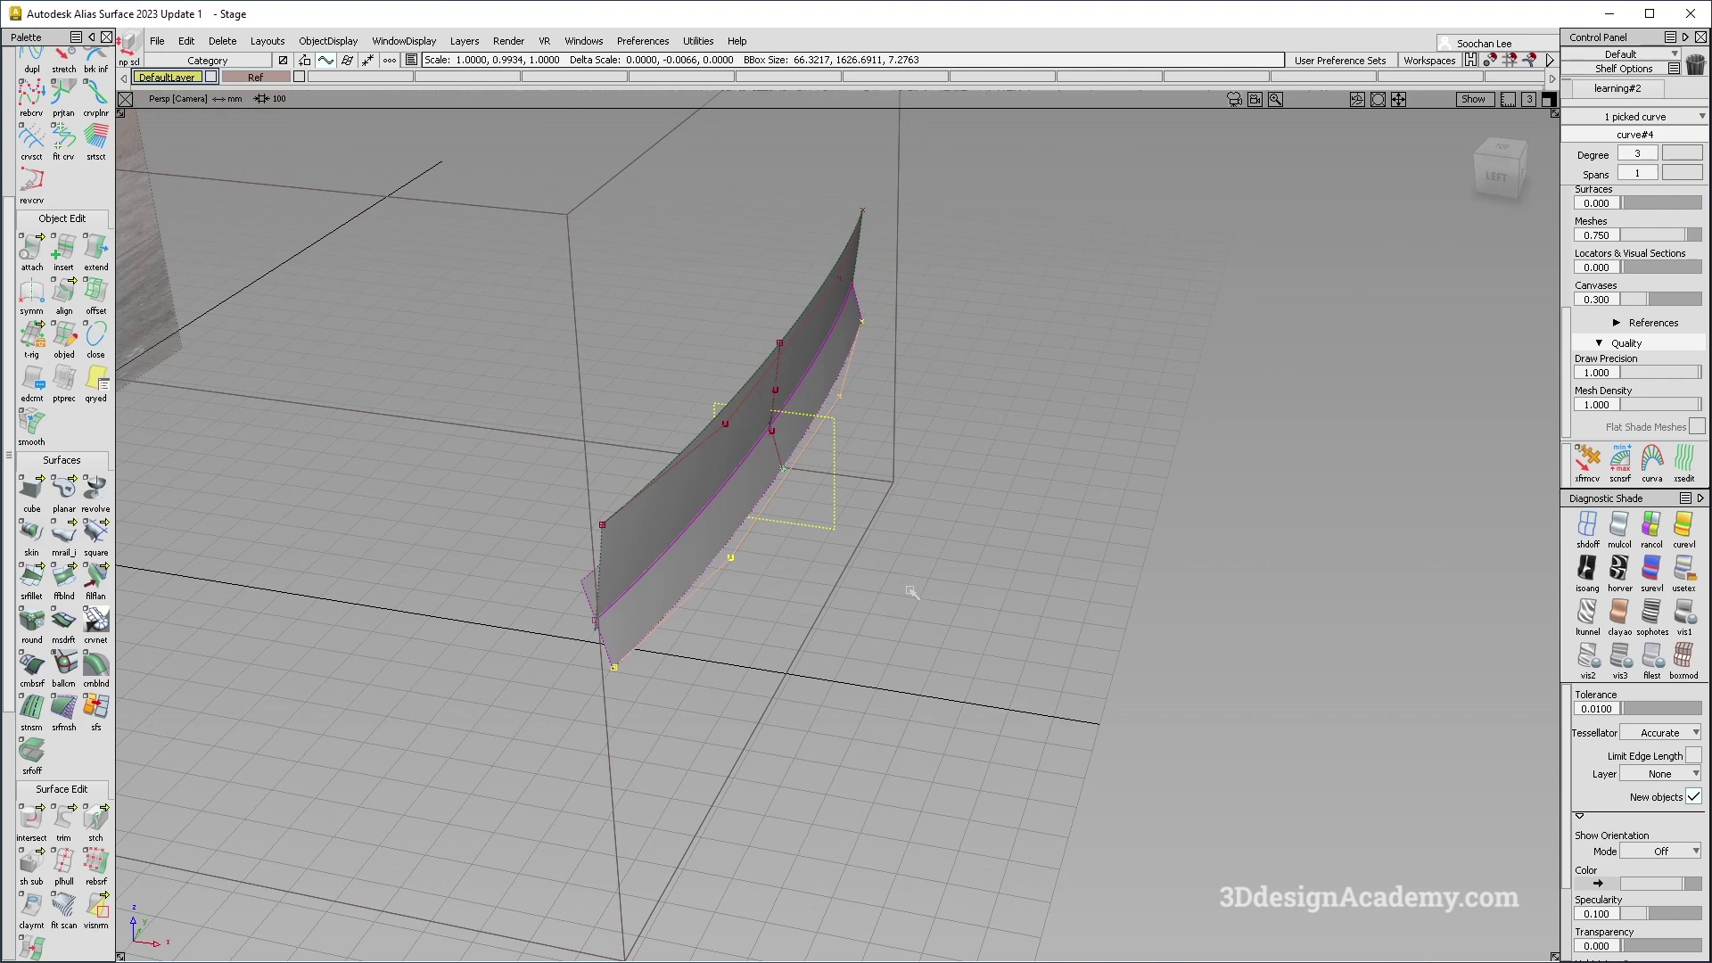
key(ctrl+z)
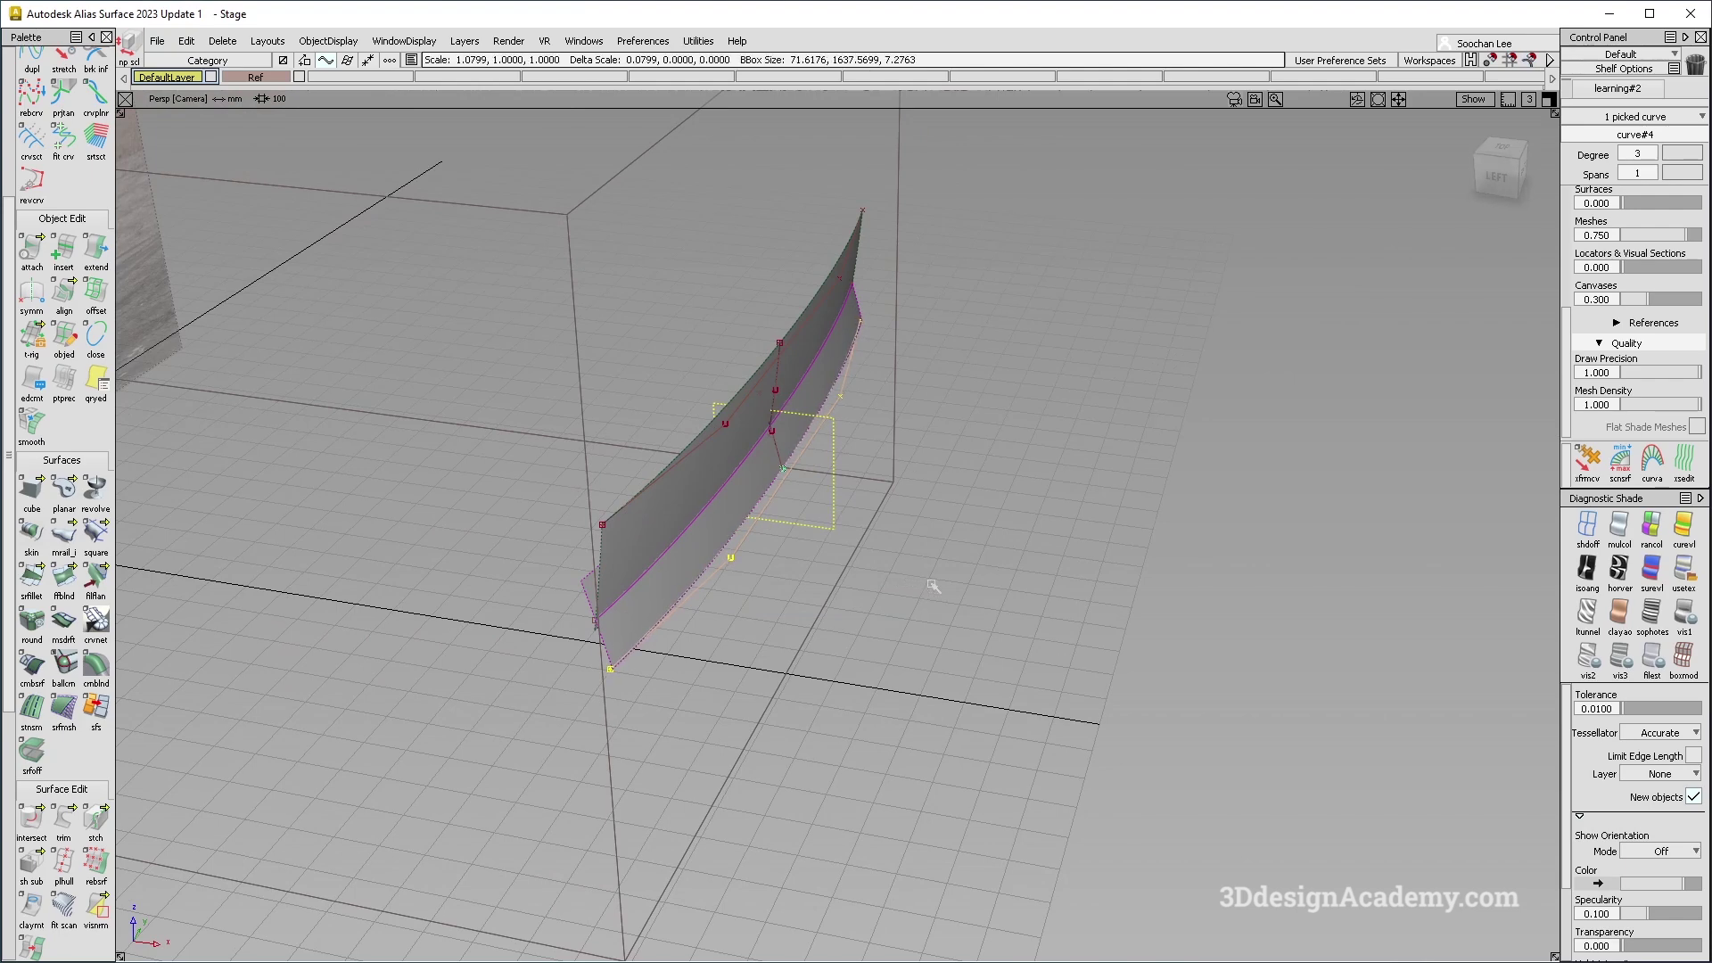
drag(929, 586, 931, 584)
Examine the new surface intersection in the shaded perspective and Left views, and compare it with the photo in the Back view.
alt+shift+right_drag(657, 619, 738, 597)
alt+shift+drag(738, 597, 480, 593)
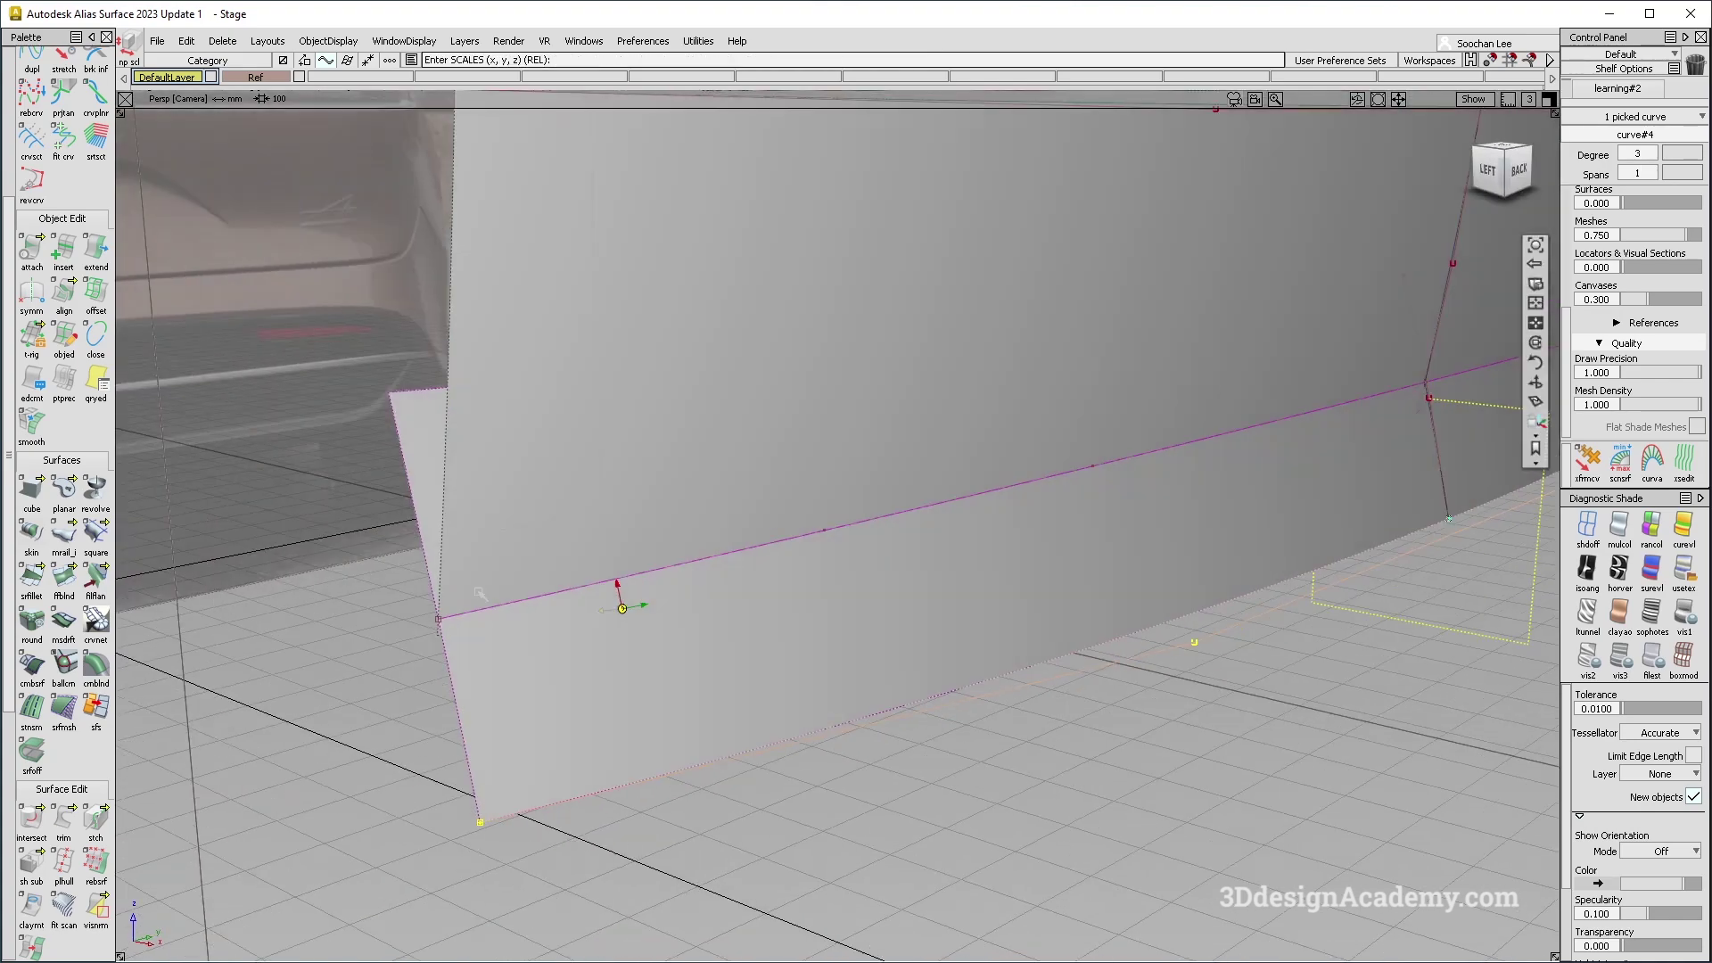
alt+shift+right_drag(785, 590, 658, 579)
alt+shift+drag(659, 580, 756, 572)
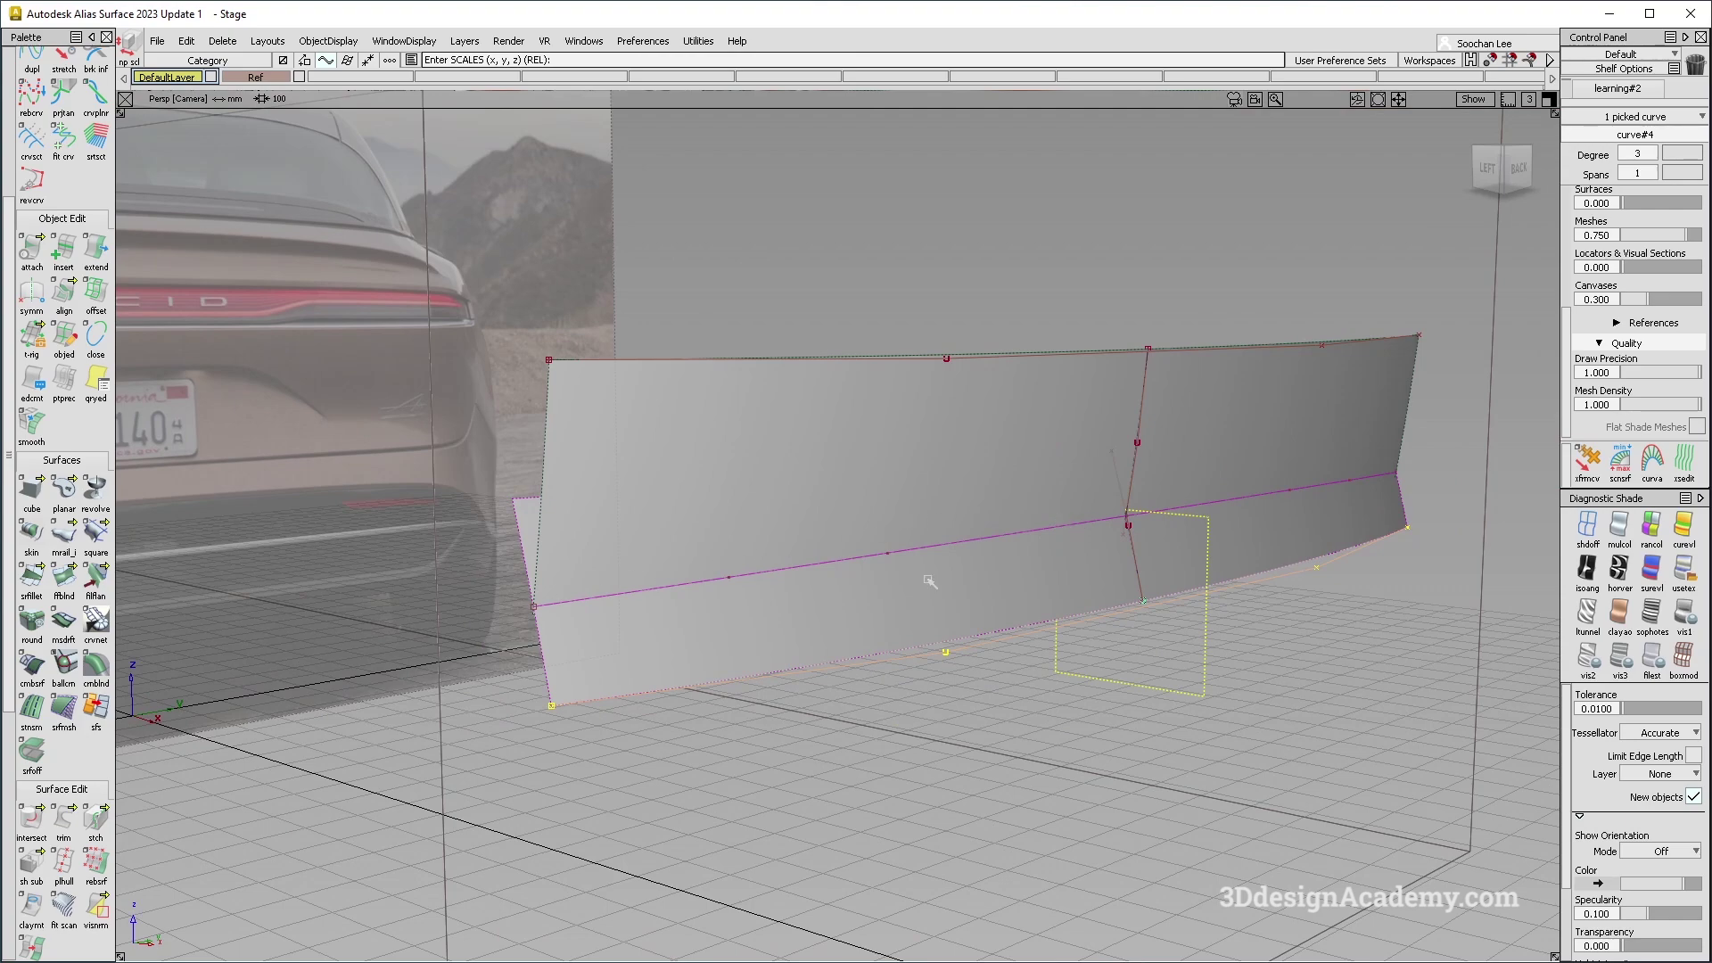
alt+shift+drag(855, 582, 667, 666)
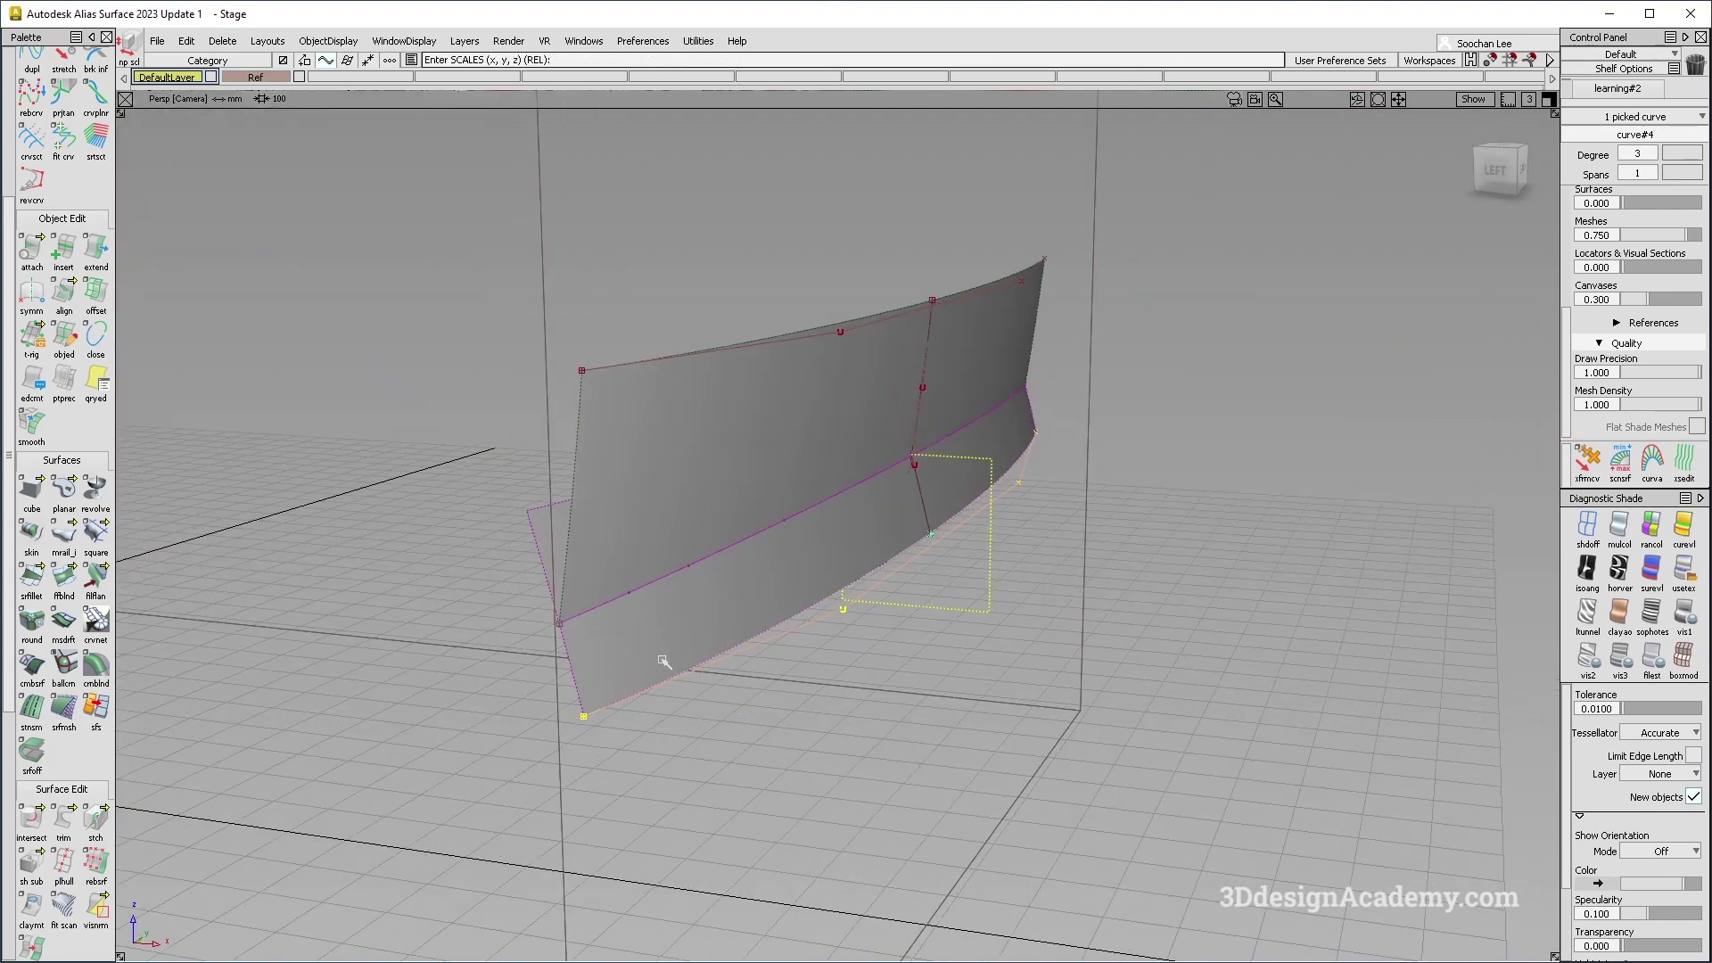
mouse_move(792, 523)
alt+shift+mouse_down()
mouse_move(485, 627)
mouse_move(485, 571)
alt+shift+mouse_up()
key(F6)
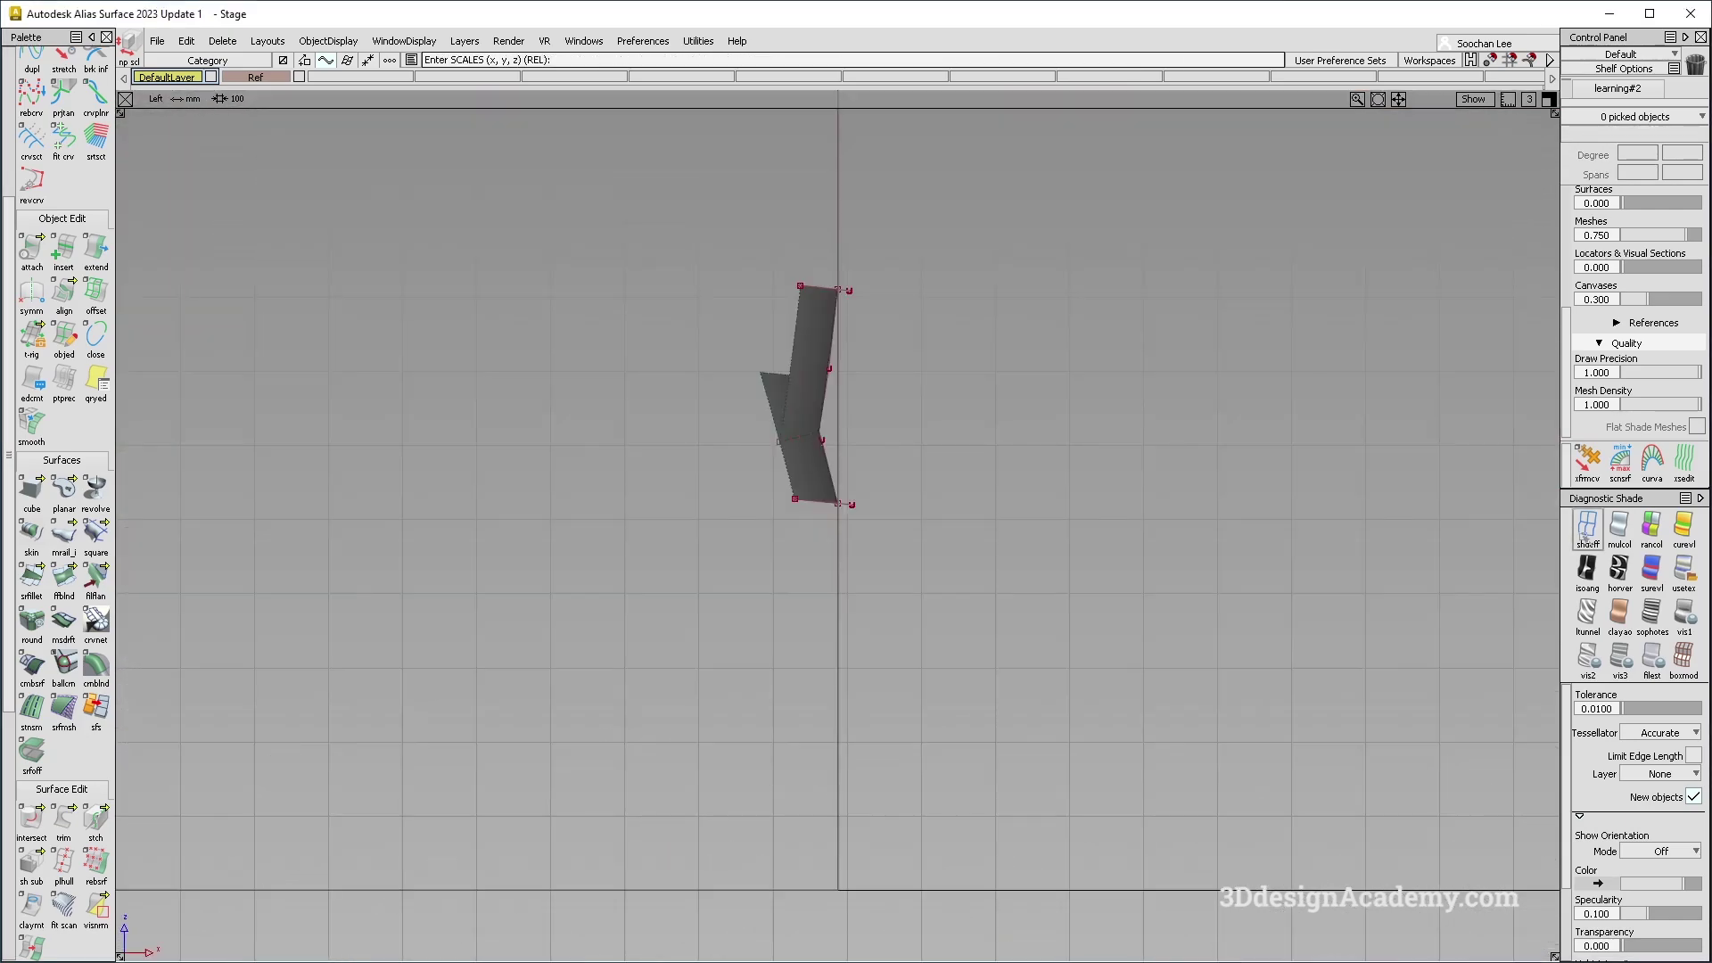
key(F7)
click(1587, 526)
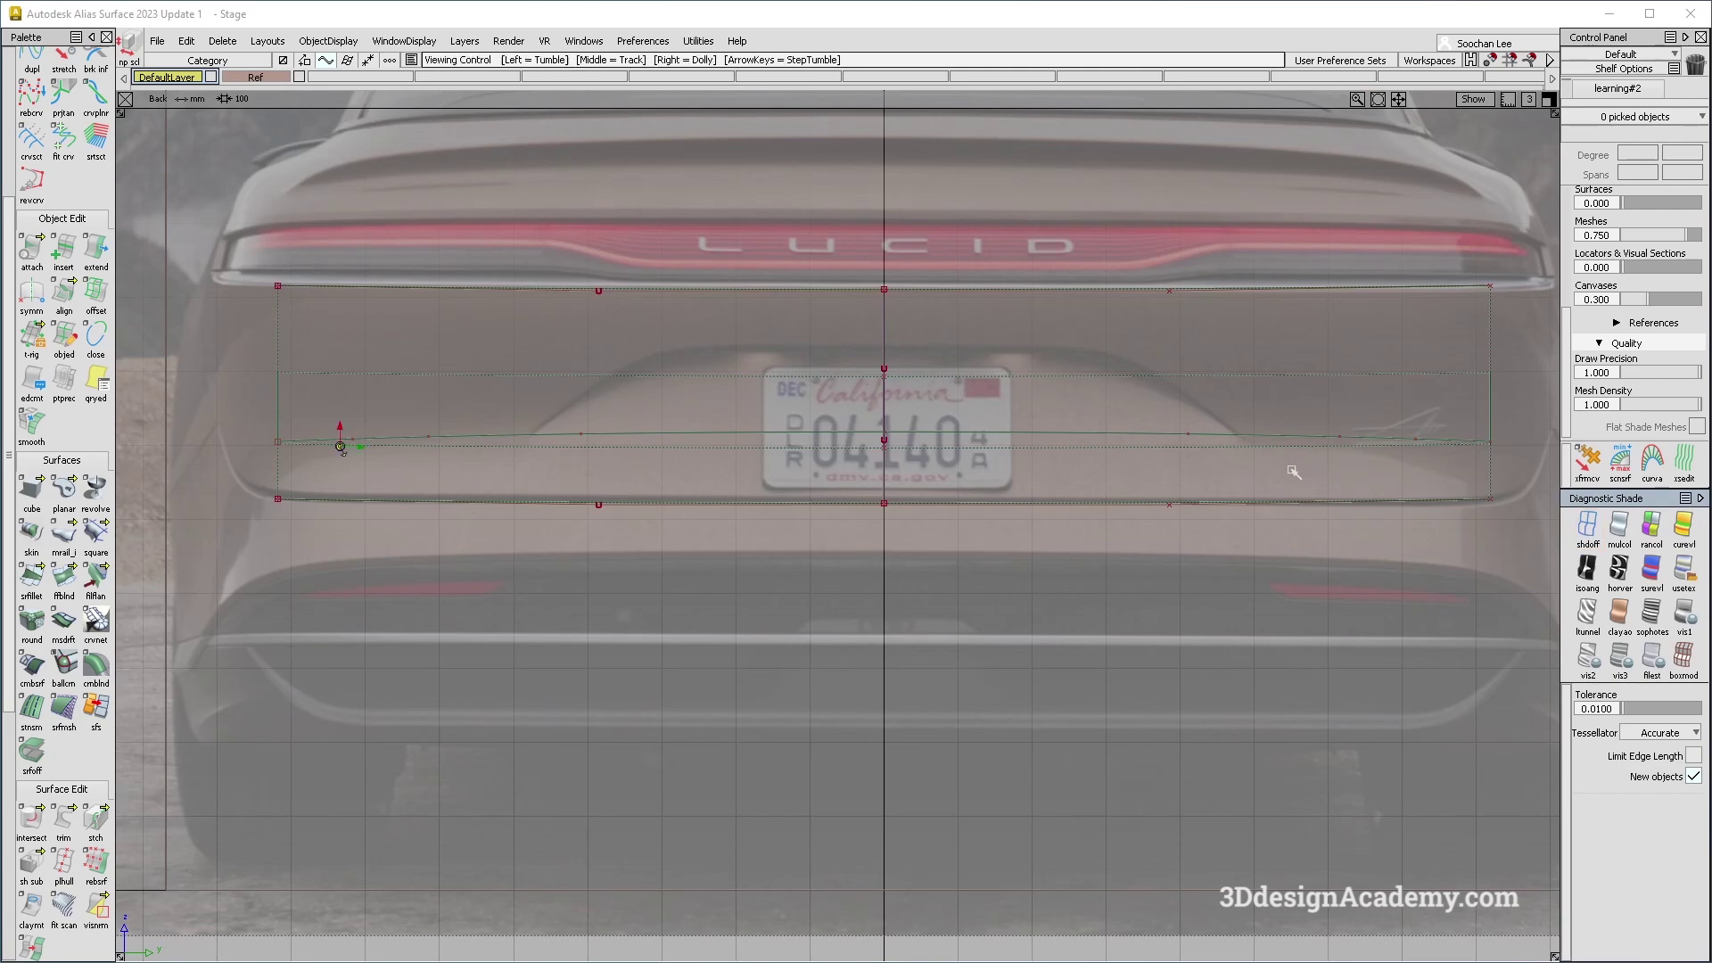
alt+shift+middle_drag(1292, 466, 1112, 442)
alt+shift+middle_drag(125, 448, 988, 482)
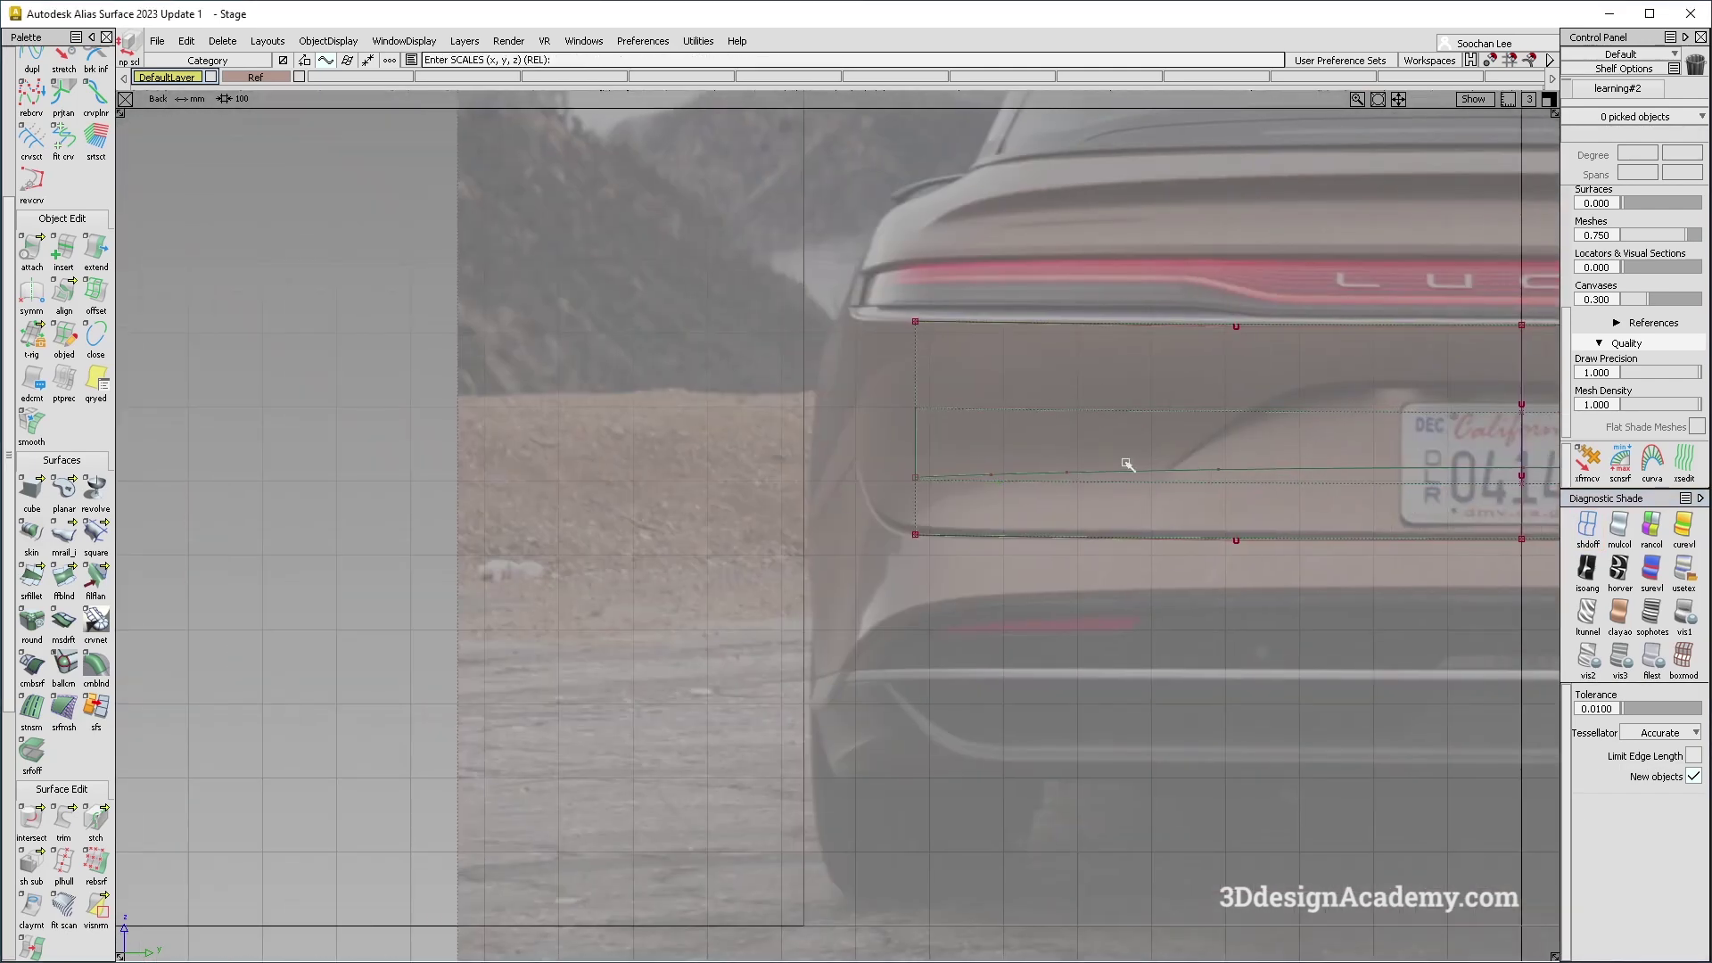
Extend the upper surface's vertical rail curve downward past the intersection with the lower surface.
key(F8)
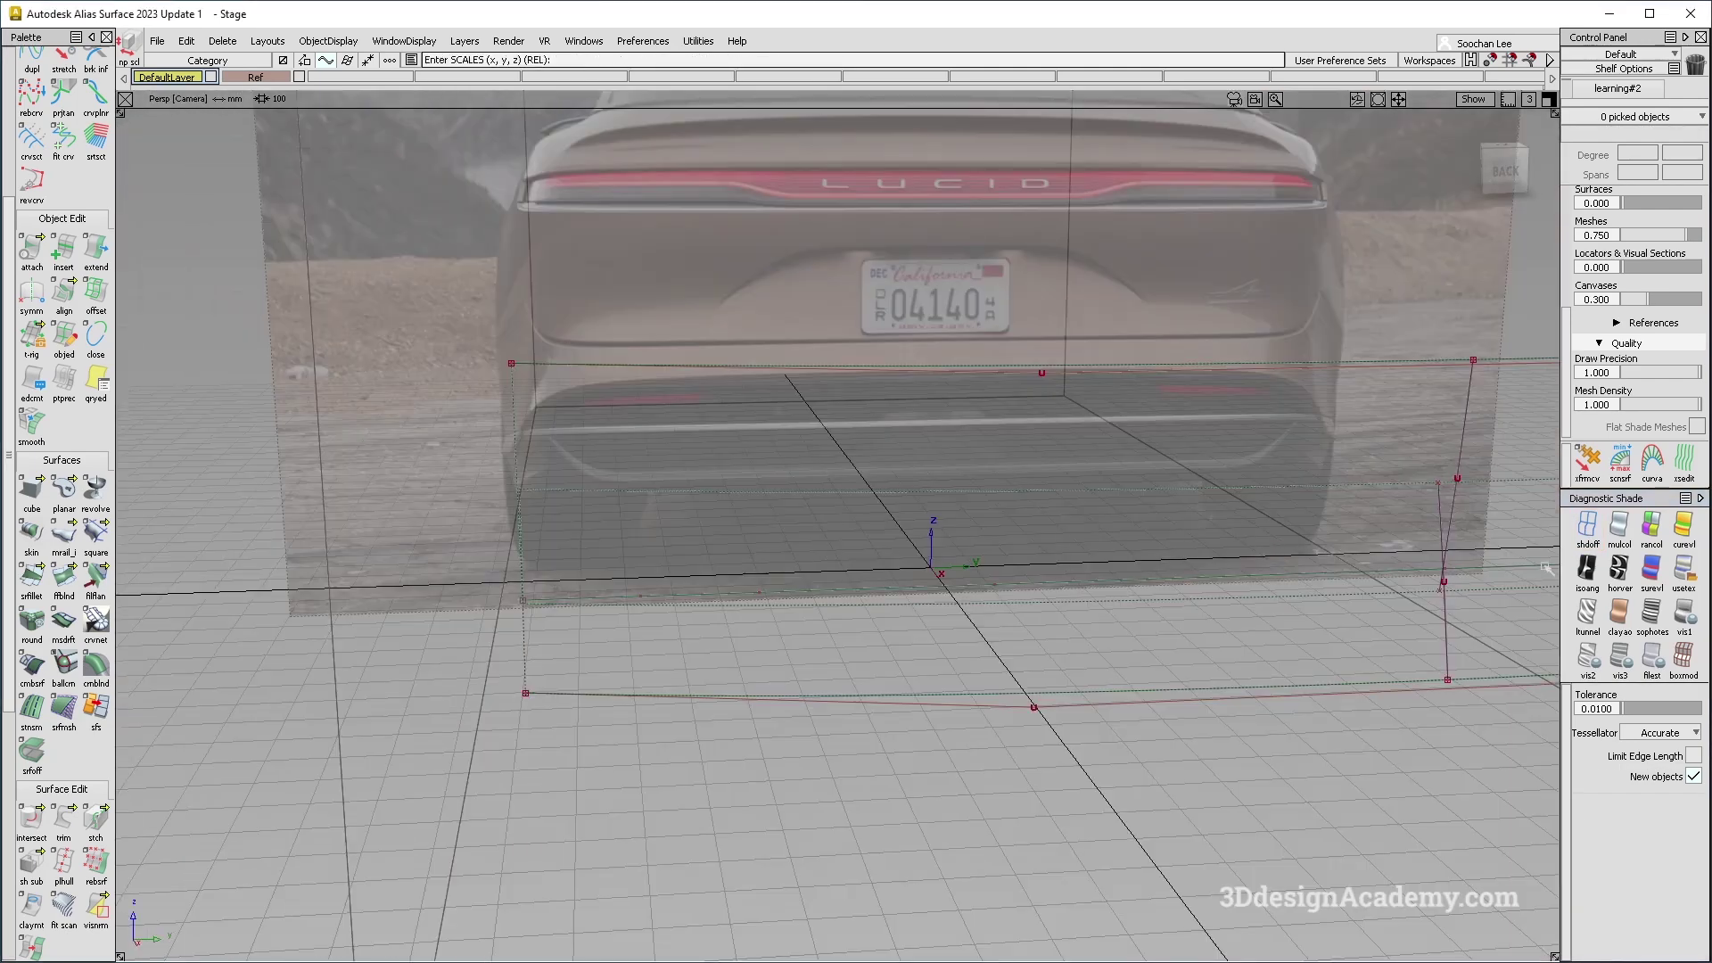
click(1619, 538)
alt+shift+drag(463, 535, 620, 570)
ctrl+shift+drag(717, 661, 601, 336)
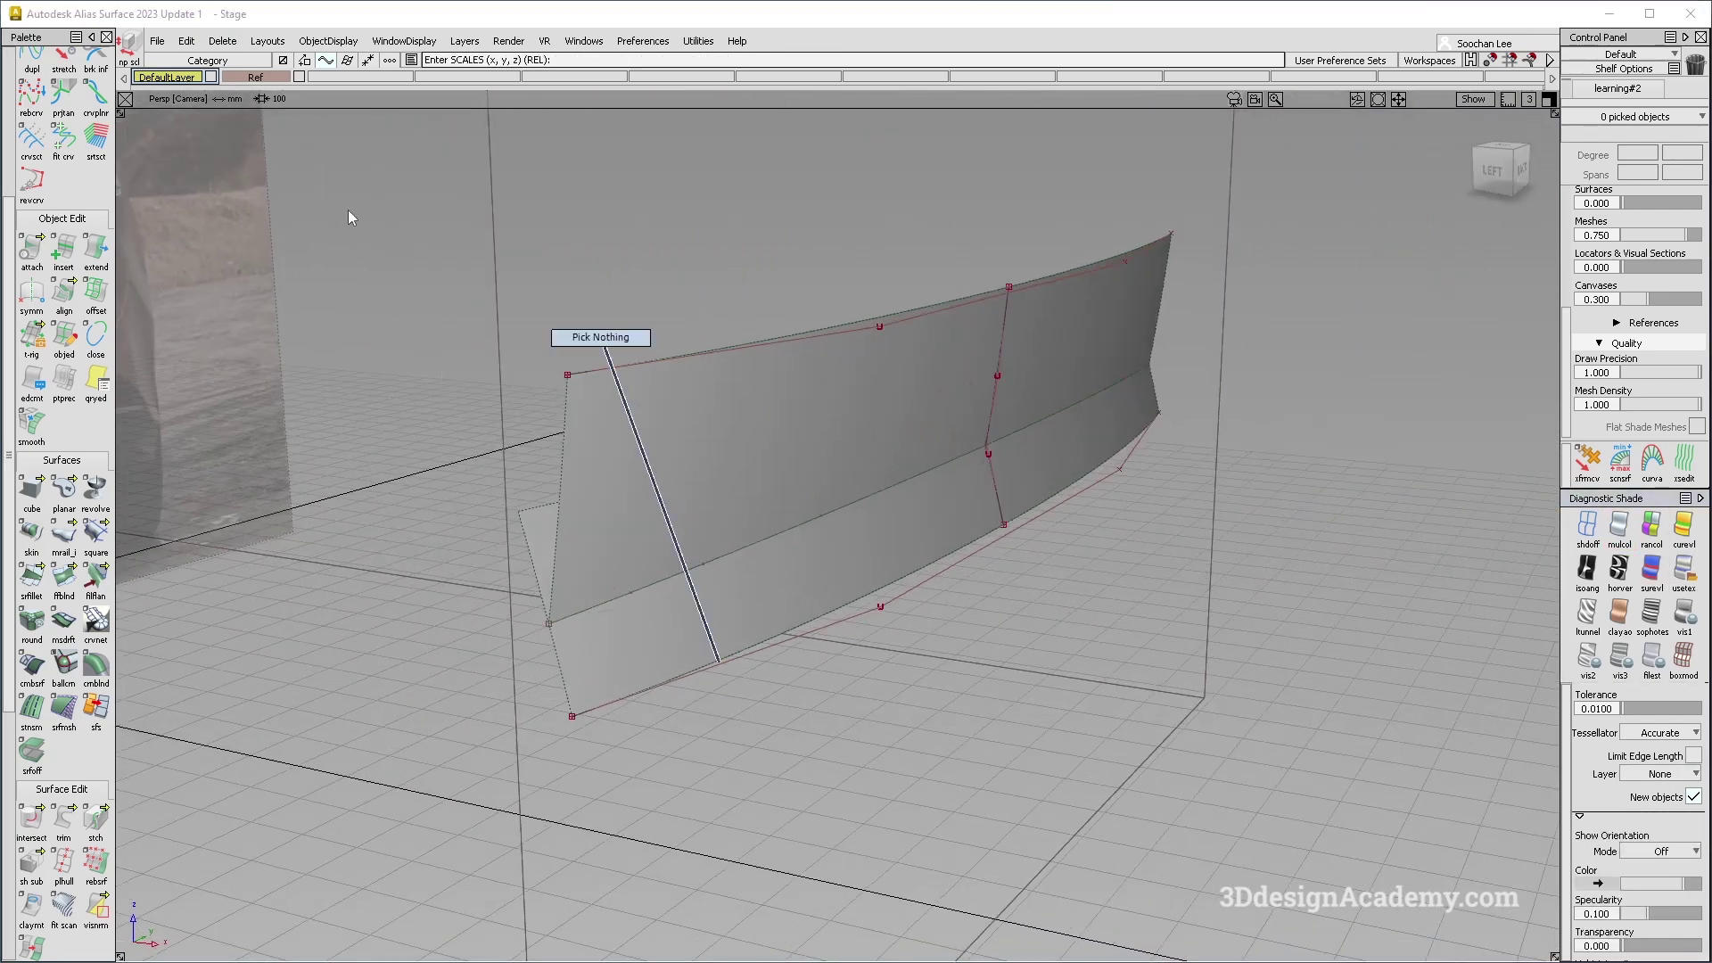
click(95, 248)
click(979, 424)
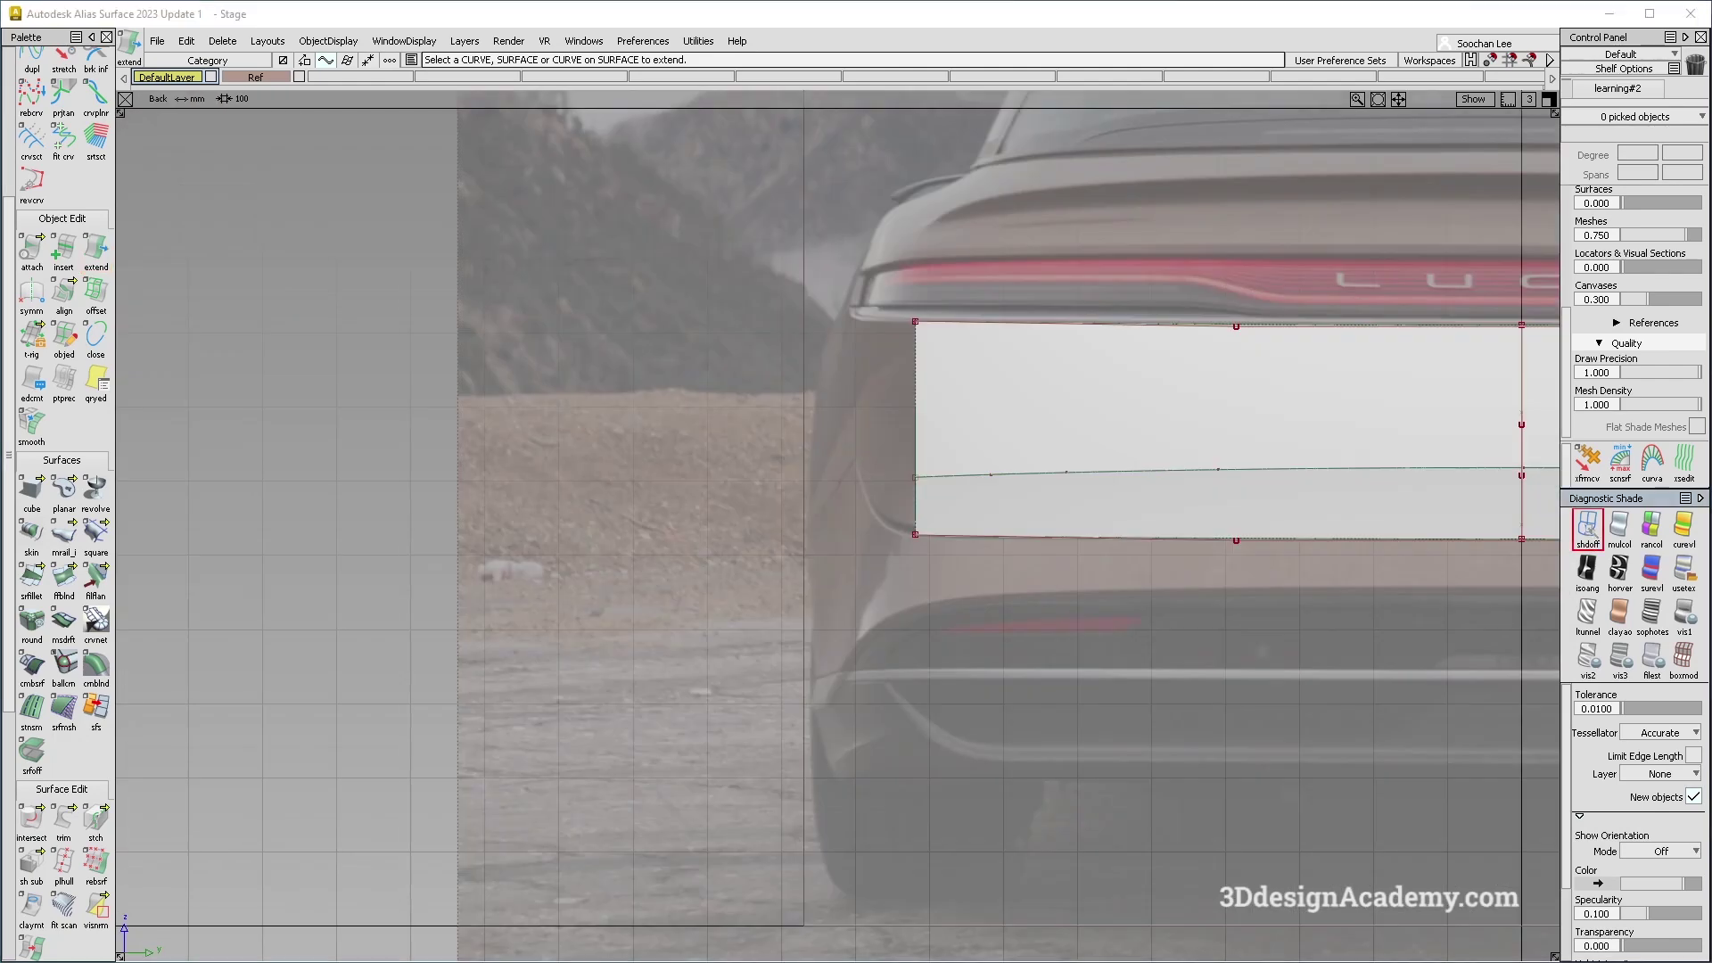
Turn off the shaded display and scale the lower horizontal curve non-proportionally to refine its bow and the crease line.
click(1588, 528)
alt+shift+middle_drag(1171, 543, 810, 542)
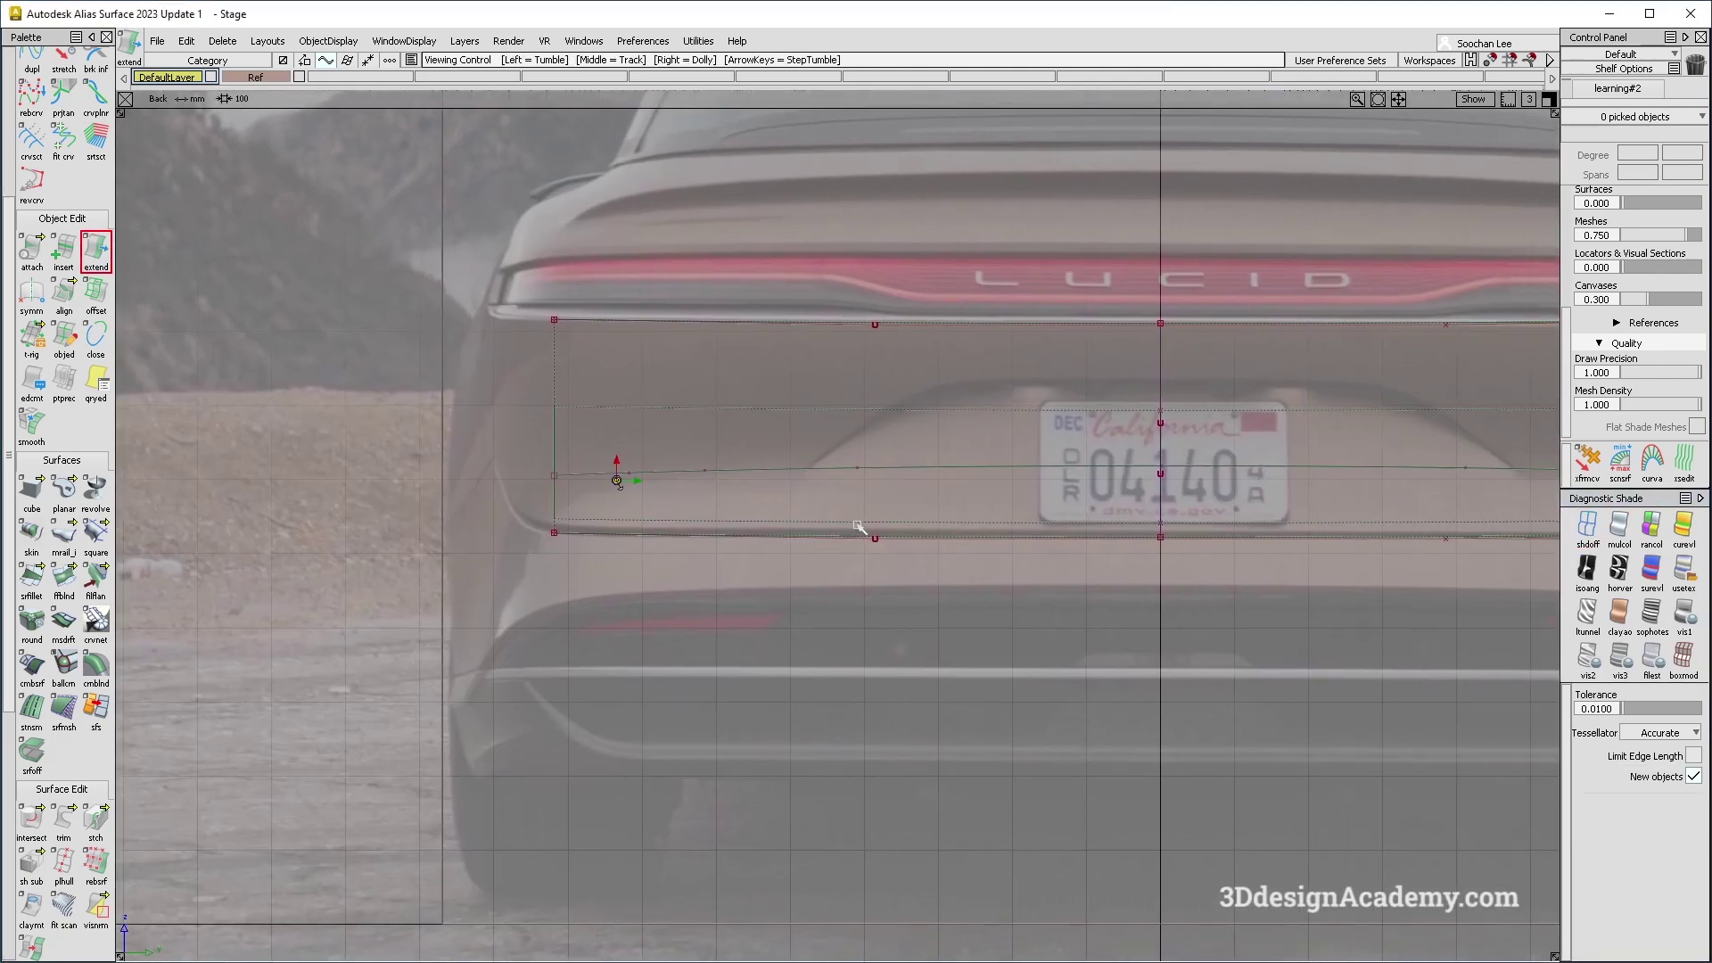
ctrl+shift+drag(866, 496, 949, 555)
click(962, 539)
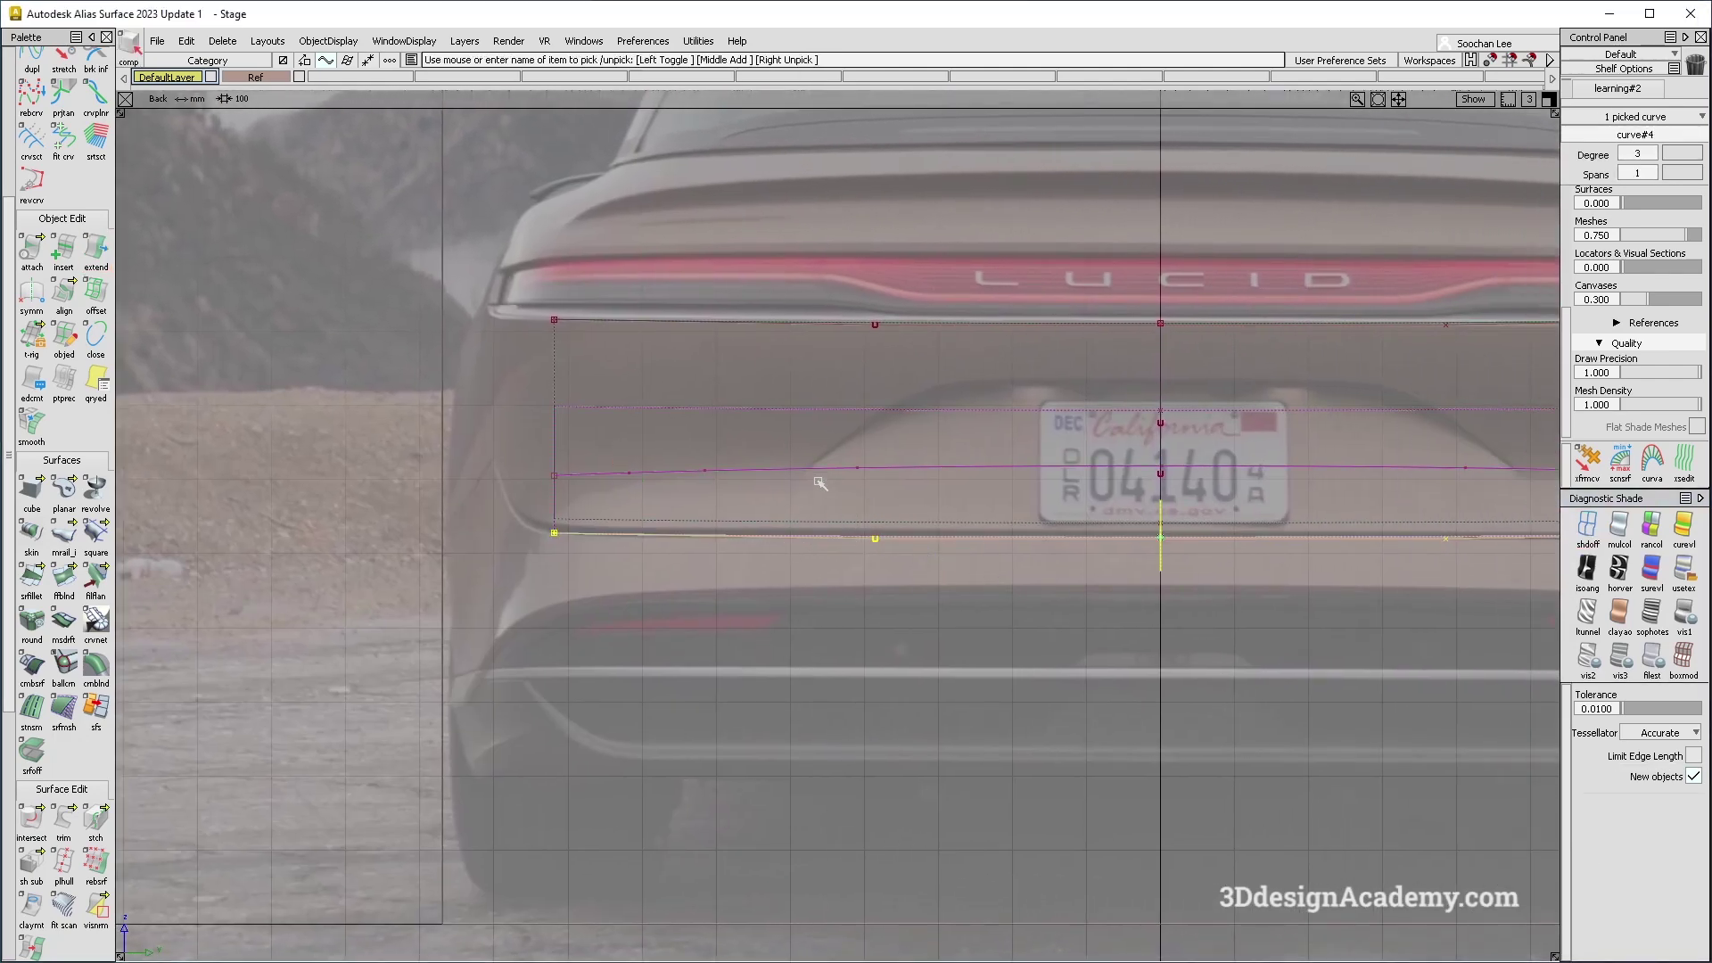
scroll(808, 470, up, 3)
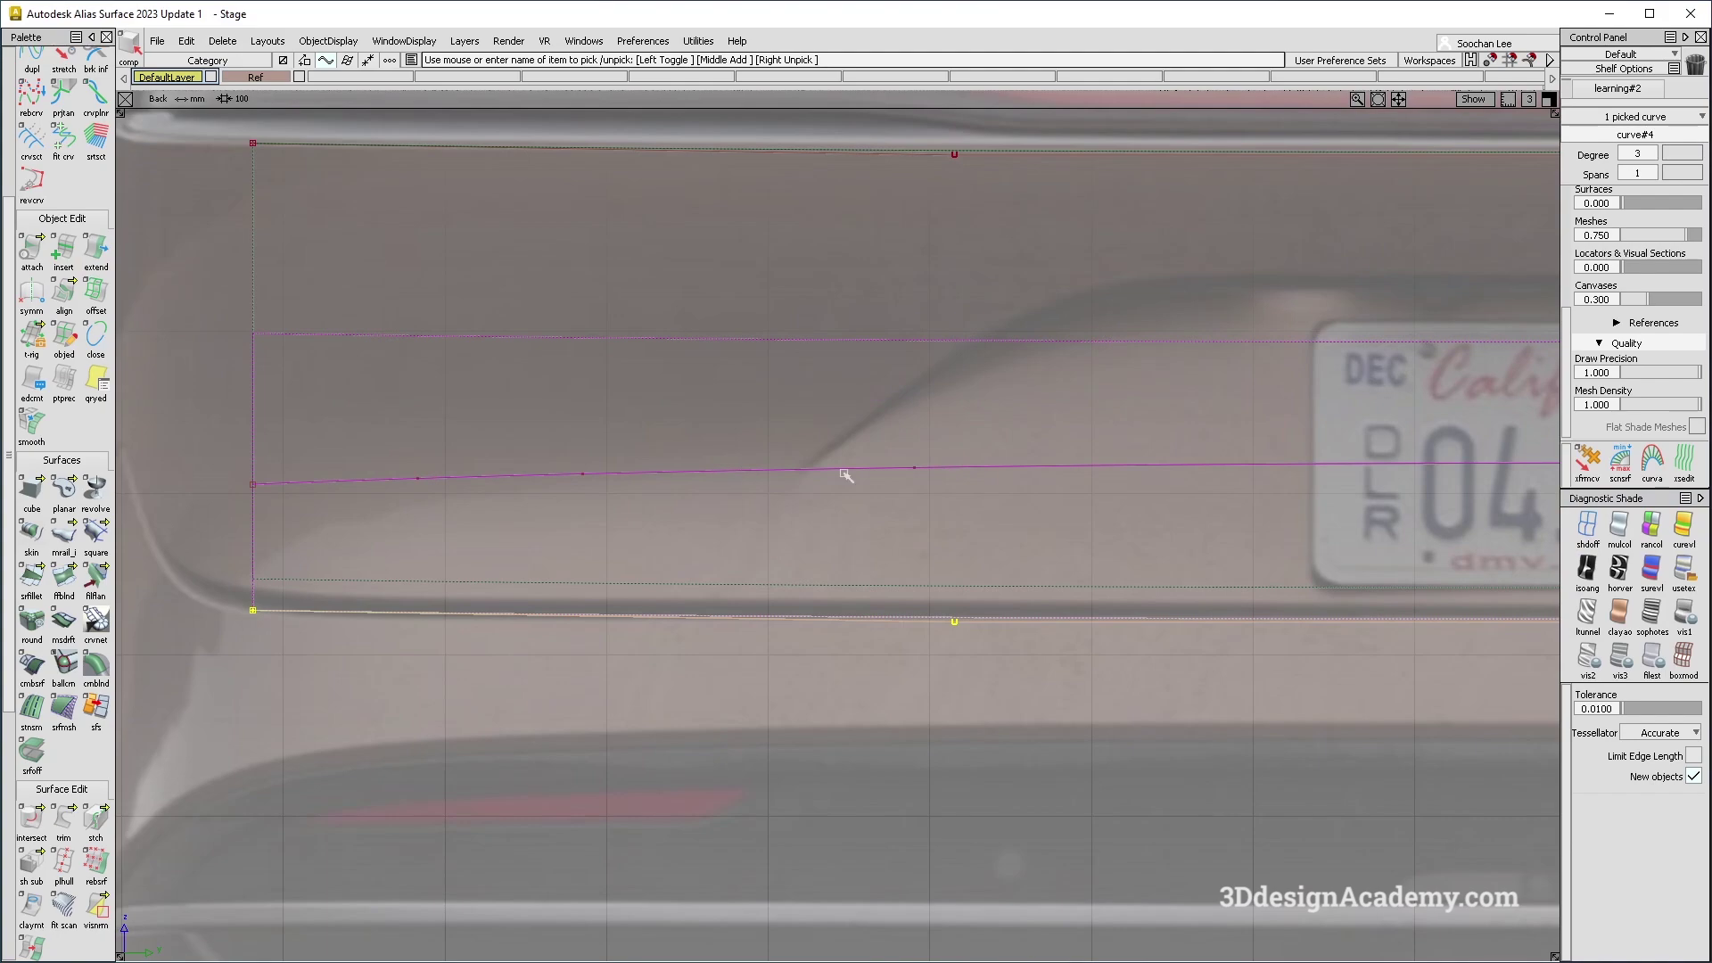
scroll(807, 473, down, 3)
key(F8)
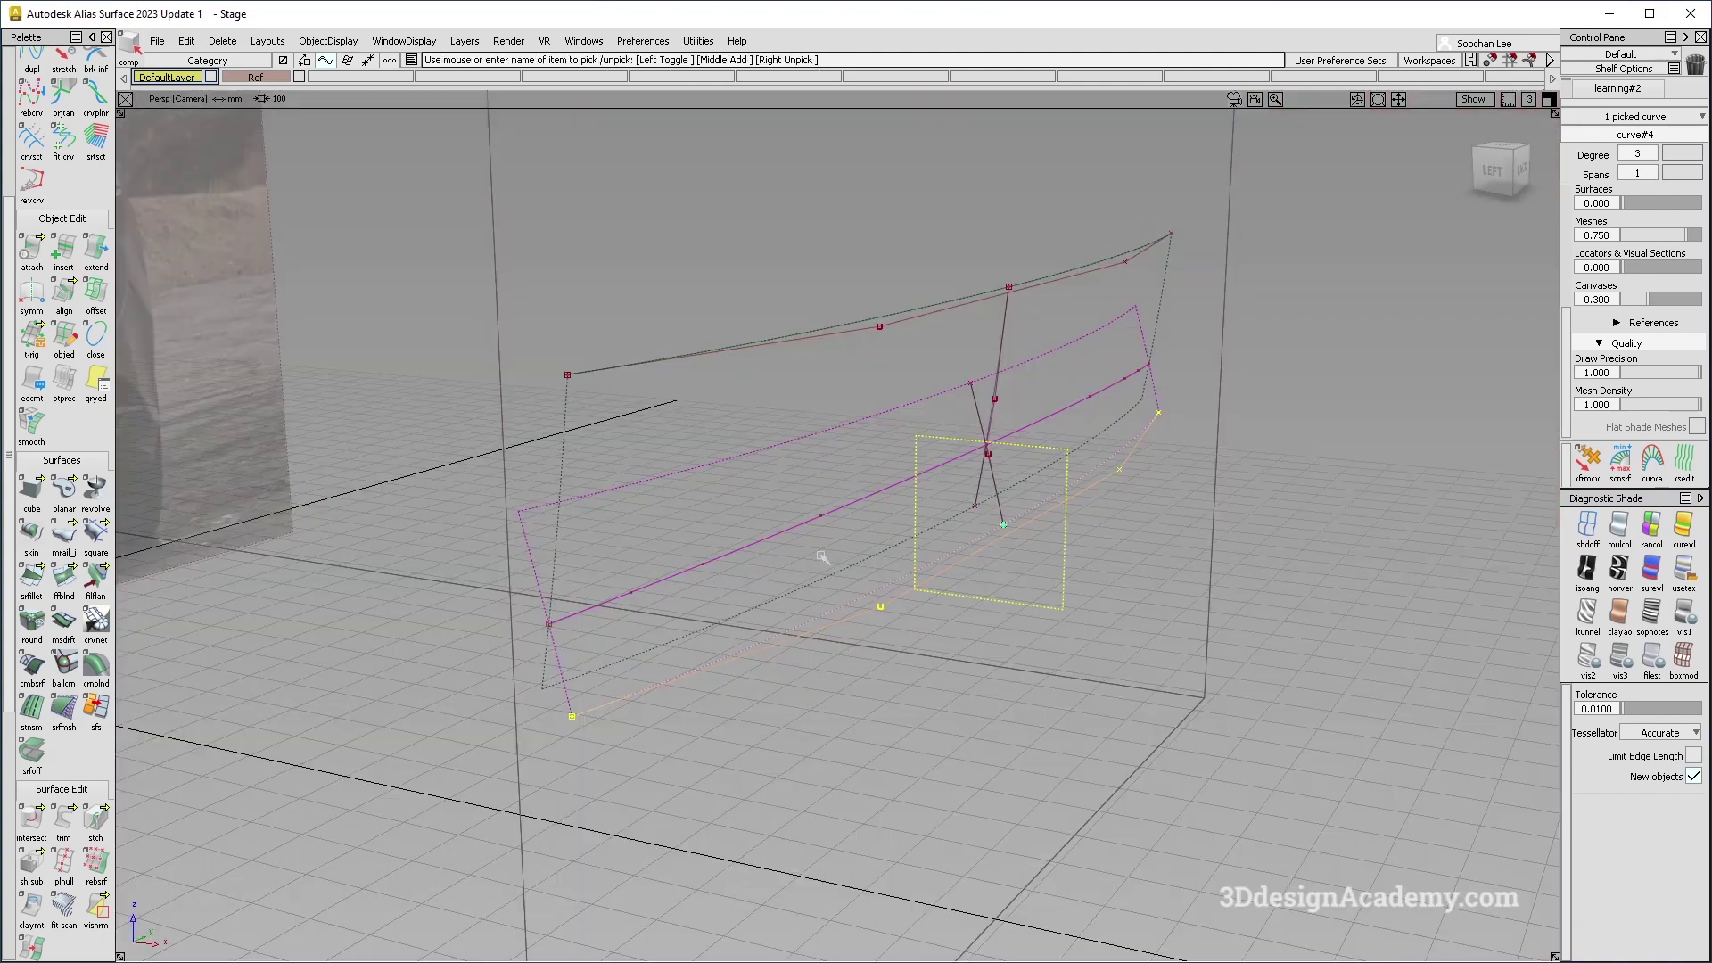
alt+shift+drag(839, 553, 898, 581)
ctrl+shift+right_click(900, 662)
ctrl+shift+middle_drag(899, 662, 850, 675)
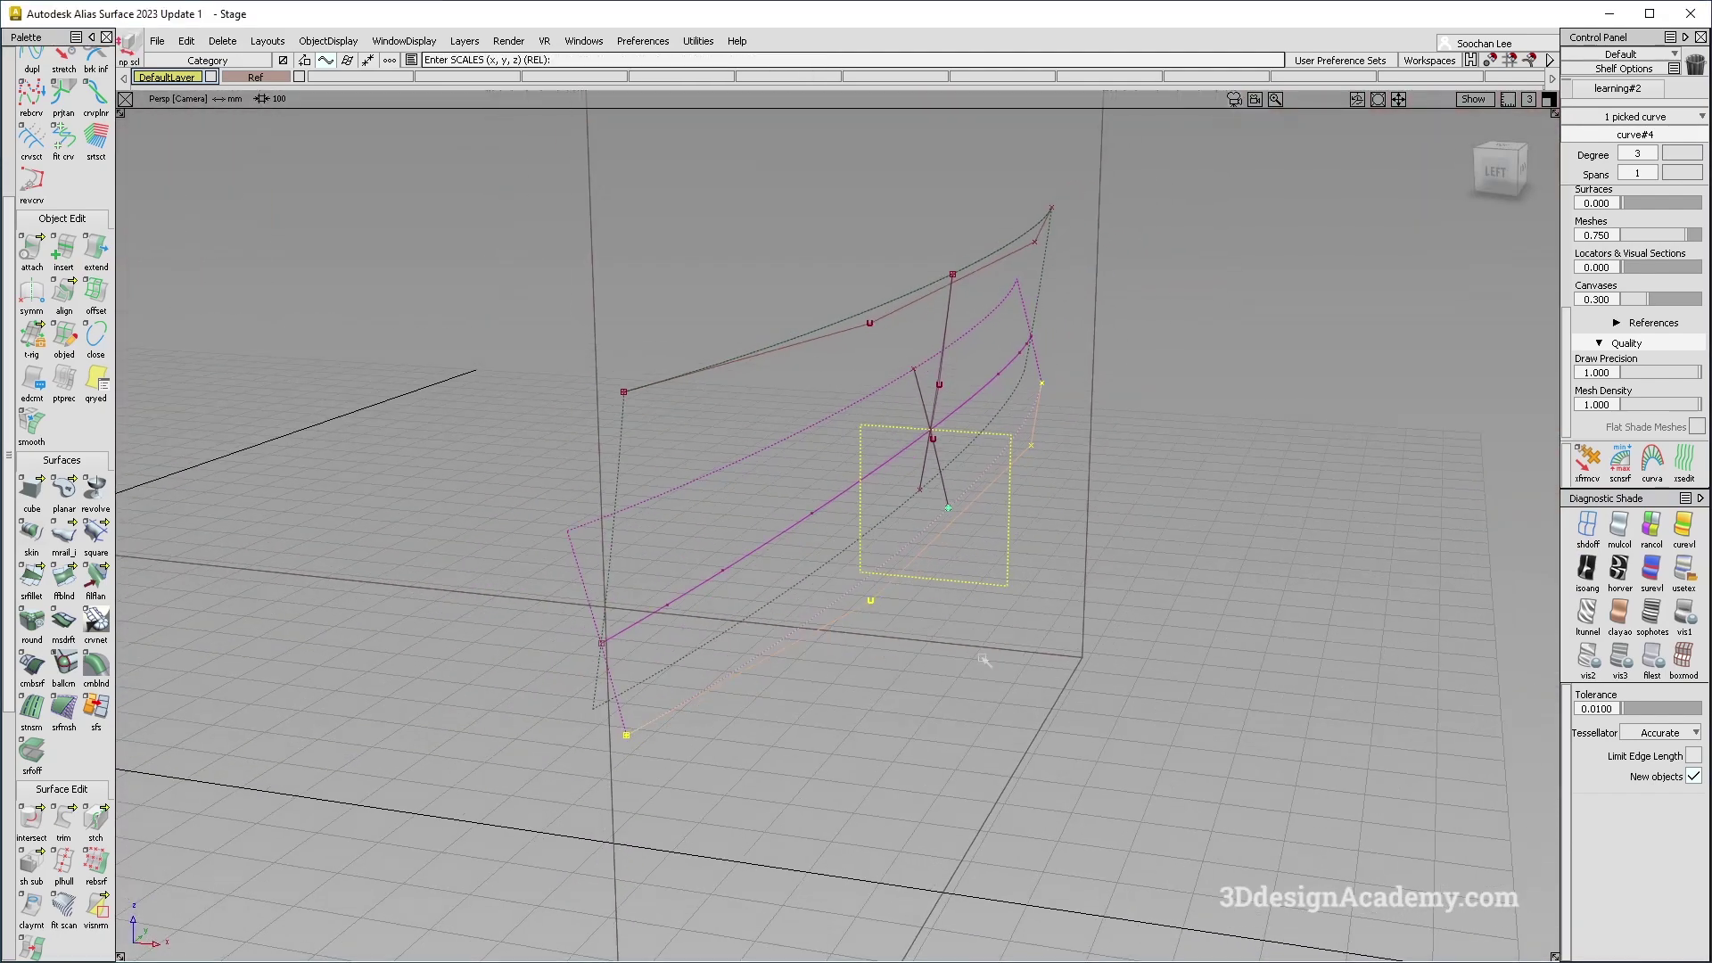
drag(1006, 661, 1014, 663)
alt+shift+drag(803, 535, 727, 517)
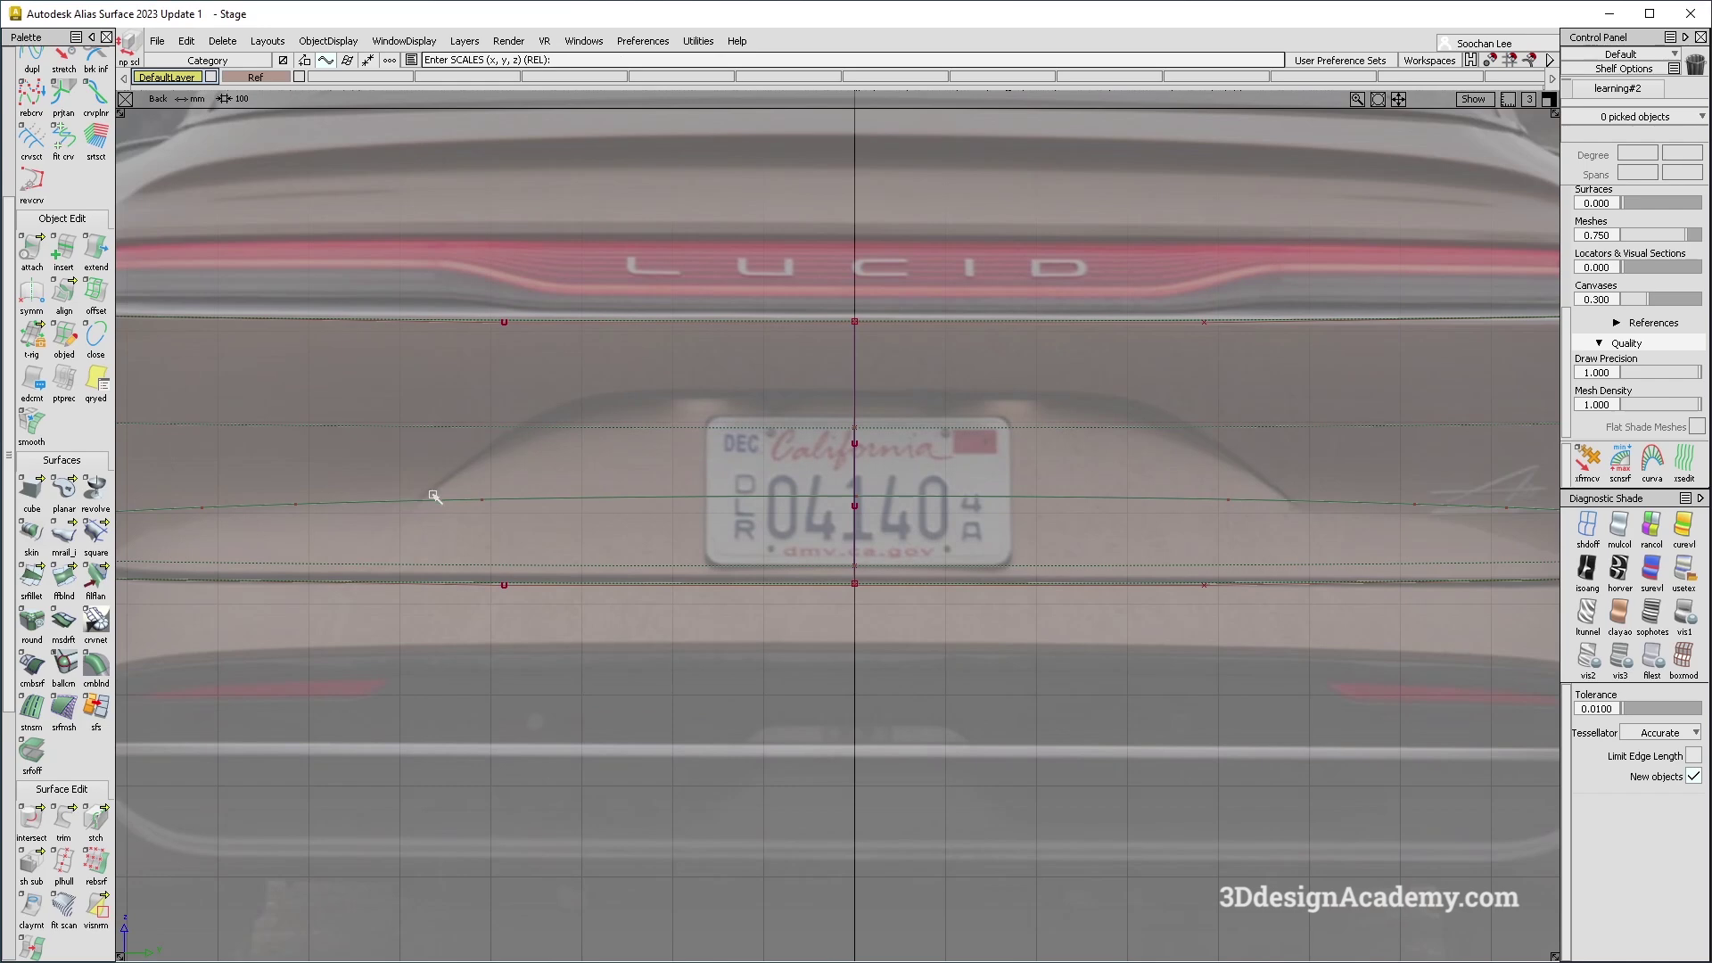
Check the crease line against the photo in the Back view and duplicate the upper horizontal curve by copy and paste.
alt+shift+middle_drag(423, 500, 417, 496)
alt+shift+middle_drag(1268, 437, 795, 423)
alt+shift+middle_drag(891, 451, 1114, 480)
alt+shift+middle_drag(540, 636, 642, 637)
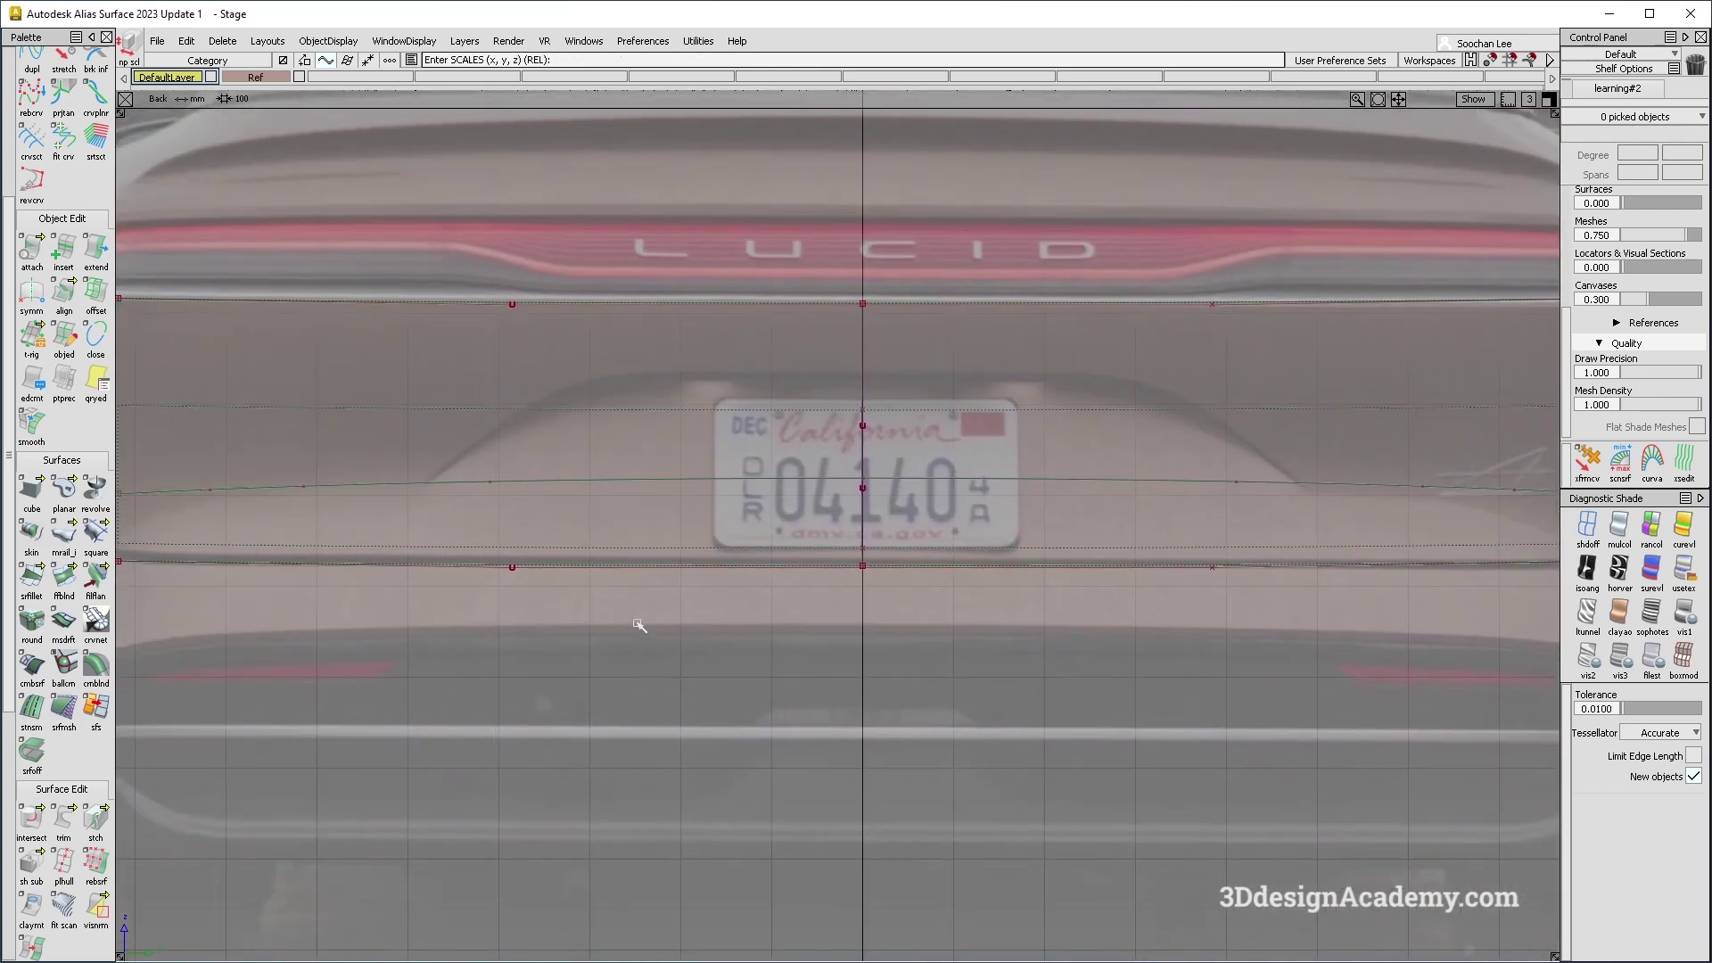
scroll(63, 223, up, 5)
click(63, 159)
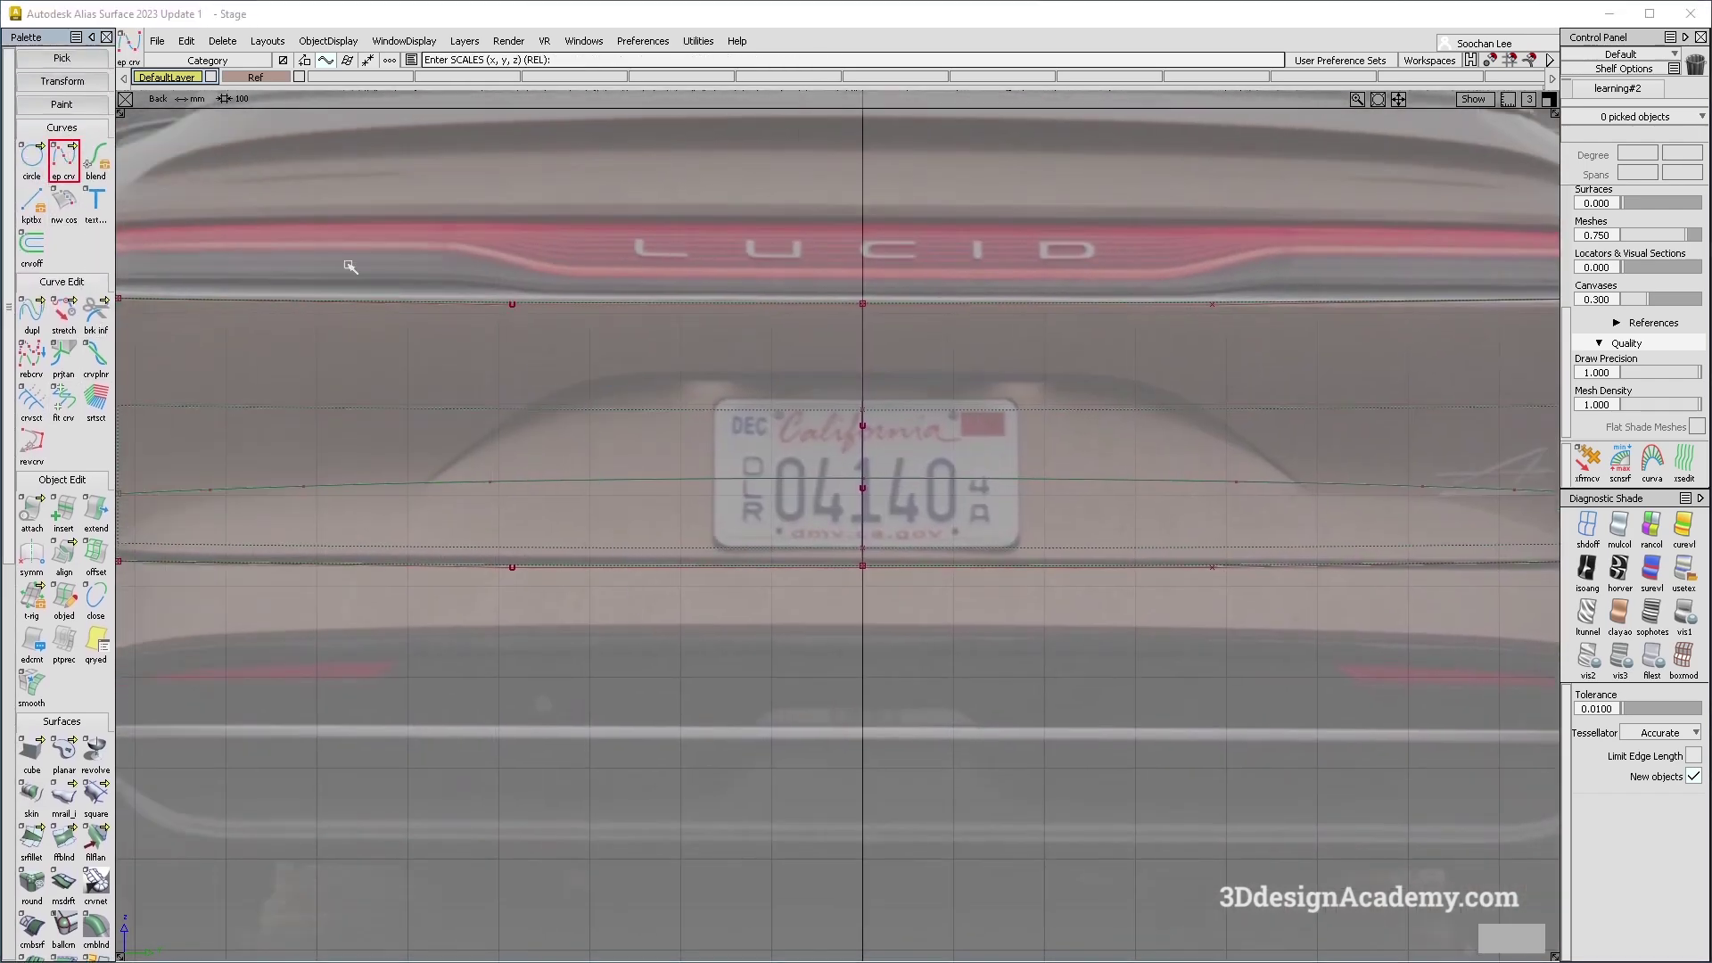
ctrl+shift+drag(934, 312, 934, 312)
click(941, 306)
key(ctrl+c)
key(ctrl+v)
Move the copied horizontal curve down to the top edge of the licence plate recess in the photo.
right_drag(1074, 413, 977, 465)
right_drag(1080, 410, 1052, 607)
right_drag(1036, 434, 1025, 629)
right_drag(1028, 404, 1012, 650)
mouse_move(1045, 463)
right_down()
mouse_move(1063, 546)
mouse_move(787, 556)
right_up()
Adjust the copied curve's control points, lowering its end CV slightly so the curve follows the recess's top edge.
alt+shift+middle_drag(787, 556, 638, 538)
ctrl+shift+drag(303, 420, 397, 407)
drag(207, 401, 1267, 454)
ctrl+shift+right_drag(1166, 480, 1052, 378)
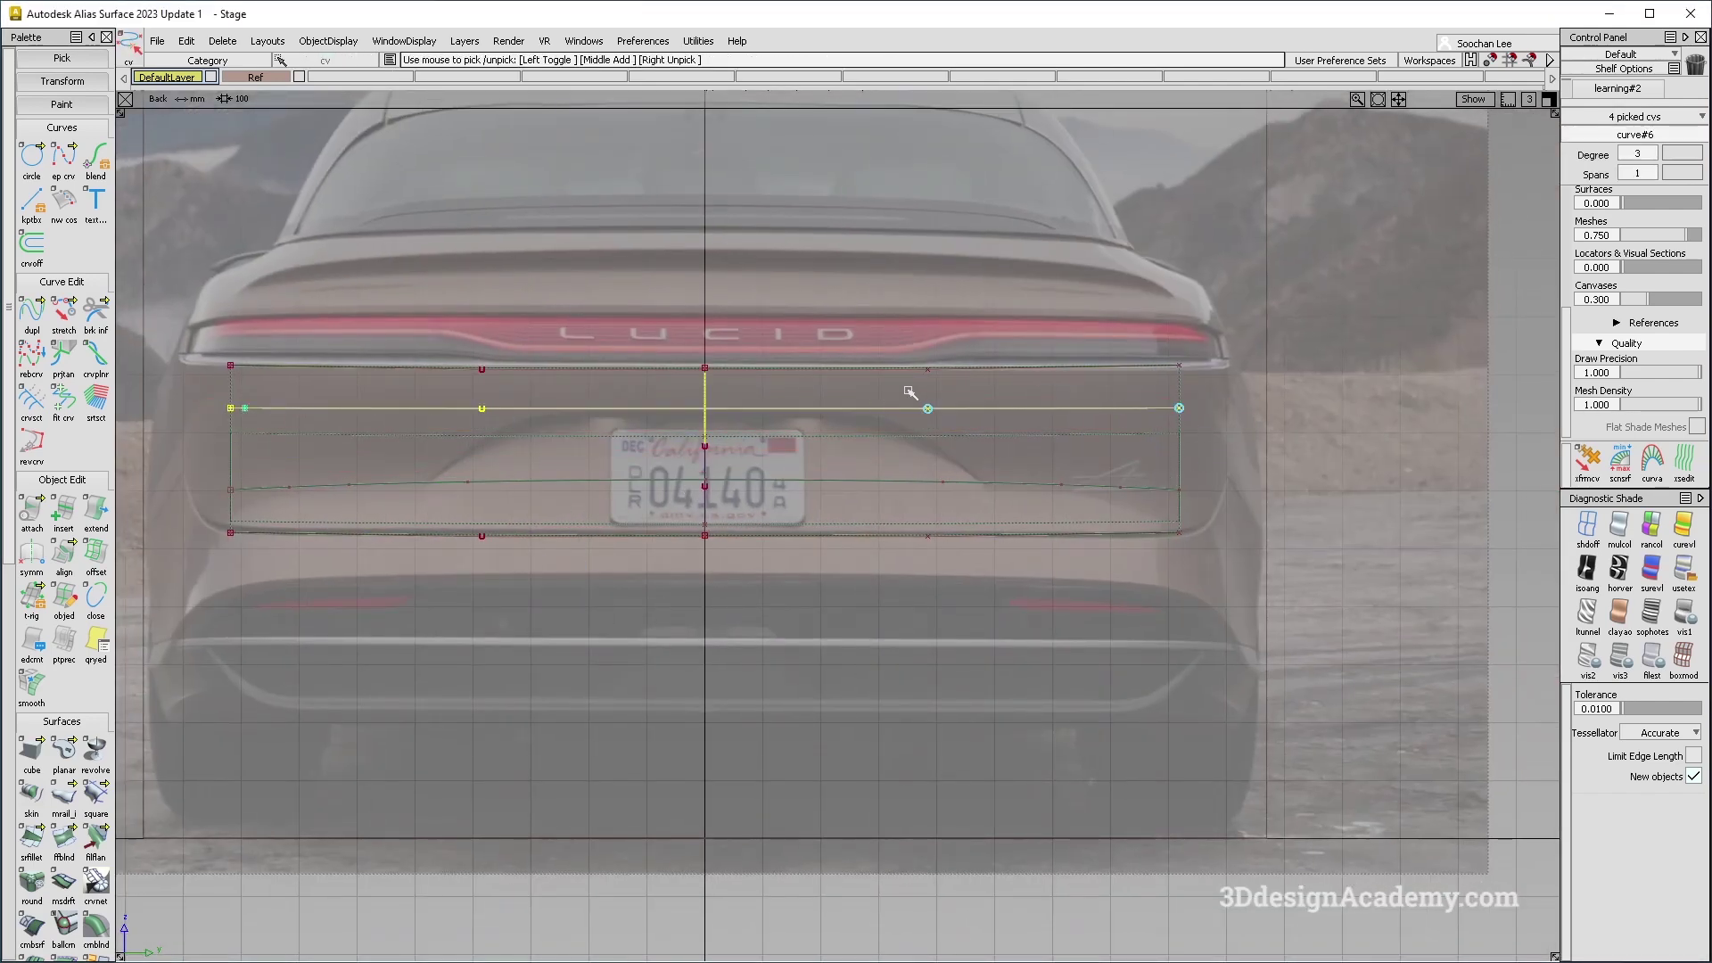
ctrl+shift+drag(541, 553, 535, 384)
ctrl+shift+drag(186, 391, 286, 384)
drag(219, 394, 248, 420)
ctrl+shift+right_drag(608, 482, 579, 449)
right_drag(598, 449, 599, 452)
key(ctrl+z)
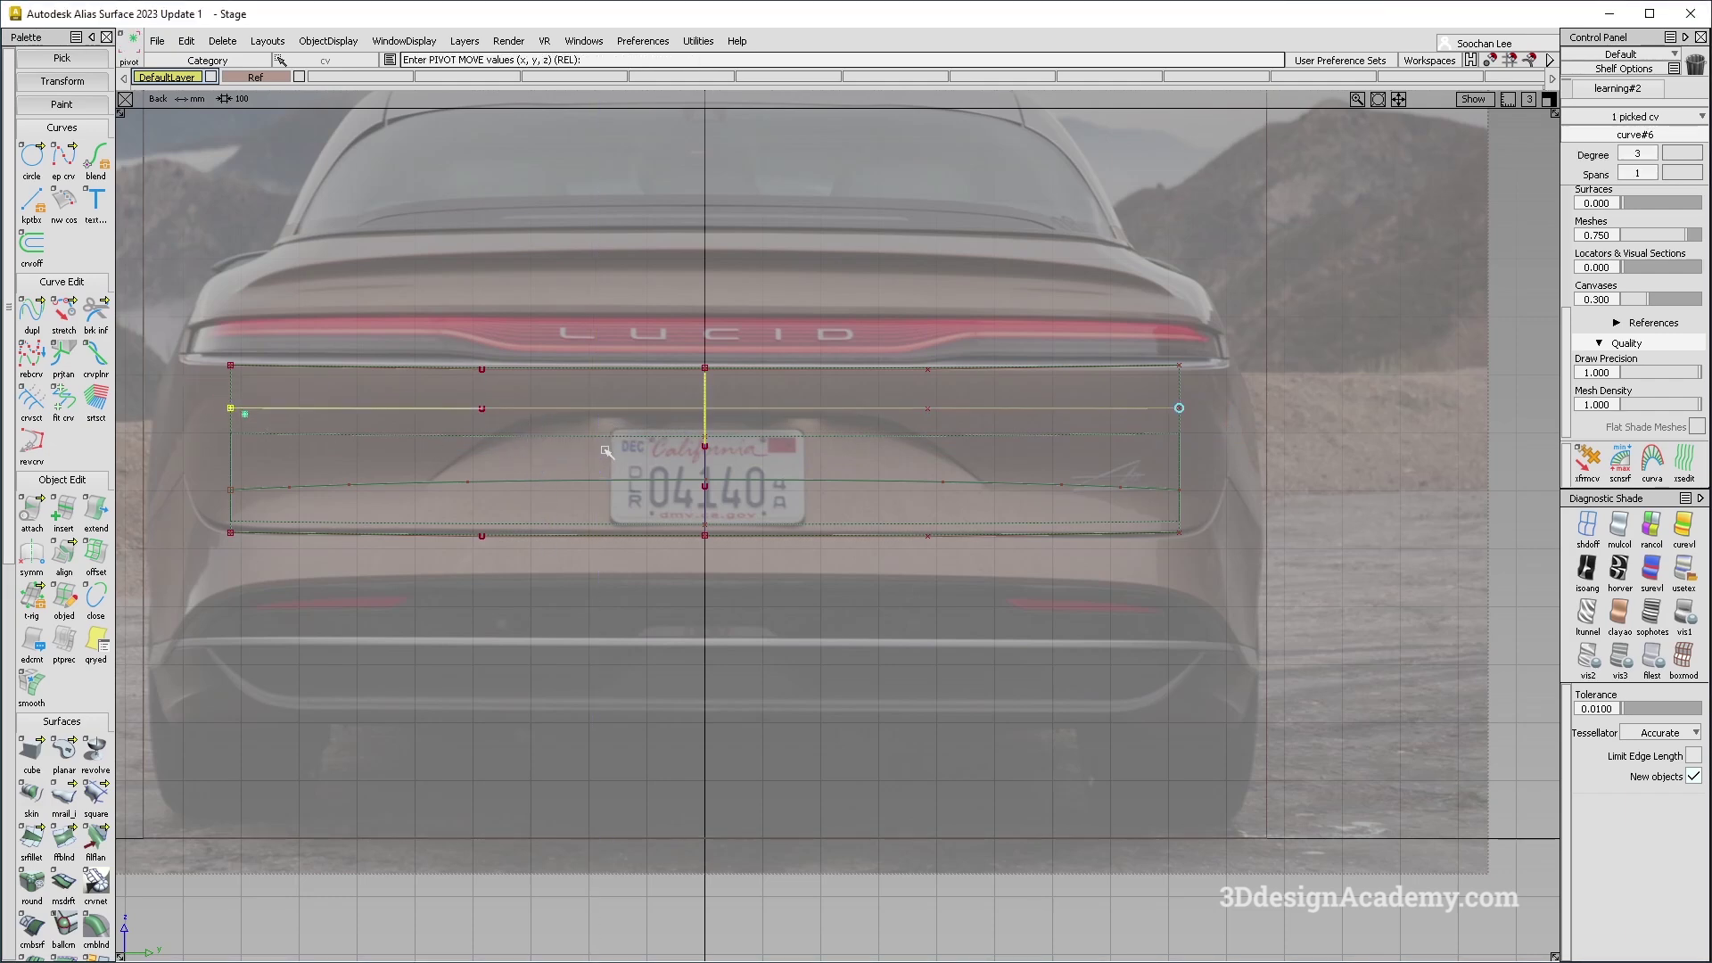
ctrl+shift+right_drag(623, 457, 623, 454)
right_drag(626, 454, 632, 460)
Draw a degree-2 diagonal curve along the left slanted edge of the licence plate recess.
alt+shift+right_drag(659, 390, 825, 401)
alt+shift+middle_drag(825, 401, 1075, 397)
ctrl+shift+drag(768, 585, 763, 439)
click(63, 159)
click(757, 396)
Move the diagonal curve's control points individually so it matches the recess's left edge in the photo.
mouse_move(658, 575)
ctrl+shift+mouse_down()
mouse_move(646, 437)
mouse_move(652, 461)
ctrl+shift+mouse_up()
click(657, 468)
ctrl+shift+right_drag(737, 489, 737, 473)
middle_drag(728, 486, 715, 485)
ctrl+shift+drag(662, 565, 657, 449)
ctrl+shift+drag(656, 450, 673, 488)
ctrl+shift+right_drag(675, 492, 672, 473)
drag(665, 484, 664, 481)
alt+shift+right_drag(727, 432, 910, 533)
alt+shift+middle_drag(909, 534, 814, 560)
ctrl+shift+drag(814, 562, 817, 459)
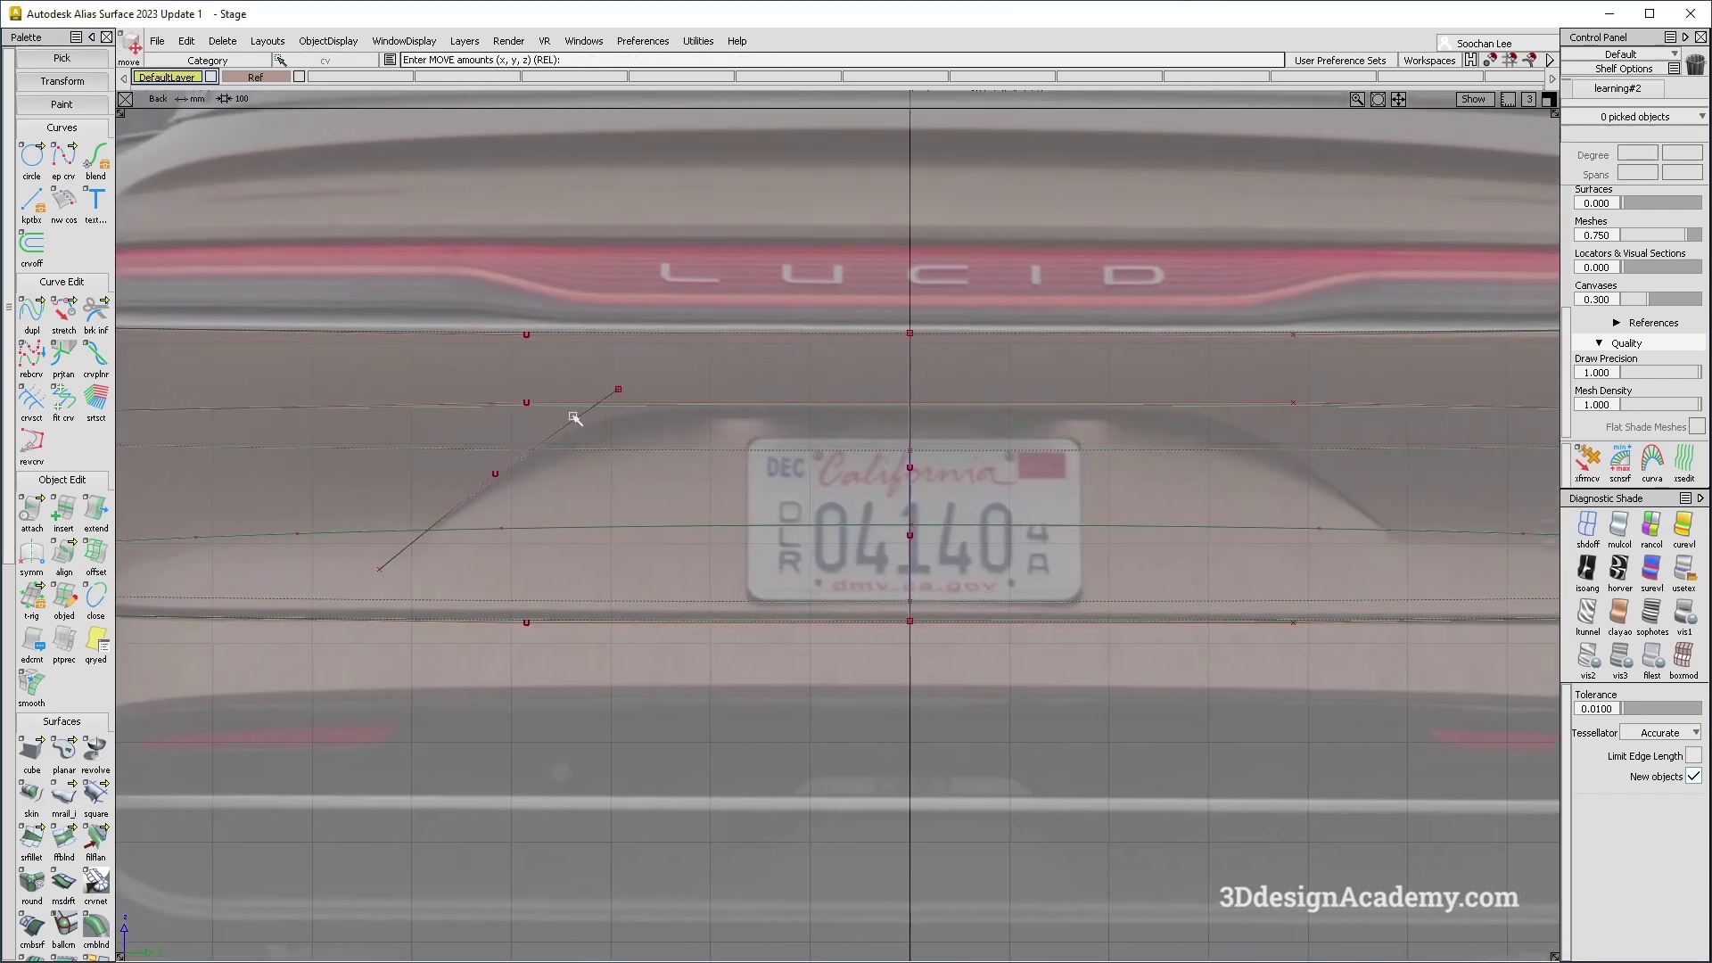
Pick the diagonal curve and create a mirrored duplicate on the other side of the licence plate.
ctrl+shift+drag(529, 371, 493, 384)
alt+shift+right_drag(1204, 478, 1104, 470)
ctrl+shift+drag(518, 379, 585, 451)
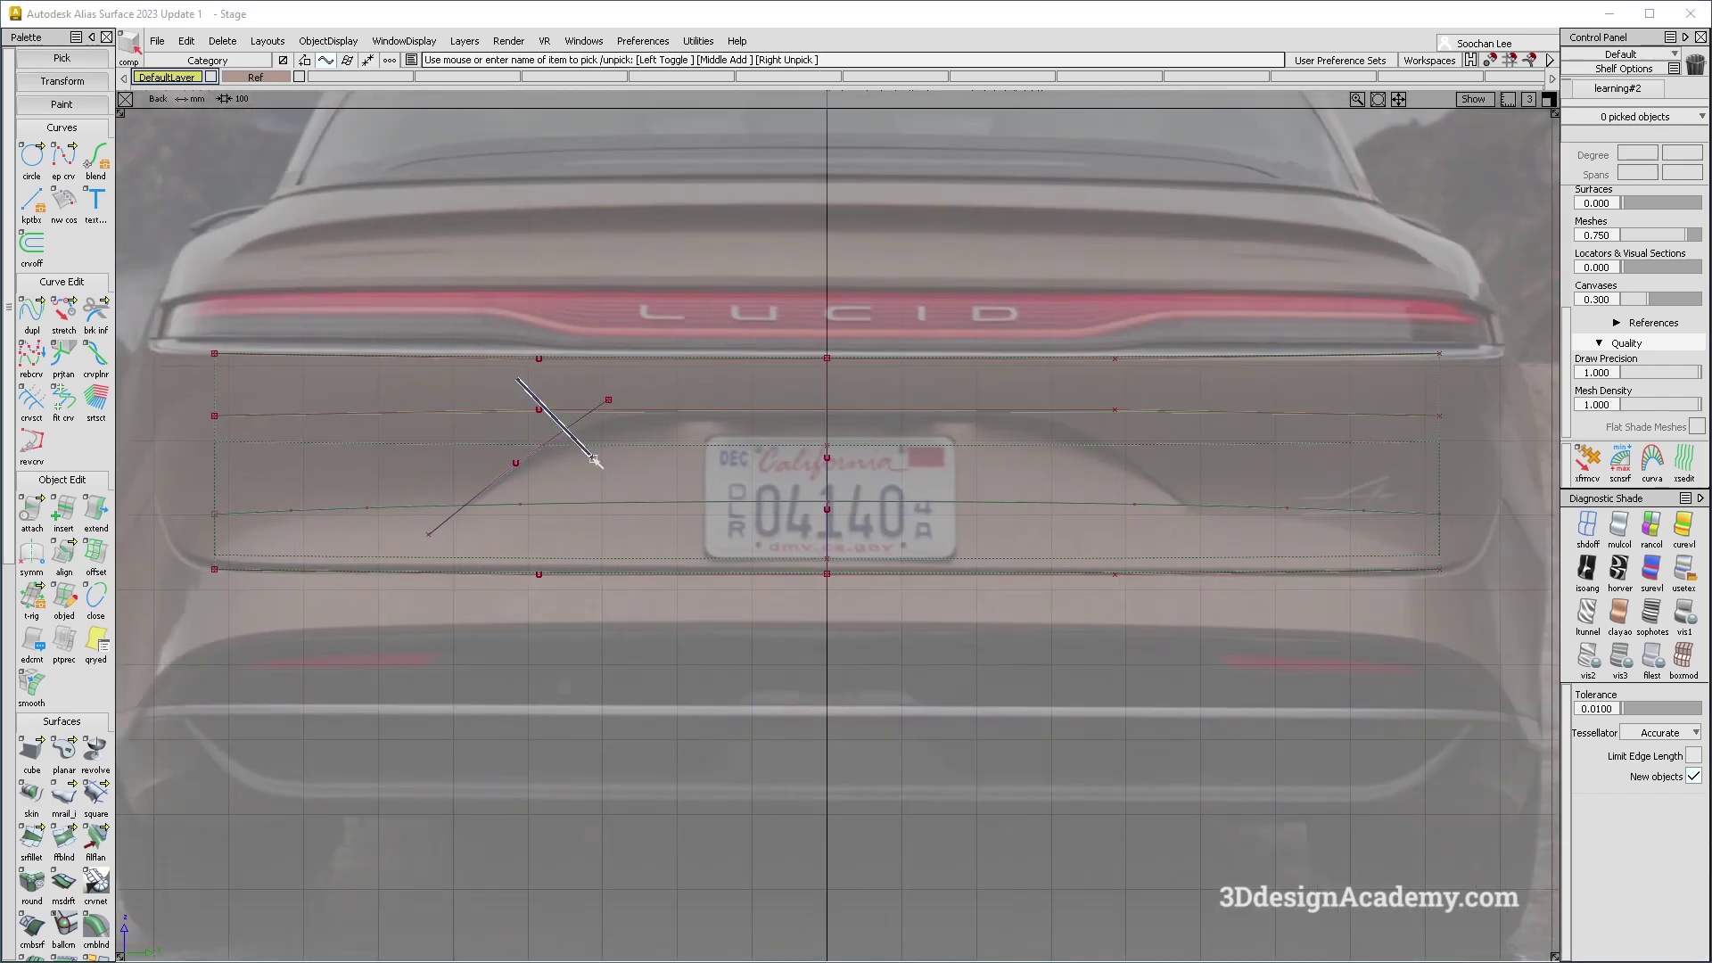
click(573, 427)
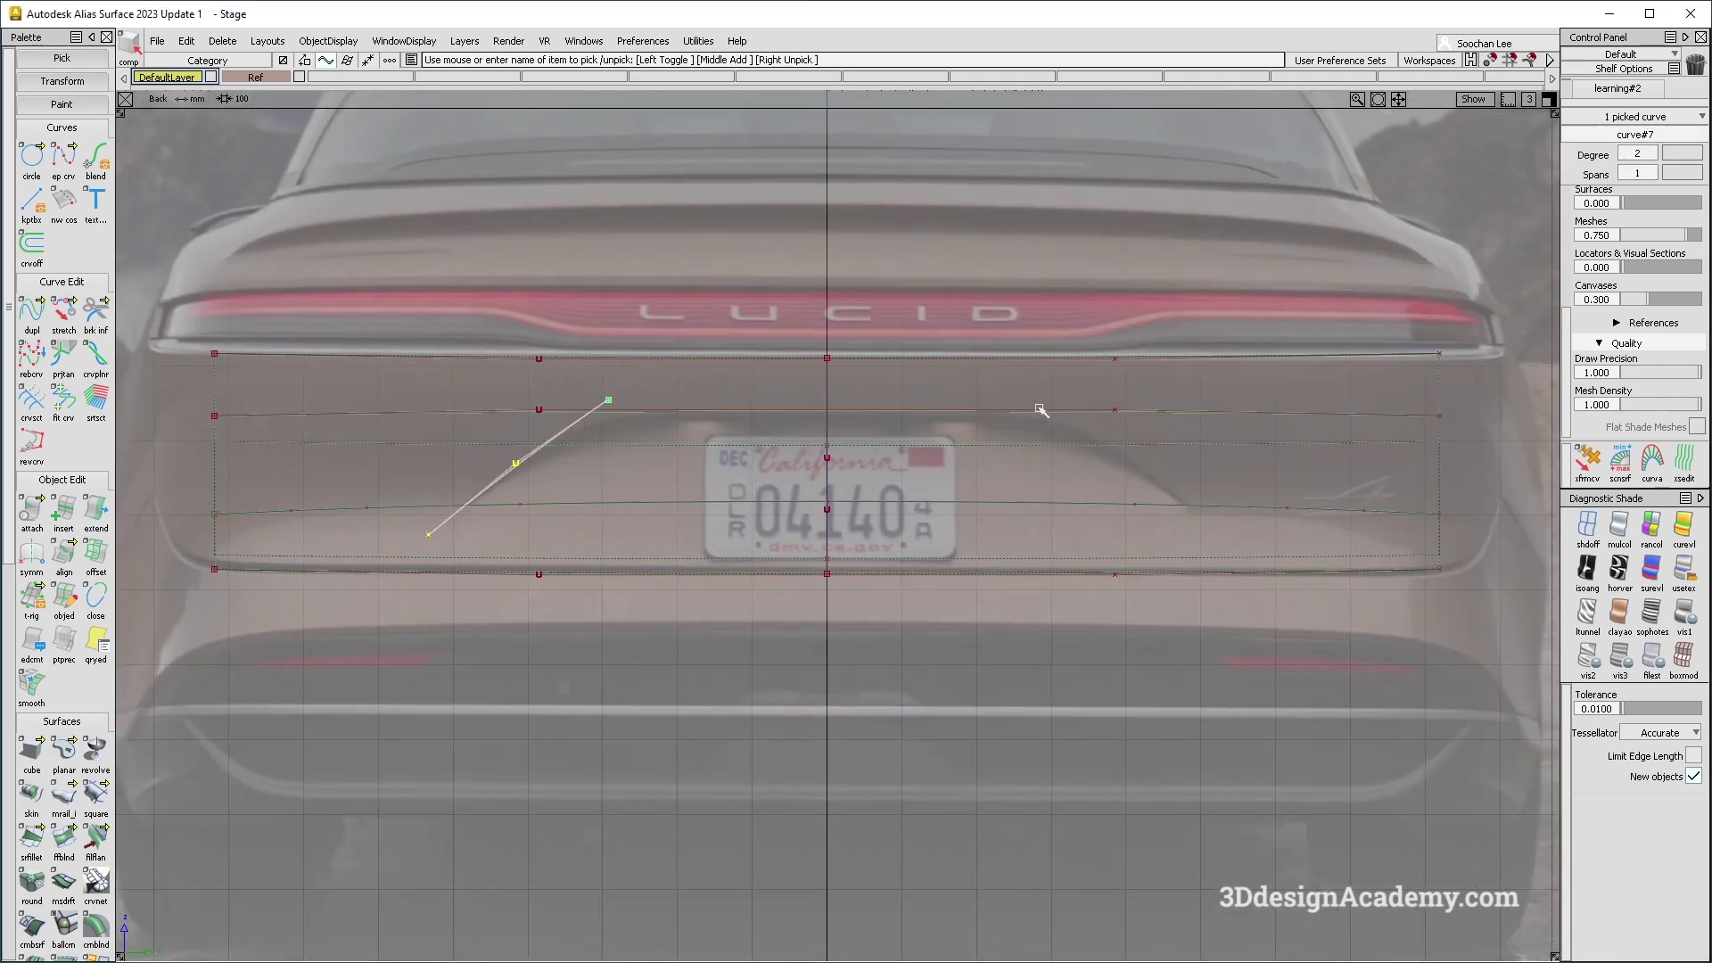
click(187, 41)
mouse_move(223, 193)
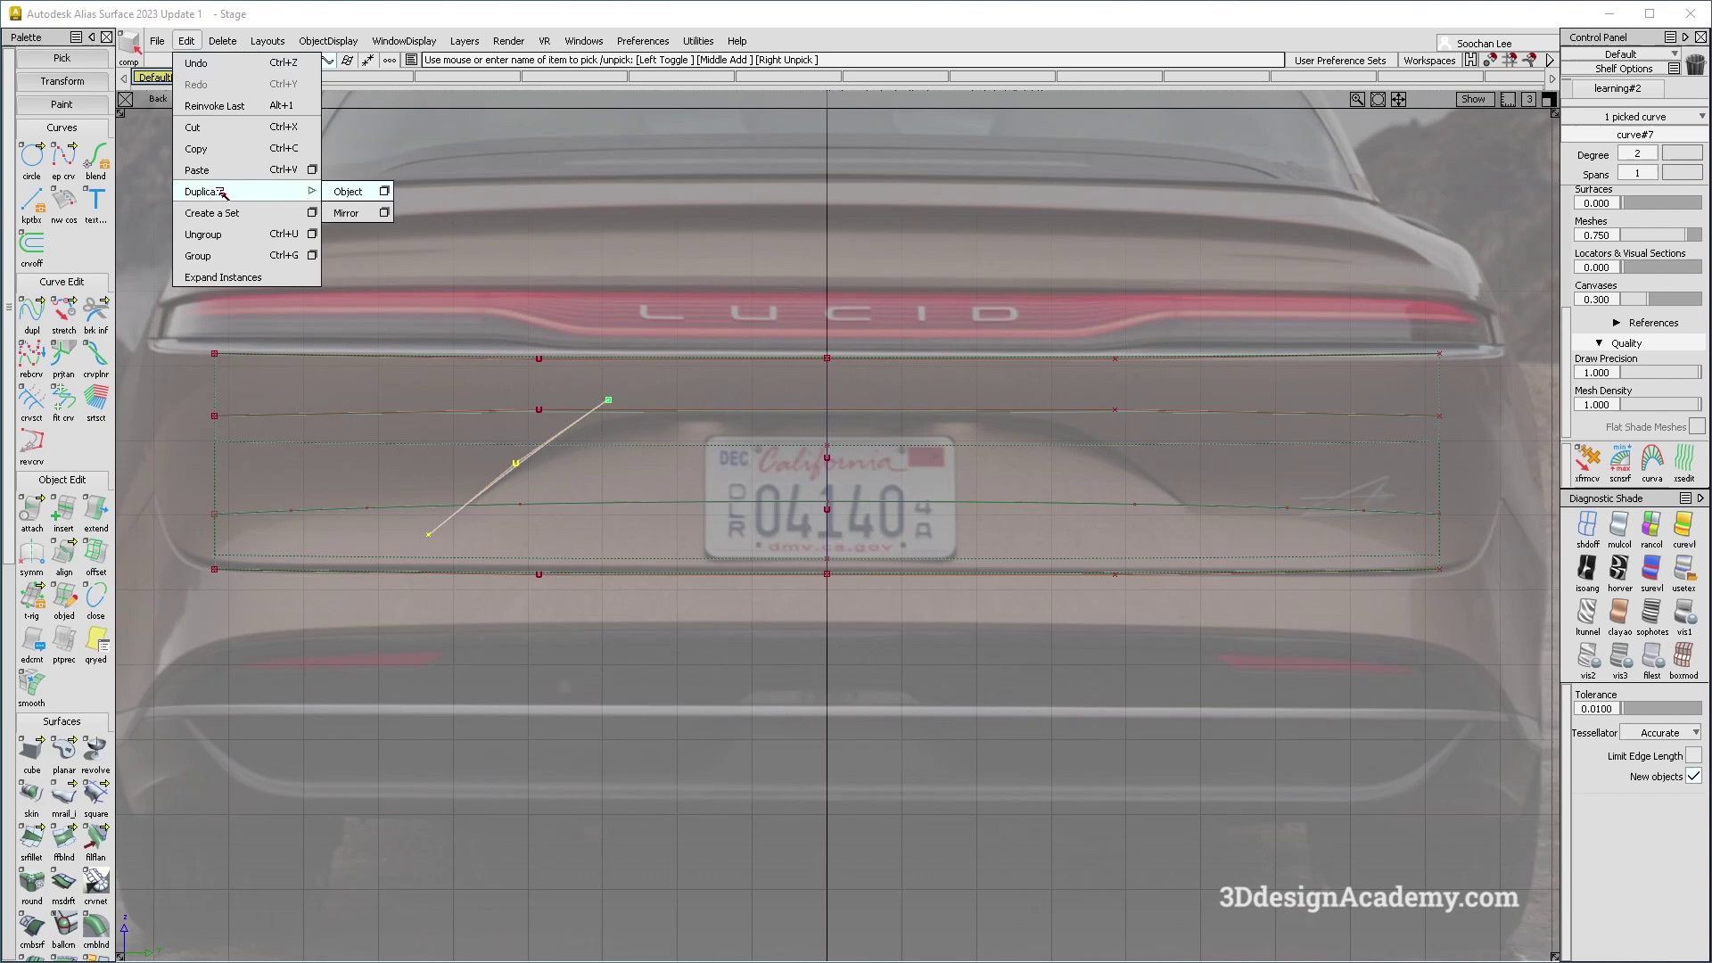
click(348, 213)
Project the copied horizontal curve and both diagonal curves onto the upper surface along the Back view direction.
scroll(82, 765, down, 5)
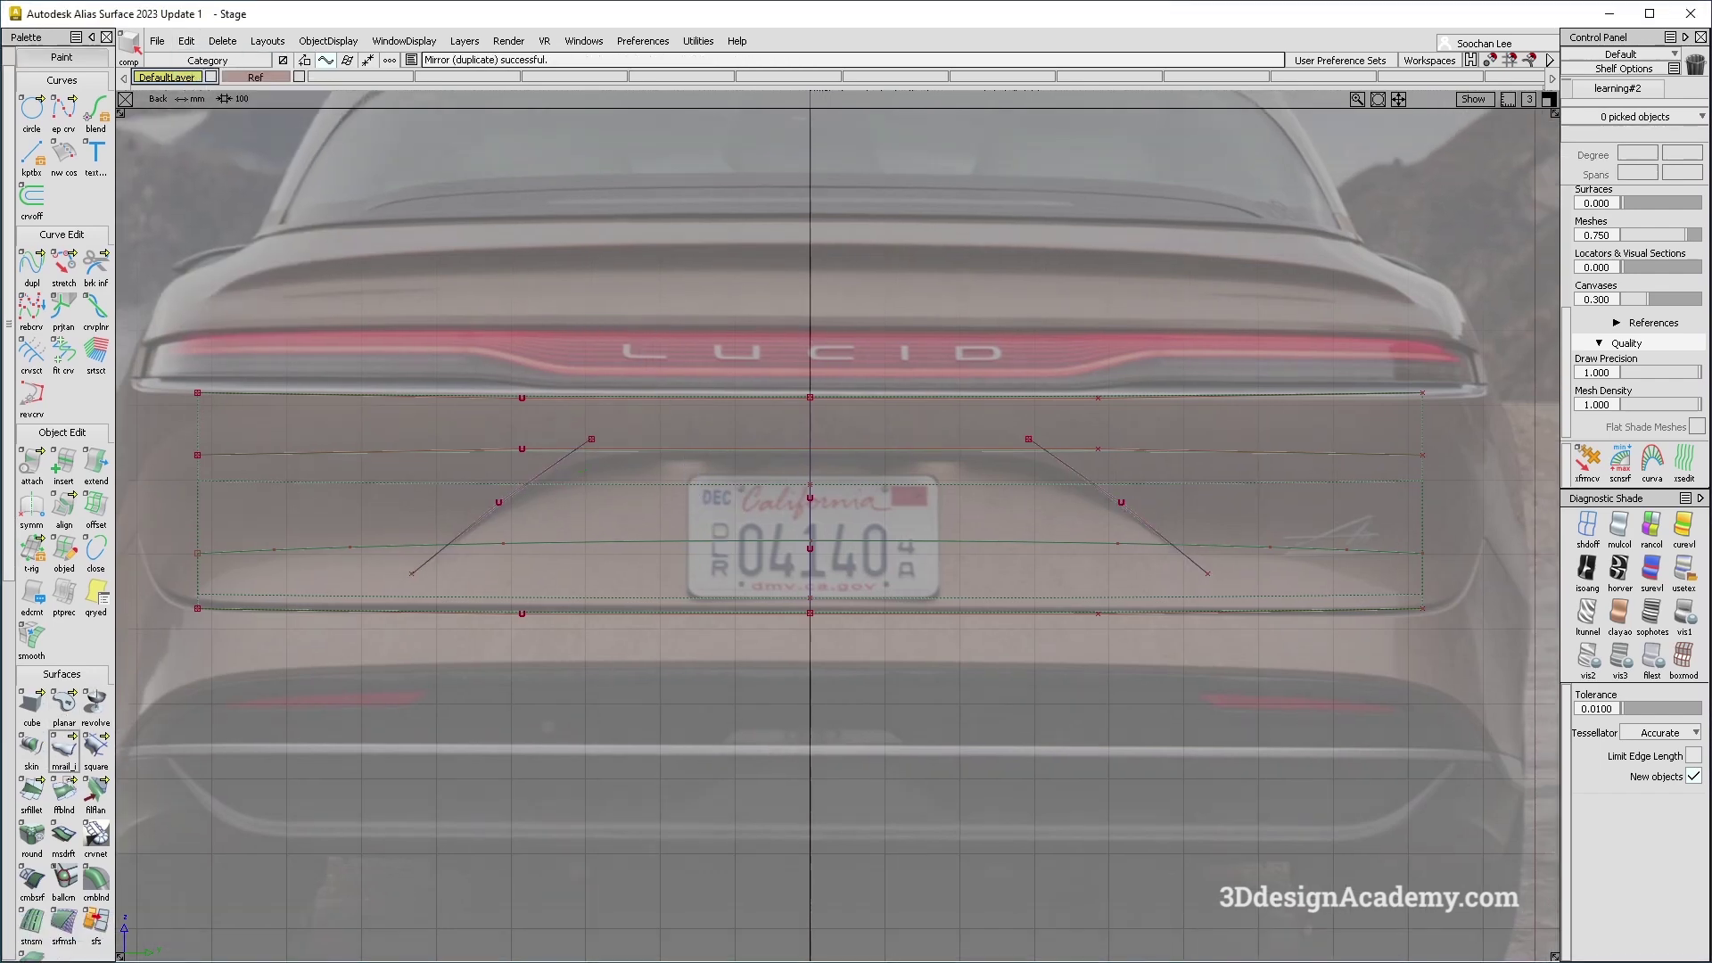
scroll(79, 764, down, 2)
drag(33, 756, 66, 758)
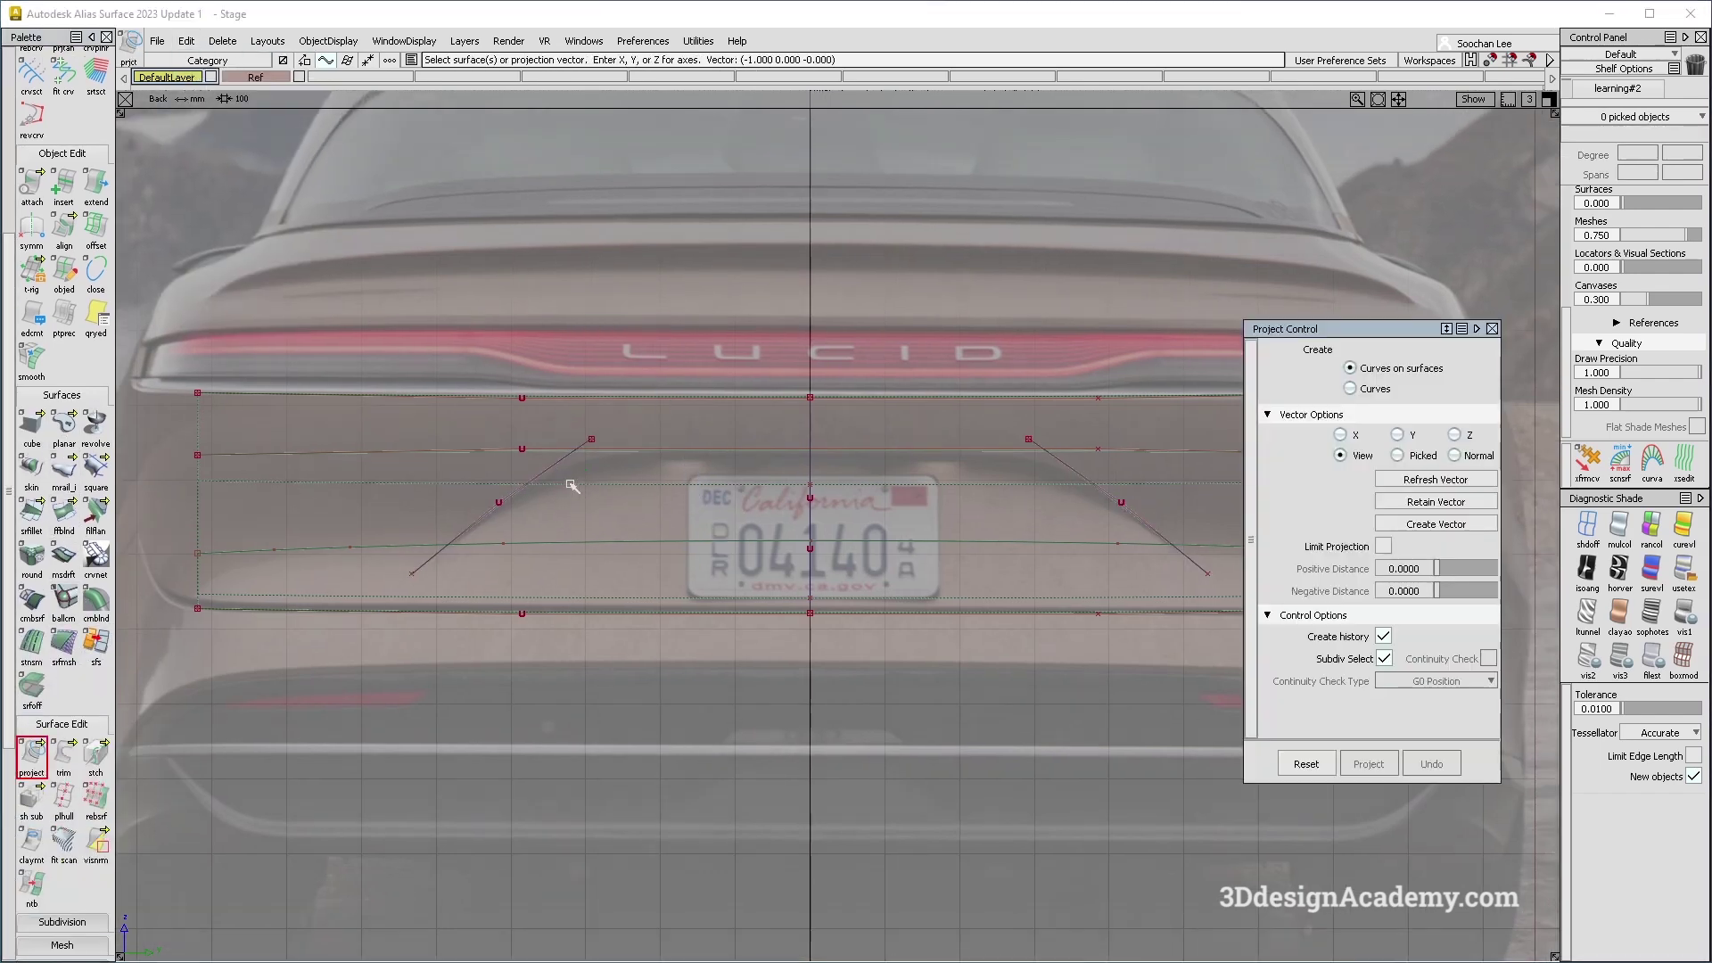
click(460, 520)
click(561, 457)
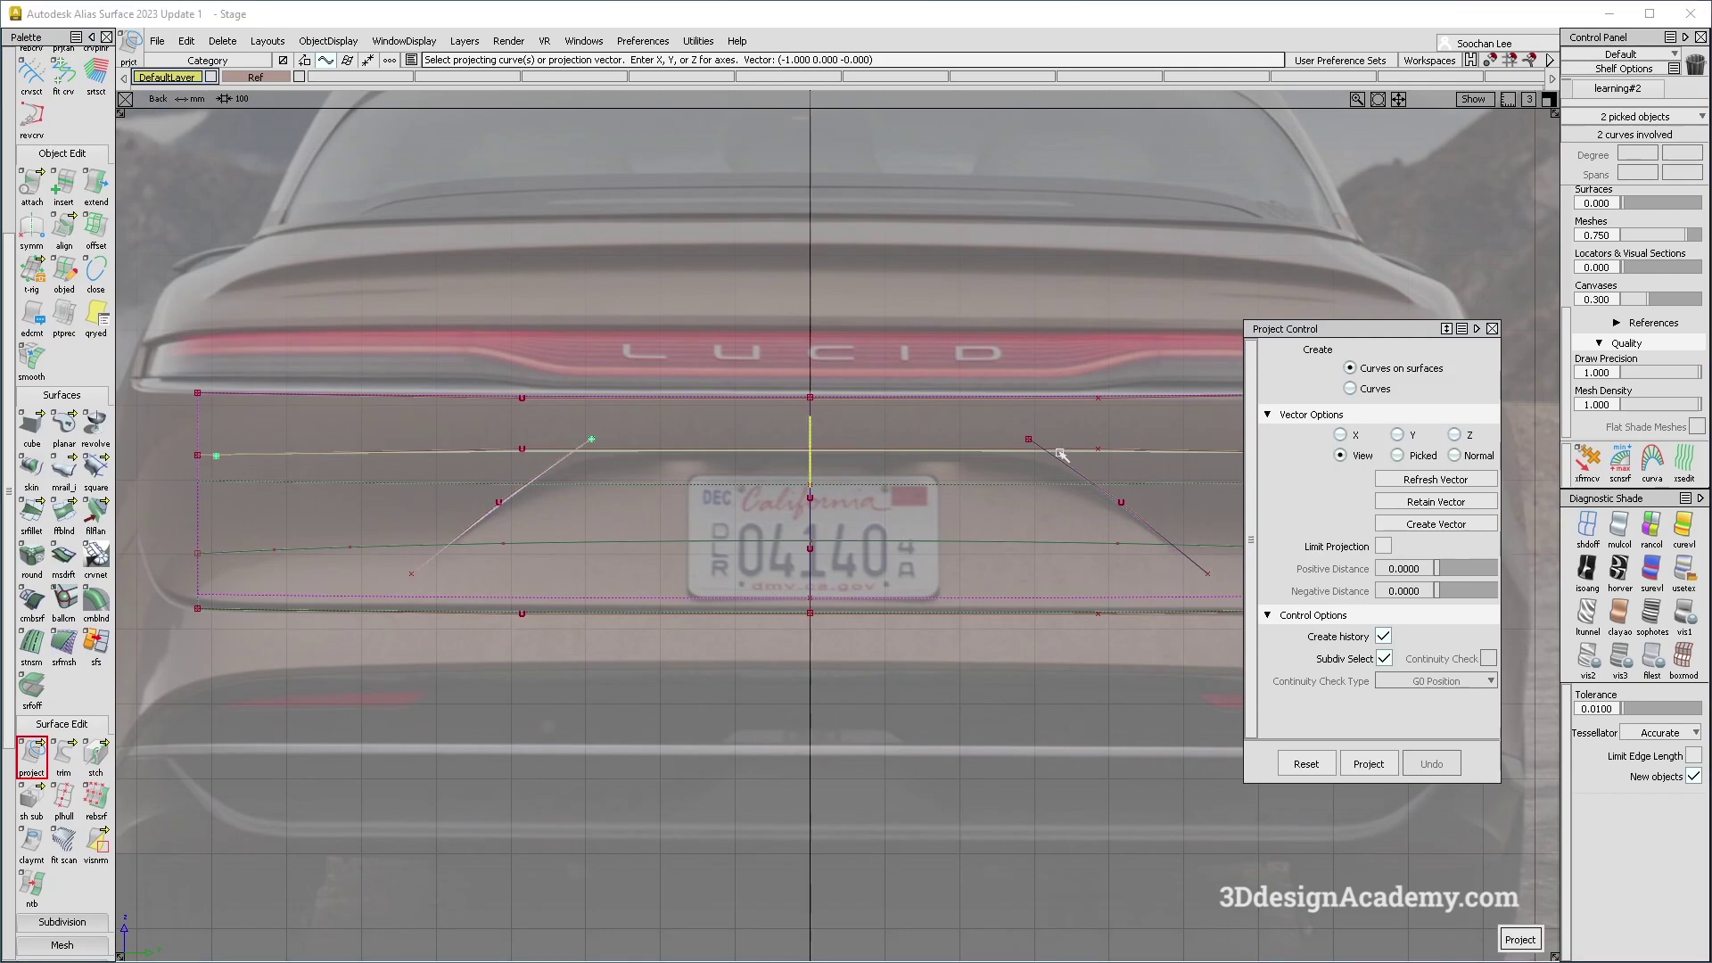
click(1115, 475)
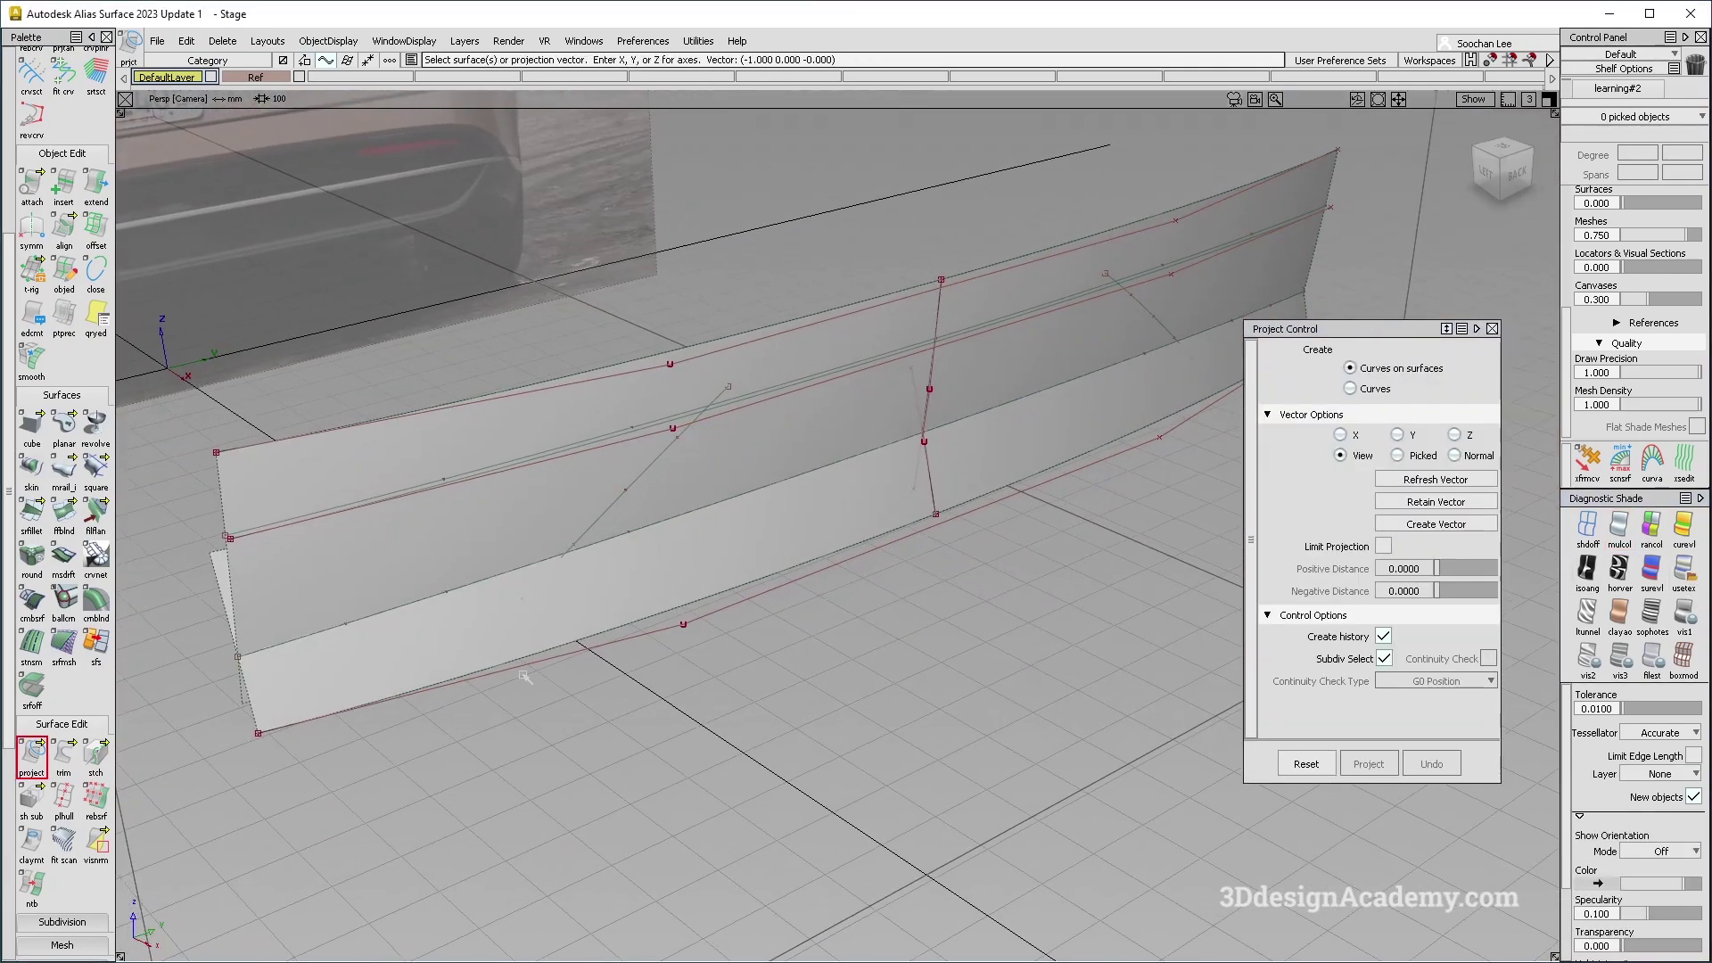
Shorten the projected horizontal curve at both ends with the Extend tool, bringing it closer to the diagonal curves.
click(96, 184)
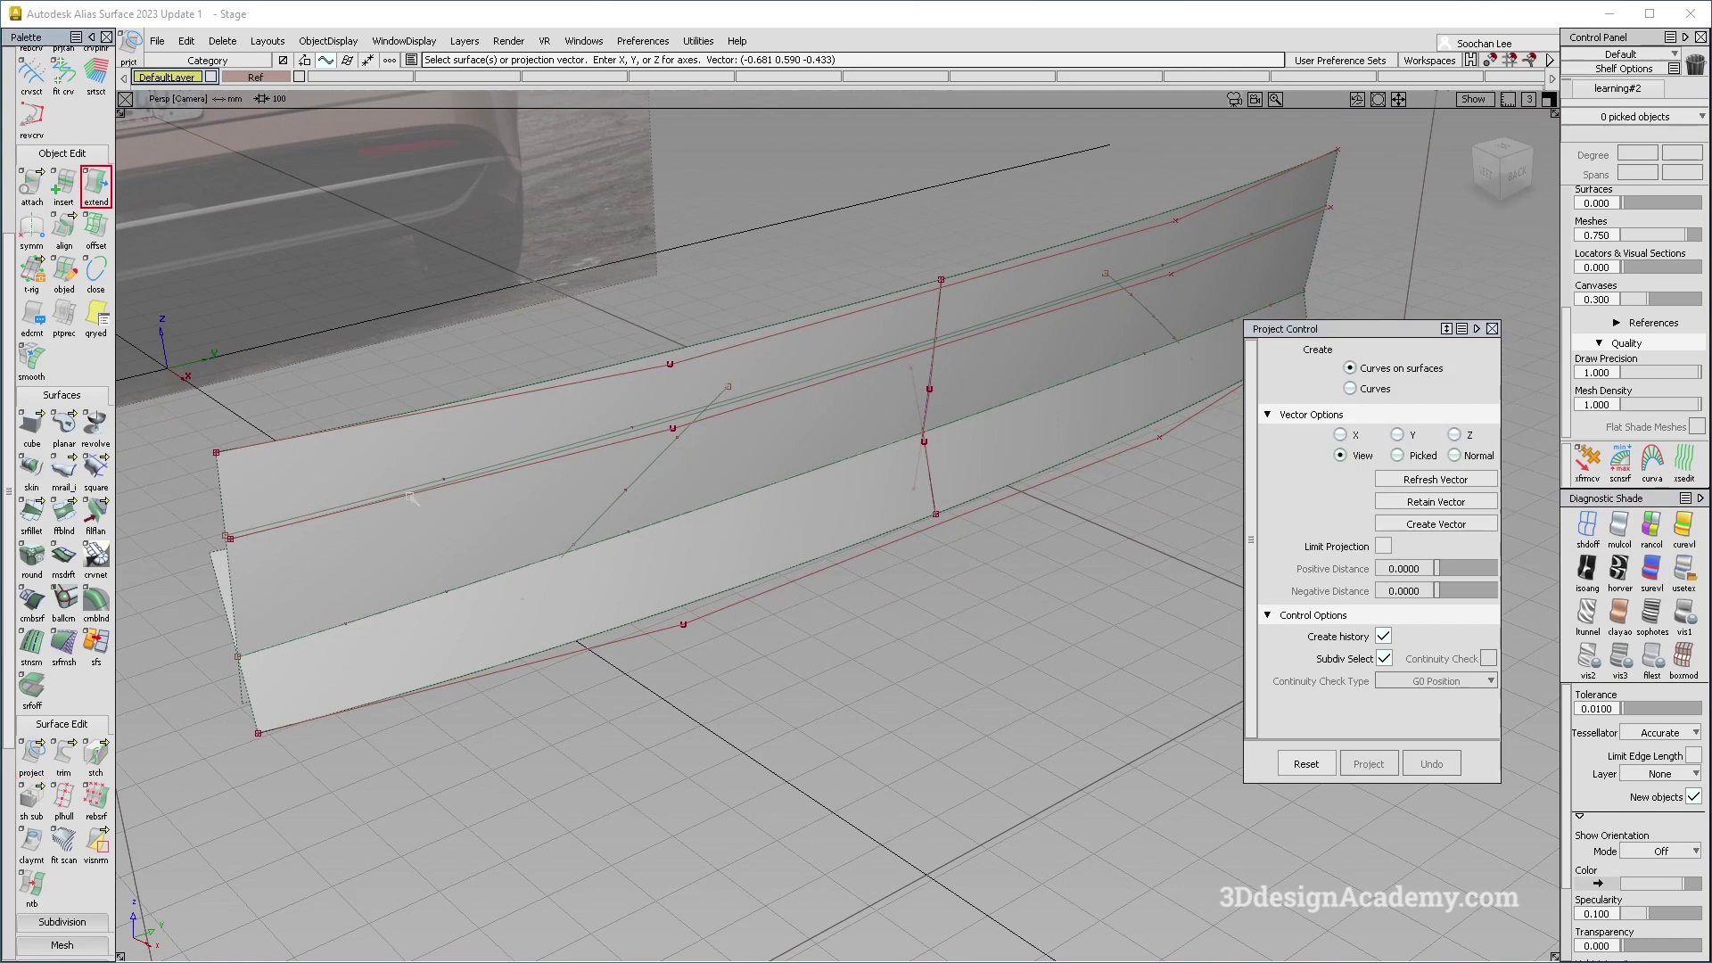
click(452, 495)
drag(452, 496, 810, 482)
alt+shift+middle_drag(947, 597, 941, 603)
ctrl+shift+drag(761, 710, 761, 758)
Trim the upper surface, keeping the region outside the recess outline formed by the projected curves.
click(63, 757)
click(474, 548)
click(473, 545)
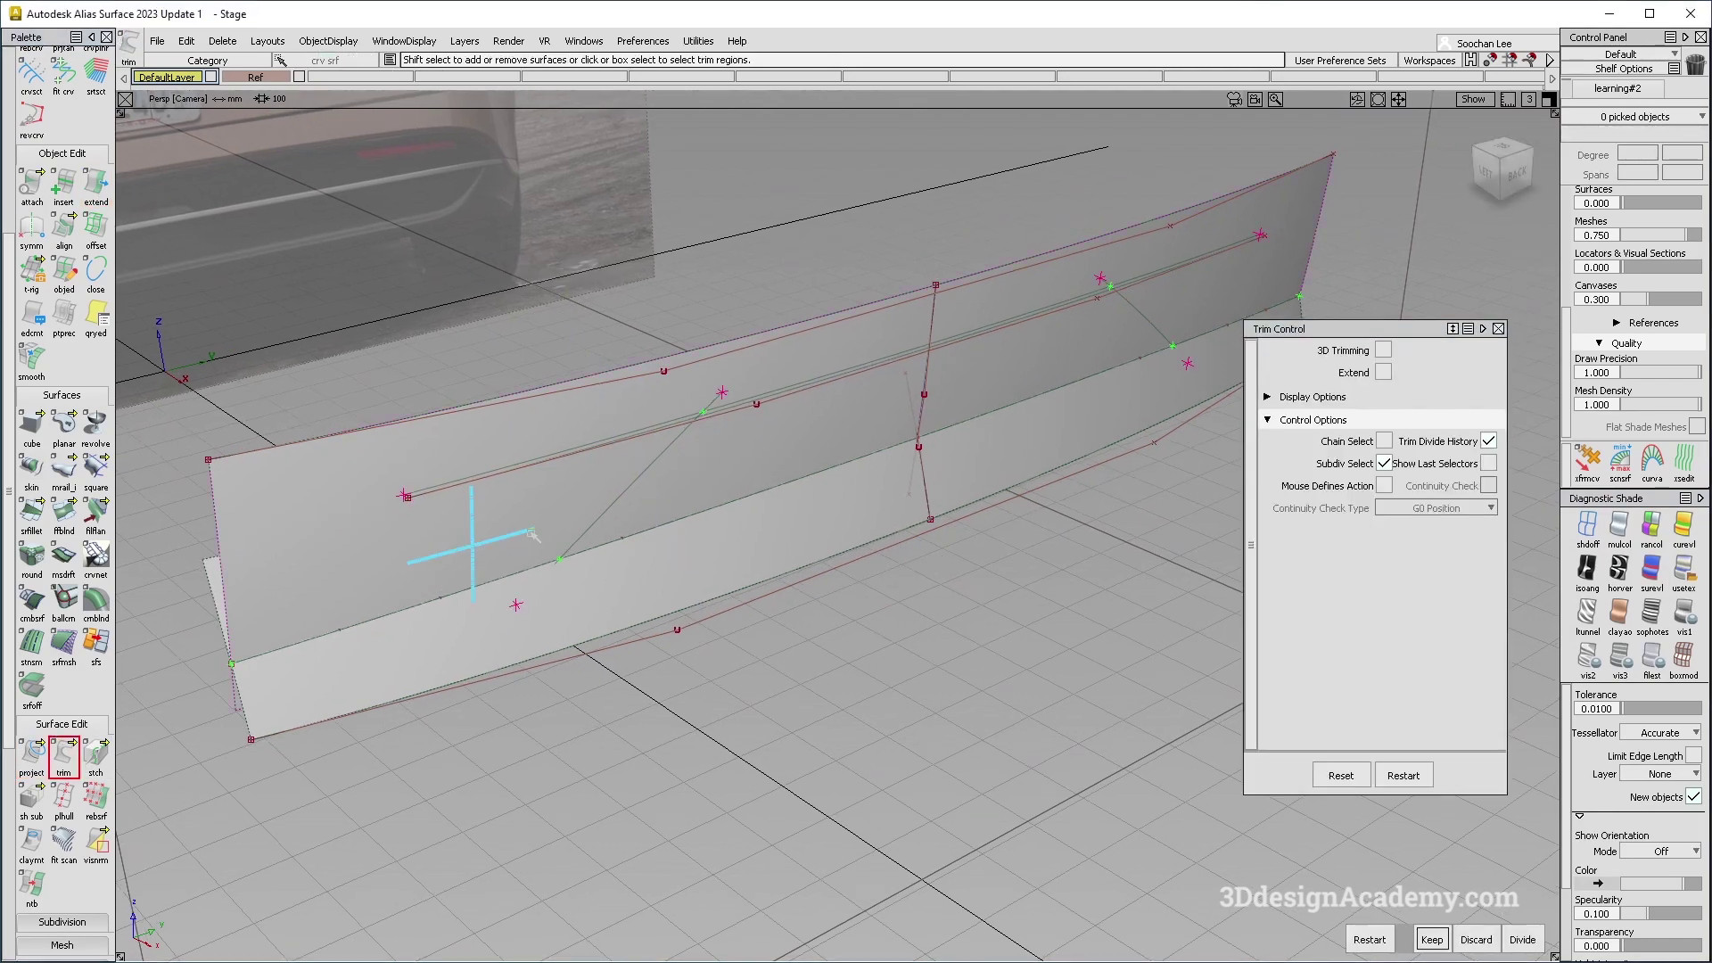
key(space)
Extend the lower surface's vertical rail curve upward by about 85 mm so the surface fills the recess opening.
alt+shift+drag(688, 437, 787, 482)
click(794, 410)
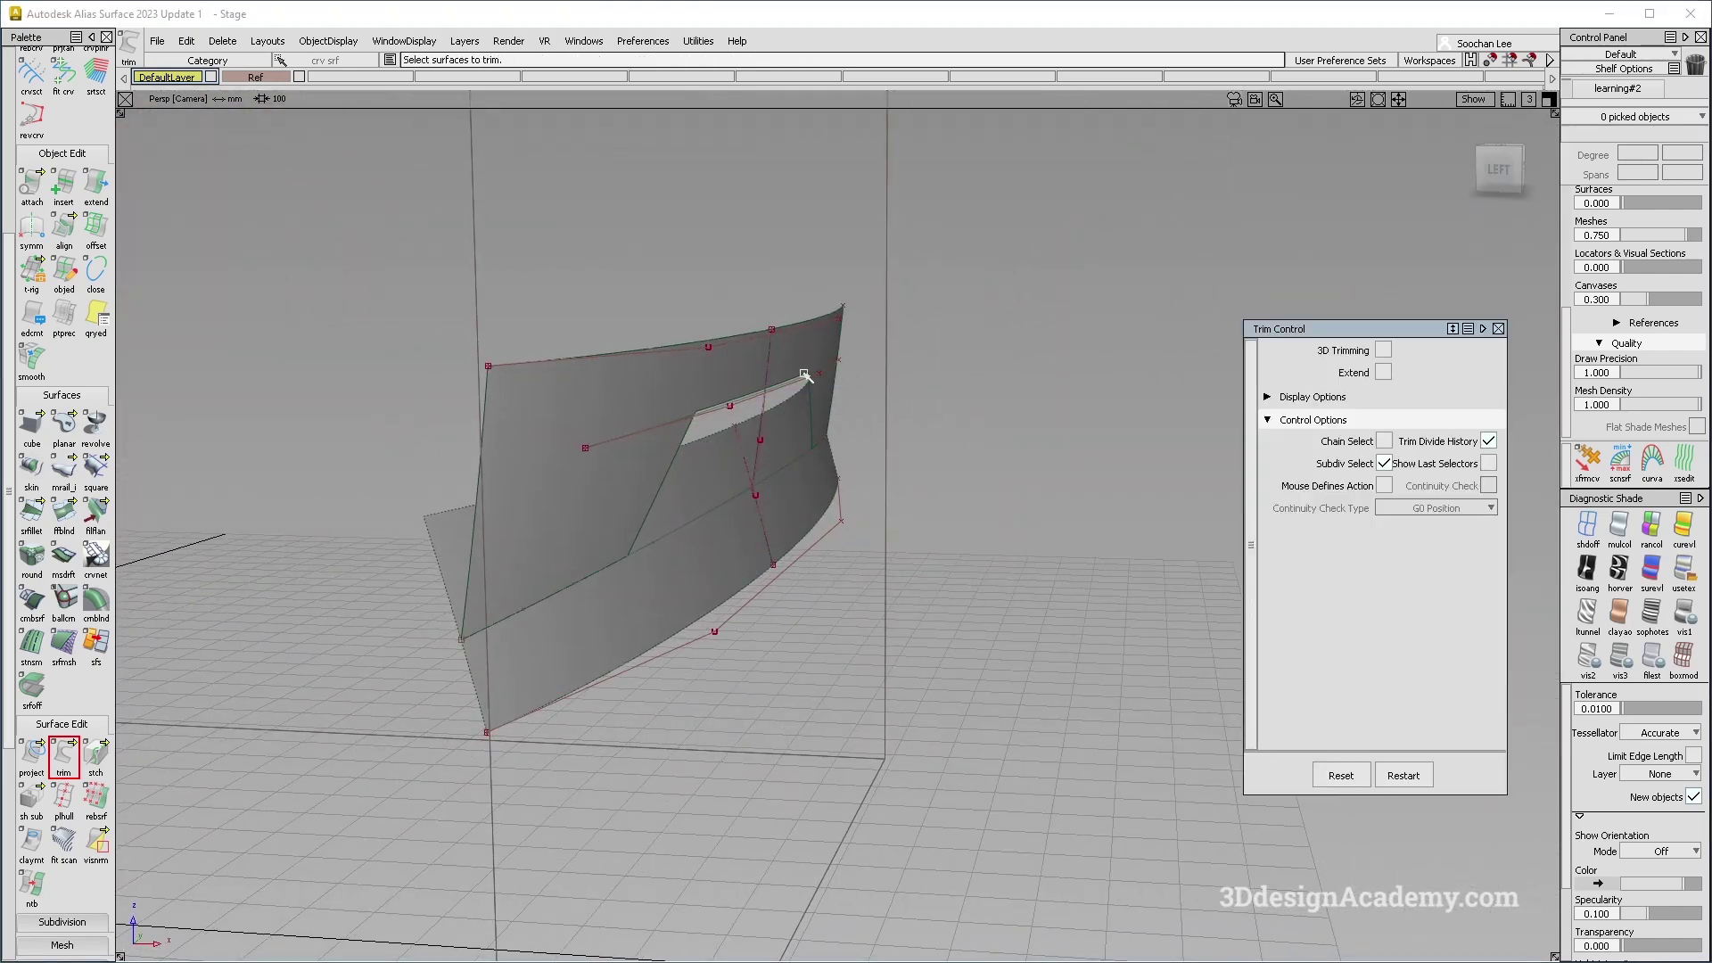
click(94, 190)
mouse_move(735, 425)
mouse_down()
mouse_move(715, 391)
mouse_move(729, 399)
mouse_up()
alt+shift+drag(871, 433, 730, 443)
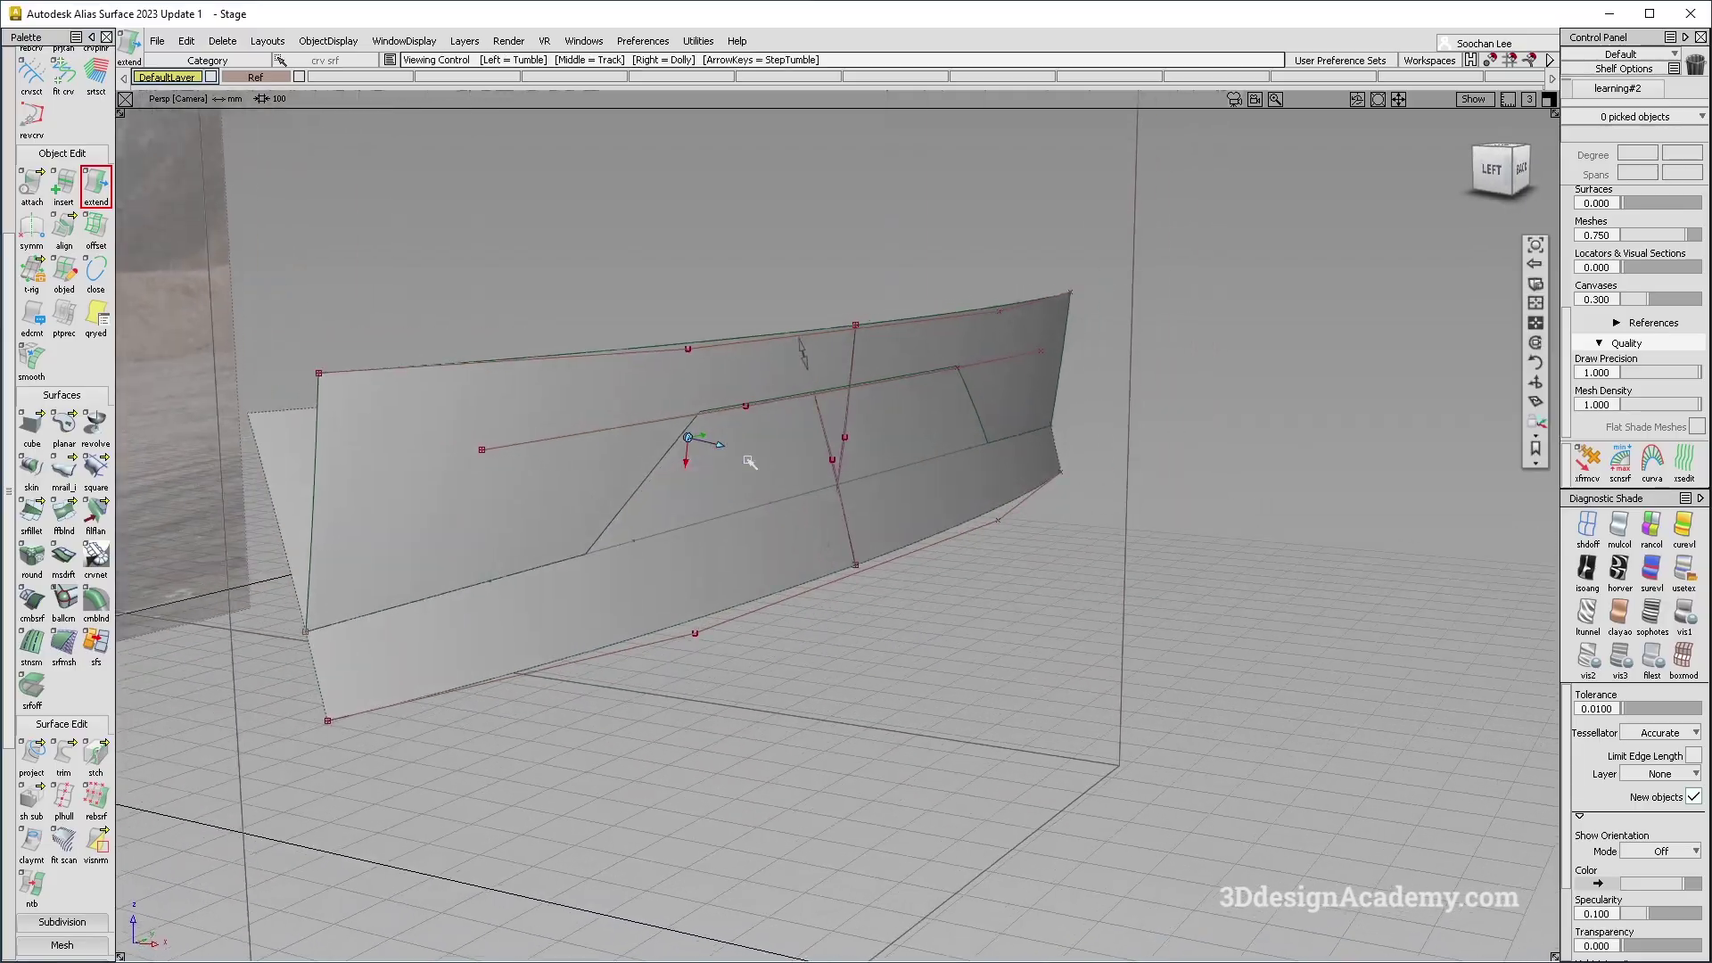
Check the recess in the reference photo and start a Multi-surface Draft from the opening's left diagonal and top edges.
key(alt+Tab)
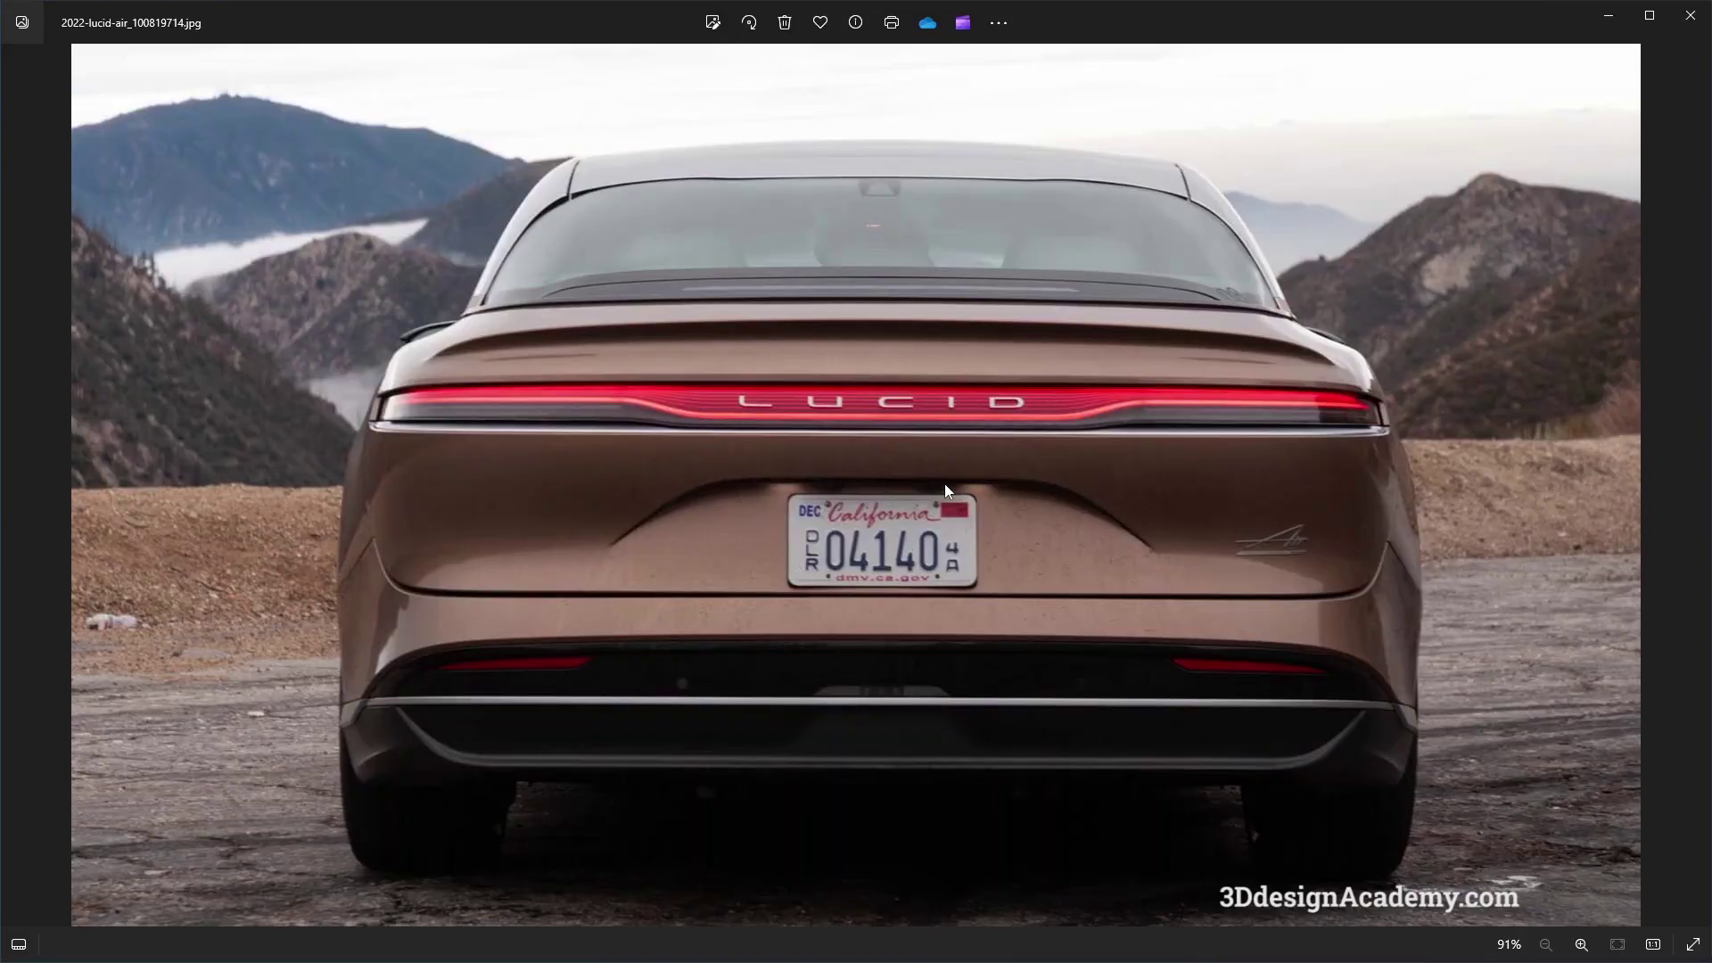
key(alt+Tab)
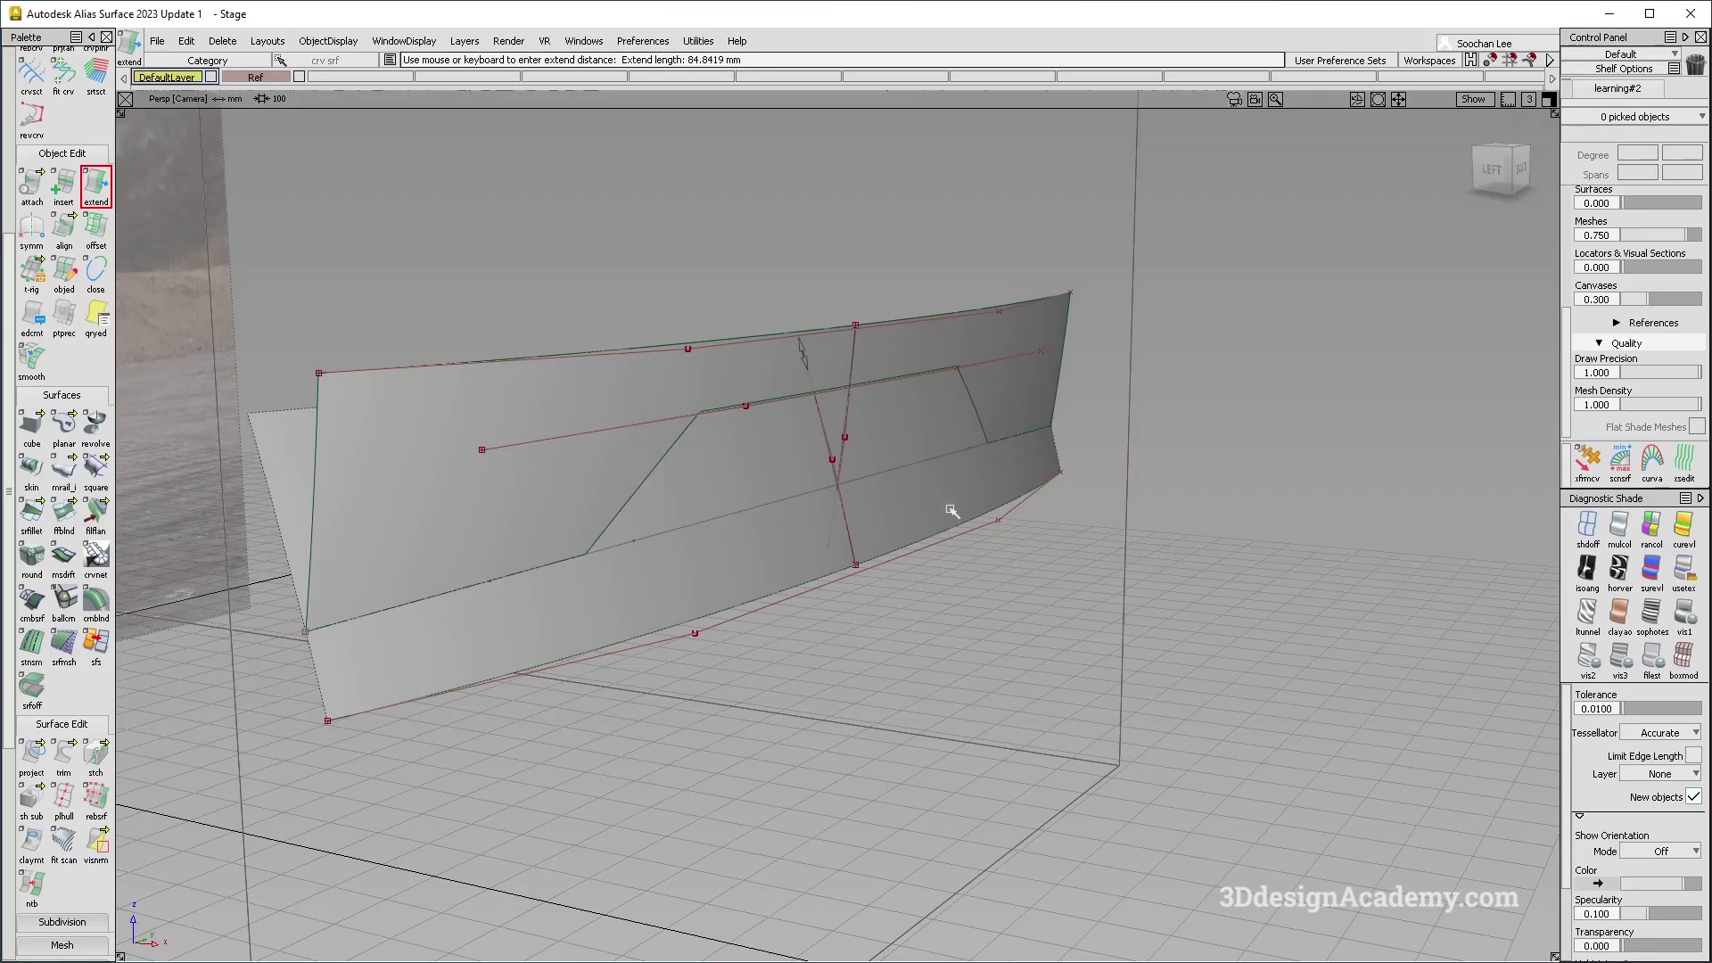
alt+shift+drag(940, 515, 843, 440)
alt+shift+right_drag(842, 440, 845, 432)
alt+shift+drag(845, 432, 898, 439)
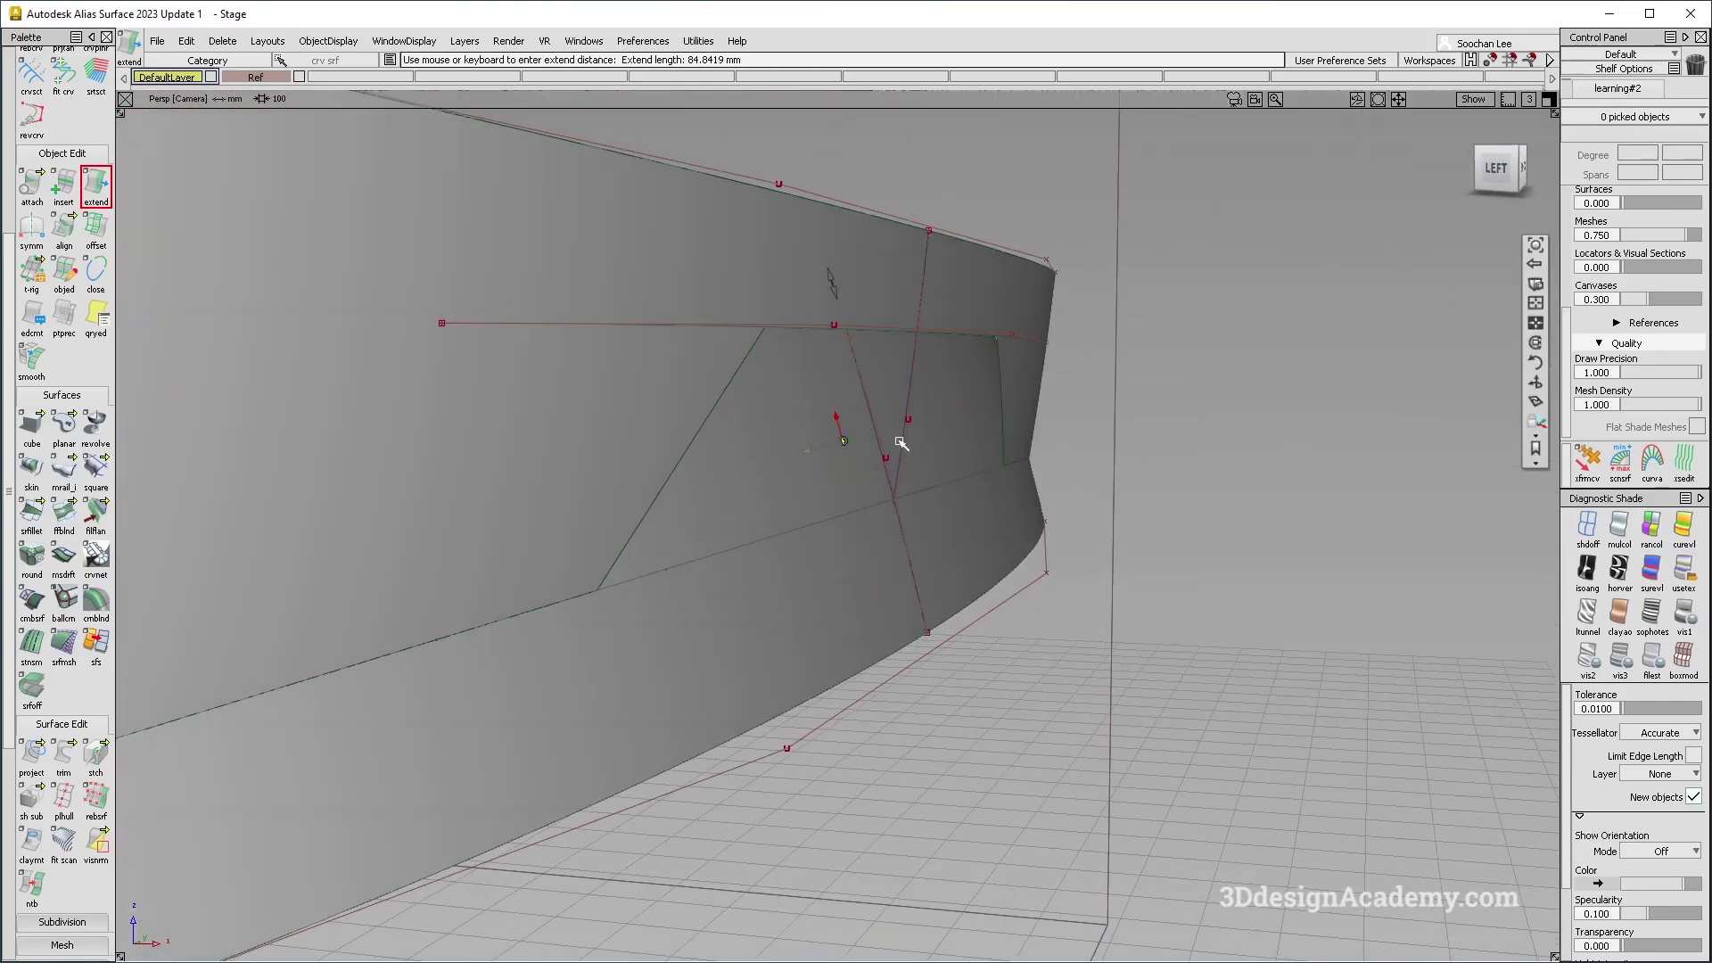
click(64, 558)
click(734, 385)
alt+shift+drag(733, 385, 872, 326)
click(890, 339)
Set the draft surfaces' length to about 74.6 mm so they reach the surface inside the recess.
alt+shift+drag(893, 404, 848, 358)
alt+shift+drag(728, 588, 854, 500)
drag(818, 827, 635, 821)
alt+shift+drag(829, 481, 525, 288)
ctrl+shift+drag(616, 542, 616, 413)
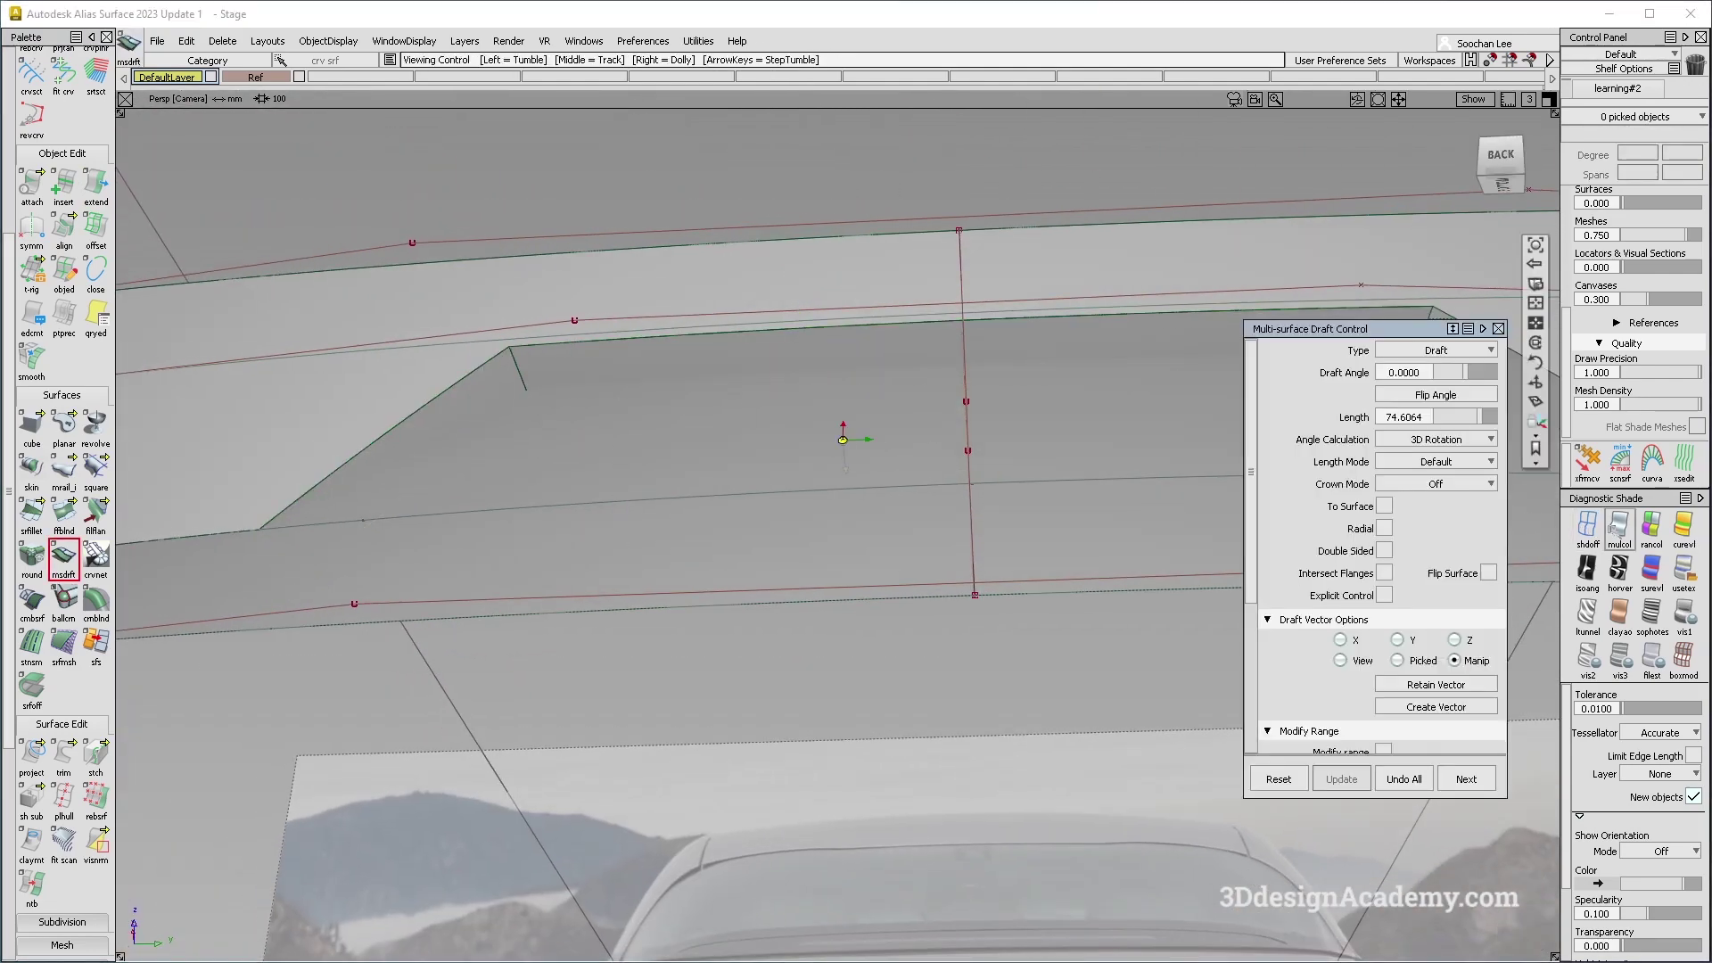
Check the recess corner in the reference photo and set up a Surface Fillet with Existing Theoretical construction and G2 Curvature sections.
key(alt+Tab)
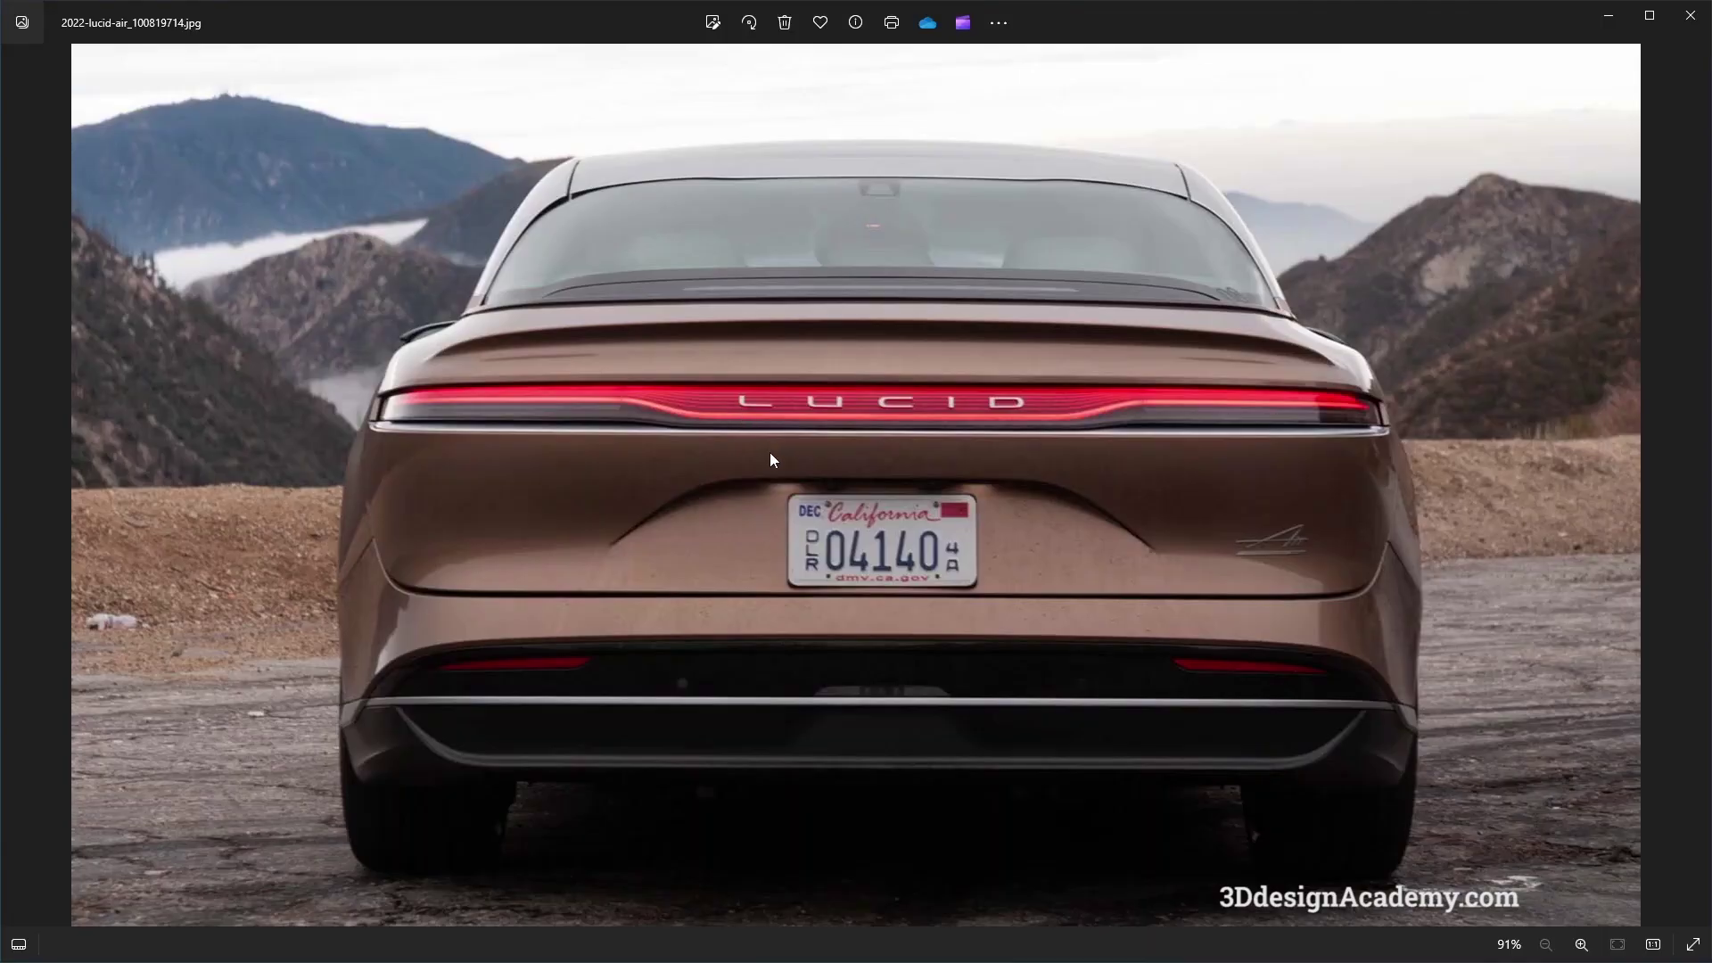
key(alt+Tab)
alt+shift+drag(623, 431, 516, 378)
alt+shift+right_drag(539, 427, 627, 413)
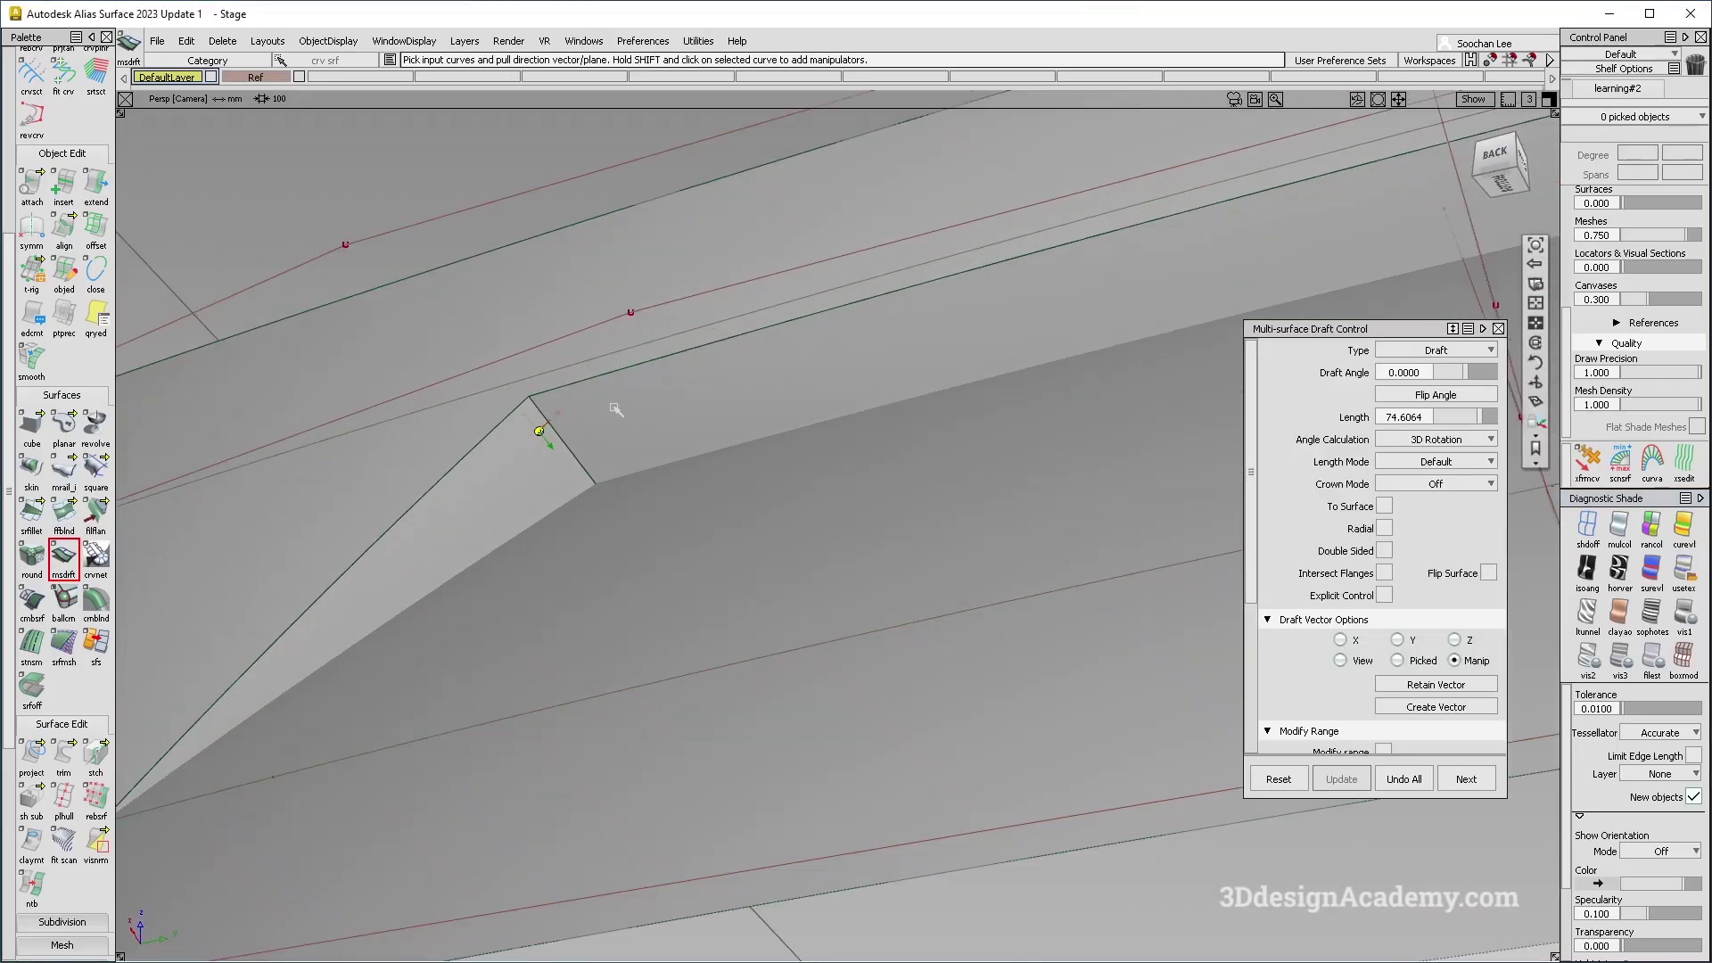
alt+shift+drag(627, 412, 494, 311)
click(62, 558)
click(33, 515)
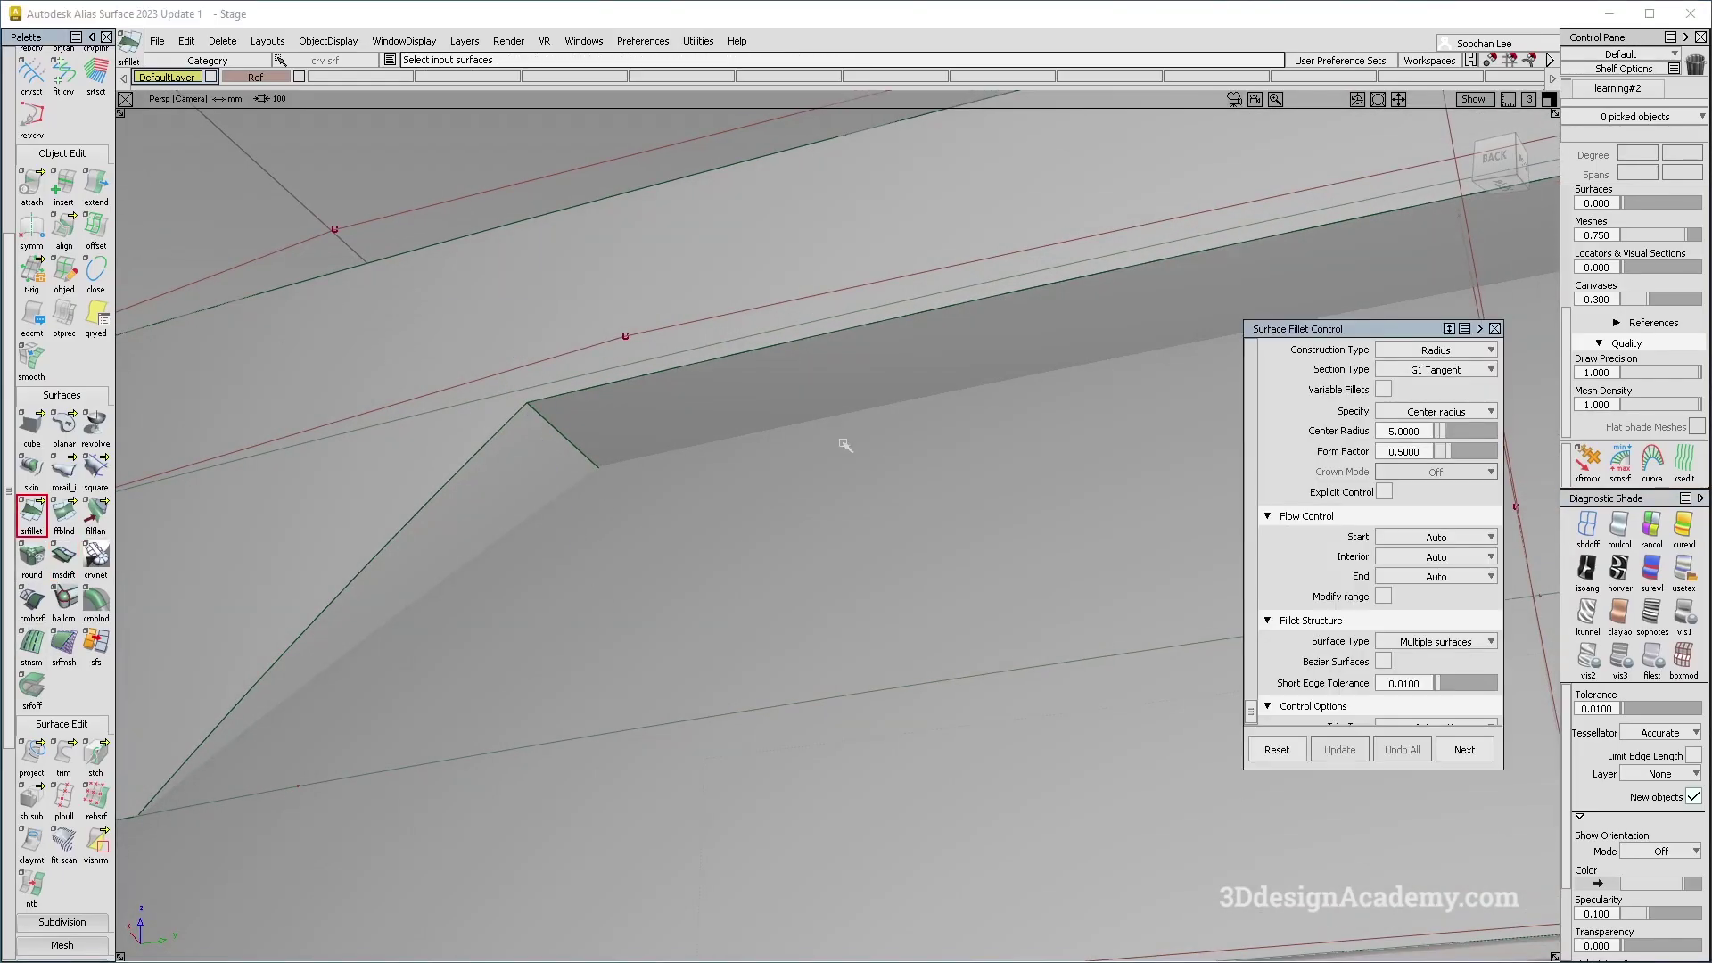
click(1424, 353)
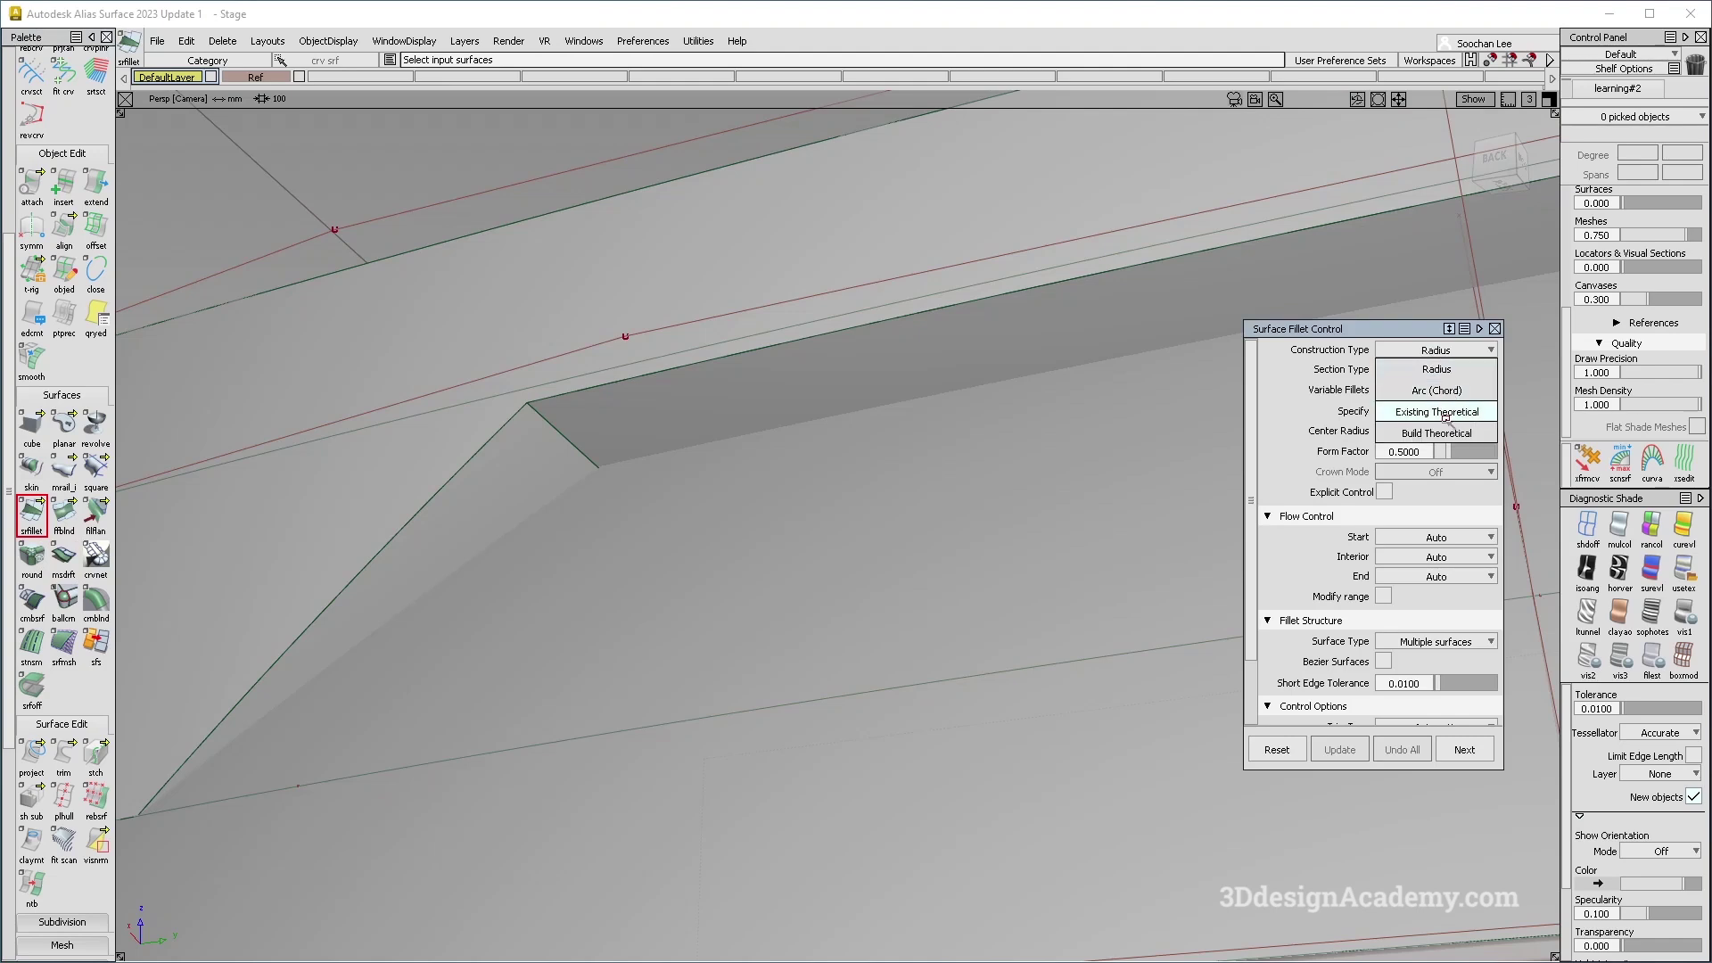
click(1445, 412)
click(1467, 369)
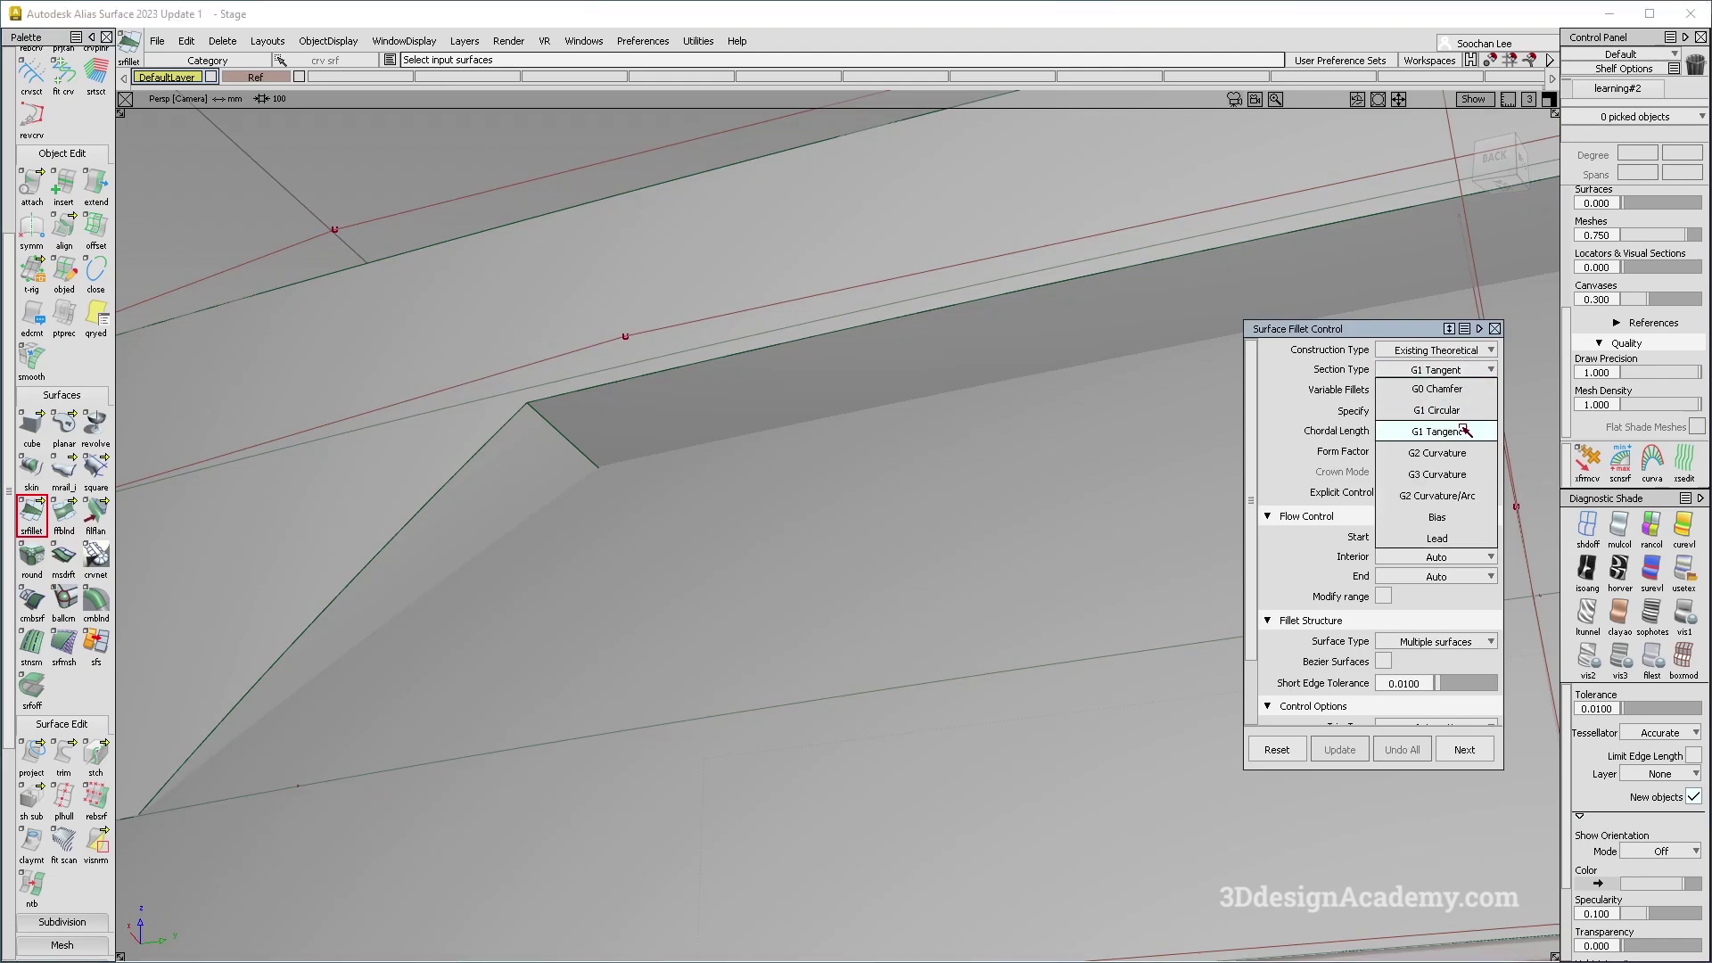
click(1452, 468)
Select the left diagonal and top draft walls as the fillet's input surfaces and bring up the corner in the Back view.
alt+shift+drag(645, 416, 540, 446)
click(533, 448)
click(611, 446)
key(F6)
key(F7)
alt+shift+right_drag(568, 447, 618, 458)
alt+shift+middle_drag(550, 505, 614, 482)
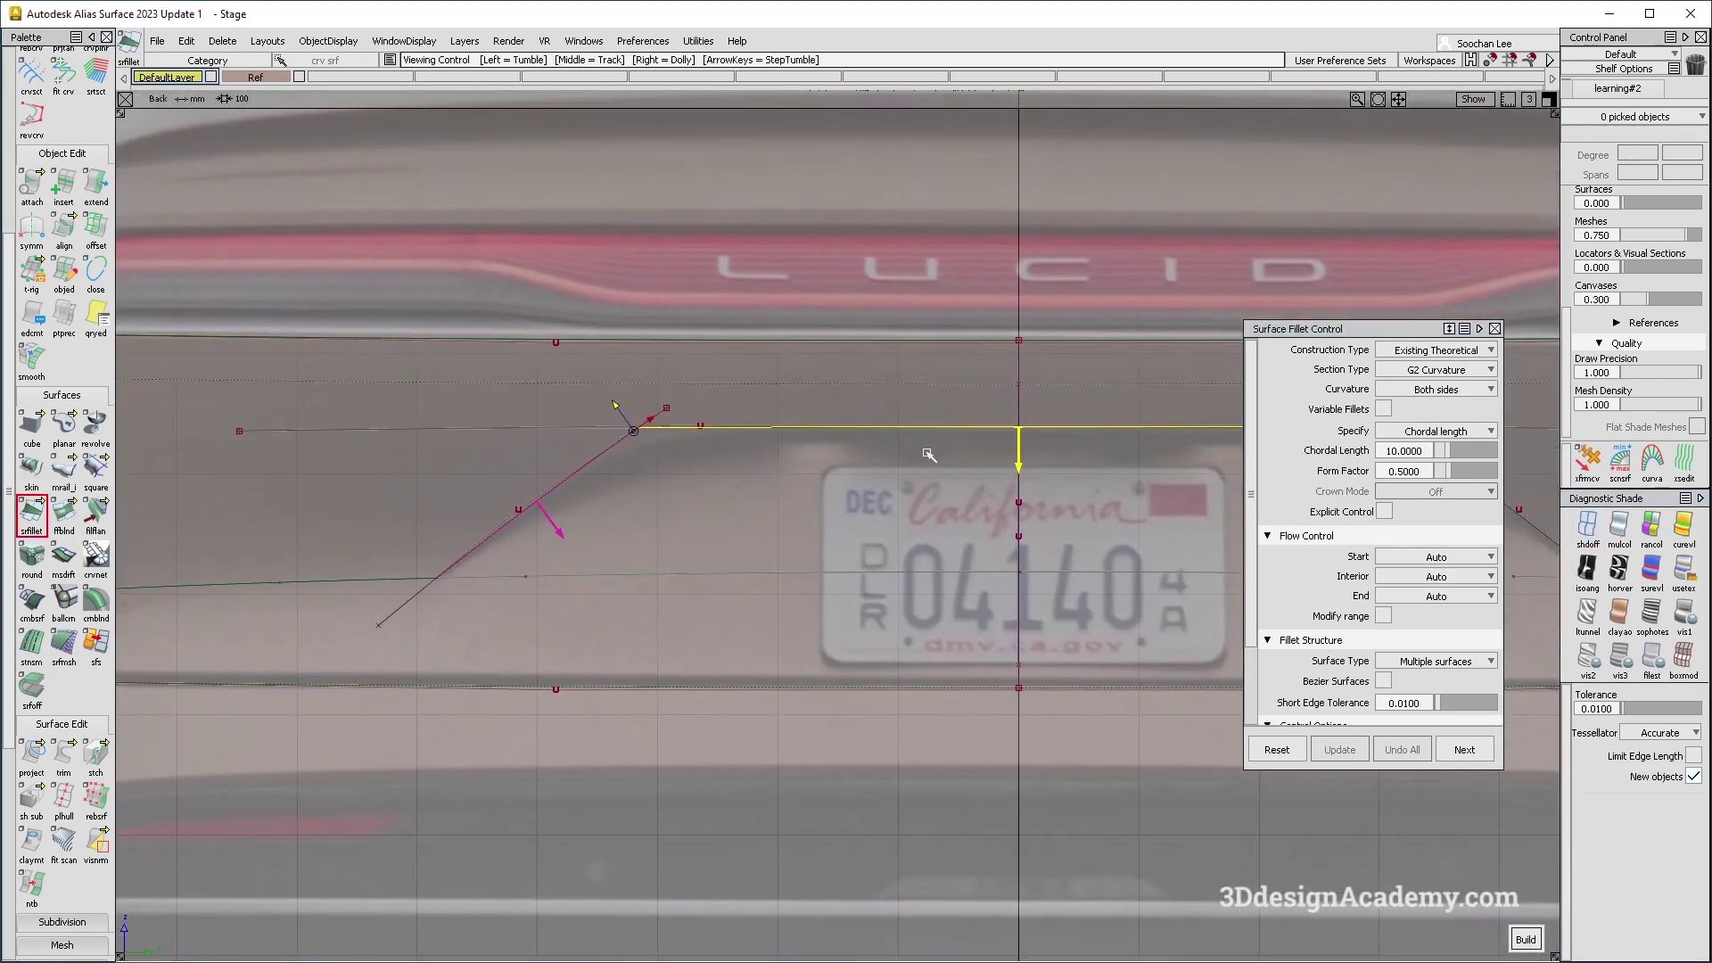
Build the corner fillet, trying a chordal length of 200 and settling on 300 to match the photo.
click(1423, 450)
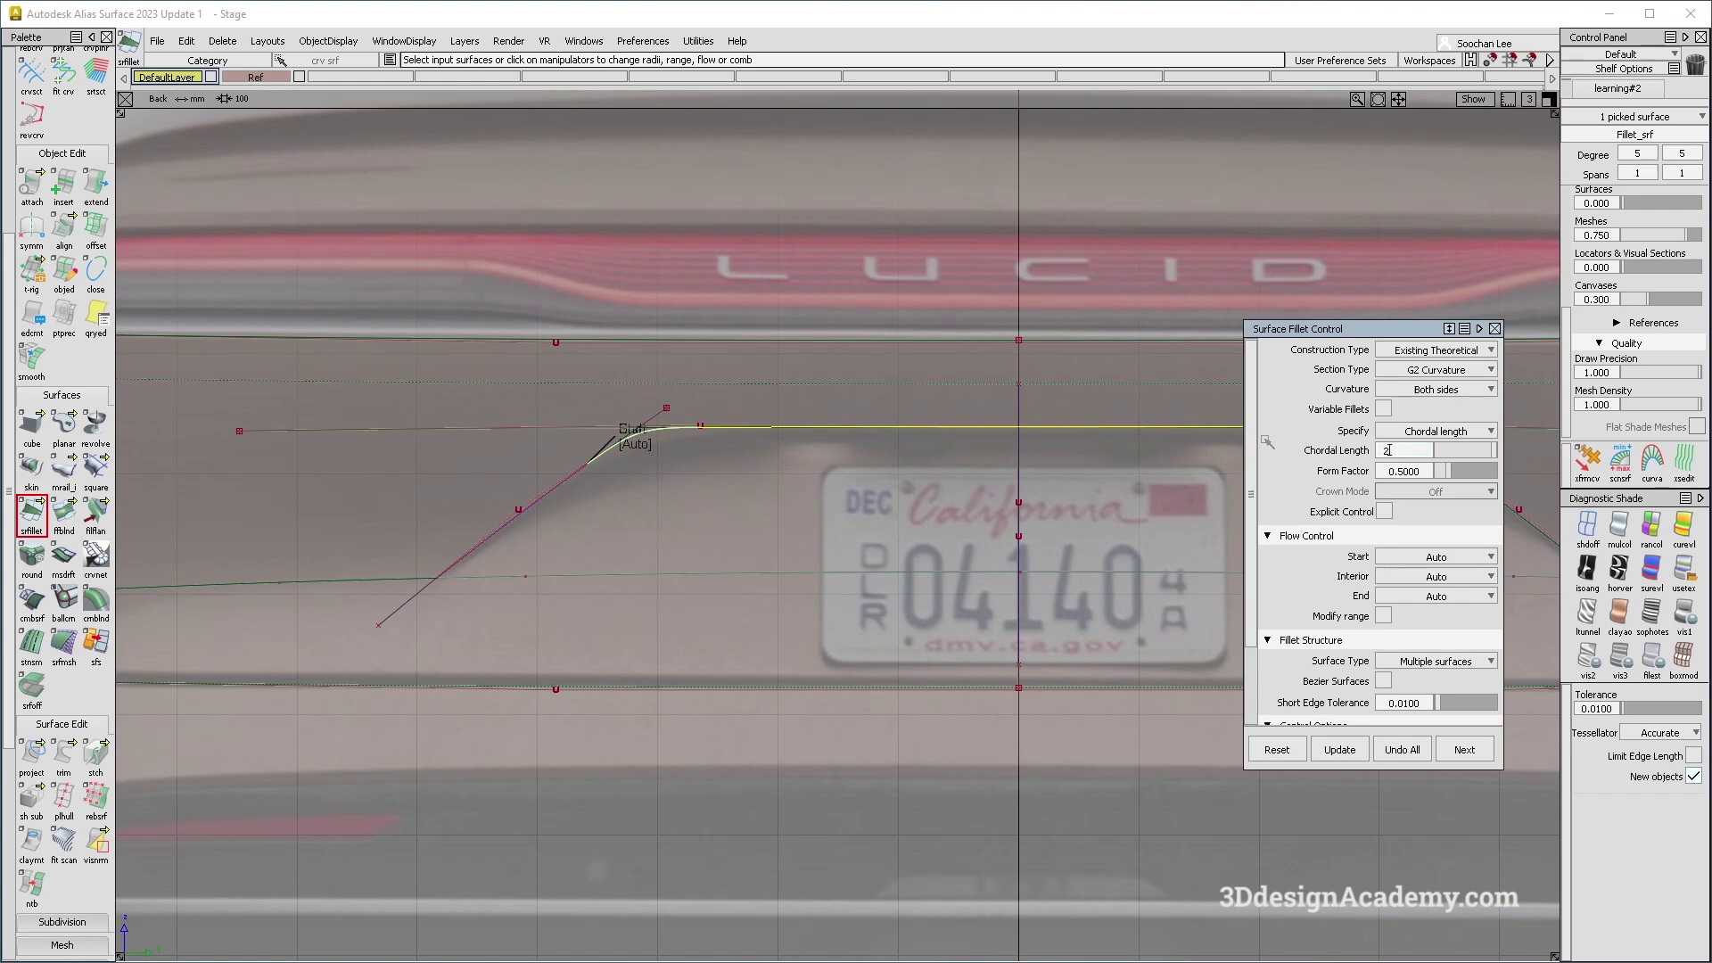
key(Return)
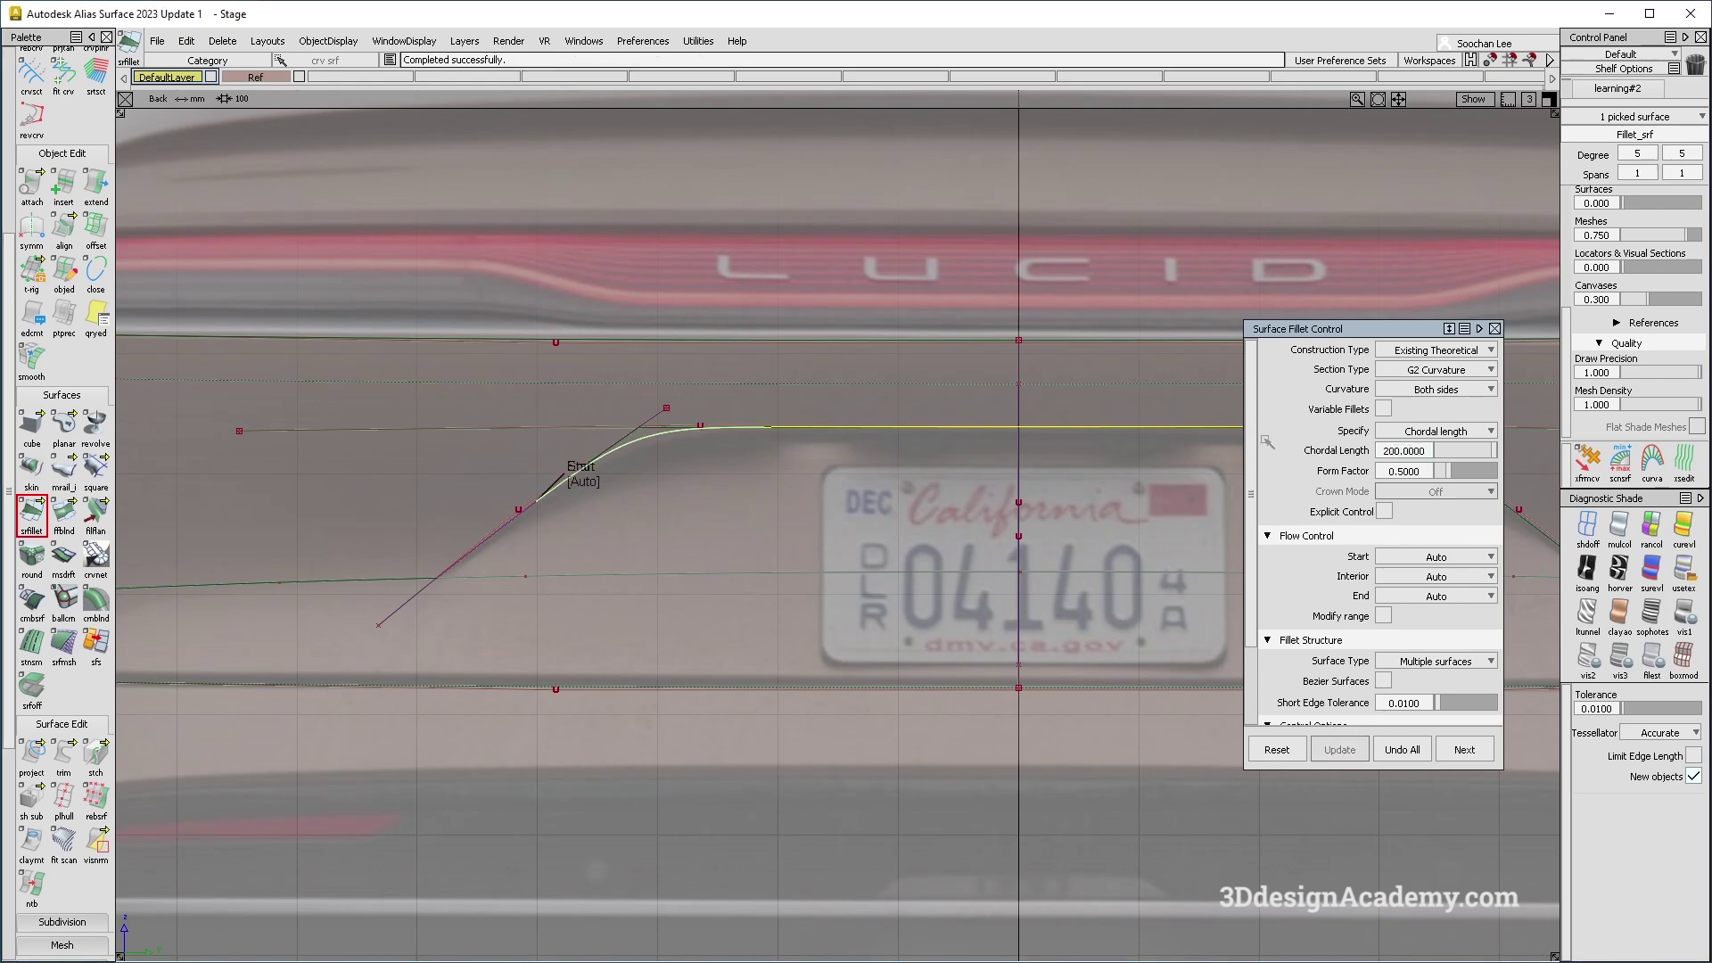
click(1426, 450)
text(300)
key(Return)
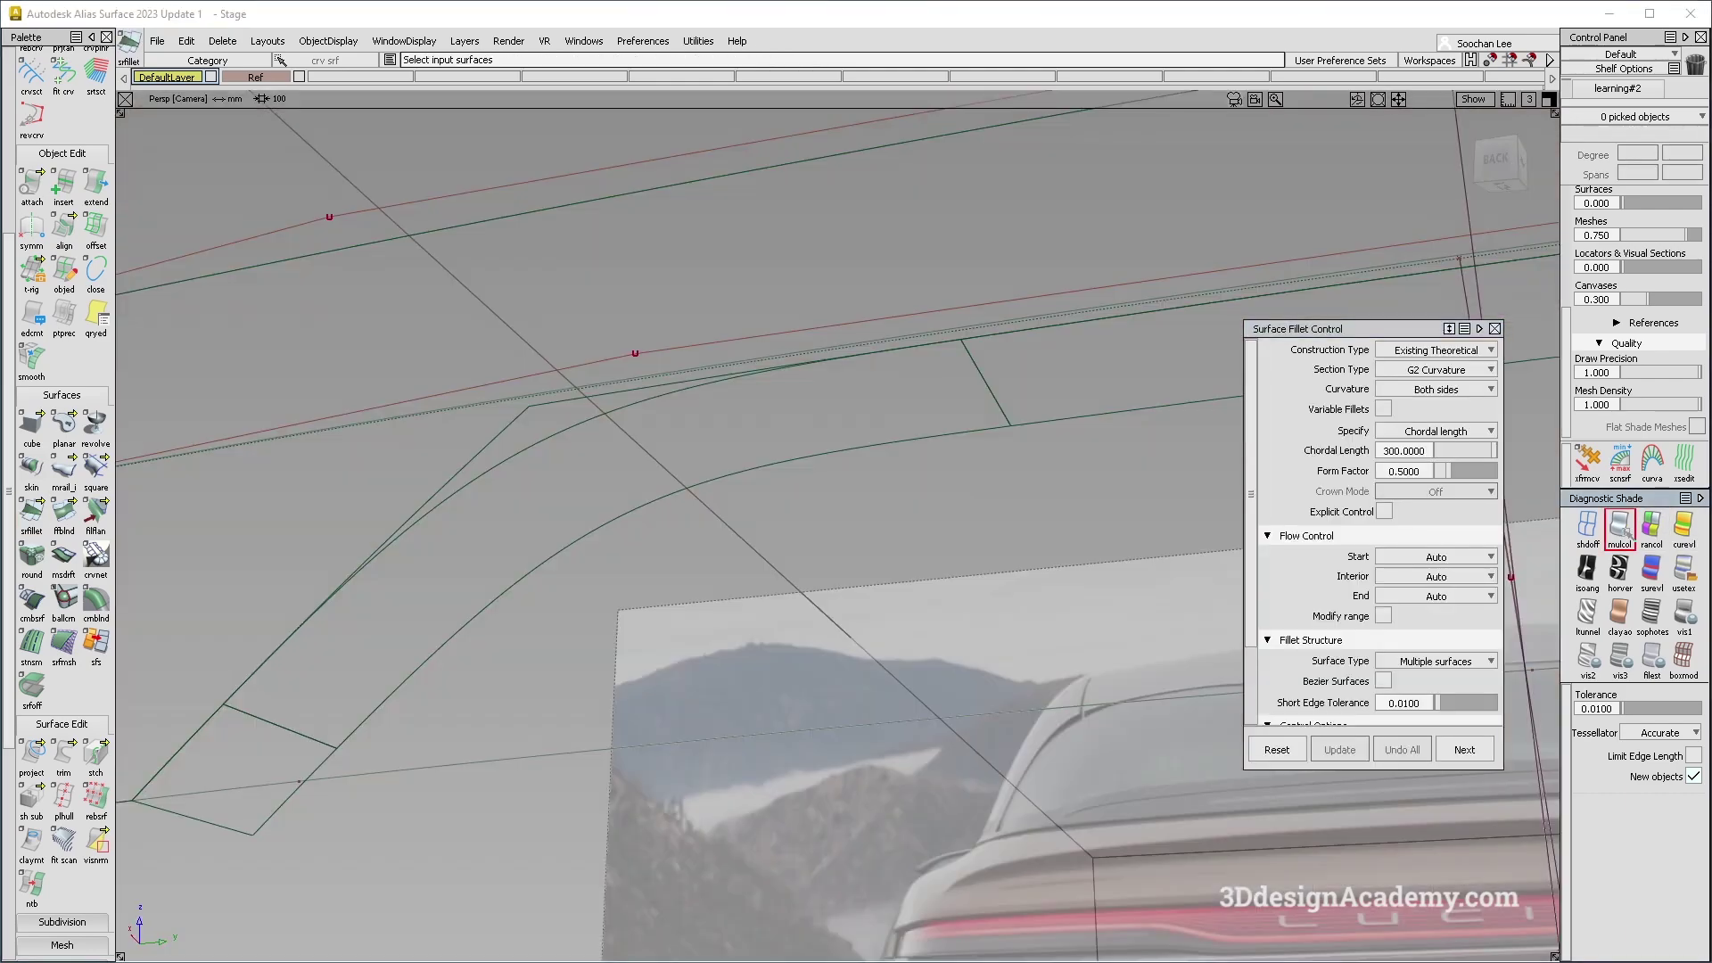
Pick the rear, draft and fillet surfaces and delete their construction history.
alt+shift+right_drag(803, 505, 654, 505)
mouse_move(653, 505)
alt+shift+mouse_down()
mouse_move(485, 485)
mouse_move(736, 528)
alt+shift+mouse_up()
alt+shift+right_drag(736, 528, 633, 528)
ctrl+shift+drag(819, 408, 571, 586)
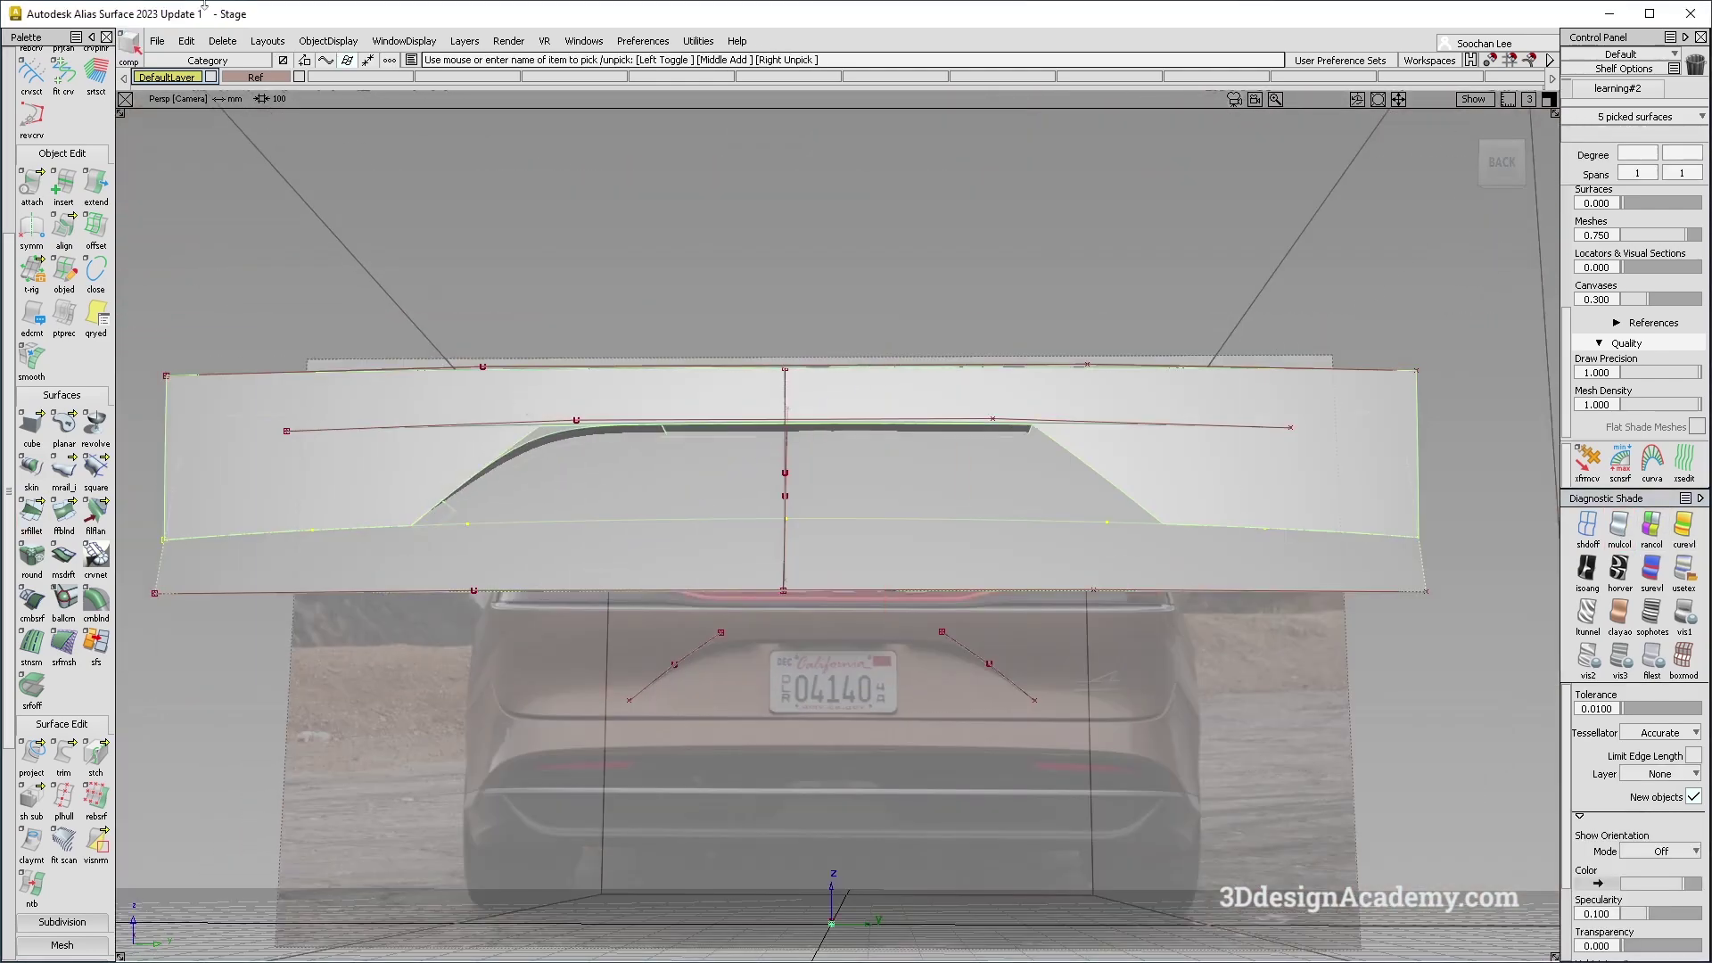
click(230, 41)
click(242, 84)
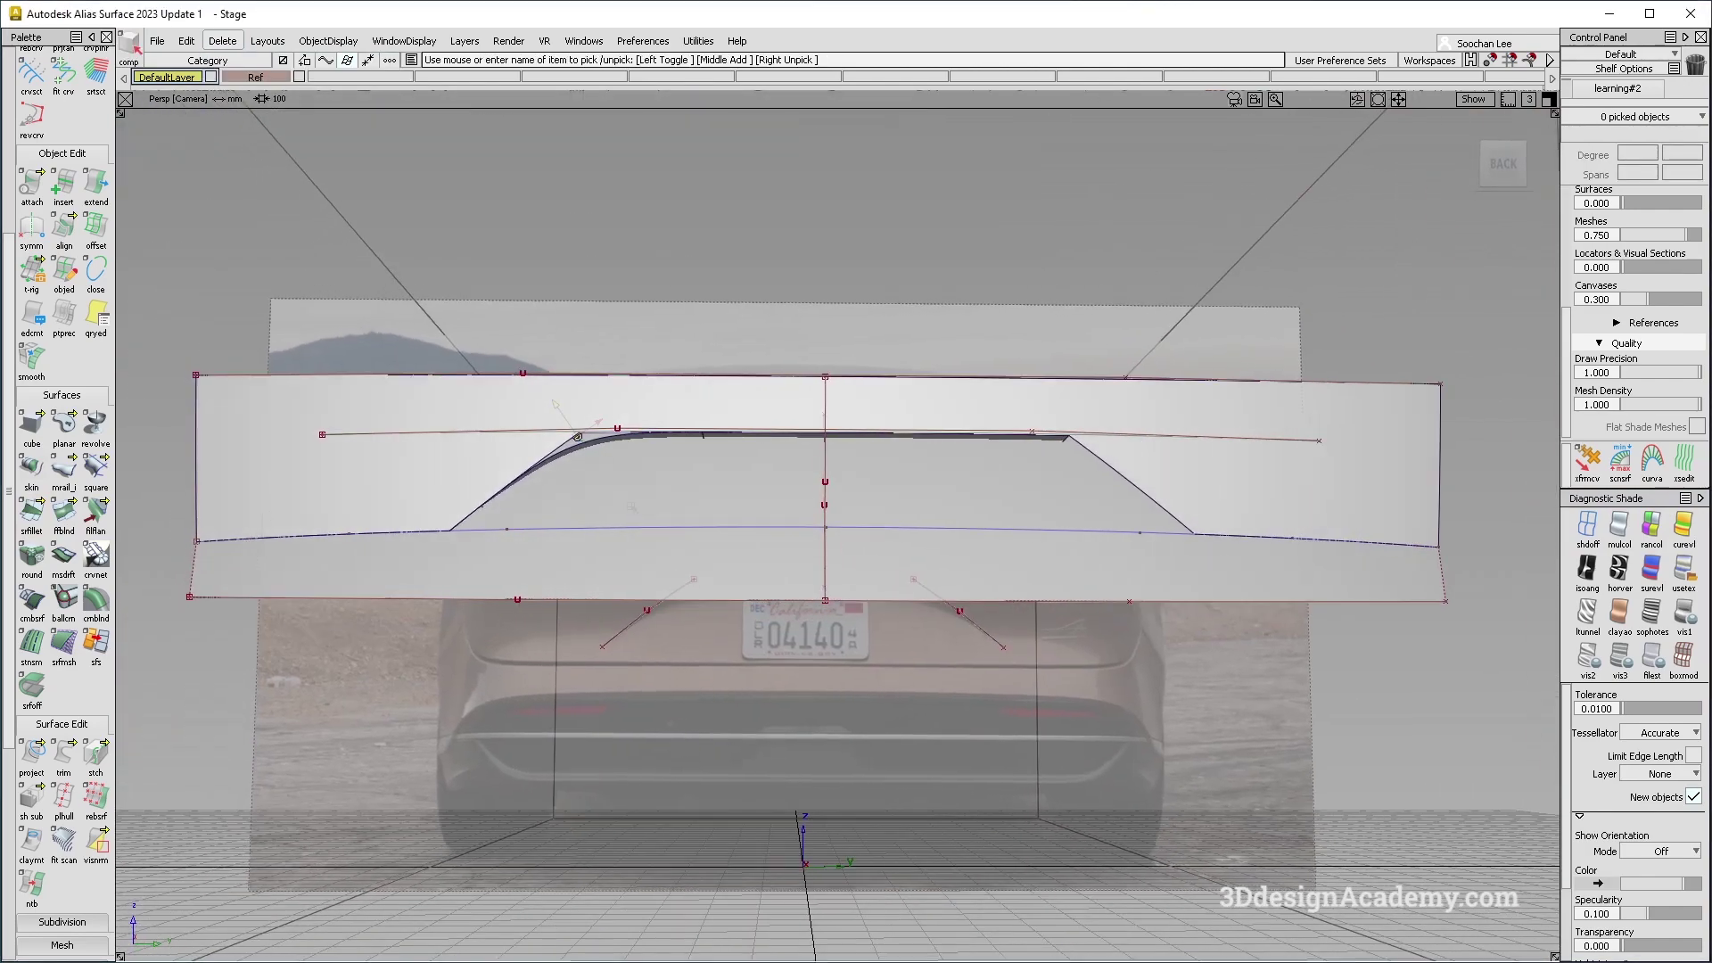
Untrim the upper rear surface around the recess and delete its old curves-on-surface.
alt+shift+right_drag(631, 507, 578, 496)
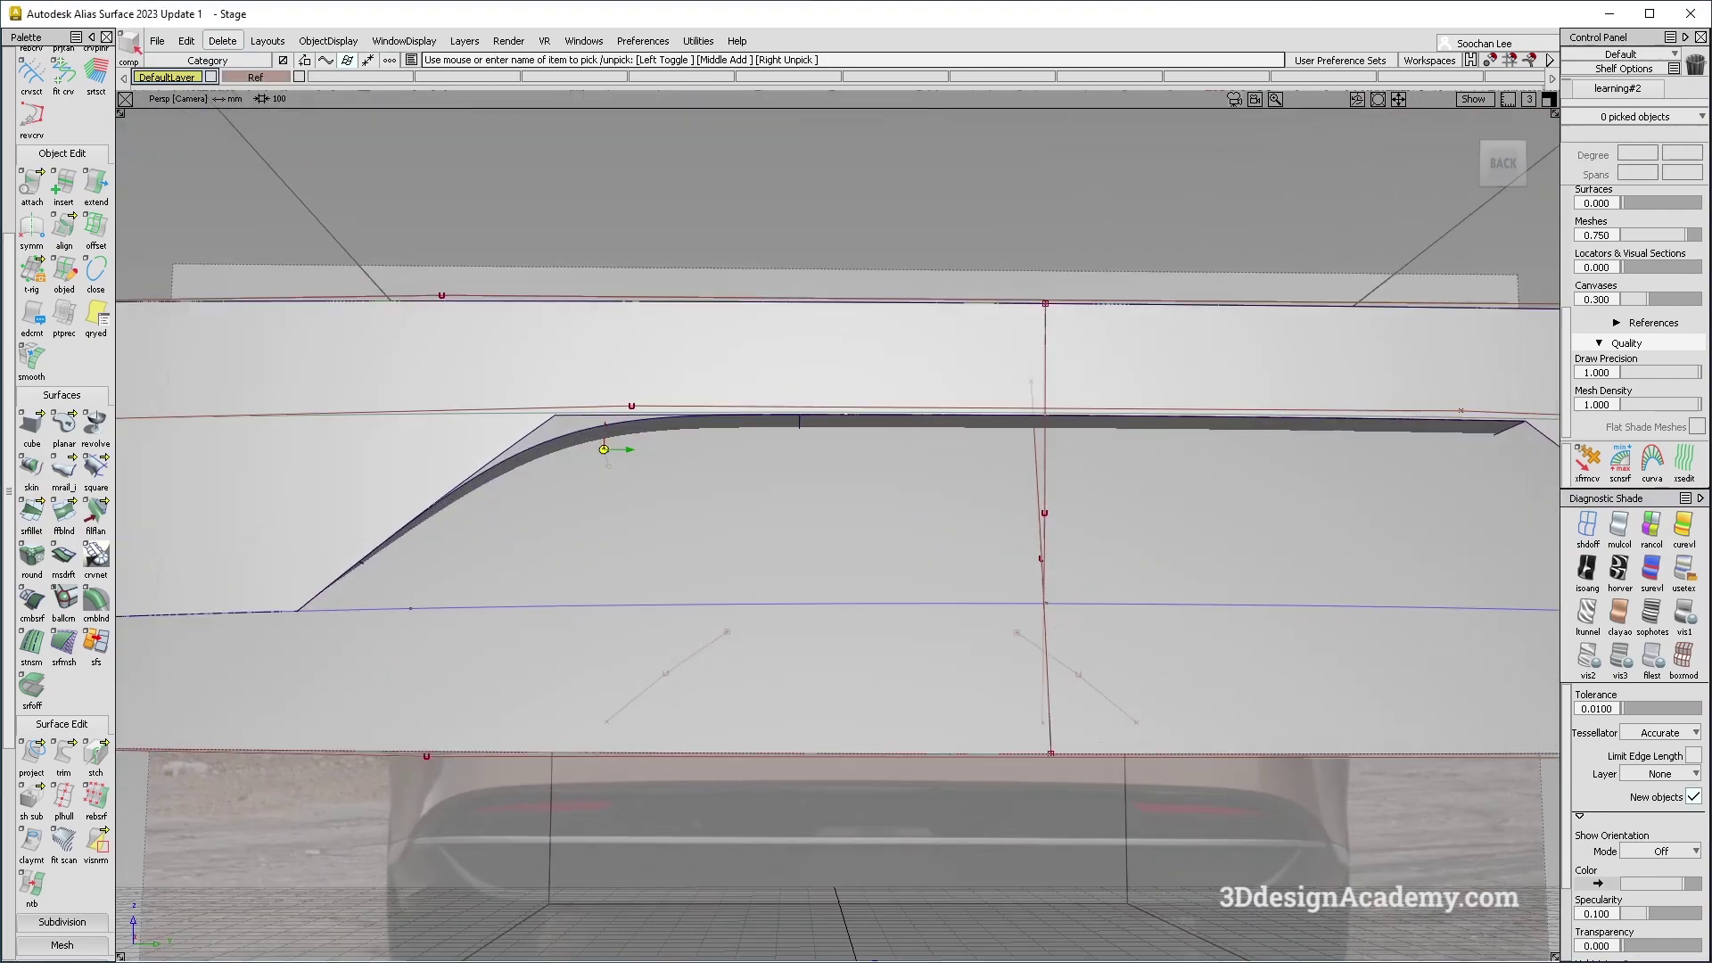
alt+shift+drag(578, 496, 554, 429)
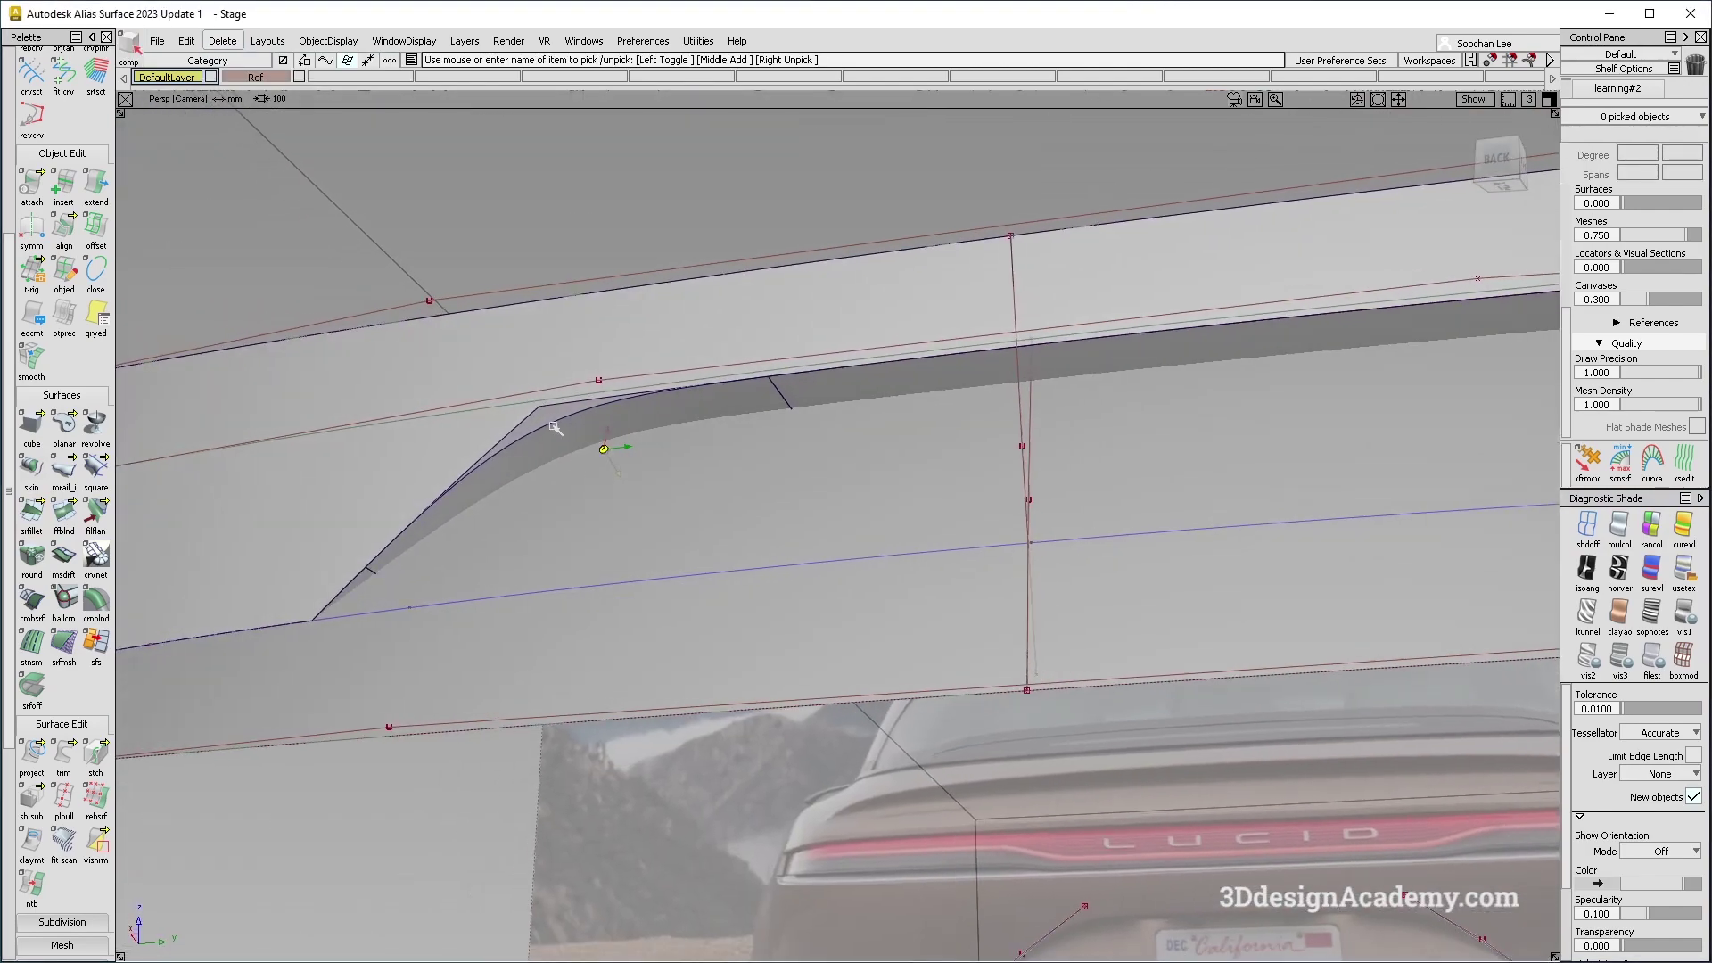
click(374, 471)
click(134, 758)
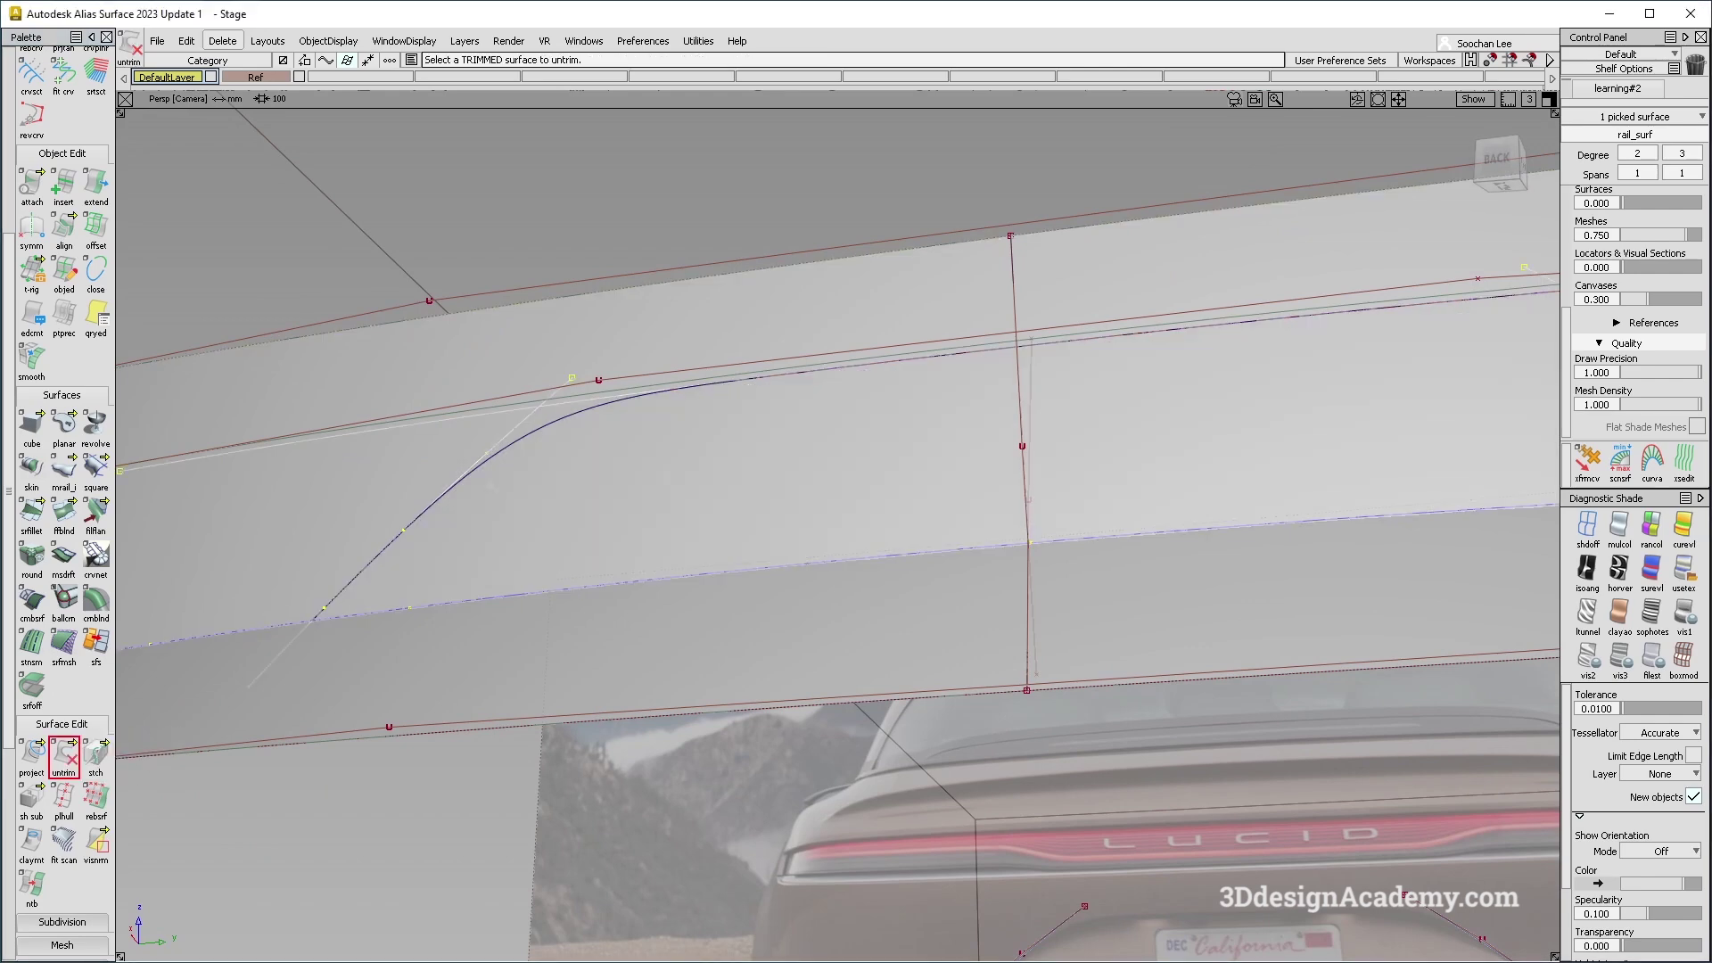
key(Delete)
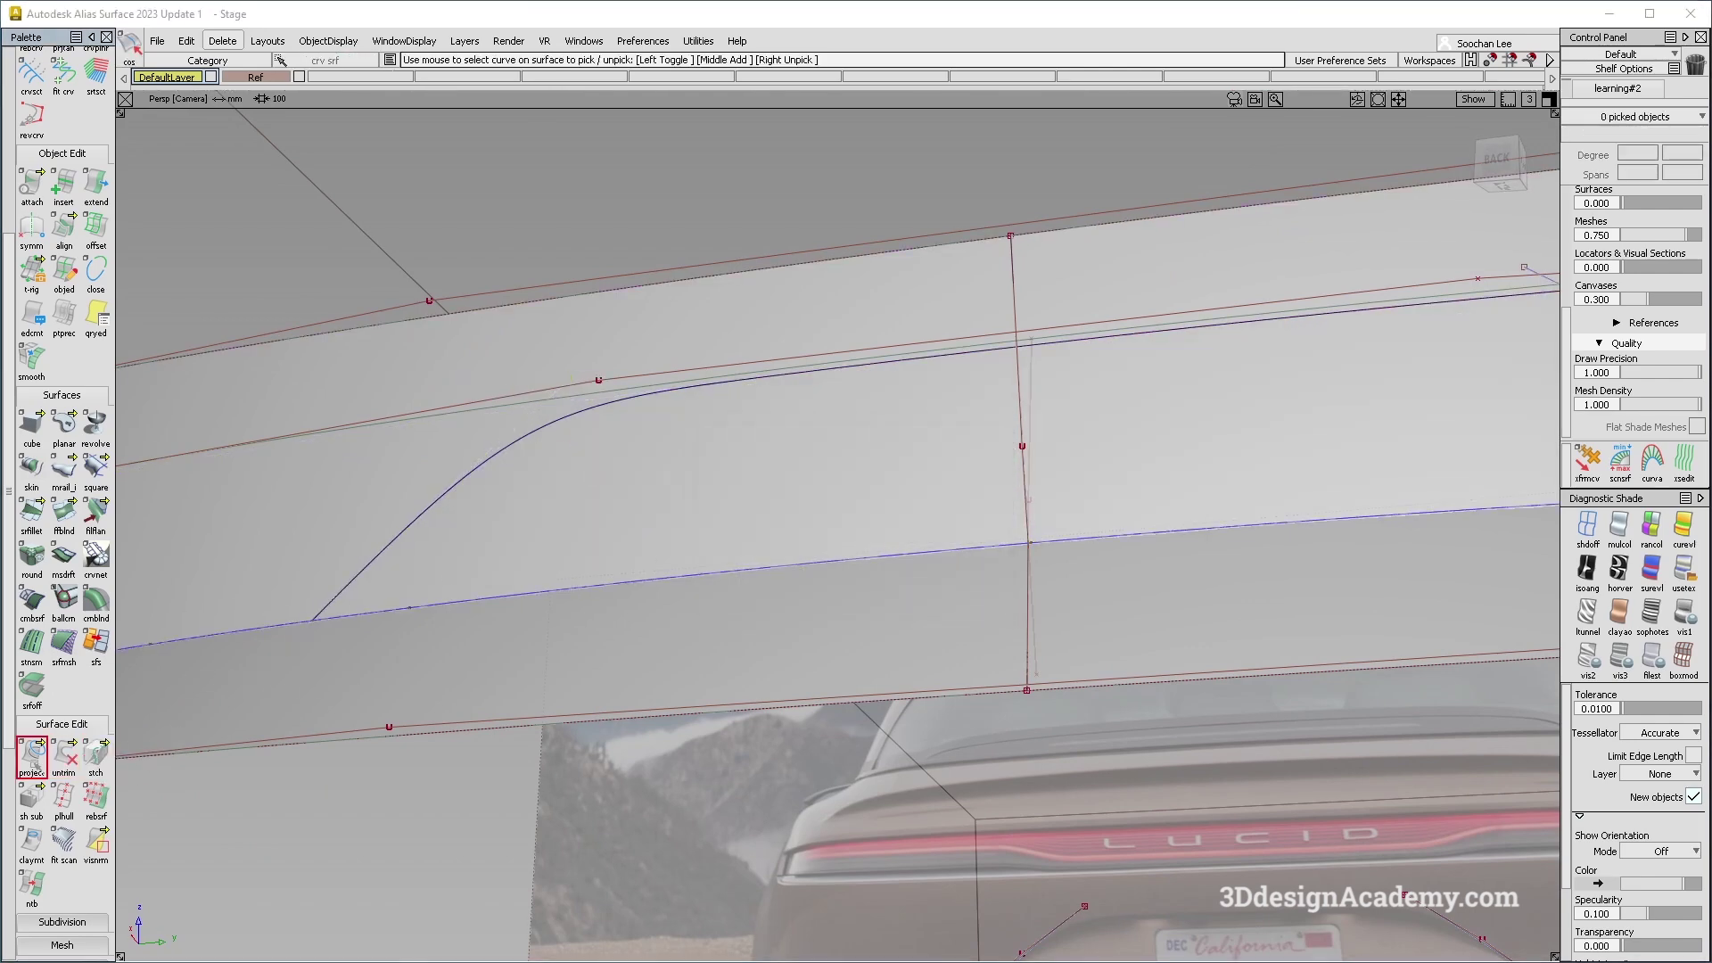
Try projecting the recess's draft and fillet edges onto the upper rear surface along the X vector, and inspect the projected curves.
click(35, 766)
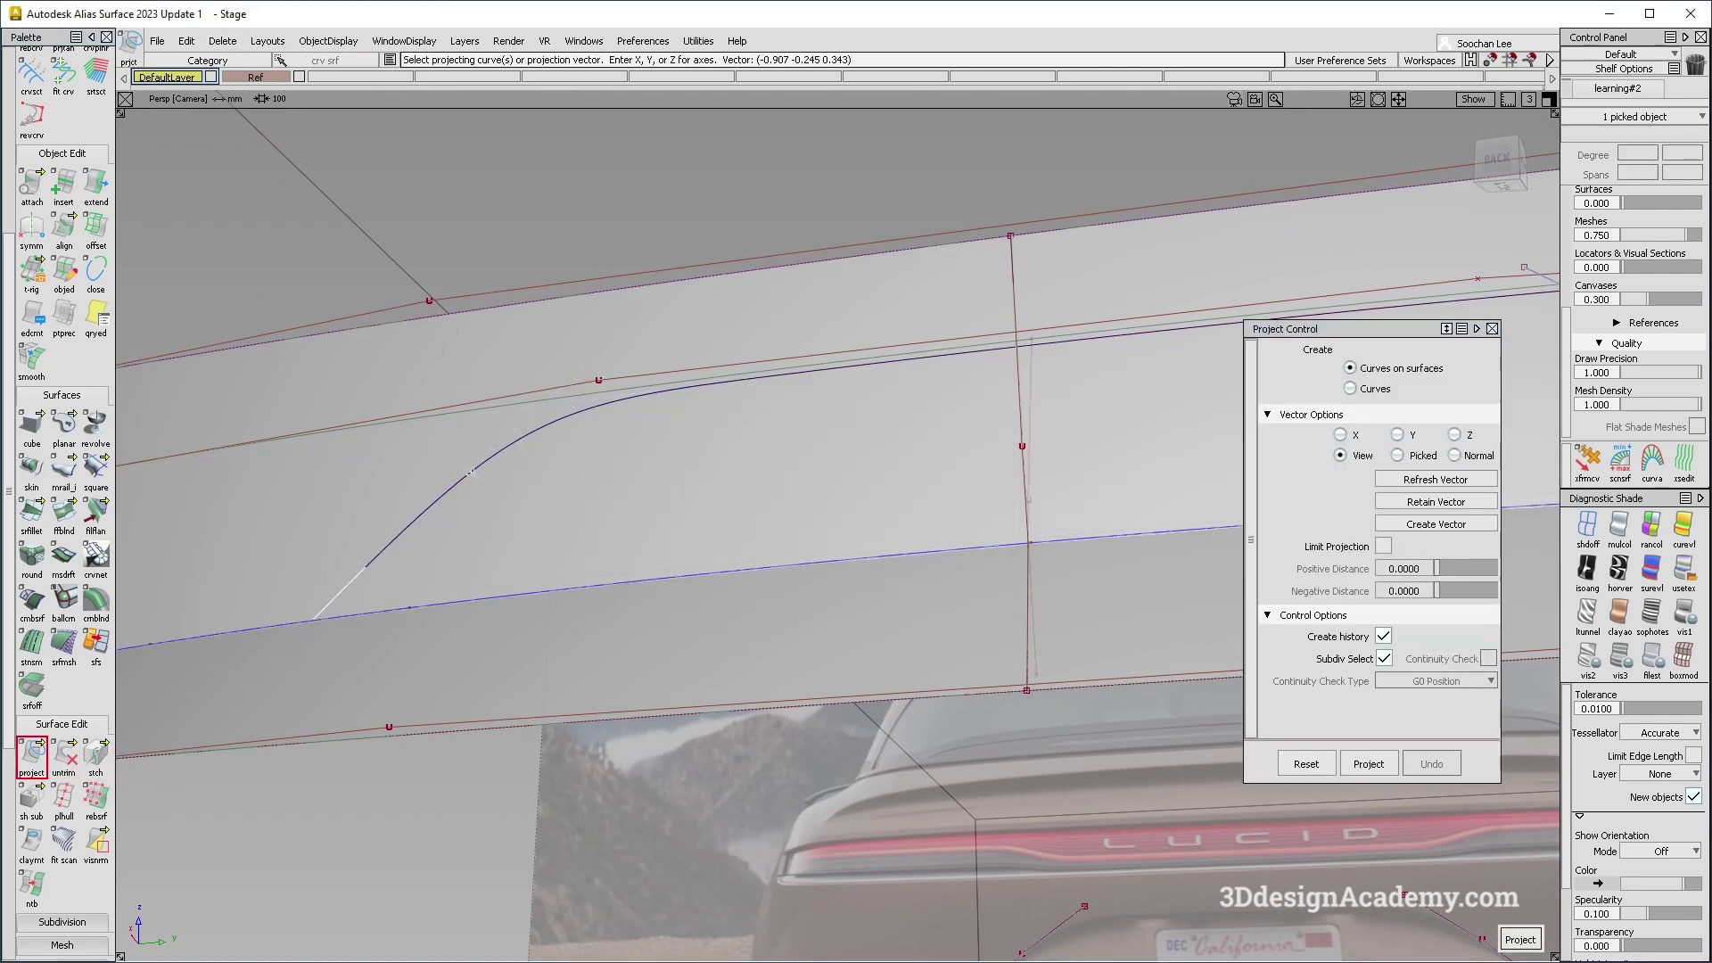
click(1343, 435)
alt+shift+drag(604, 447, 665, 430)
alt+shift+right_drag(558, 400, 774, 399)
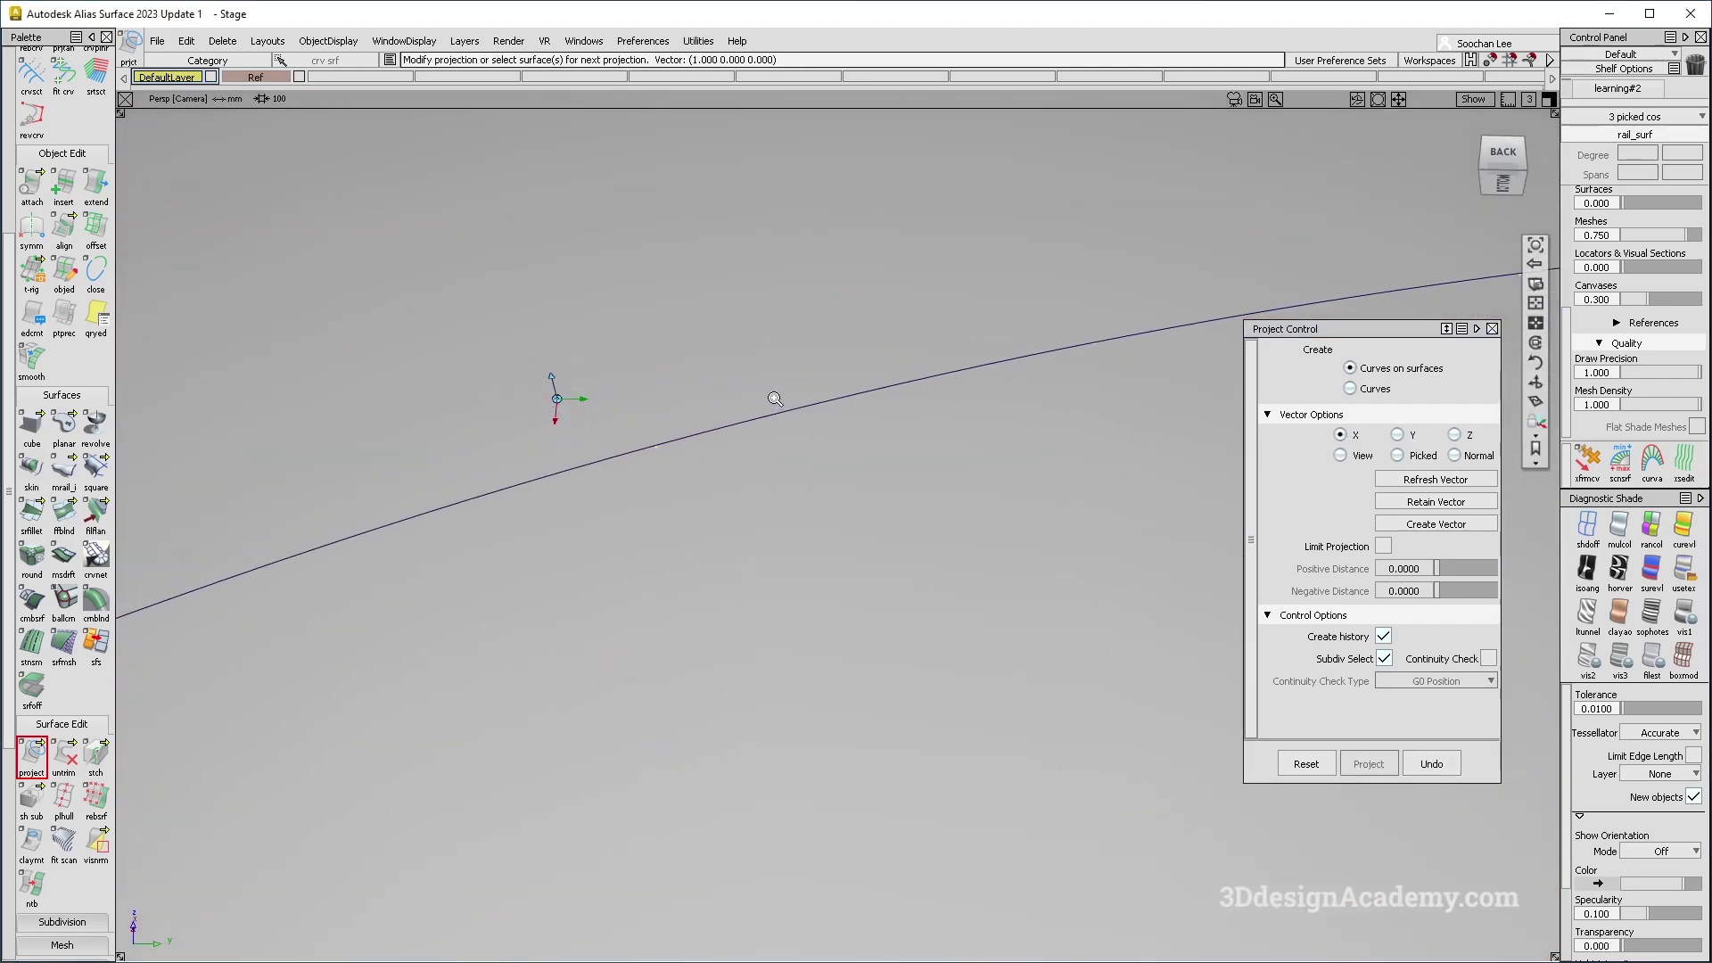
alt+shift+drag(775, 544, 755, 382)
alt+shift+right_drag(806, 446, 879, 405)
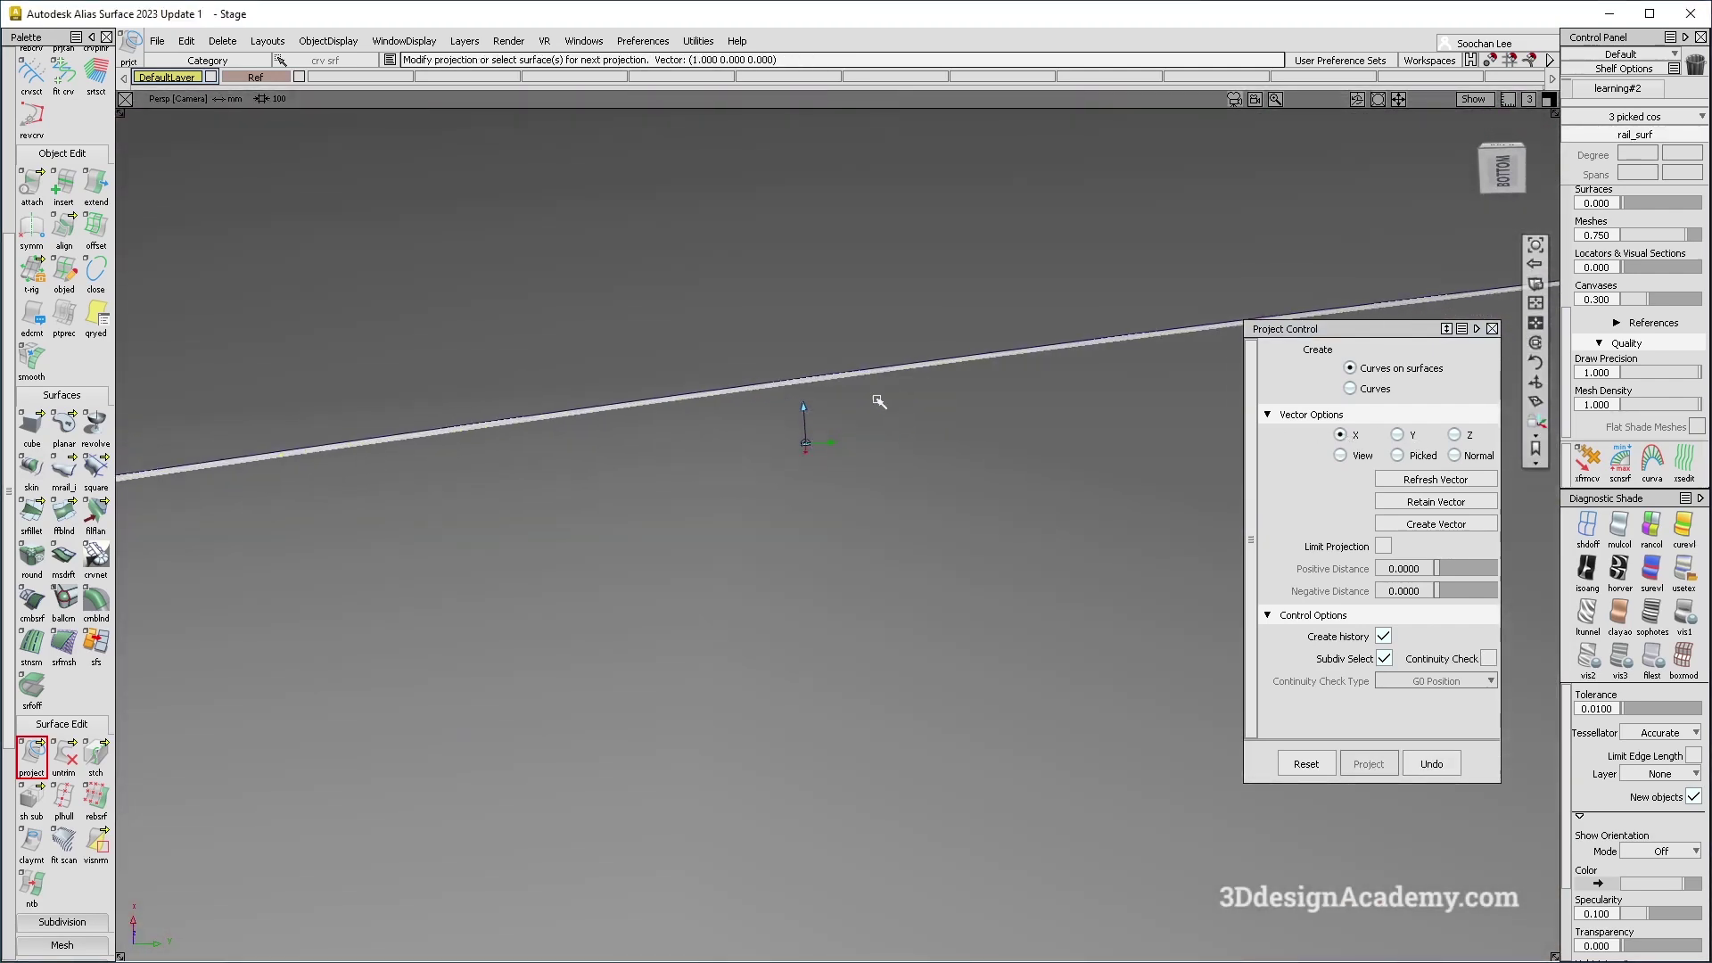
Delete the curves just projected onto the upper rear surface.
alt+shift+drag(799, 383, 937, 473)
alt+shift+right_drag(936, 472, 843, 464)
mouse_move(987, 517)
ctrl+shift+mouse_down()
mouse_move(864, 384)
mouse_move(767, 437)
ctrl+shift+mouse_up()
click(864, 385)
key(Delete)
key(Return)
Extend the corner fillet surface slightly outward through the upper rear surface and intersect the two.
click(95, 186)
alt+shift+drag(878, 535, 776, 441)
alt+shift+right_drag(776, 441, 749, 453)
alt+shift+drag(749, 453, 776, 467)
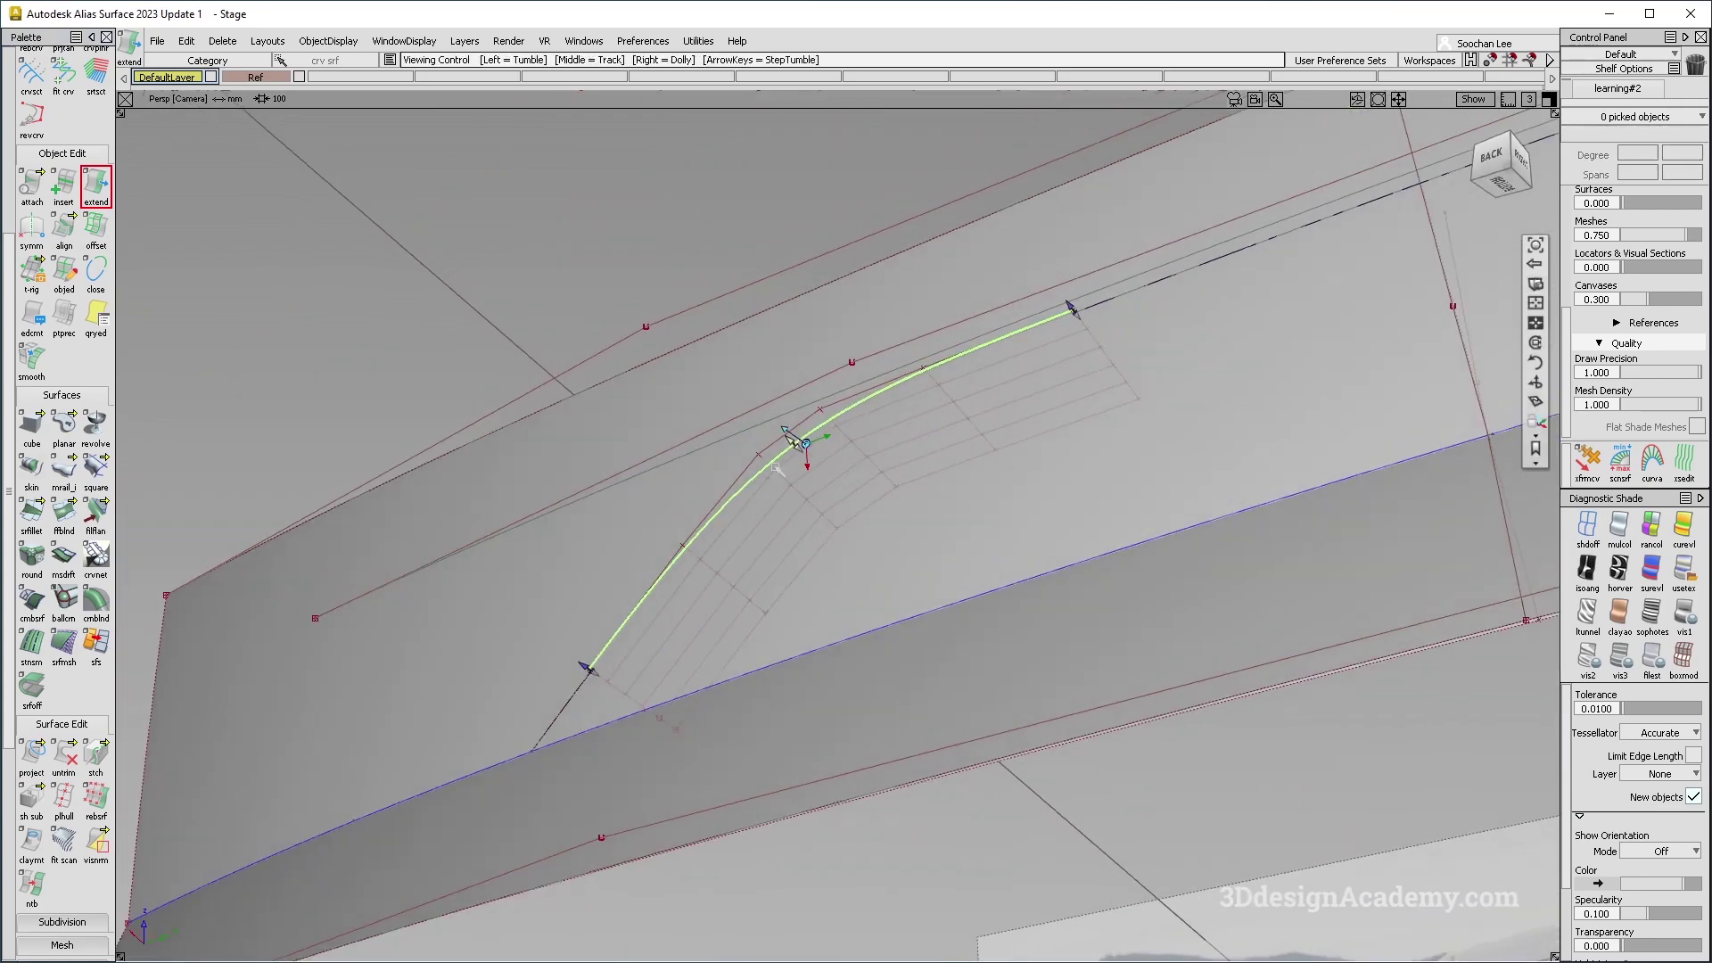
drag(33, 756, 64, 758)
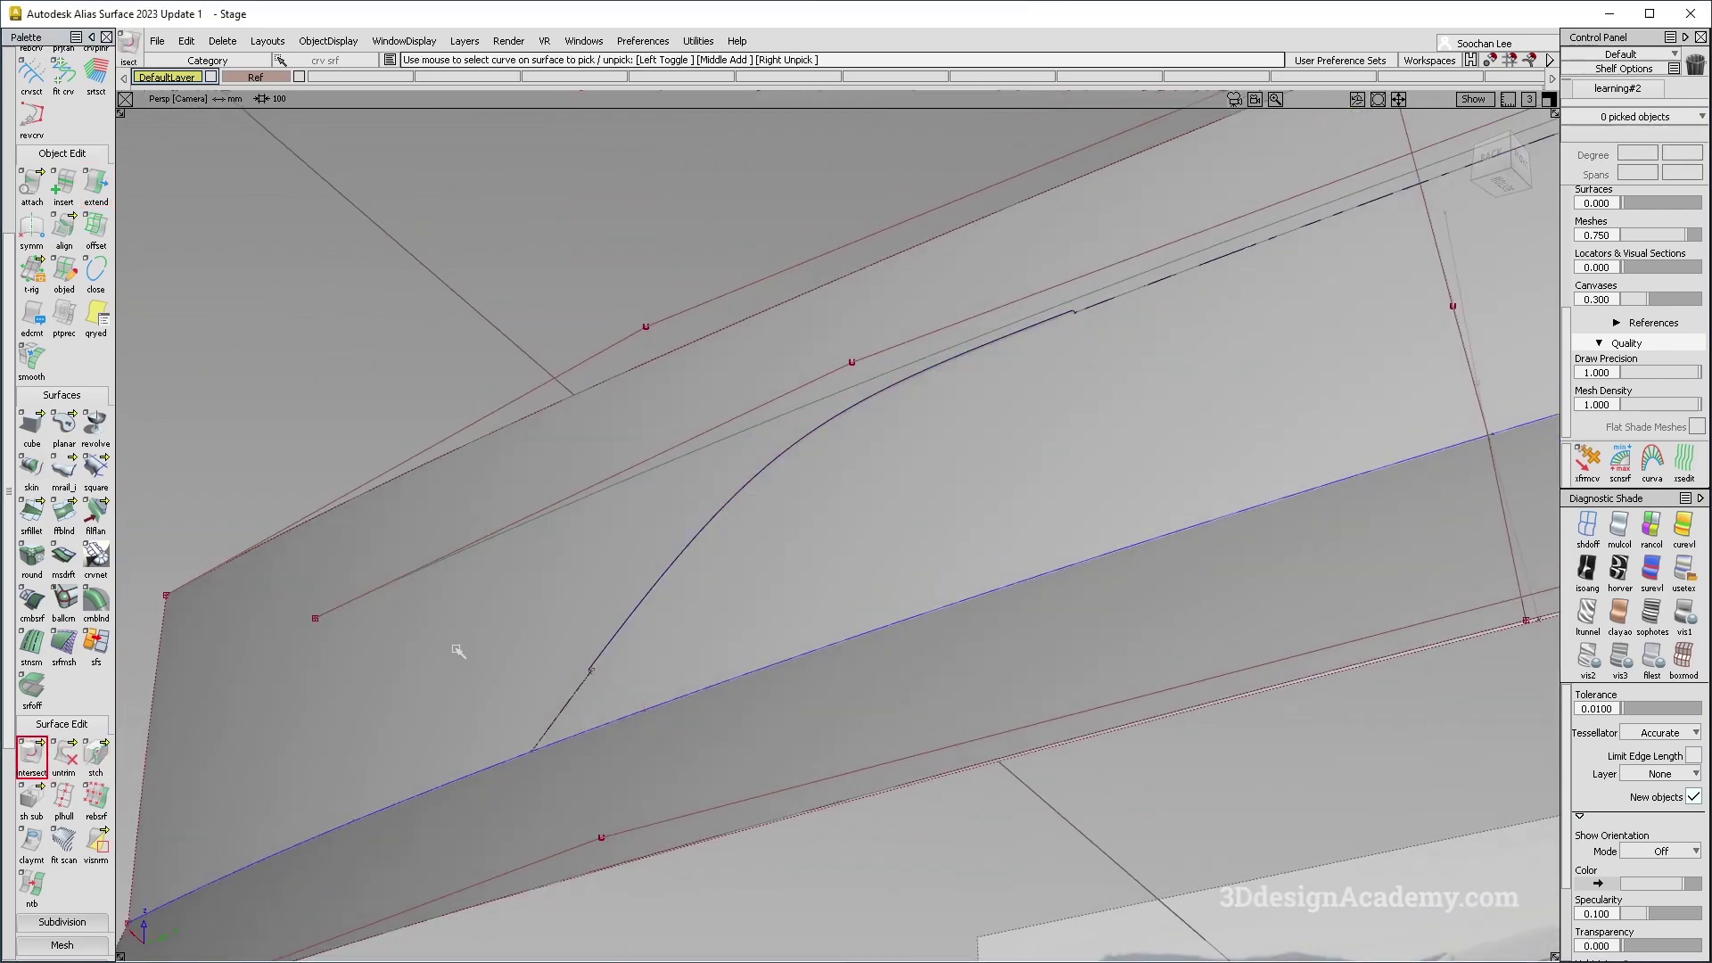
click(832, 422)
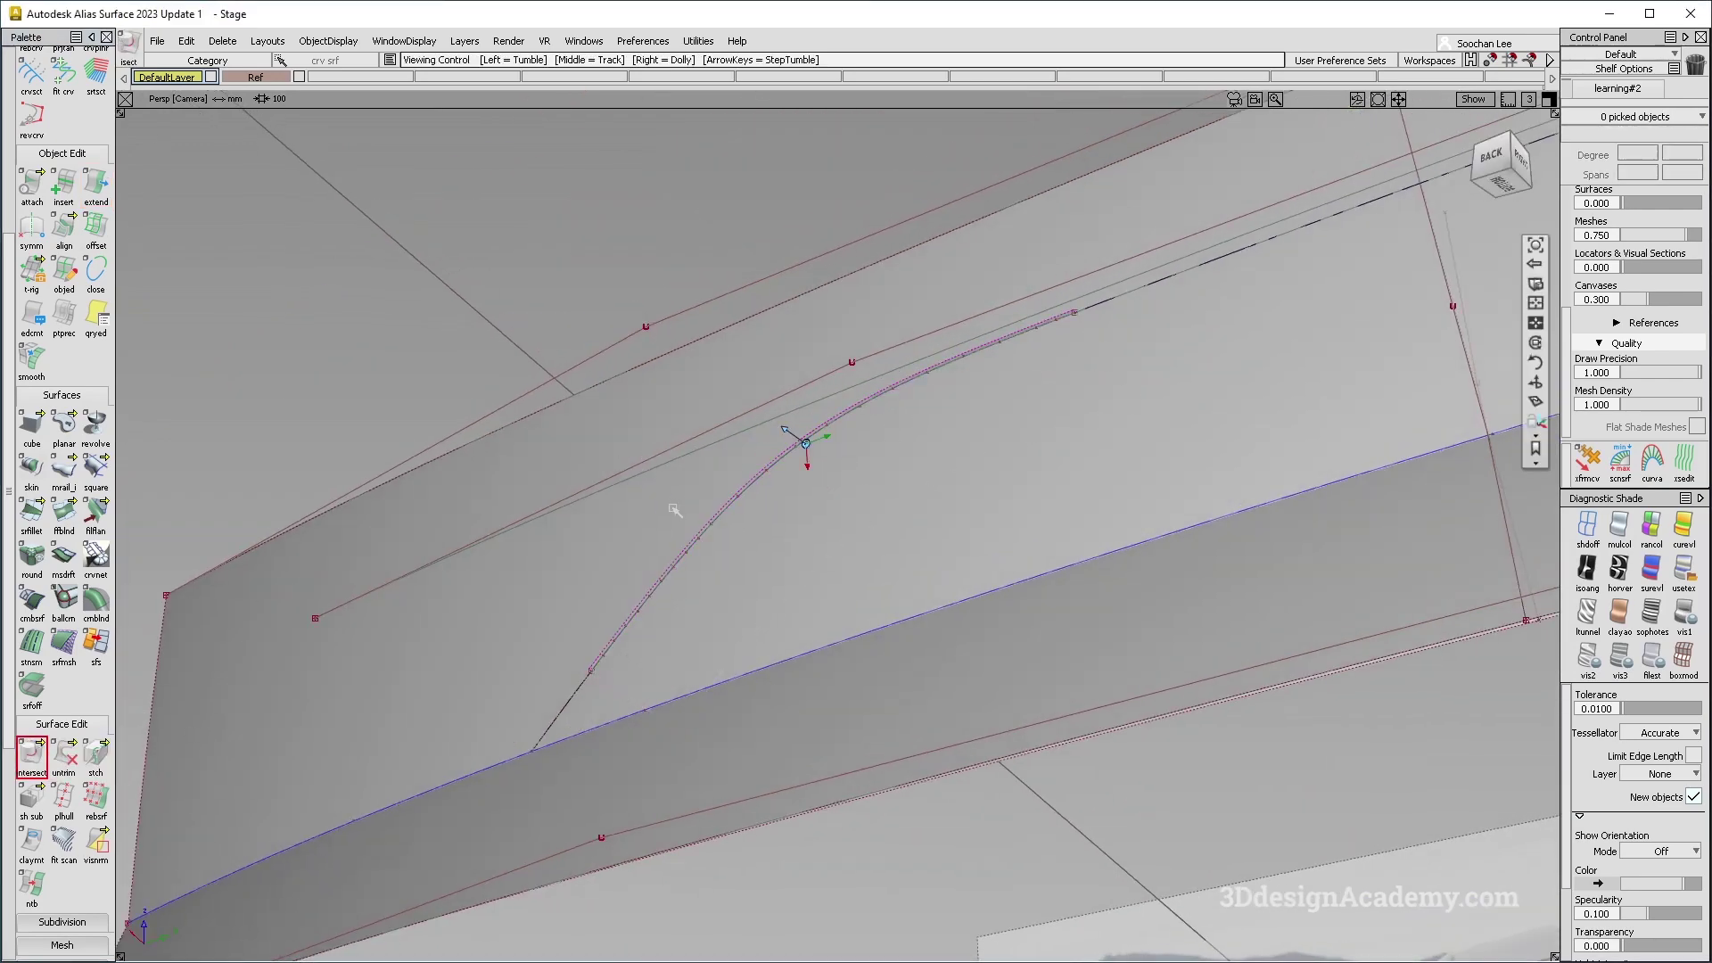
Trim the recess opening out of the upper rear surface along its filleted corner outline, keeping the outer region.
alt+shift+drag(675, 510, 840, 615)
click(63, 756)
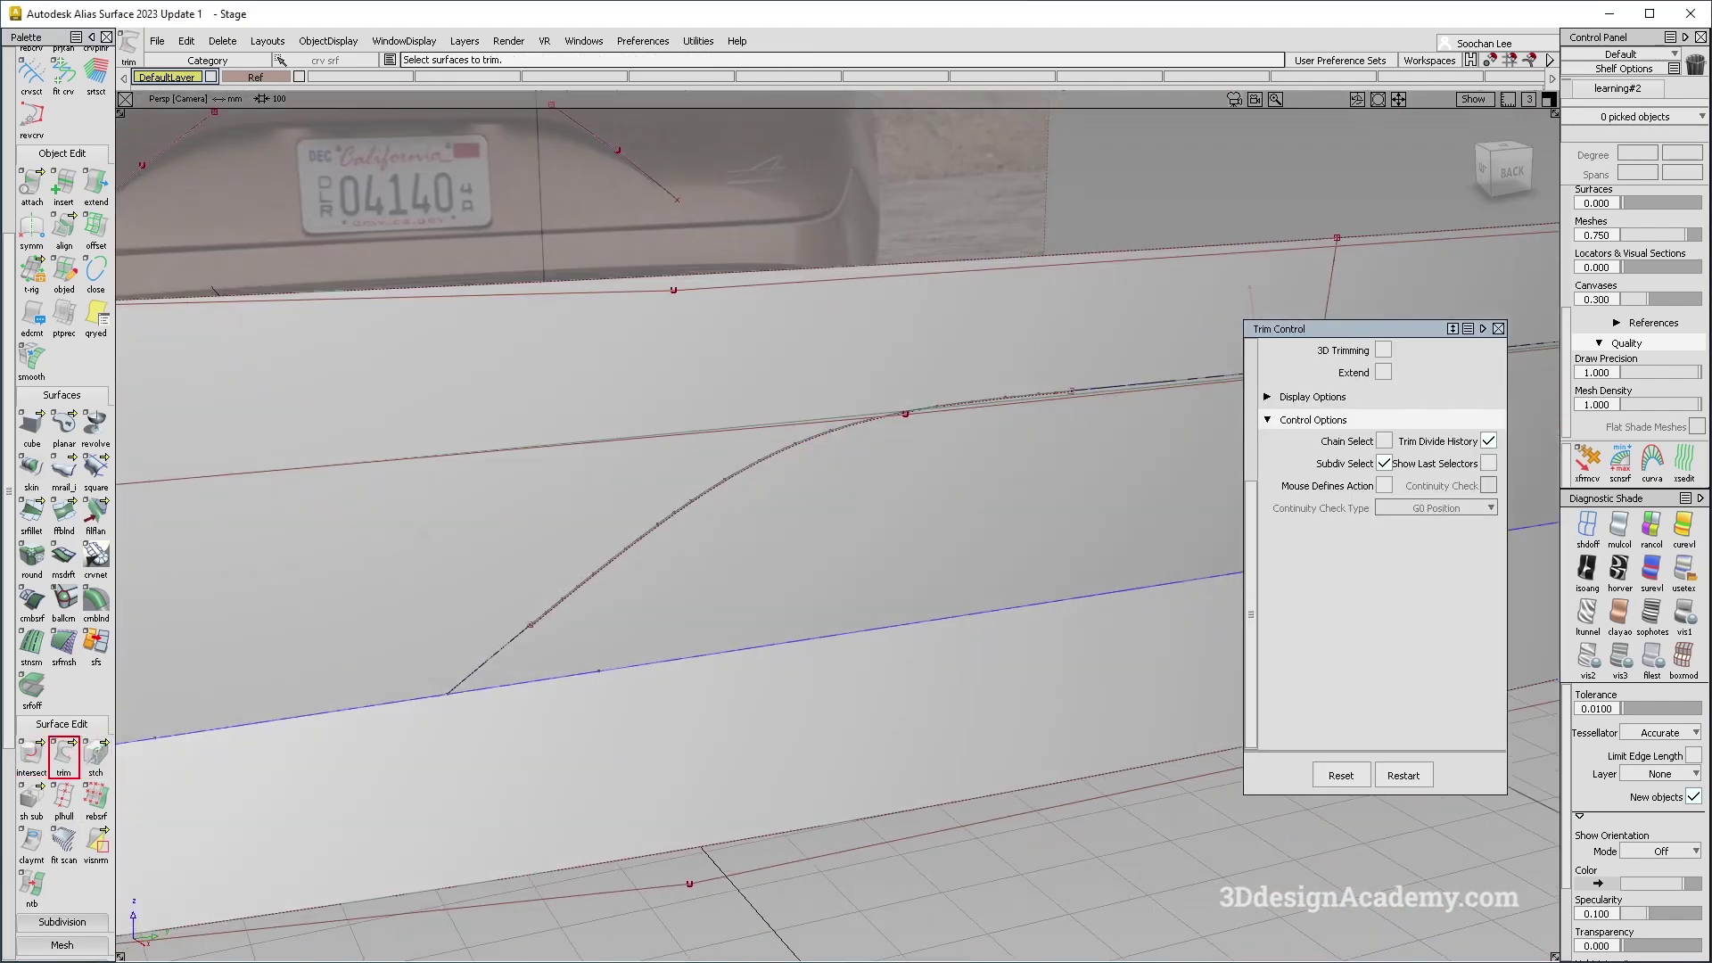
click(440, 562)
click(1421, 937)
alt+shift+drag(763, 573, 635, 385)
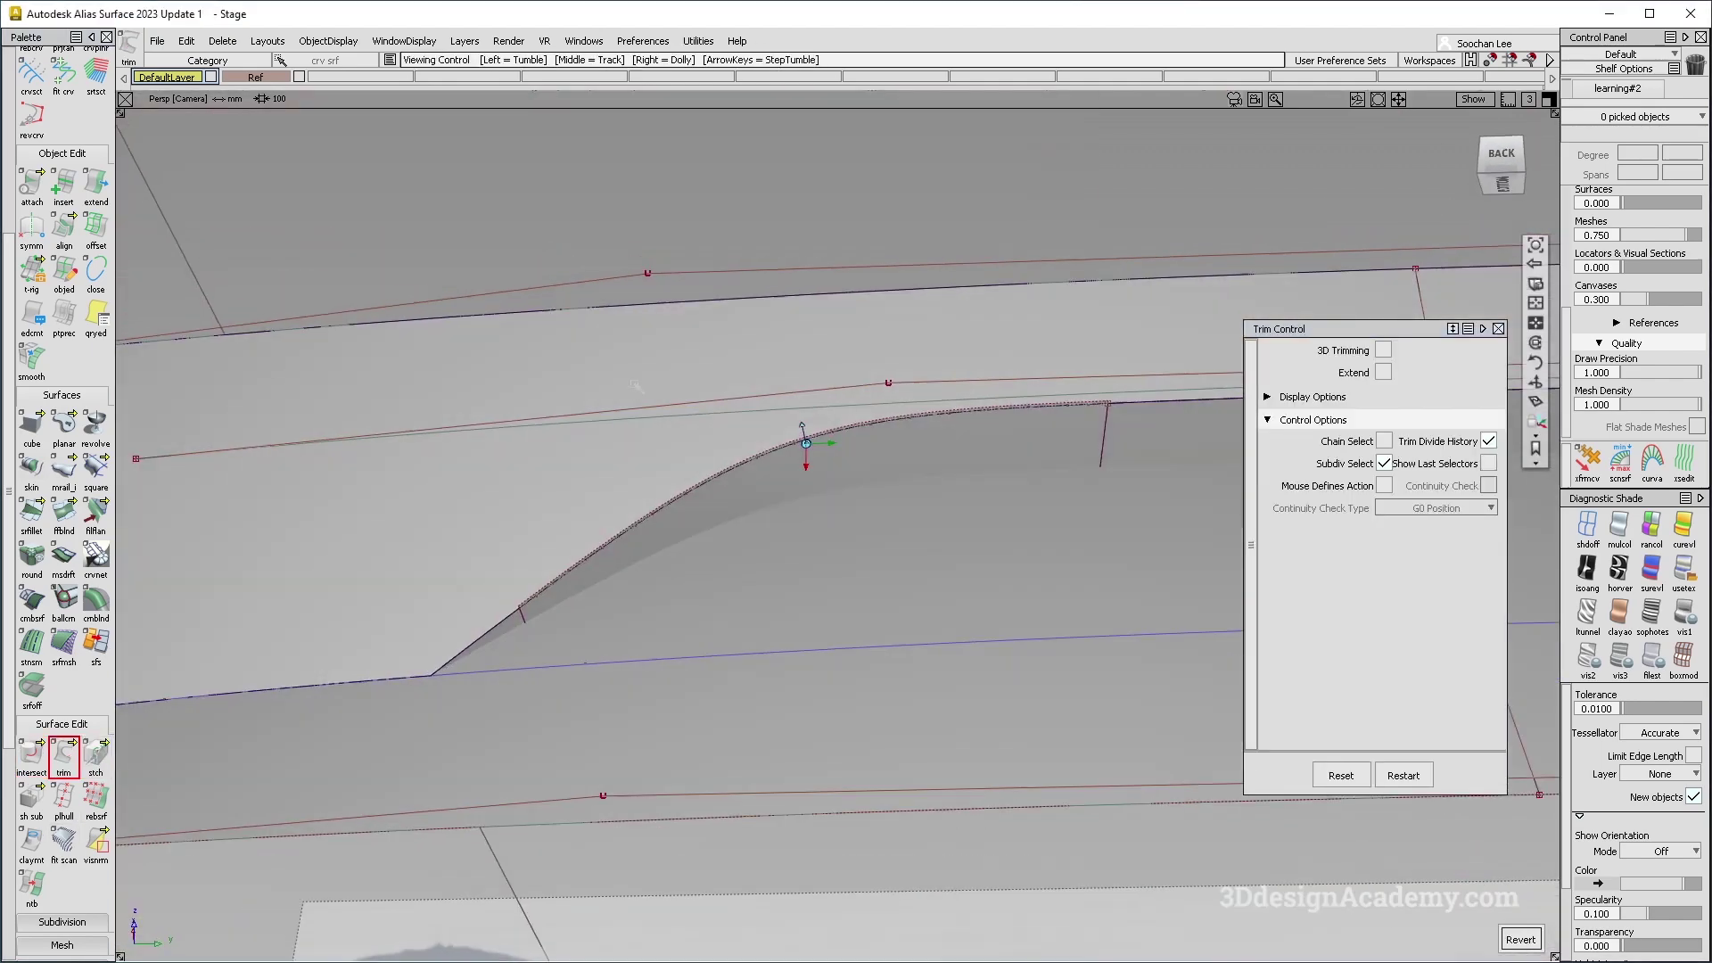
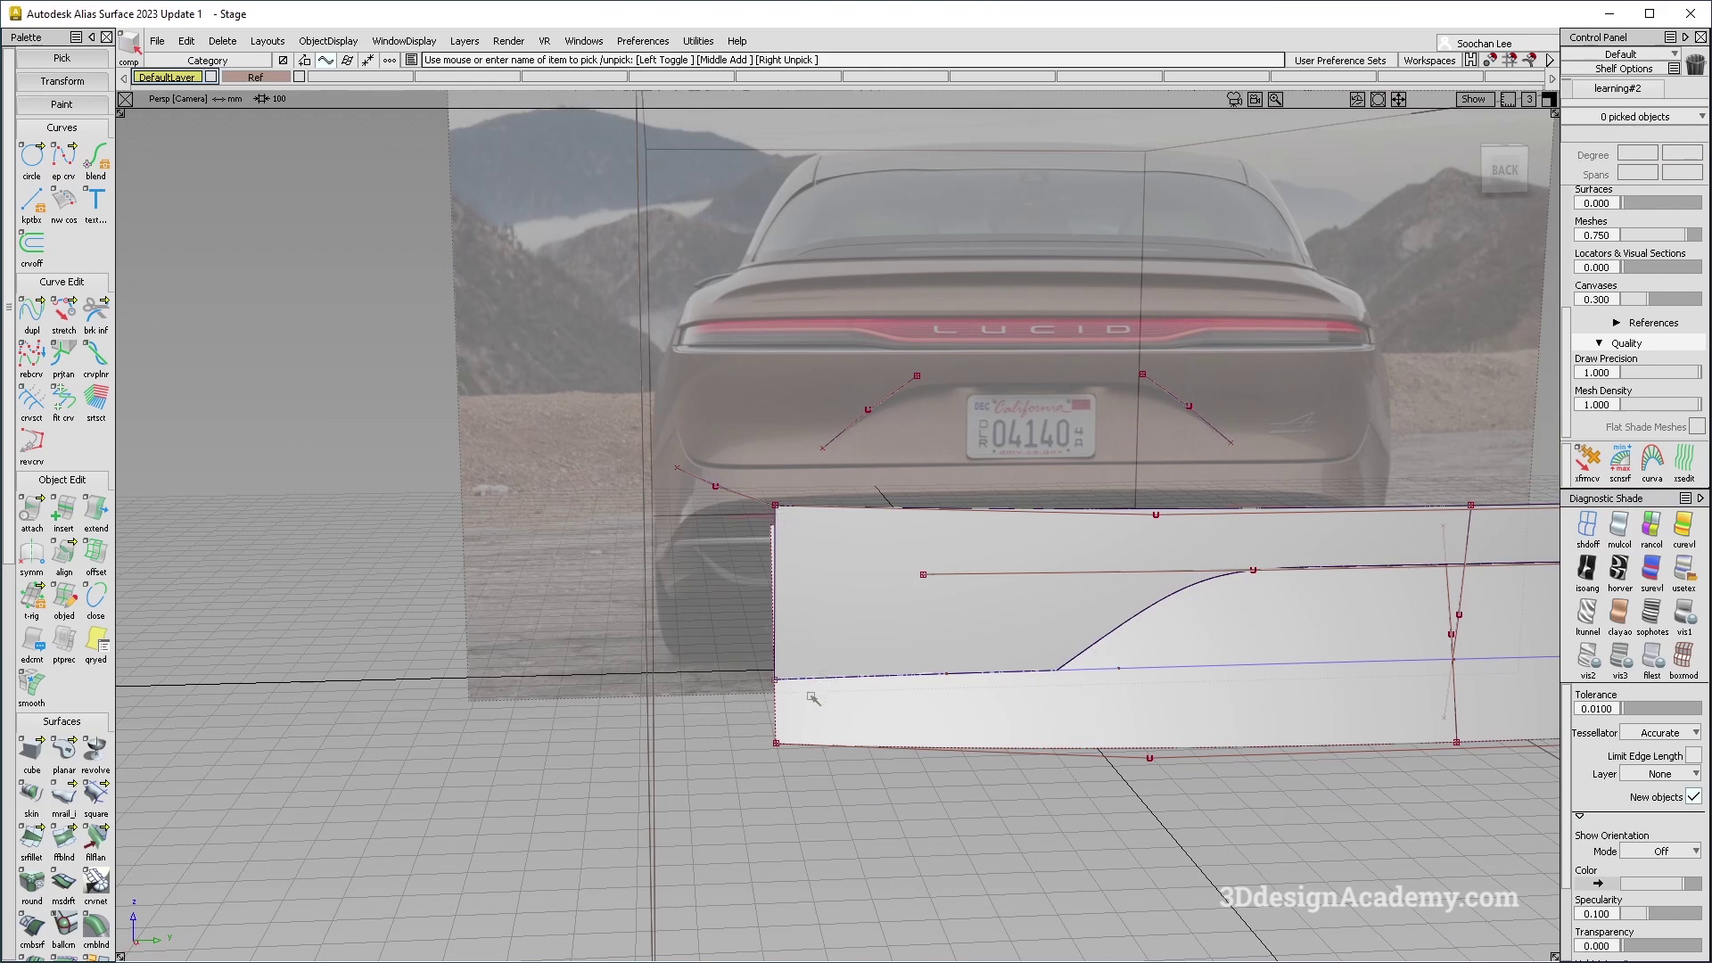
Draw a degree 2 edit-point curve from the upper rear surface's left top corner down to its lower edge.
click(63, 156)
click(775, 506)
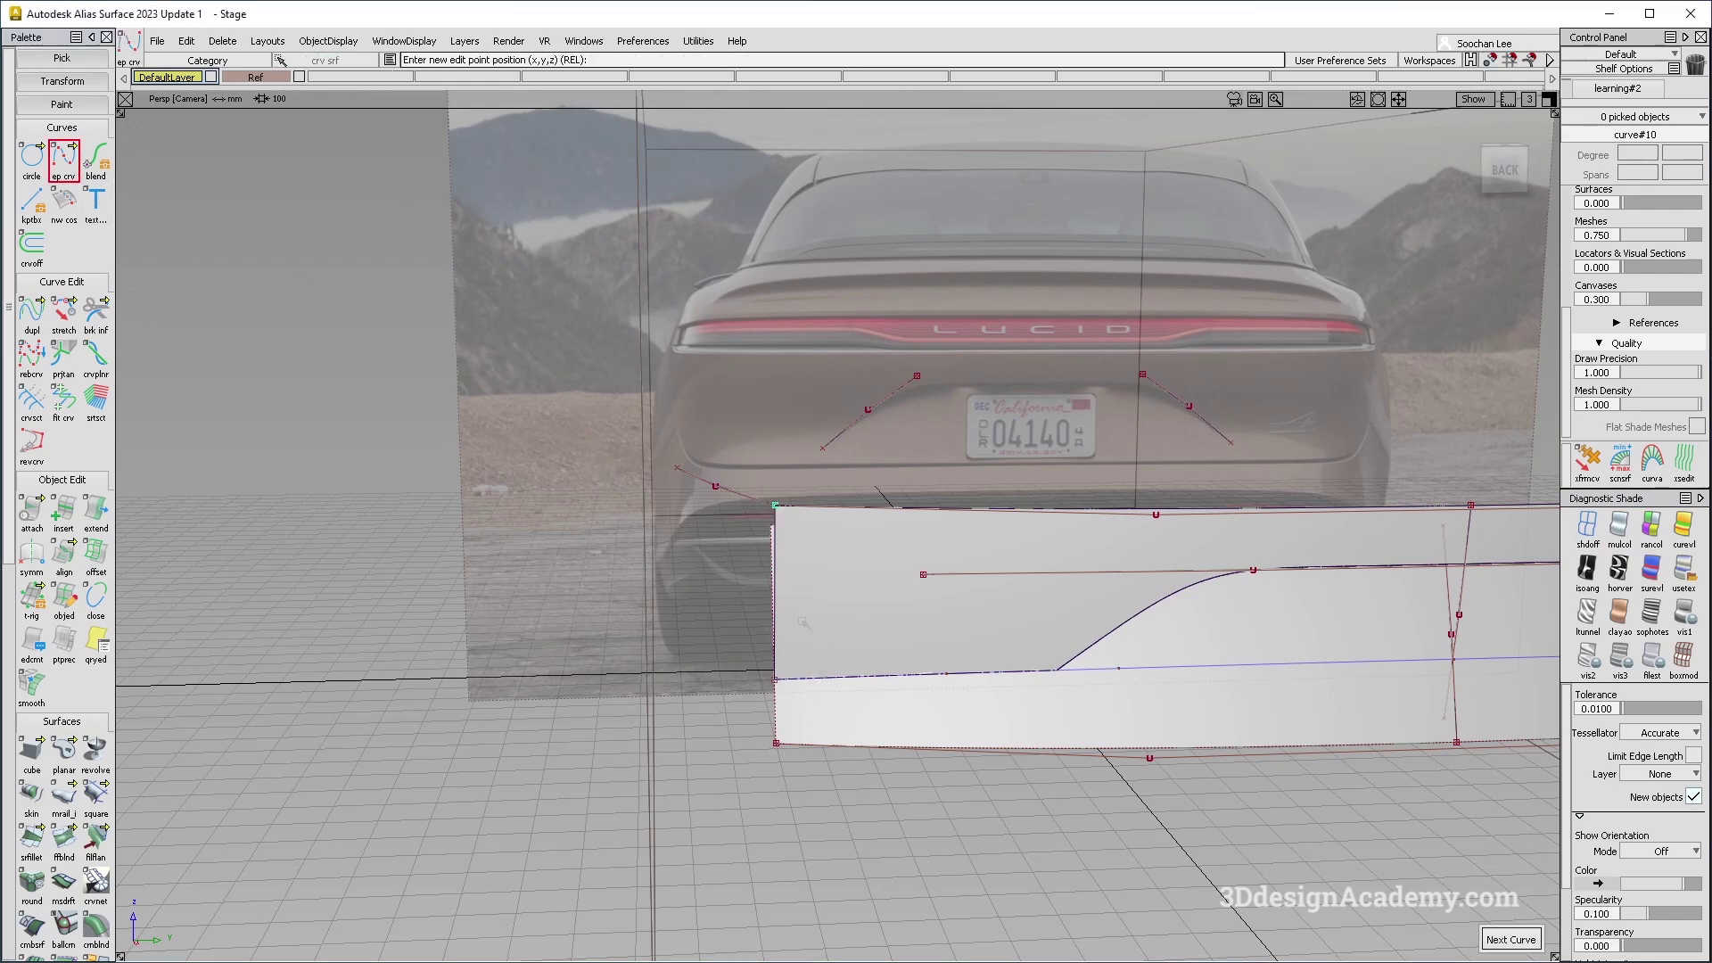
ctrl+shift+drag(766, 602, 731, 602)
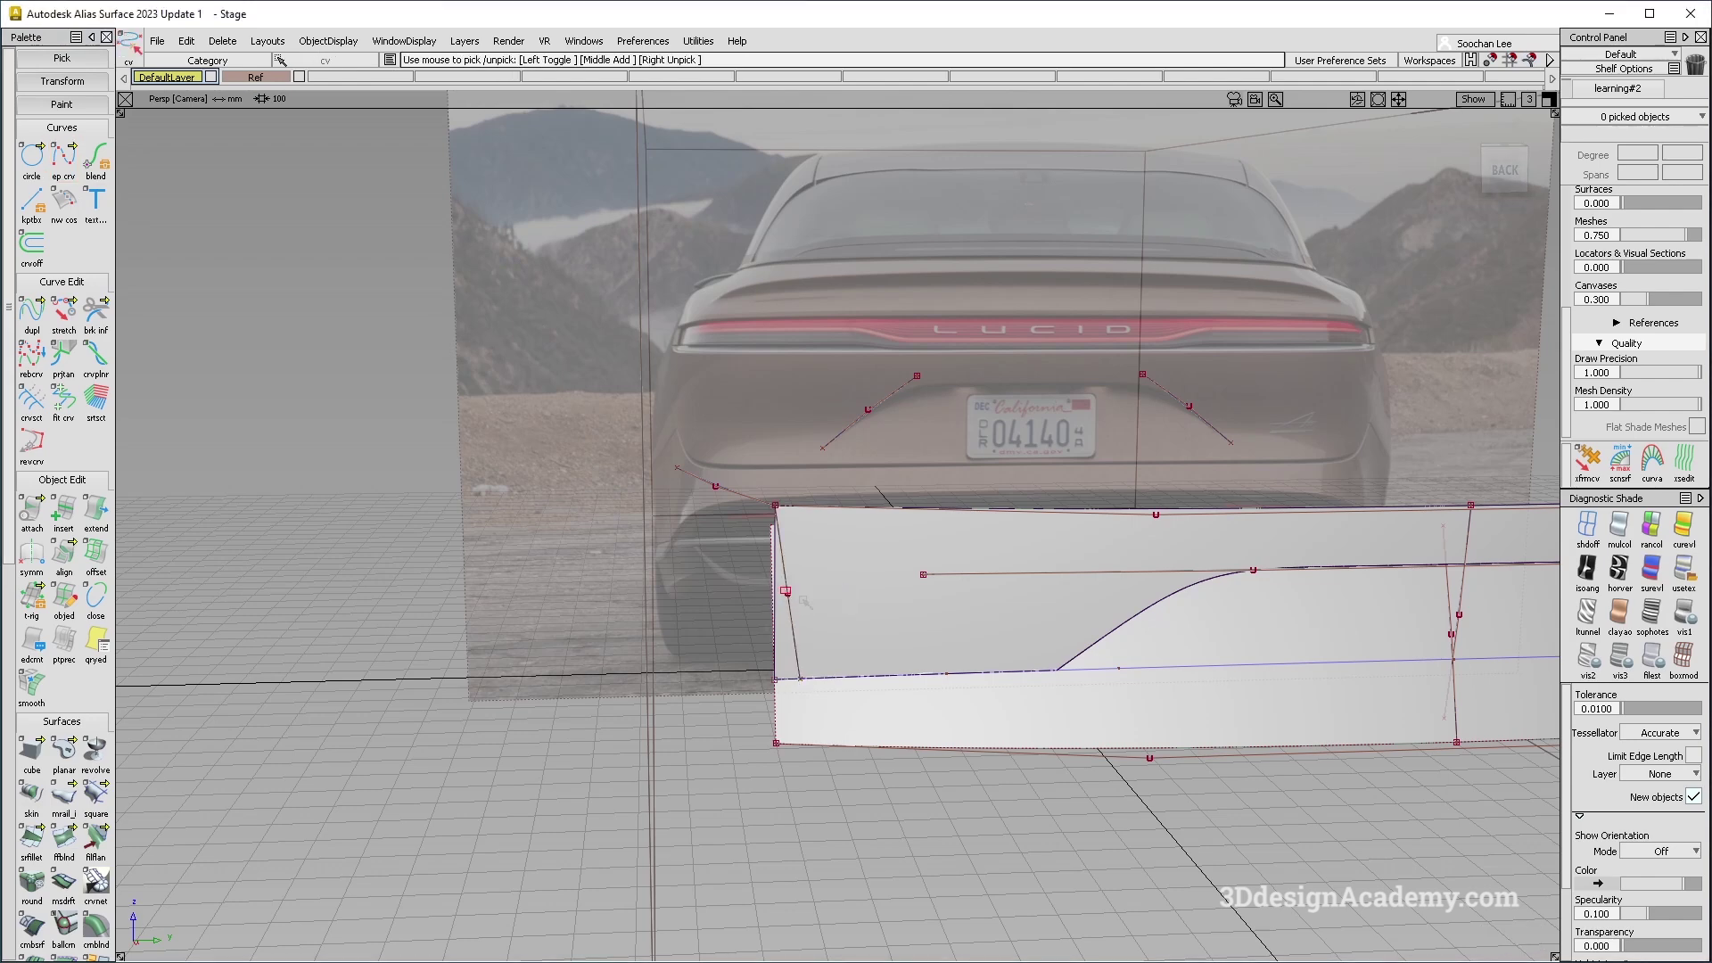
Adjust the new side curve's middle CV sideways in the Back view and turn off the diagnostic shading.
click(787, 595)
key(F6)
key(F7)
alt+shift+middle_drag(555, 517, 1524, 609)
ctrl+shift+right_drag(1104, 685, 1051, 535)
middle_drag(1026, 550, 1023, 550)
ctrl+shift+drag(1022, 716, 973, 482)
click(1588, 530)
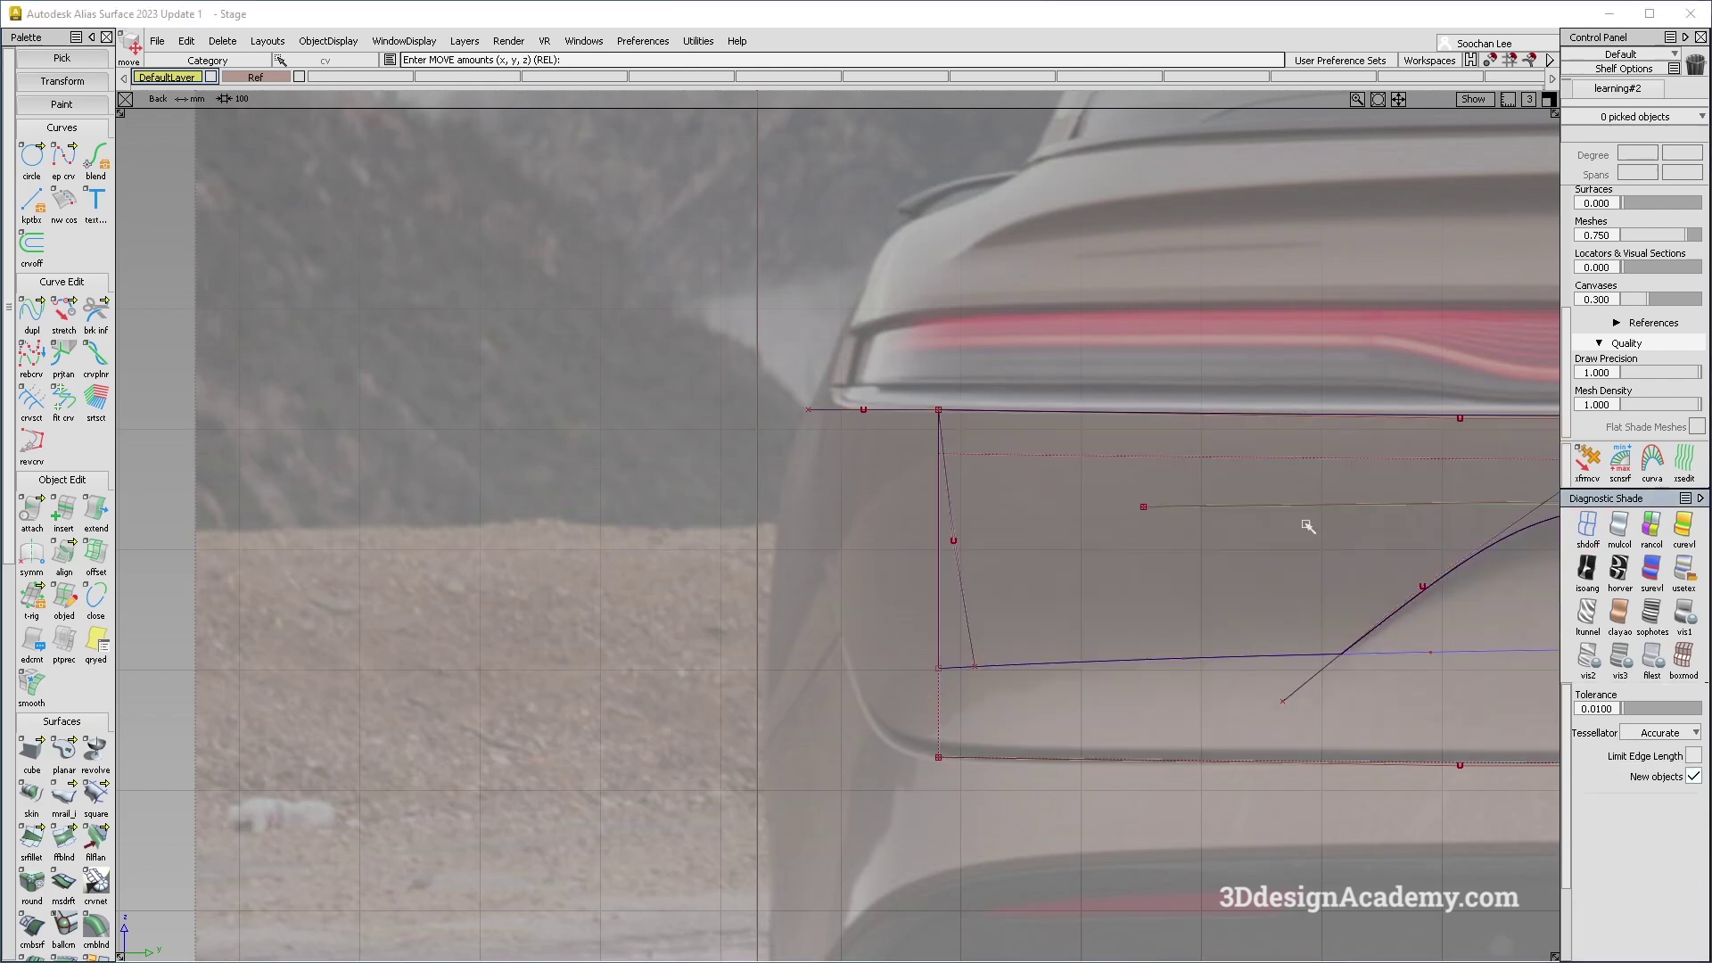
alt+shift+middle_drag(1463, 535, 1281, 496)
Stretch the side curve's lower end outward along the upper surface's lower edge to make the curve more upright.
ctrl+shift+drag(734, 749, 138, 142)
click(62, 282)
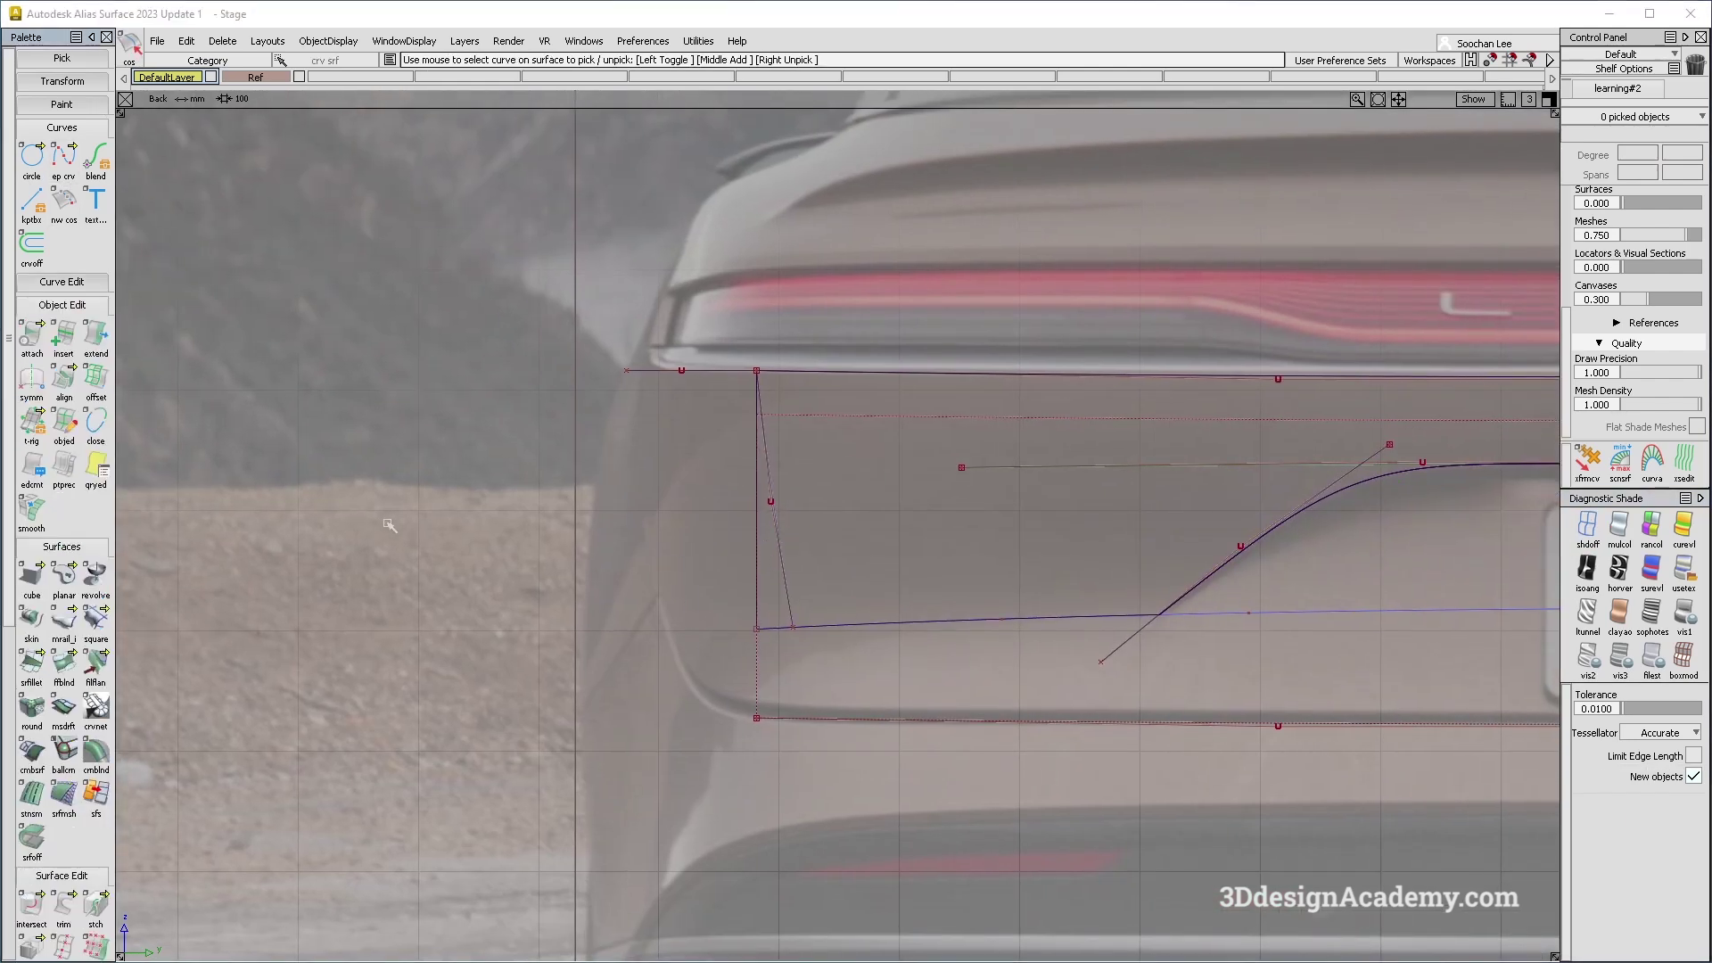
click(67, 281)
click(793, 621)
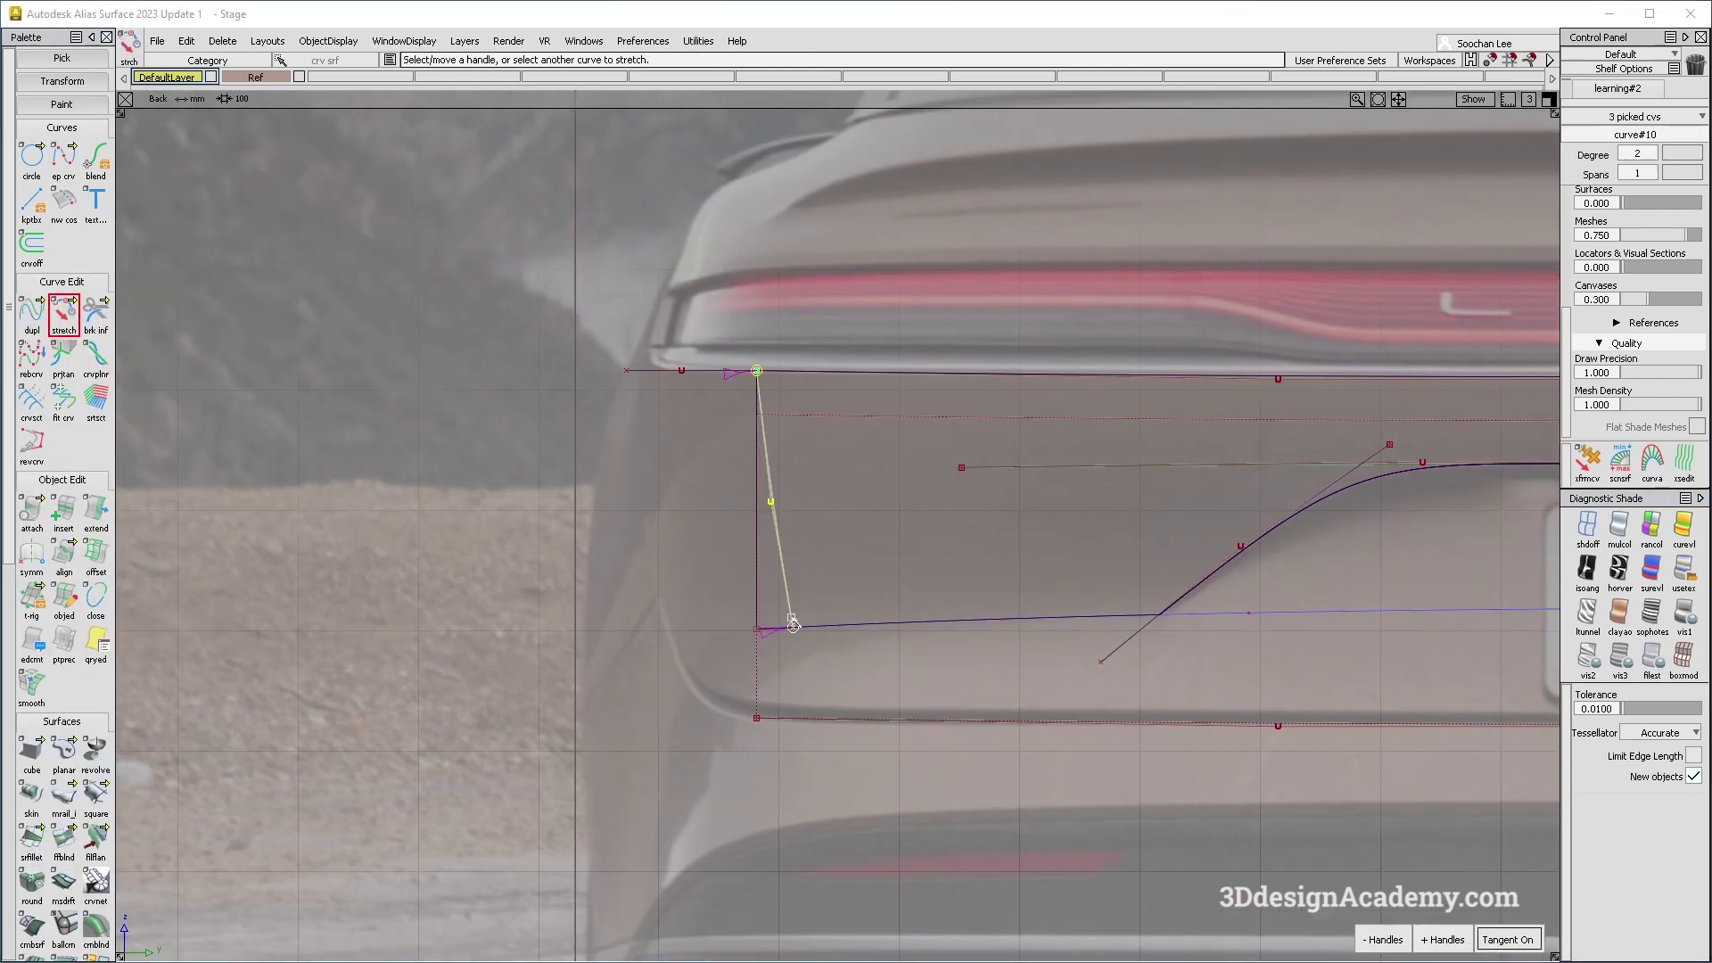
drag(848, 634, 803, 636)
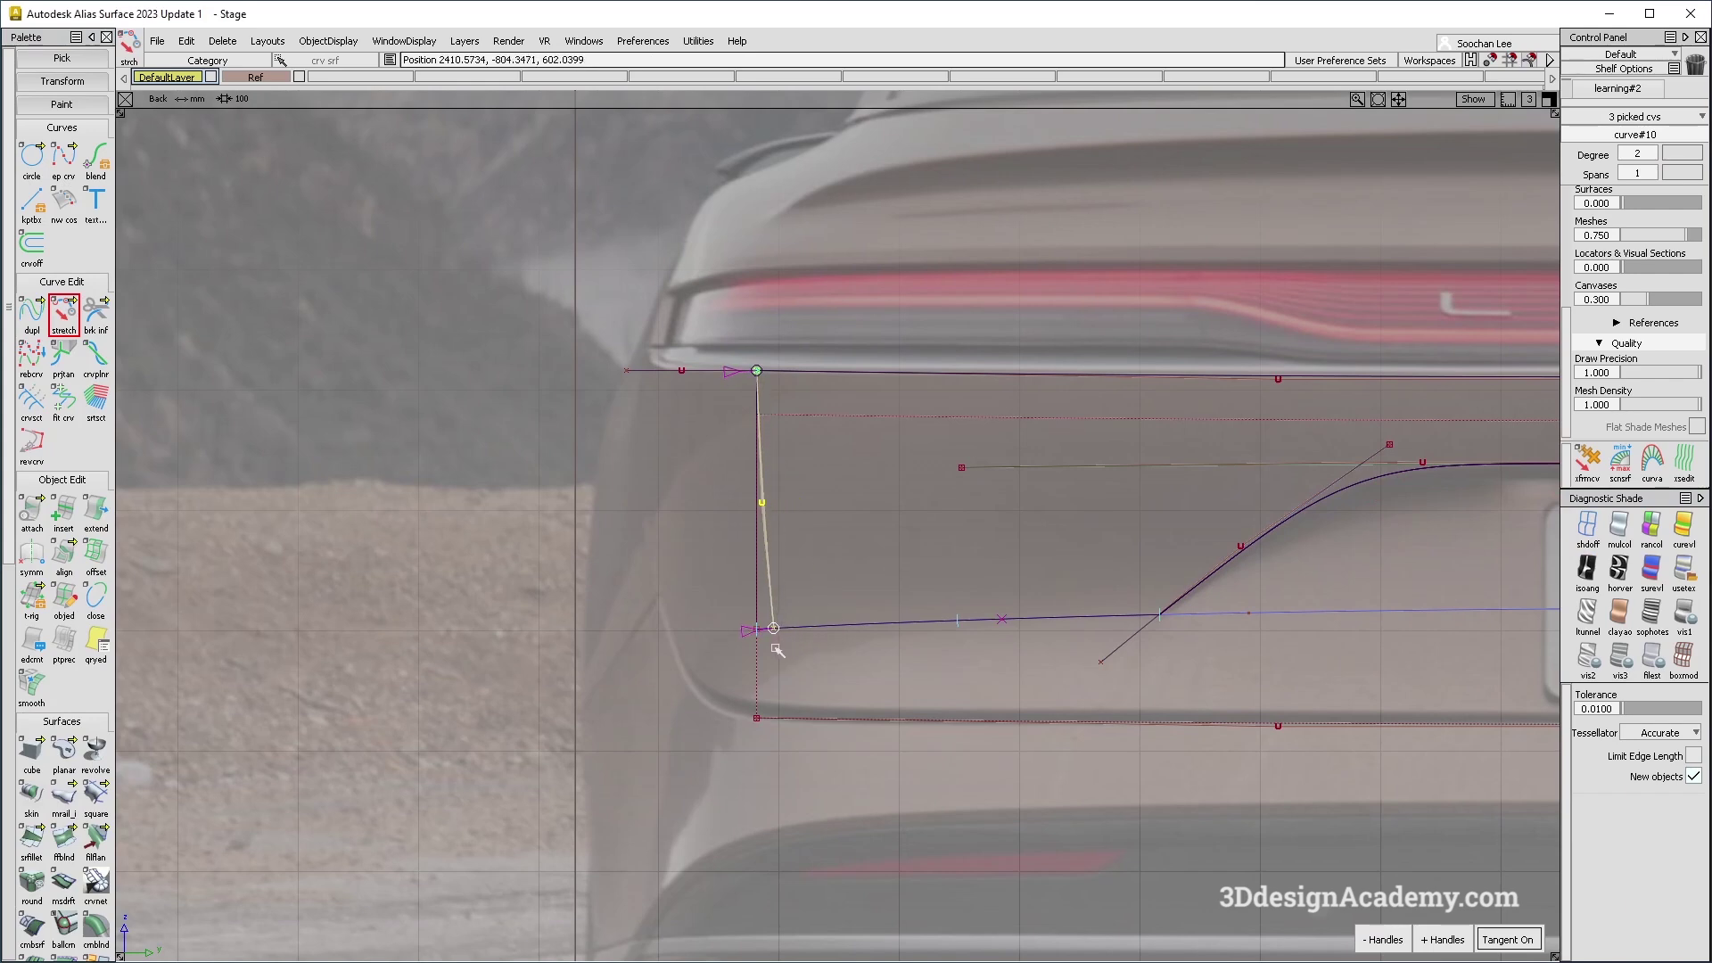
click(665, 492)
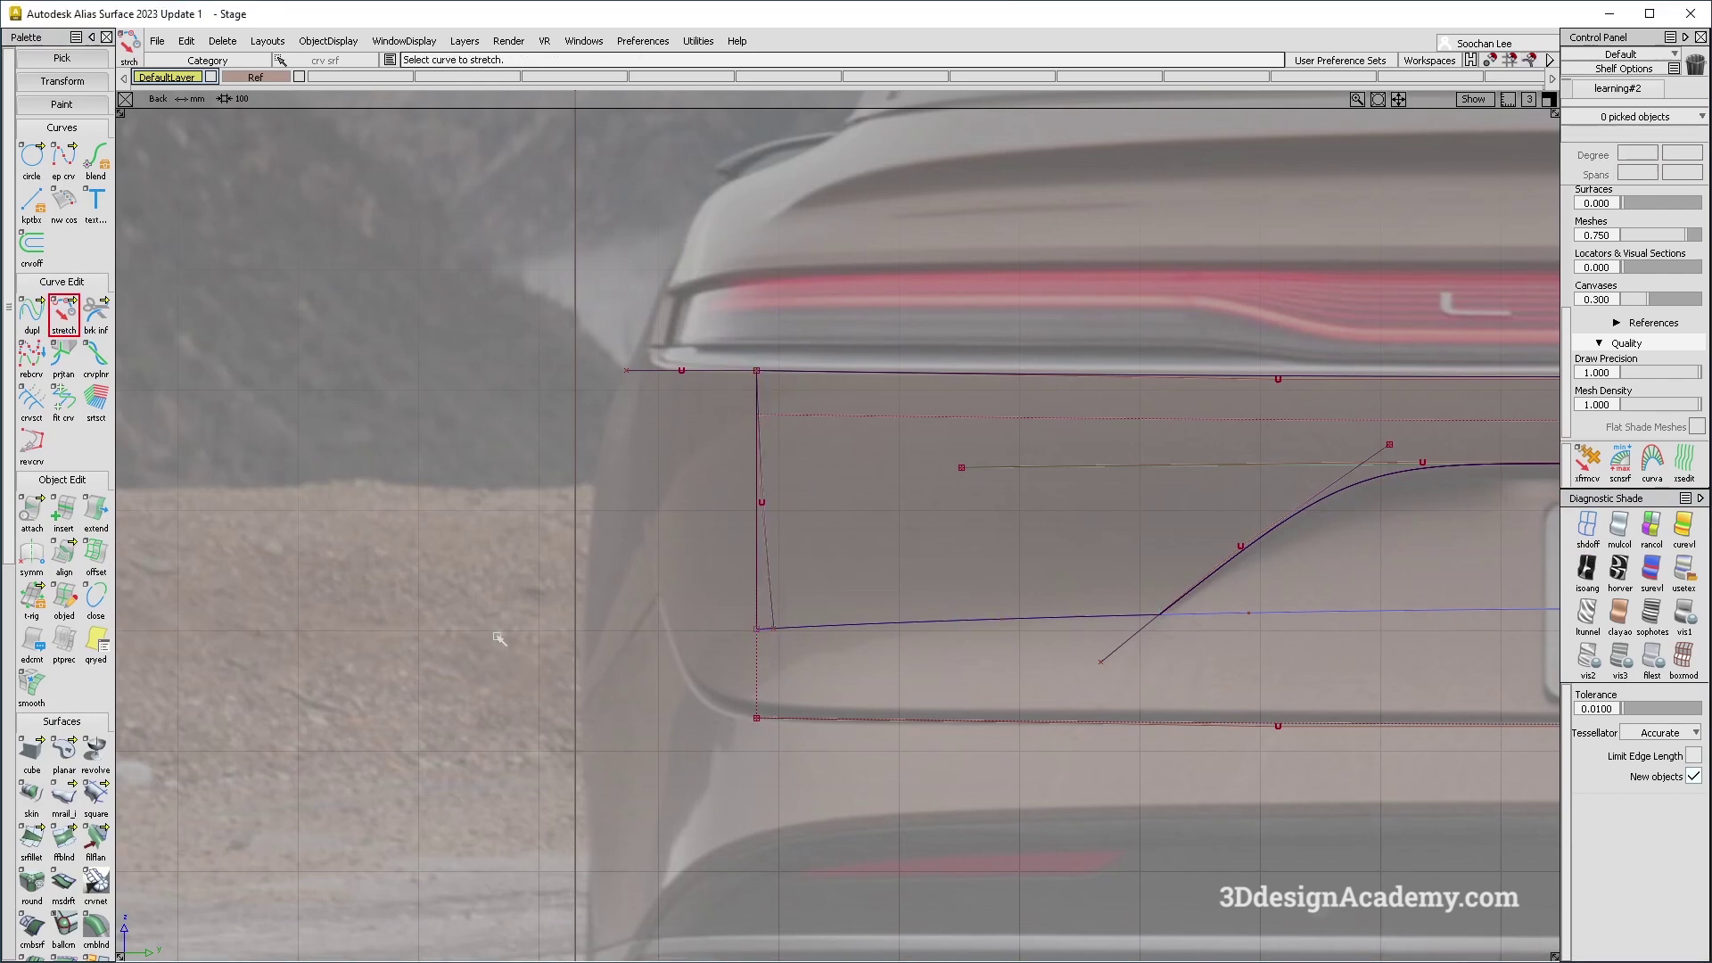
Draw a second edit-point curve down to the lower strip's left bottom corner, and shift the first curve's lower end outward along the edge.
click(65, 161)
ctrl+click(775, 648)
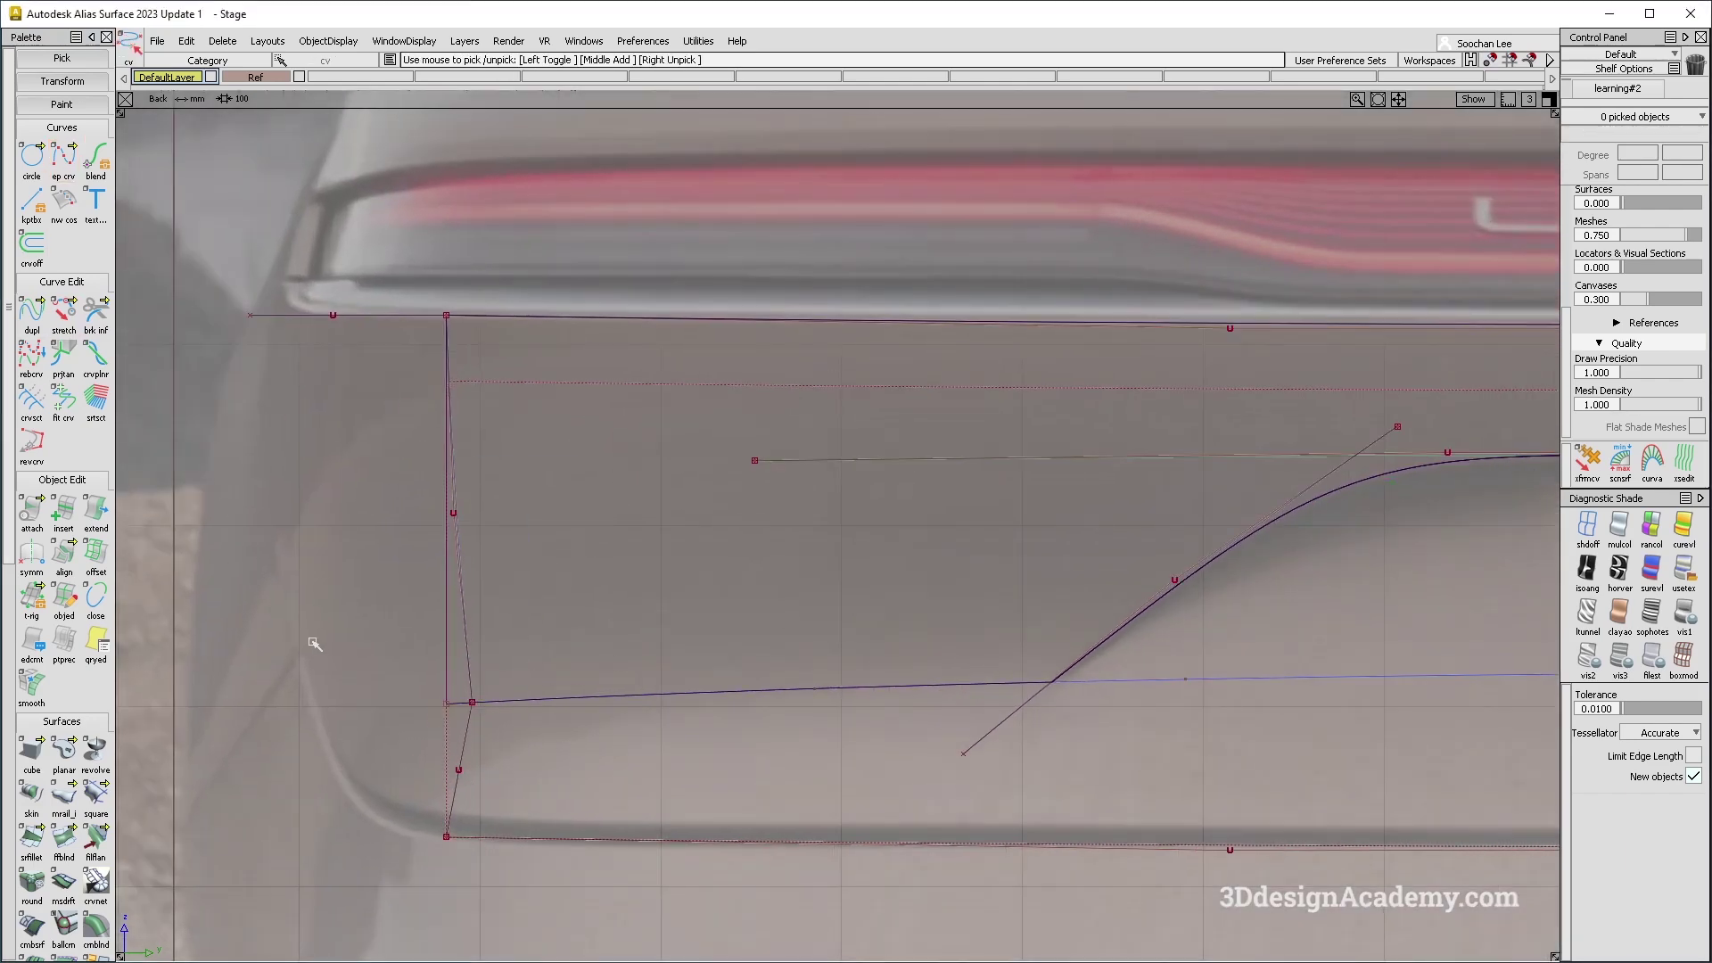
click(473, 704)
click(504, 716)
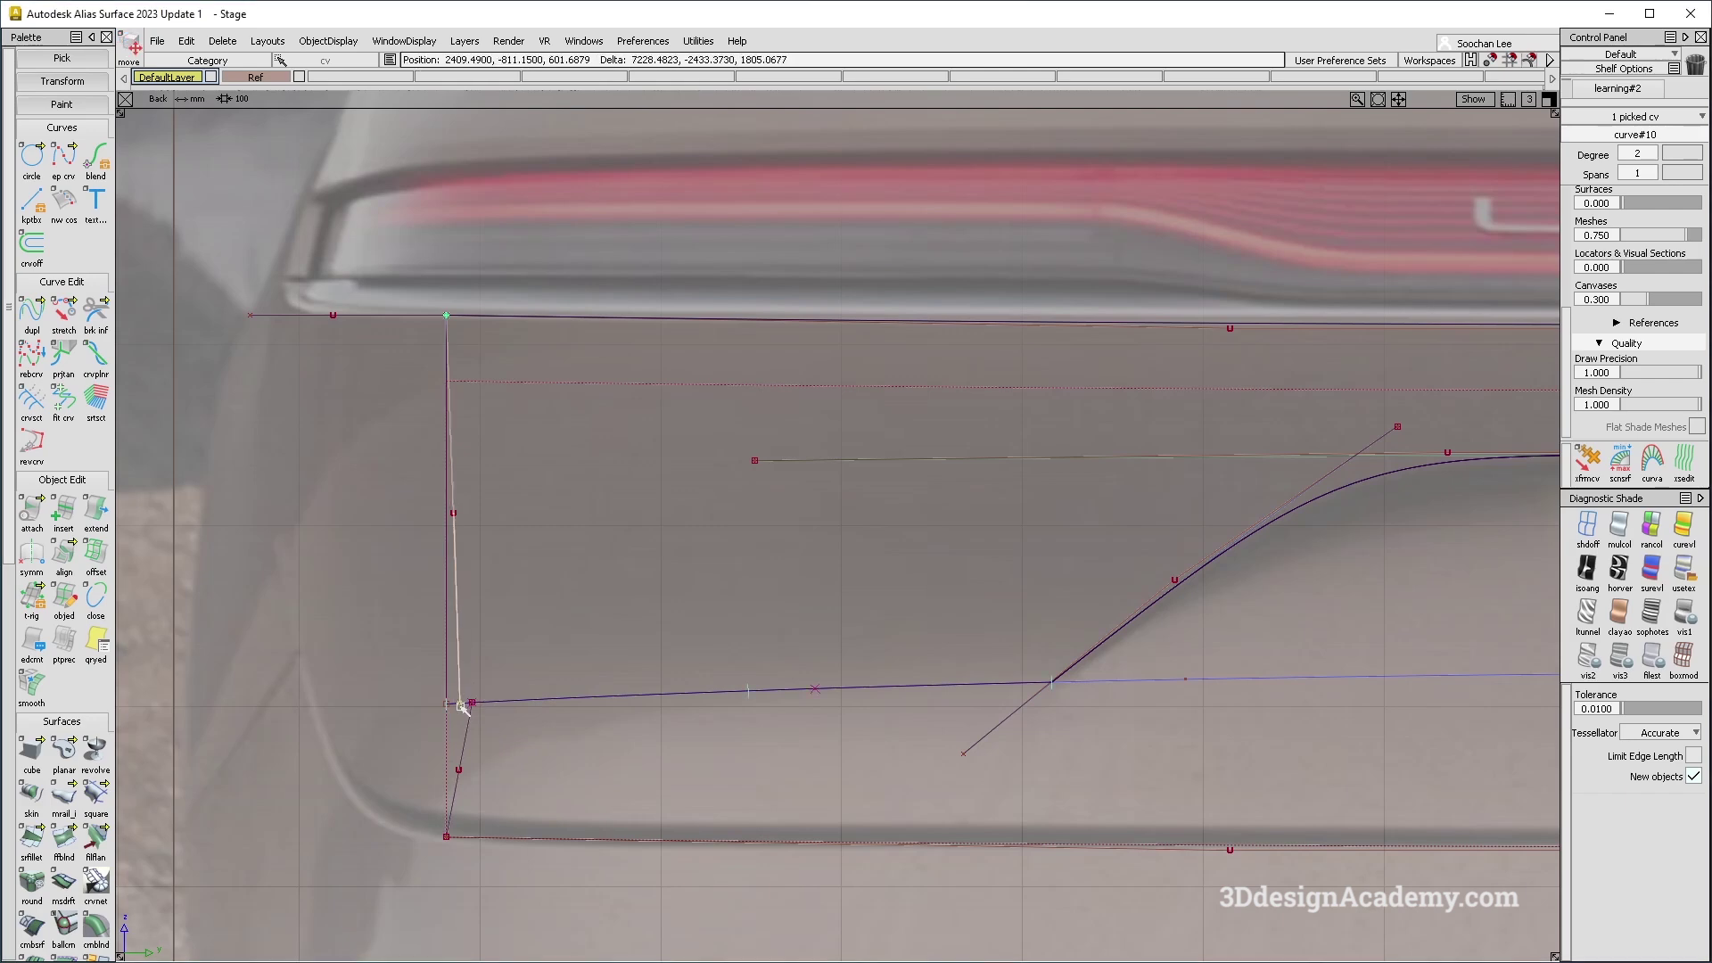
Move the upper side curve's middle CV outward about 2.76 mm along Y.
ctrl+shift+drag(455, 569, 480, 538)
ctrl+shift+middle_drag(510, 583, 510, 535)
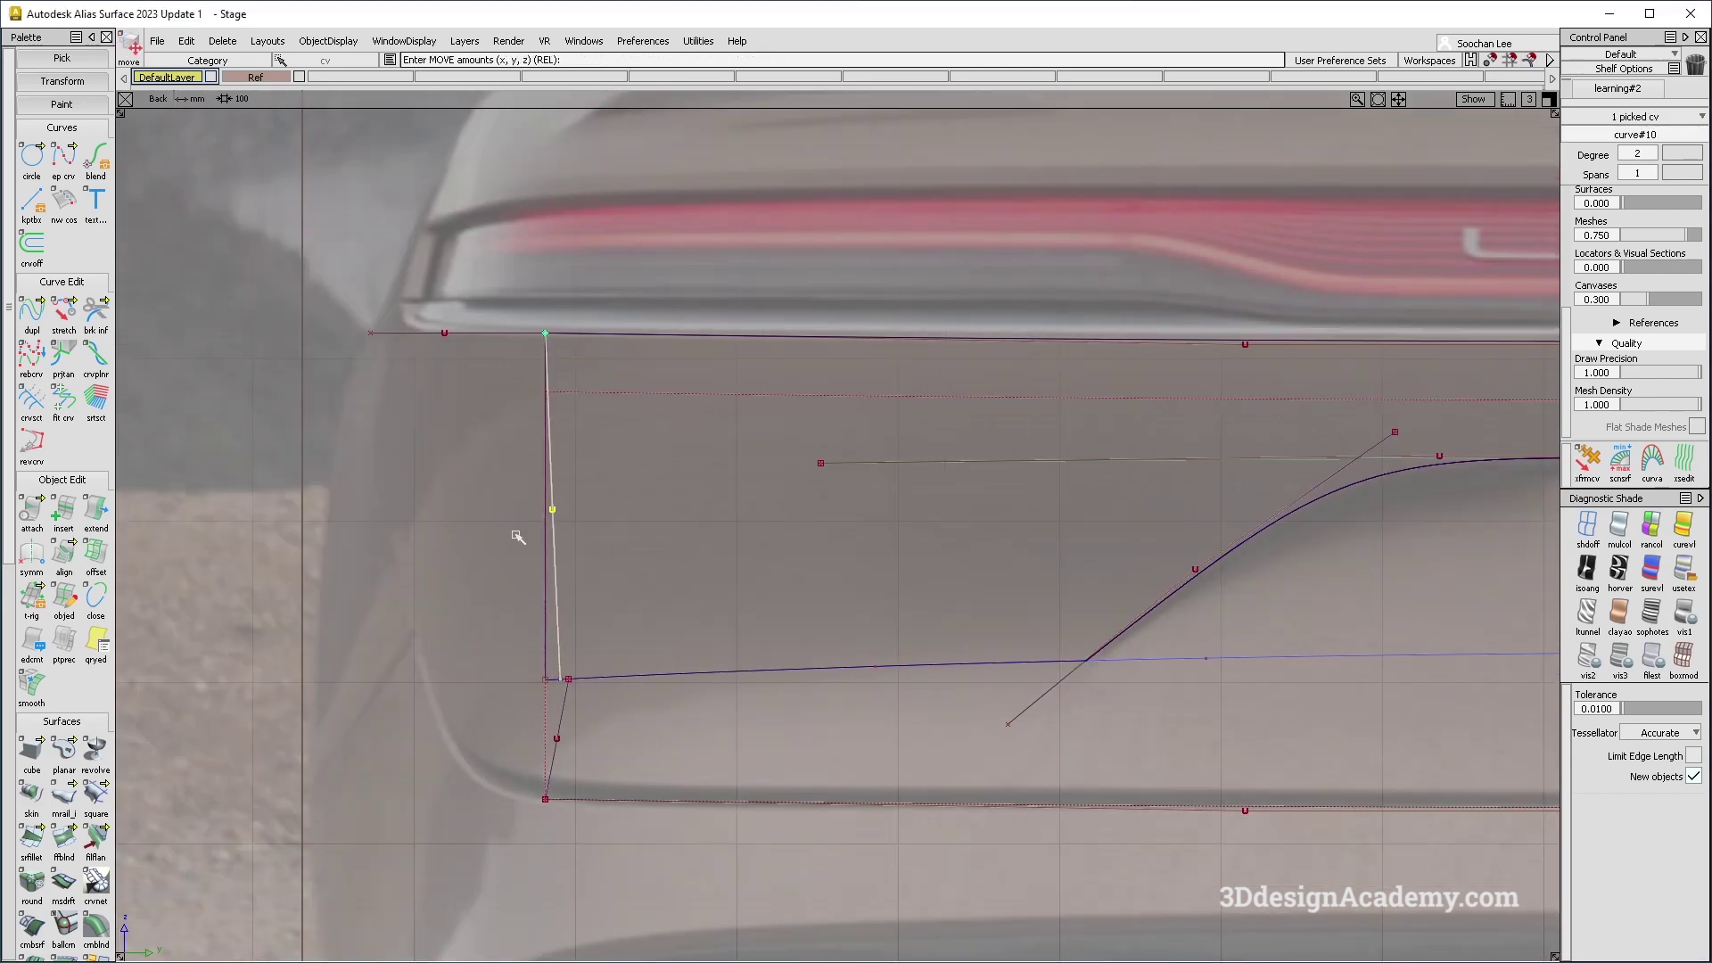
middle_drag(625, 544, 625, 545)
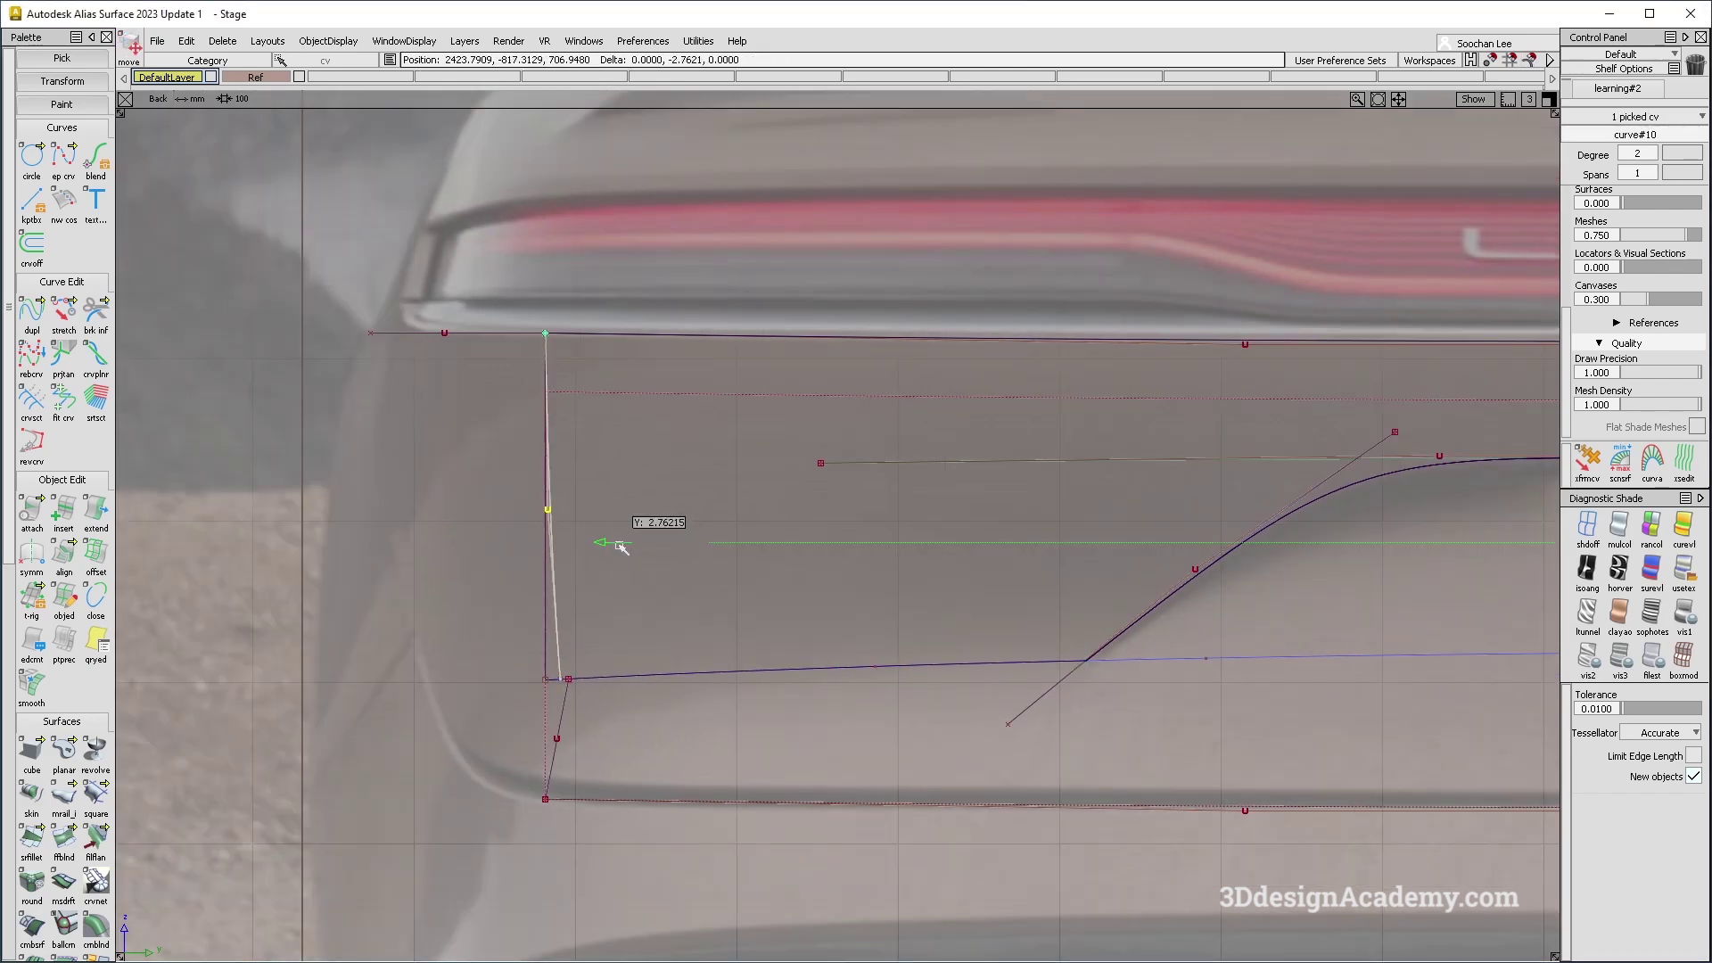
Stretch the lower side curve's upper end so it snaps onto the upper side curve's lower end.
alt+shift+click(575, 737)
alt+shift+right_drag(575, 738, 698, 692)
alt+shift+middle_drag(698, 692, 703, 573)
ctrl+shift+drag(703, 573, 703, 624)
click(64, 312)
click(575, 544)
ctrl+click(558, 541)
Nudge the lower side curve's middle CV slightly outward to refine its shape.
ctrl+shift+drag(558, 542, 564, 635)
ctrl+shift+middle_drag(615, 688, 611, 615)
middle_drag(621, 615, 614, 615)
ctrl+shift+drag(627, 707, 569, 524)
Project the two left side curves along X onto the upper rear surface and the lower strip.
scroll(41, 831, down, 3)
scroll(41, 831, down, 3)
double_click(34, 760)
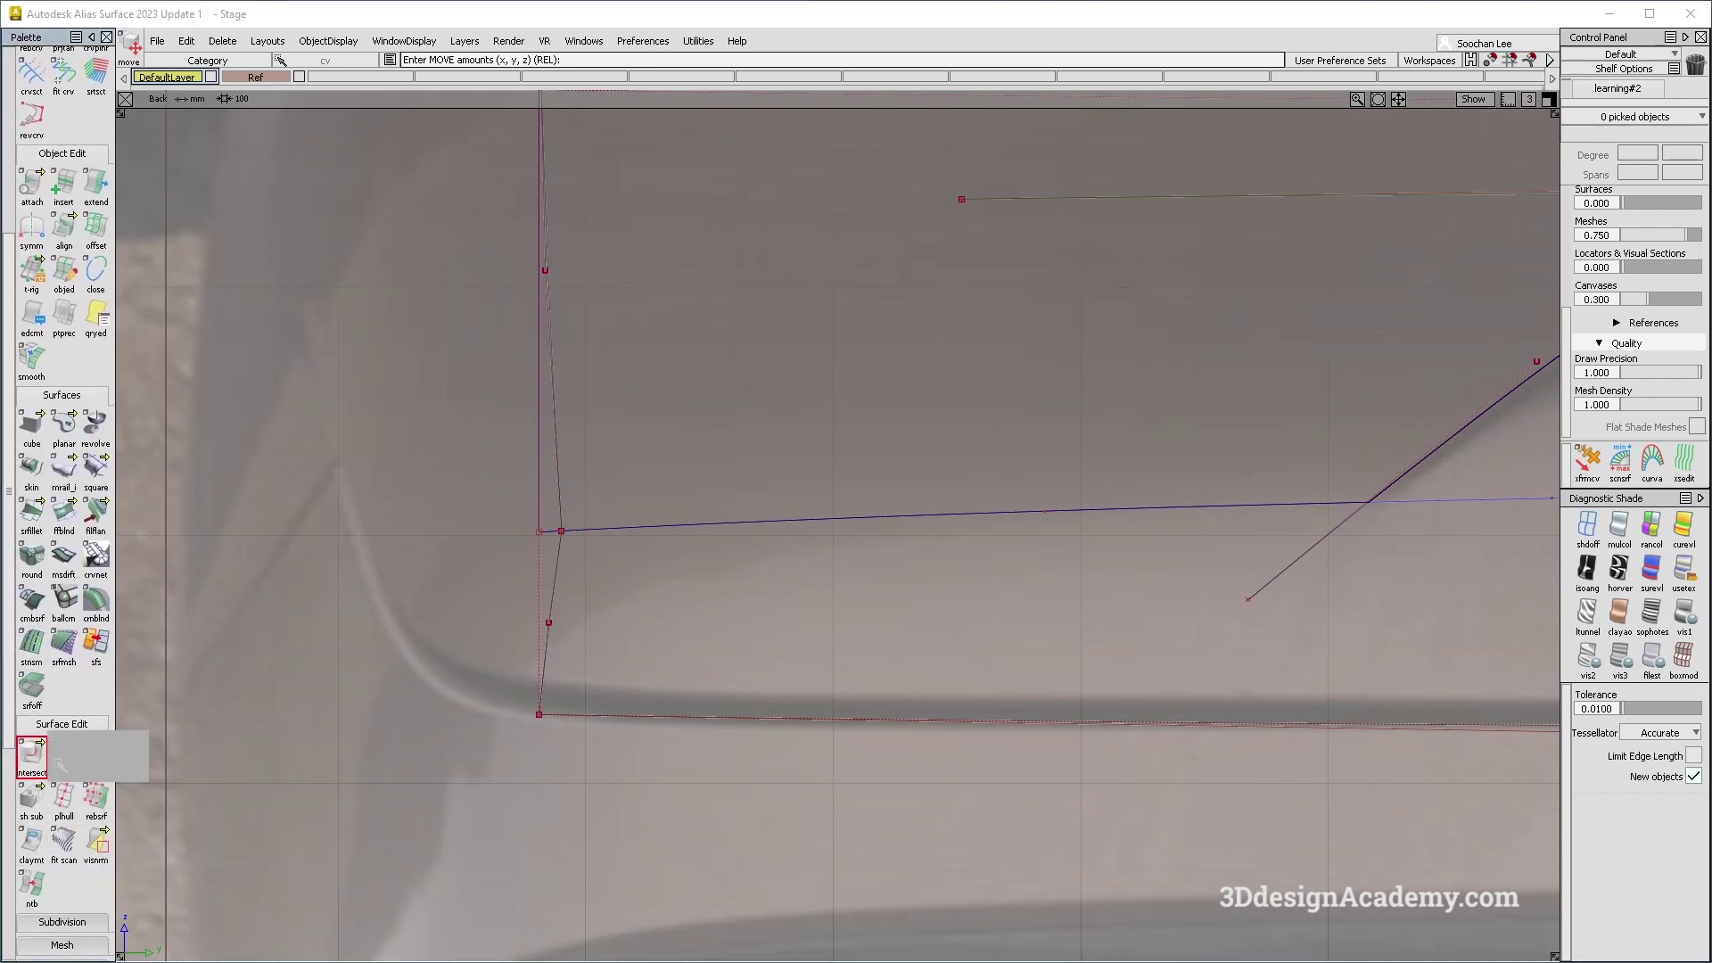
drag(683, 435, 604, 600)
key(space)
drag(533, 495, 626, 457)
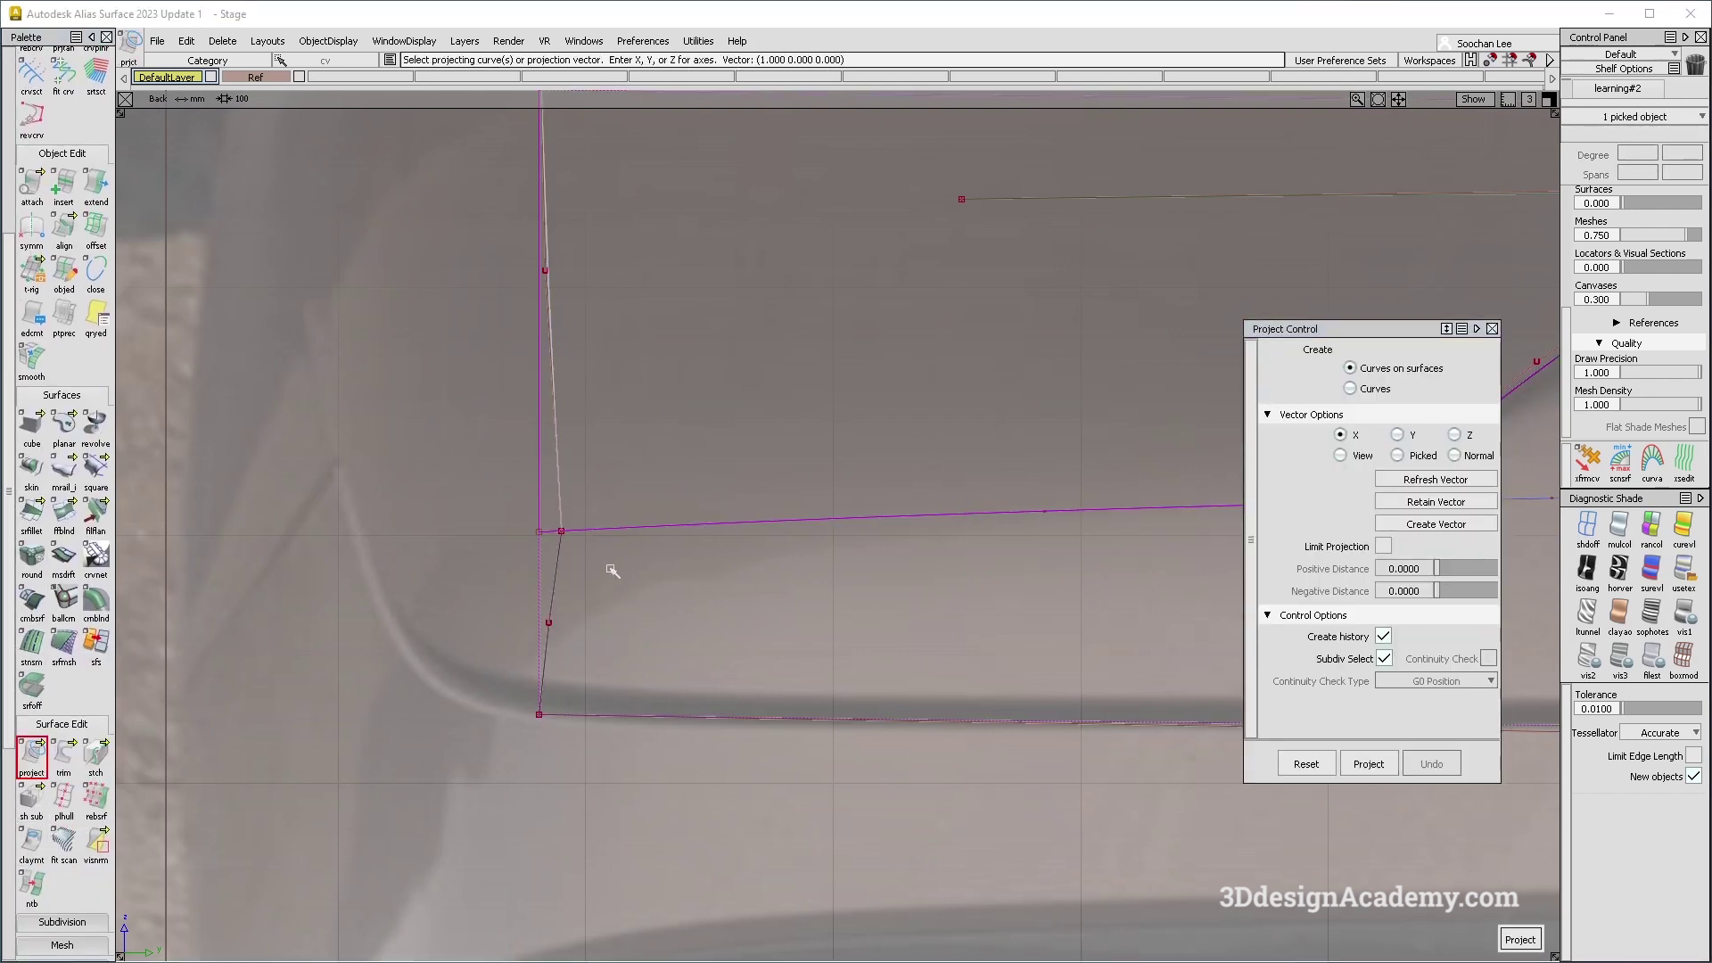
drag(540, 595, 628, 614)
key(space)
Trim the rear surfaces along the projected left side curves, keeping the regions toward the licence plate.
ctrl+shift+drag(490, 807, 258, 432)
click(63, 757)
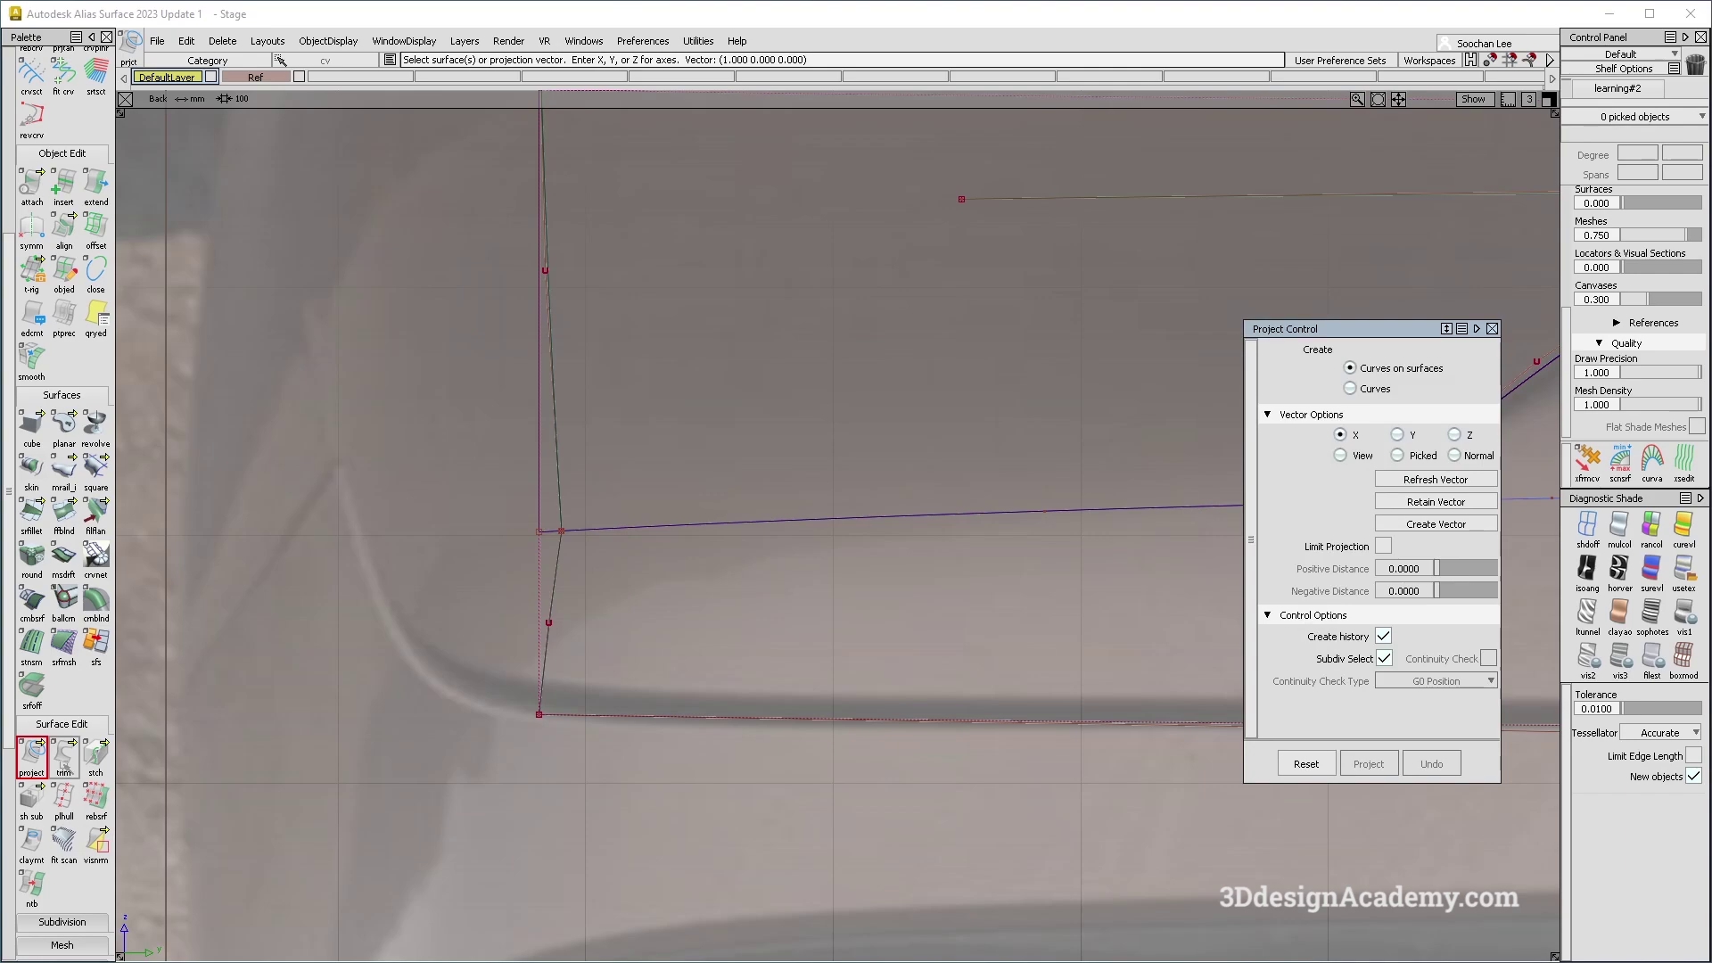
click(826, 598)
key(space)
Untrim the inner recess surface in the shaded perspective view and repeat the trim at the lower strip's left end.
alt+shift+right_drag(691, 344, 603, 462)
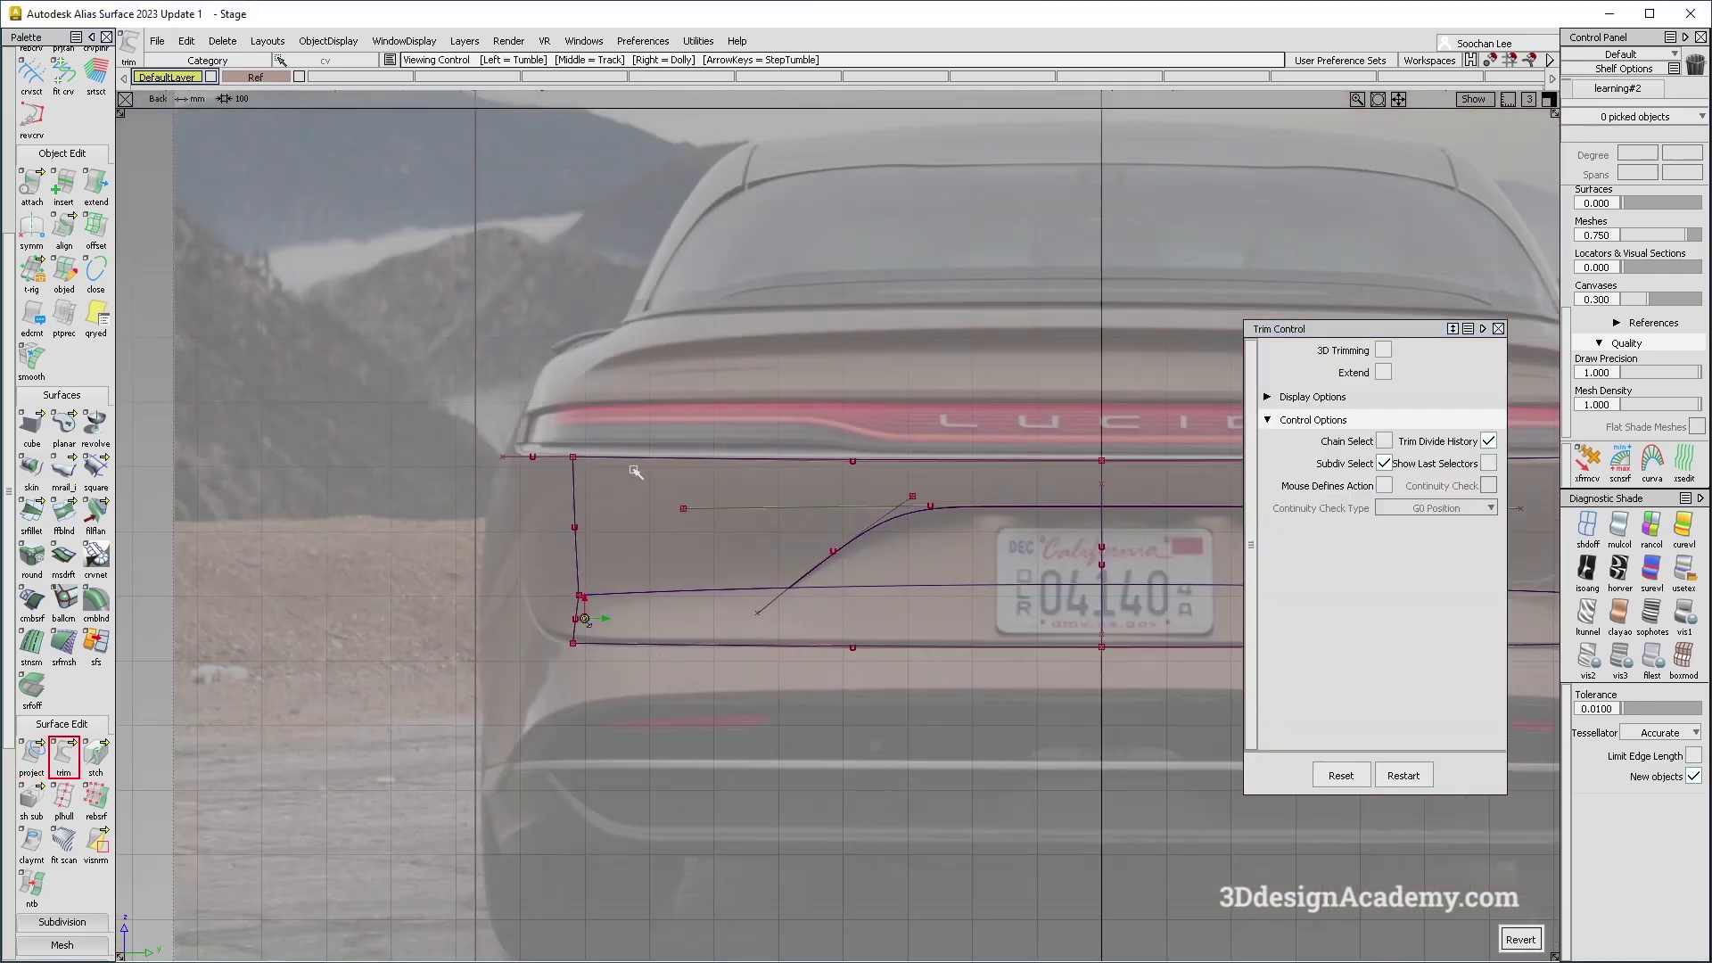
key(F8)
alt+shift+middle_drag(1079, 675, 910, 640)
alt+shift+drag(910, 640, 942, 663)
click(1620, 526)
alt+shift+middle_drag(973, 638, 893, 604)
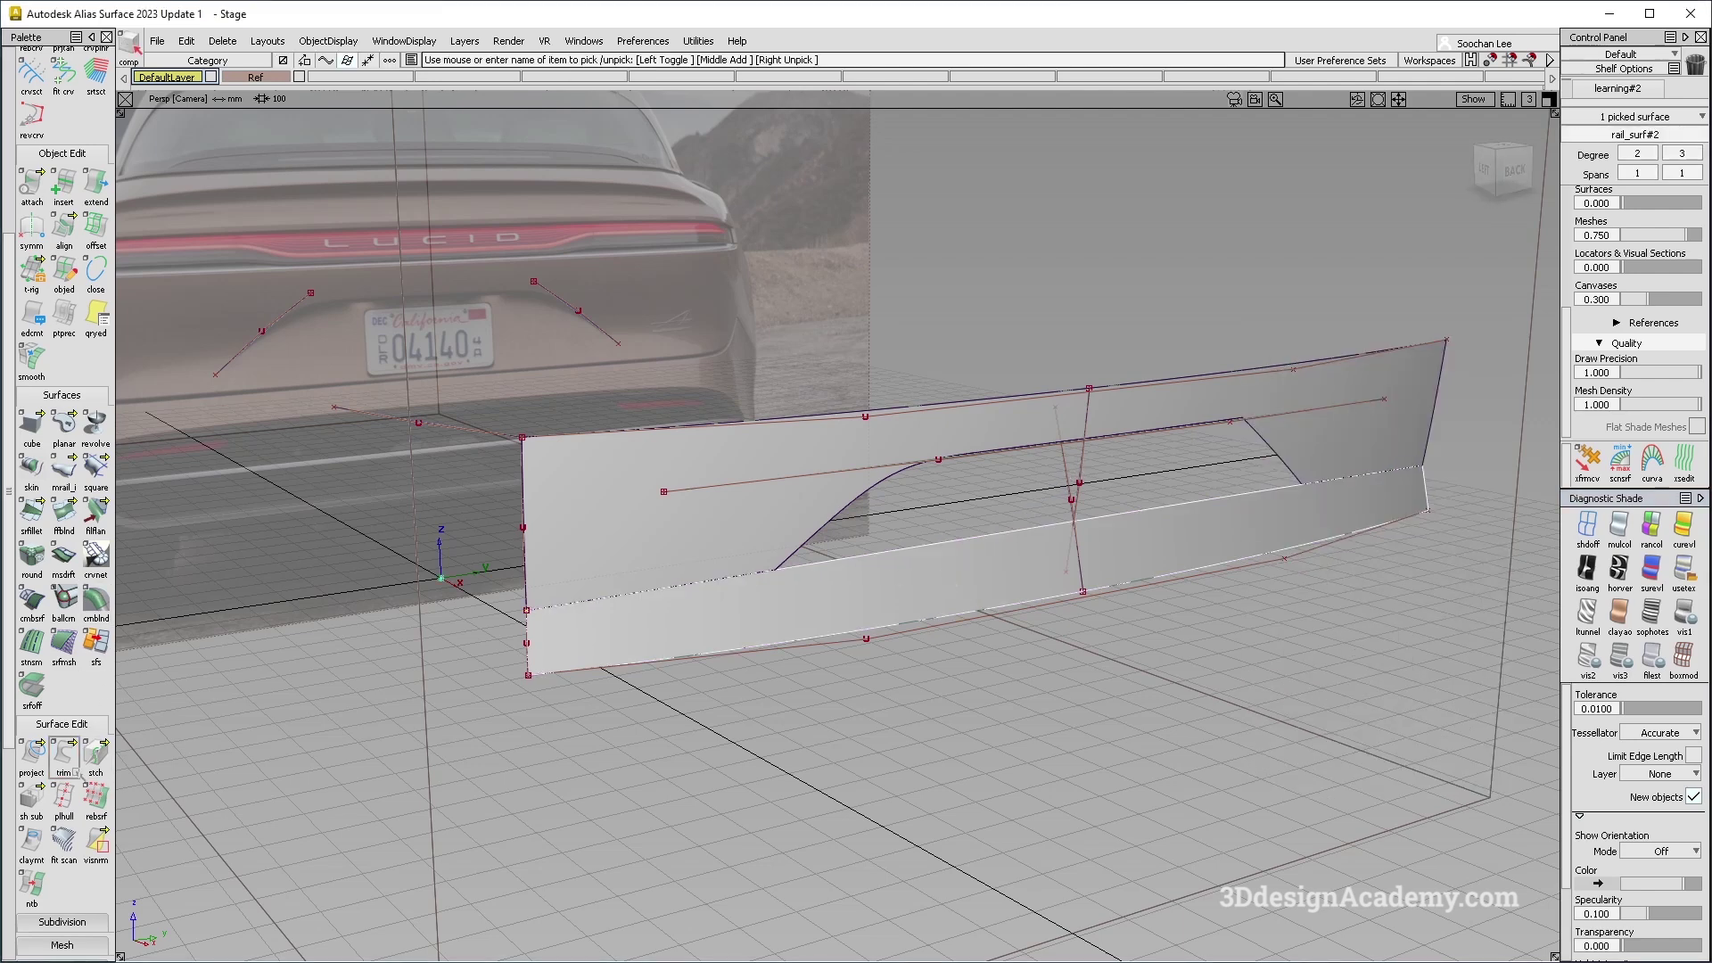
drag(74, 767, 131, 758)
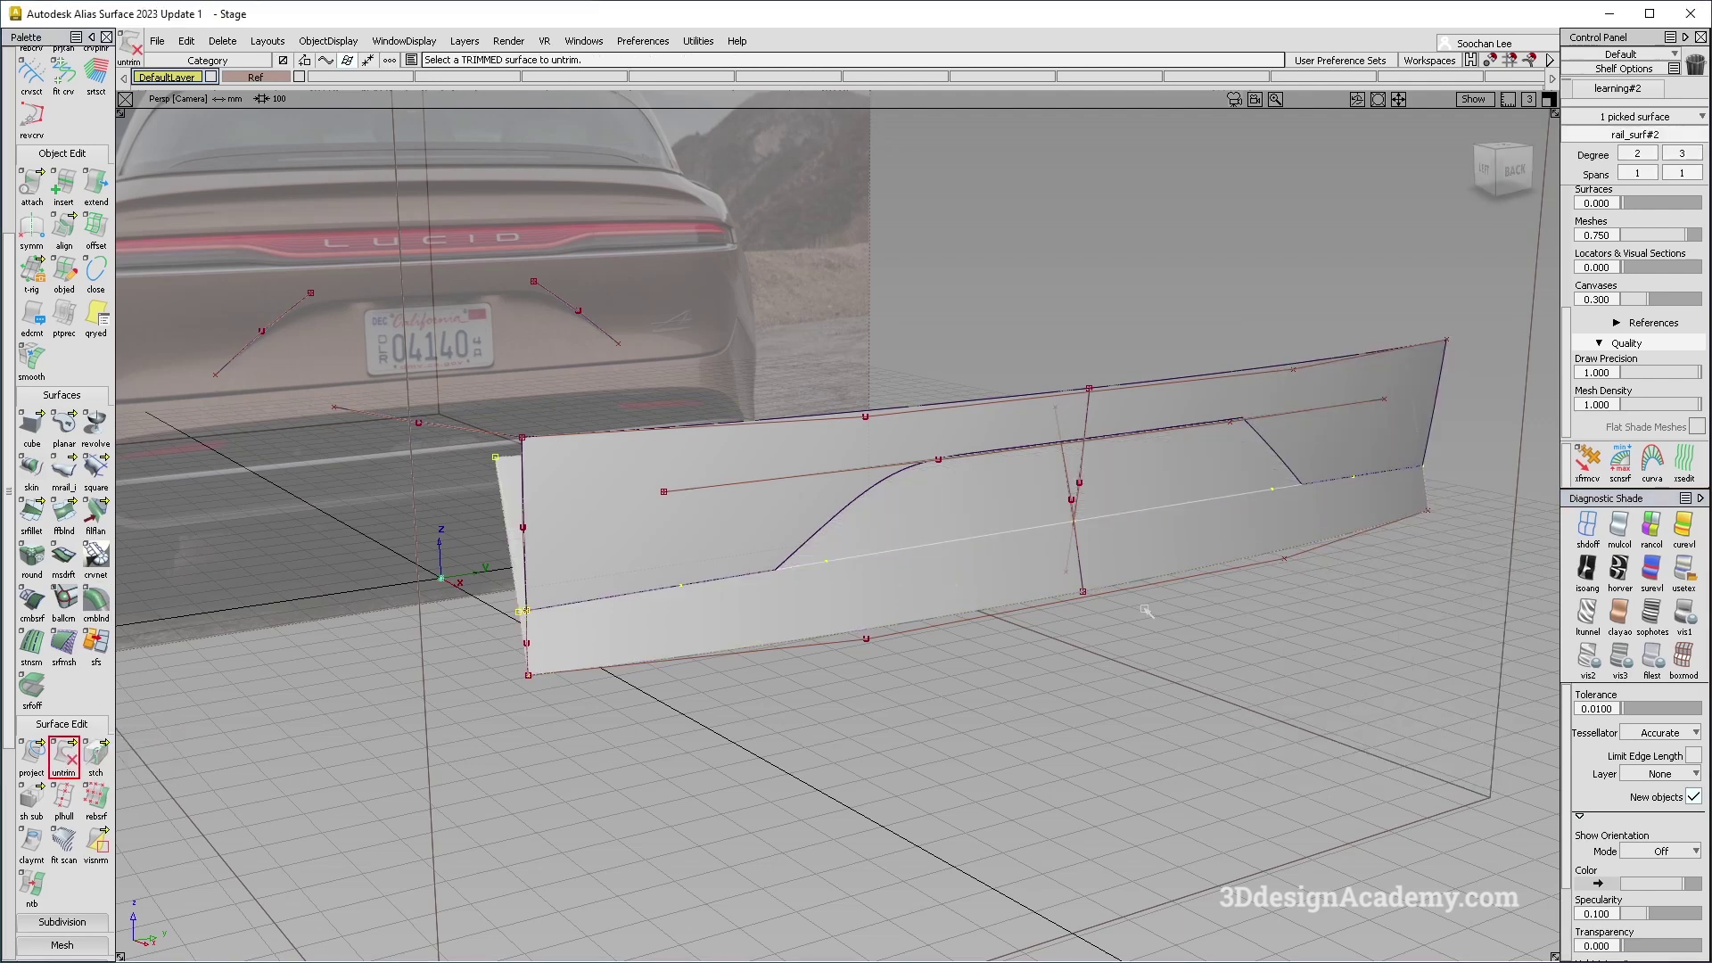
ctrl+shift+drag(542, 758, 547, 622)
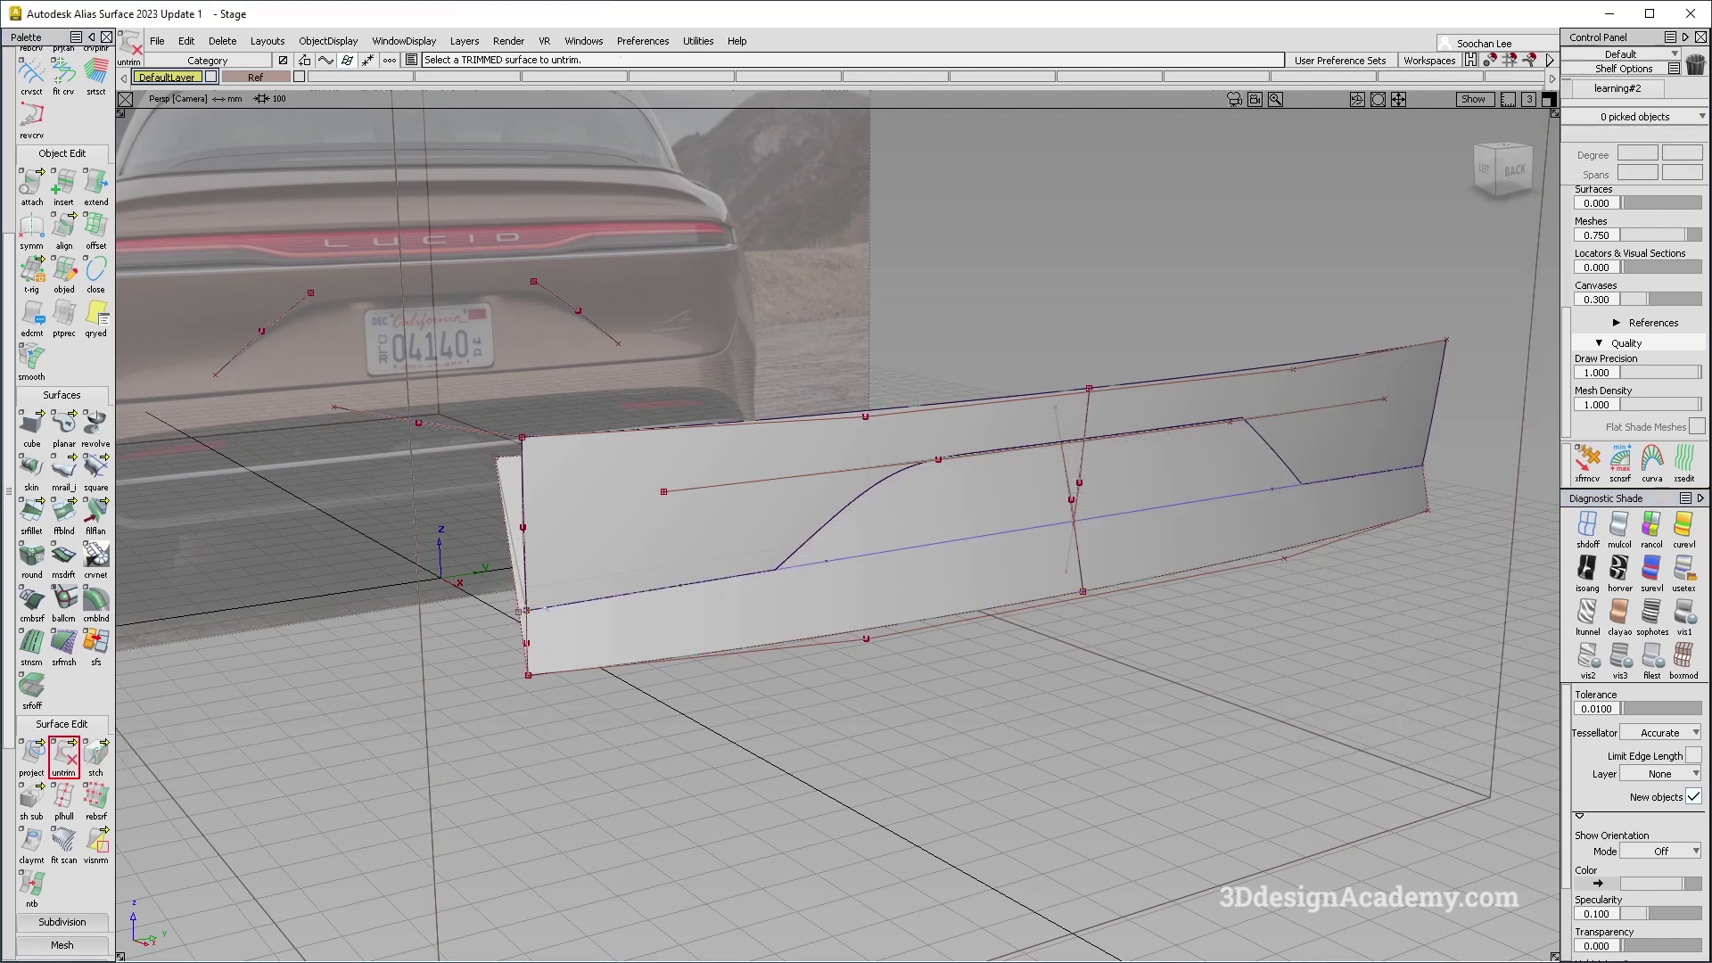
drag(72, 765, 103, 765)
click(593, 625)
alt+shift+drag(616, 579, 684, 749)
ctrl+shift+drag(683, 751, 675, 573)
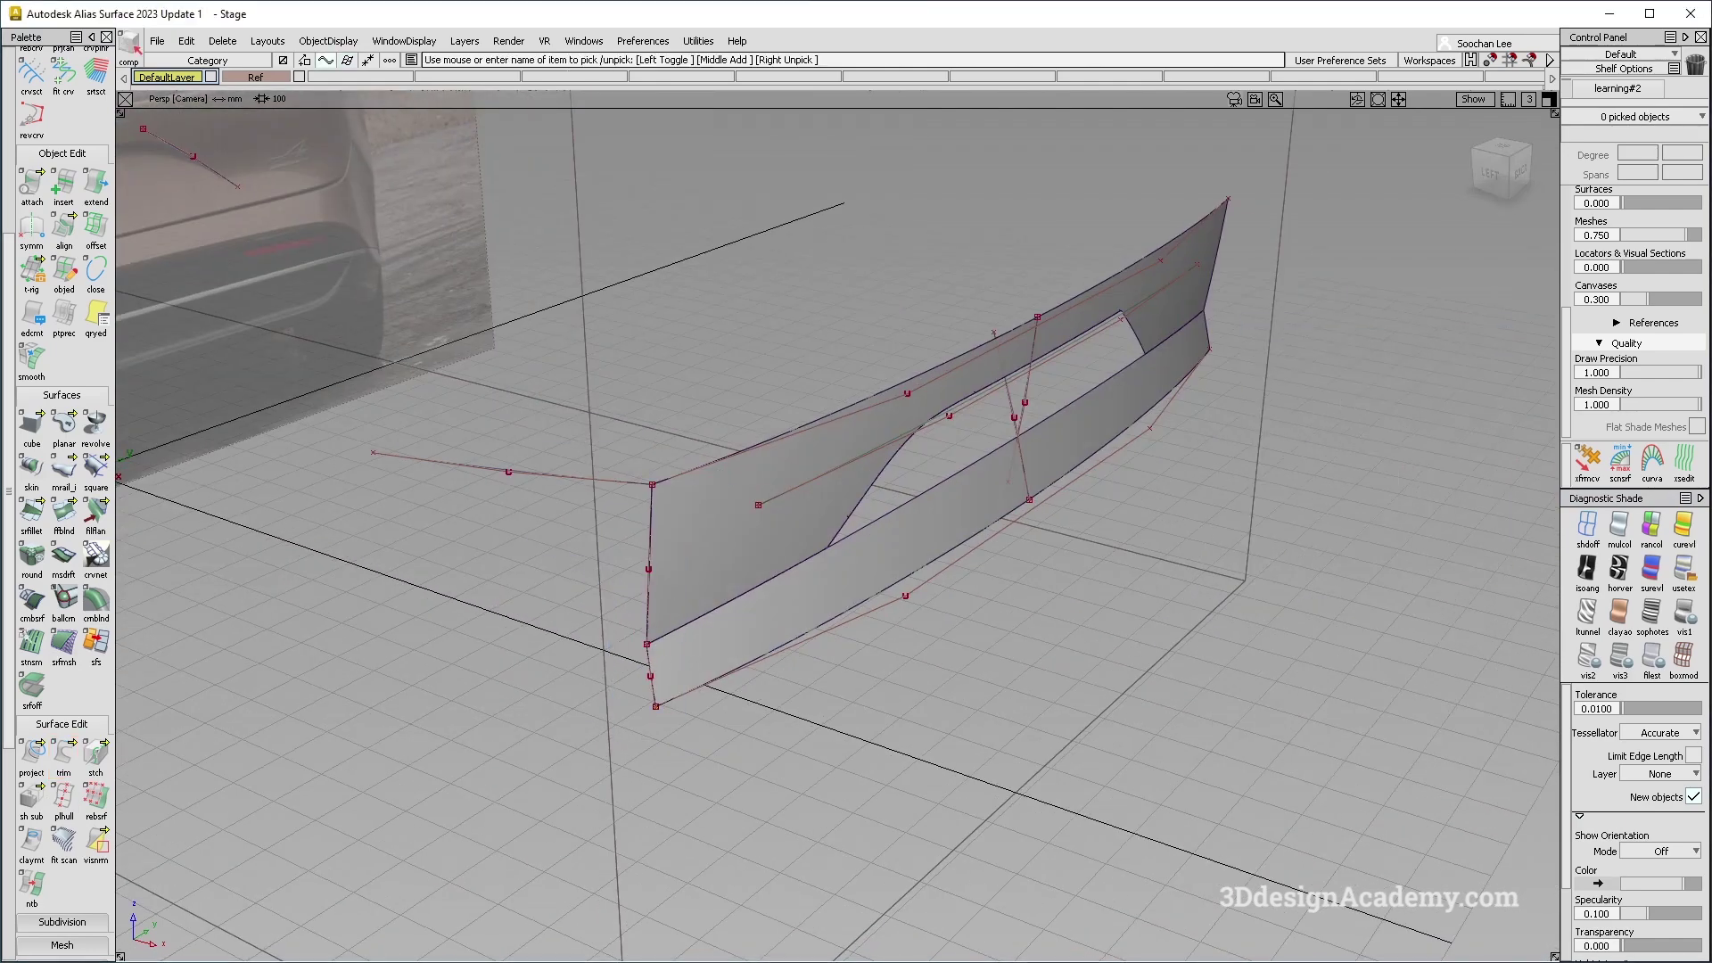
Build a Monorail surface around the car's left corner, using the upper surface's left side edge as generation curve and the upper corner curve as rail.
click(79, 461)
click(699, 564)
click(629, 480)
alt+shift+drag(655, 588, 526, 557)
click(648, 740)
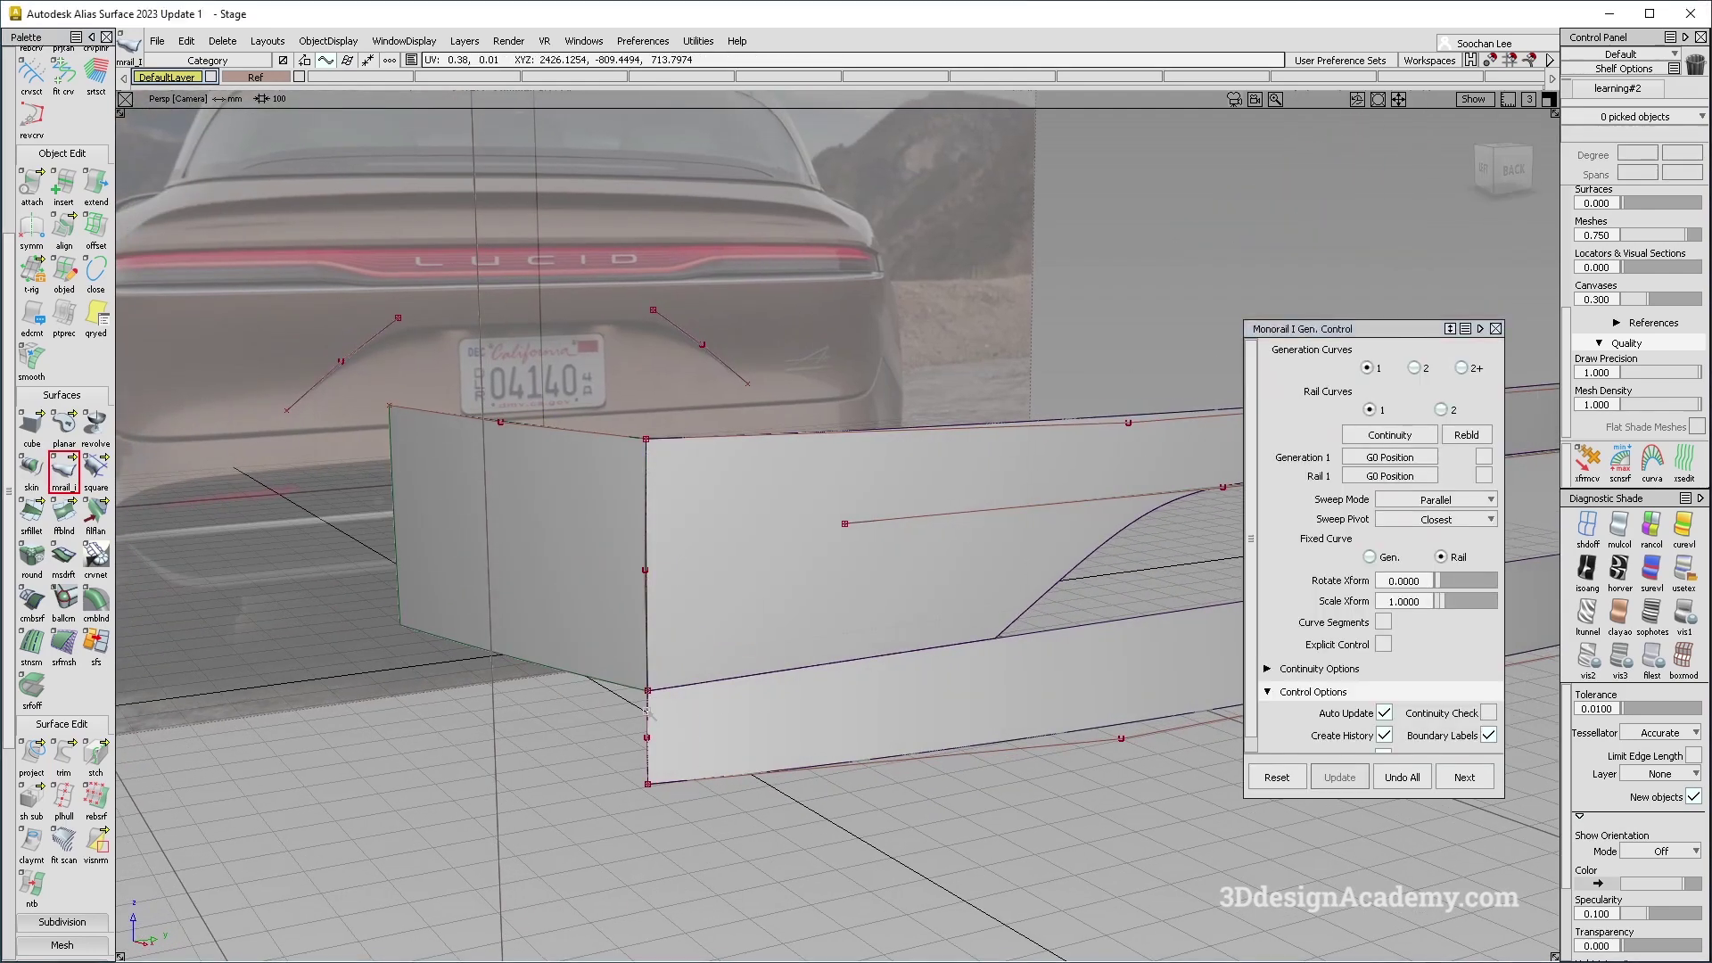
Build a Monorail surface around the left corner from the lower strip's left side edge, using the upper corner surface's lower edge as rail.
click(688, 725)
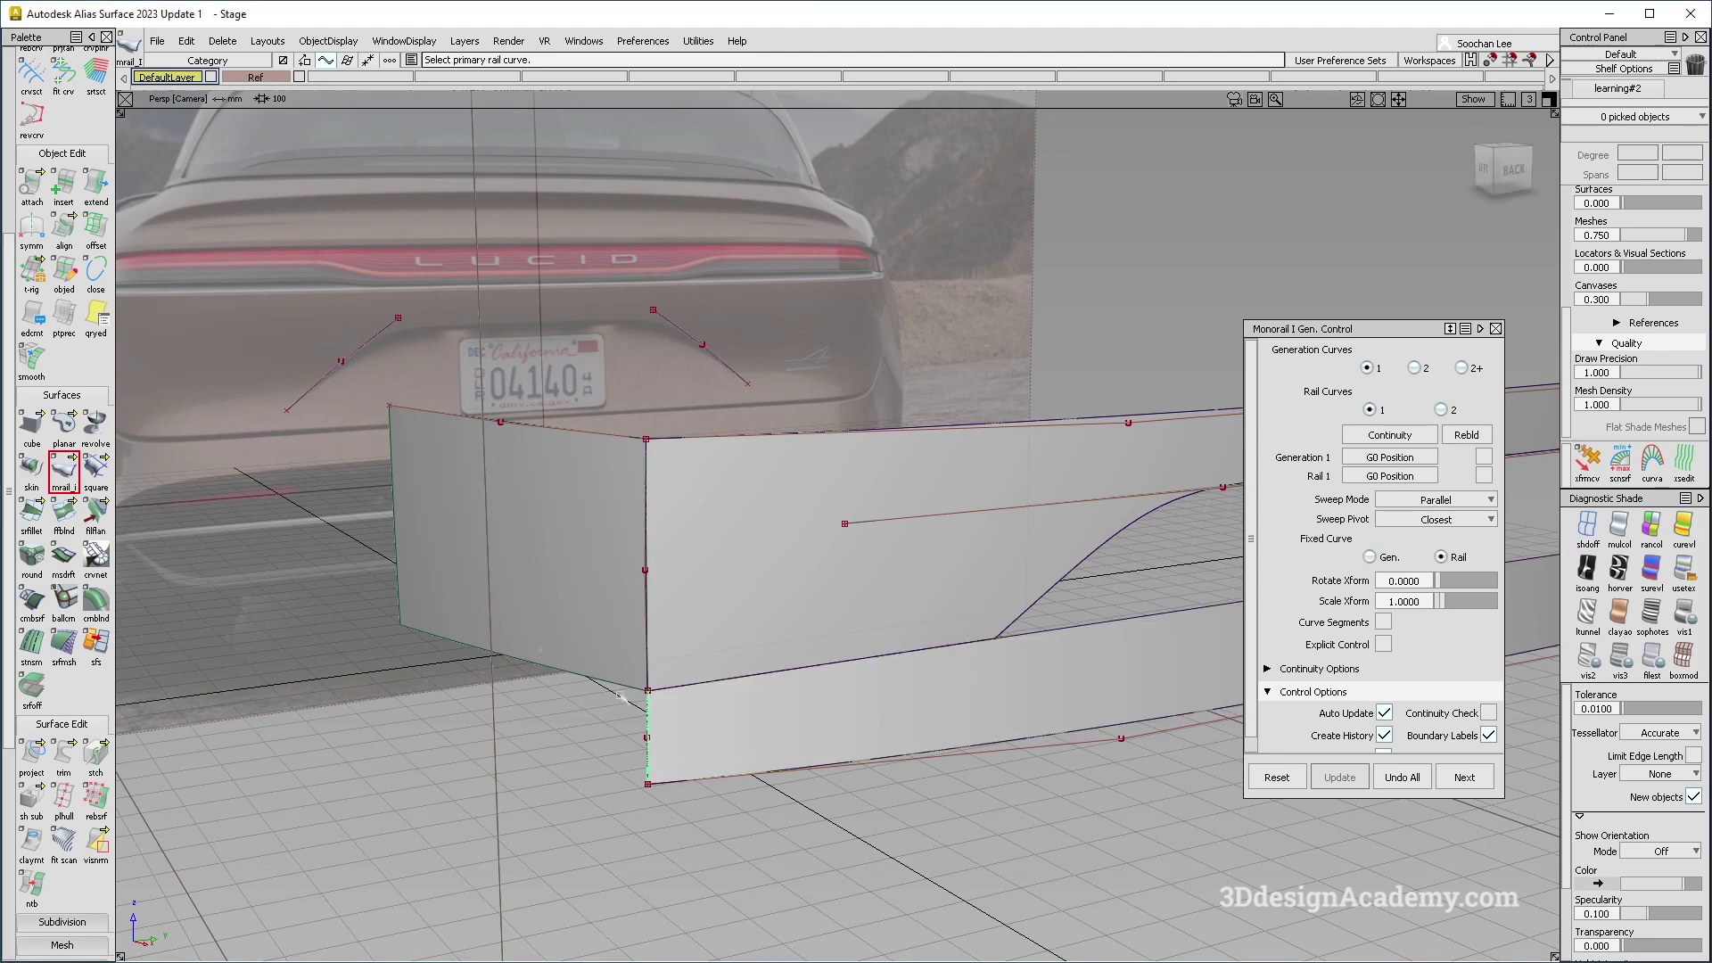
click(622, 685)
alt+shift+drag(608, 557, 664, 584)
click(1496, 329)
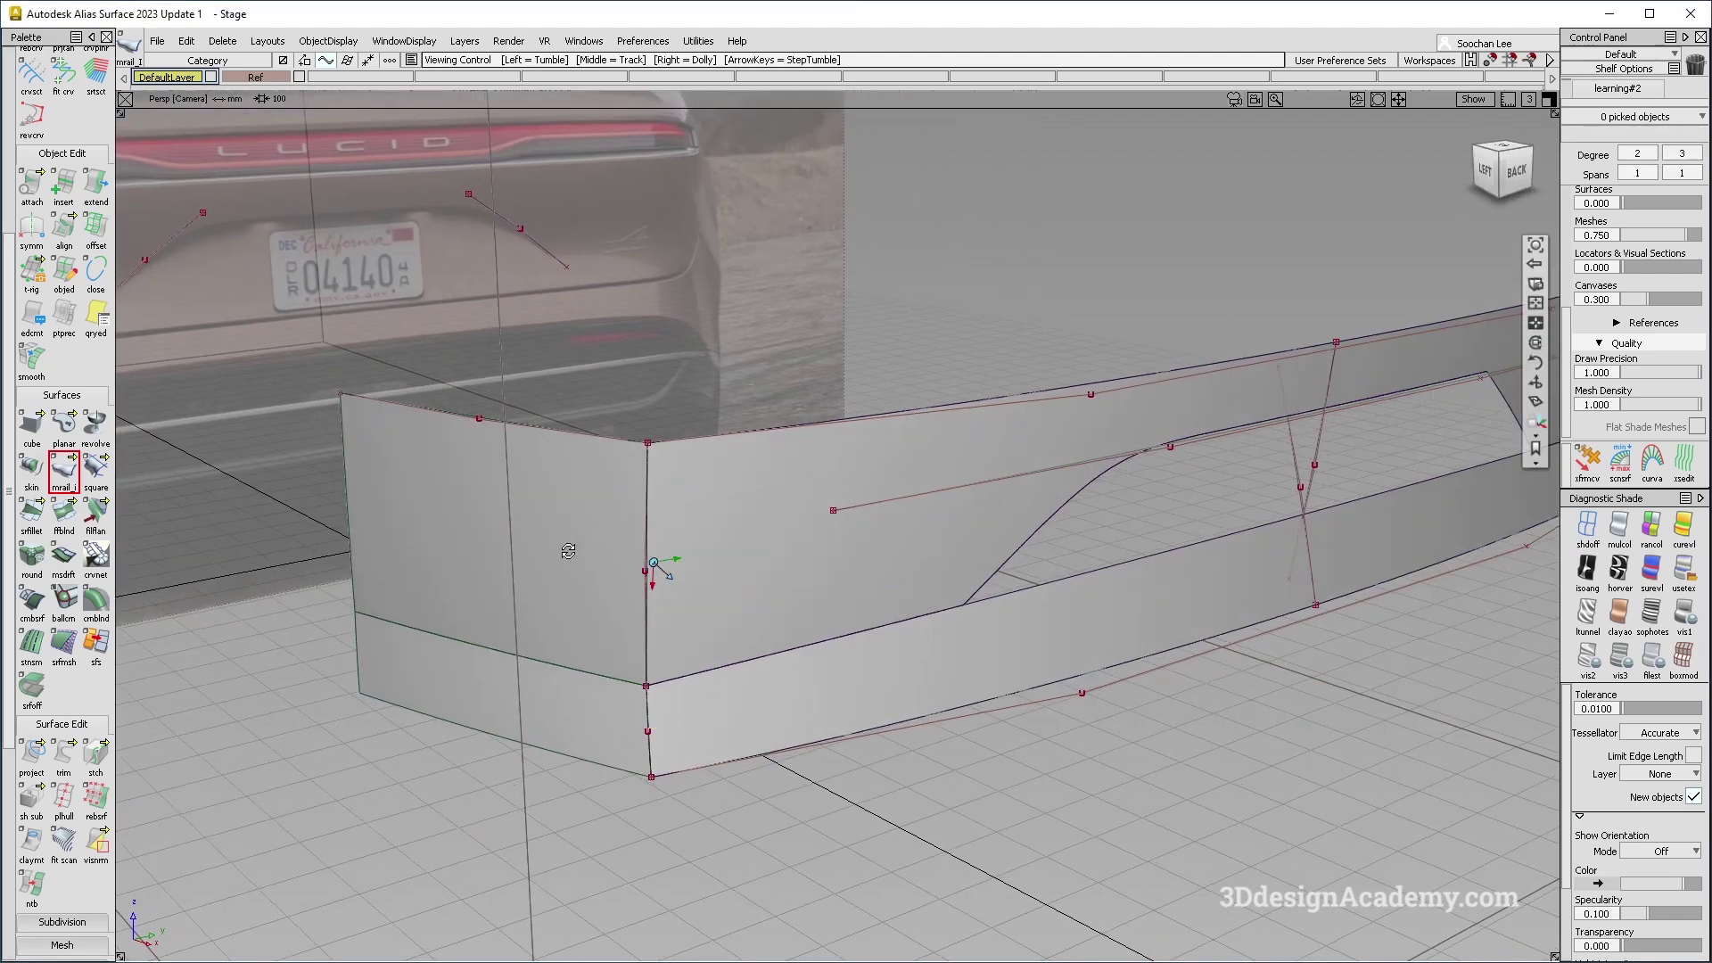
alt+shift+drag(574, 550, 542, 565)
ctrl+shift+drag(542, 567, 562, 717)
mouse_move(535, 642)
alt+shift+mouse_down()
mouse_move(856, 616)
mouse_move(571, 641)
alt+shift+mouse_up()
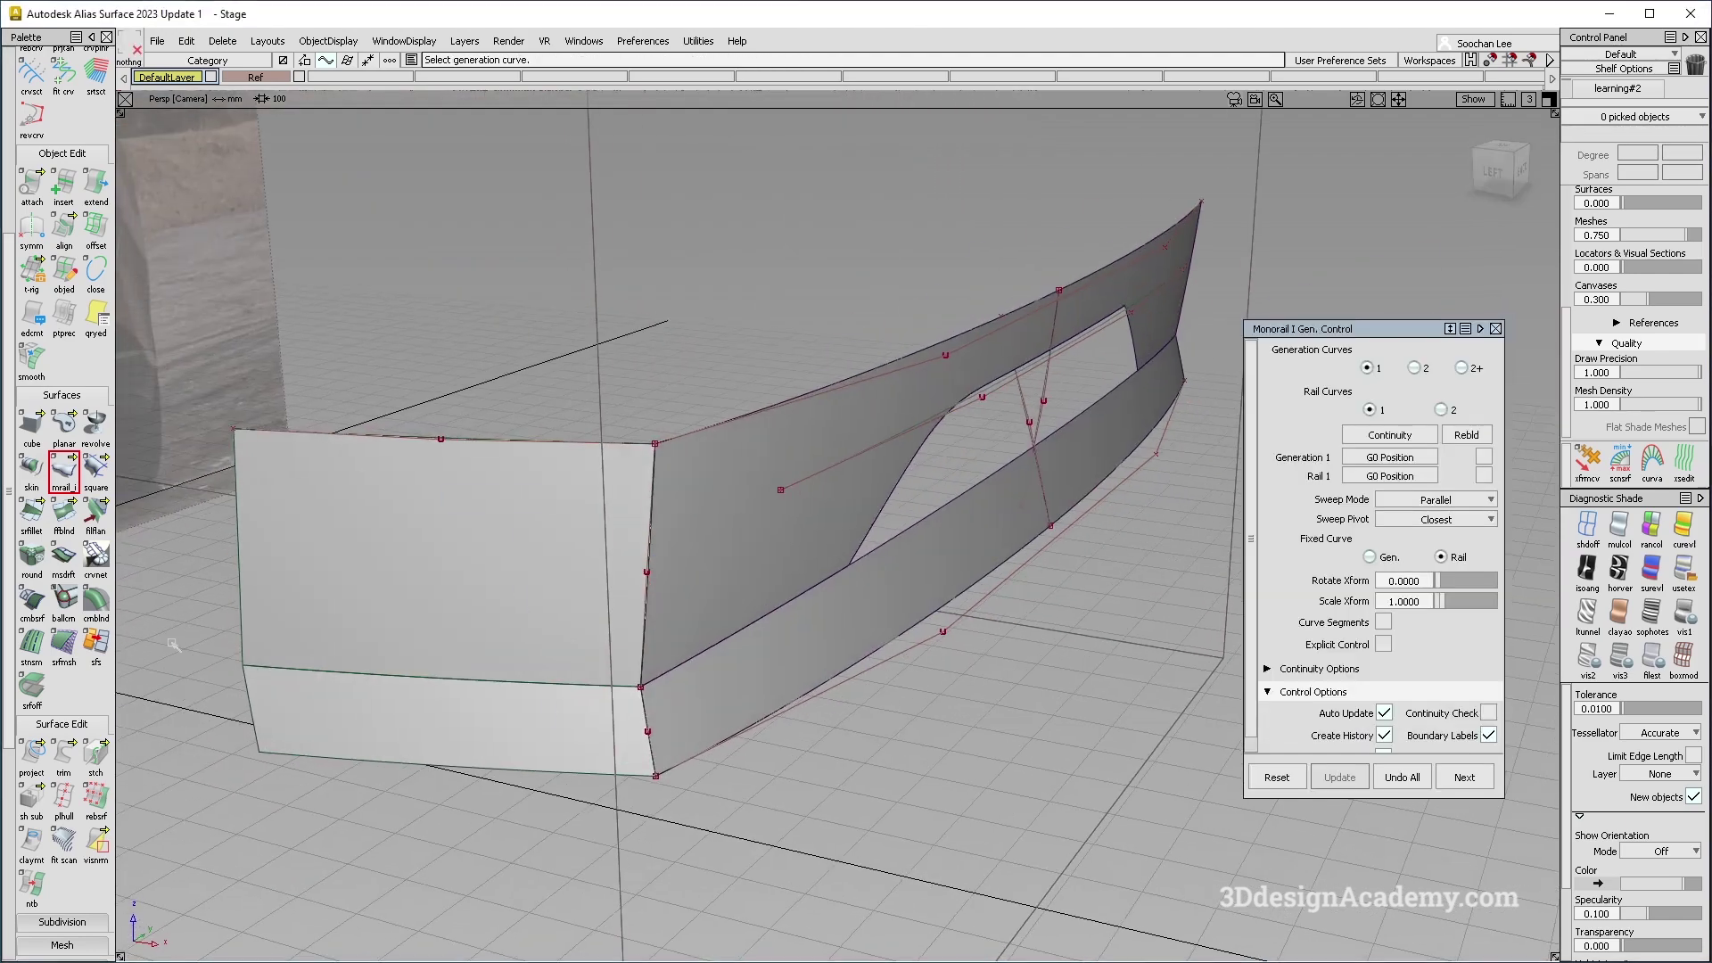
Build a G2 Curvature surface fillet with a 400 mm chordal length between the upper side surface and the upper rear surface.
click(31, 514)
click(628, 598)
key(space)
click(757, 573)
alt+shift+drag(757, 574, 1252, 493)
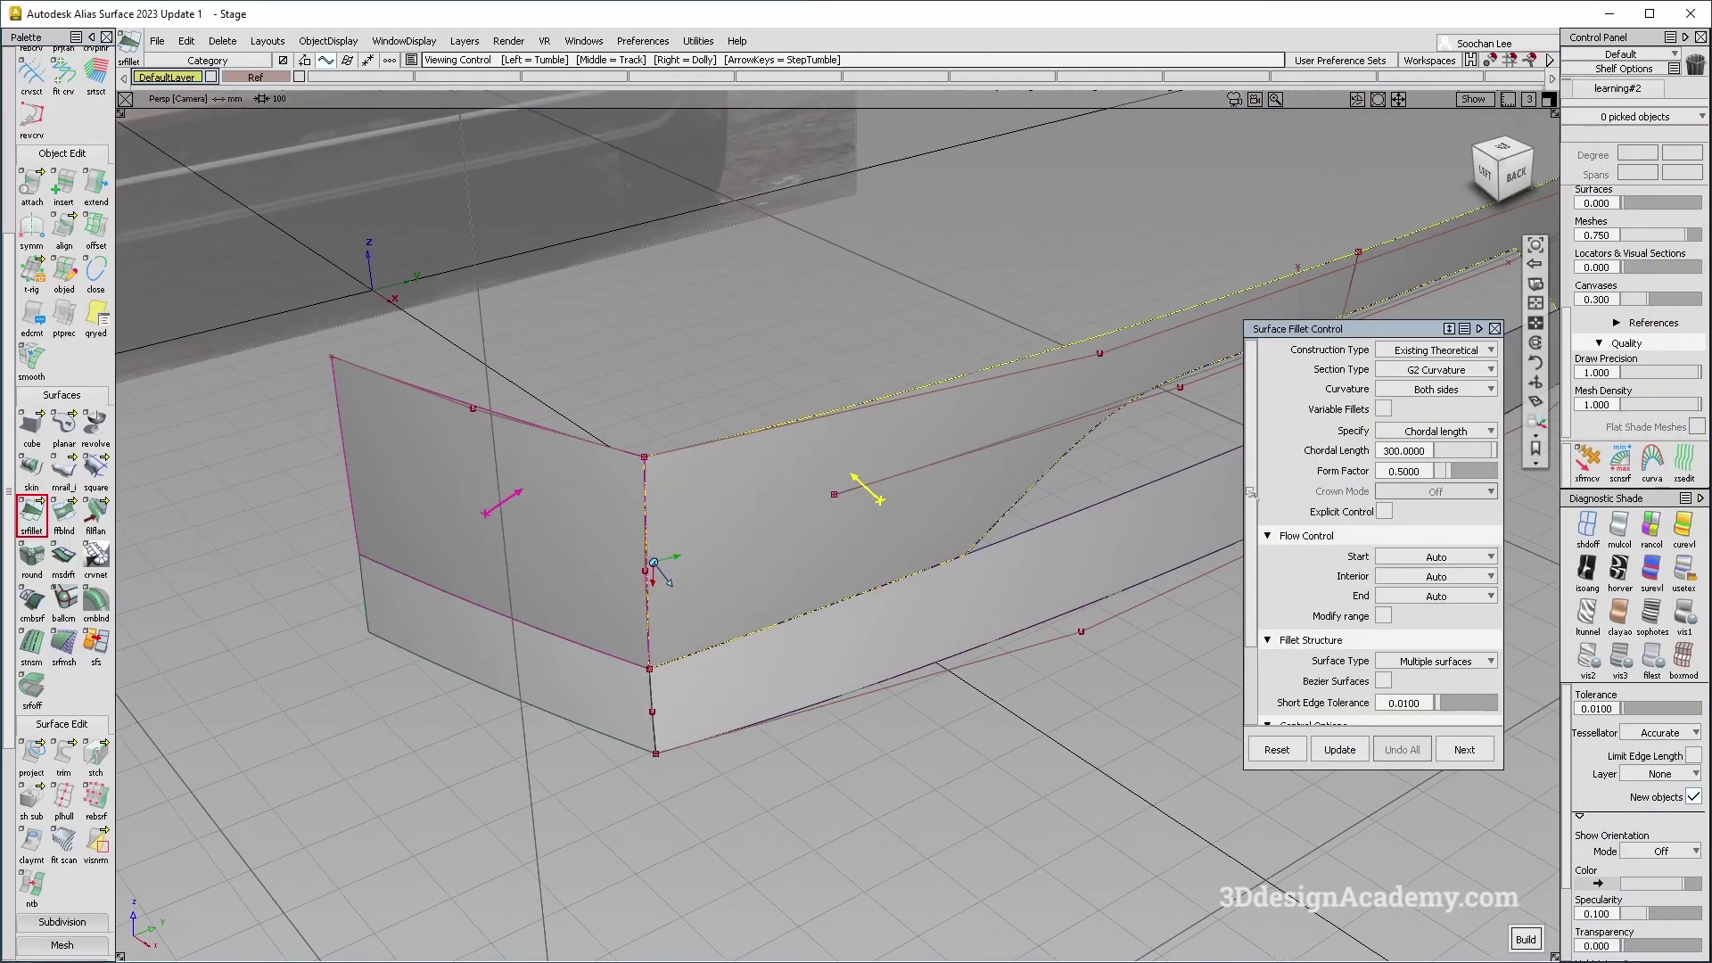
alt+shift+drag(758, 551, 542, 453)
alt+shift+drag(842, 535, 843, 545)
click(1425, 451)
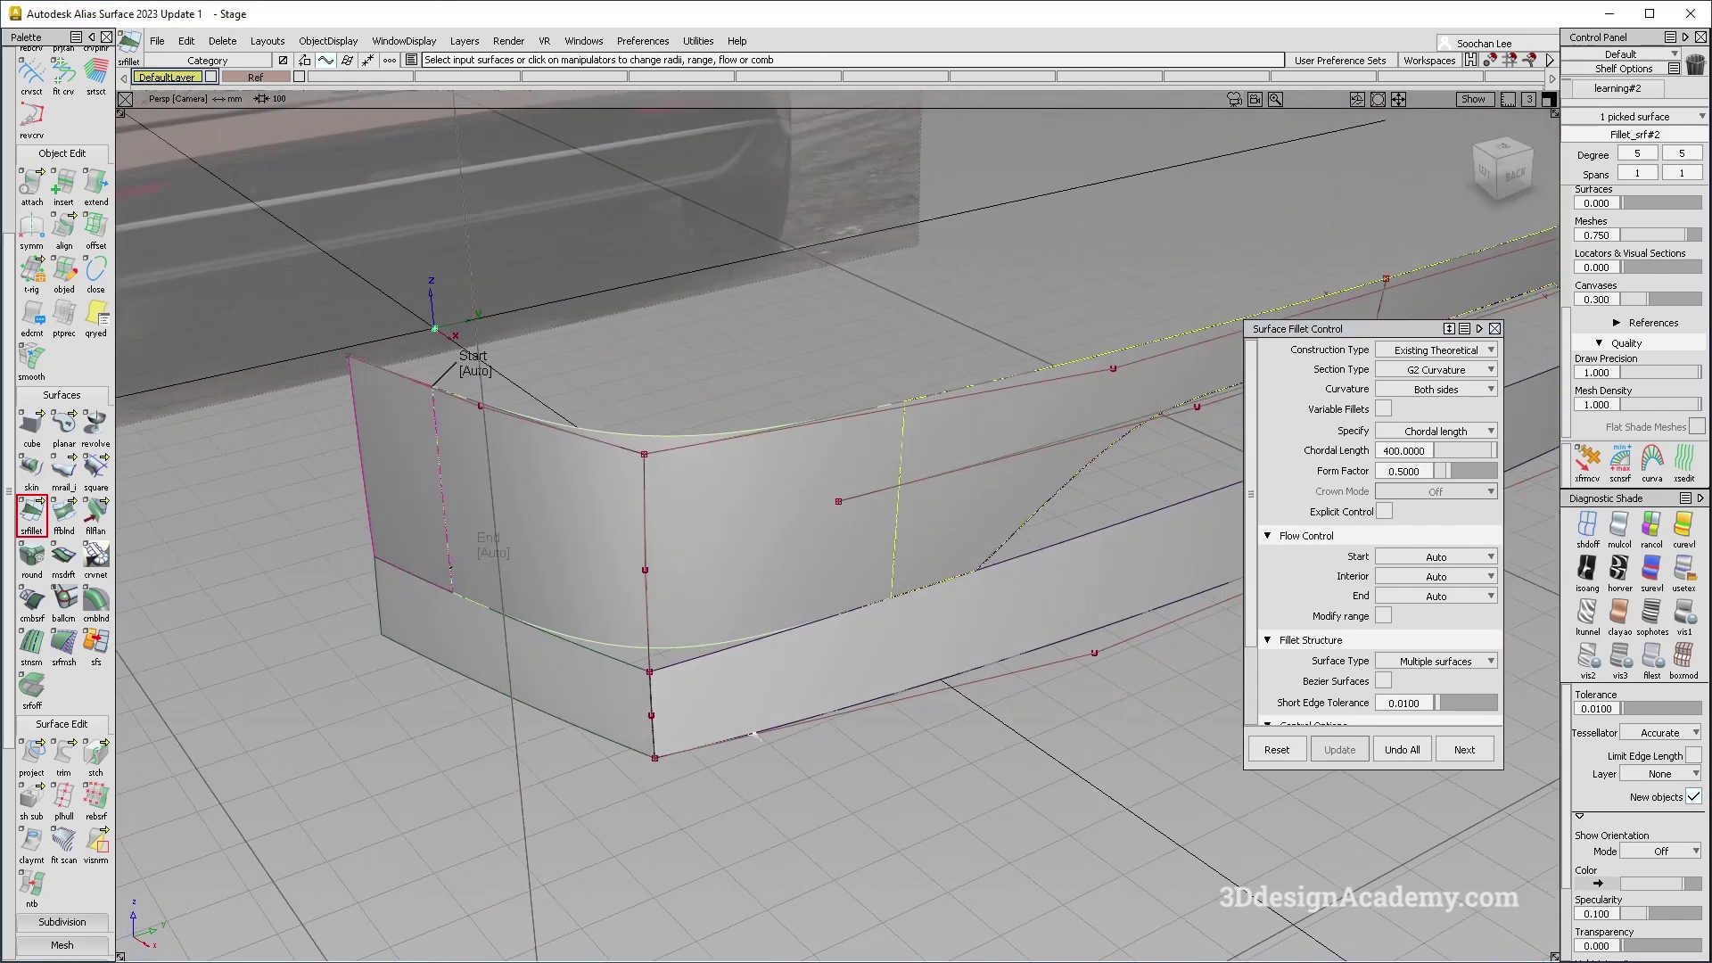
Build a matching surface fillet at the corner between the lower side surface and the lower strip.
click(730, 711)
alt+shift+drag(714, 711, 744, 635)
alt+shift+click(884, 622)
alt+shift+right_drag(885, 623, 699, 711)
alt+shift+drag(699, 711, 644, 676)
alt+shift+middle_drag(645, 676, 900, 696)
alt+shift+drag(901, 696, 794, 658)
alt+shift+click(790, 718)
alt+shift+right_drag(790, 718, 886, 776)
alt+shift+drag(885, 775, 1105, 601)
ctrl+shift+right_drag(944, 706, 883, 767)
alt+shift+middle_drag(821, 811, 753, 719)
ctrl+shift+drag(753, 719, 743, 686)
alt+shift+right_drag(744, 686, 716, 706)
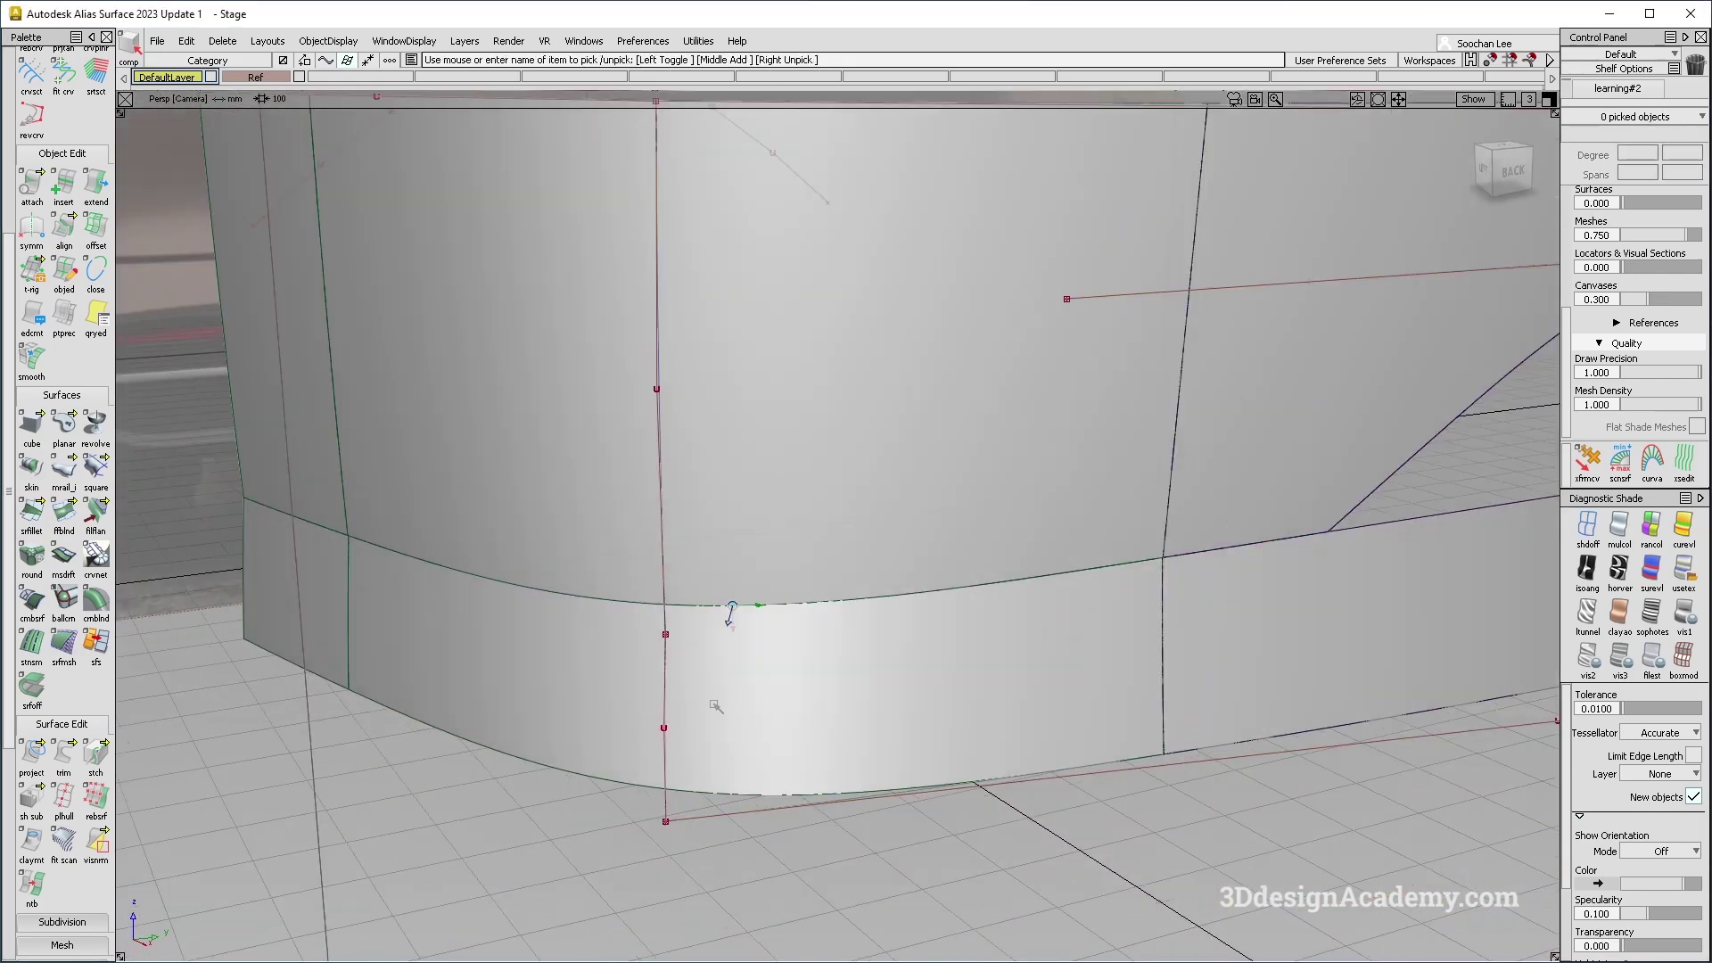
Duplicate the lower fillet's bottom edge as a separate curve and delete the lower fillet.
alt+shift+right_drag(432, 541, 589, 520)
alt+shift+right_drag(733, 564, 538, 627)
alt+shift+drag(539, 627, 348, 560)
scroll(37, 202, up, 5)
click(33, 207)
click(731, 850)
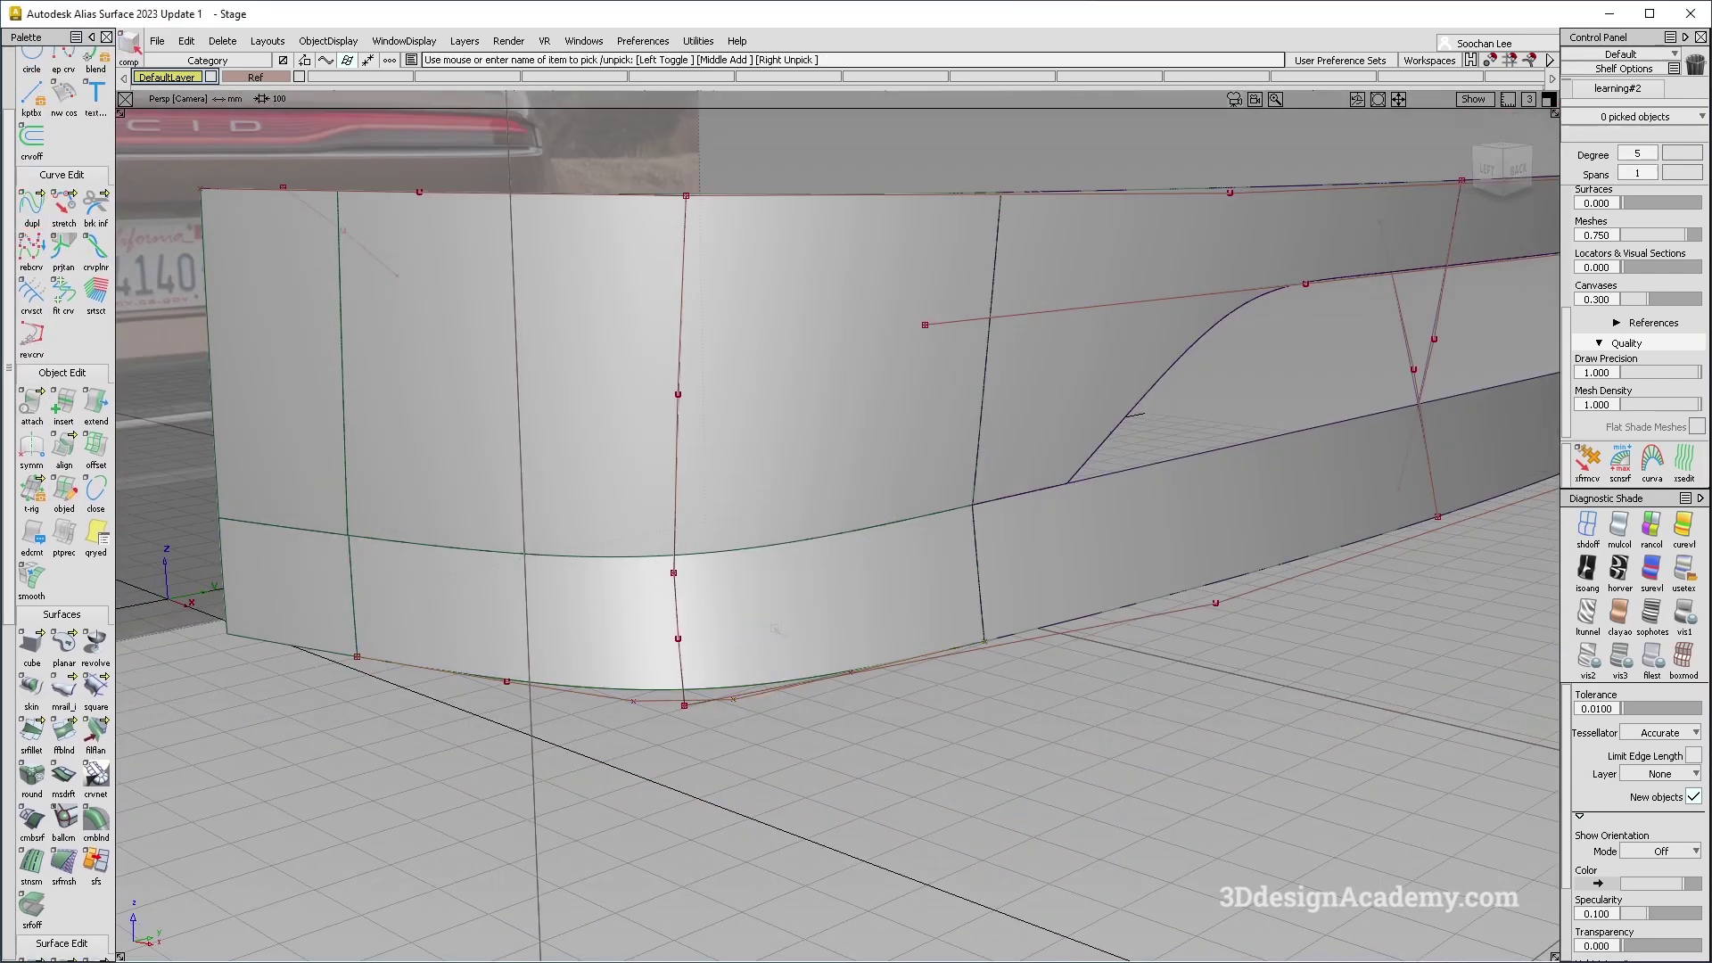
key(Delete)
key(Return)
Untrim the lower side surface and the lower strip so both run to the sharp corner.
click(306, 612)
scroll(62, 839, down, 3)
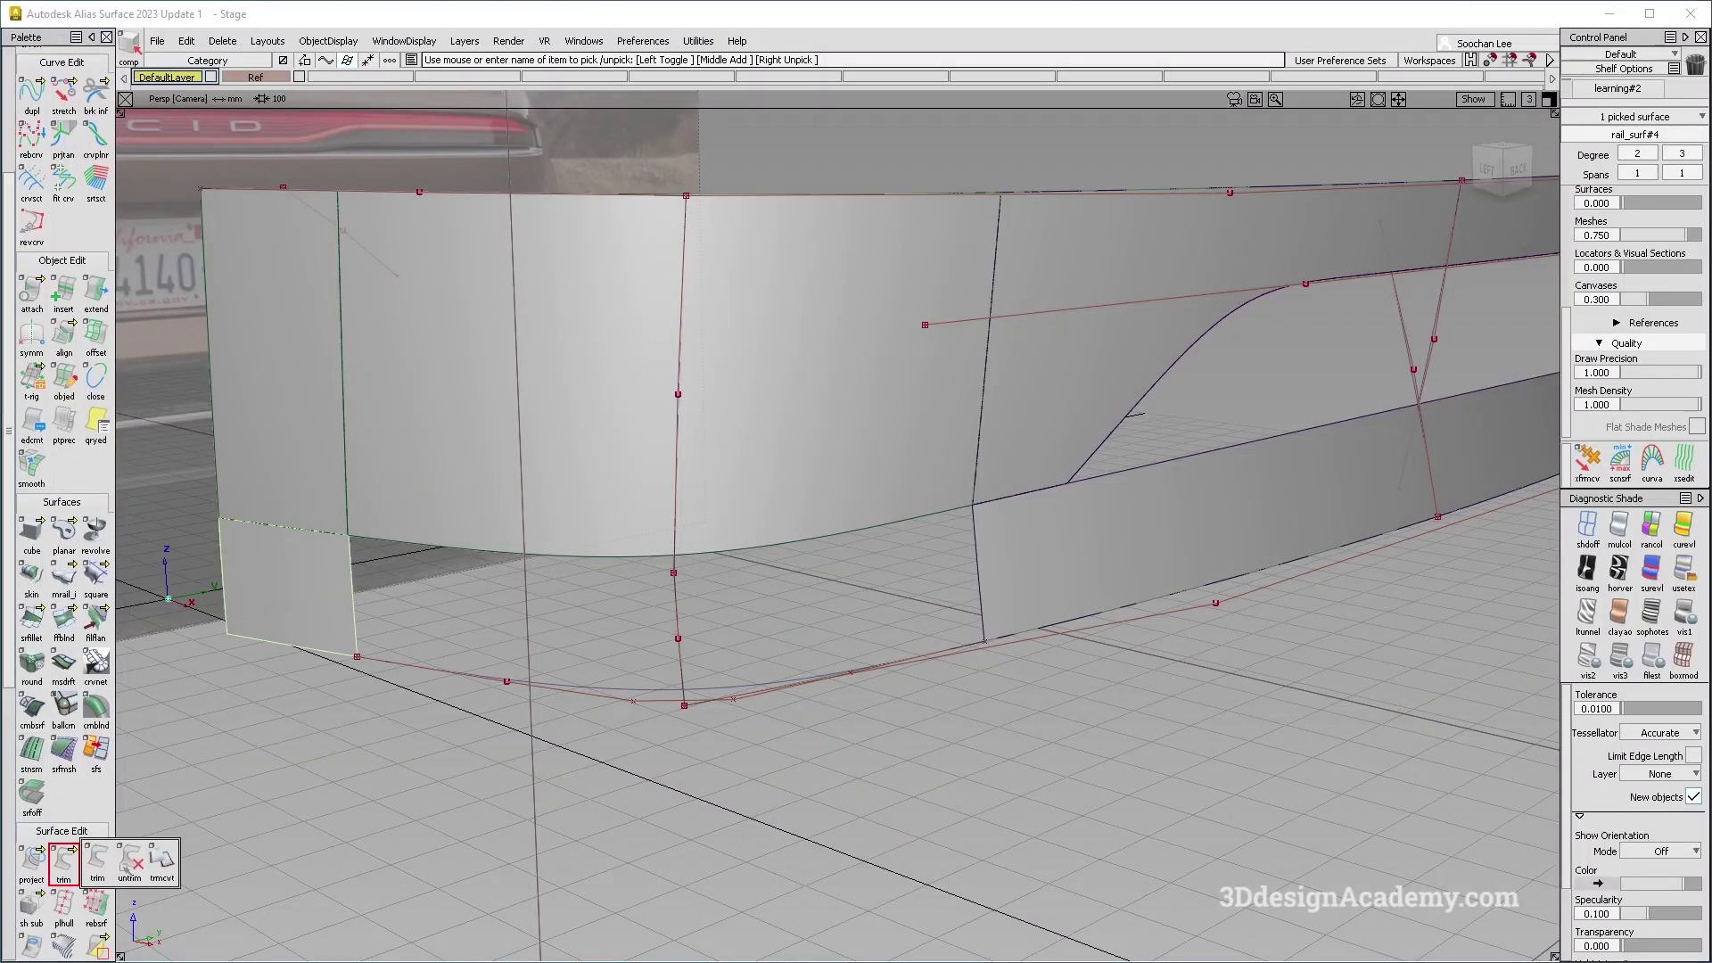
click(129, 860)
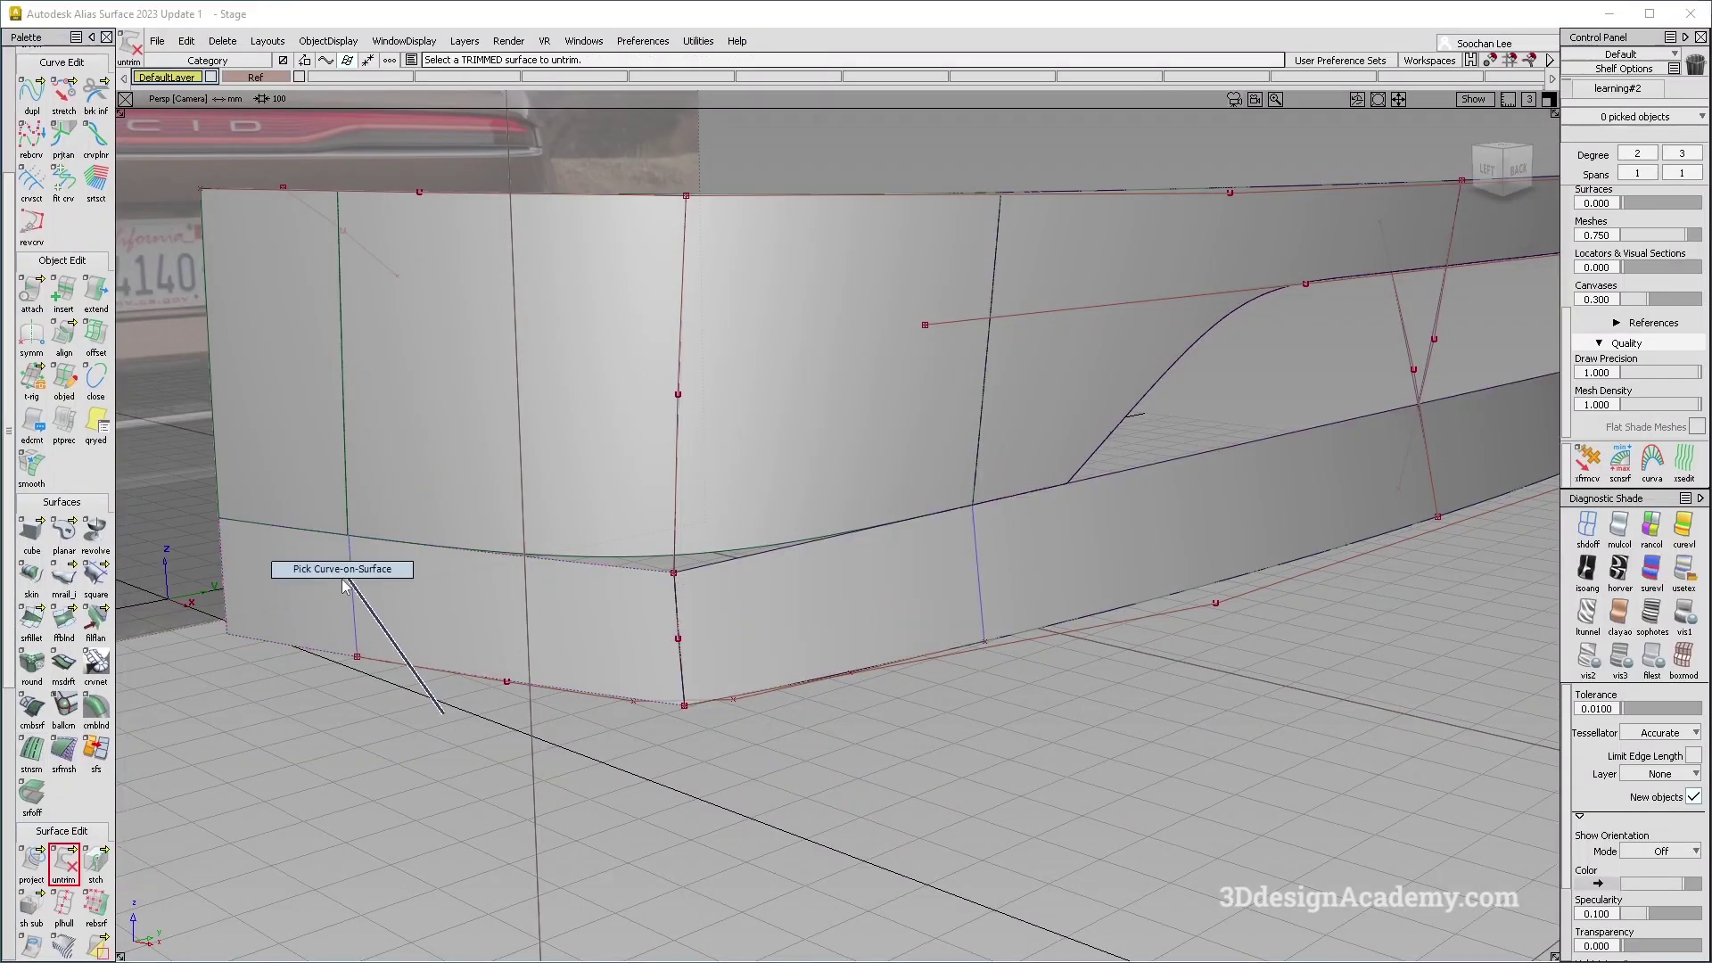
Delete the vertical curves-on-surface and draw straight curves from the upper fillet's lower corners to the duplicated corner curve's ends.
key(Delete)
key(Return)
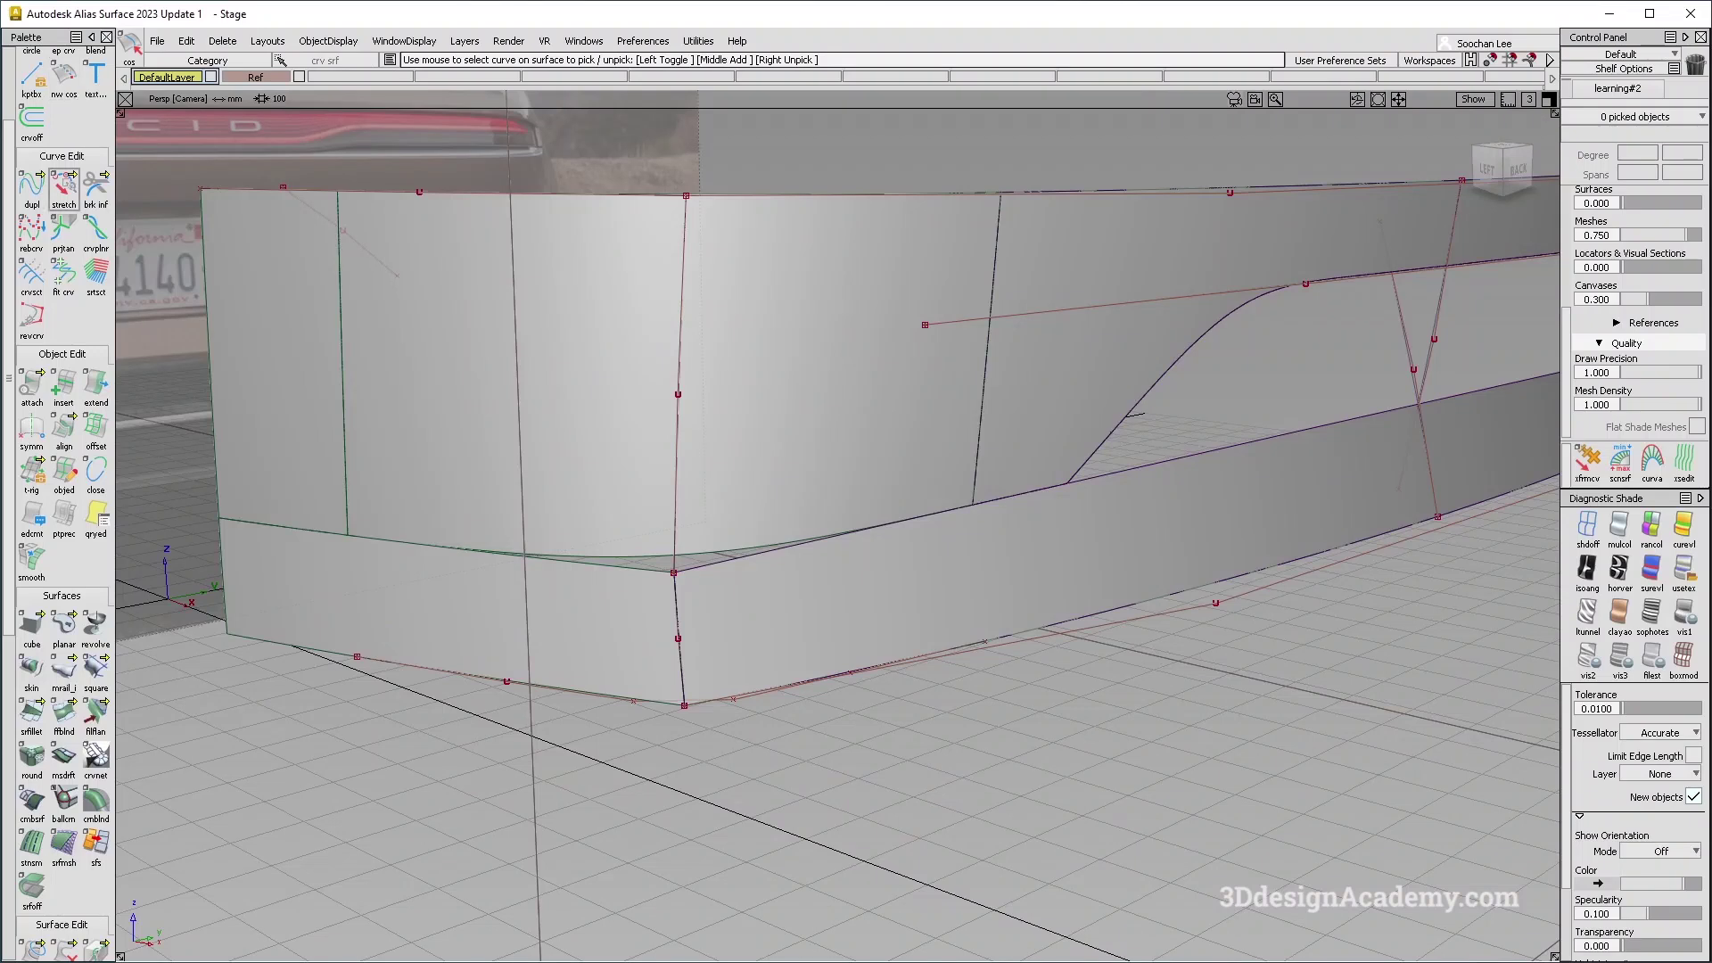
click(357, 656)
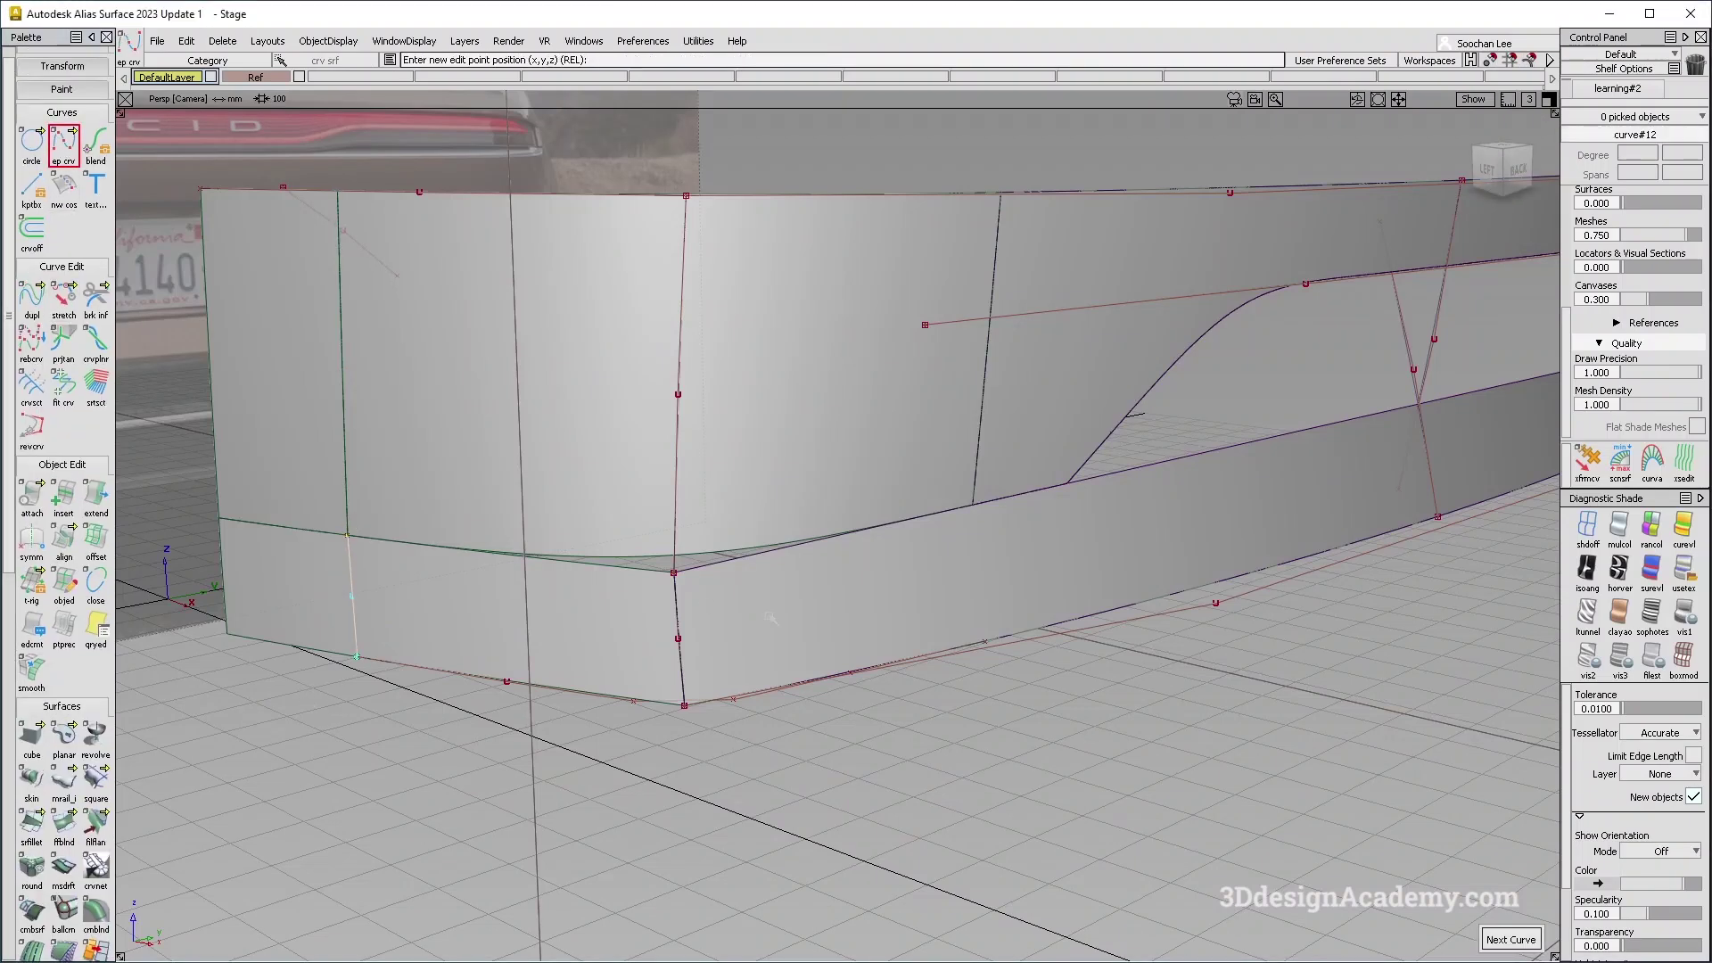
key(Escape)
Try to project the straight curves onto the lower side surface and the lower strip along the surface normal.
scroll(64, 870, down, 5)
click(34, 866)
click(472, 592)
key(space)
click(352, 591)
alt+shift+drag(357, 590, 1051, 692)
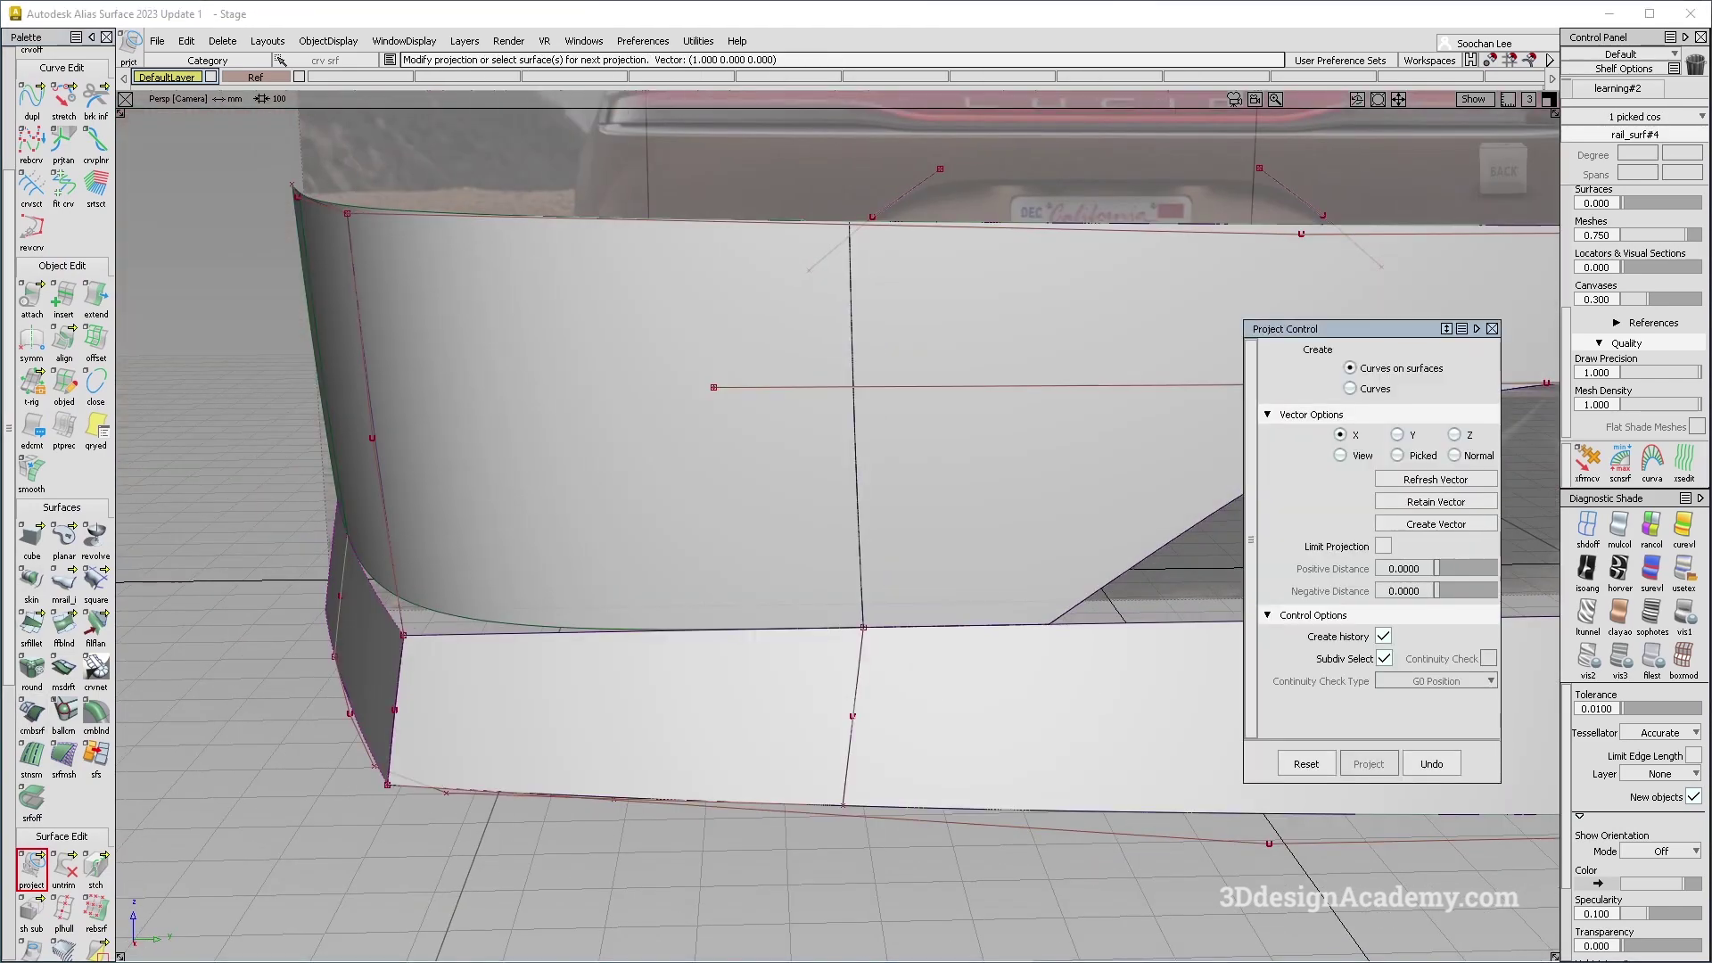
click(702, 691)
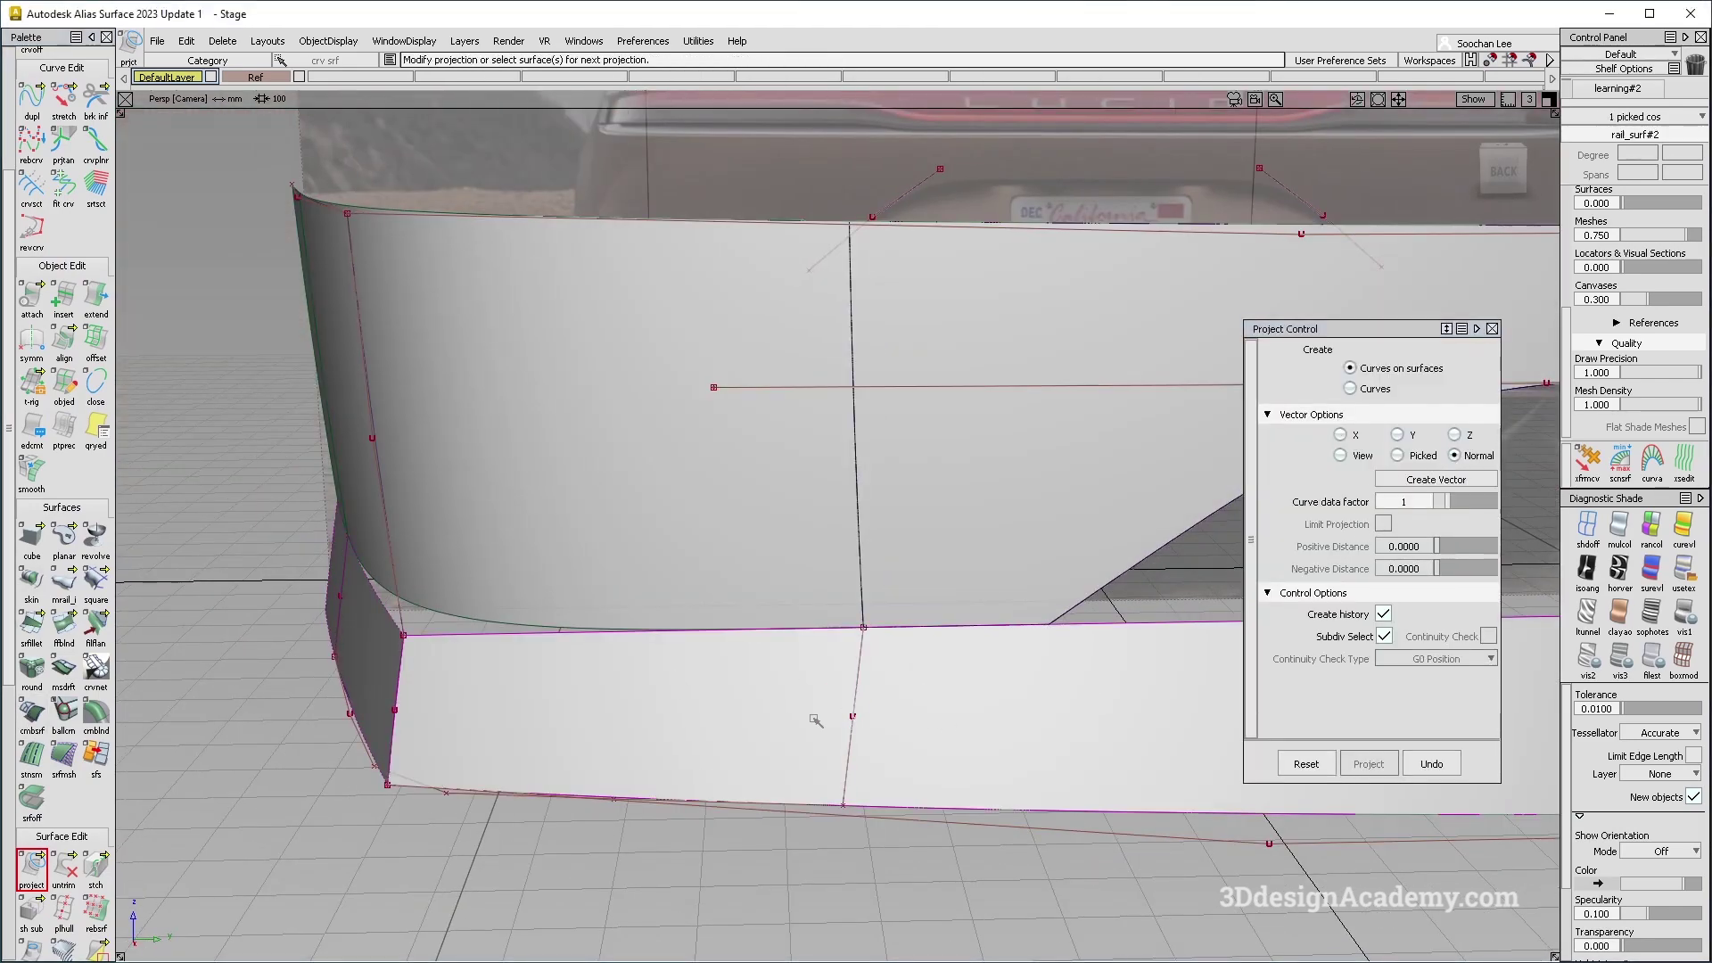
Undo the projections and the straight connecting curves.
key(ctrl+z)
key(ctrl+z)
drag(1092, 685, 1095, 704)
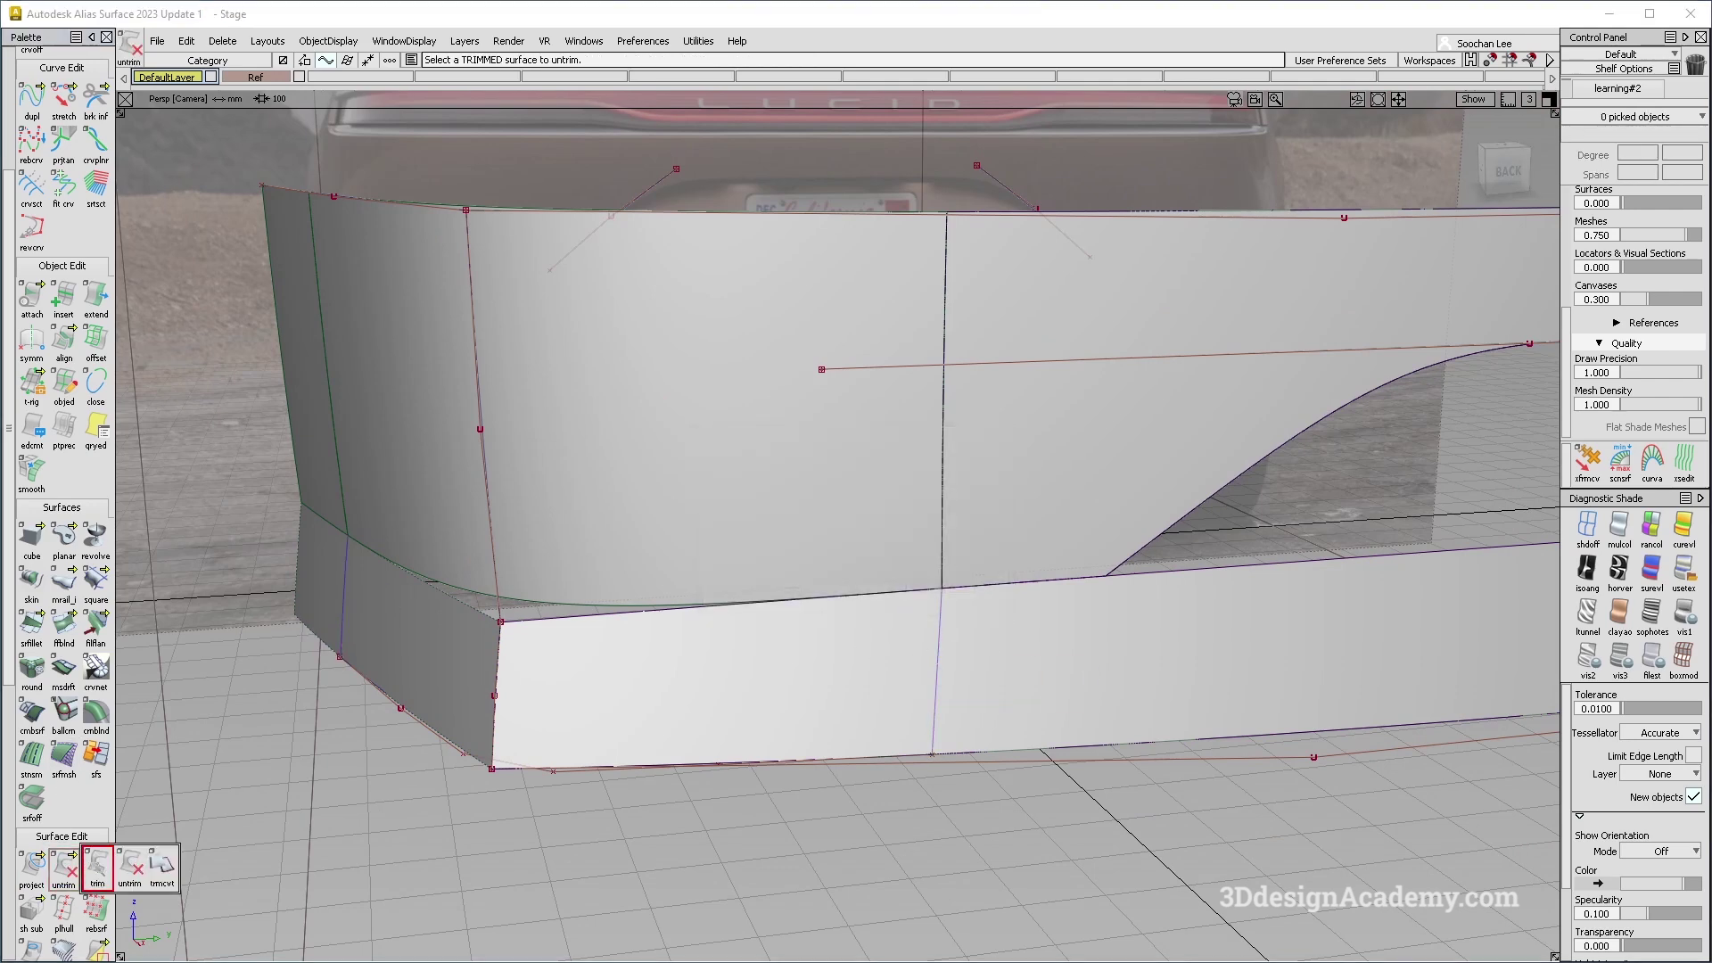
Trim the lower side surface and the lower strip at their vertical curves-on-surface, keeping the regions outside the corner.
click(97, 866)
click(317, 589)
click(1517, 940)
click(980, 628)
click(1517, 940)
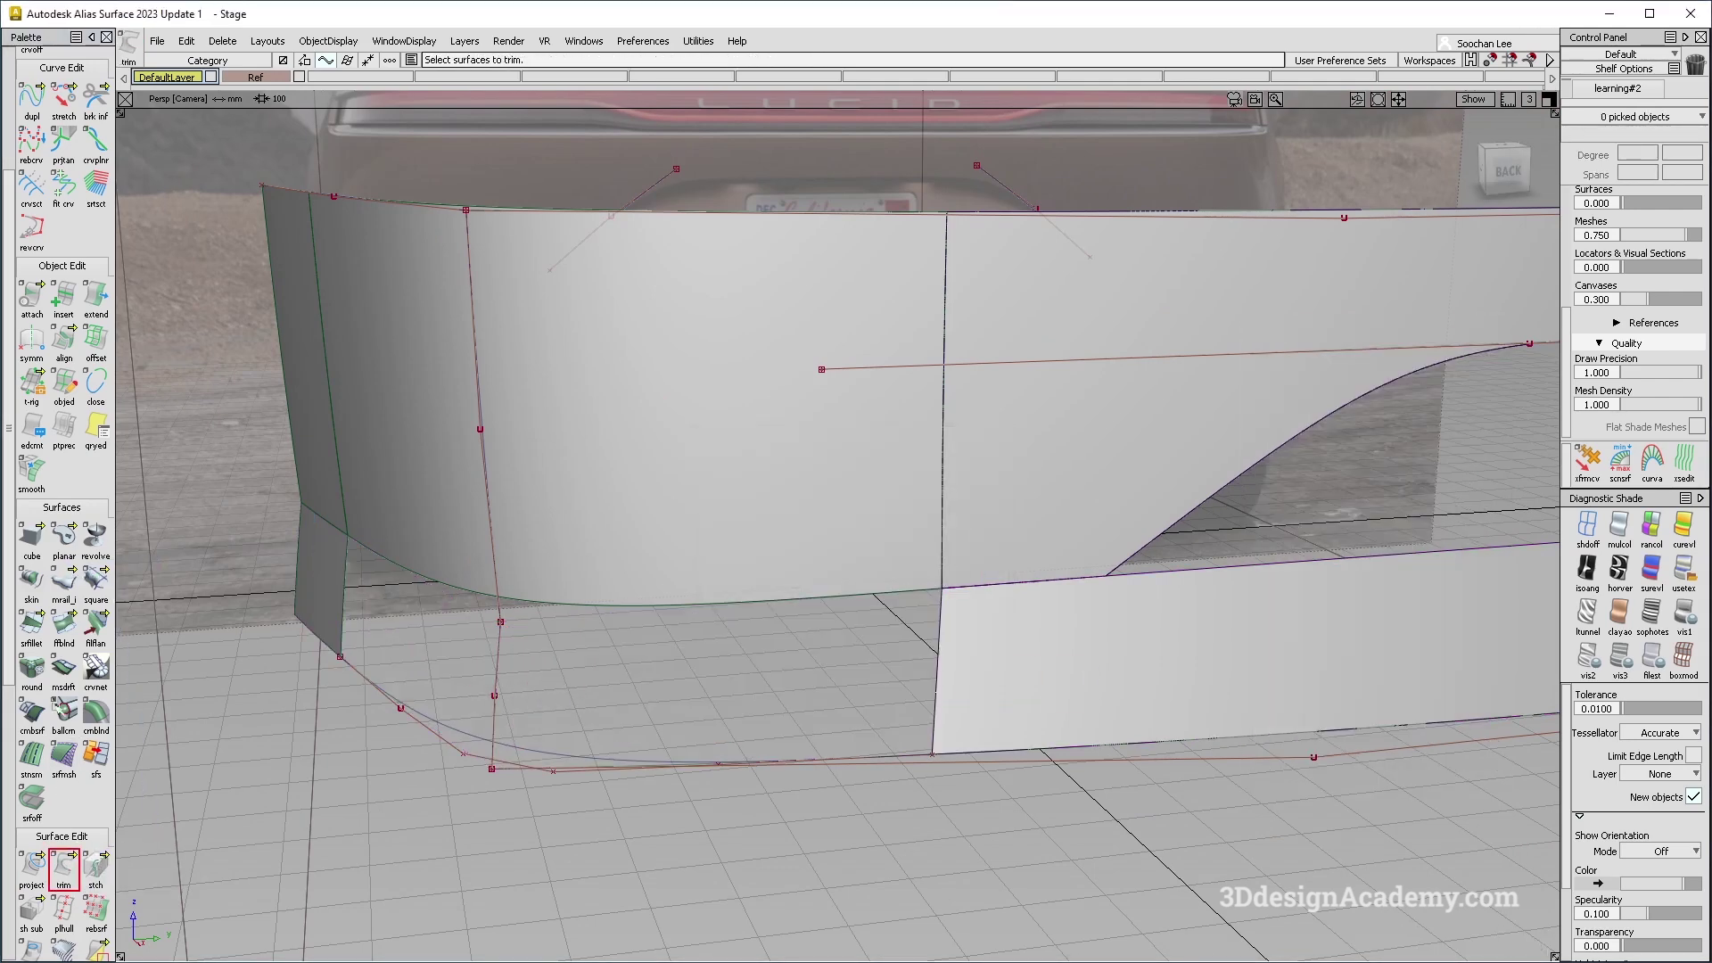
Build a Square surface across the lower corner gap from the two trimmed side edges, the upper fillet's lower edge and the duplicated corner curve.
click(100, 584)
click(344, 587)
click(647, 605)
click(655, 763)
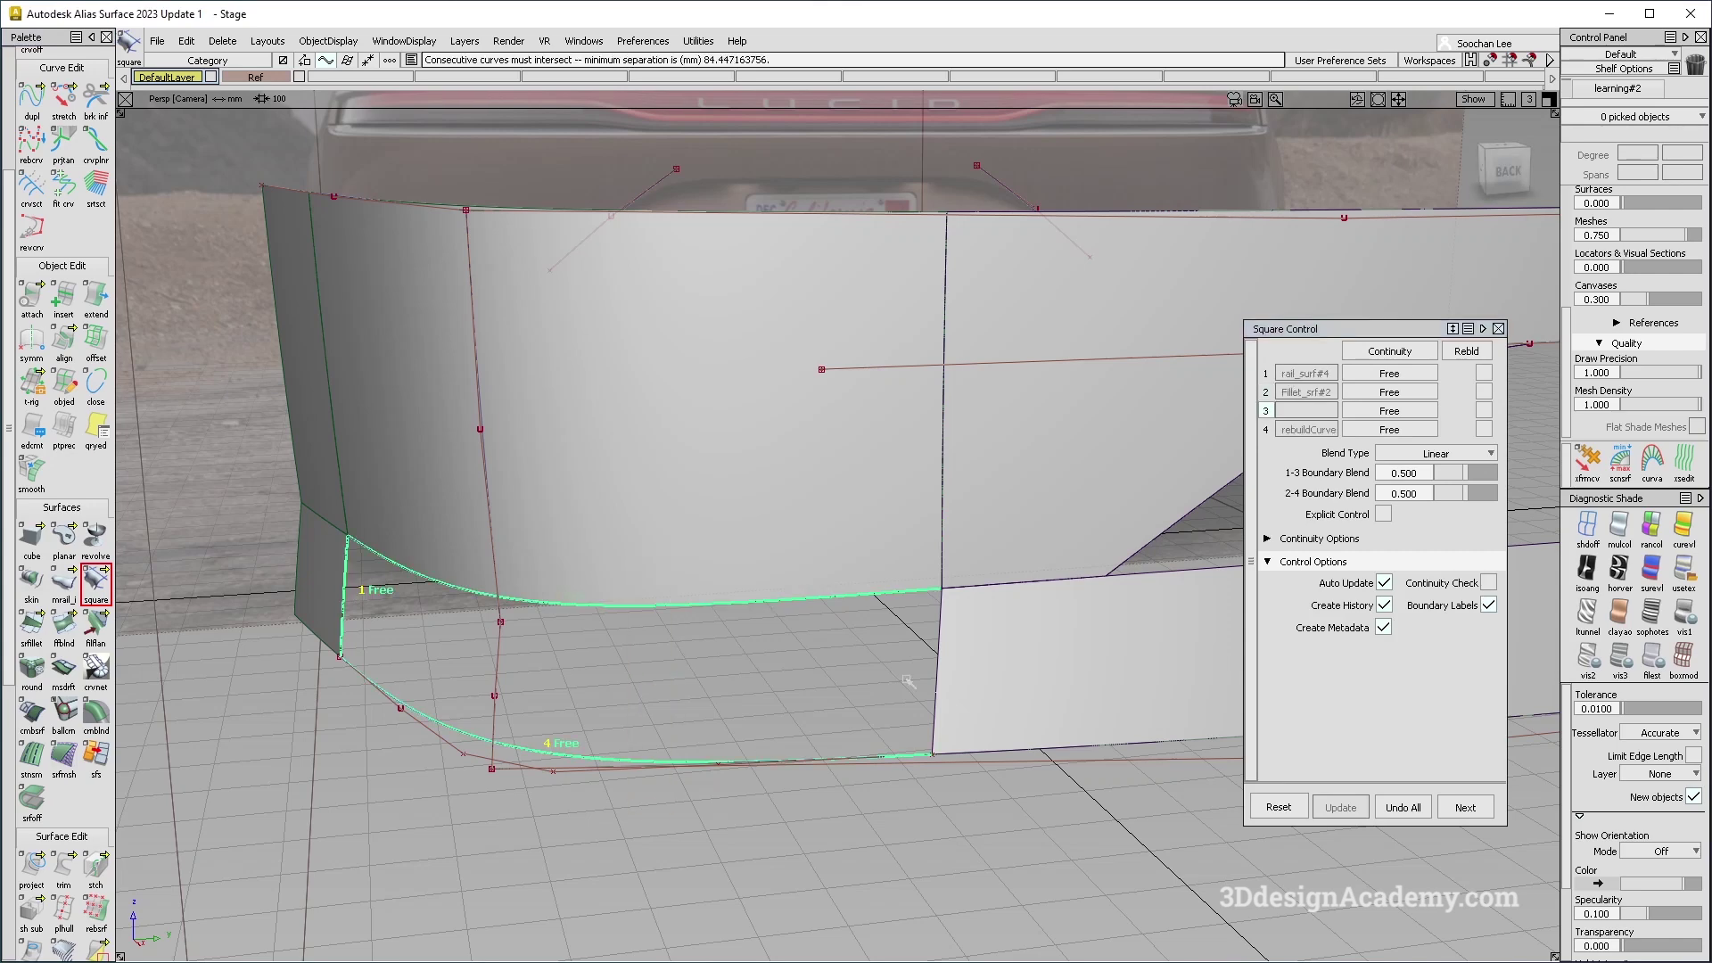
click(938, 671)
Set boundaries 1 and 3 of the Square surface to G2 Curvature continuity.
alt+shift+drag(768, 668, 1049, 589)
click(1409, 379)
click(1414, 436)
click(1388, 380)
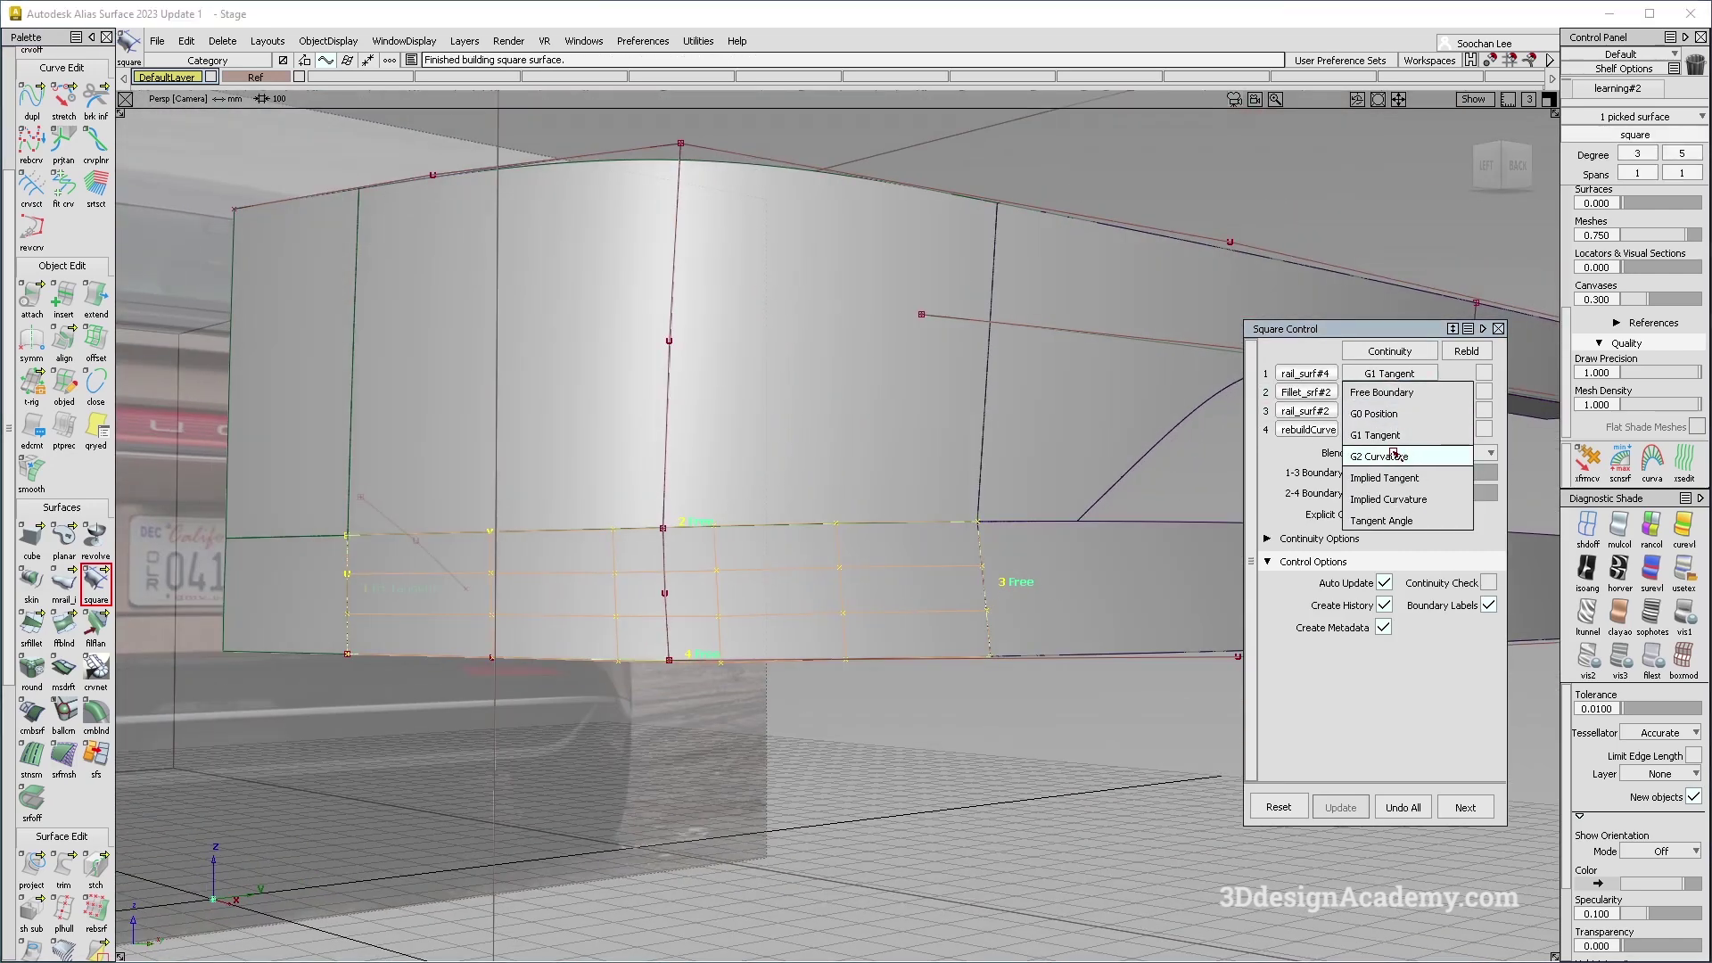
click(1409, 458)
click(1409, 412)
click(1409, 495)
alt+shift+drag(725, 532, 676, 615)
ctrl+shift+drag(682, 616, 676, 640)
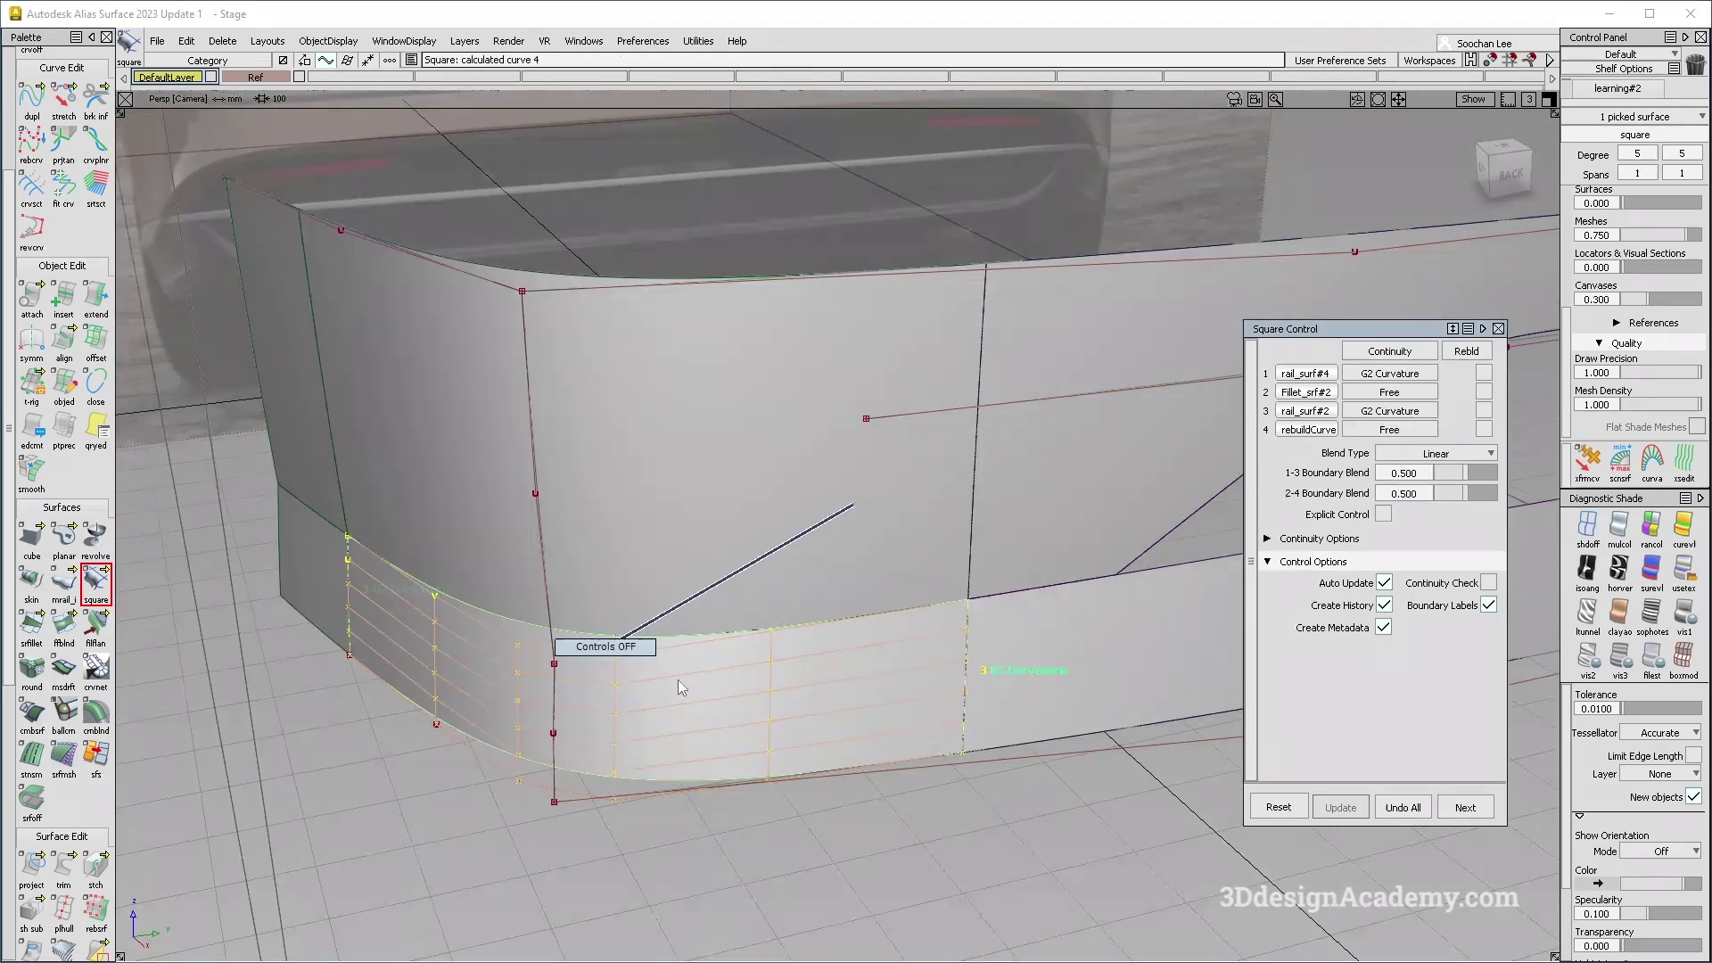
Select all the rear surfaces and delete their construction history.
alt+shift+drag(705, 518, 541, 546)
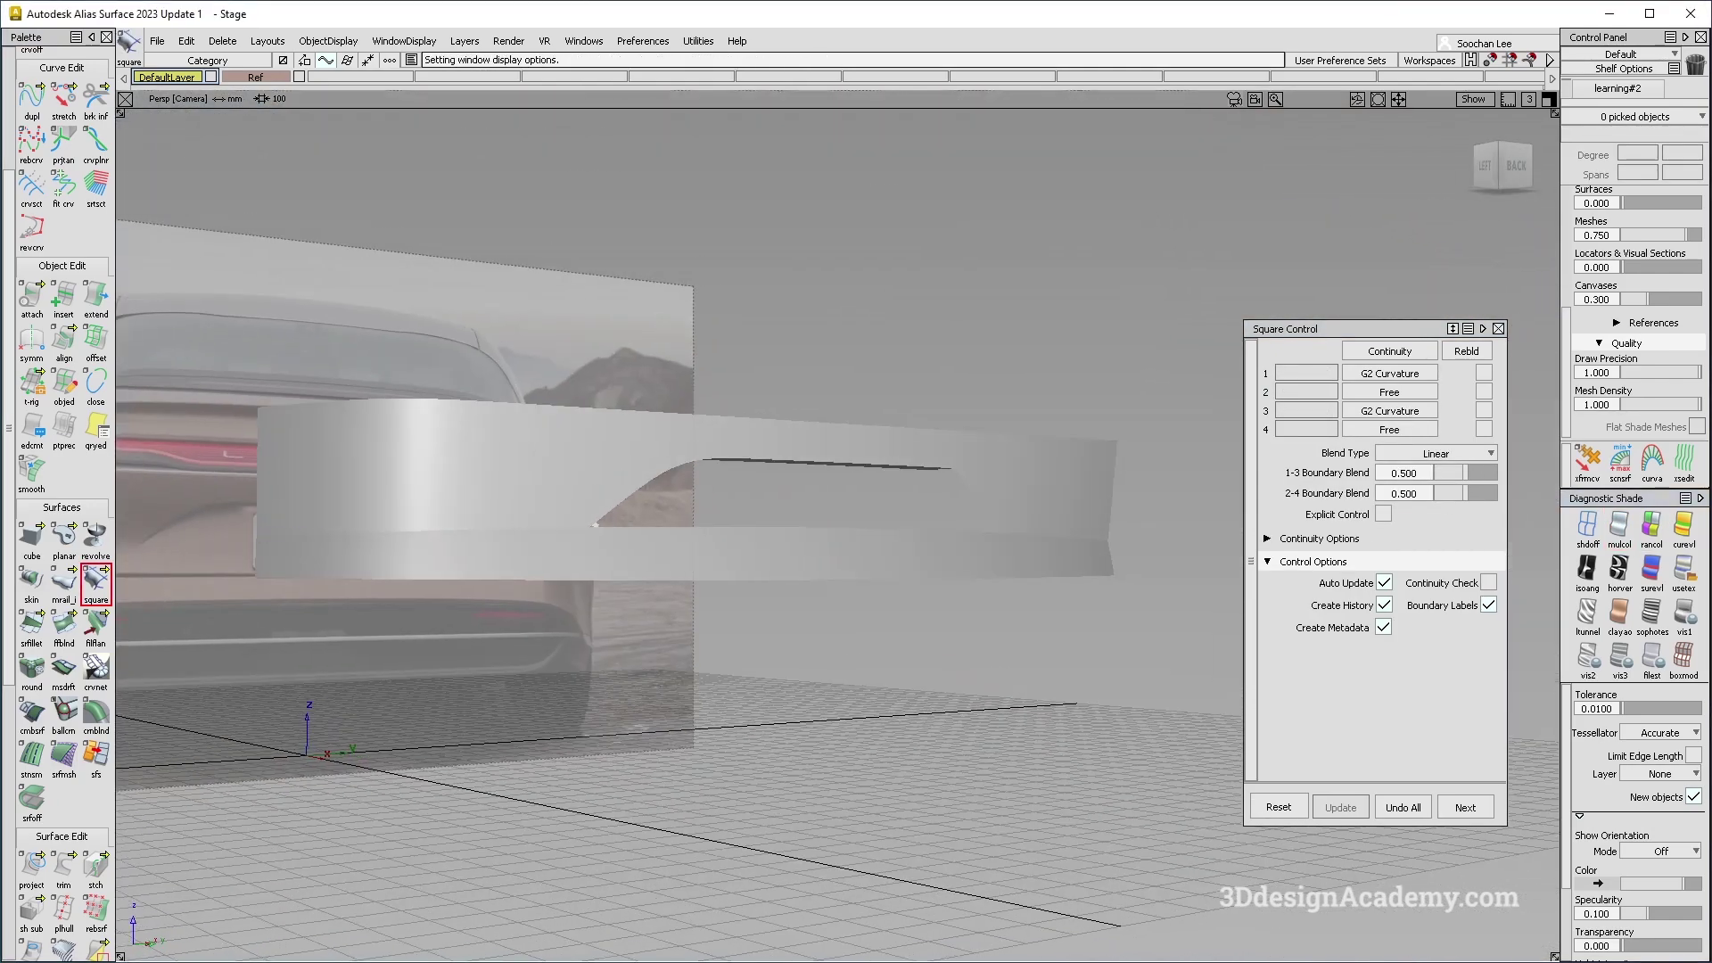
alt+shift+drag(368, 536, 739, 562)
ctrl+shift+drag(581, 369, 471, 476)
drag(796, 692, 207, 5)
click(222, 41)
click(264, 84)
Untrim the lower strip back to its full surface and delete its horizontal curve-on-surface.
ctrl+shift+drag(752, 413, 654, 526)
click(535, 597)
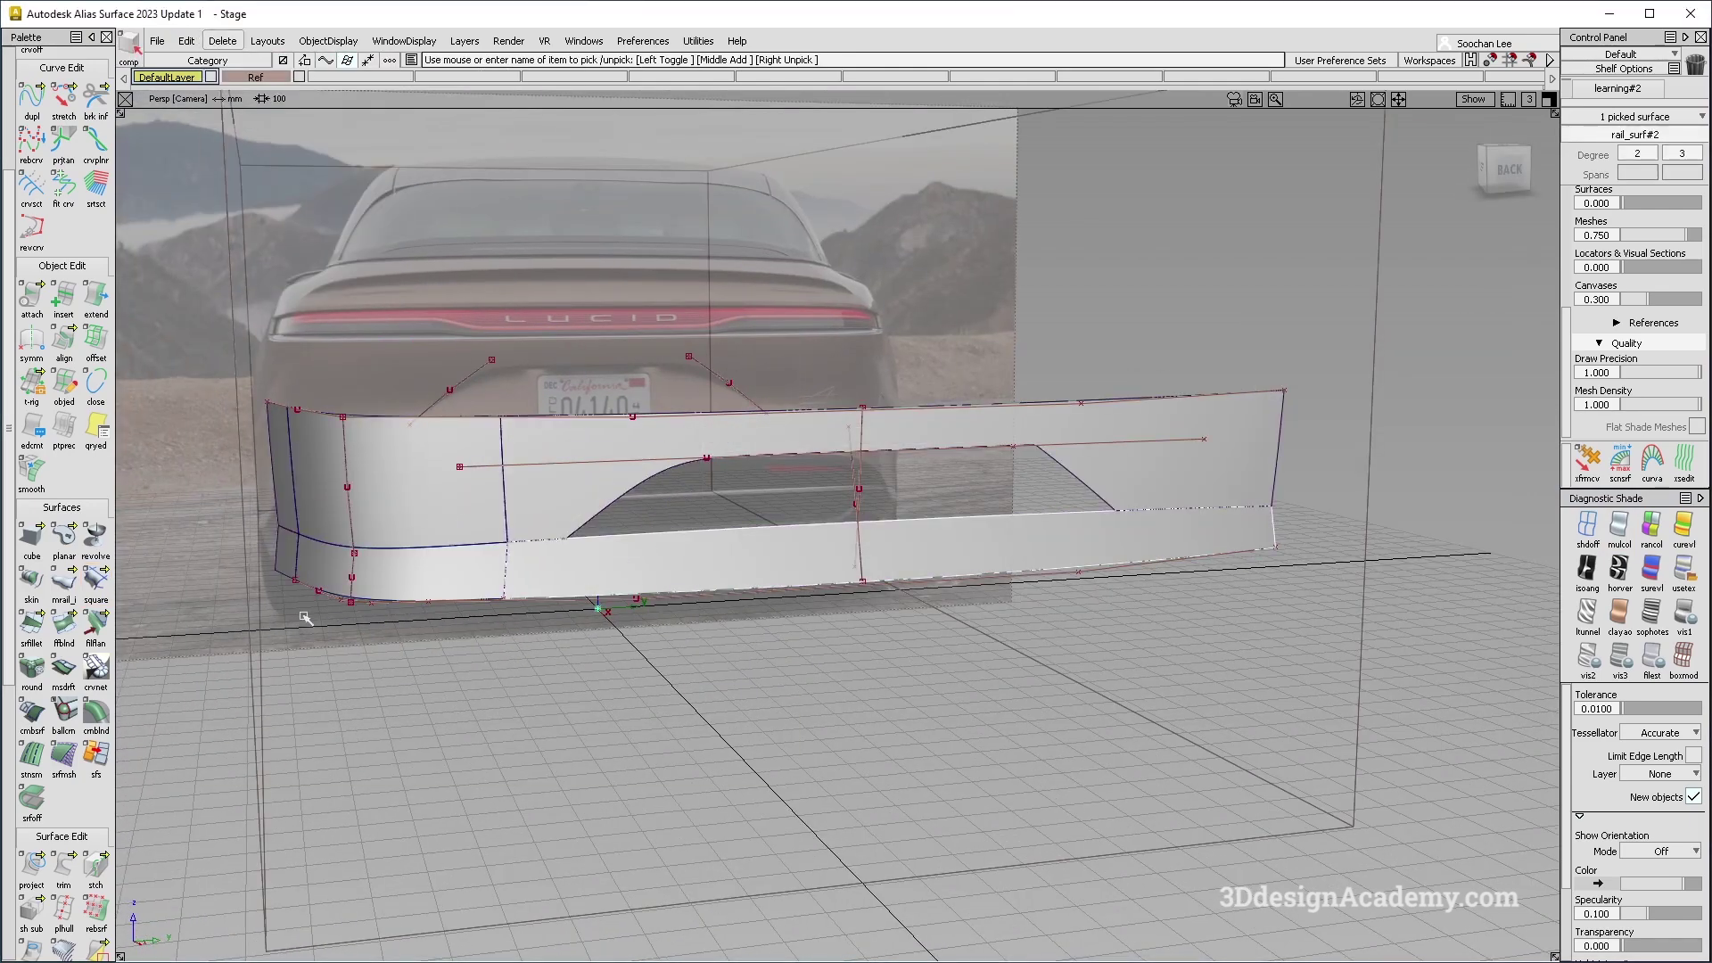
drag(75, 860, 157, 871)
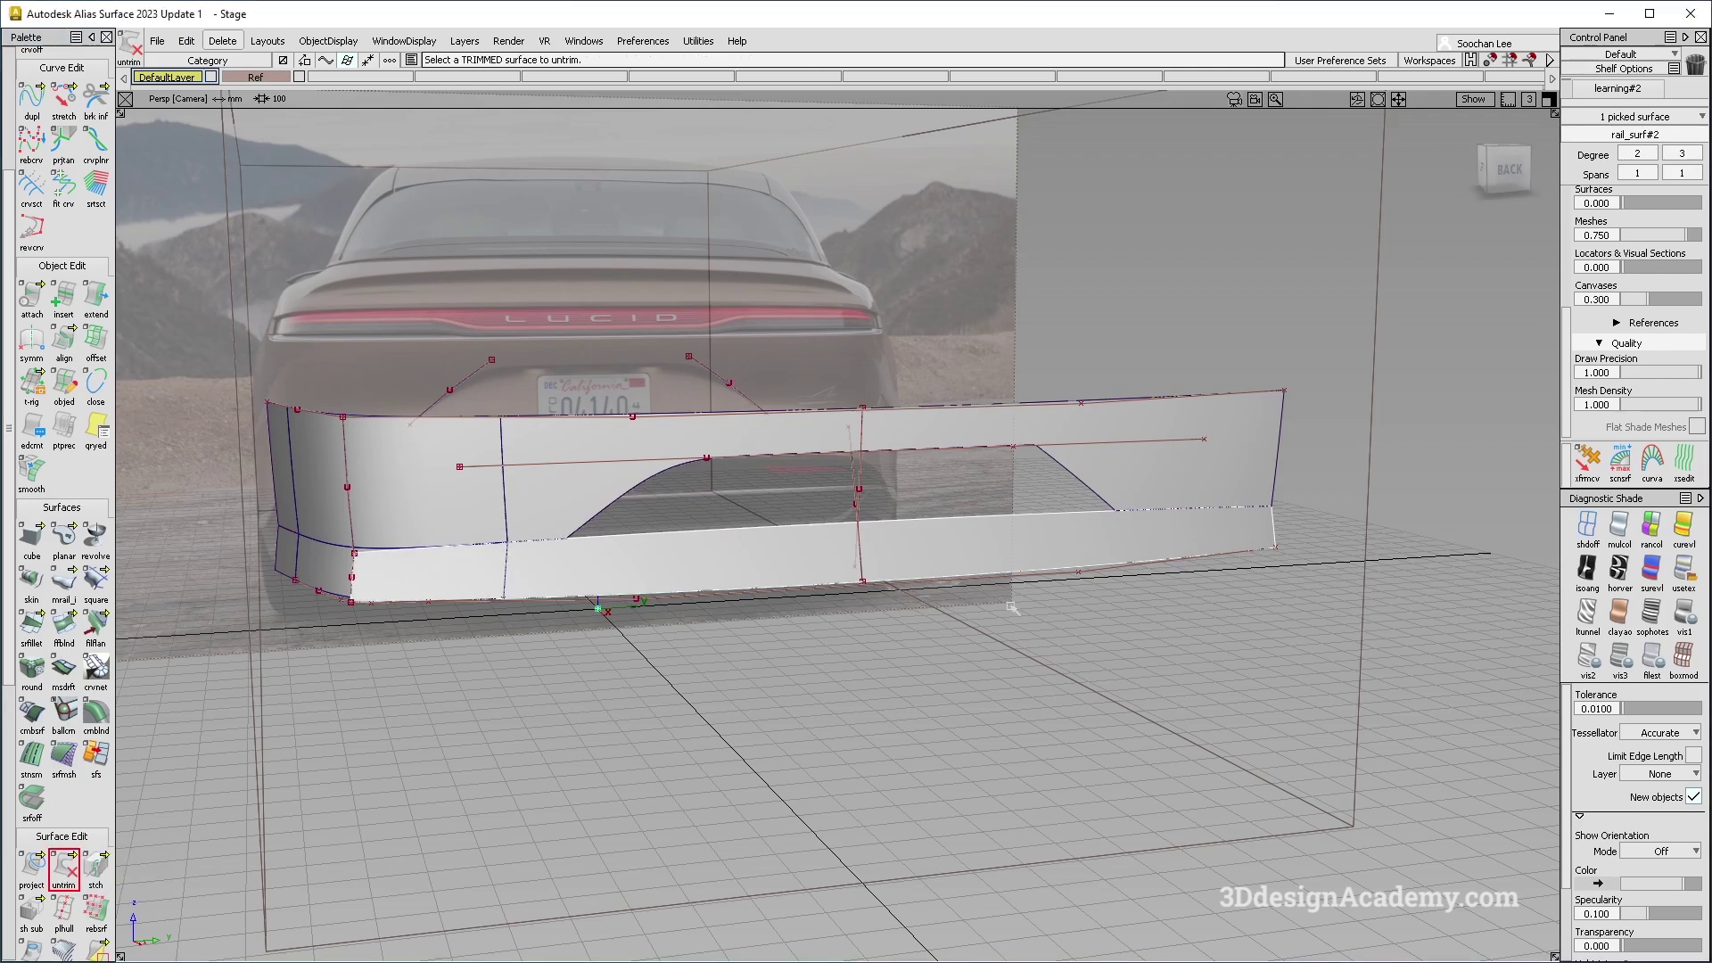
click(715, 562)
alt+shift+right_drag(717, 563, 684, 524)
alt+shift+drag(684, 524, 881, 623)
ctrl+shift+drag(883, 623, 904, 534)
click(993, 516)
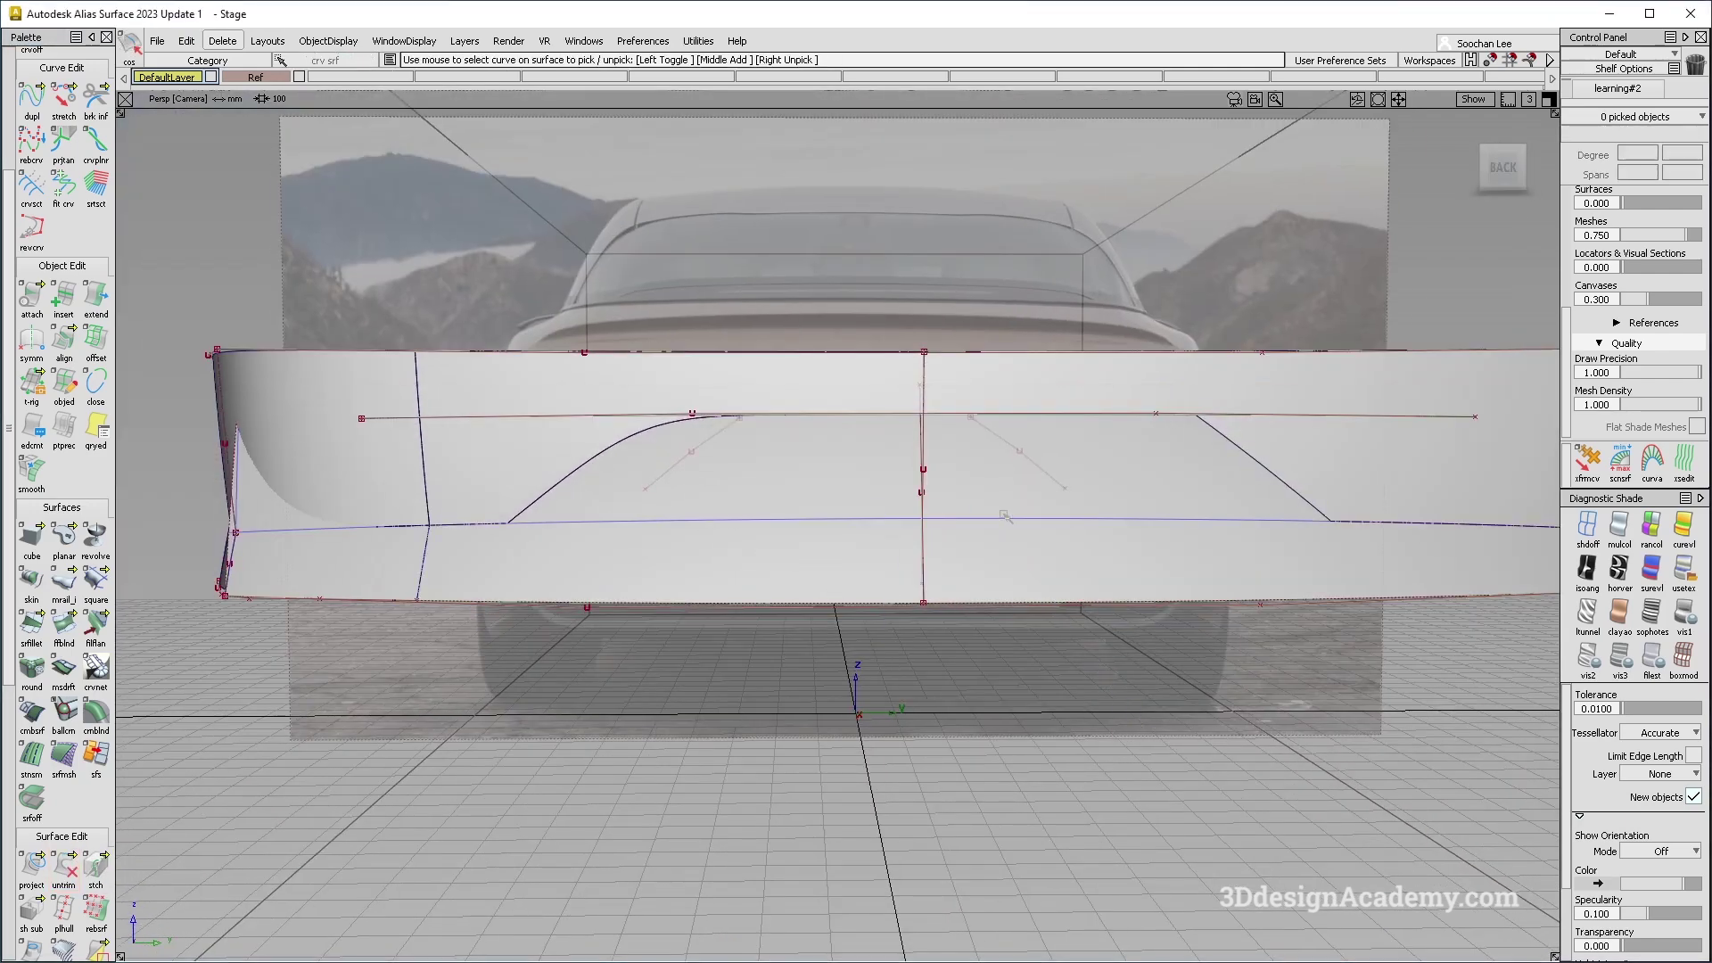
key(Delete)
Intersect the recess flange surfaces with the untrimmed lower surface to create curves-on-surface.
alt+shift+drag(738, 546, 669, 447)
alt+shift+right_drag(634, 484, 783, 453)
ctrl+shift+drag(783, 452, 713, 481)
click(523, 521)
alt+shift+right_drag(469, 546, 655, 480)
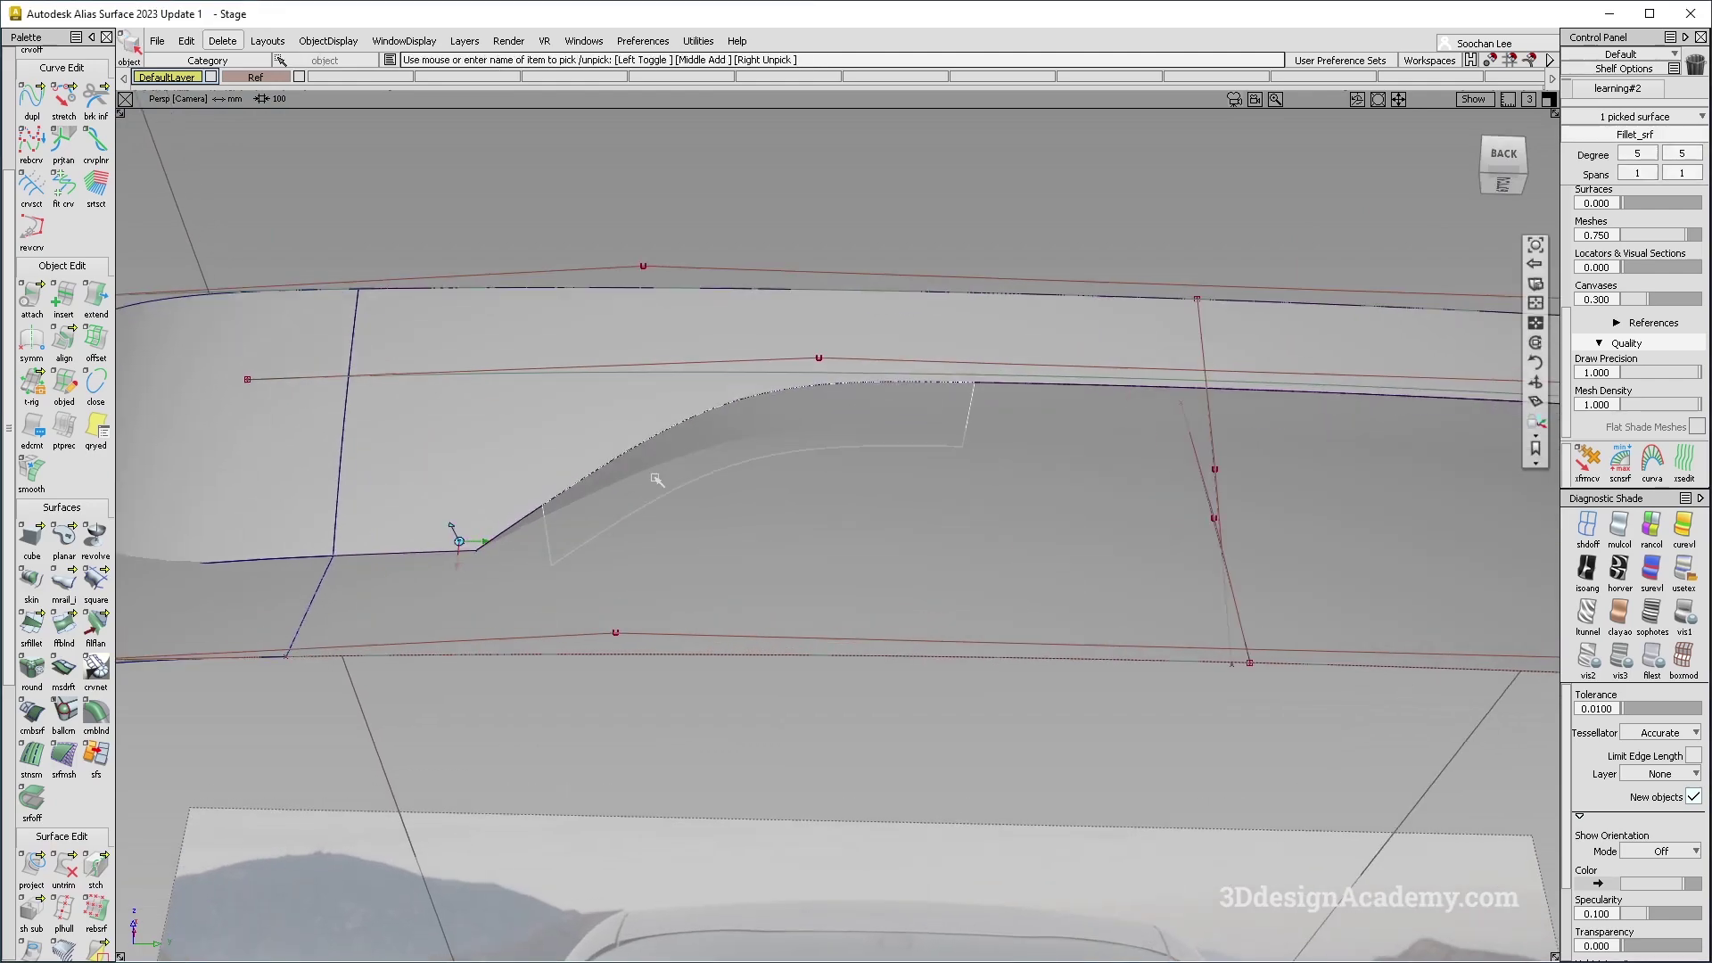
click(1050, 404)
click(526, 522)
alt+shift+middle_drag(577, 521, 501, 543)
alt+shift+drag(500, 543, 797, 623)
double_click(37, 867)
click(108, 870)
click(1051, 563)
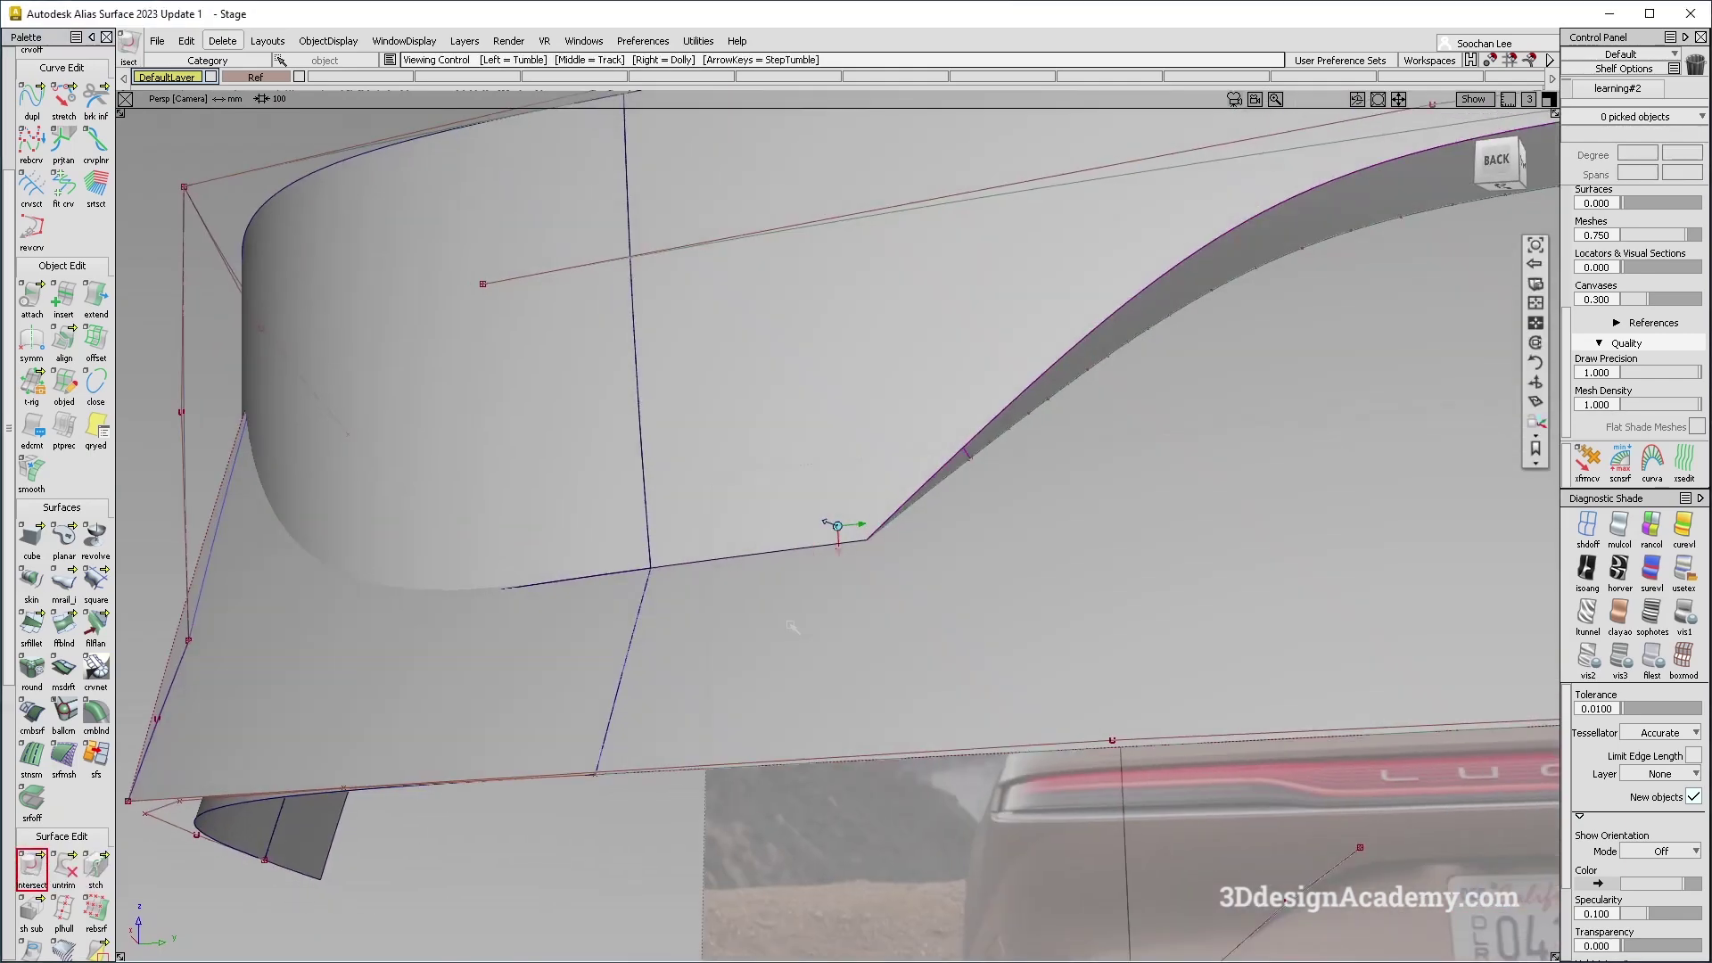
Project the upper surface's lower edge beside the recess onto the lower surface along the surface normal.
click(69, 869)
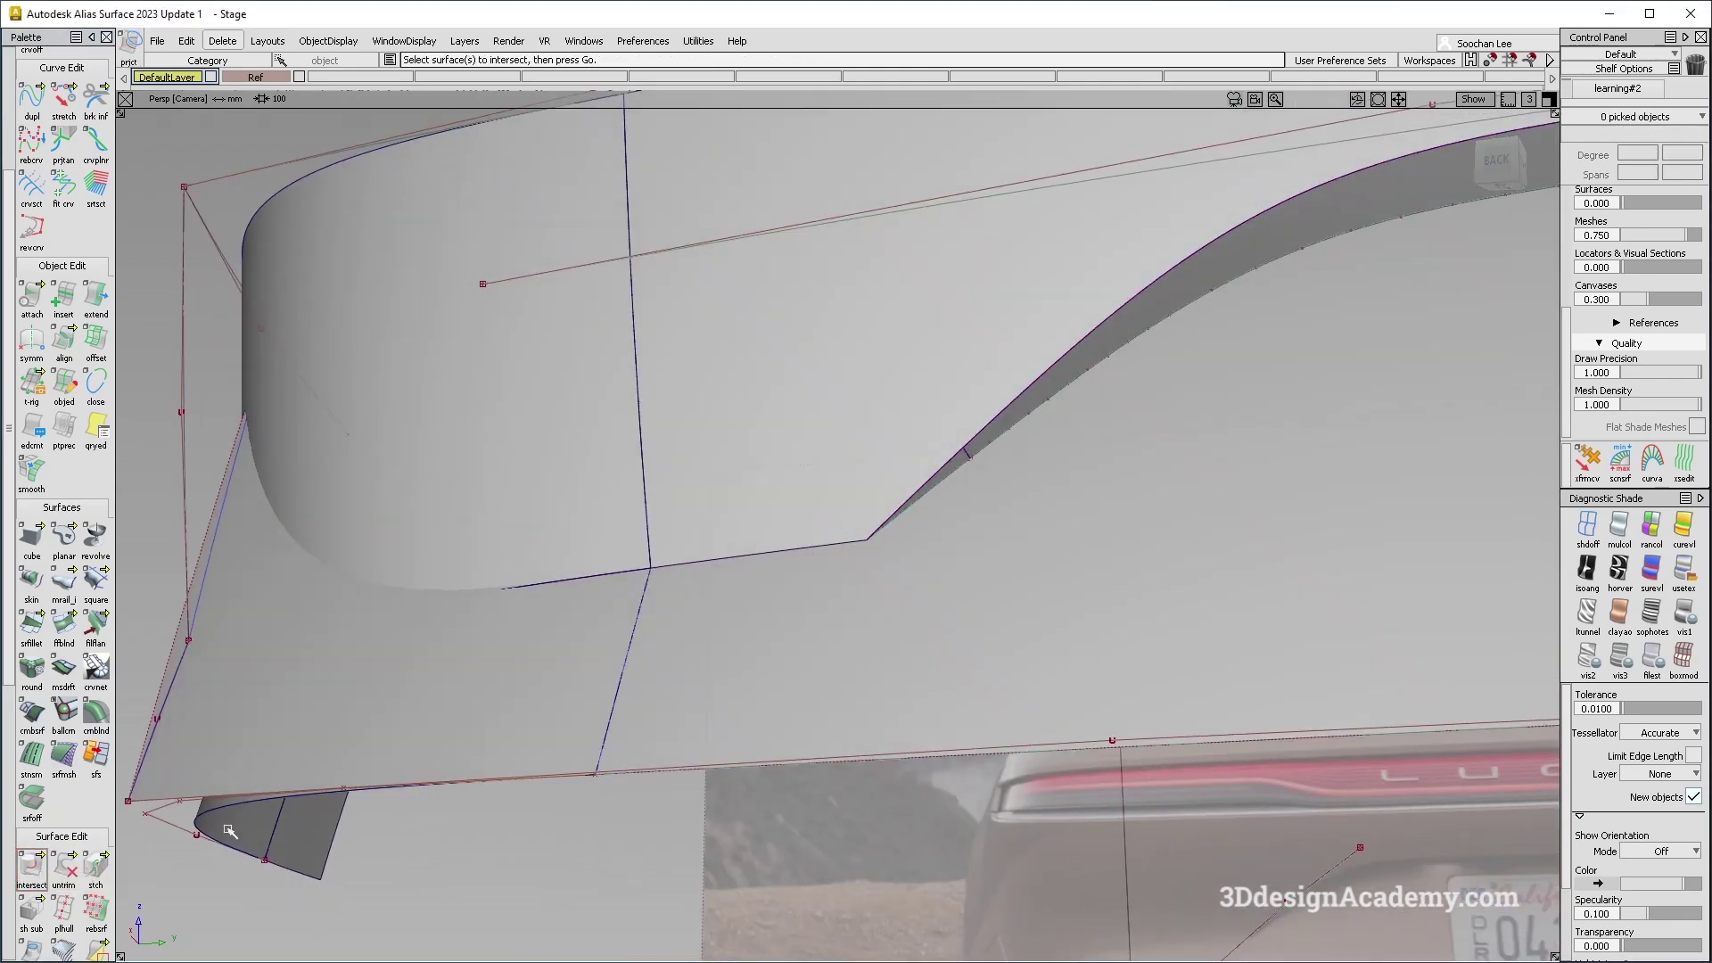
click(796, 584)
click(810, 548)
key(space)
alt+shift+drag(755, 599, 777, 630)
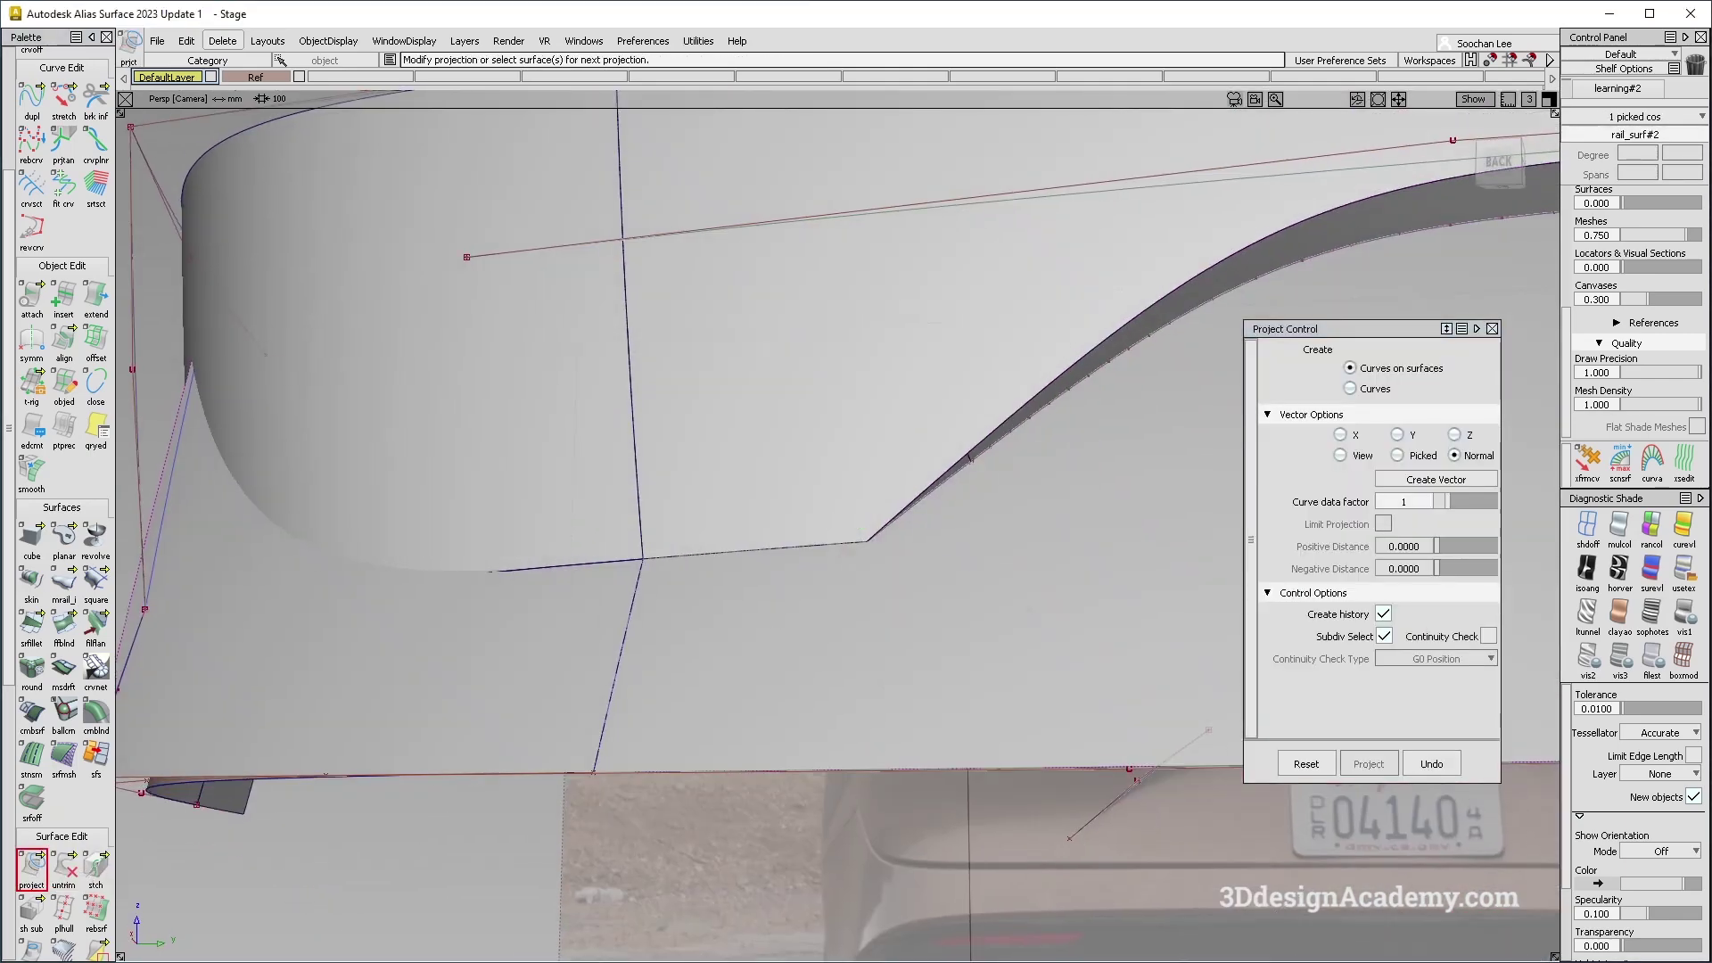
Try to trim the lower surface along its new curves-on-surface, selecting the region below the recess.
click(65, 866)
click(102, 868)
double_click(827, 659)
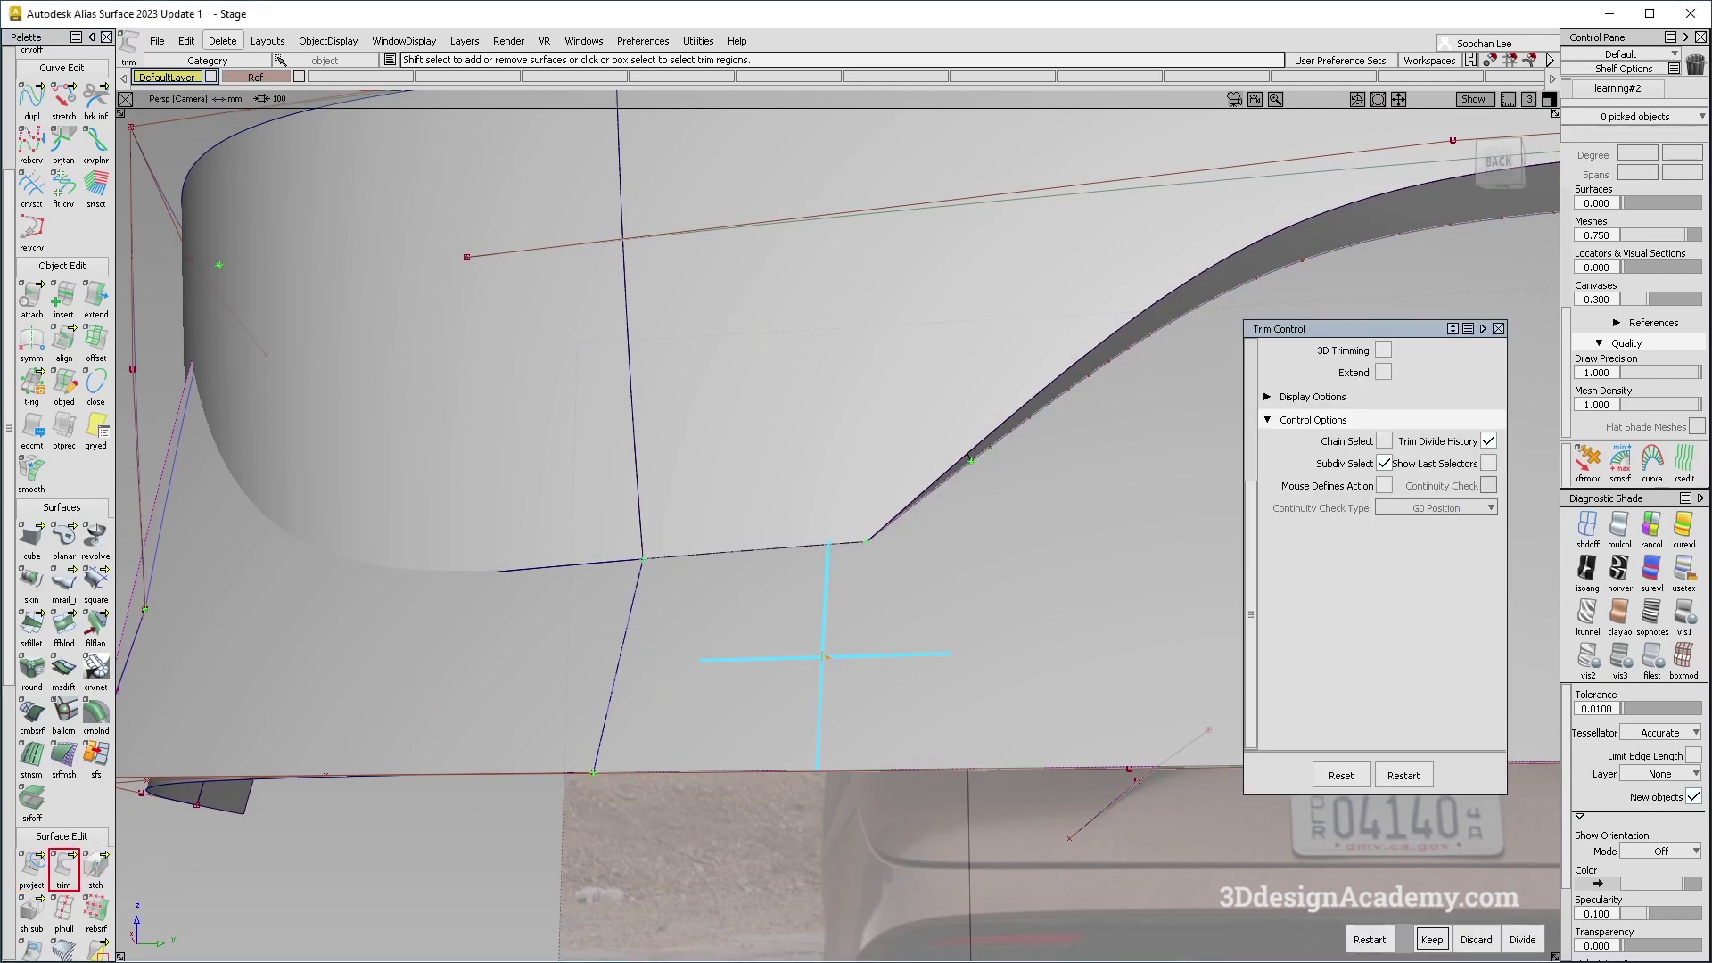
key(space)
alt+shift+right_drag(945, 588, 847, 593)
alt+shift+drag(847, 593, 910, 649)
double_click(833, 577)
alt+shift+middle_drag(1053, 602, 758, 575)
alt+shift+drag(758, 575, 892, 461)
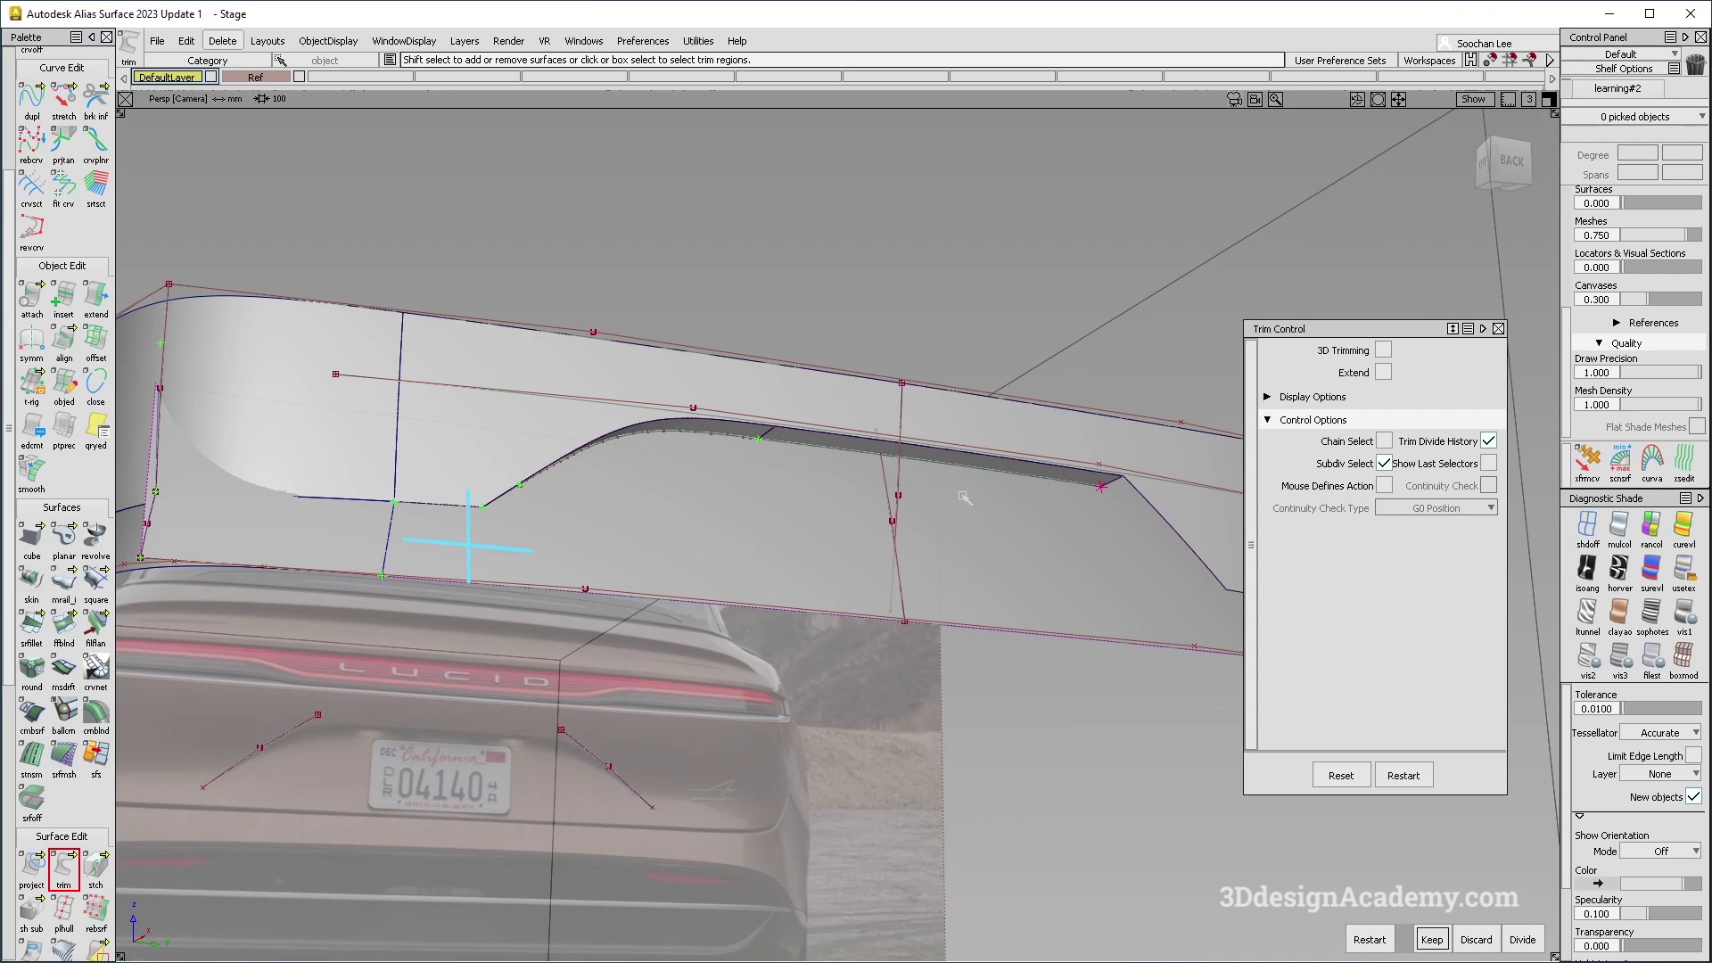
Draw a straight vertical edit-point curve on the car's centreline in the back view, extending above and below the rear surfaces.
key(F6)
key(F7)
alt+shift+middle_drag(1061, 524, 833, 521)
ctrl+shift+drag(830, 728, 831, 447)
scroll(62, 446, up, 5)
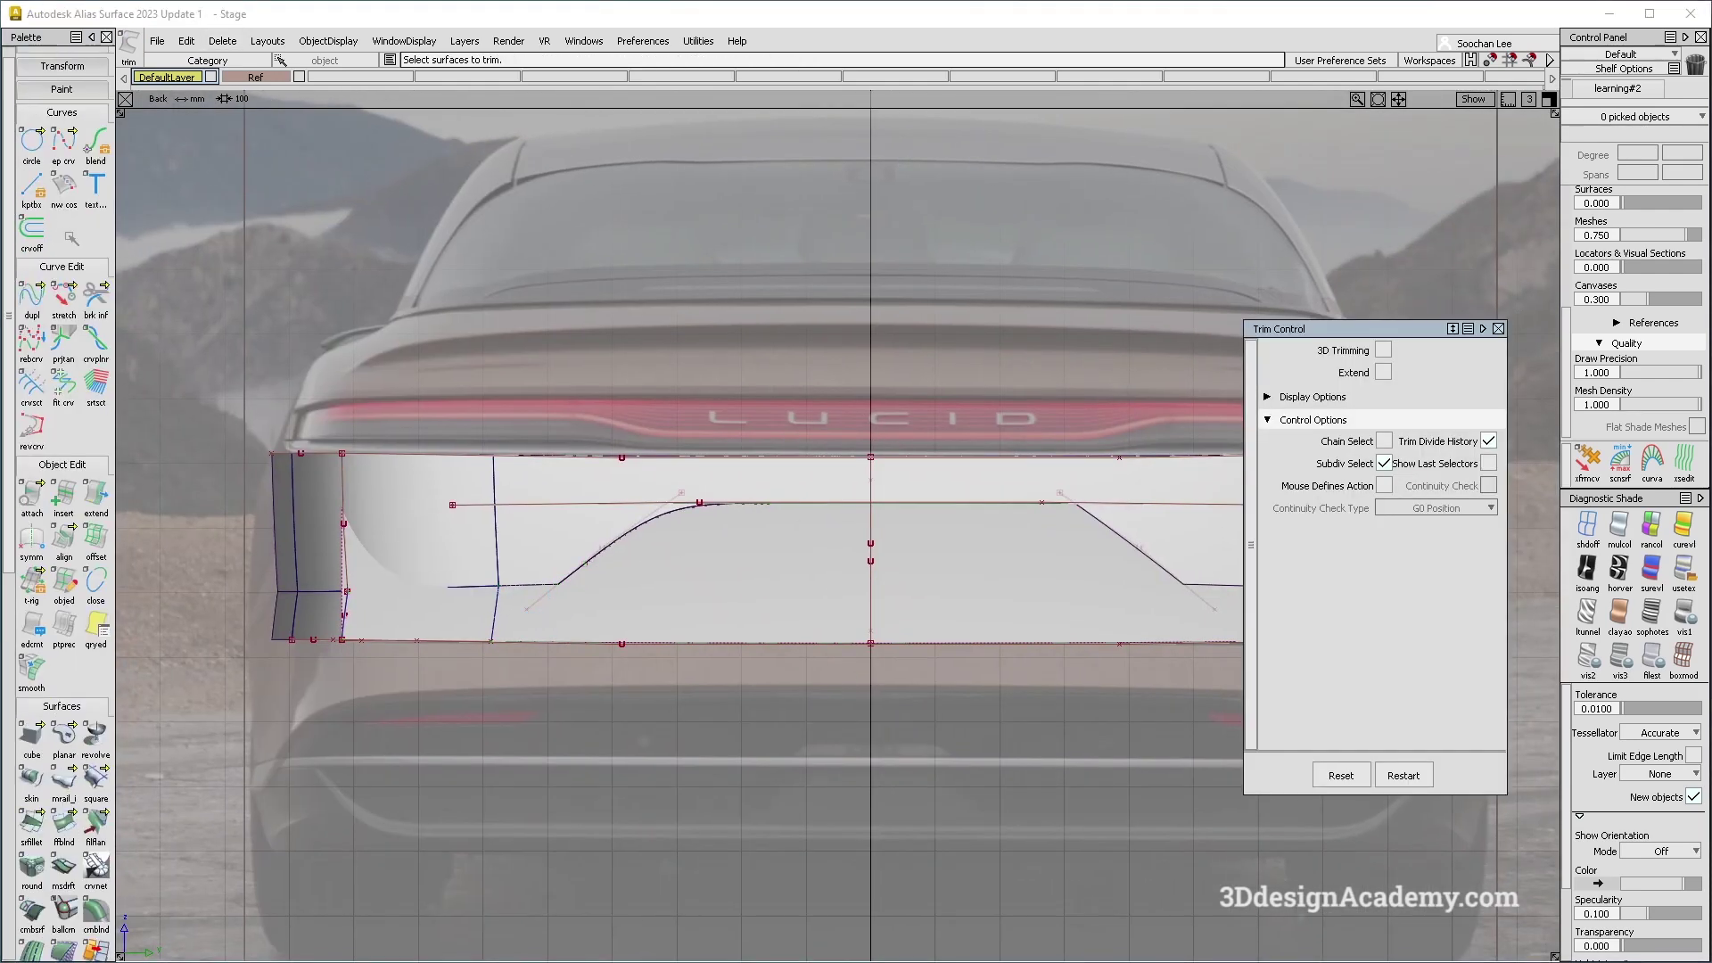
alt+shift+right_drag(812, 392, 869, 384)
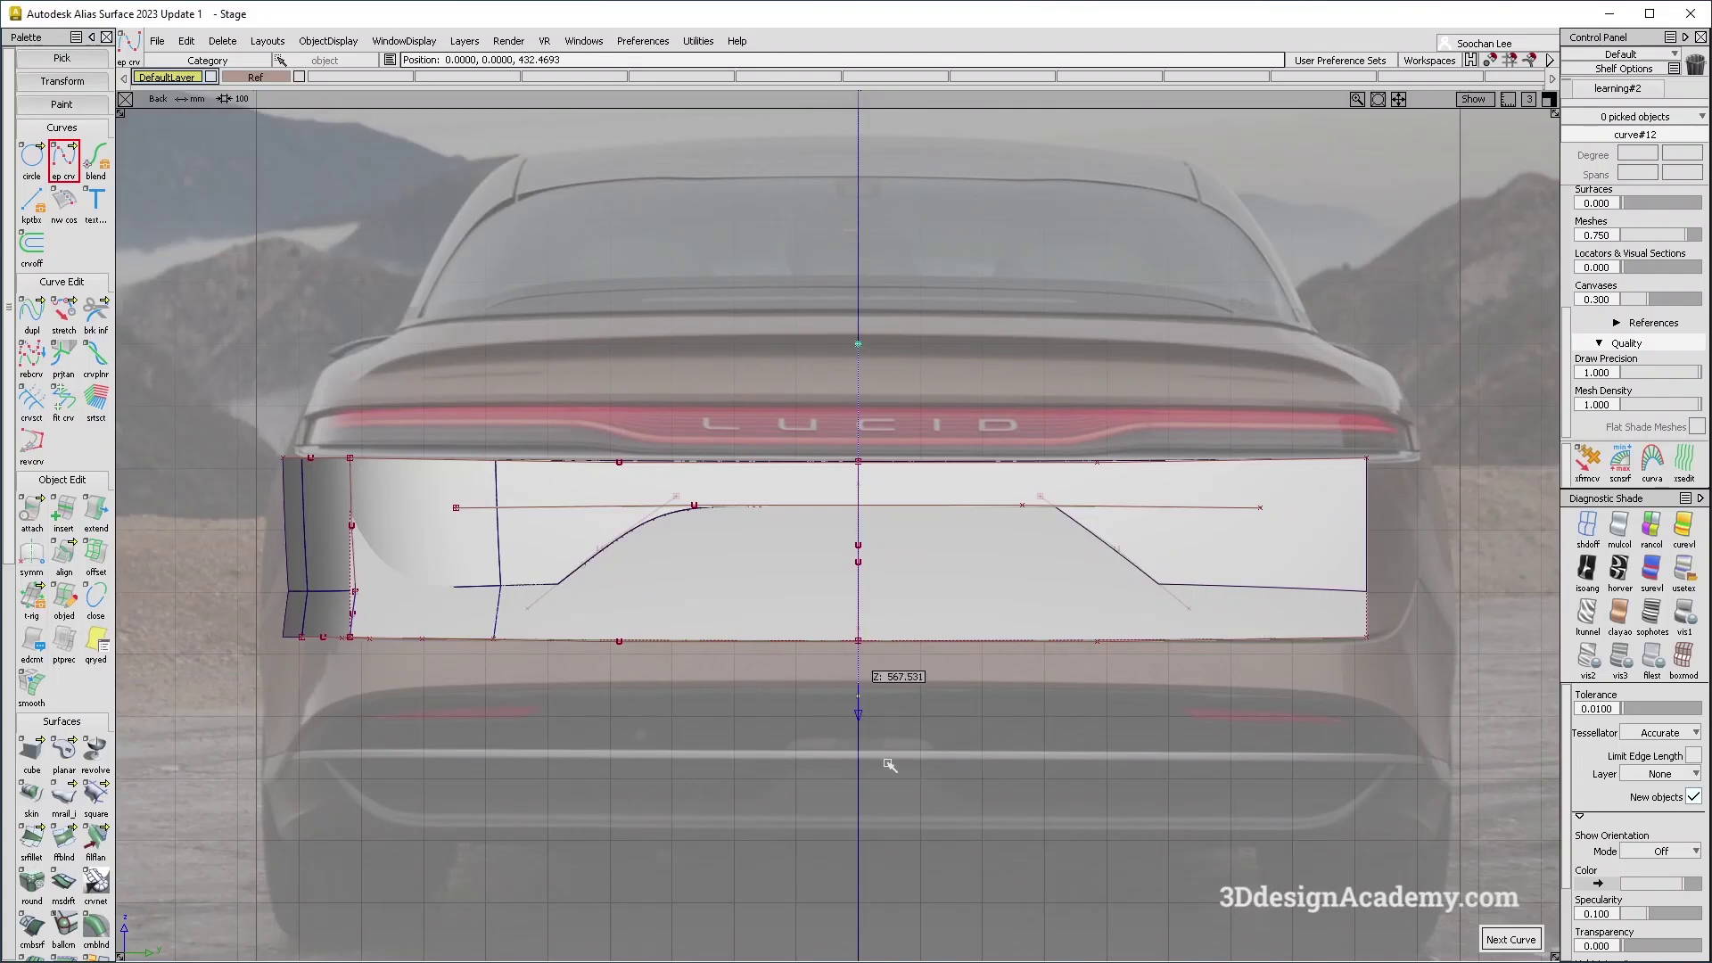
ctrl+shift+drag(865, 466, 609, 635)
Project the centreline curve onto the rear surfaces along the View direction.
drag(746, 358, 645, 723)
scroll(54, 714, down, 6)
click(32, 801)
drag(830, 718, 922, 721)
click(1341, 456)
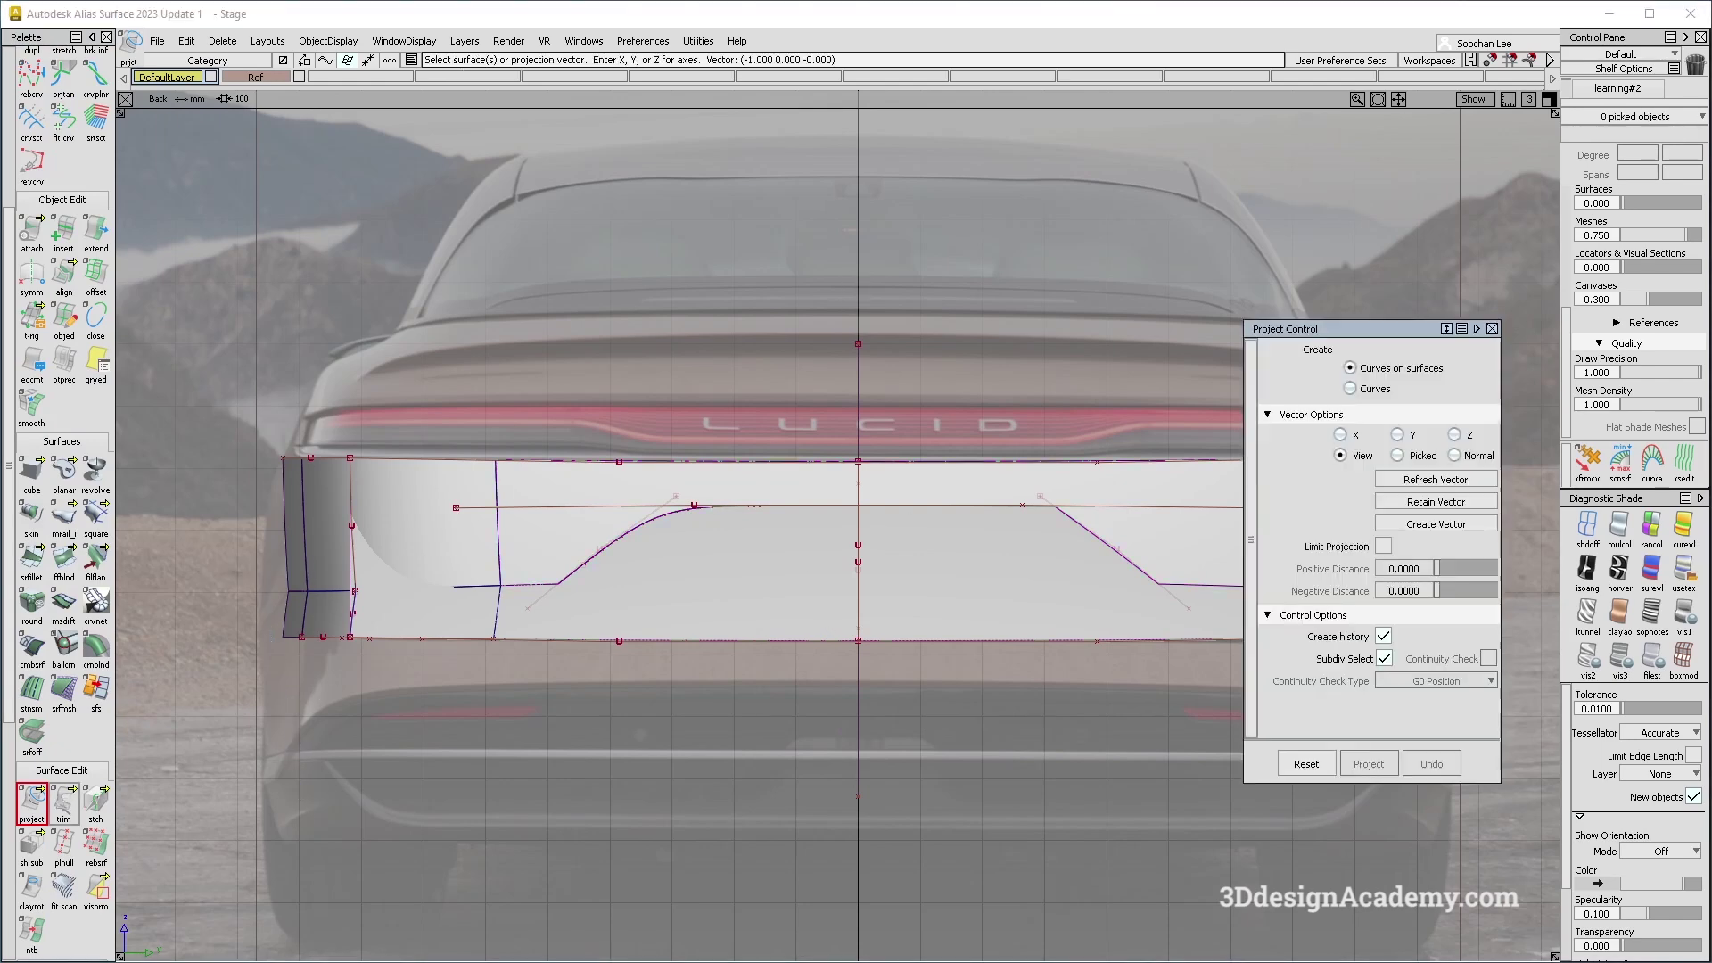
Trim the rear surfaces at the centreline and along the recess curves, keeping the car's left half.
click(64, 800)
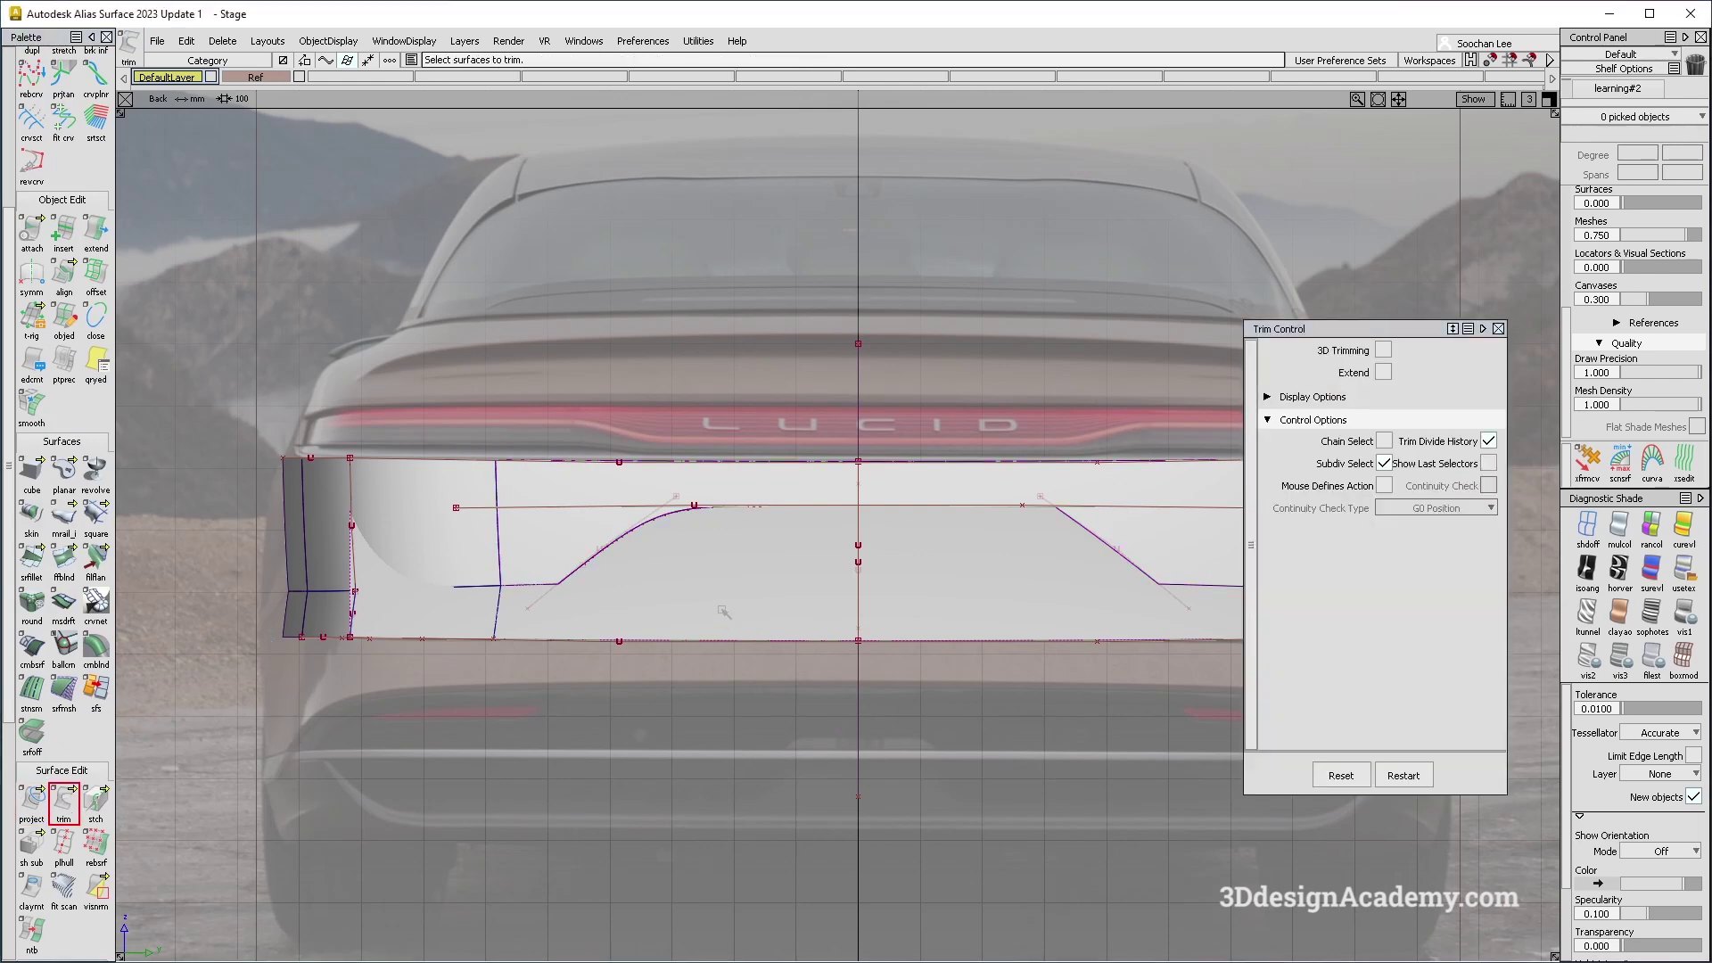
click(797, 487)
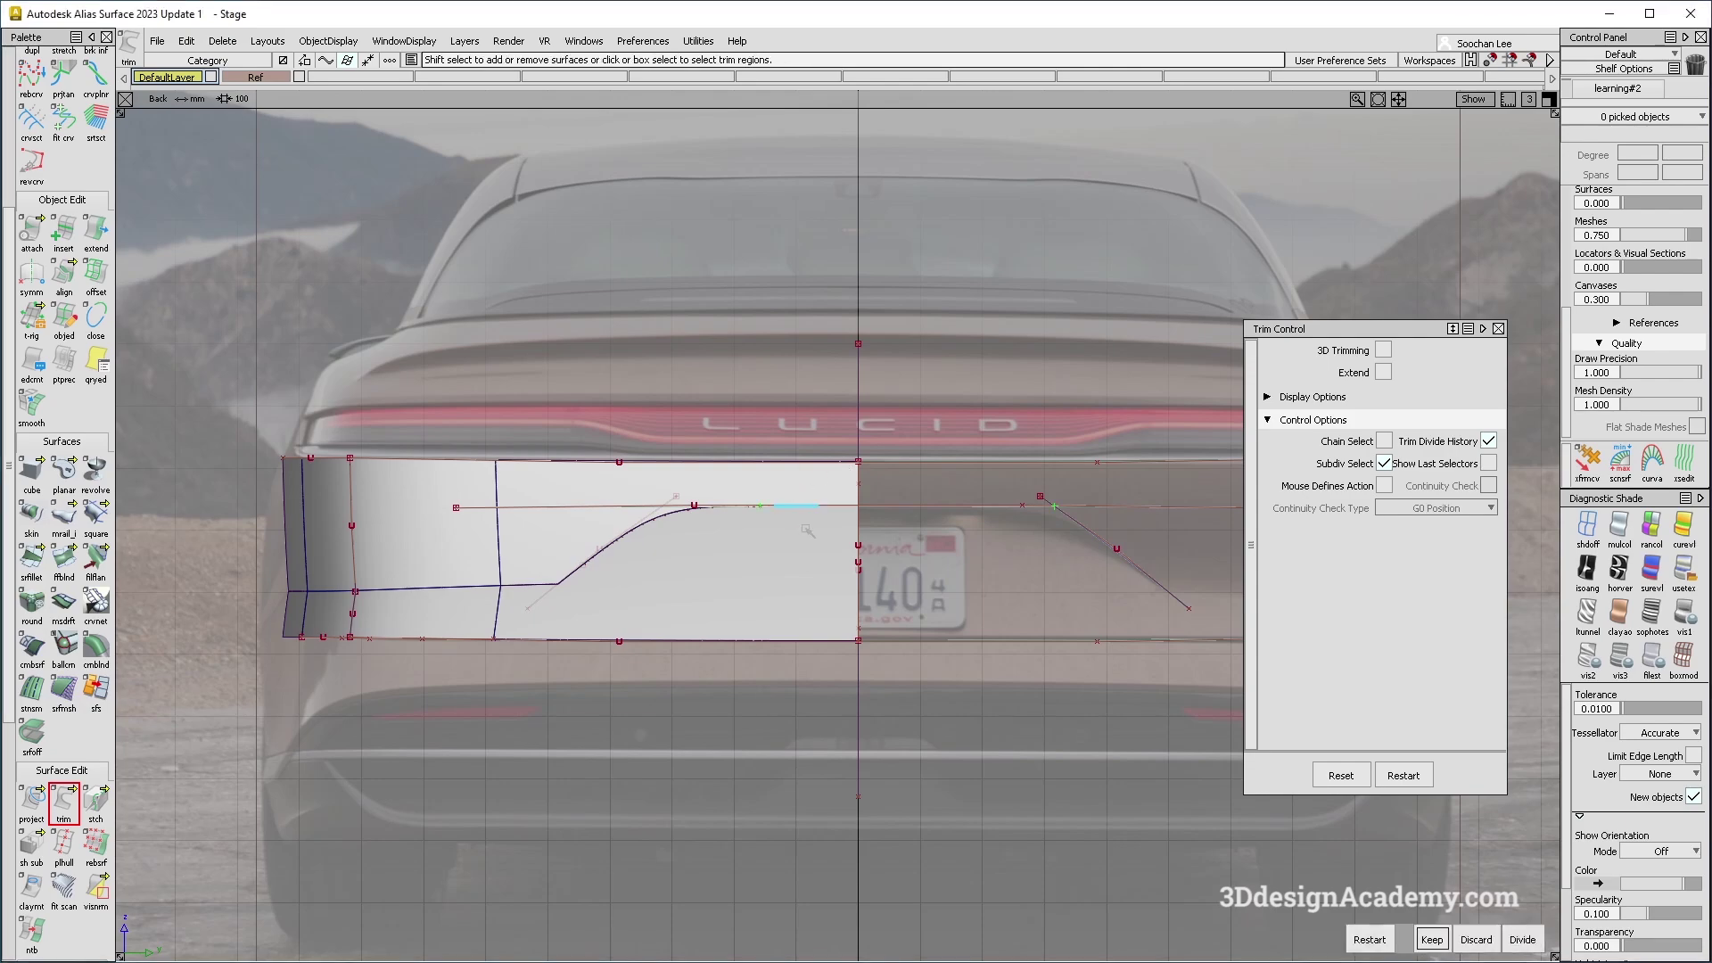
alt+shift+click(672, 538)
alt+shift+middle_drag(507, 582, 688, 590)
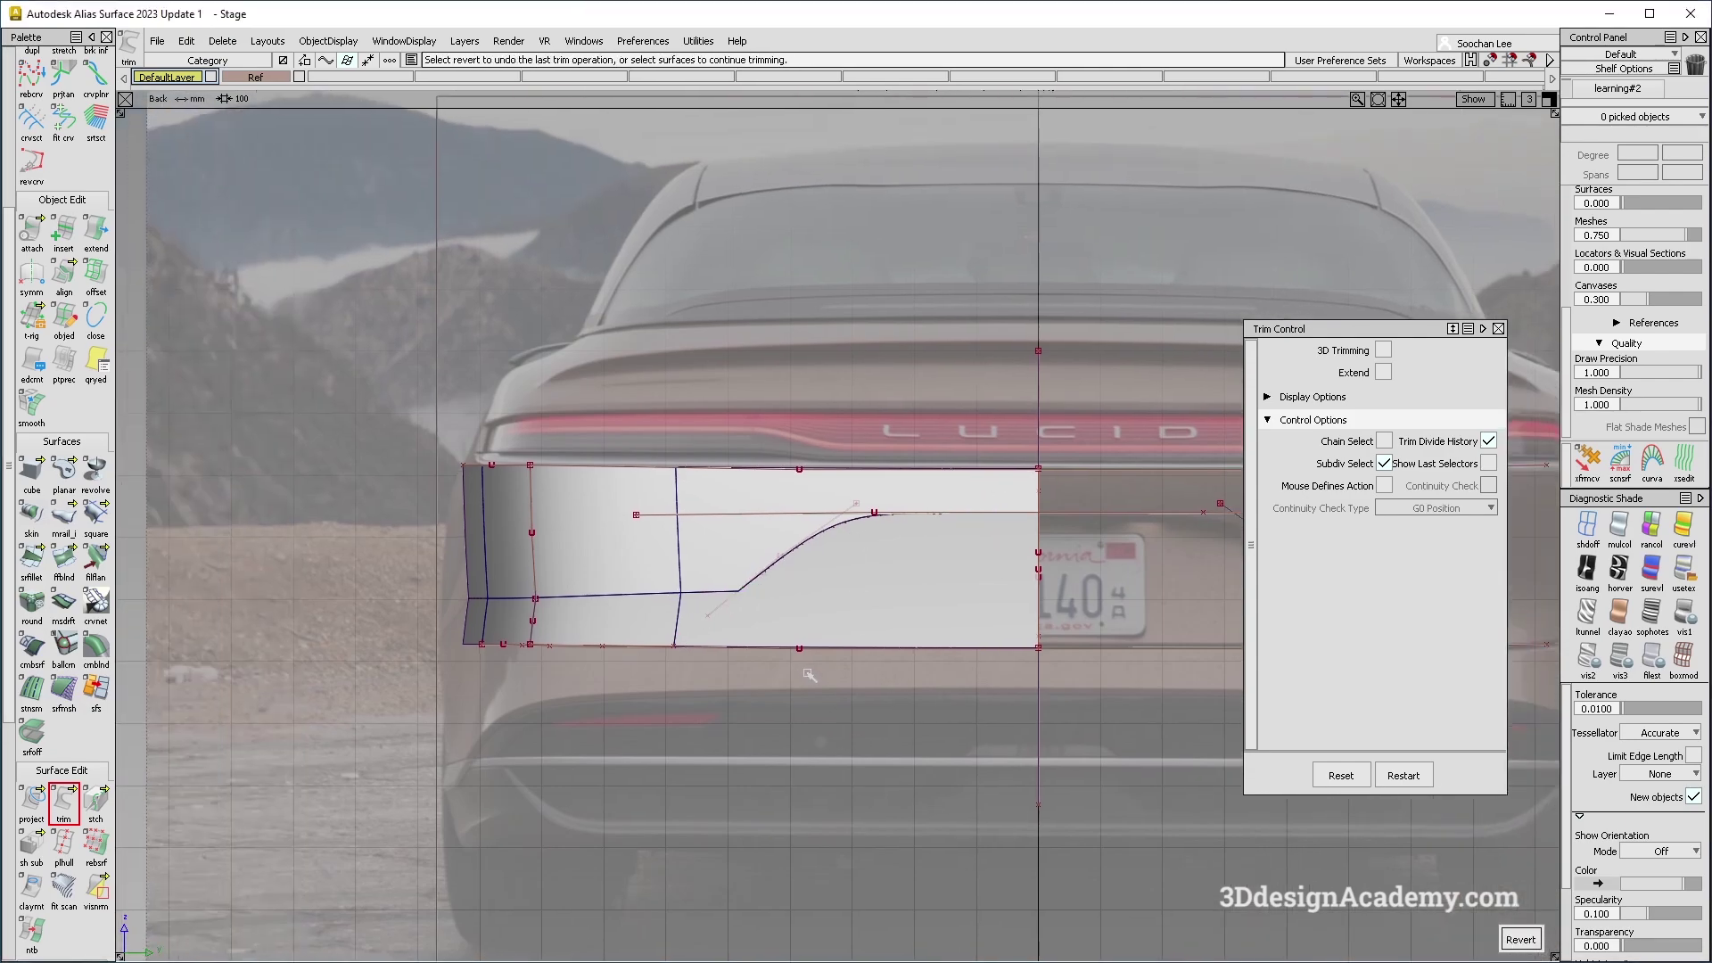
Delete the construction history of all the rear surfaces.
key(F8)
alt+shift+drag(817, 668, 658, 571)
drag(987, 312, 29, 733)
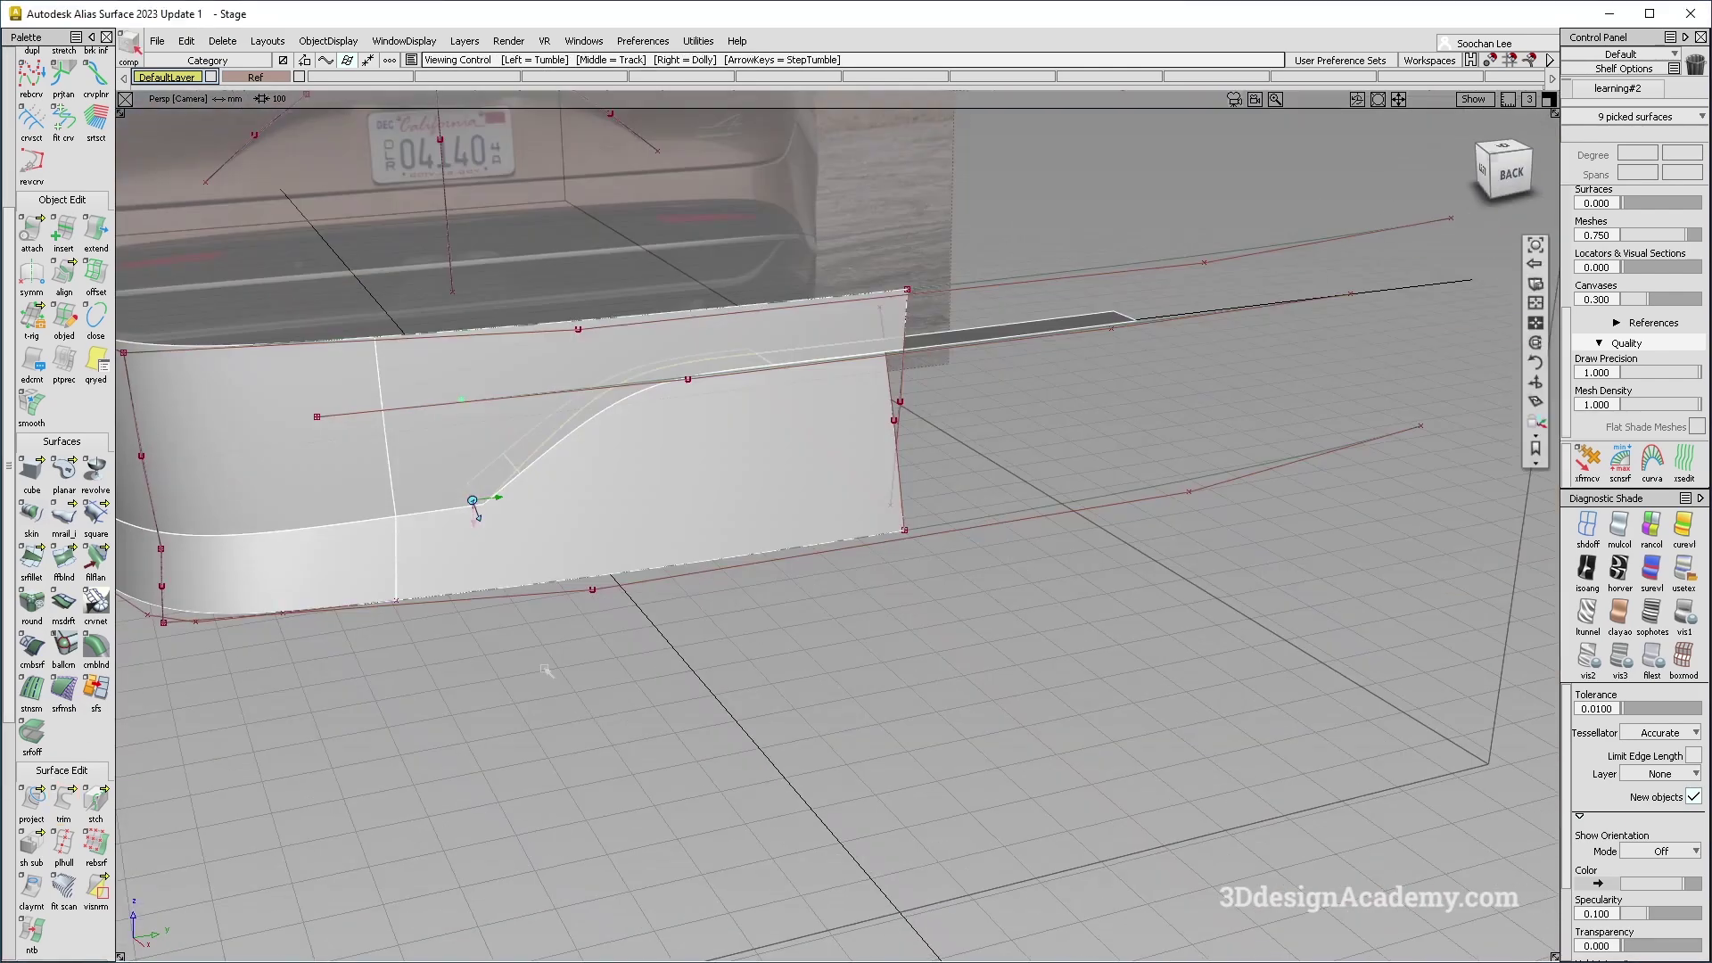
click(222, 41)
click(259, 84)
ctrl+shift+drag(418, 544, 418, 490)
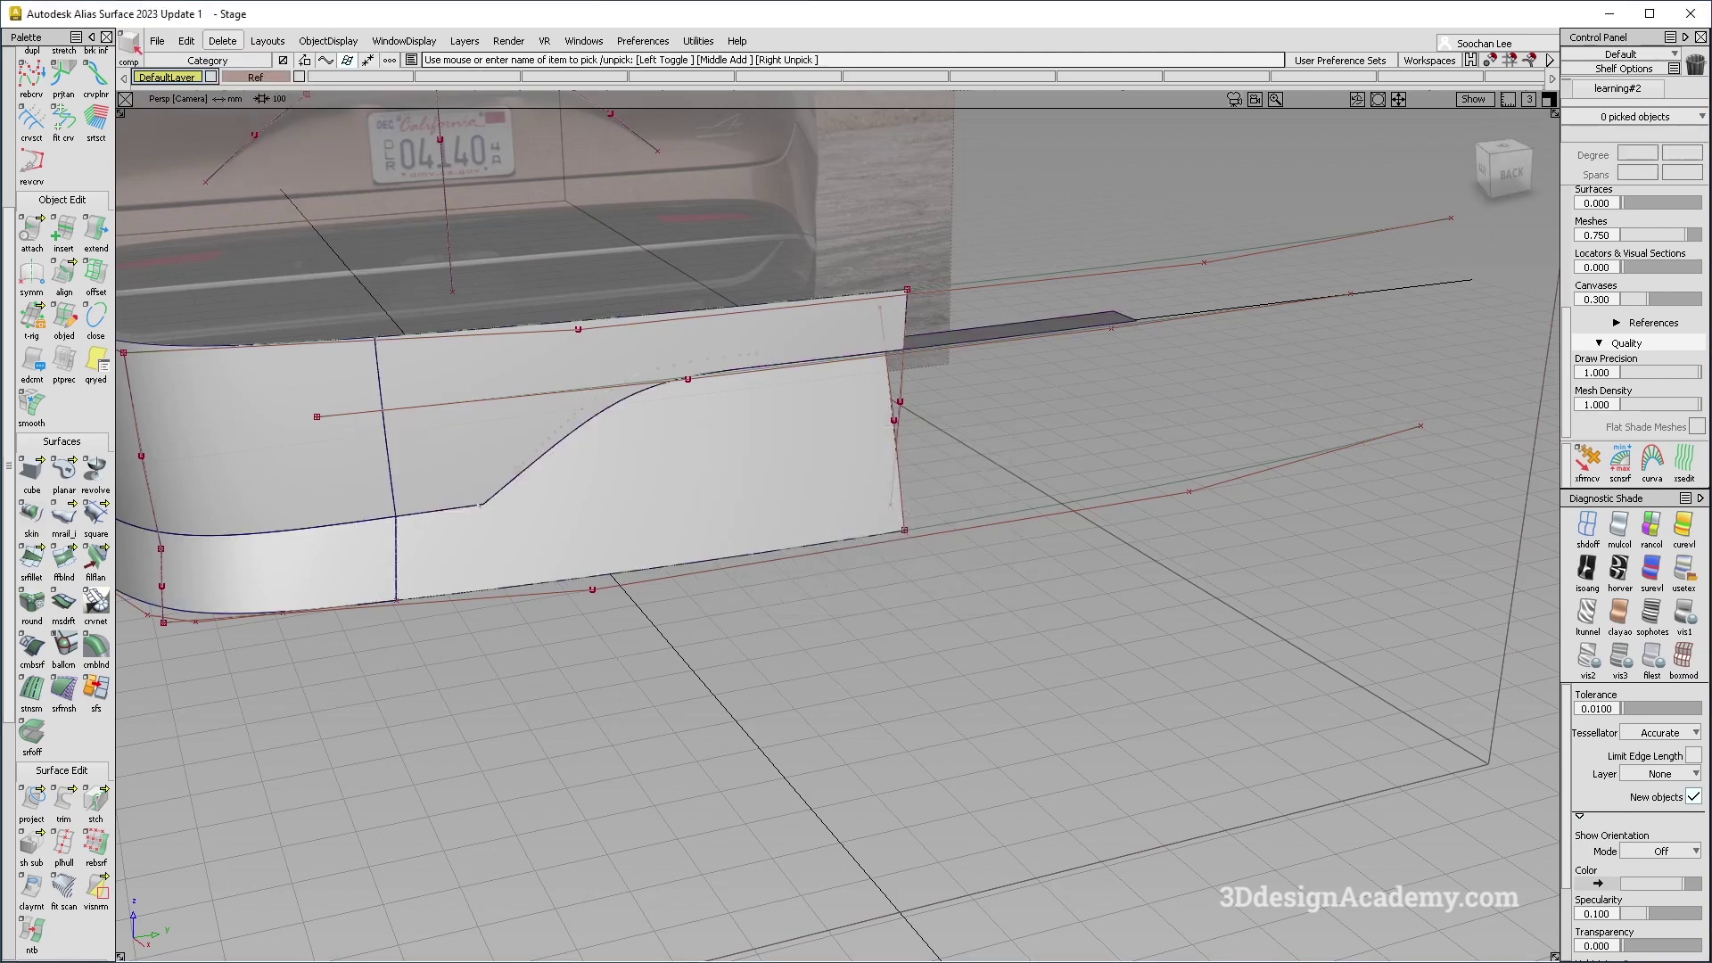
alt+shift+middle_drag(375, 525, 650, 547)
alt+shift+drag(650, 547, 562, 518)
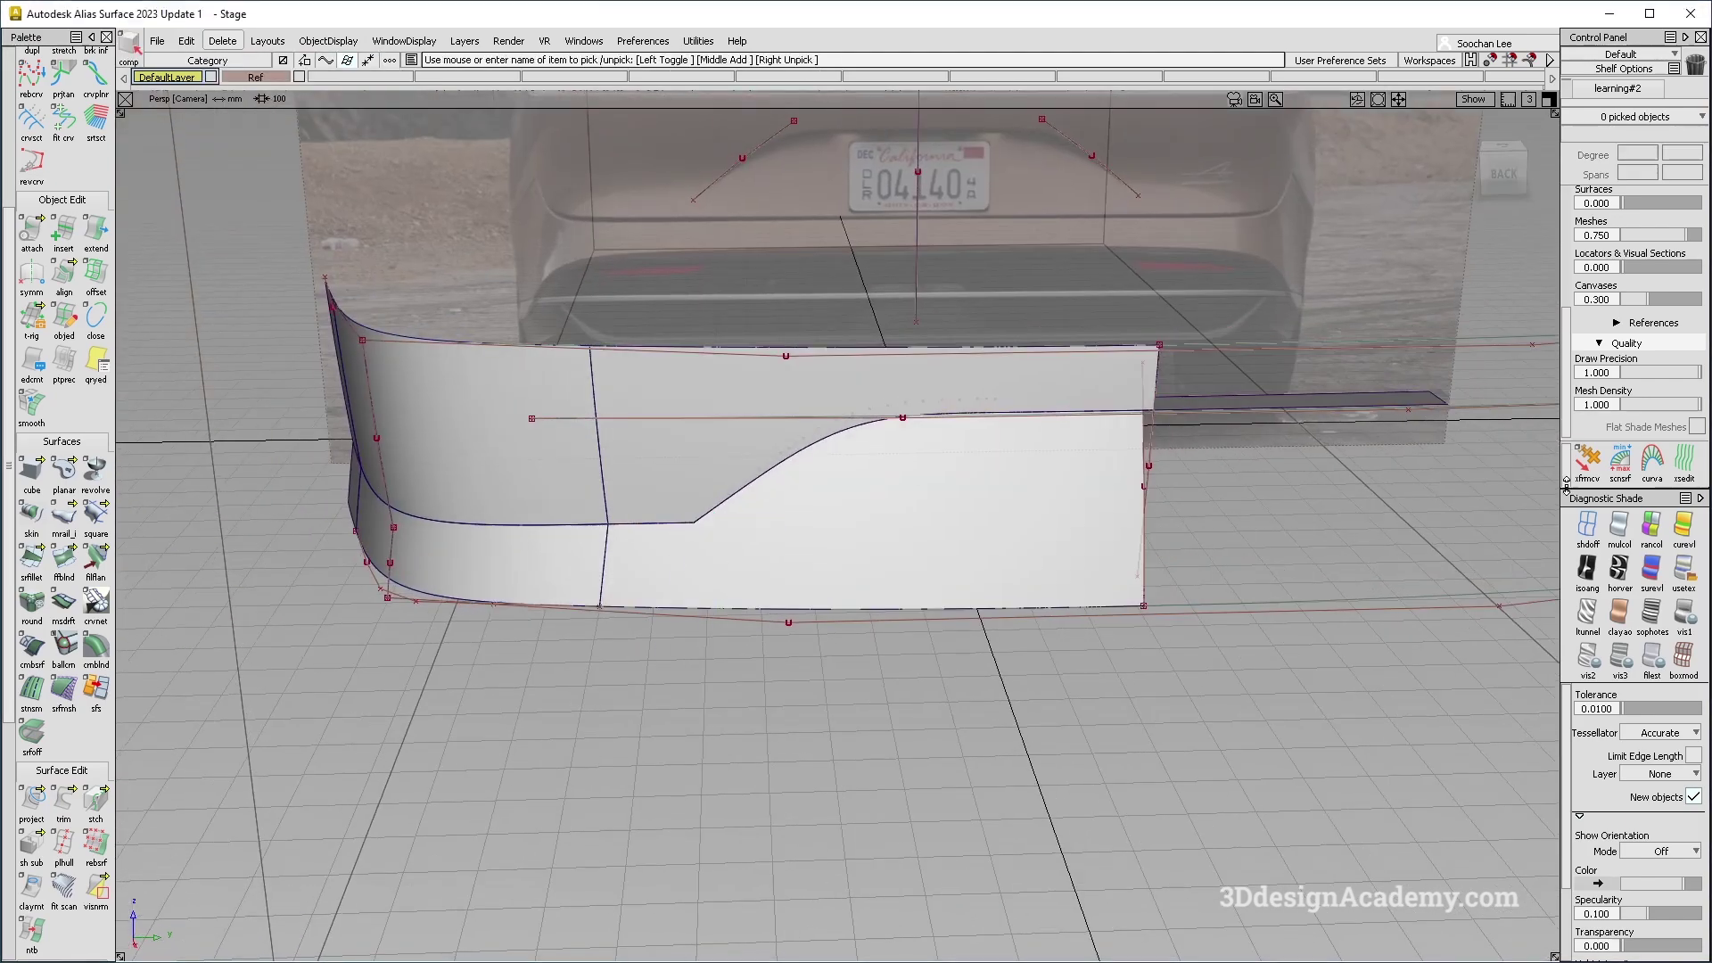
Project the sloped recess curve onto the lower surface along the View direction in the back view.
key(F6)
click(1589, 531)
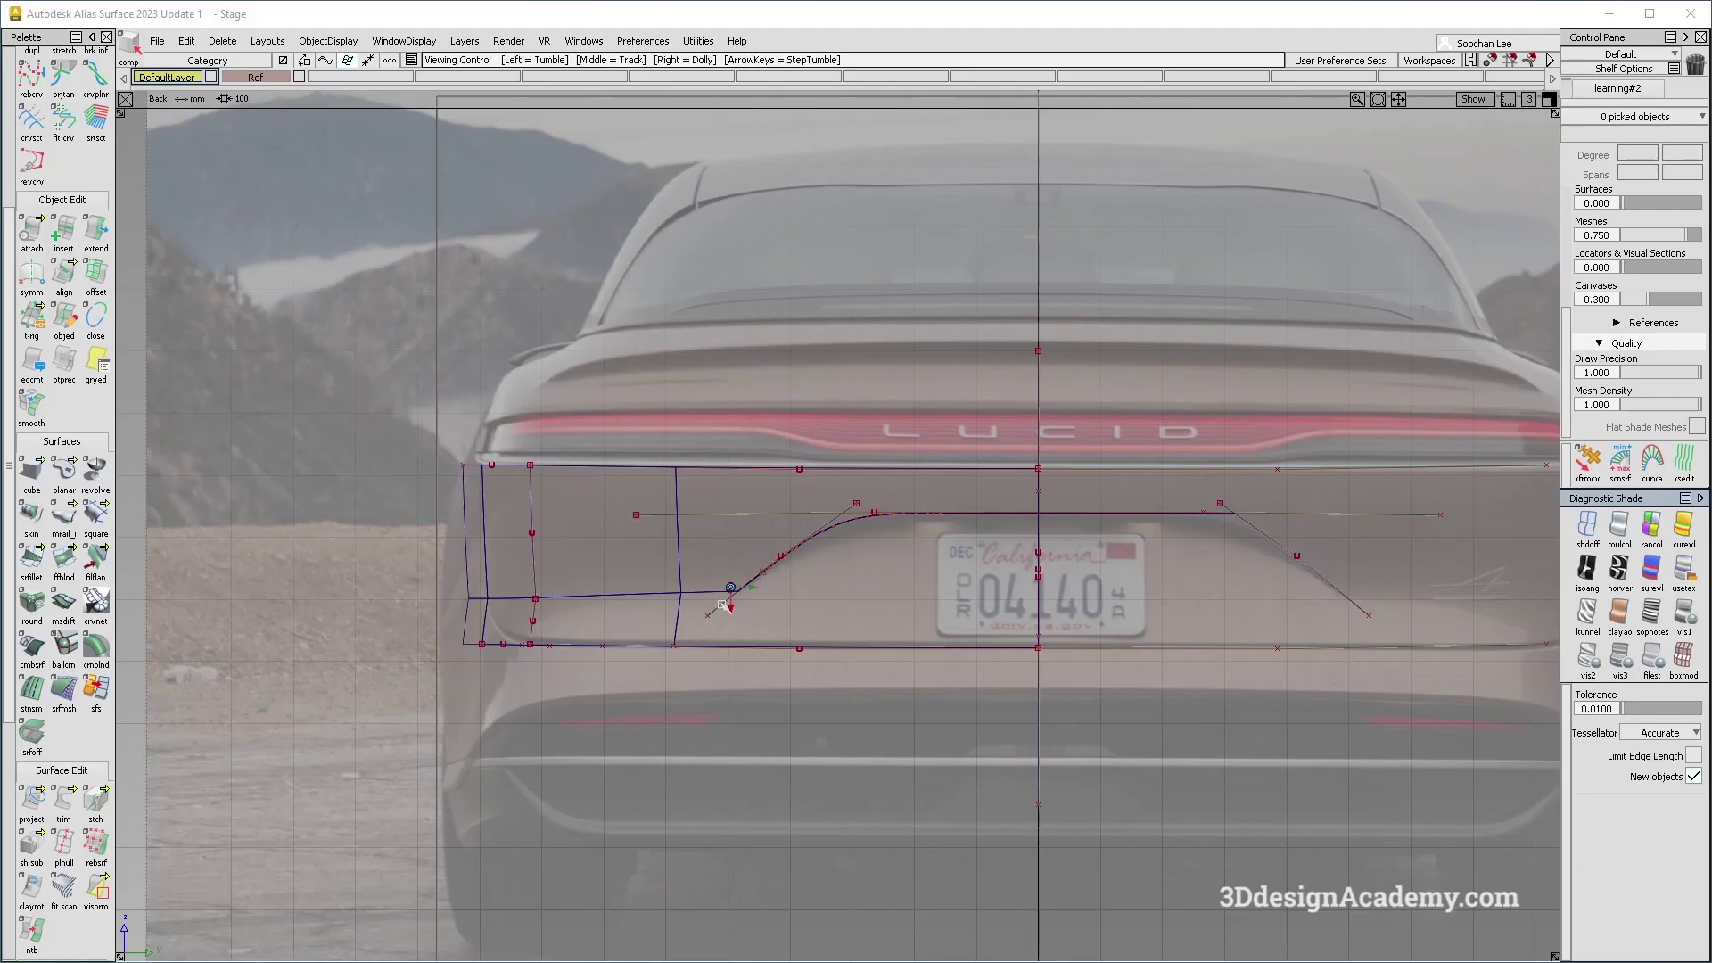
alt+shift+right_drag(725, 606, 881, 615)
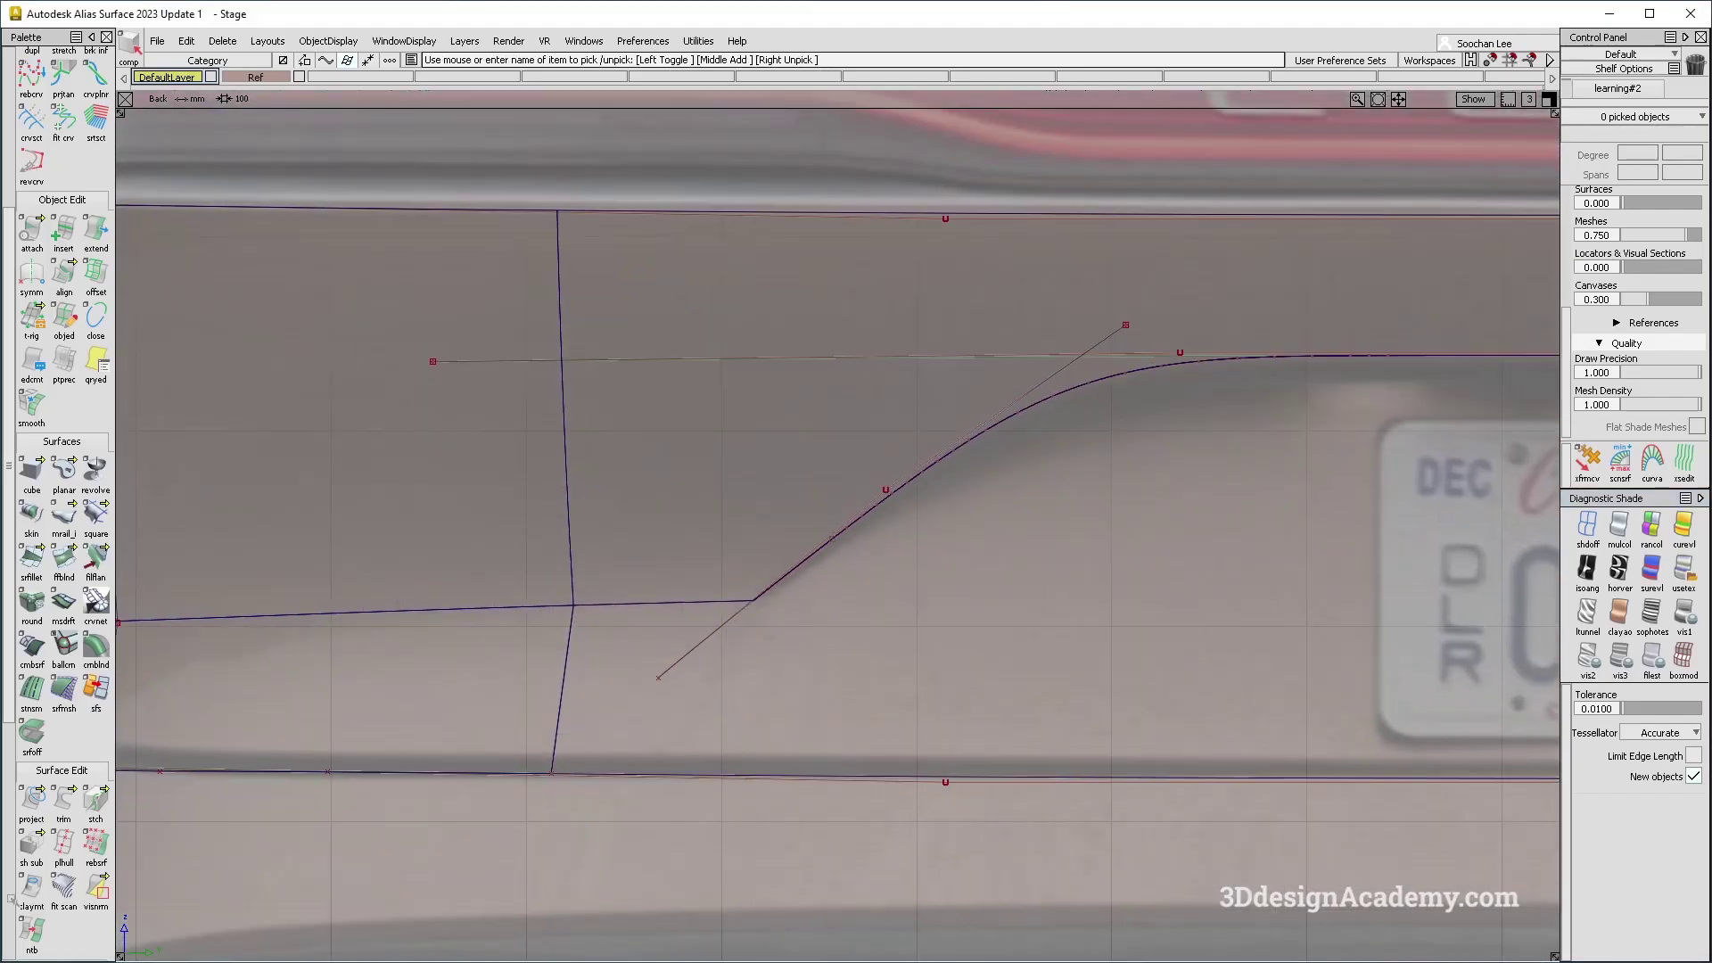
click(43, 806)
click(675, 607)
key(space)
drag(684, 631, 722, 709)
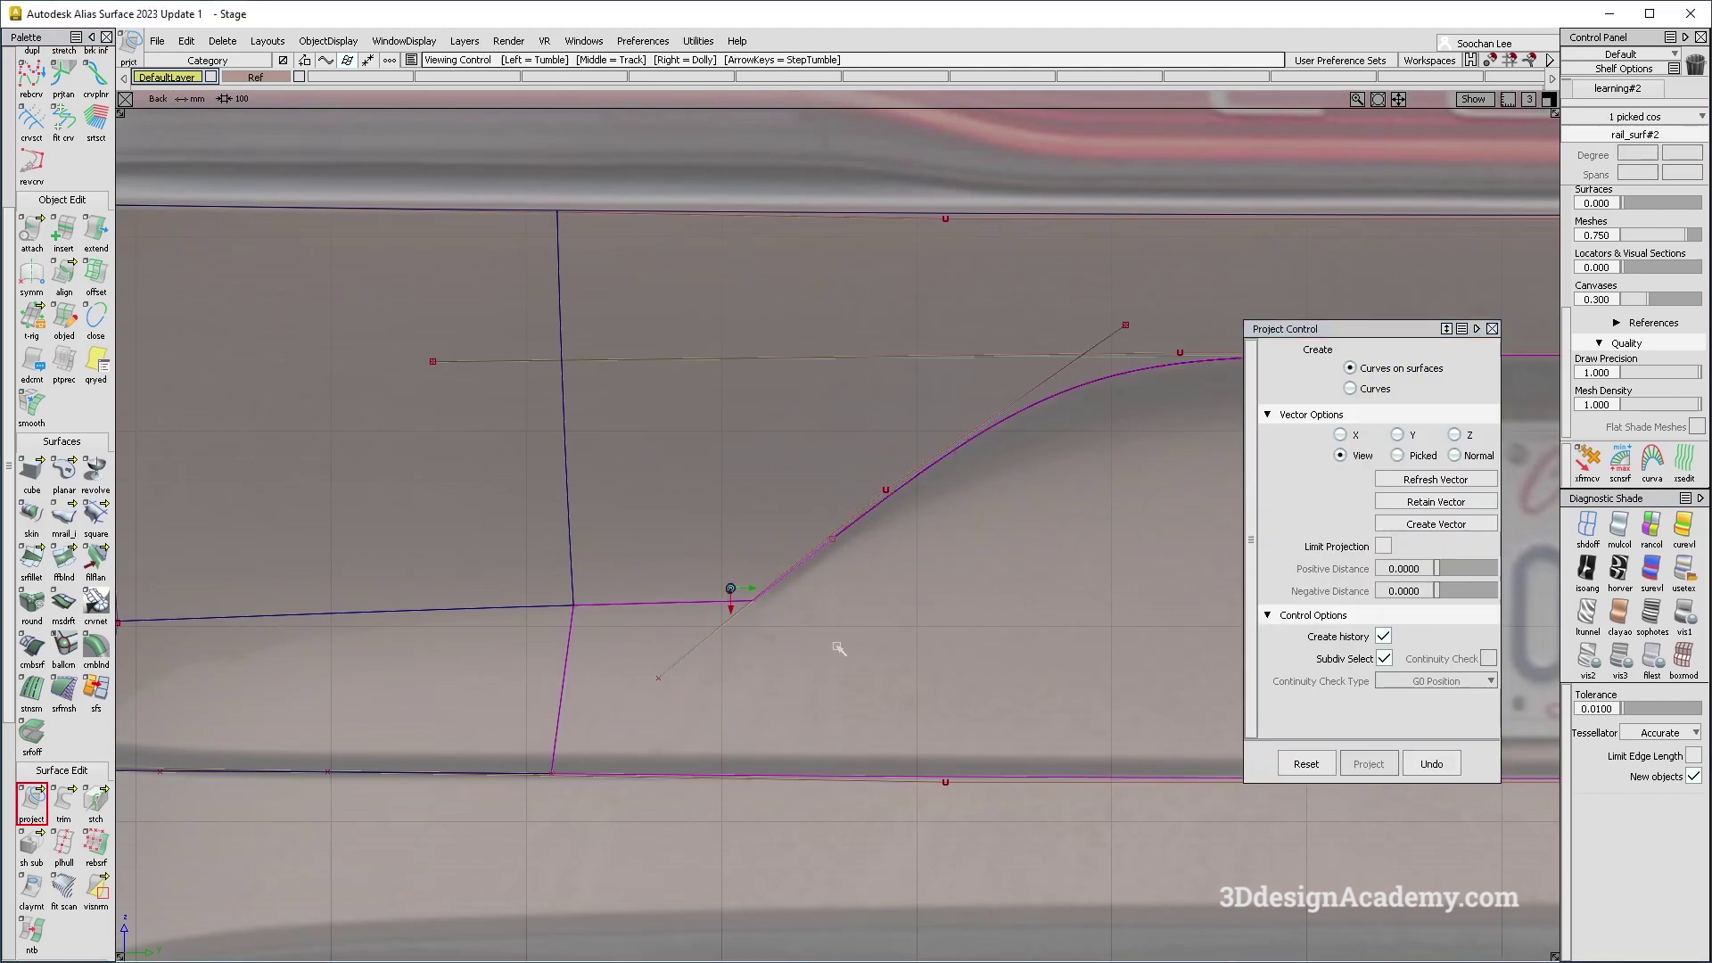
Delete the picked curve-on-surface below the recess corner and start trimming the lower surface.
ctrl+shift+drag(689, 766, 664, 615)
drag(685, 624, 723, 658)
key(Delete)
click(946, 571)
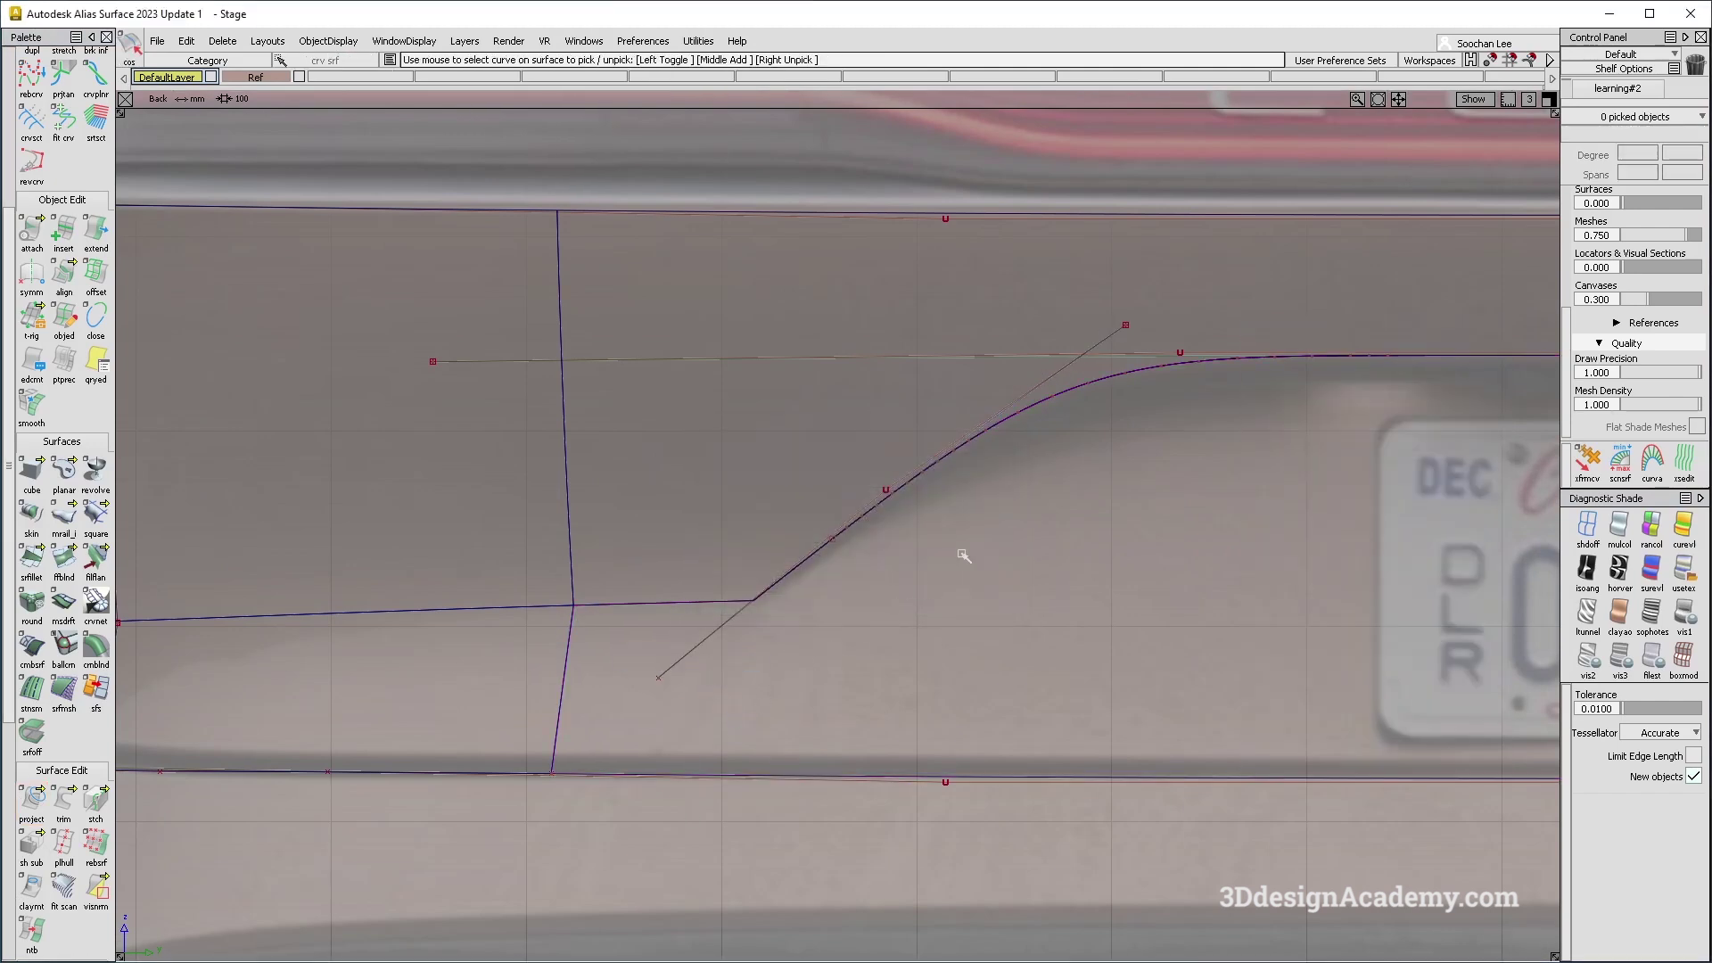
drag(601, 588, 634, 709)
drag(53, 827, 96, 803)
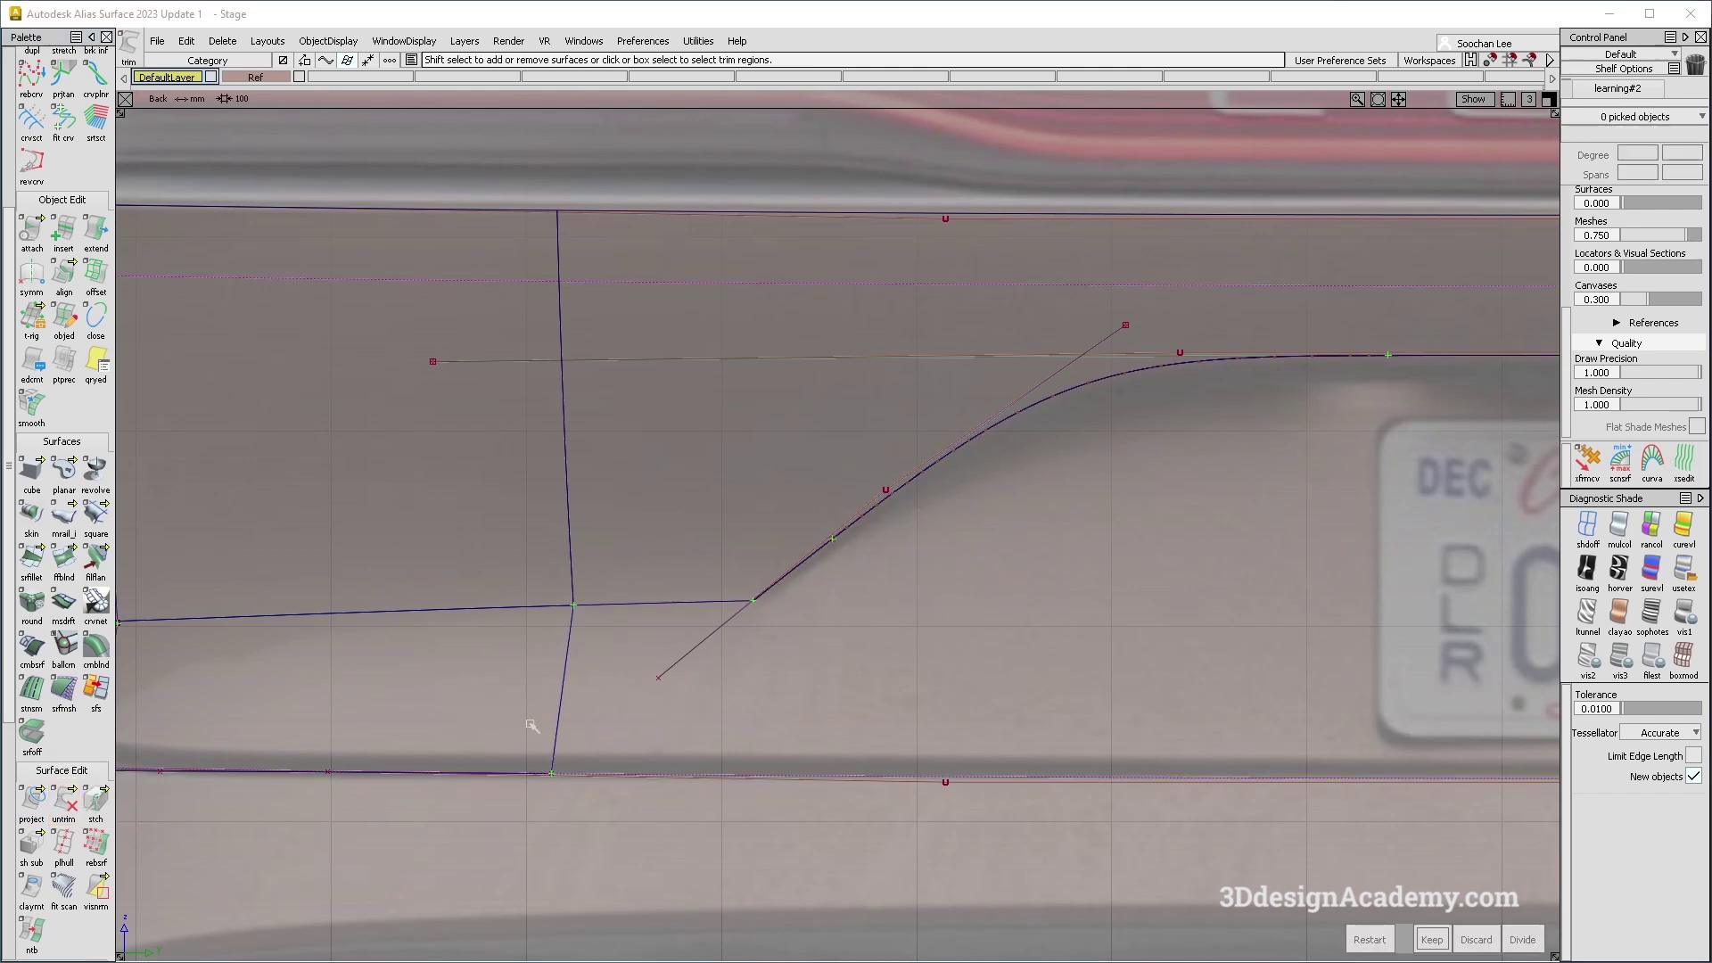
Try to trim the lower surface again after removing another curve-on-surface beside the recess corner.
click(642, 657)
key(space)
ctrl+shift+drag(739, 717, 651, 613)
click(651, 613)
key(Delete)
key(Return)
click(63, 801)
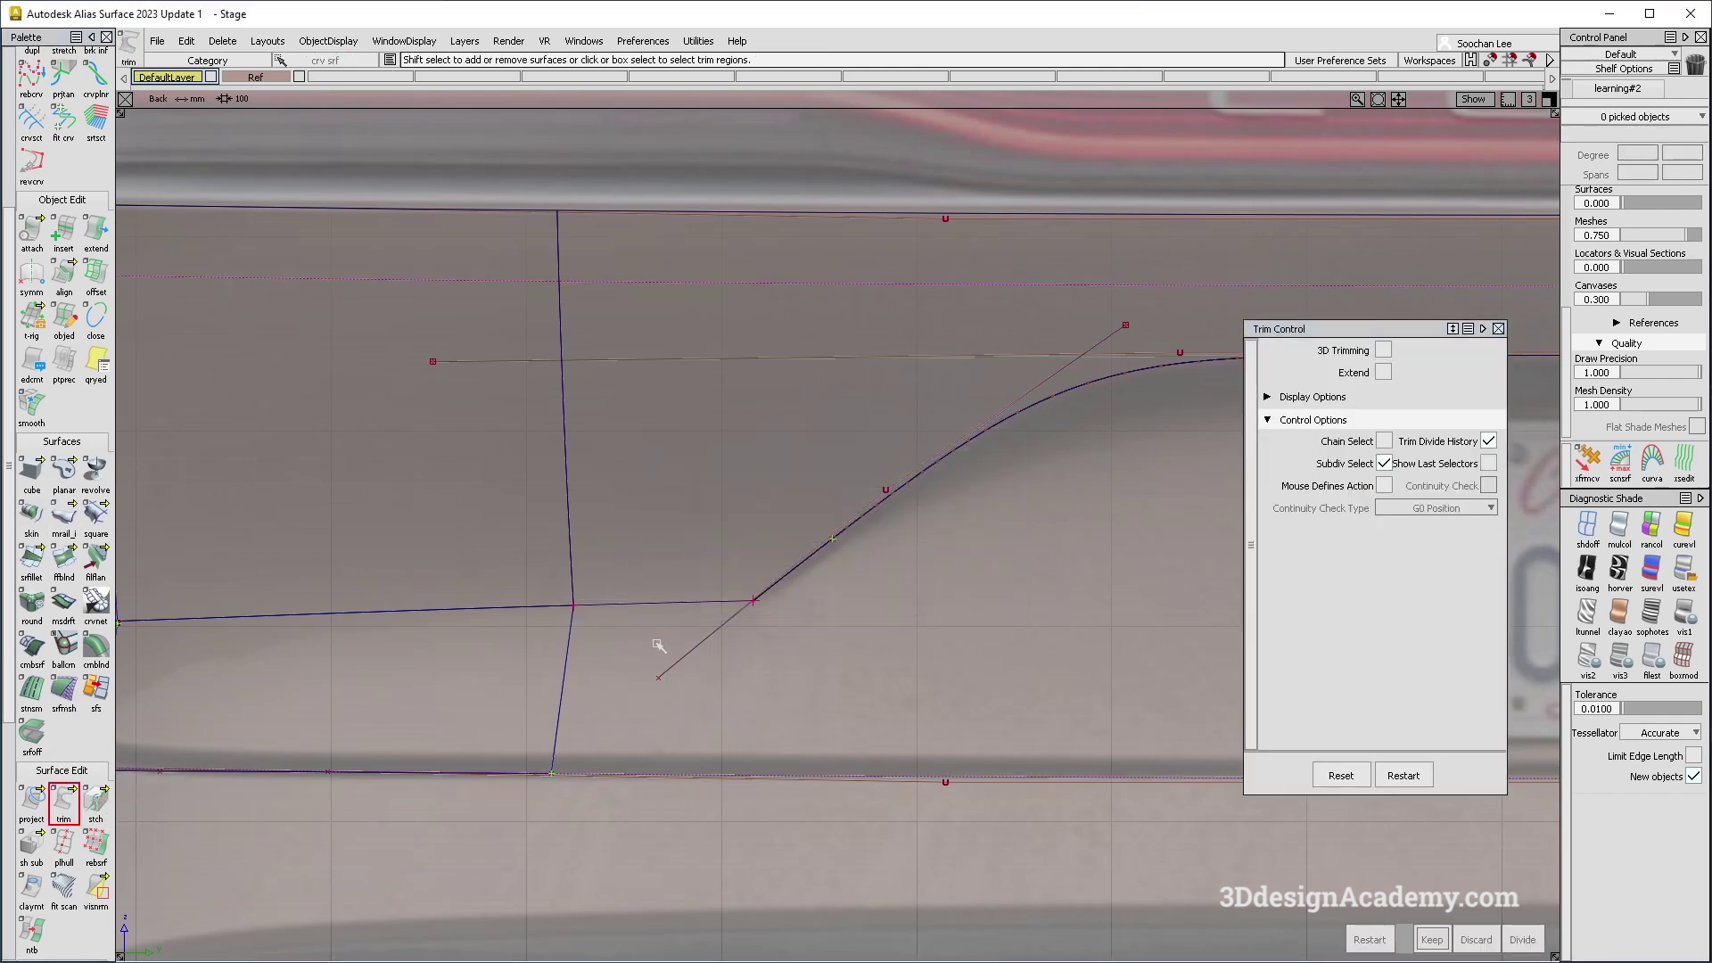
key(space)
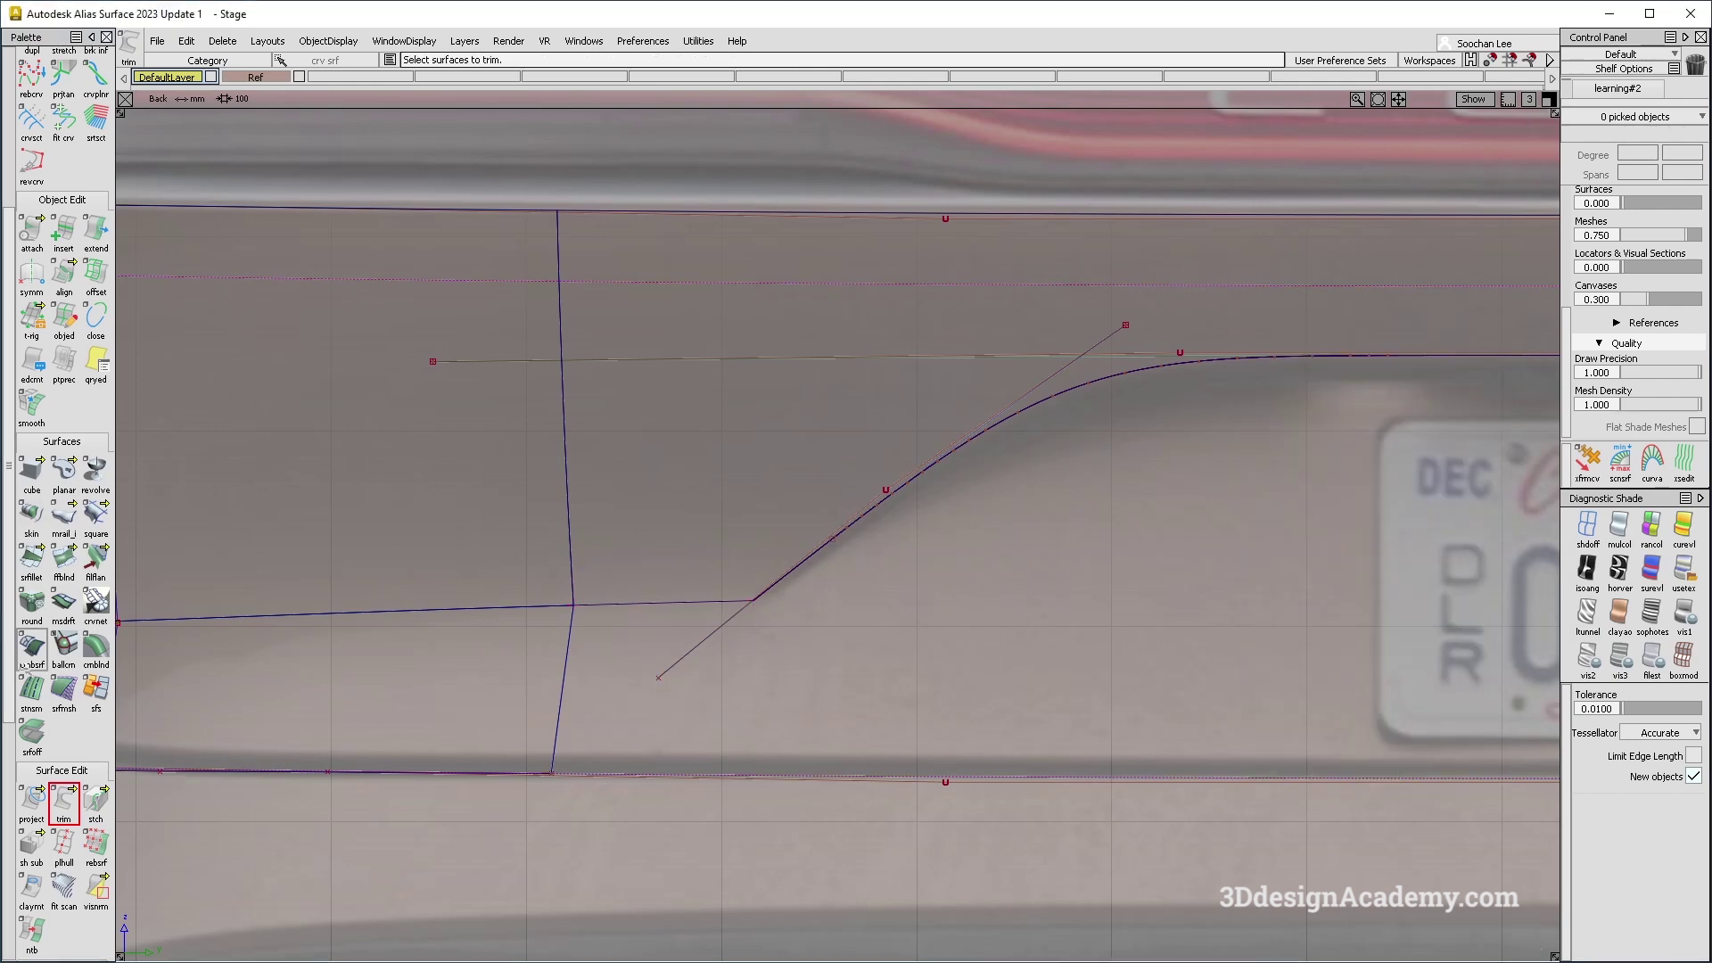
Reproject the sloped recess curve onto the lower surface as a curve-on-surface.
click(32, 801)
click(676, 608)
key(space)
Extend the projected curve-on-surface down to the lower surface's bottom edge at the patch corner.
click(106, 235)
click(678, 649)
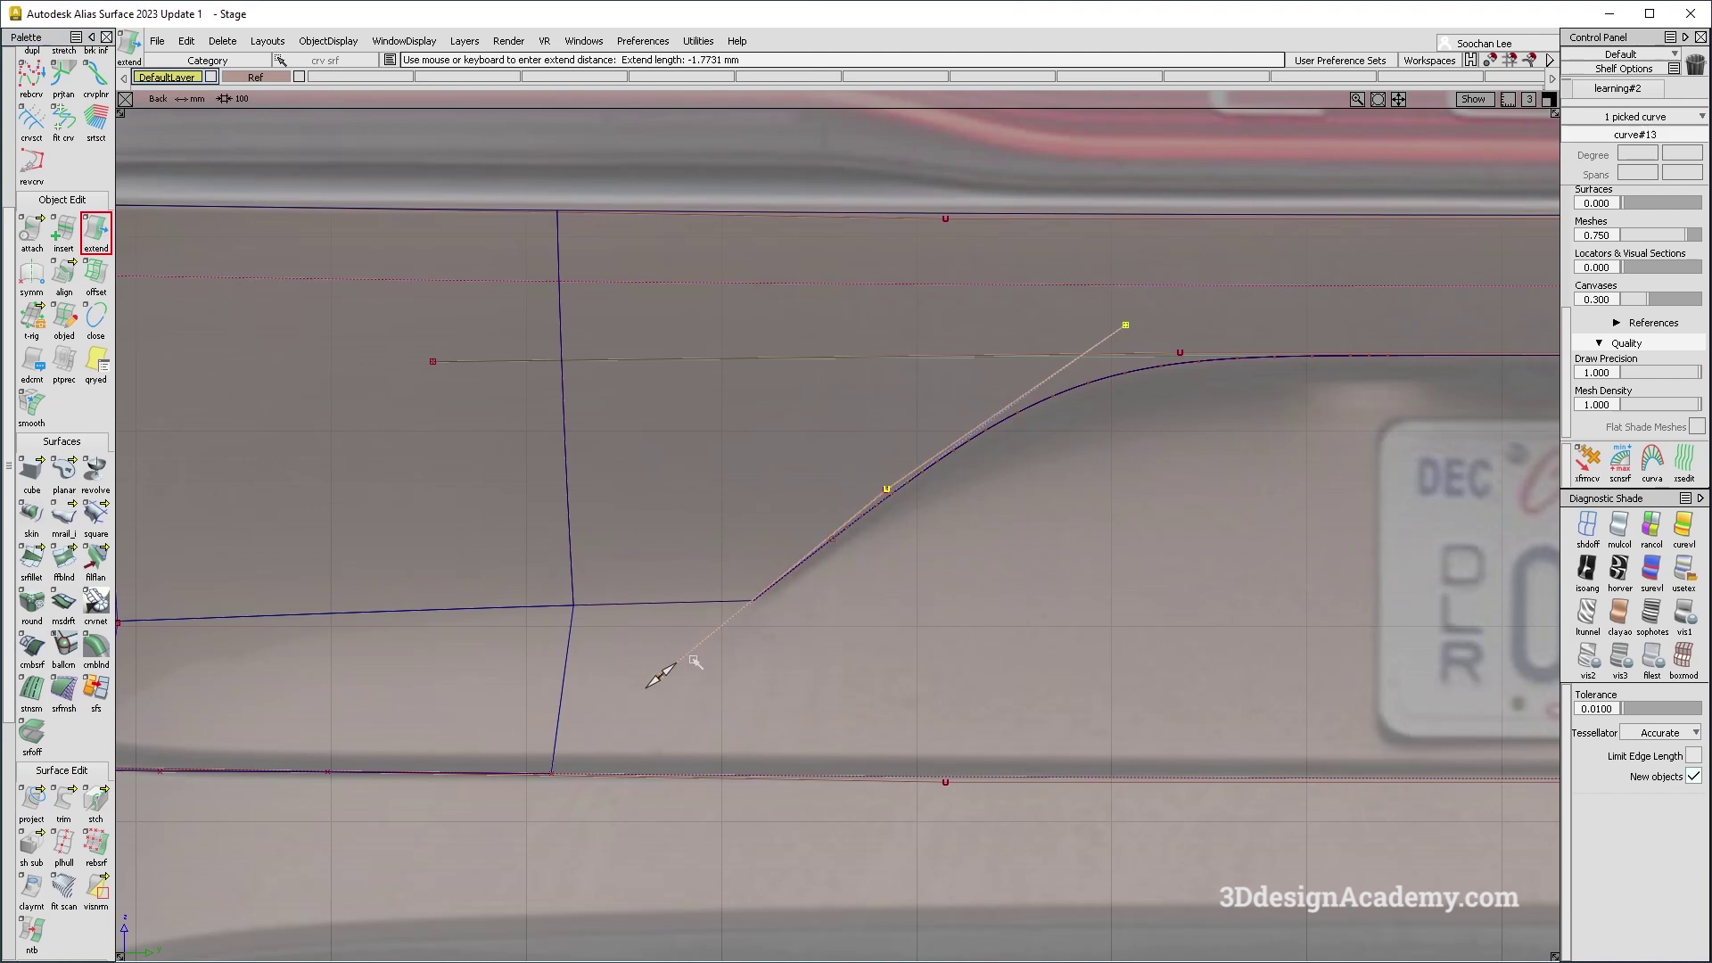
drag(732, 679, 791, 606)
key(ctrl+z)
click(768, 594)
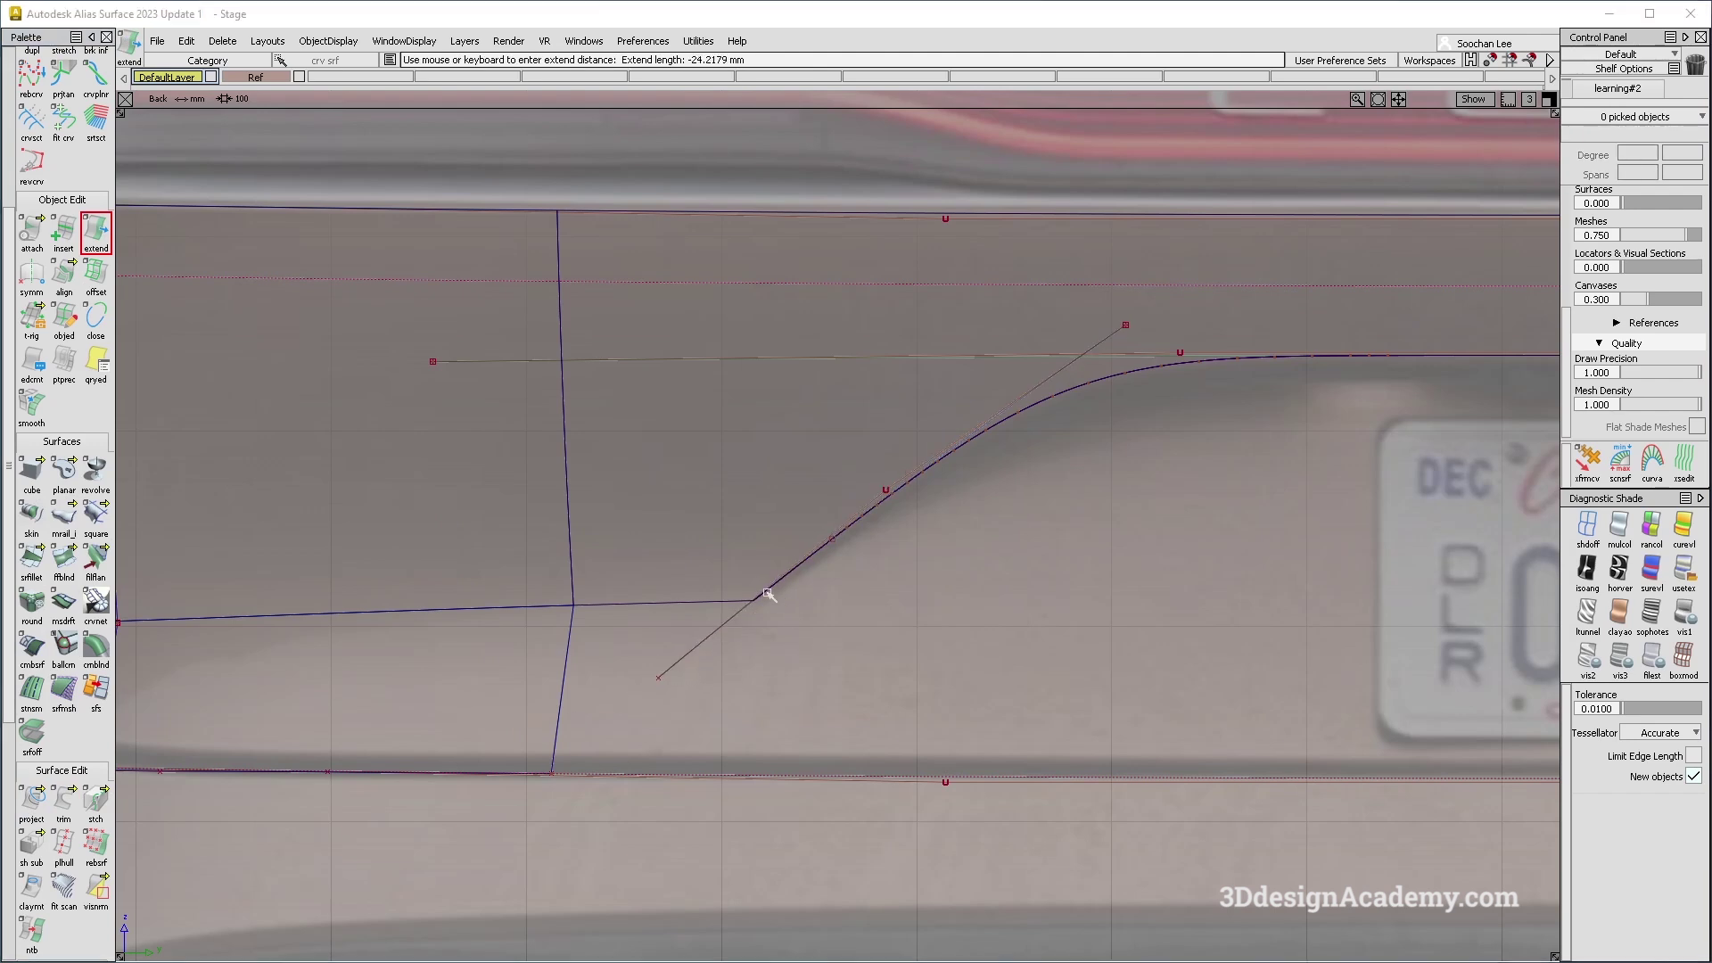
click(863, 689)
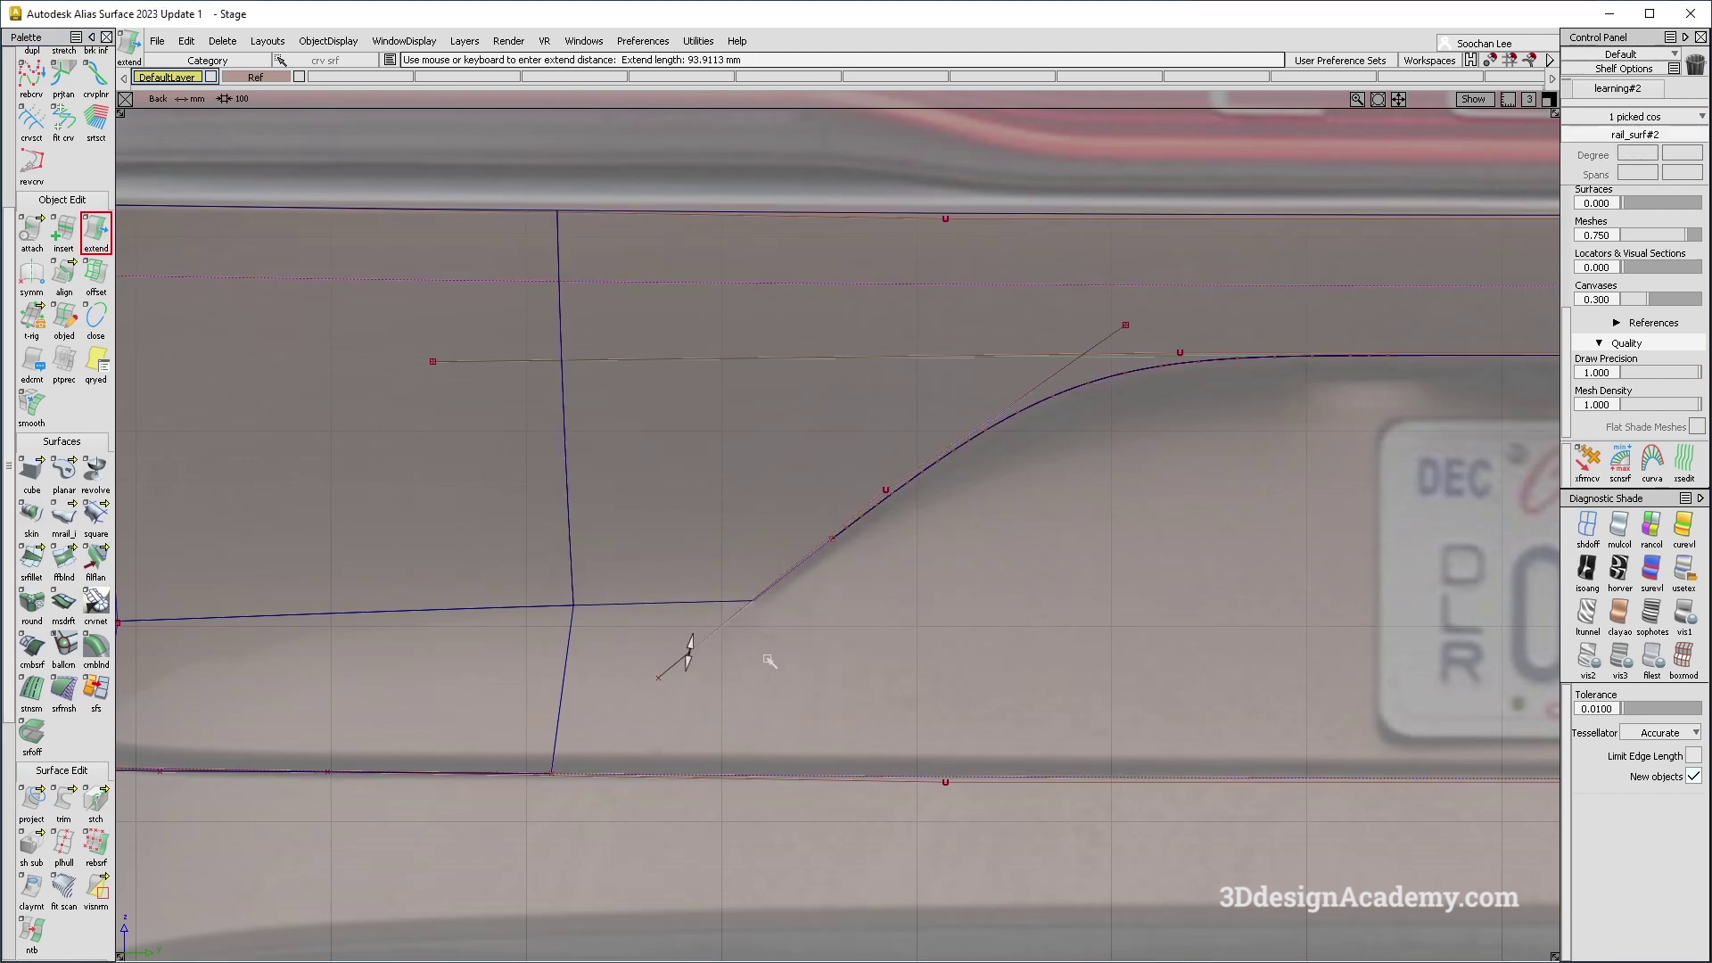
Trim the lower surface along the extended curve-on-surface, removing the region under the licence plate recess.
click(63, 802)
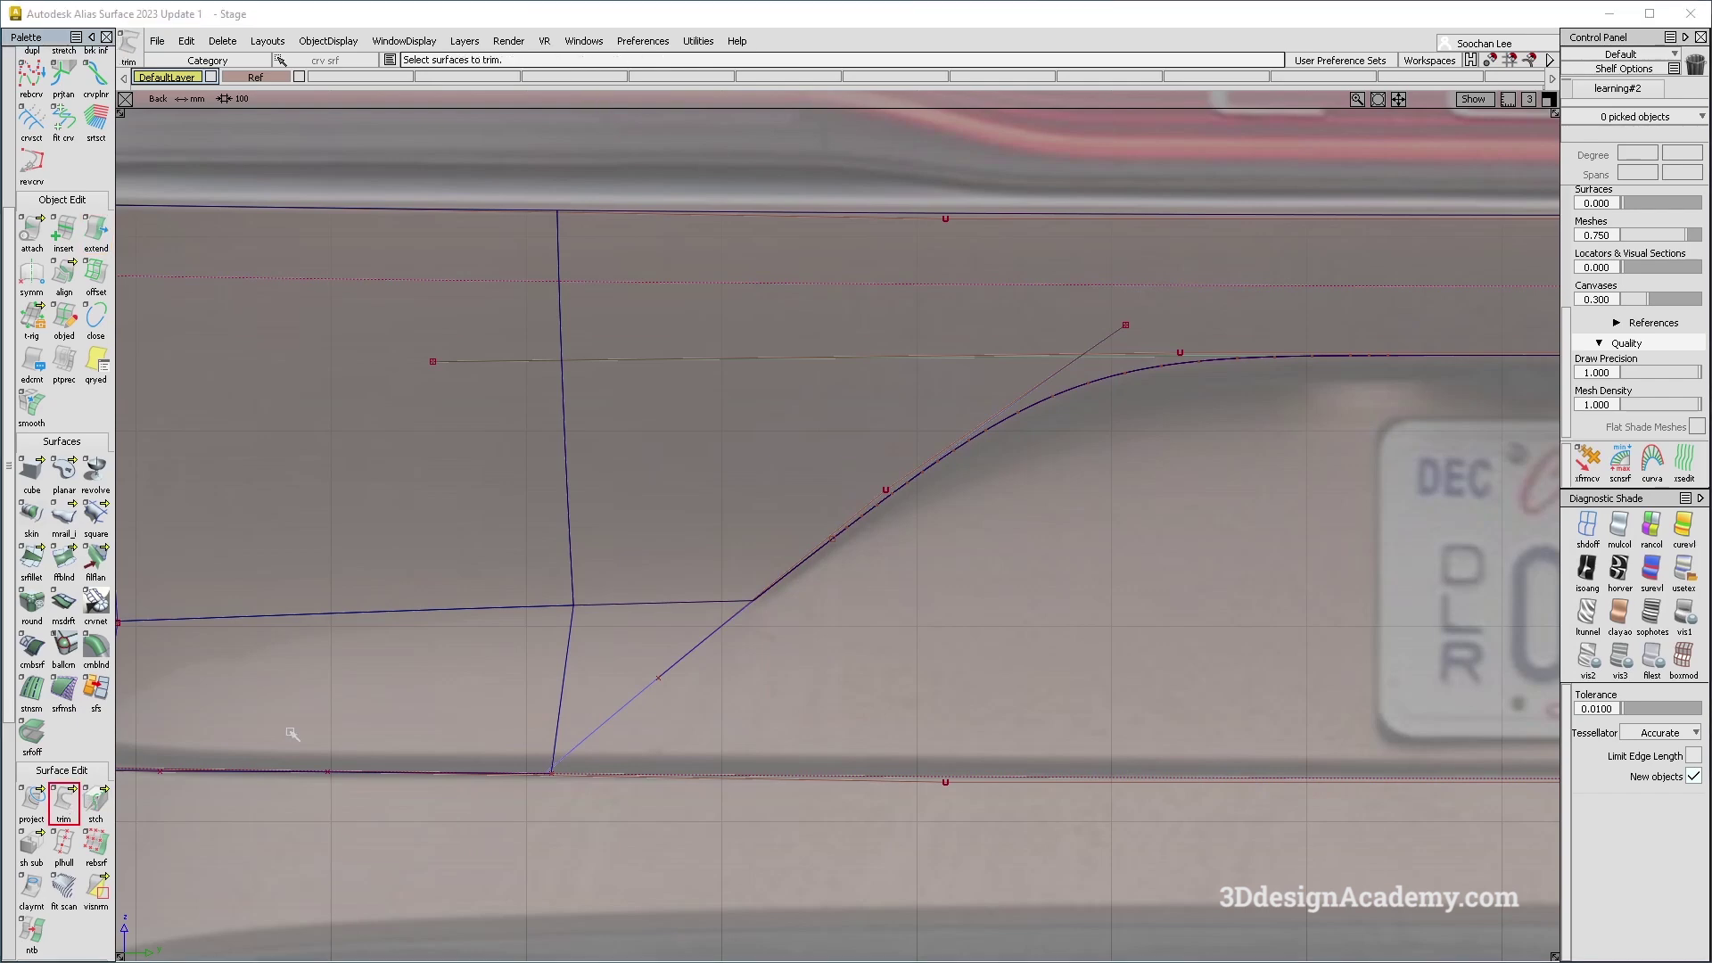
click(624, 635)
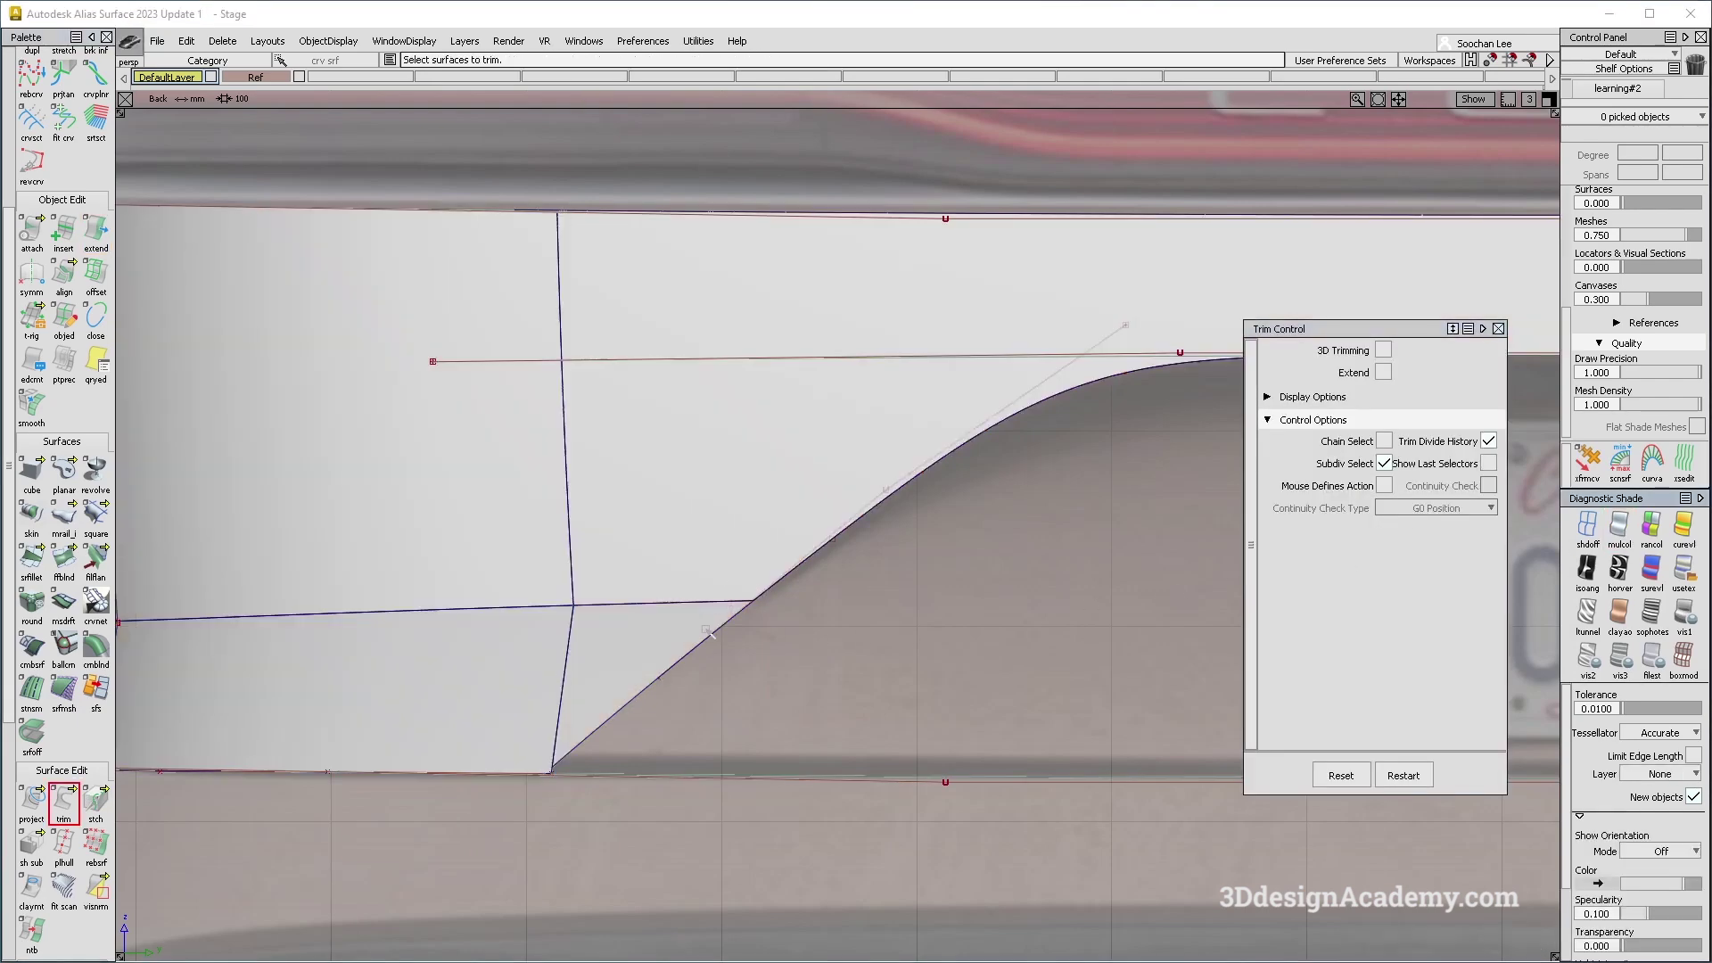
key(F8)
alt+shift+right_drag(684, 528, 758, 530)
alt+shift+drag(758, 530, 692, 507)
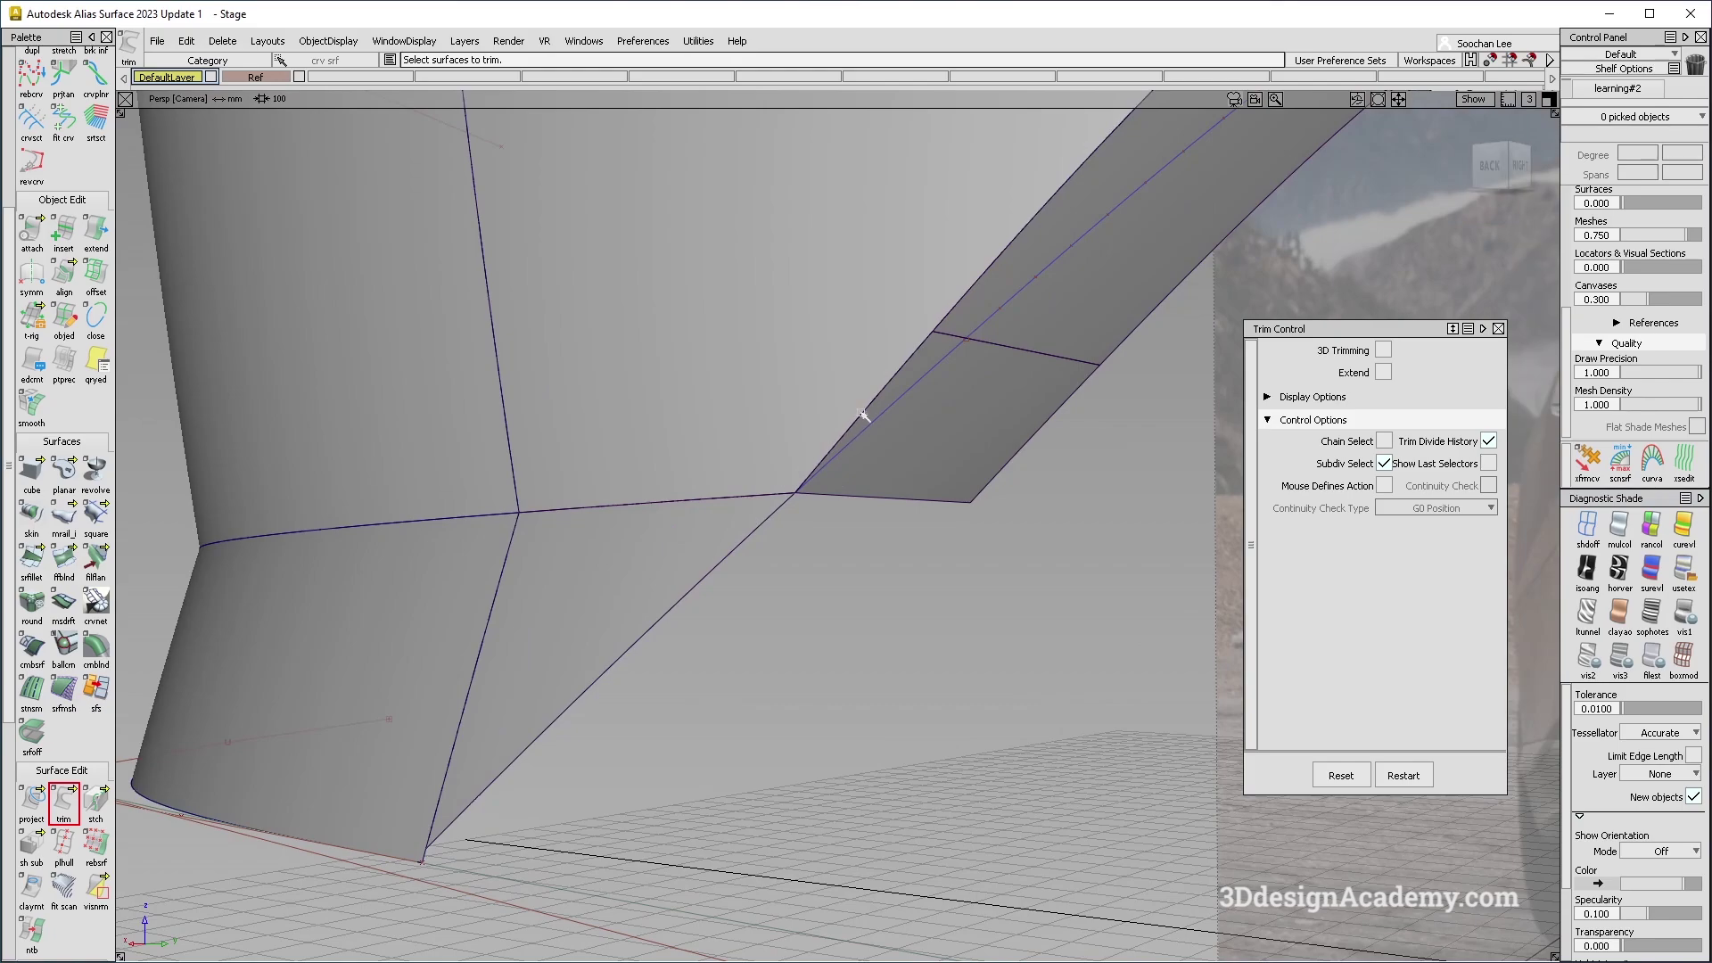
alt+shift+drag(604, 628, 481, 713)
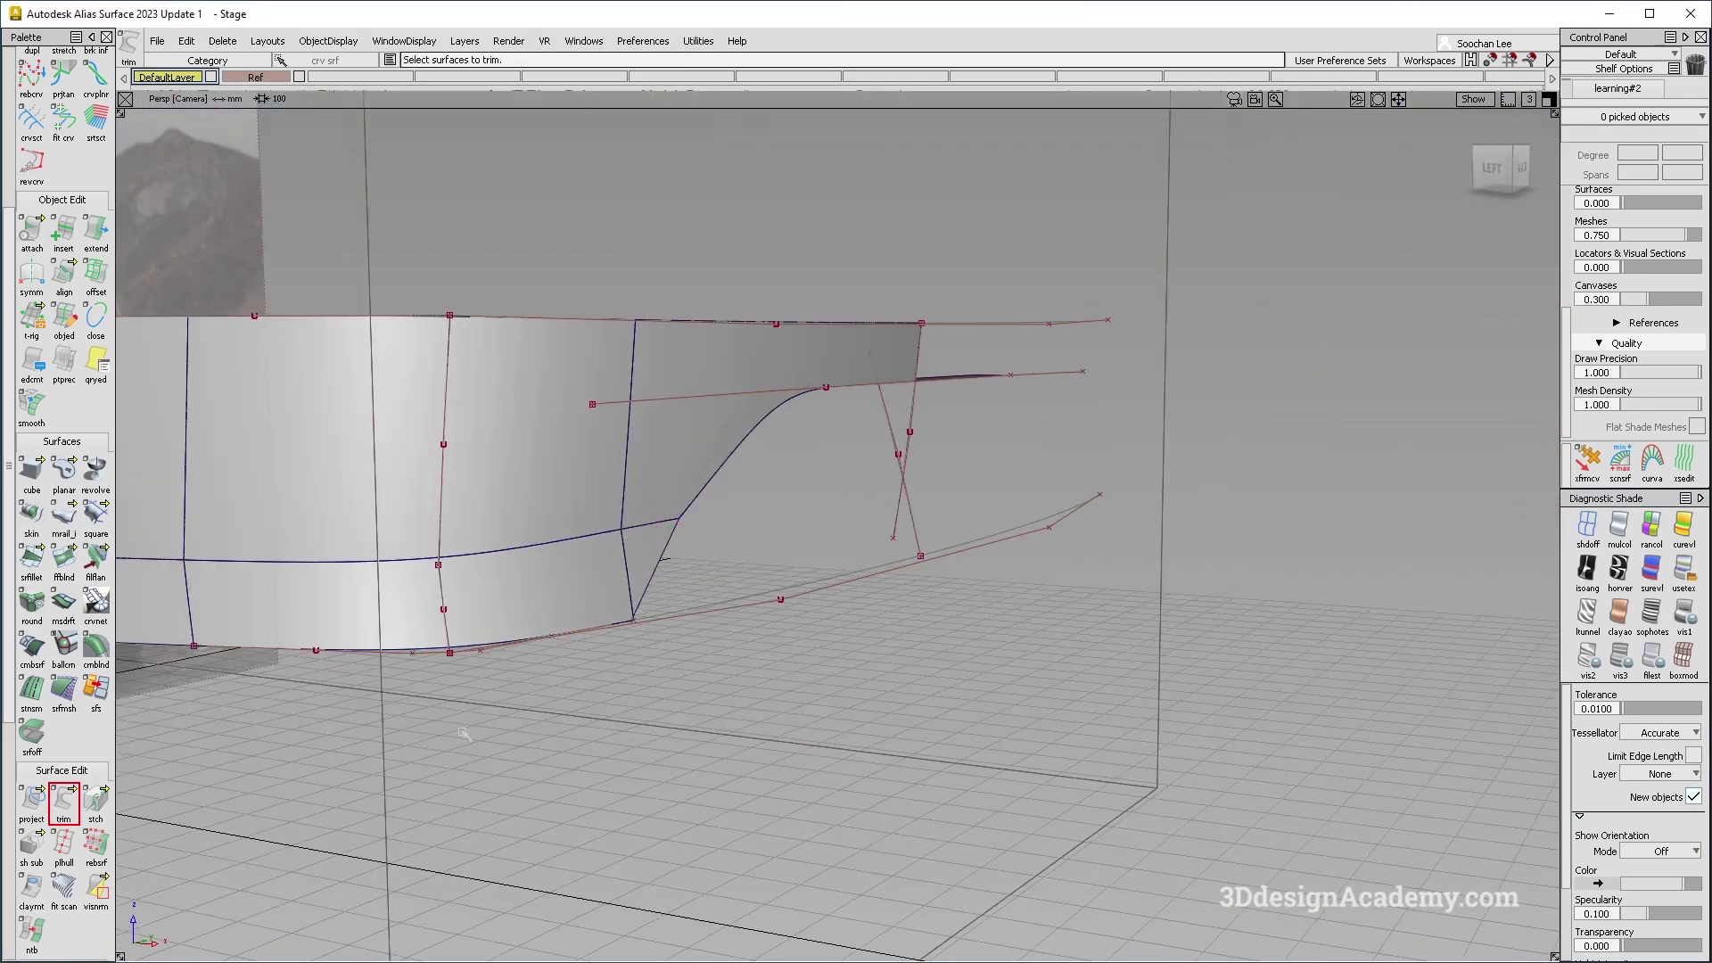
alt+shift+middle_drag(495, 573, 819, 586)
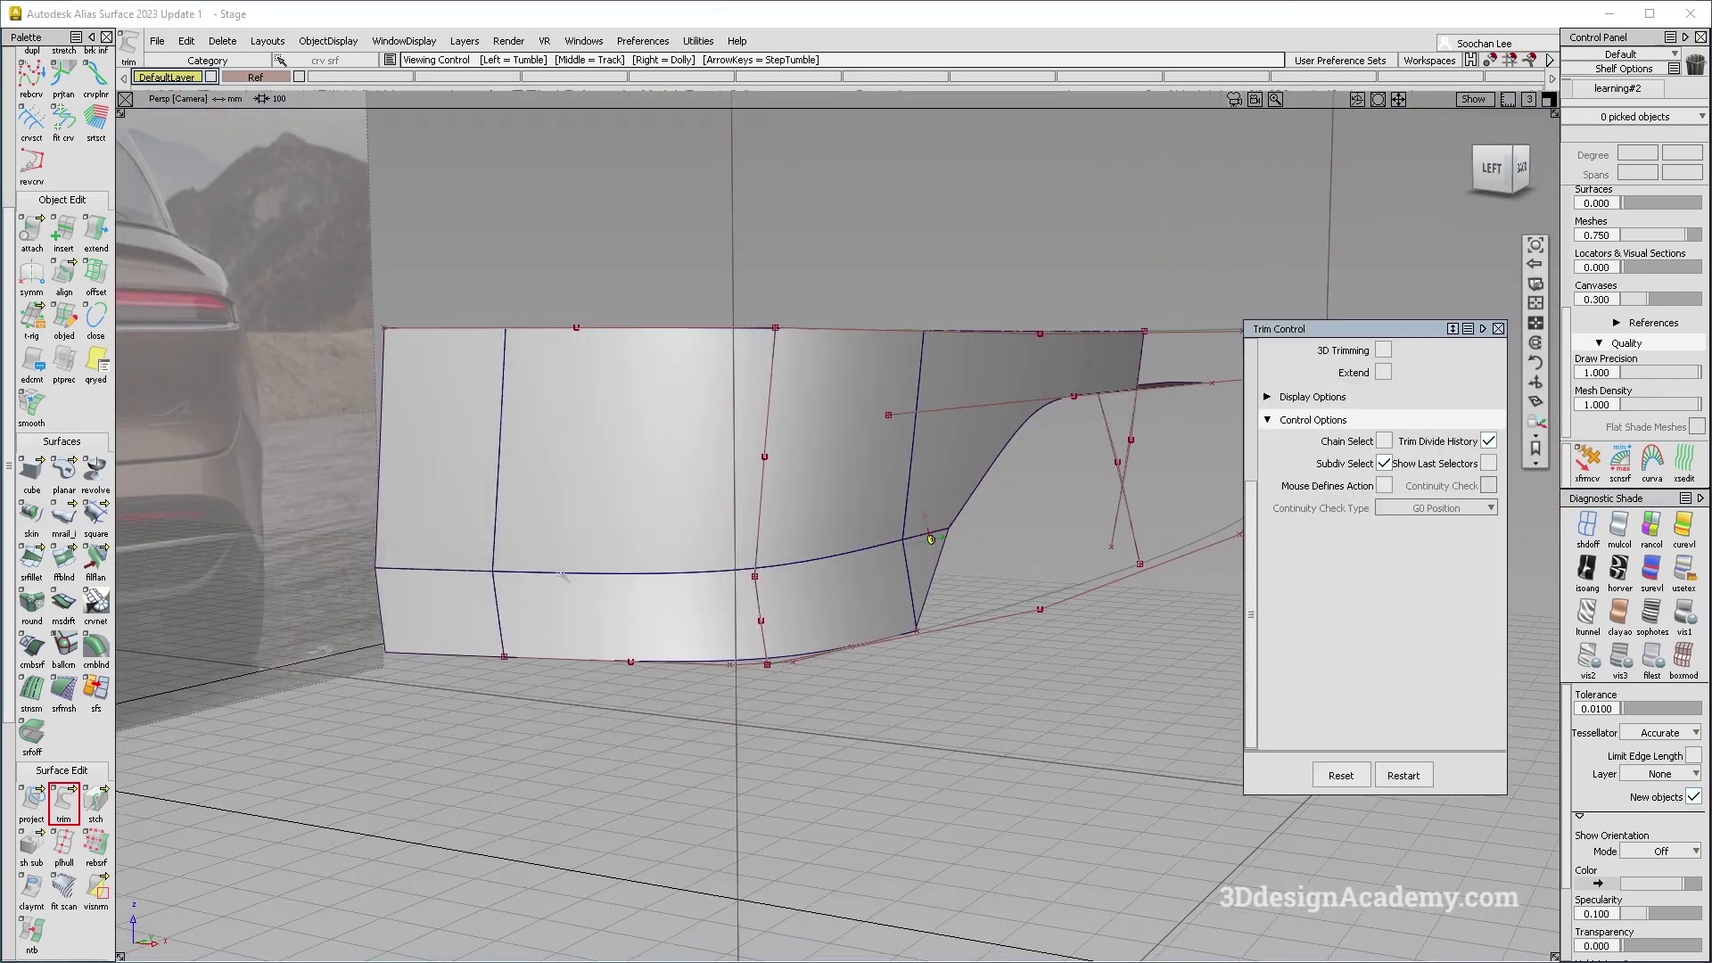
Set up a G2 surface fillet between the upper and lower surfaces with chordal length 50 and form factor 1, checking the reference photo.
click(32, 560)
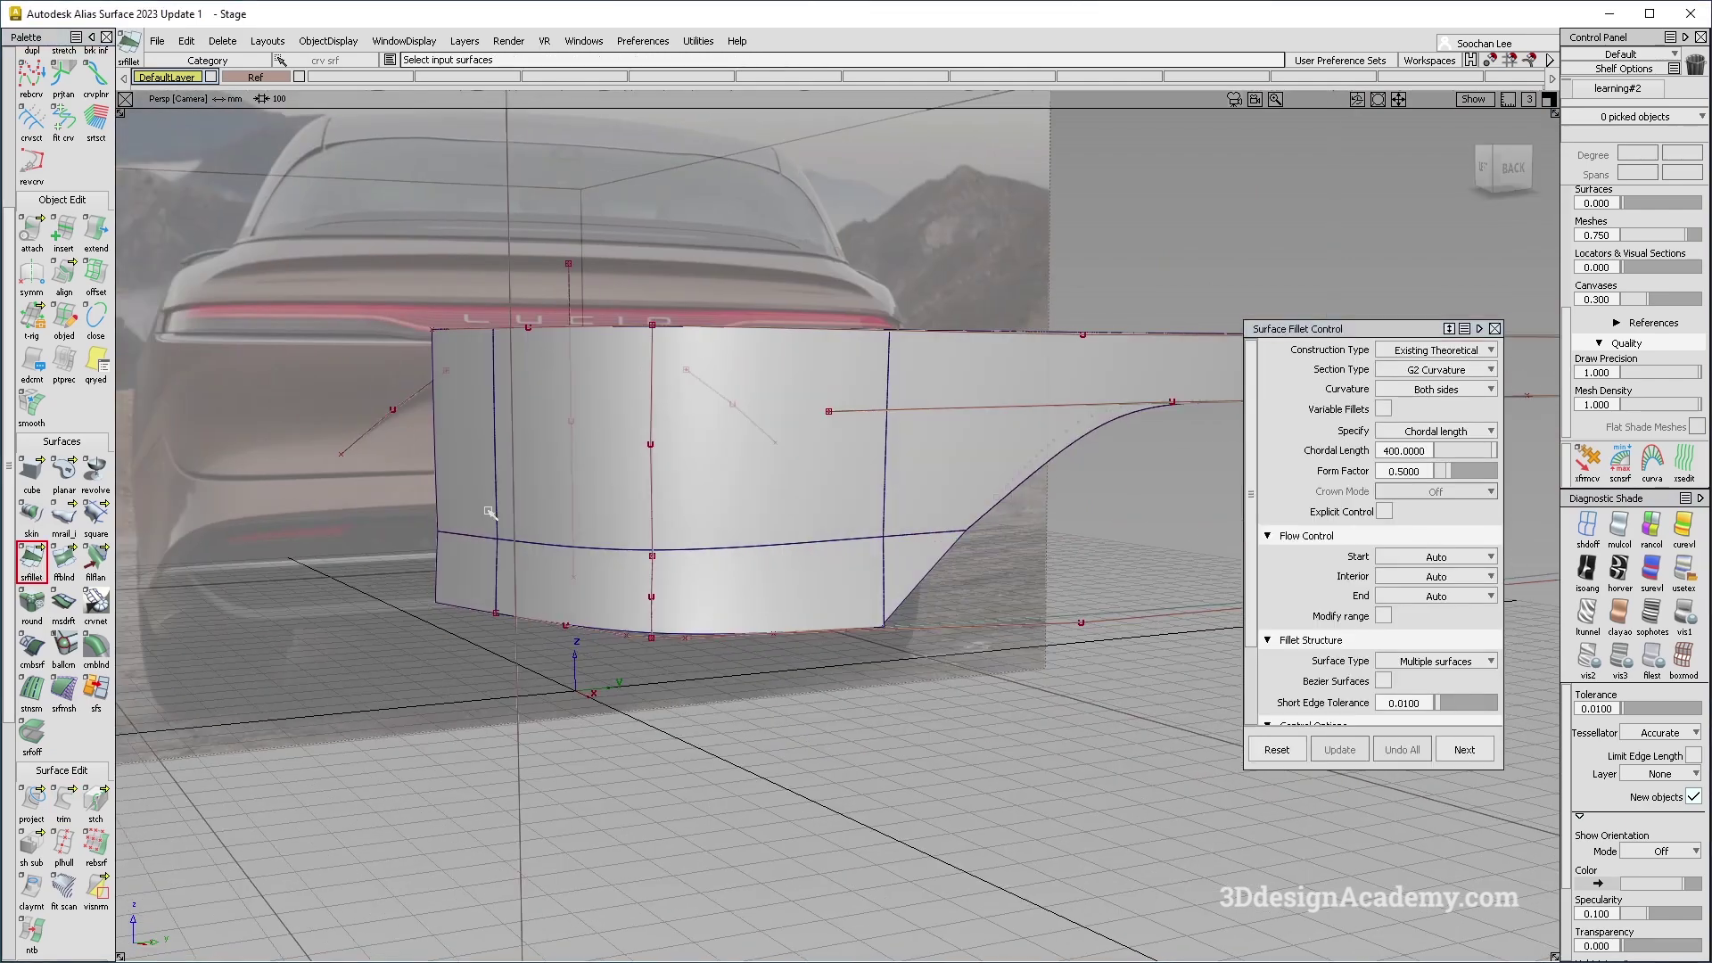
click(785, 481)
alt+shift+drag(946, 535, 1030, 535)
key(alt+Tab)
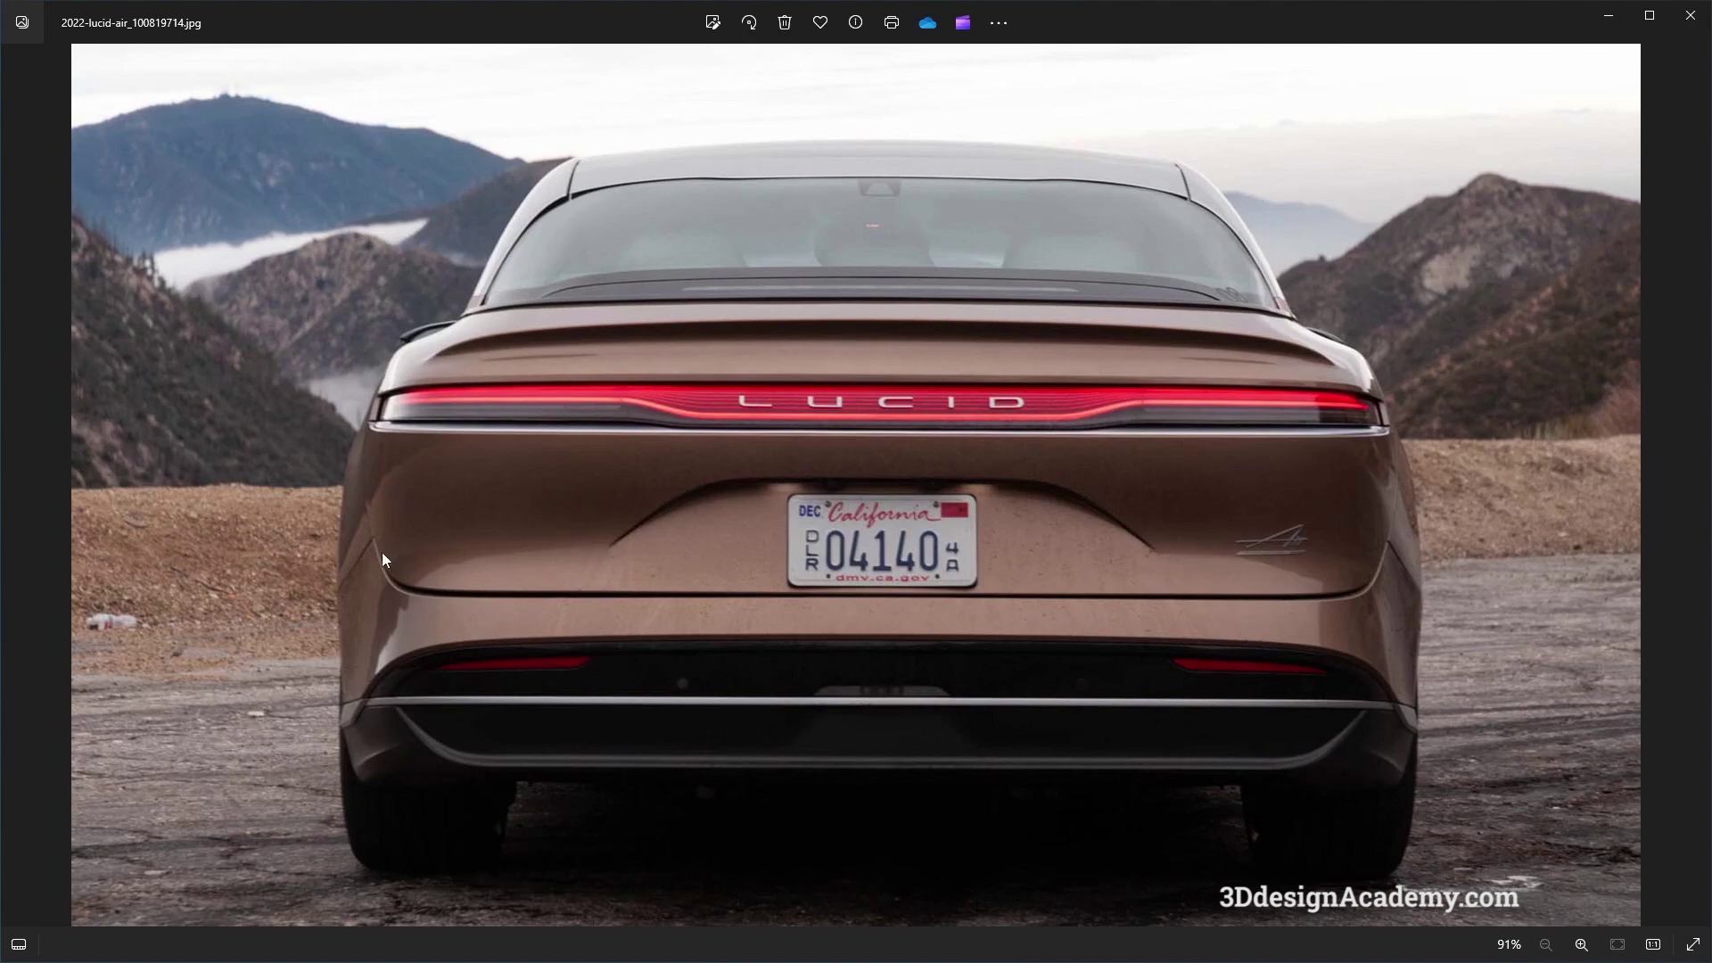
key(alt+Tab)
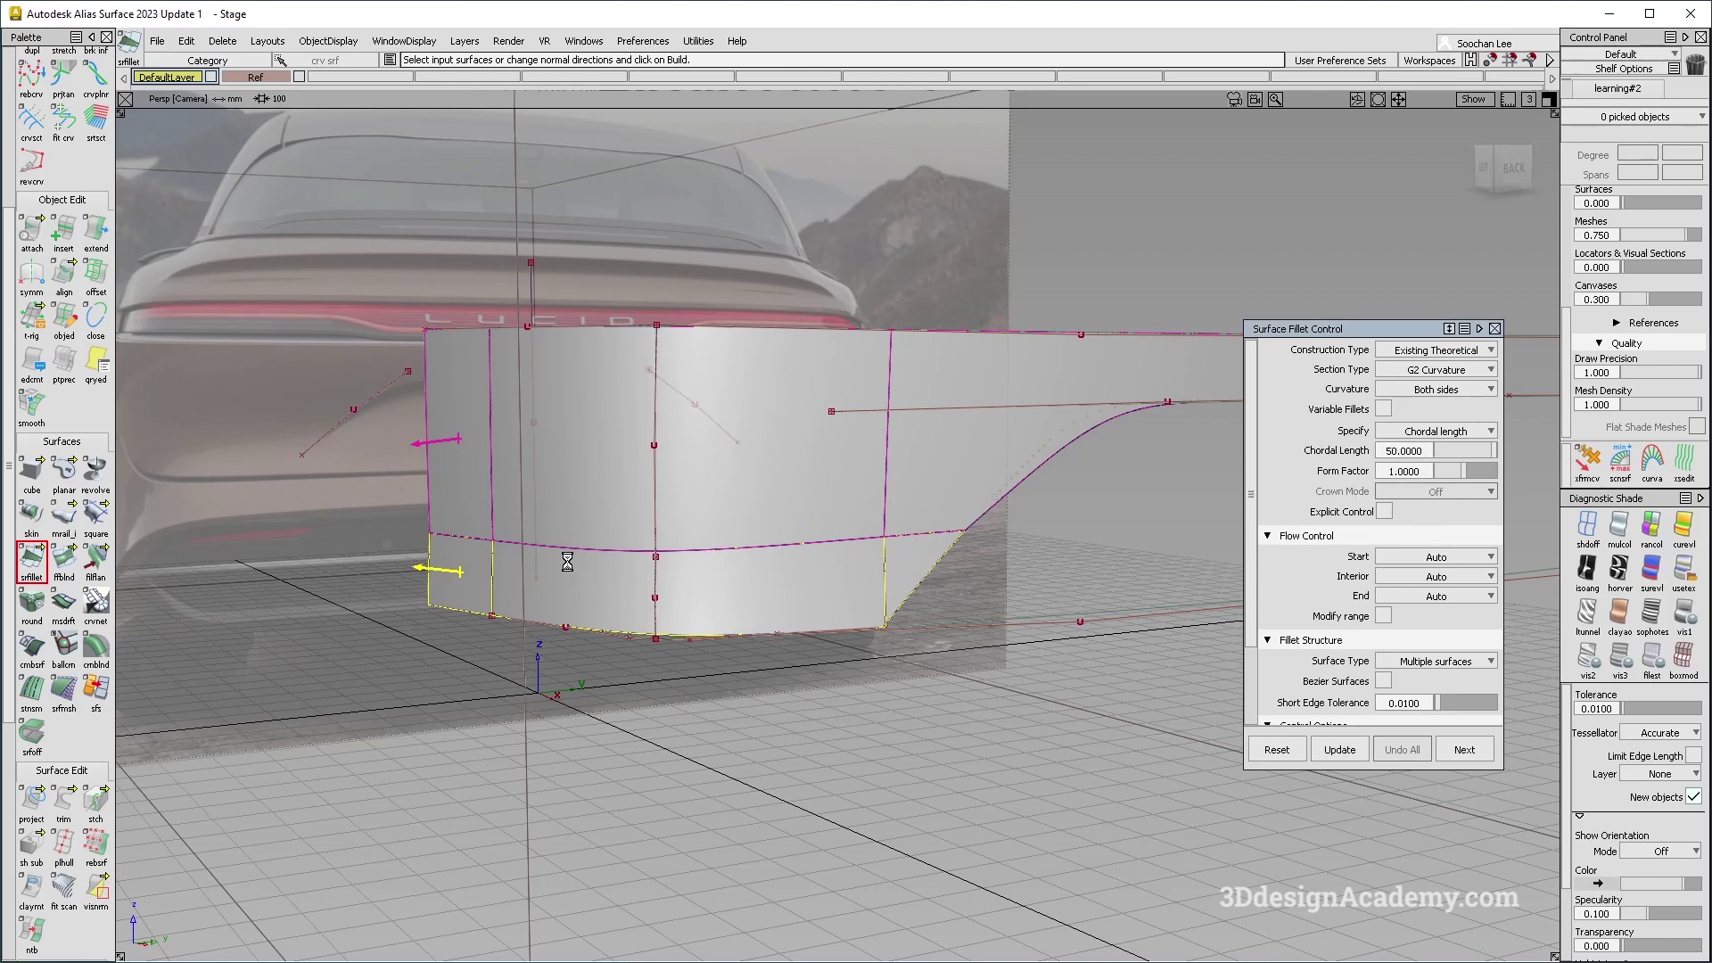
Build the fillet with its end flow set to Edge align and try the Bezier Surfaces option.
alt+shift+drag(940, 537, 849, 529)
click(997, 483)
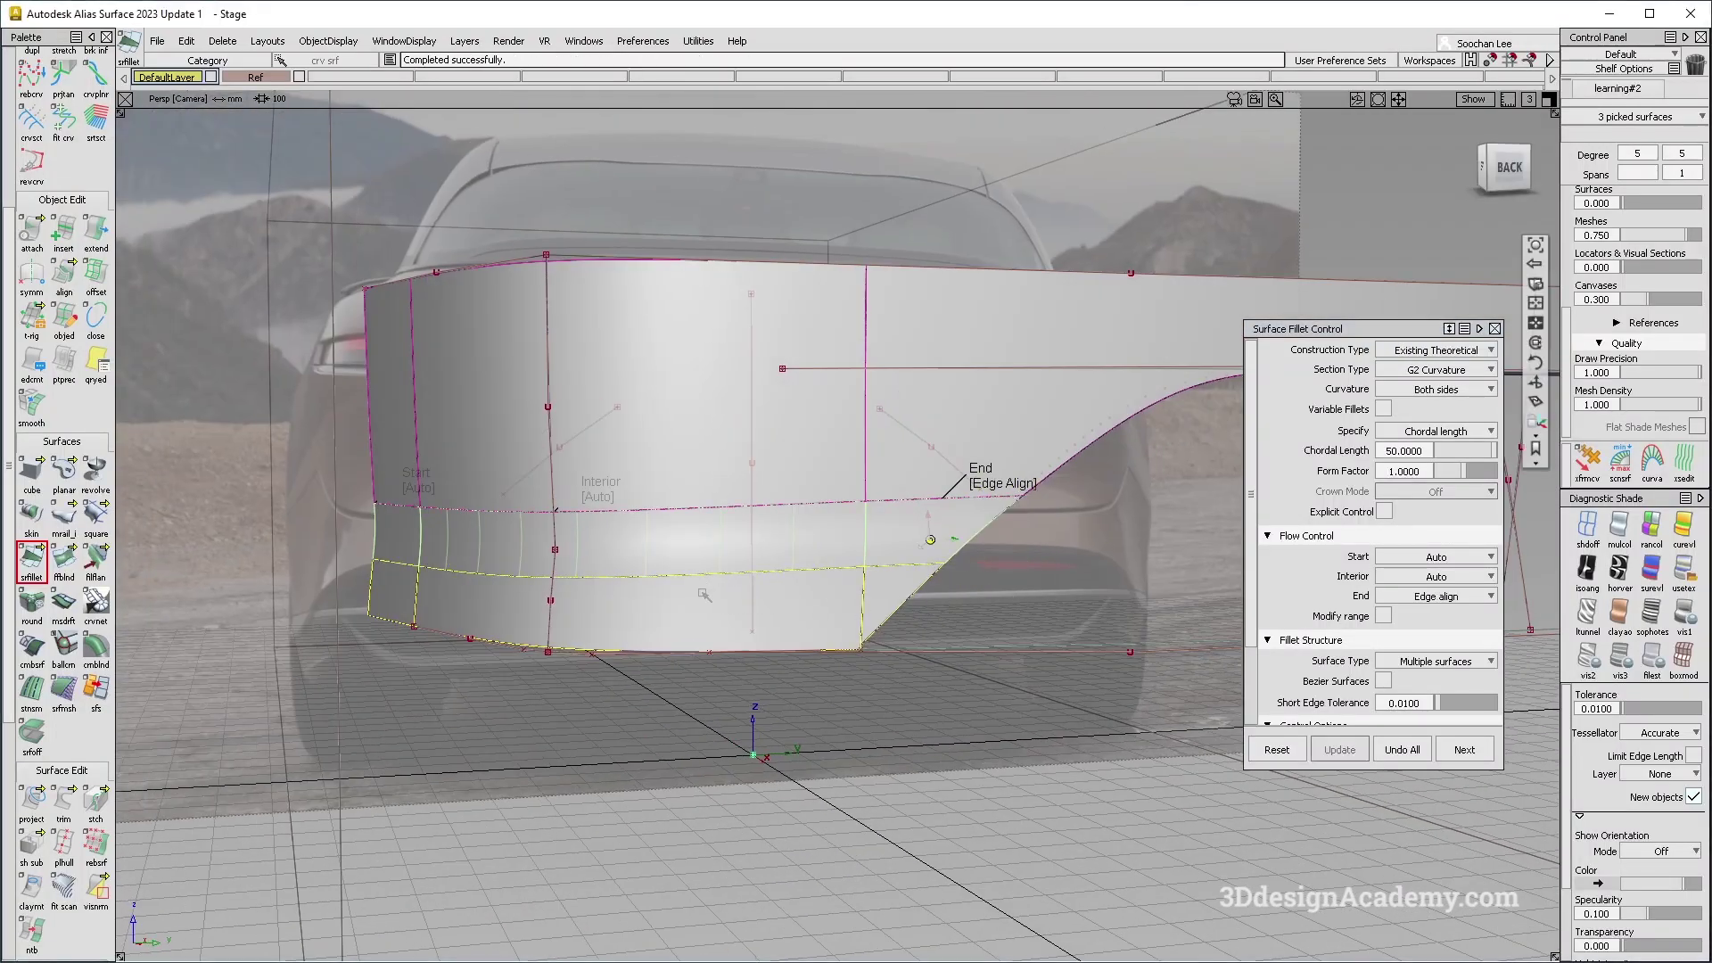
alt+shift+drag(704, 592, 714, 539)
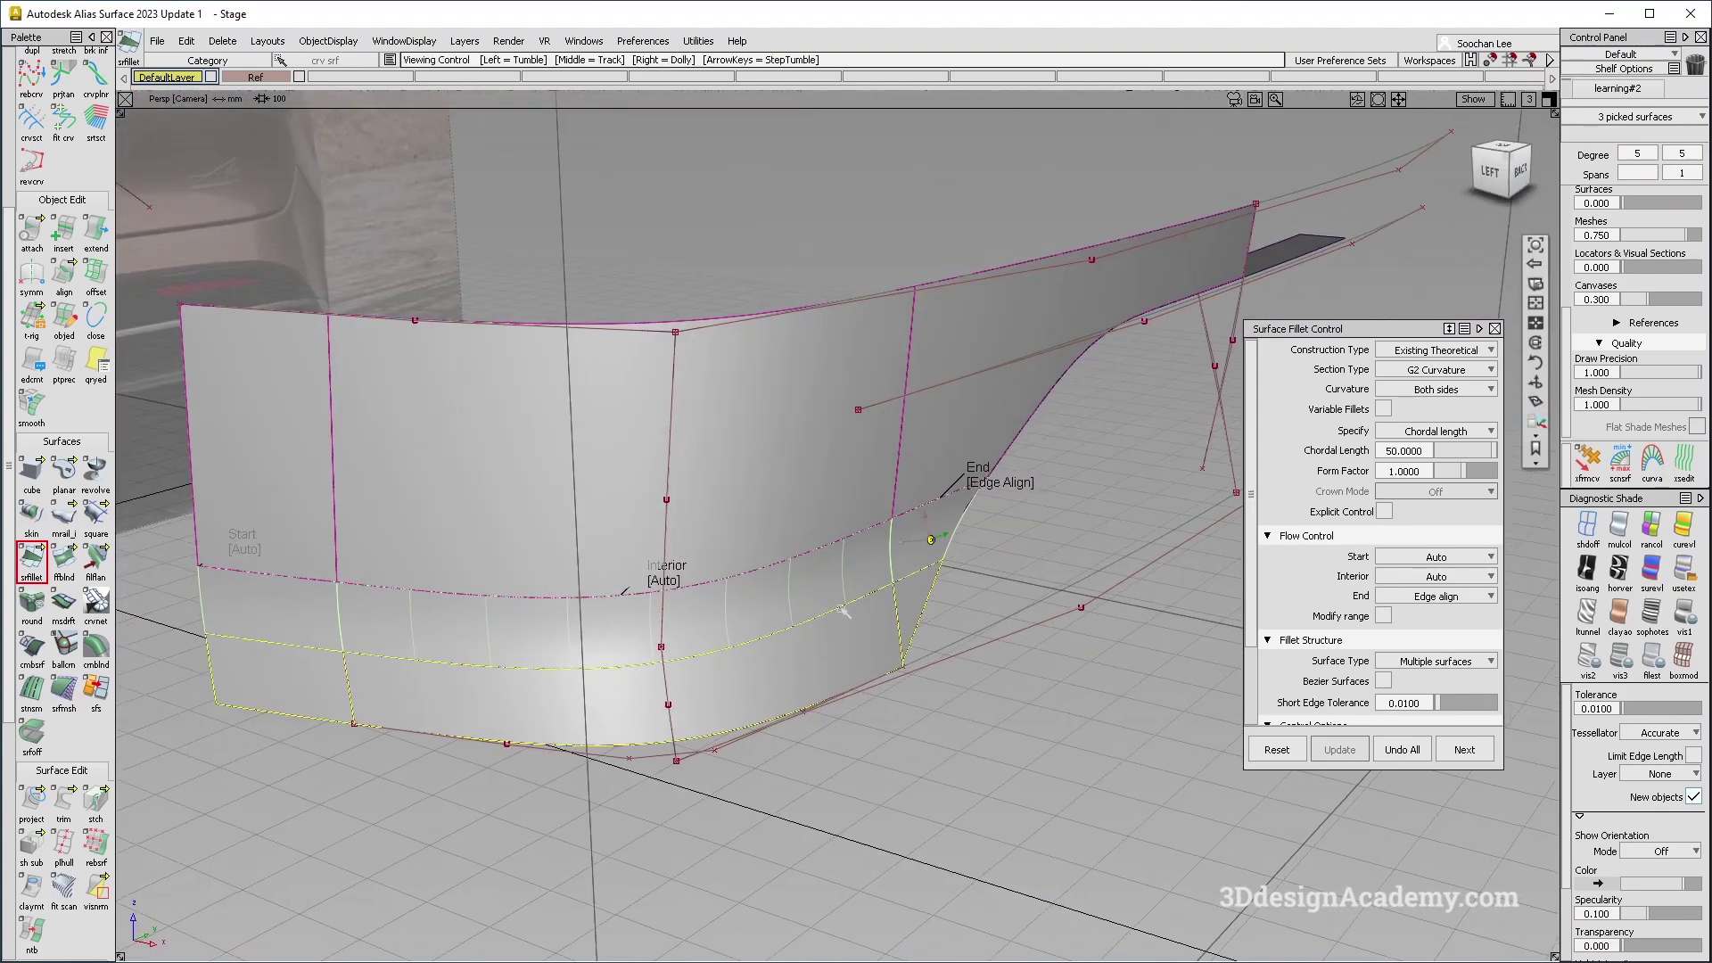
alt+shift+drag(832, 610, 901, 599)
click(1383, 681)
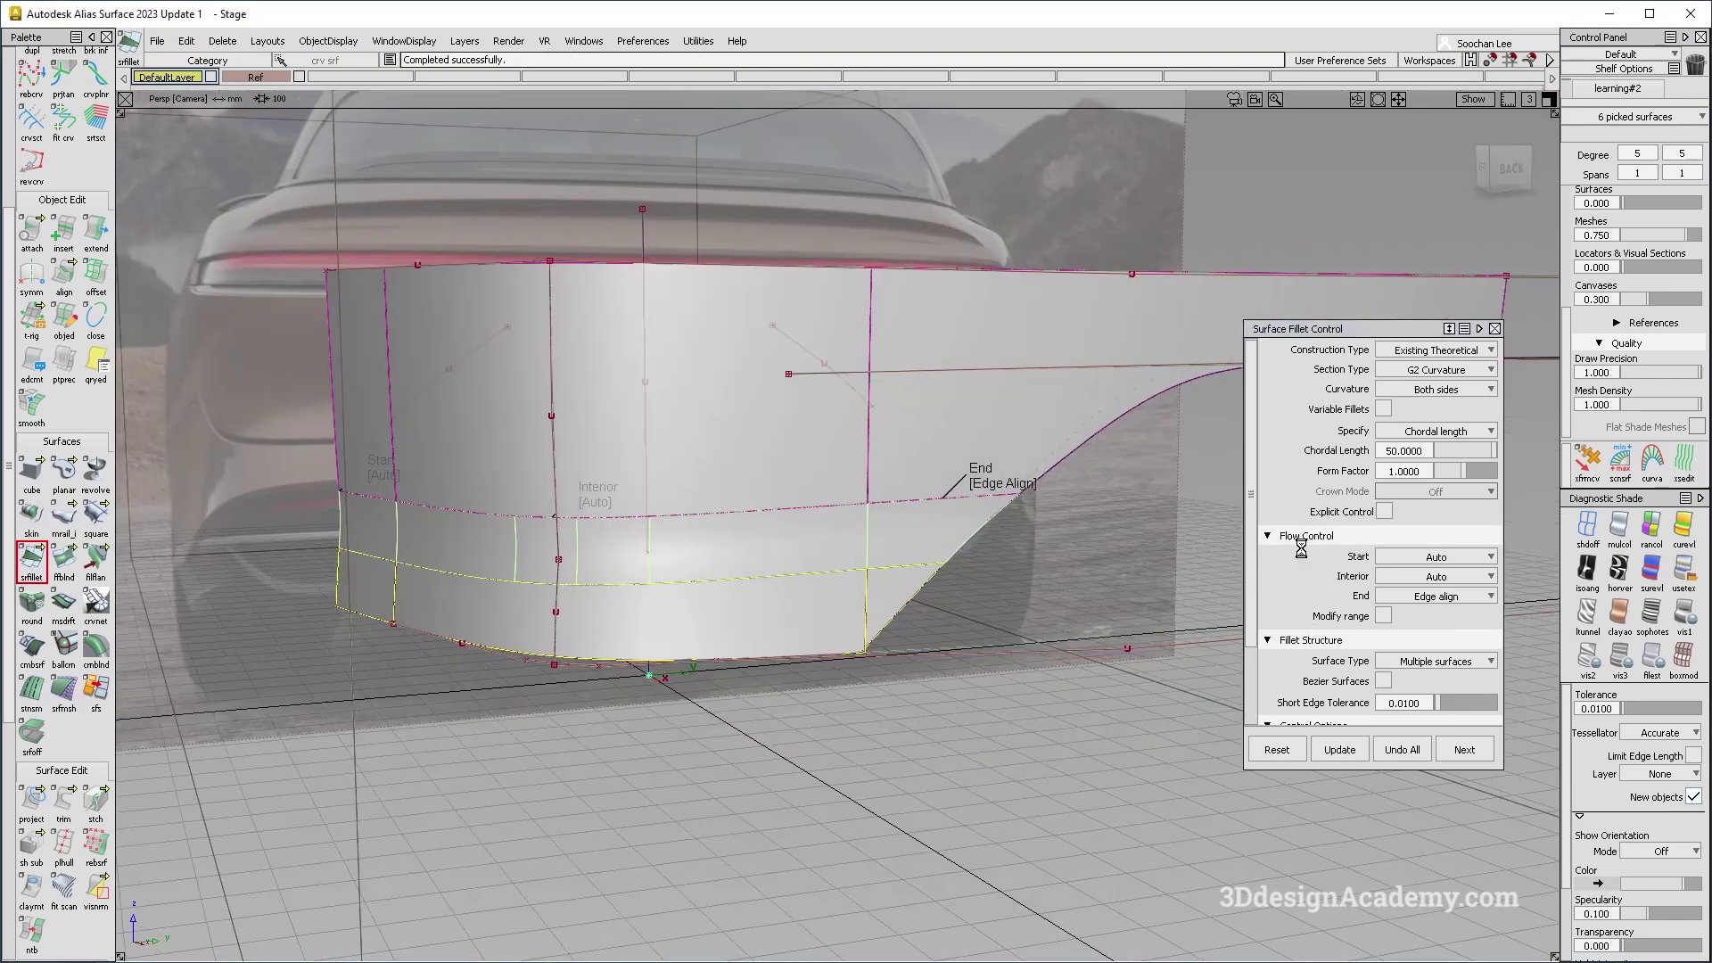
Delete the construction history of the new fillet and its neighbouring surfaces.
alt+shift+drag(927, 535, 800, 517)
mouse_move(774, 453)
alt+shift+mouse_down()
mouse_move(883, 688)
mouse_move(753, 657)
alt+shift+mouse_up()
ctrl+shift+drag(801, 727, 851, 558)
key(ctrl+m)
alt+shift+drag(793, 615, 703, 551)
alt+shift+drag(916, 737, 507, 522)
click(214, 46)
click(234, 83)
ctrl+shift+drag(894, 524, 895, 615)
alt+shift+right_drag(803, 485, 936, 475)
alt+shift+drag(936, 475, 860, 553)
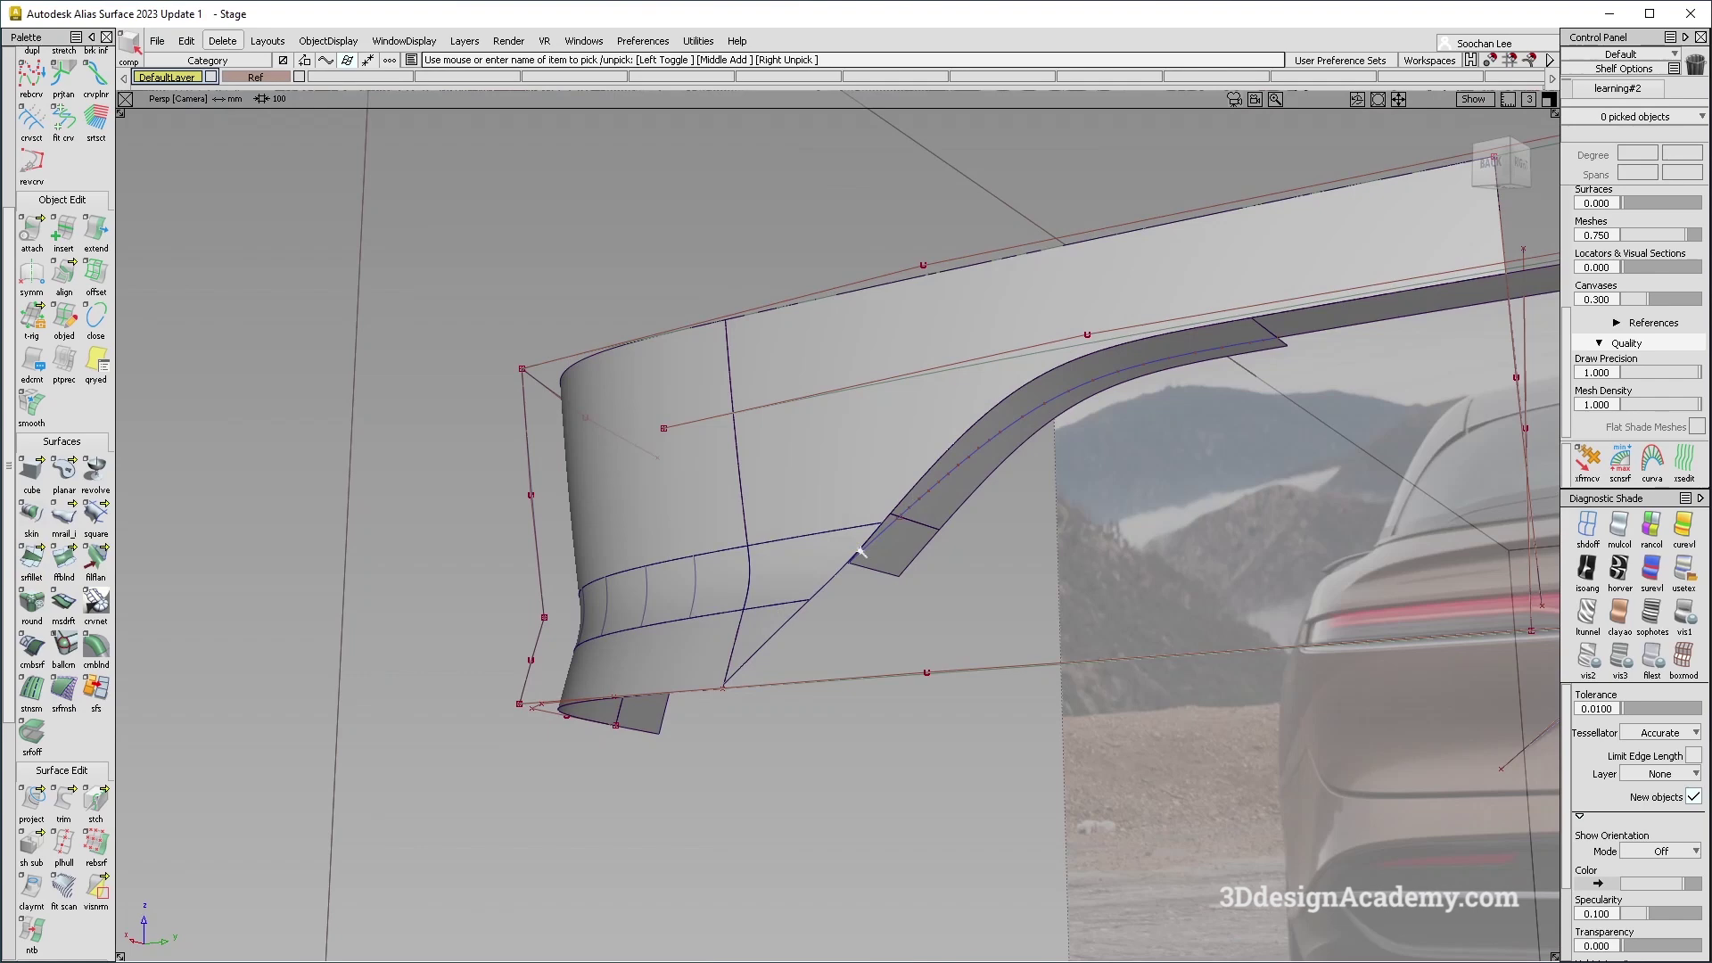
Untrim the lower surface below the recess to restore its full extent.
drag(68, 805, 134, 810)
alt+shift+drag(802, 485, 822, 571)
click(776, 619)
alt+shift+right_drag(870, 579, 964, 562)
alt+shift+drag(963, 561, 902, 569)
Inspect the construction details of the recess flange's fillet surface and the draft surface at its lower end.
mouse_move(997, 308)
ctrl+shift+mouse_down()
mouse_move(1001, 363)
mouse_move(864, 421)
mouse_move(883, 615)
ctrl+shift+mouse_up()
click(836, 441)
ctrl+shift+drag(1035, 224, 955, 306)
ctrl+shift+right_drag(1024, 545, 1036, 440)
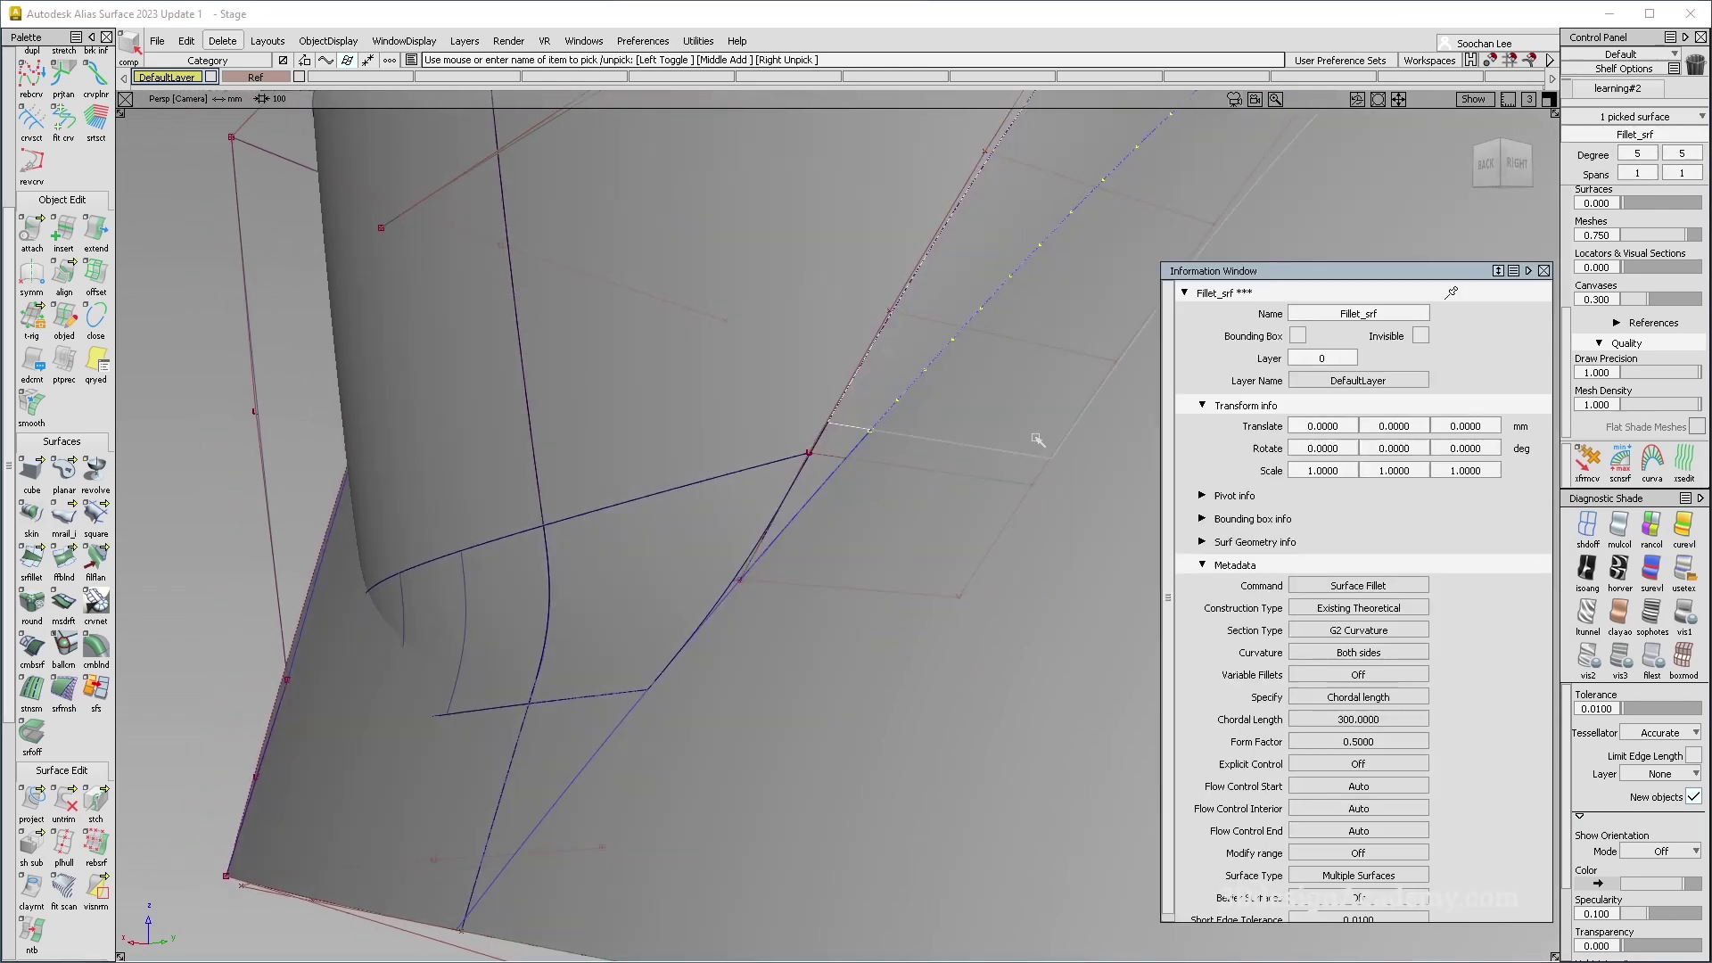
ctrl+shift+drag(1057, 198, 1004, 254)
click(1004, 253)
ctrl+shift+drag(935, 358, 814, 462)
click(830, 454)
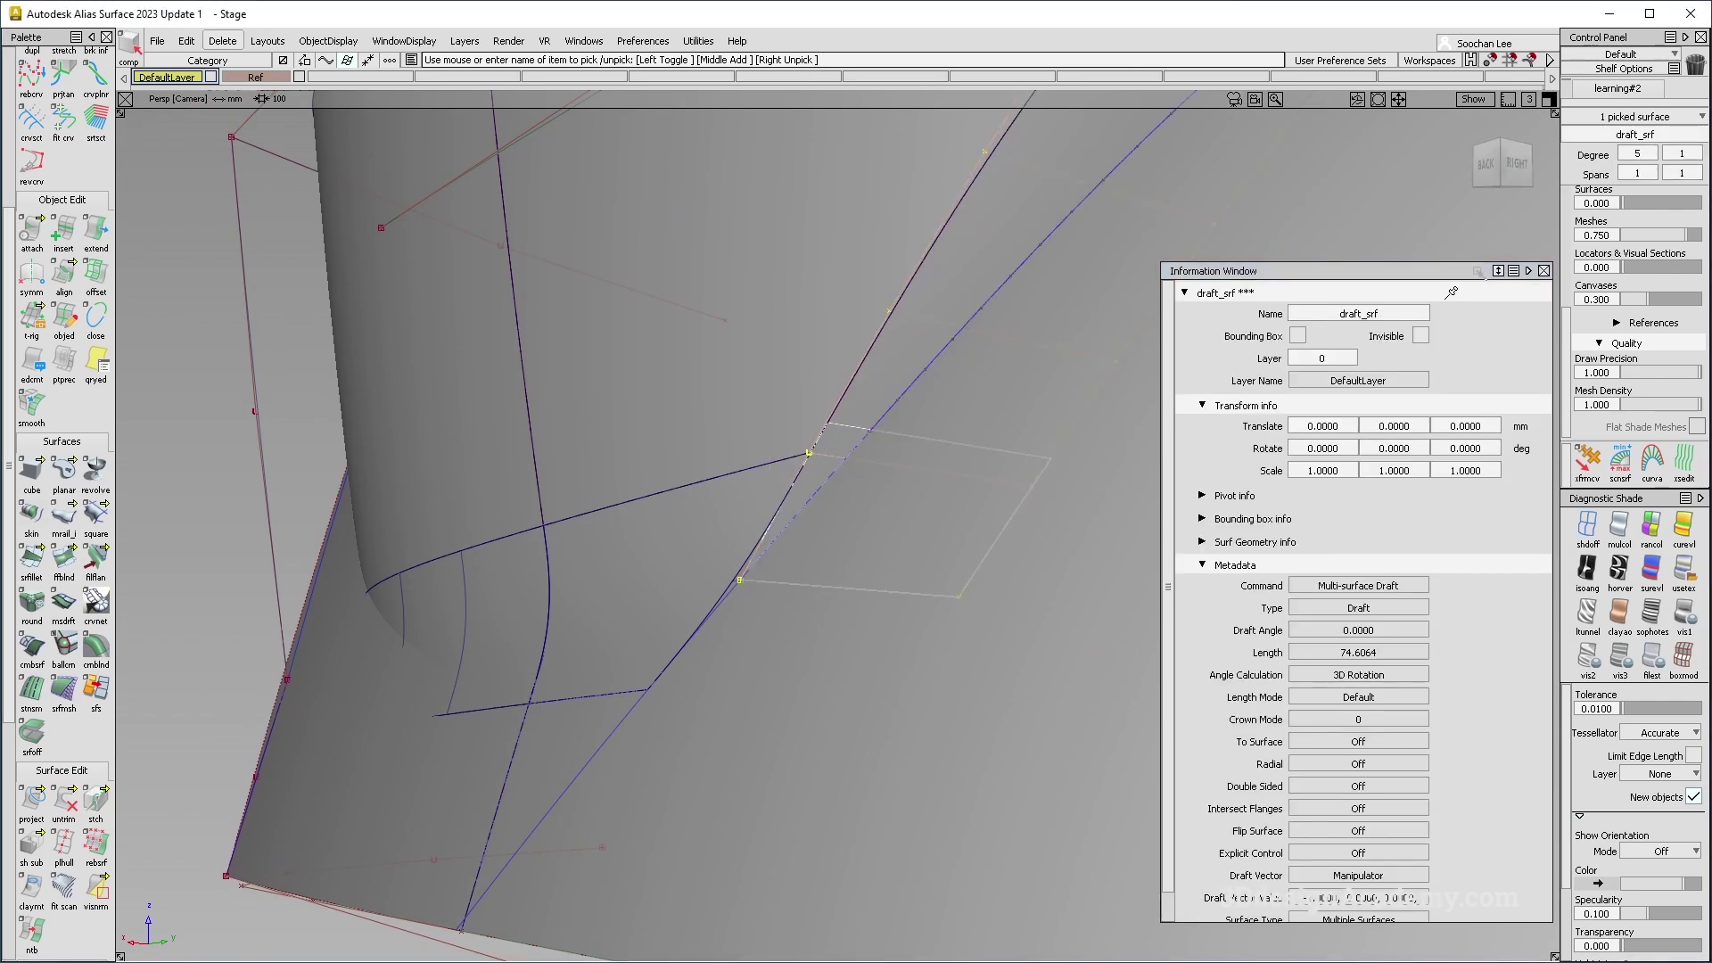
click(1544, 271)
Shorten the draft surface at the flange's lower end with Extend so it stops at the recess corner.
alt+shift+drag(780, 382, 658, 344)
ctrl+shift+drag(631, 226, 555, 294)
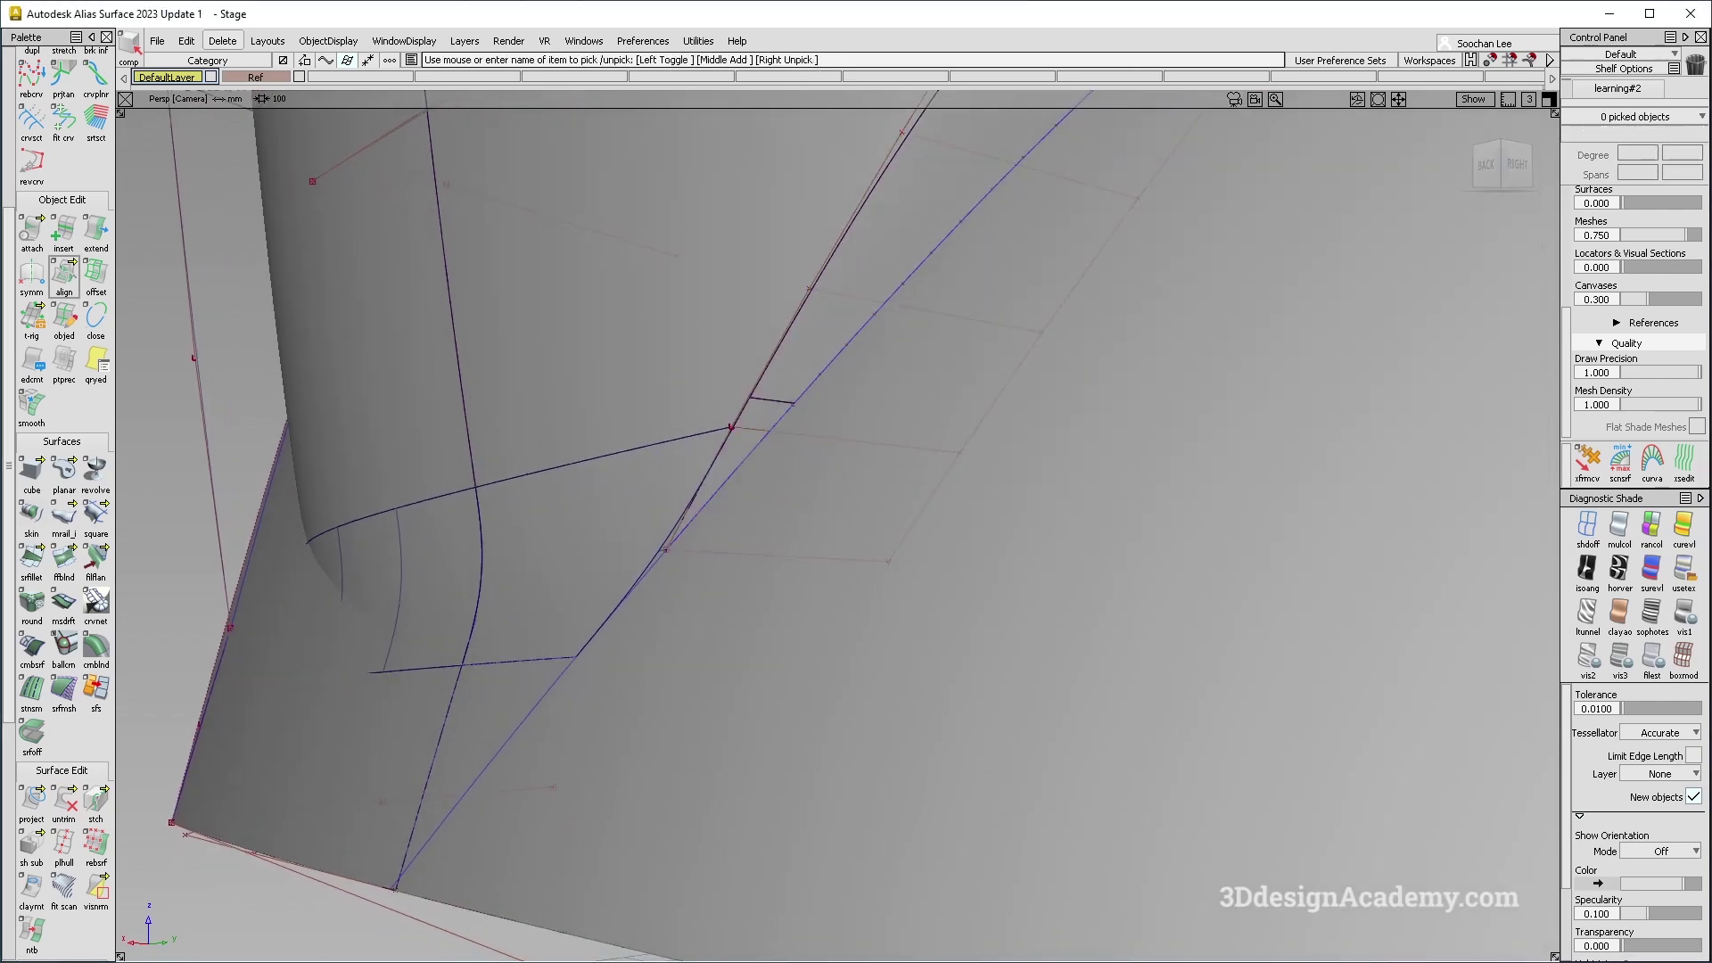
click(97, 230)
click(700, 435)
drag(701, 435, 850, 431)
click(747, 523)
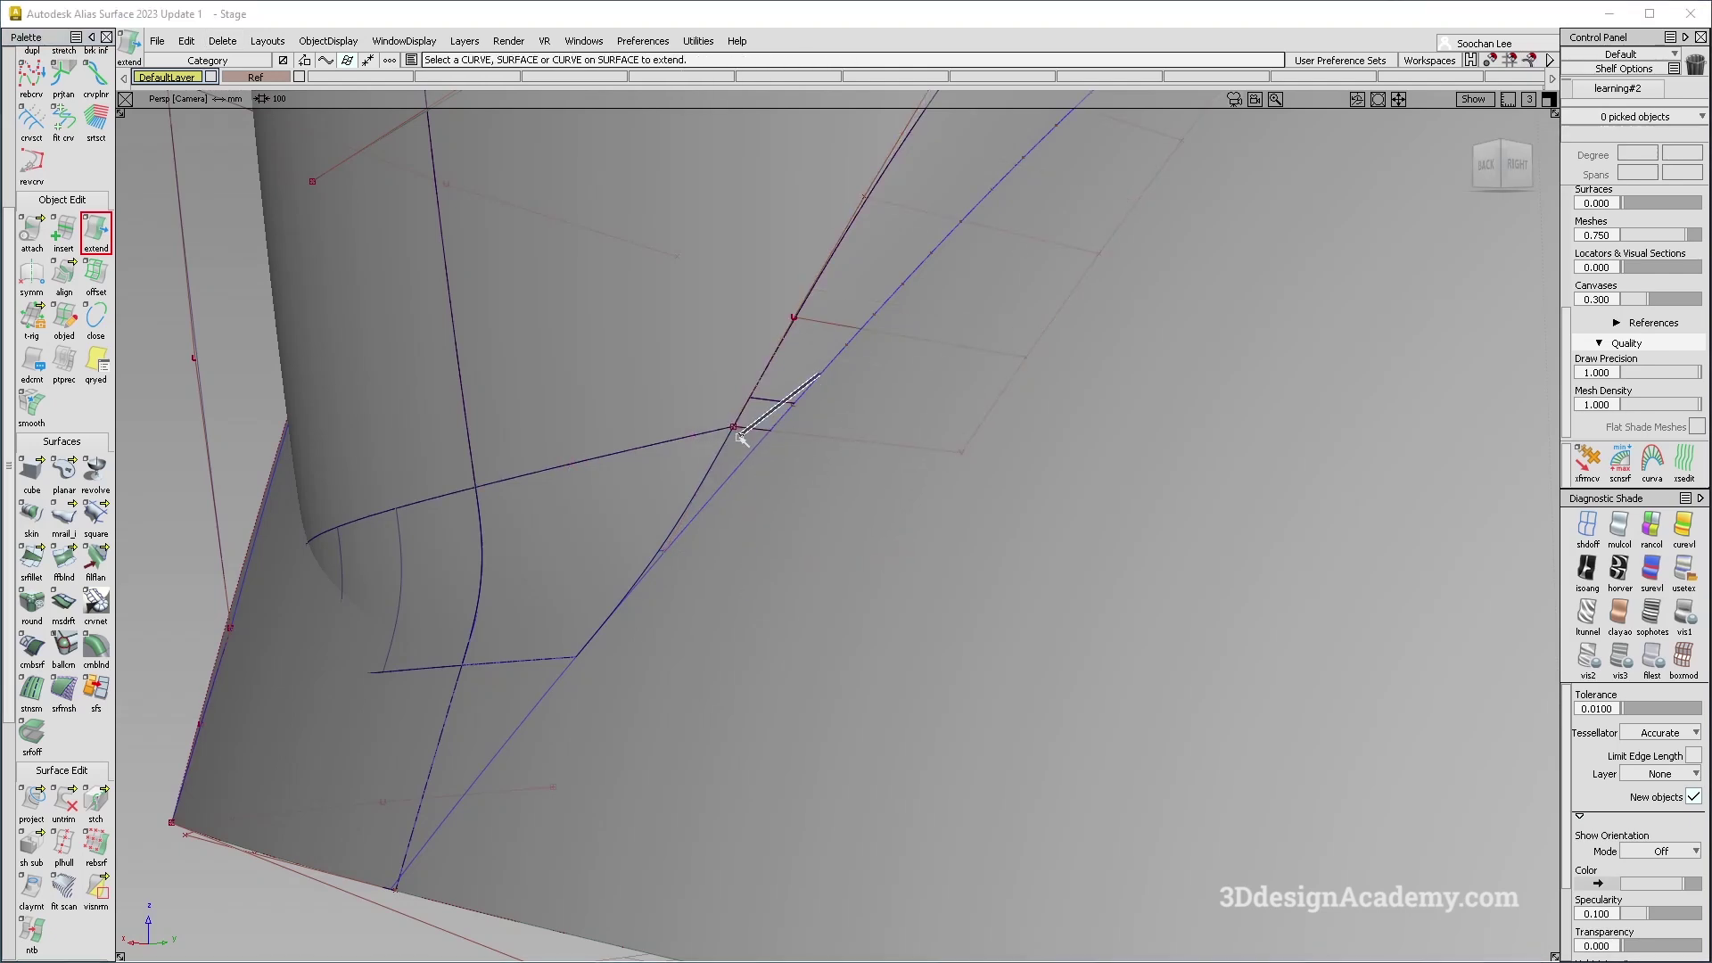
click(749, 428)
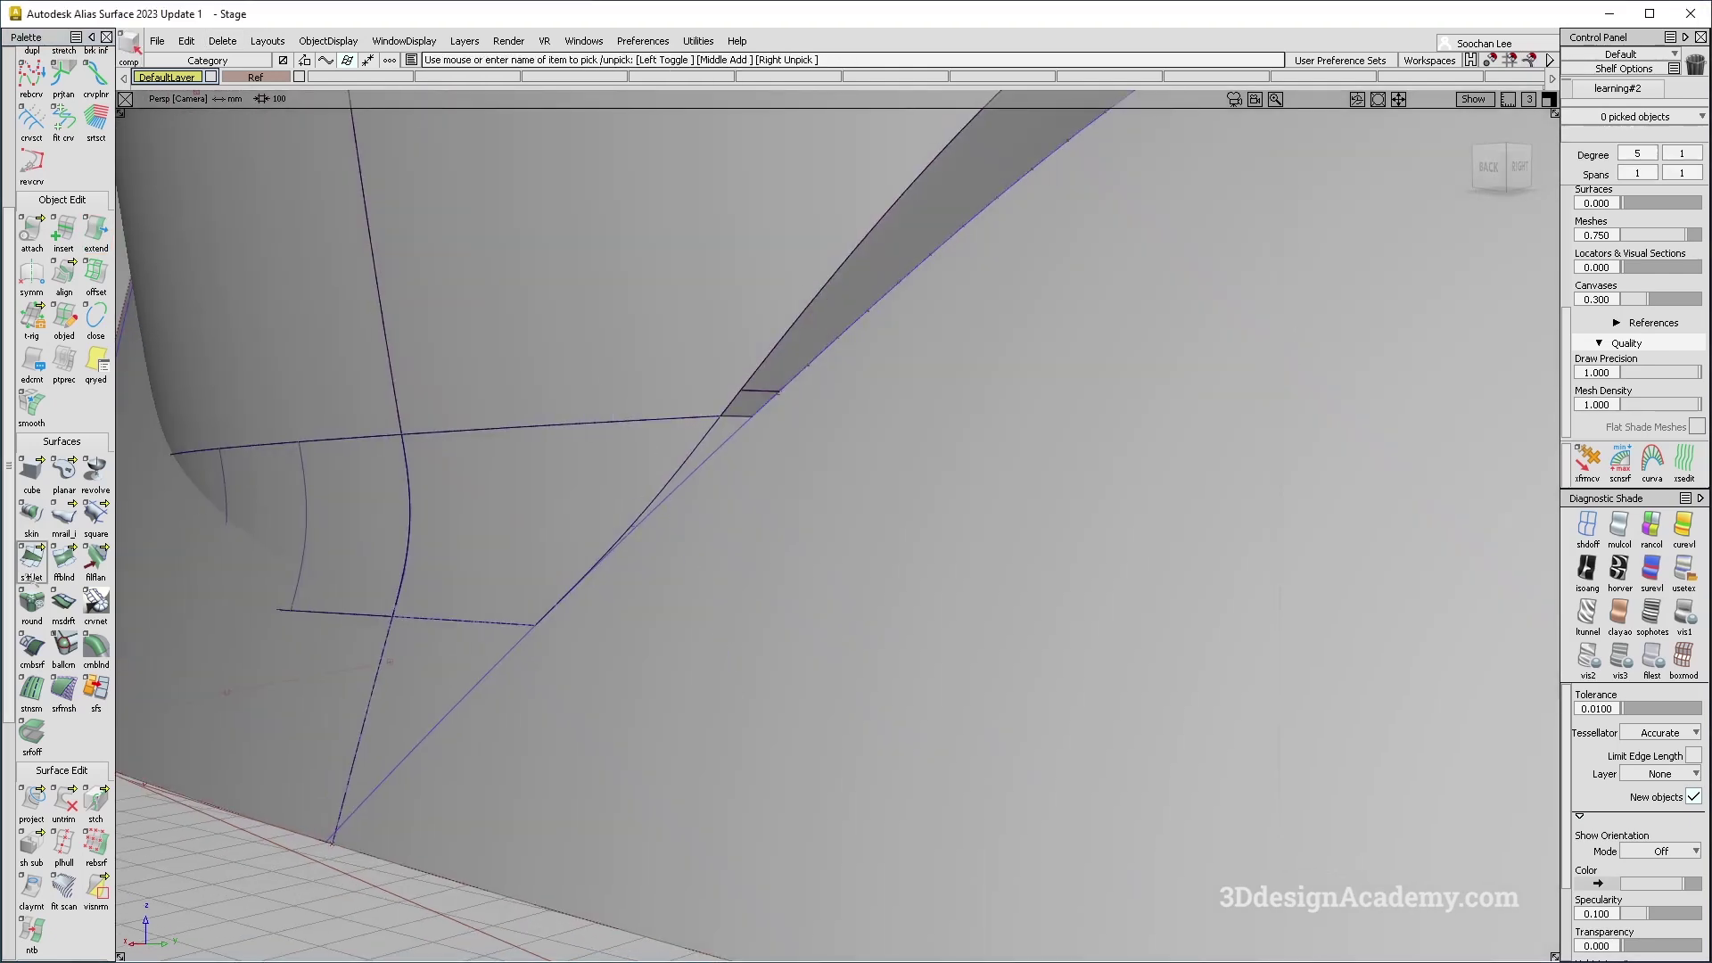
Build a multi-surface draft from the slanted edge below the recess corner with angle 0 and length 74.6064.
click(64, 605)
click(704, 456)
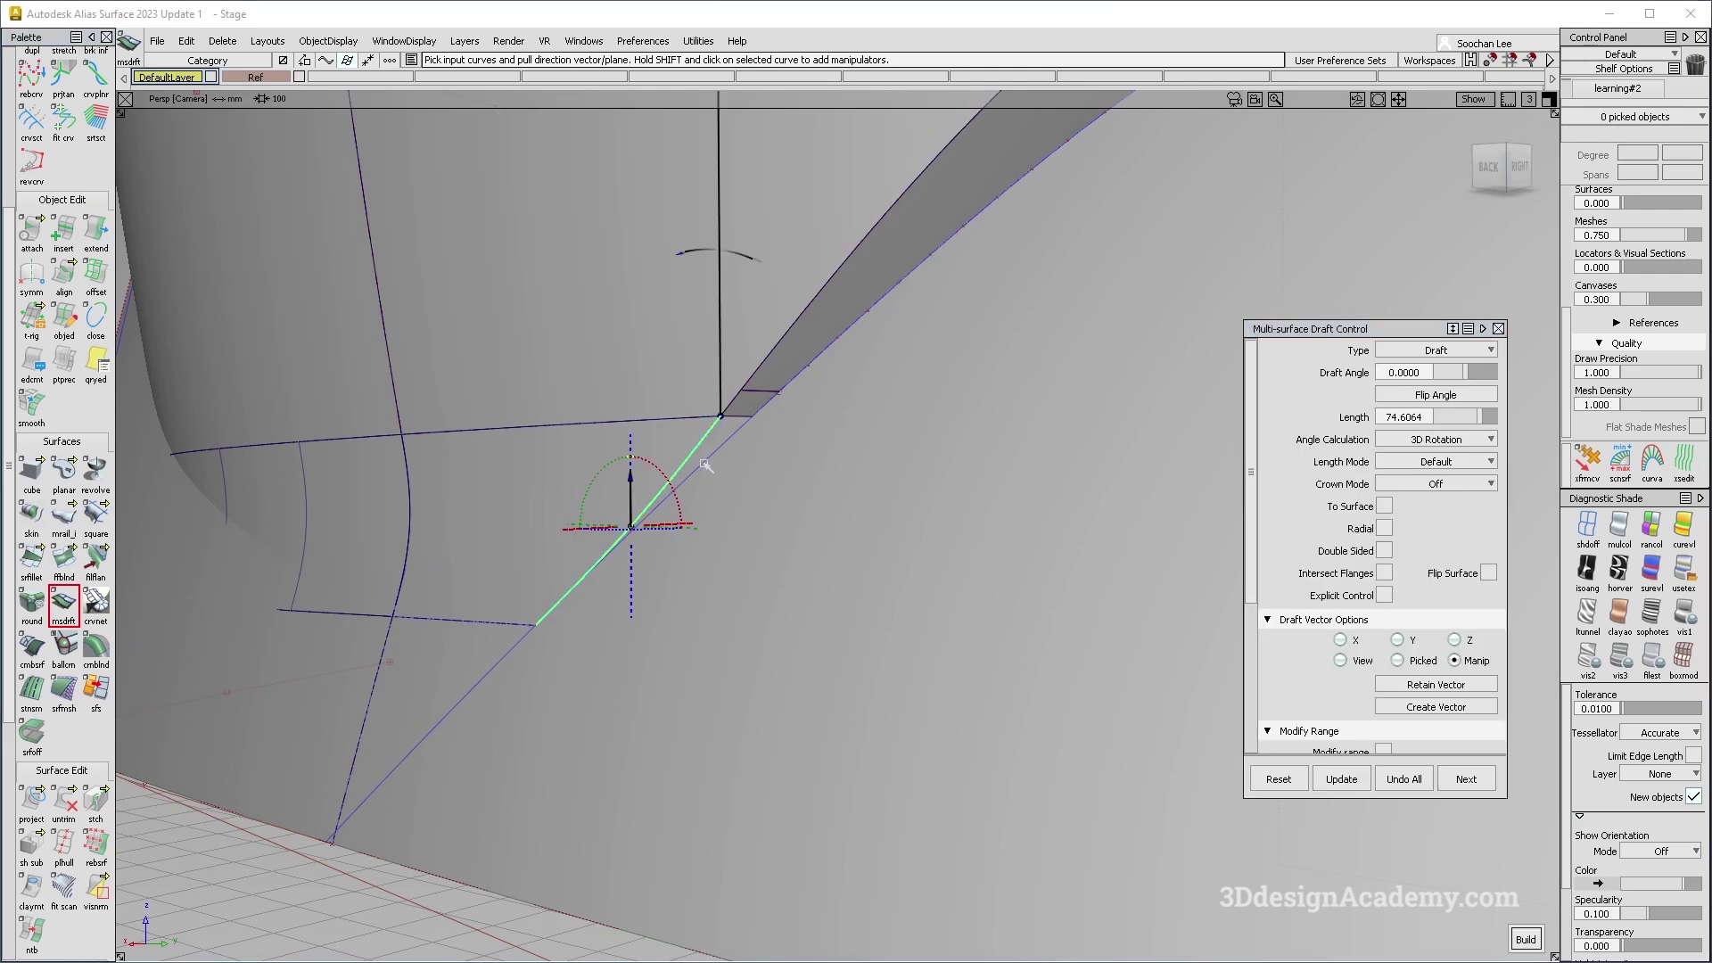
alt+shift+drag(761, 562, 783, 680)
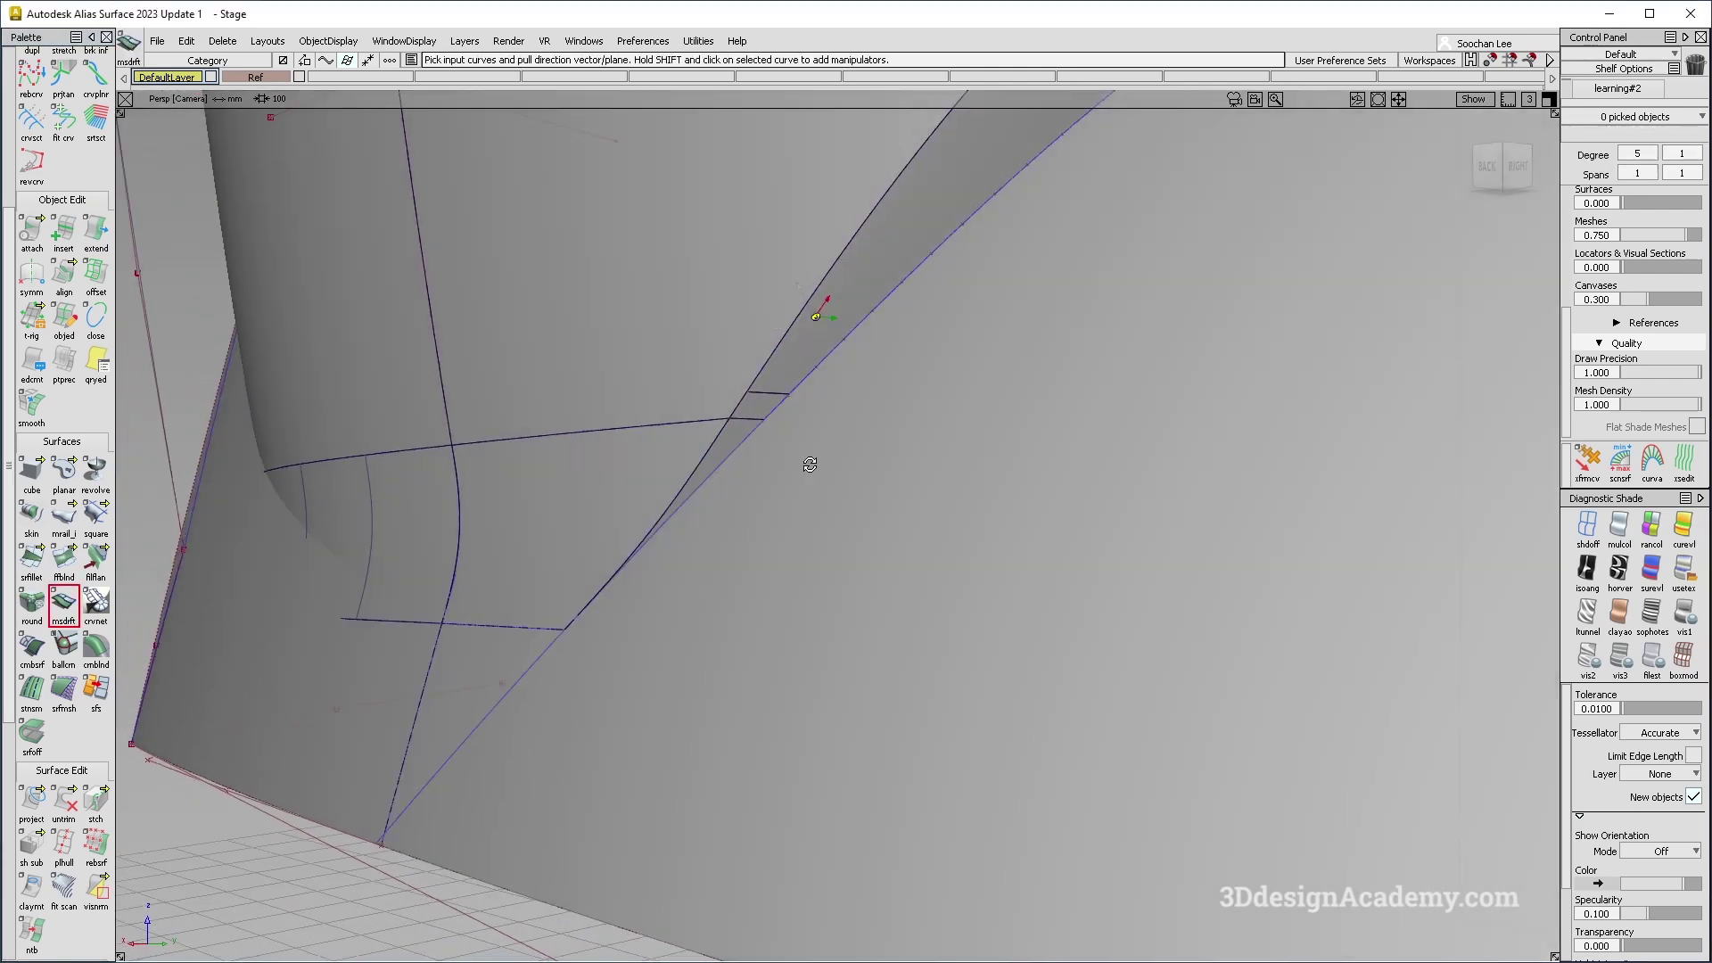
alt+shift+drag(803, 458, 732, 376)
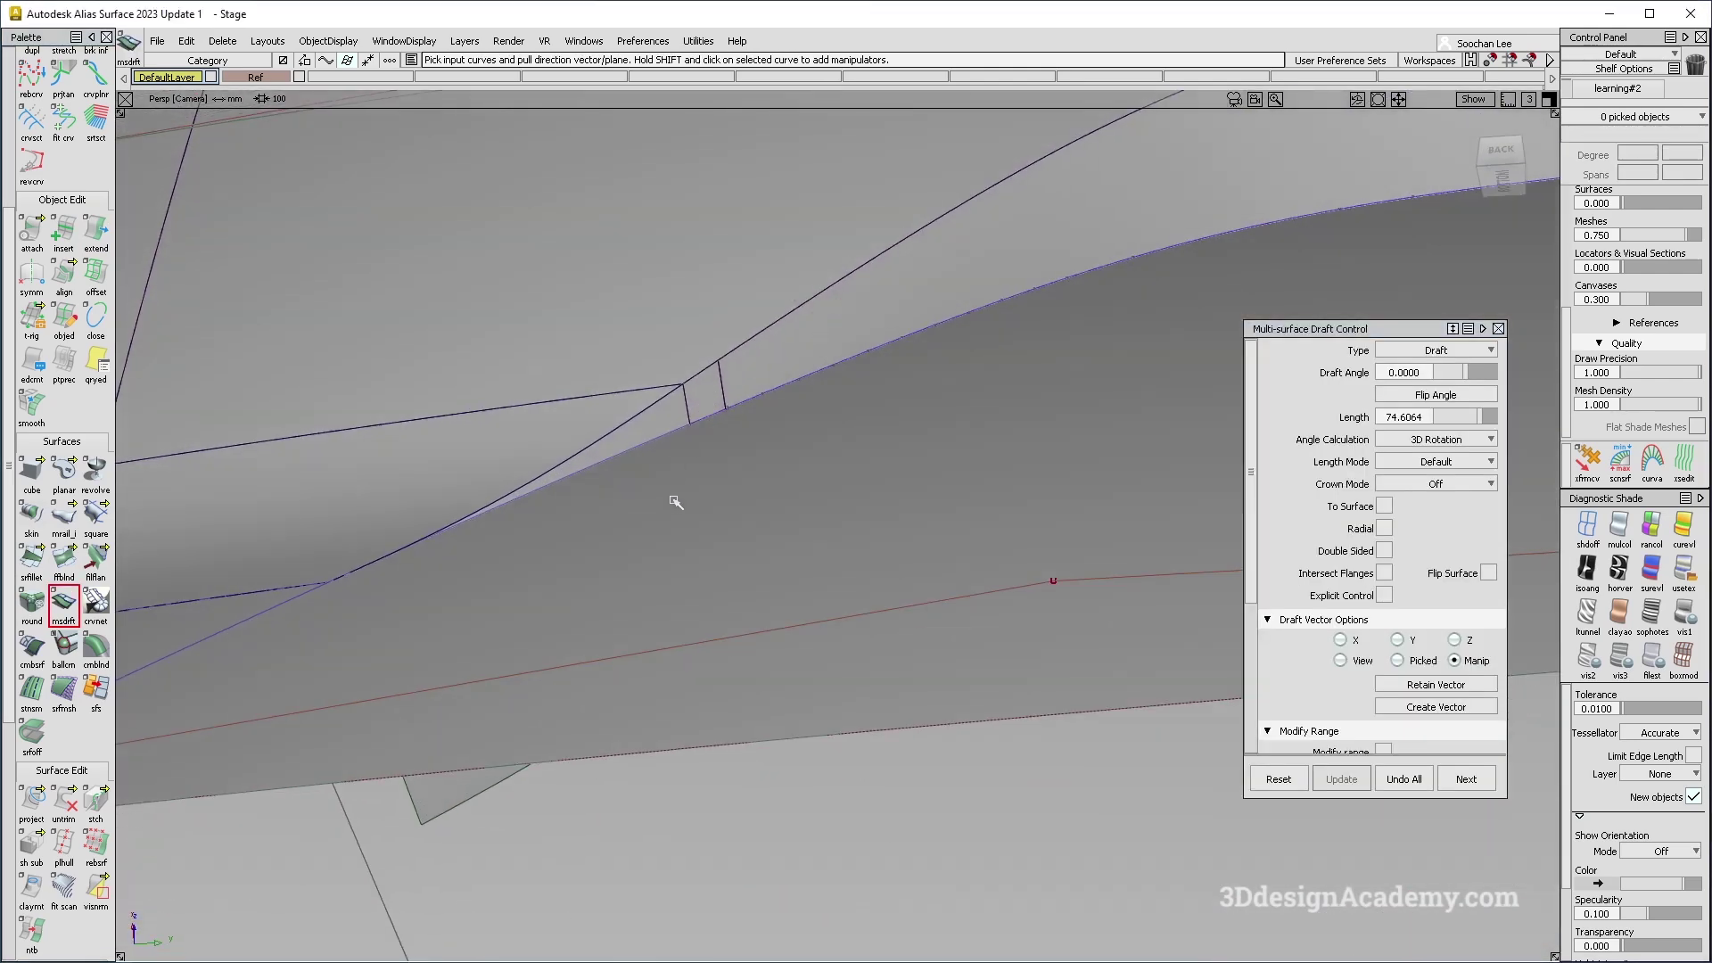
Delete the old curve-on-surface running along the recess flange on the lower surface.
ctrl+shift+drag(746, 524, 761, 445)
alt+shift+drag(740, 375, 772, 452)
key(Delete)
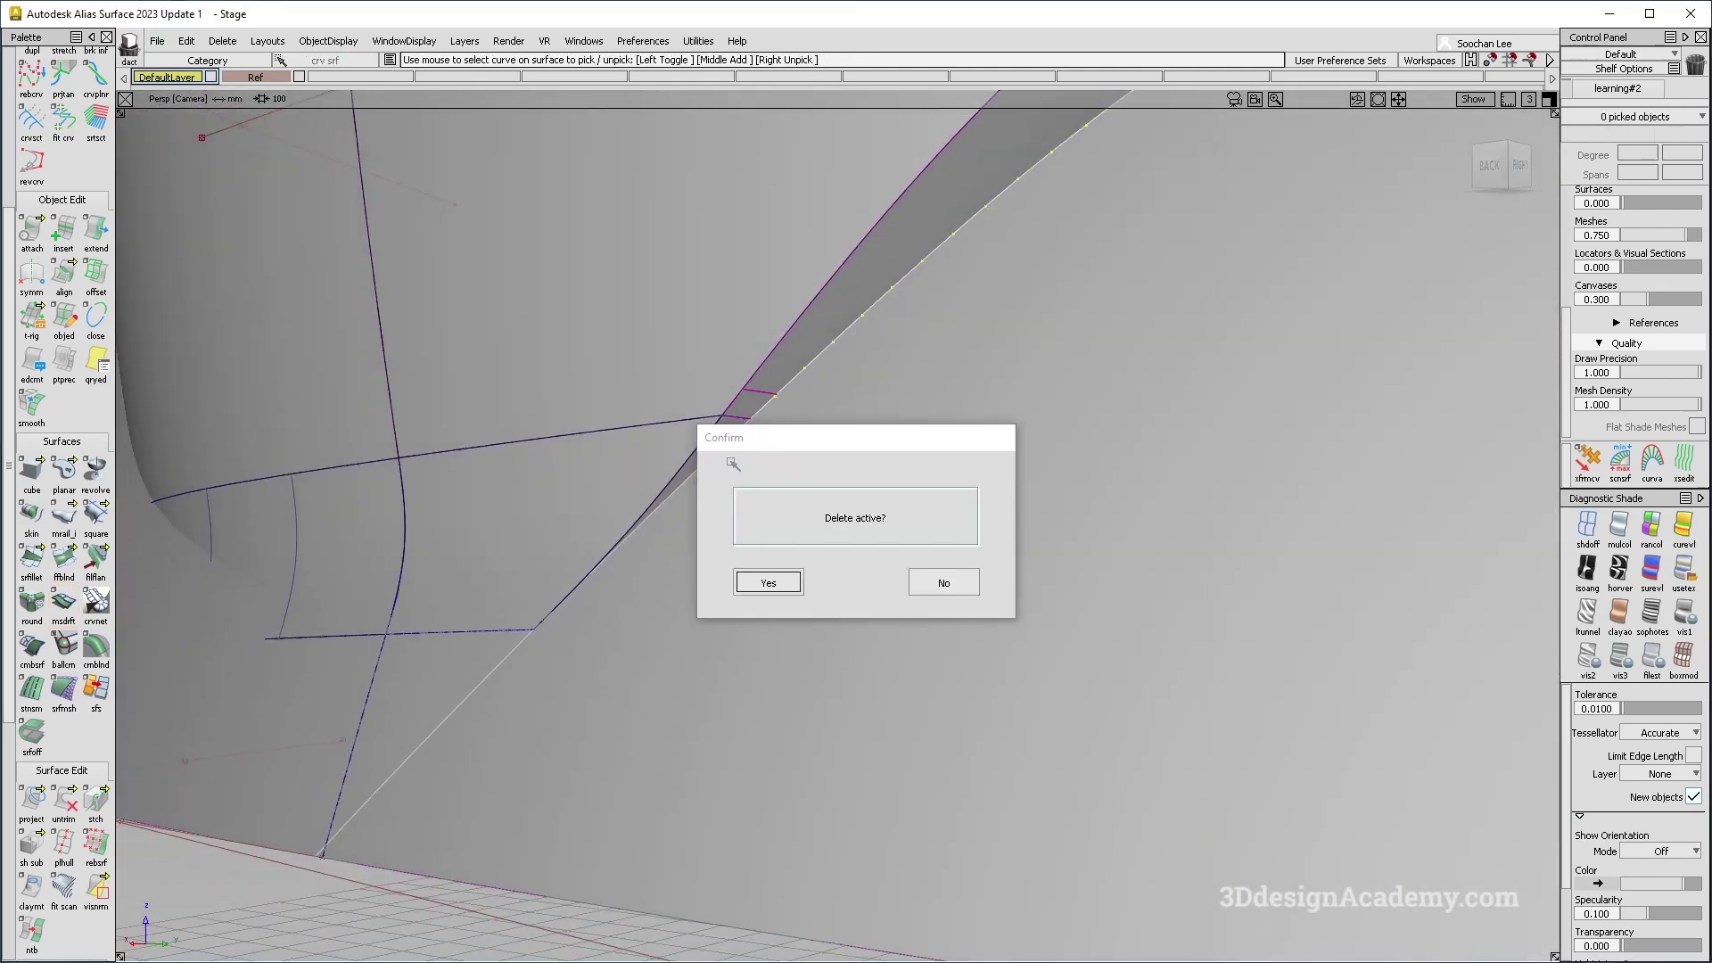
key(Return)
Intersect the recess flange's fillet and draft surfaces with the lower rear surface.
alt+shift+middle_drag(788, 463, 704, 485)
alt+shift+drag(704, 485, 721, 474)
click(730, 376)
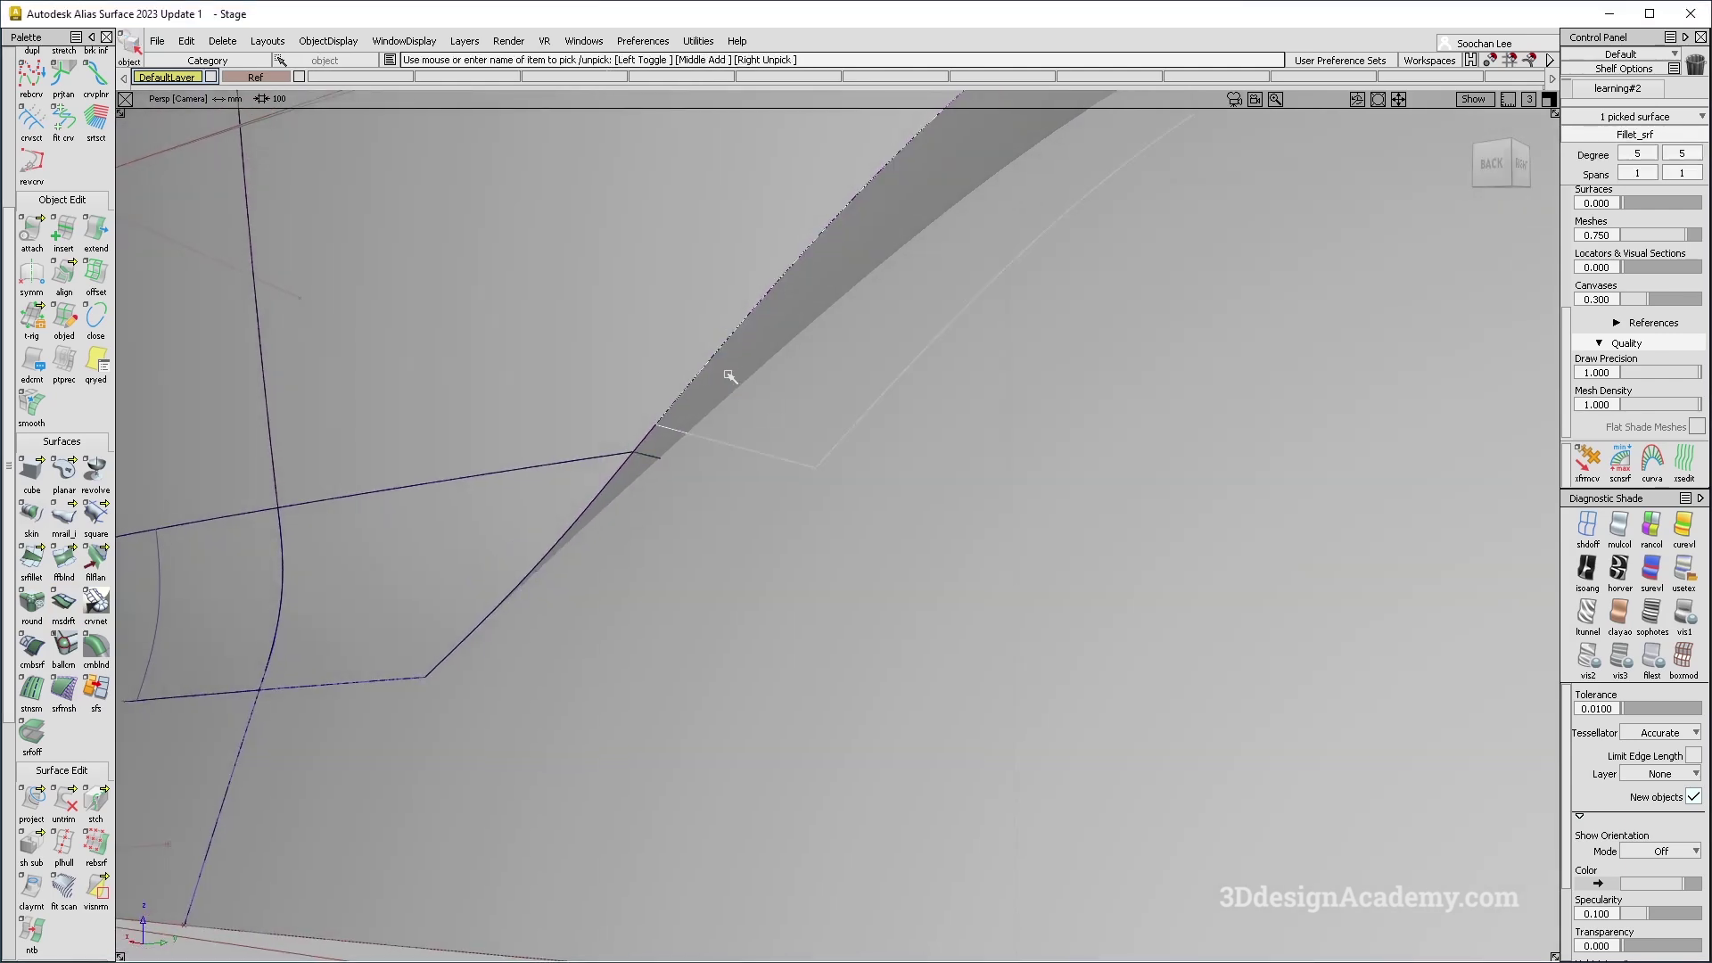
click(477, 631)
alt+shift+drag(470, 639, 494, 640)
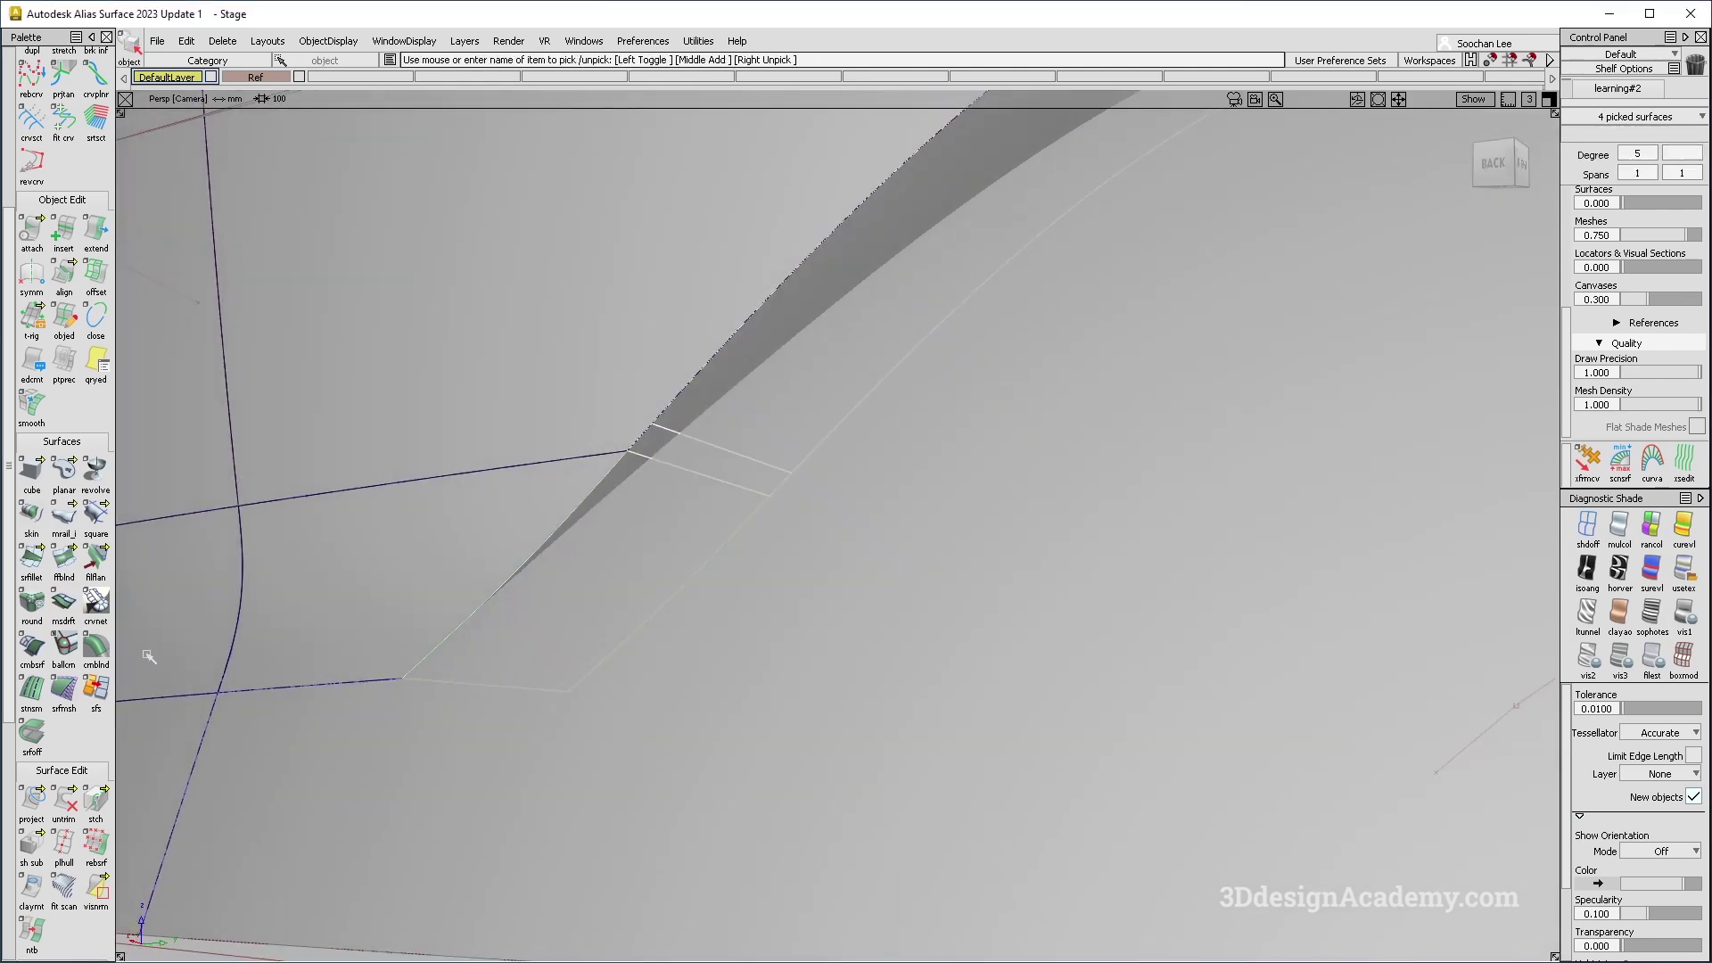
drag(43, 791, 100, 801)
alt+shift+right_drag(1008, 526, 871, 546)
alt+shift+middle_drag(871, 546, 705, 580)
click(742, 474)
alt+shift+drag(748, 470, 874, 419)
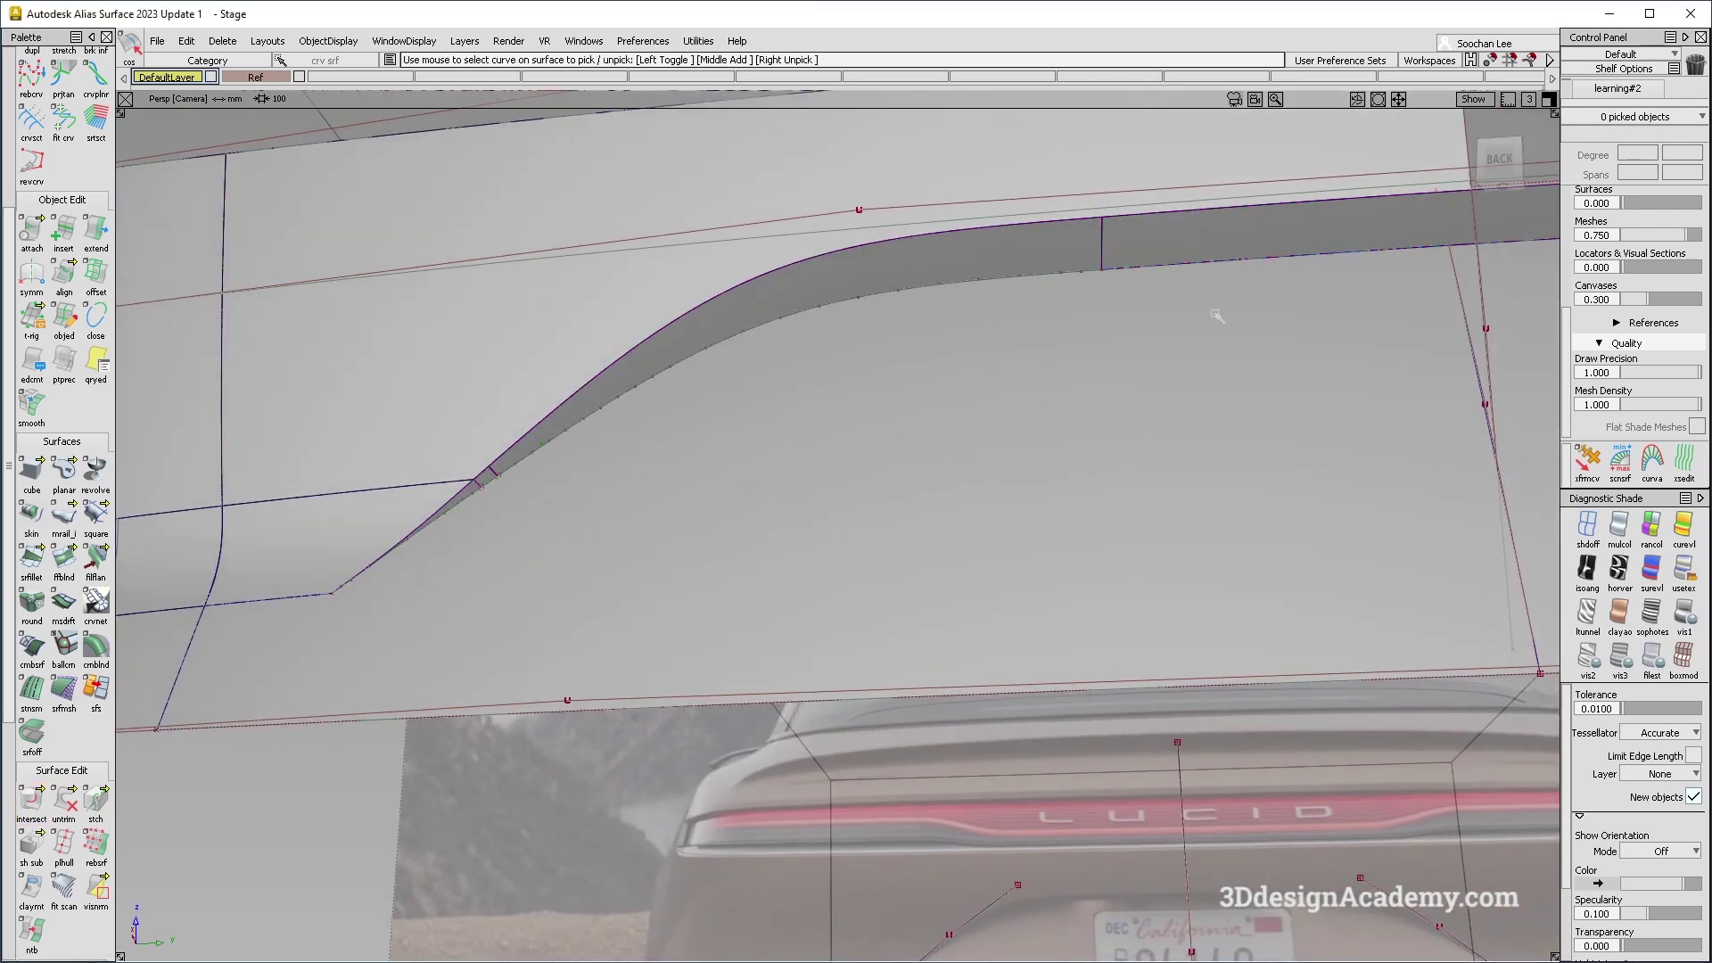
Delete the curve-on-surface along the straight upper stretch of the recess flange on the lower surface.
click(1153, 267)
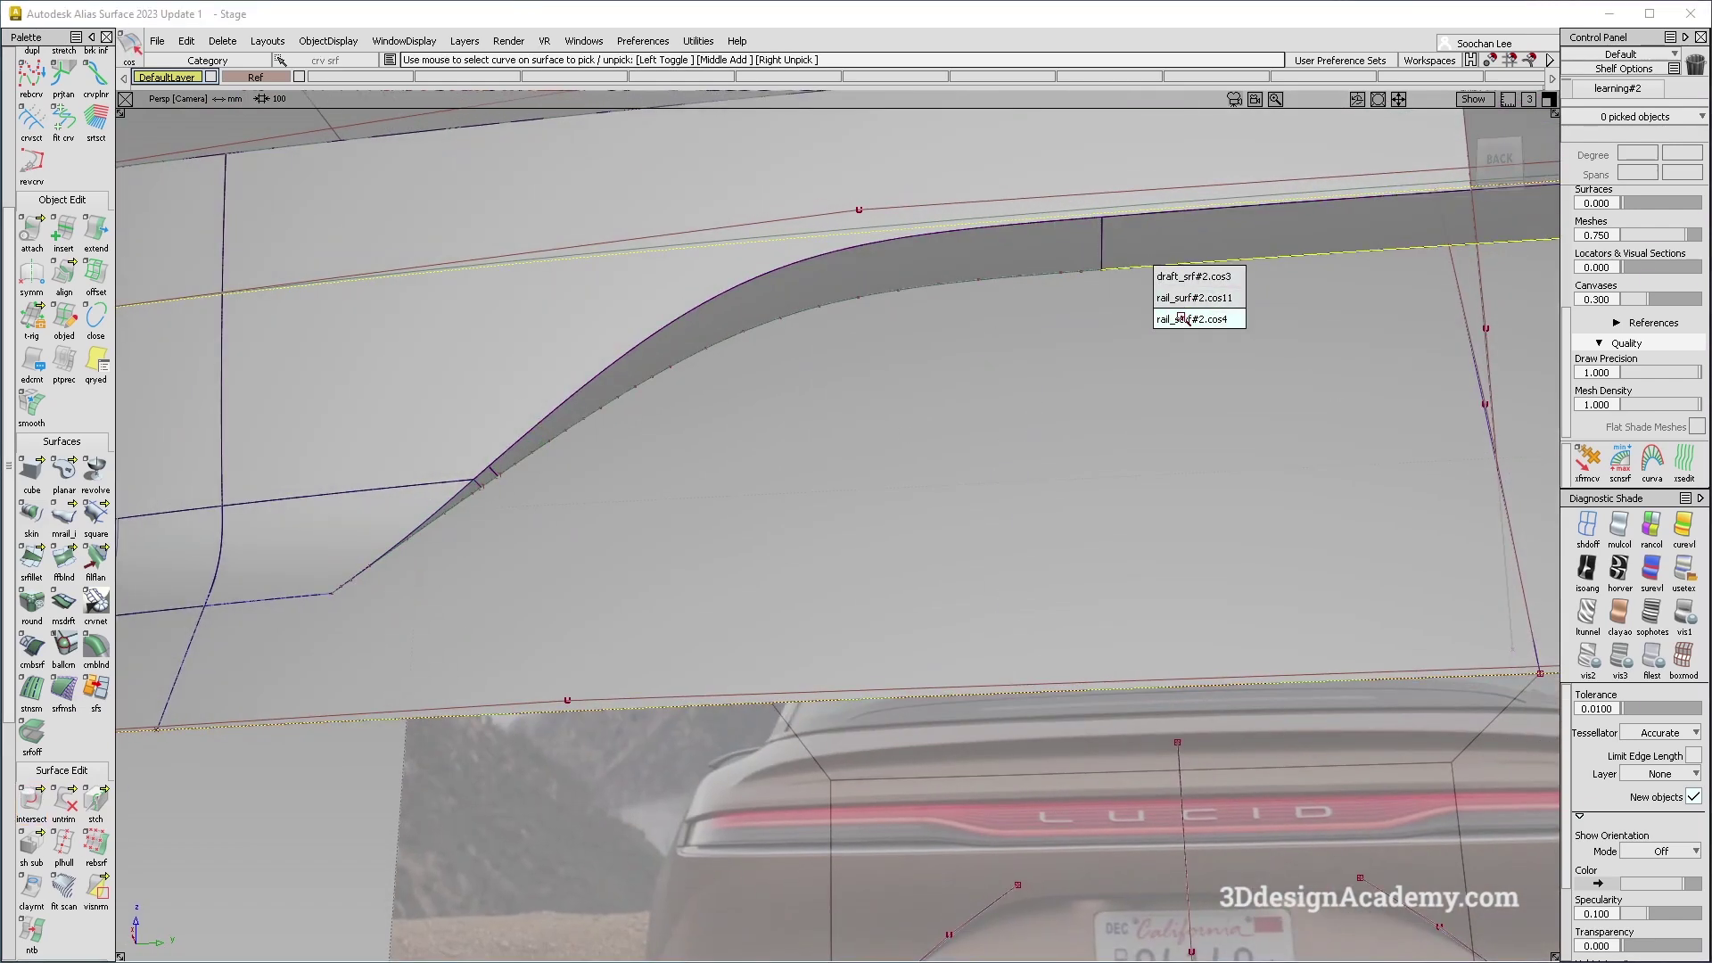
click(1104, 248)
alt+shift+middle_drag(1319, 418, 1153, 428)
key(Delete)
Project the lower edge of the flange's straight stretch onto the lower surface along the X vector.
mouse_move(43, 805)
mouse_down()
mouse_move(98, 803)
mouse_move(69, 803)
mouse_up()
click(958, 386)
click(1012, 273)
key(space)
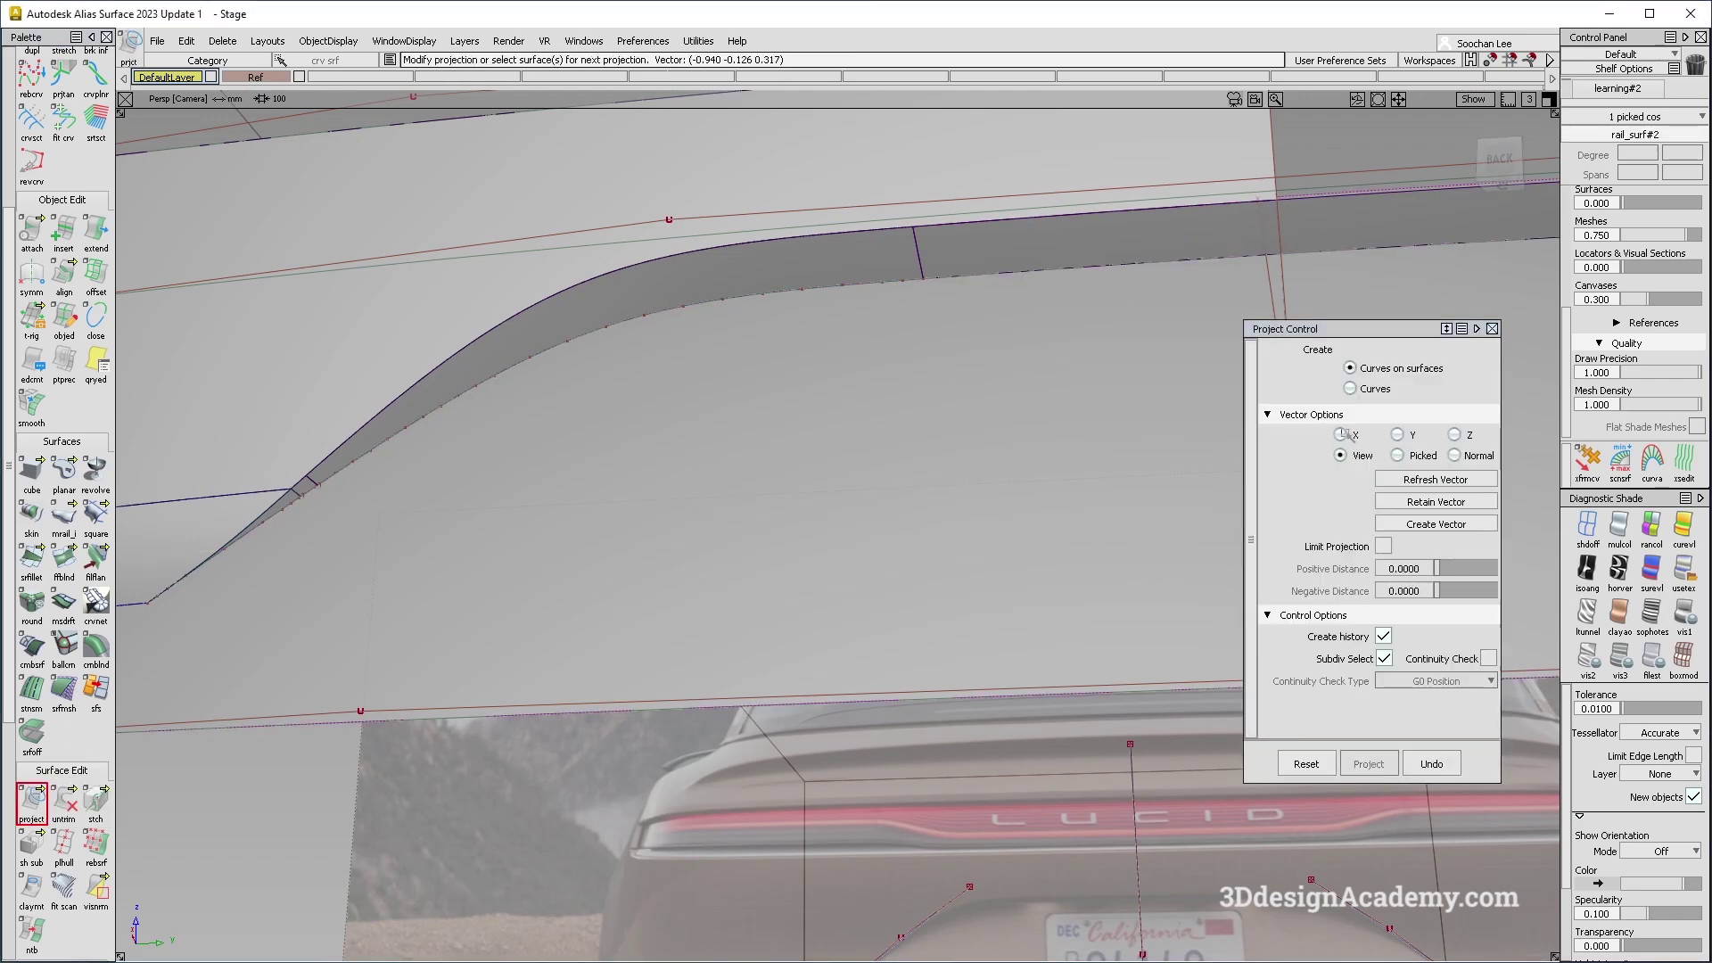
click(1342, 435)
Project the upper surface's V=0.5 centre isoparm onto the flange's draft surface along X in the back view.
alt+shift+drag(711, 428, 922, 447)
ctrl+shift+drag(934, 555, 1094, 428)
ctrl+shift+drag(1192, 352, 1174, 408)
click(1193, 407)
alt+shift+drag(1427, 435, 1486, 363)
key(F7)
alt+shift+middle_drag(1115, 459, 169, 472)
click(34, 805)
alt+shift+right_drag(791, 287, 747, 239)
click(782, 341)
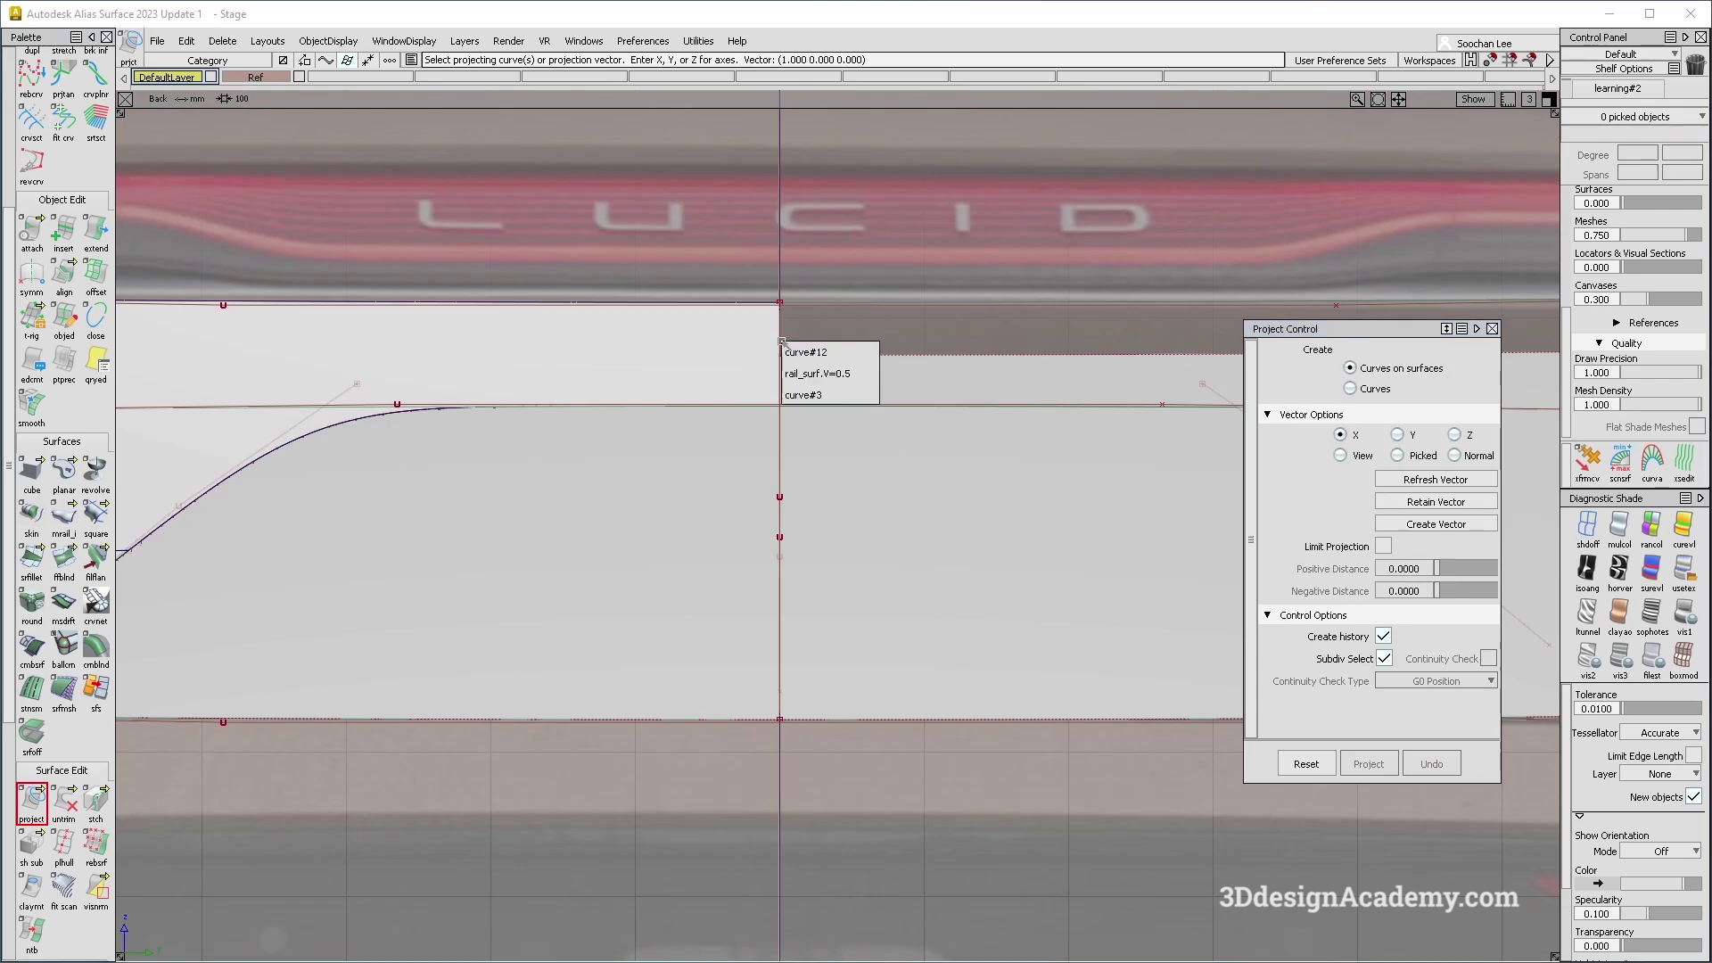
click(805, 374)
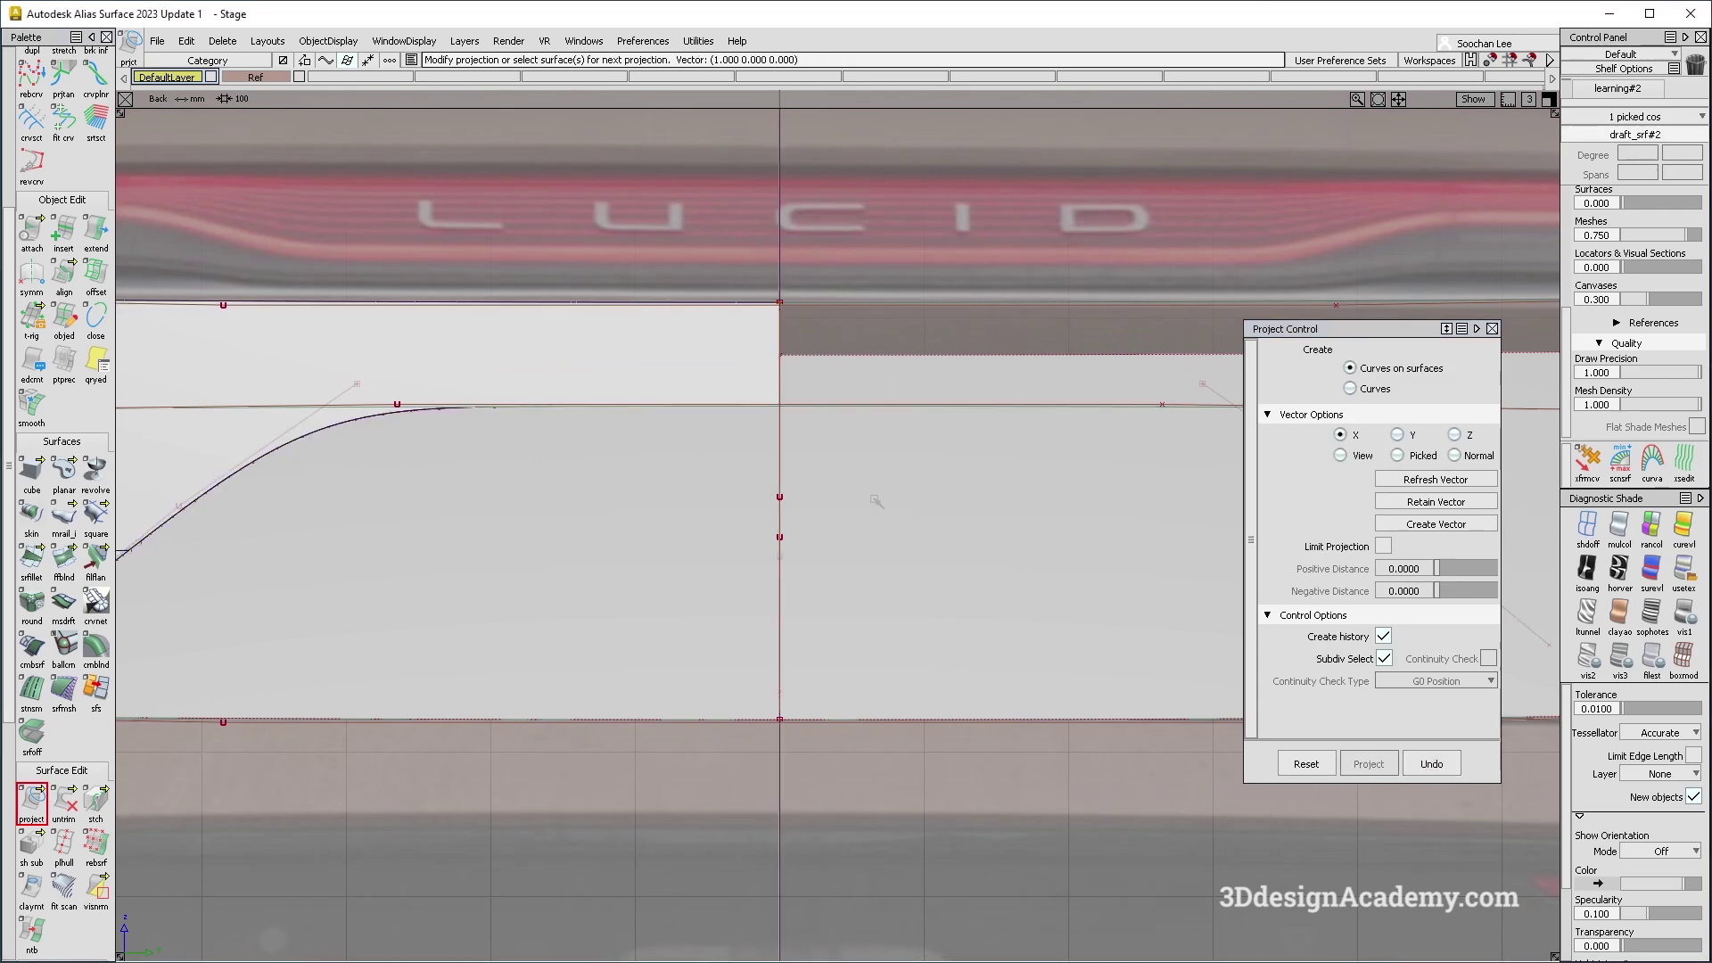
Trim the flange's draft surface at the car's centre line, keeping the modelled half.
key(F9)
alt+shift+drag(901, 553, 883, 509)
drag(67, 803, 91, 807)
click(987, 489)
click(987, 489)
key(space)
Trim the lower rear surface along the recess flange, keeping the region below it.
alt+shift+drag(753, 519, 770, 584)
click(772, 600)
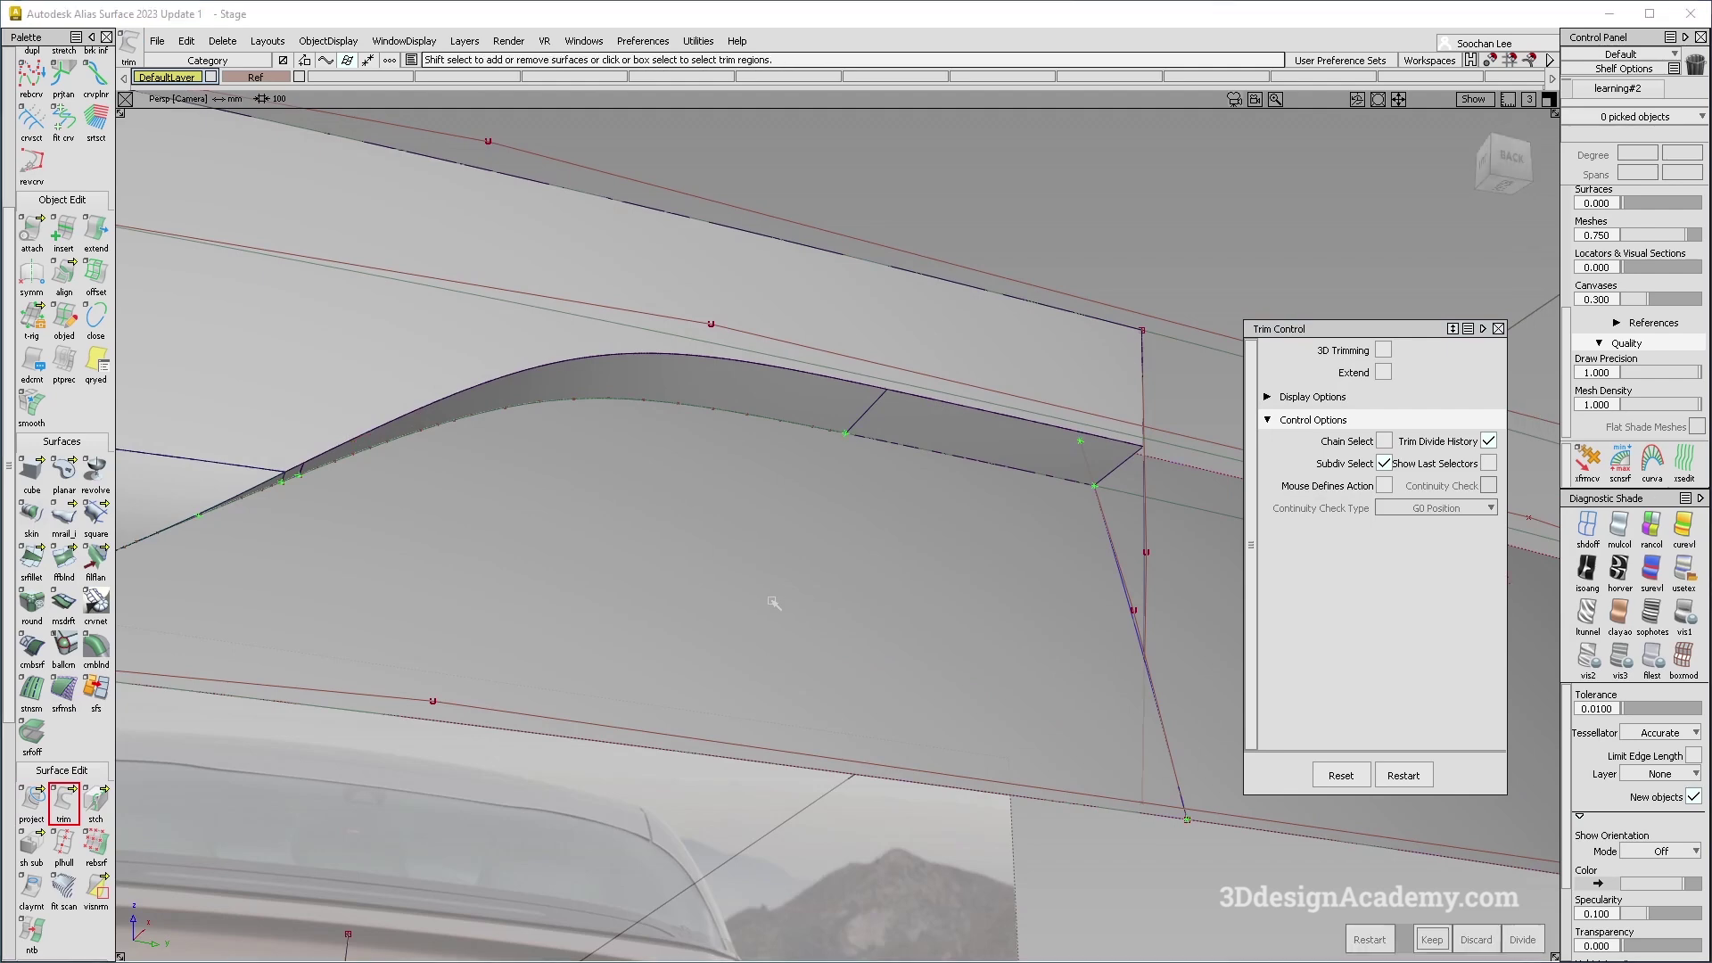
click(772, 600)
key(space)
Trim the flange surfaces at the recess's lower corner where they meet the lower surface.
alt+shift+drag(564, 551, 478, 535)
alt+shift+middle_drag(478, 535, 951, 463)
alt+shift+click(717, 403)
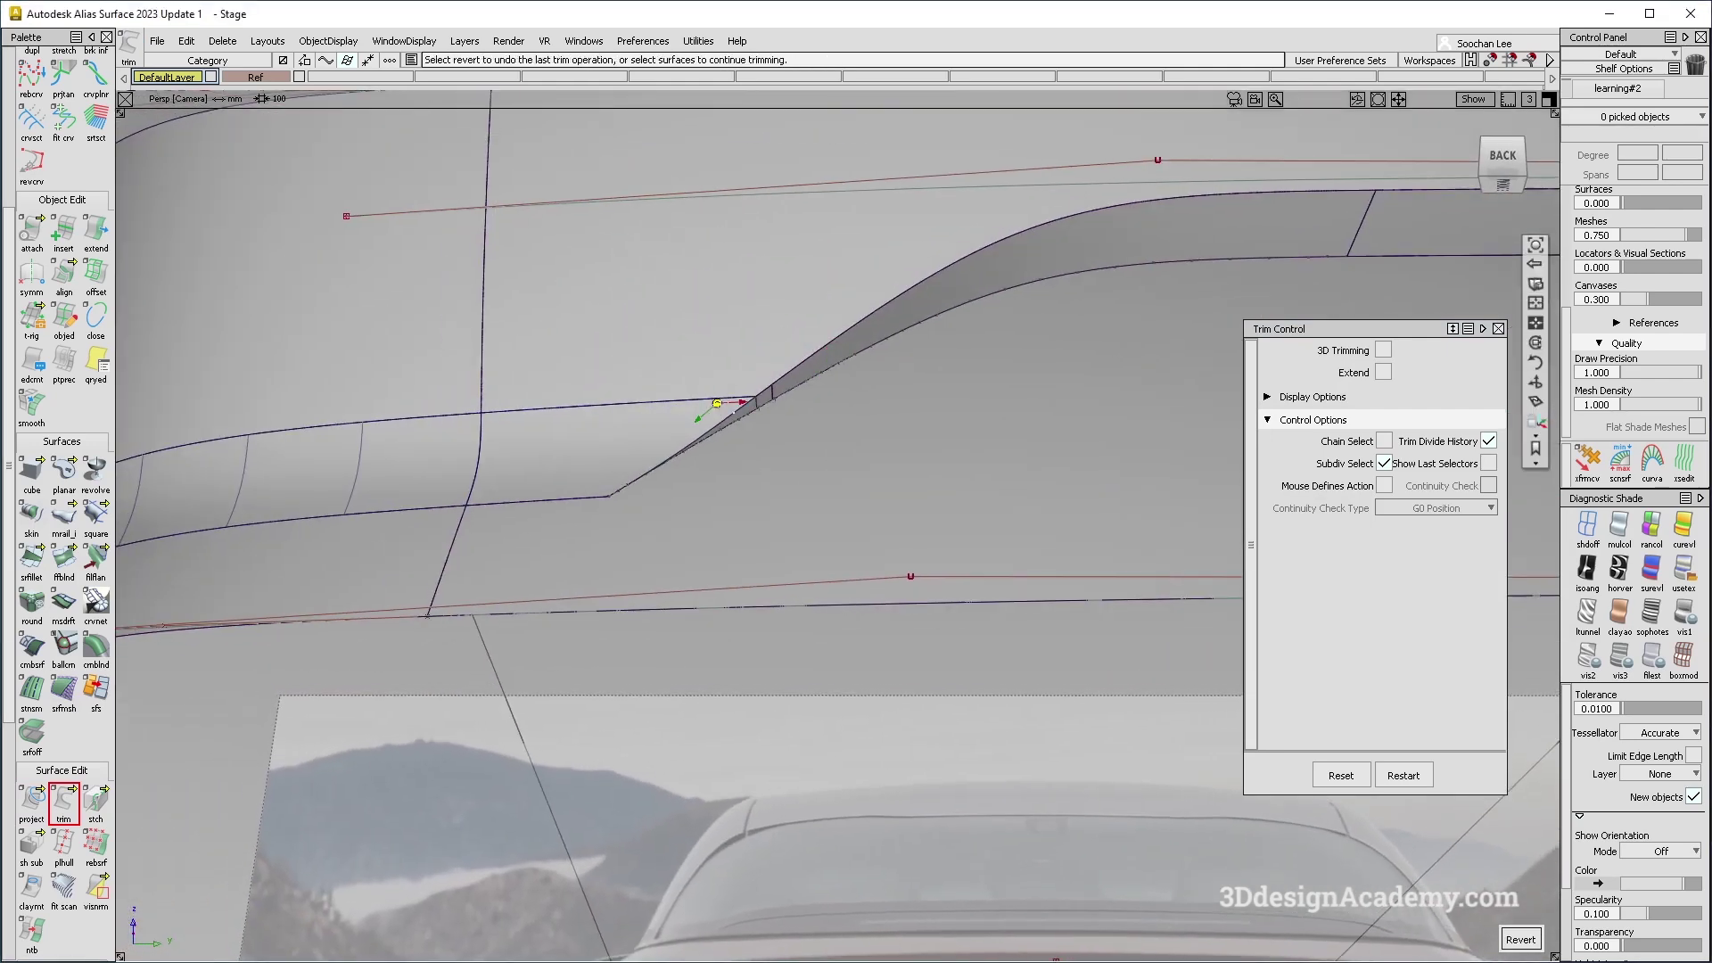
alt+shift+right_drag(717, 403, 805, 419)
click(790, 413)
click(789, 413)
key(space)
click(837, 388)
click(836, 387)
key(space)
Delete the construction history of all the rear surfaces.
alt+shift+right_drag(975, 339, 972, 348)
mouse_move(971, 348)
alt+shift+mouse_down()
mouse_move(983, 333)
mouse_move(980, 379)
alt+shift+mouse_up()
alt+shift+drag(721, 410, 726, 505)
click(726, 505)
alt+shift+right_drag(726, 504, 699, 520)
ctrl+shift+drag(713, 596, 692, 455)
drag(972, 535, 465, 9)
click(221, 41)
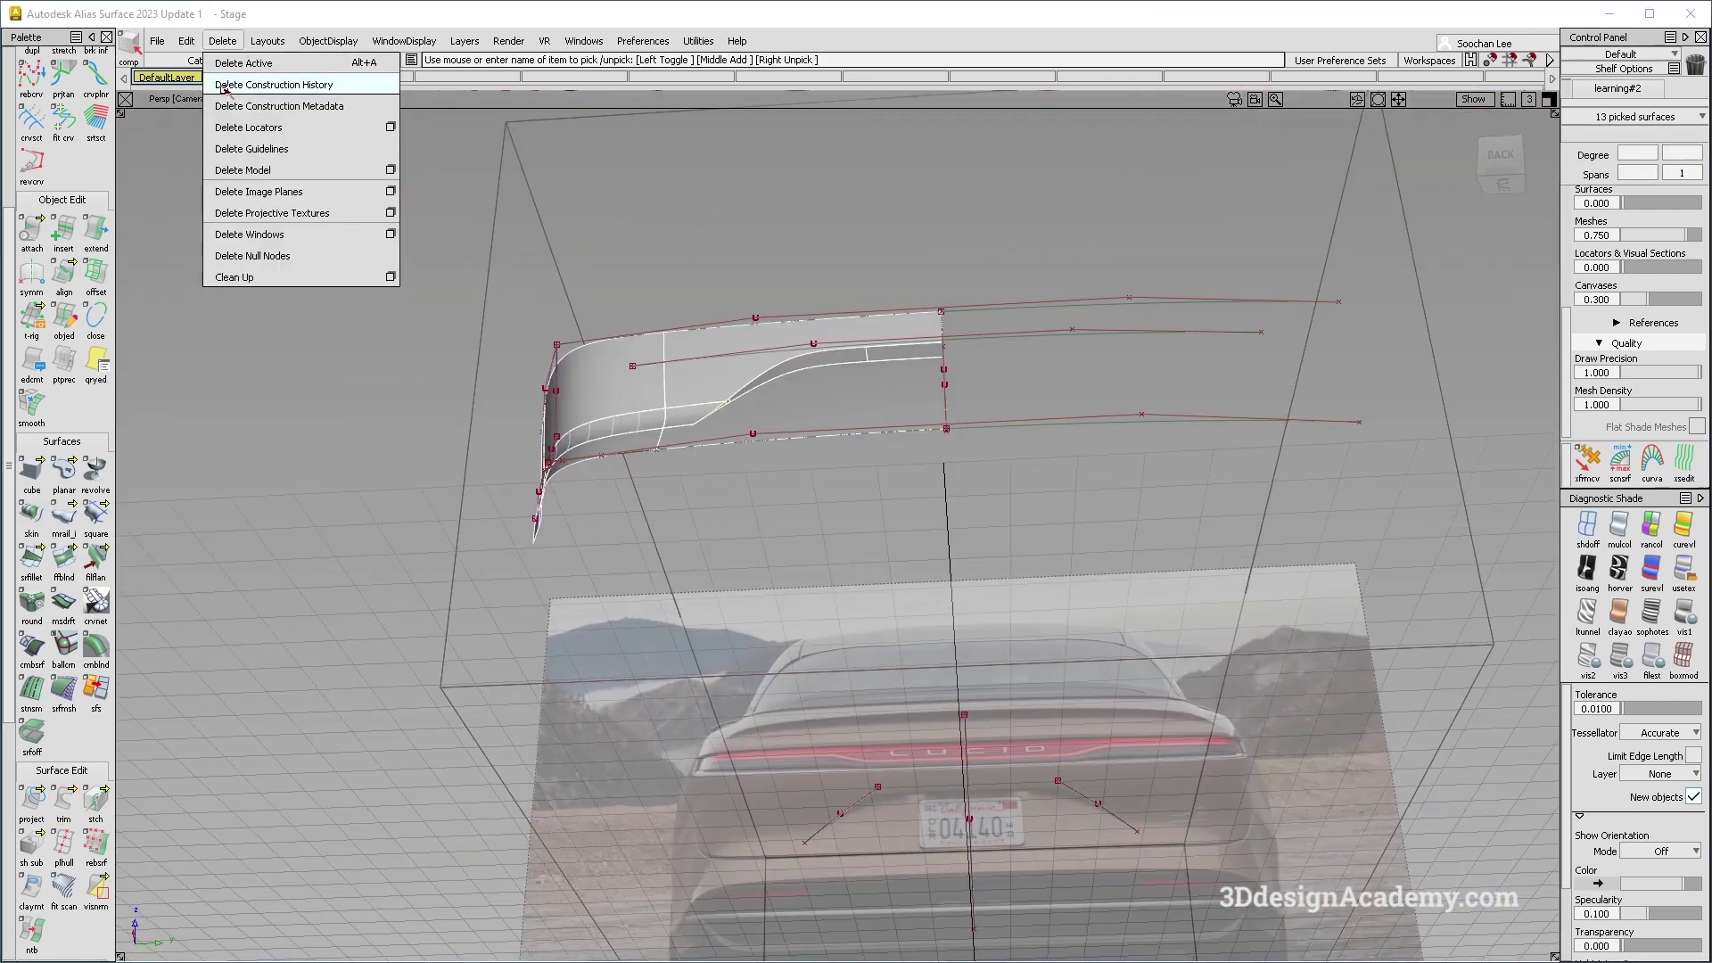
click(229, 86)
click(768, 581)
Examine the shaded half of the rear and its recess from several angles without the curves shown.
alt+shift+drag(768, 581, 724, 482)
ctrl+shift+right_drag(724, 482, 774, 480)
alt+shift+drag(774, 480, 726, 429)
alt+shift+right_drag(726, 429, 793, 422)
alt+shift+drag(793, 423, 849, 393)
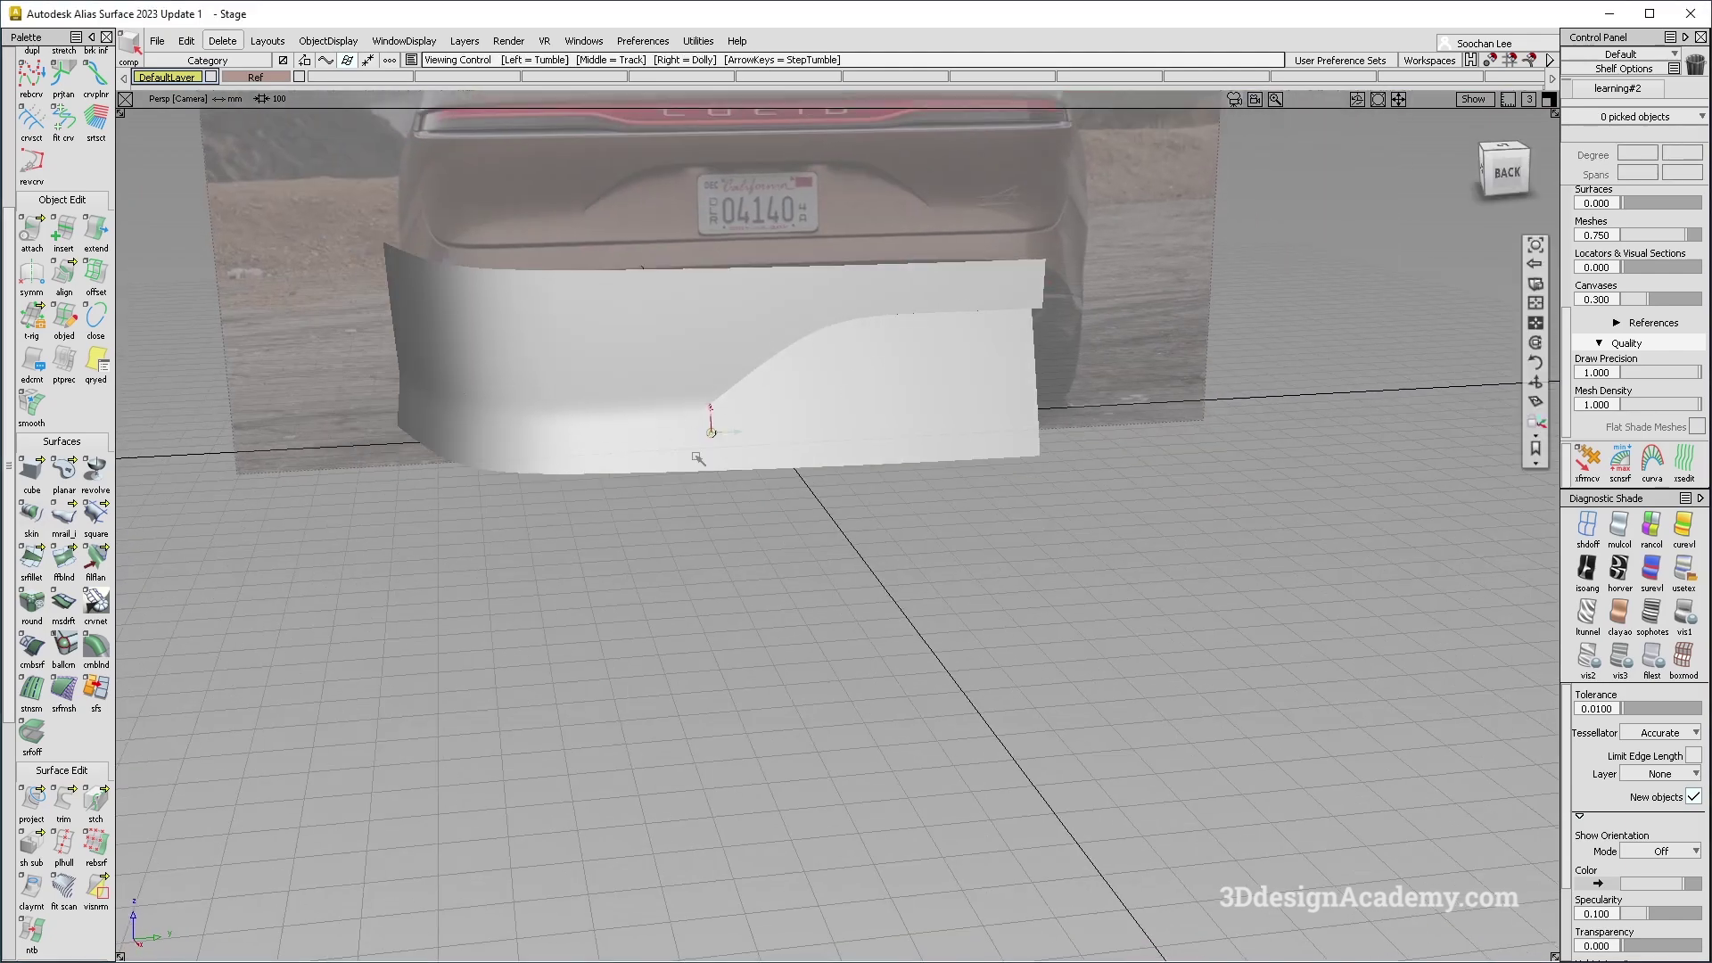
alt+shift+drag(662, 451, 807, 401)
alt+shift+drag(925, 378, 891, 438)
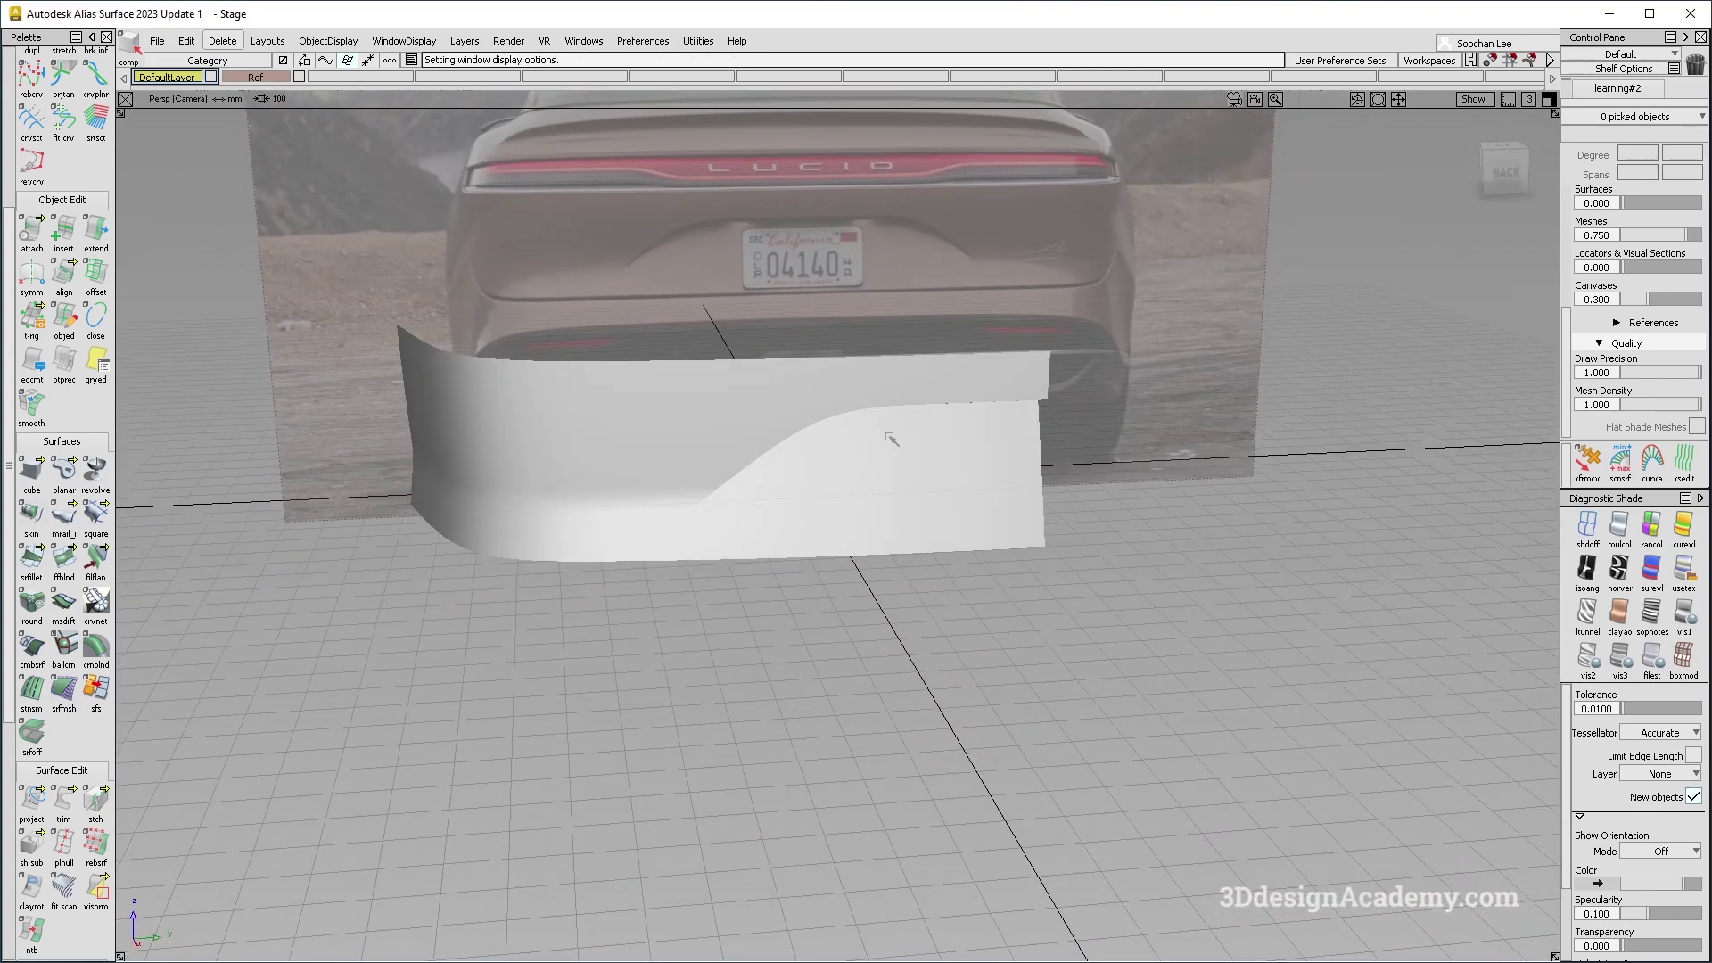
key(alt+shift)
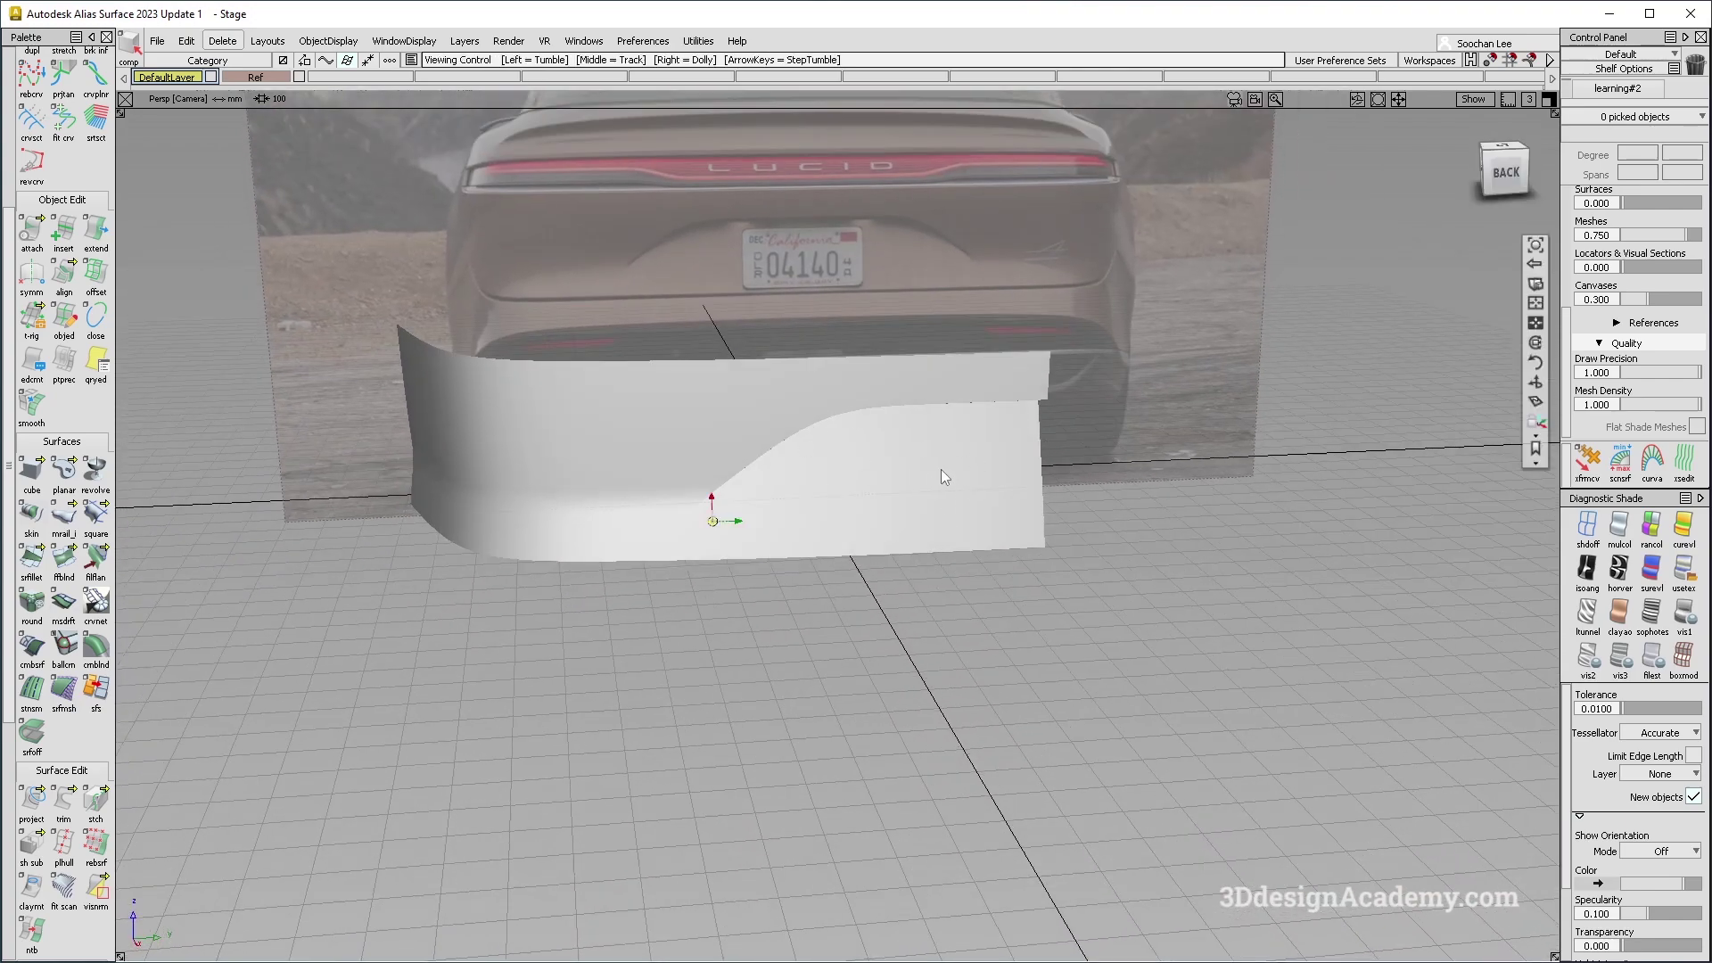
alt+shift+drag(1175, 532, 830, 654)
Turn on symmetry for DefaultLayer to mirror the rear surfaces across the centre line.
click(167, 78)
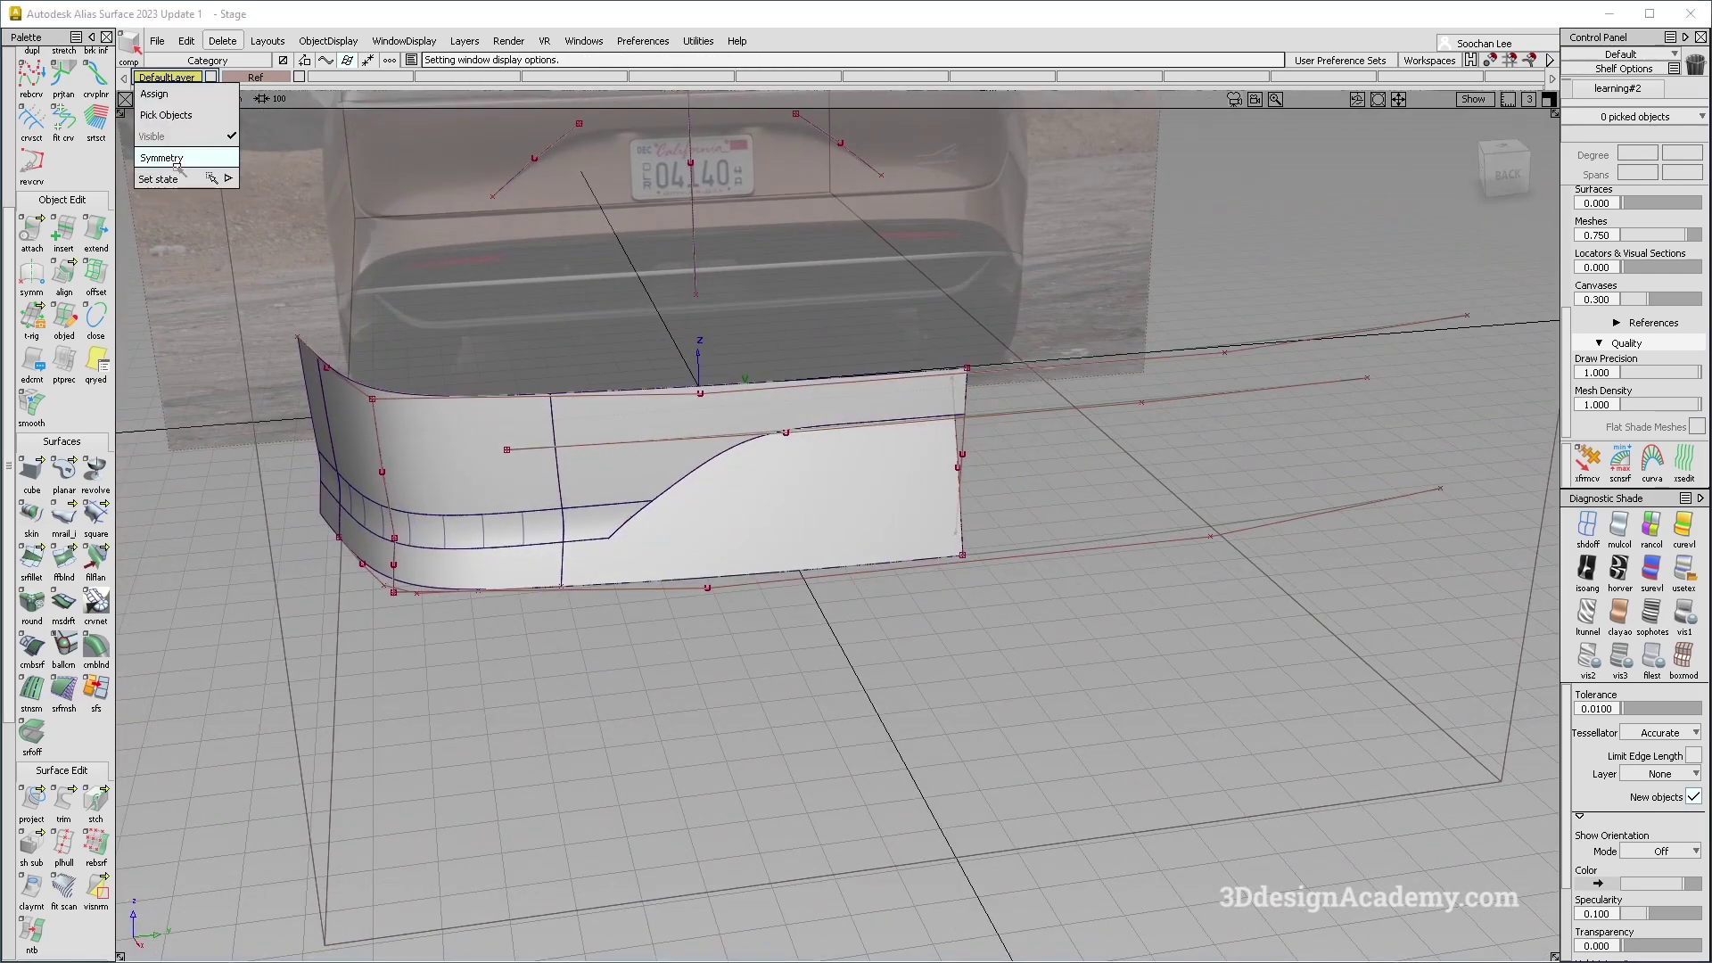
click(163, 158)
alt+shift+drag(635, 537, 671, 517)
alt+shift+right_drag(670, 518, 535, 481)
Assign the construction curves to a new layer L2 and hide that layer.
drag(441, 337, 936, 598)
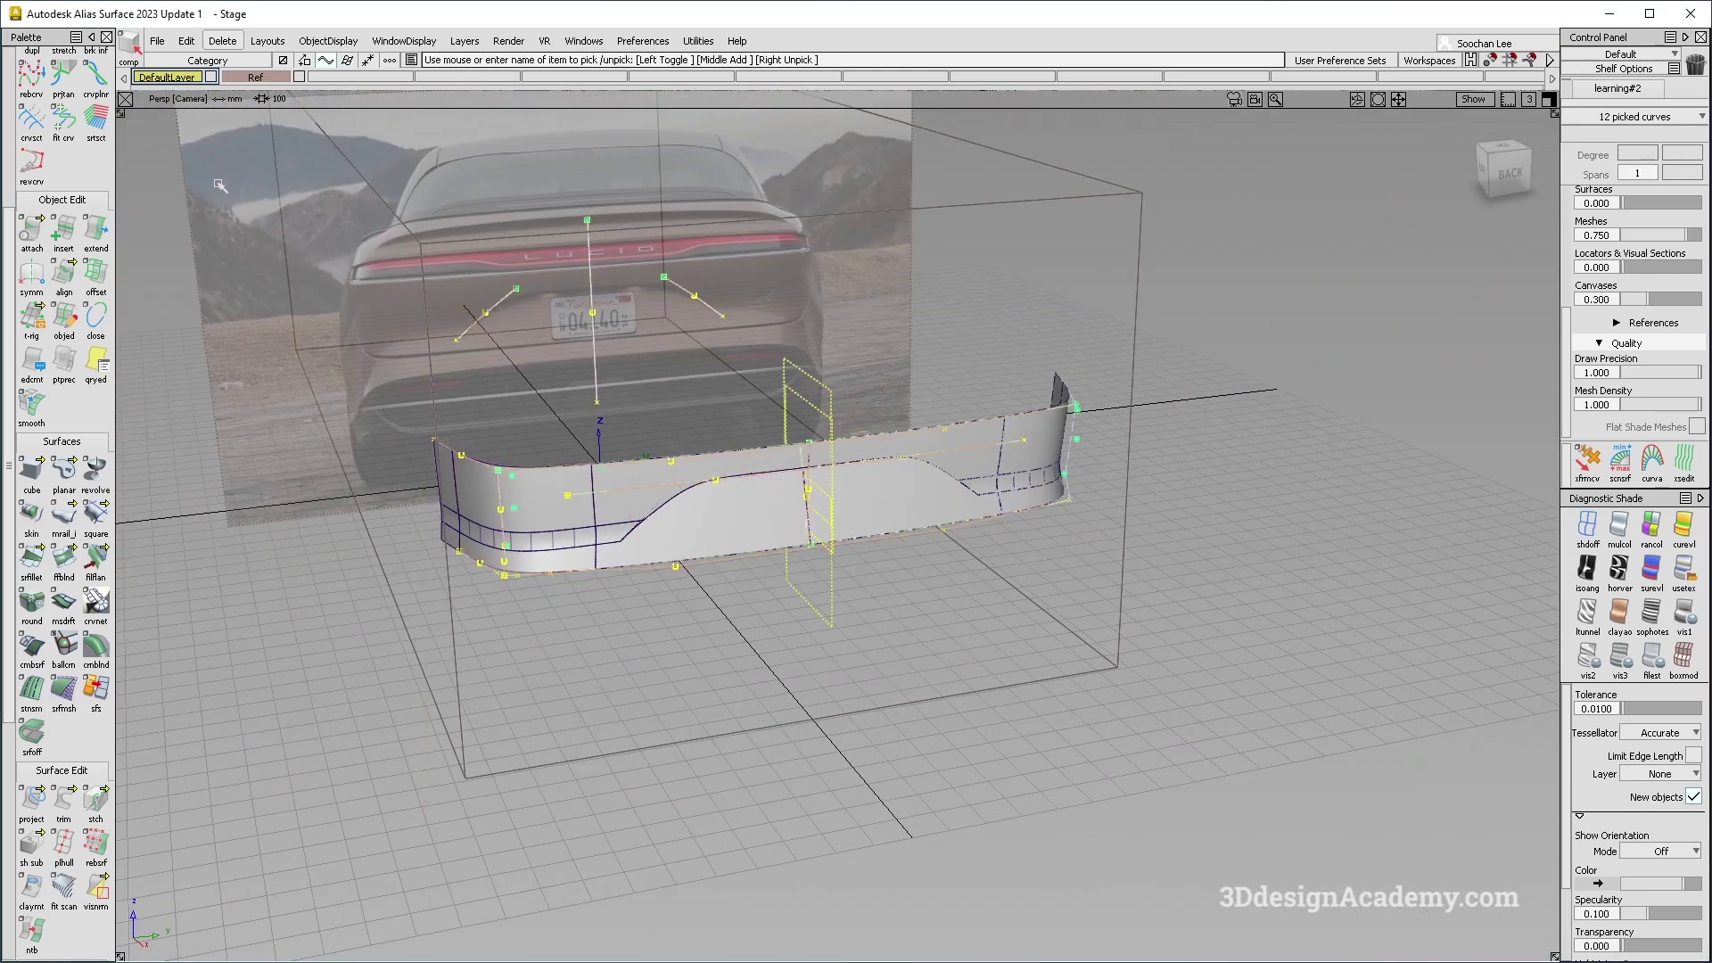
click(464, 41)
click(482, 65)
click(388, 76)
click(390, 83)
Turn off the U and V isoparm display for all the rear surfaces.
click(1507, 169)
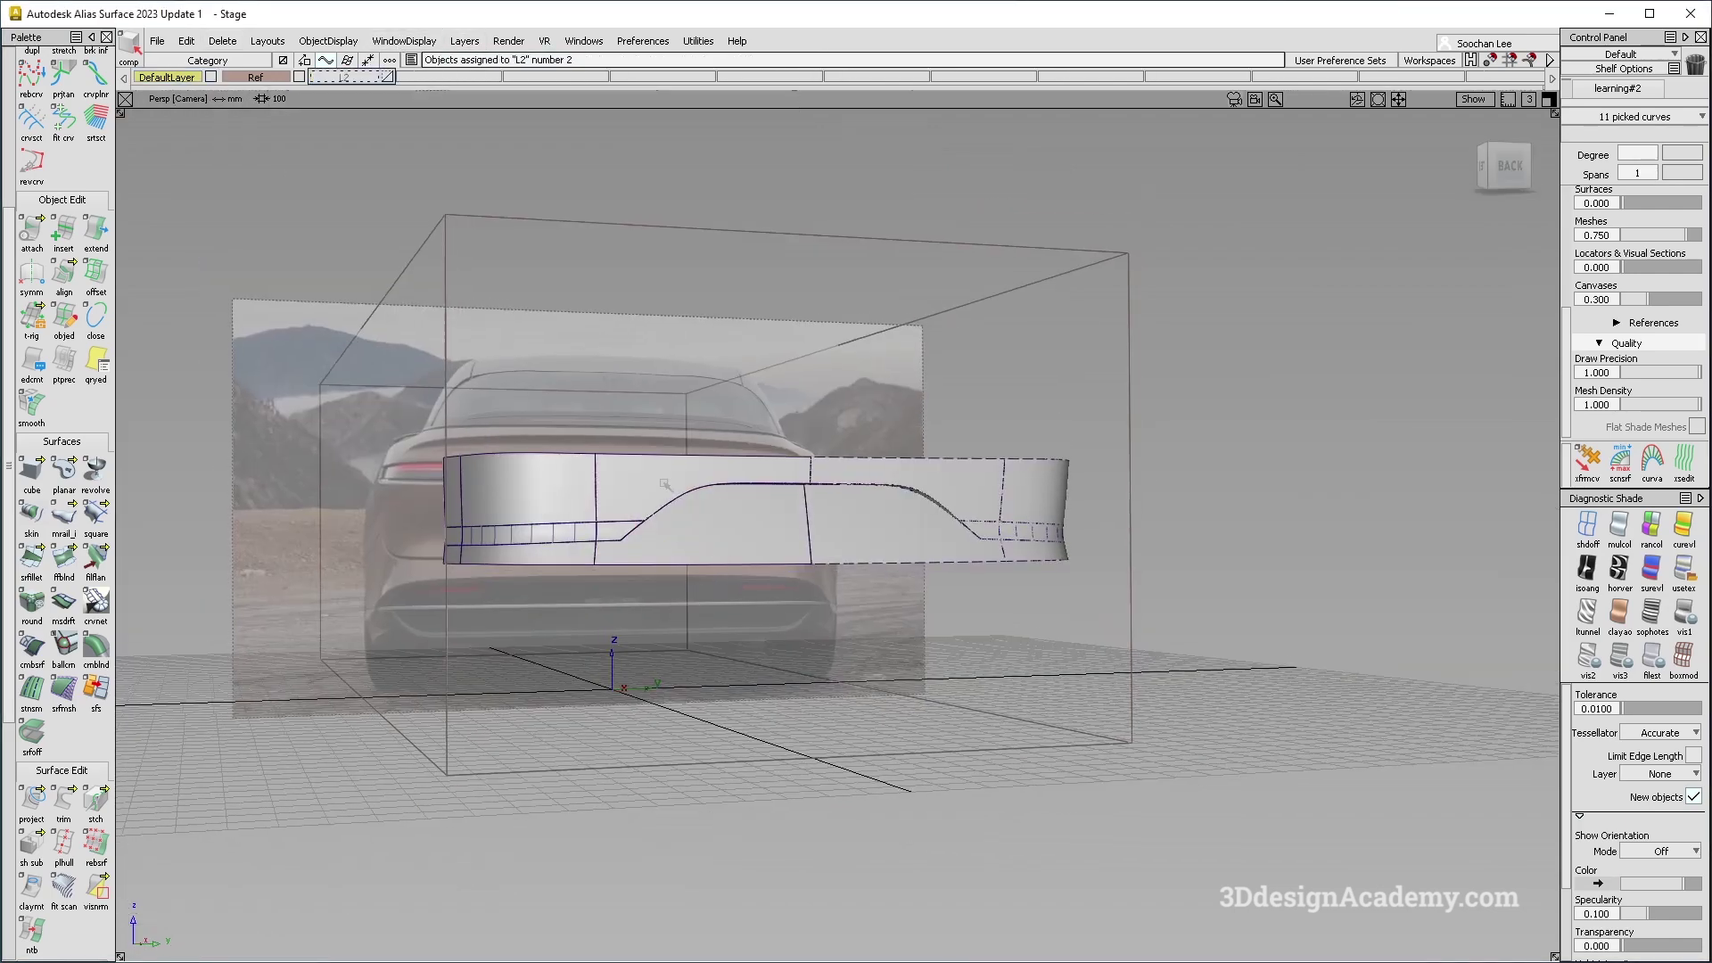
scroll(1651, 277, up, 5)
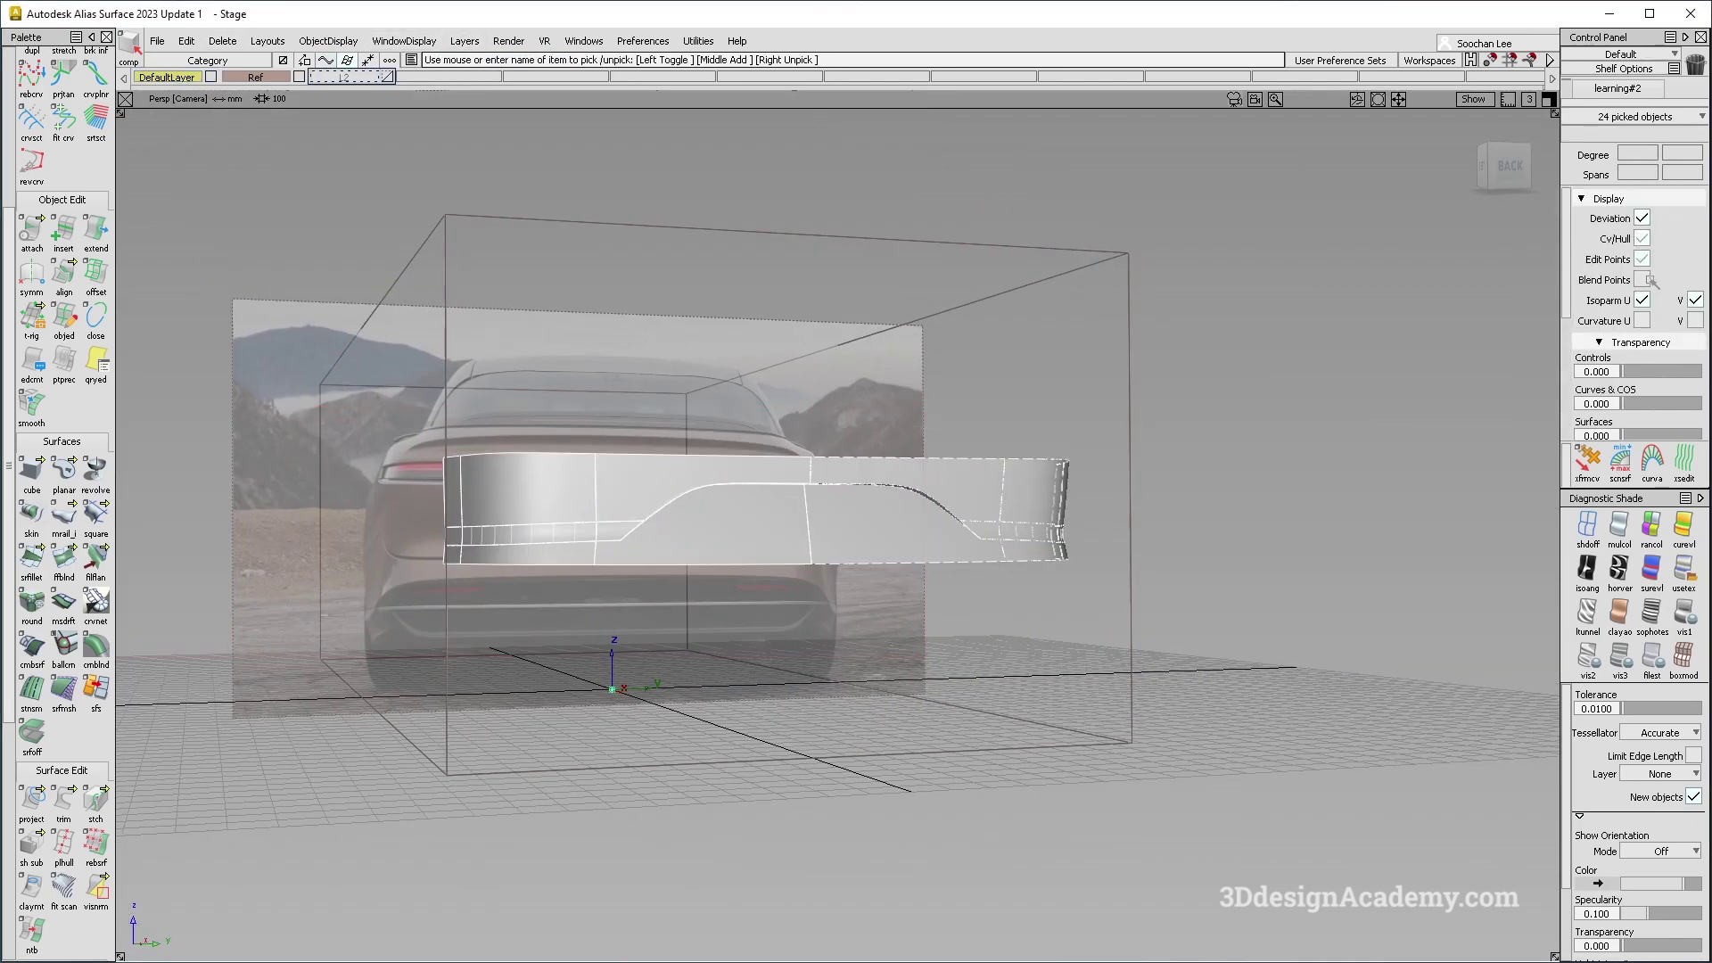
click(1642, 300)
click(795, 580)
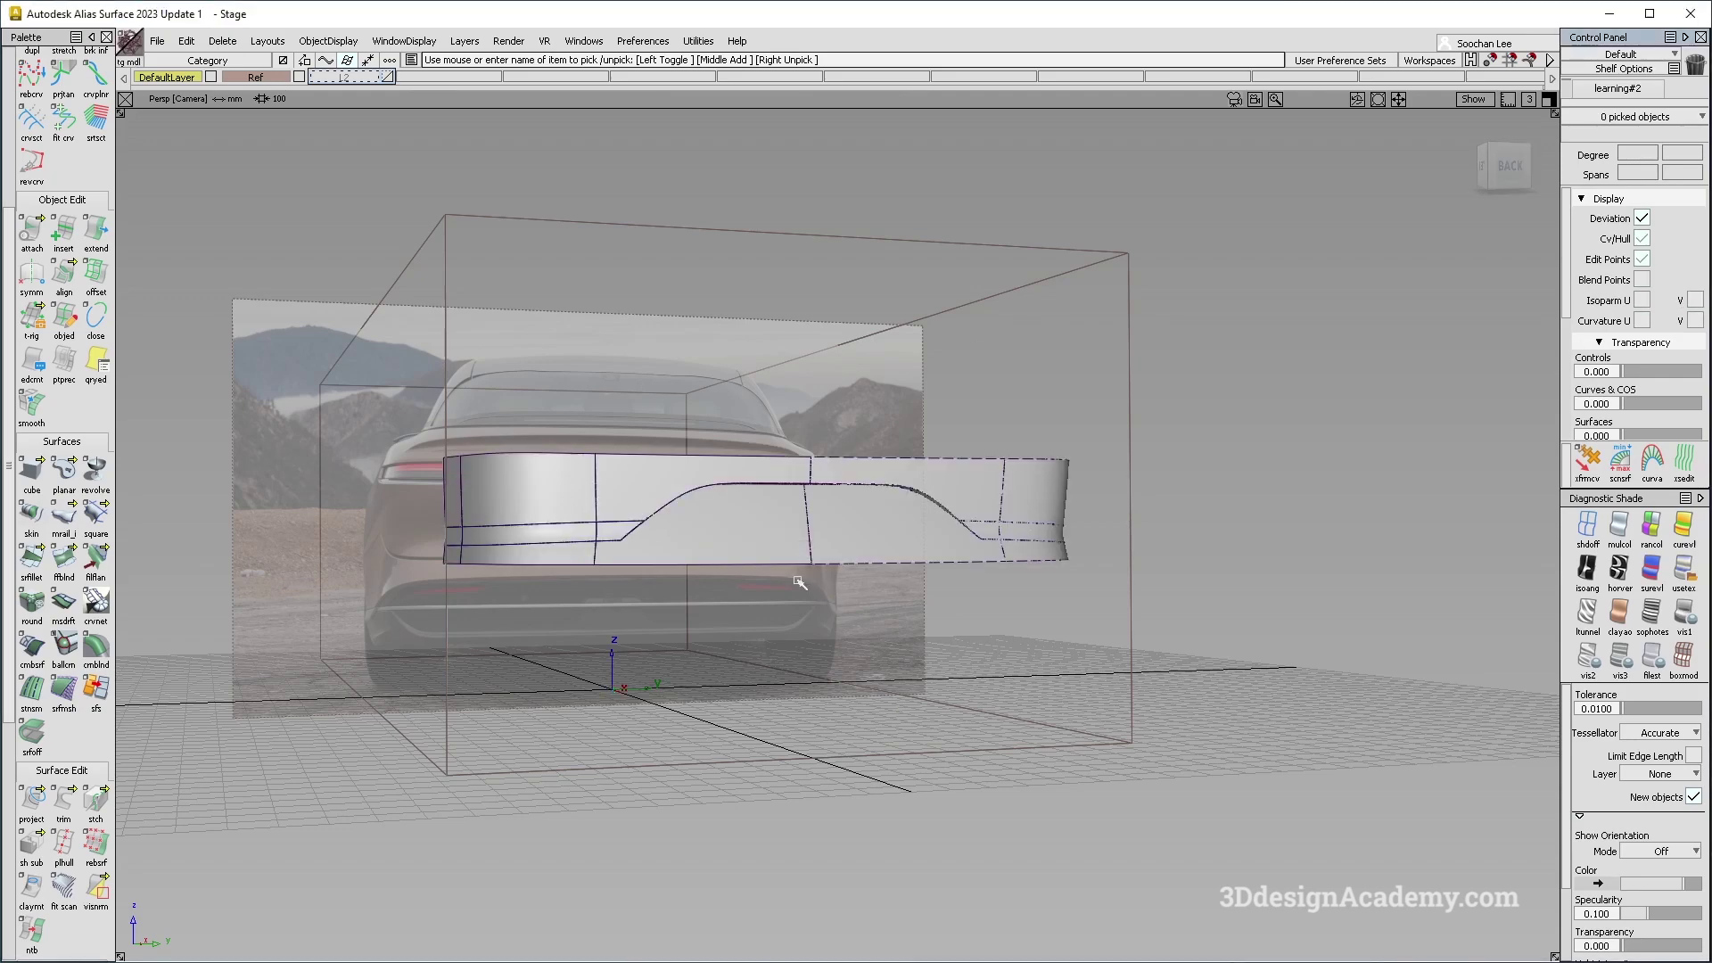
Hide the model's wireframe and apply the usetex diagnostic shading to the mirrored rear surfaces.
key(alt+m)
mouse_move(879, 535)
alt+shift+mouse_down()
mouse_move(738, 562)
mouse_move(729, 580)
mouse_move(811, 539)
alt+shift+mouse_up()
click(1684, 572)
alt+shift+drag(824, 589, 848, 719)
alt+shift+right_drag(753, 585, 803, 547)
mouse_move(802, 546)
alt+shift+mouse_down()
mouse_move(780, 493)
mouse_move(783, 571)
alt+shift+mouse_up()
Preview the rear surfaces with the Shade-Sky map type and return the map type to Showroom.
click(1659, 832)
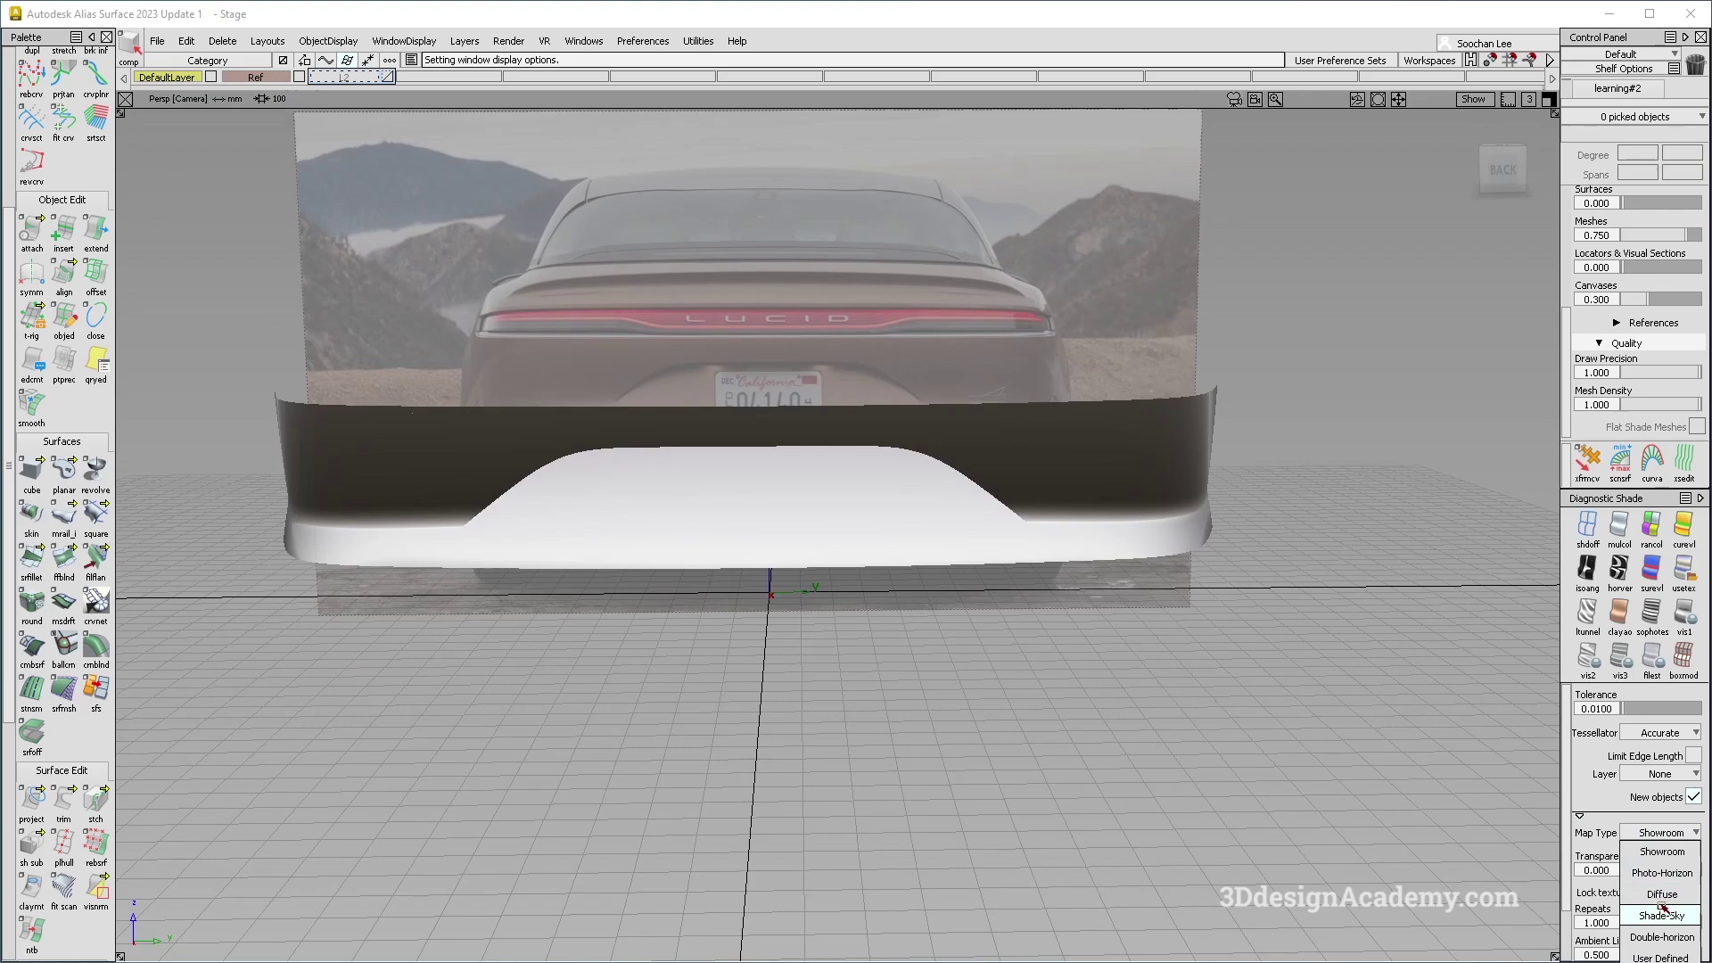
click(1664, 917)
mouse_move(672, 535)
alt+shift+mouse_down()
mouse_move(734, 447)
mouse_move(704, 447)
mouse_move(676, 407)
alt+shift+mouse_up()
click(1672, 835)
click(1676, 851)
Examine the reflections on the rear surfaces, flange and fillet around the recess, with and without wireframe.
mouse_move(652, 601)
alt+shift+mouse_down()
mouse_move(665, 665)
mouse_move(482, 470)
mouse_move(409, 470)
alt+shift+mouse_up()
alt+shift+drag(632, 567, 699, 532)
alt+shift+middle_drag(699, 532, 856, 553)
key(alt+m)
alt+shift+right_drag(645, 537, 758, 535)
alt+shift+drag(758, 535, 708, 389)
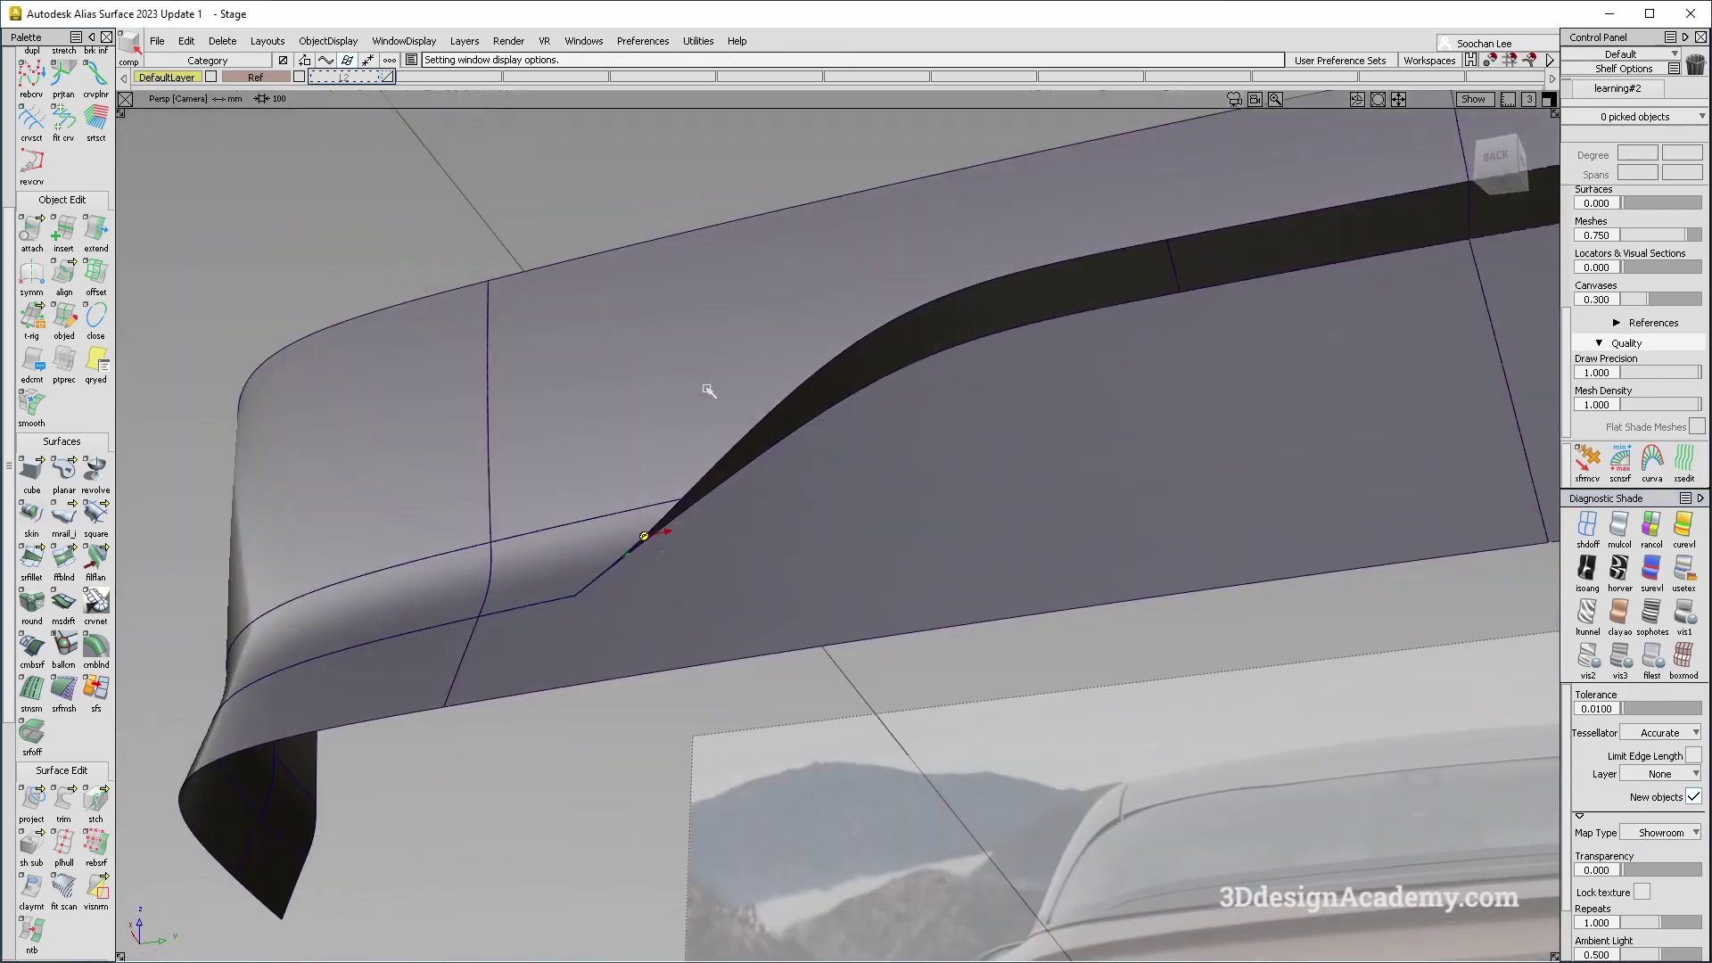
alt+shift+right_drag(1057, 334, 757, 509)
alt+shift+drag(757, 509, 787, 543)
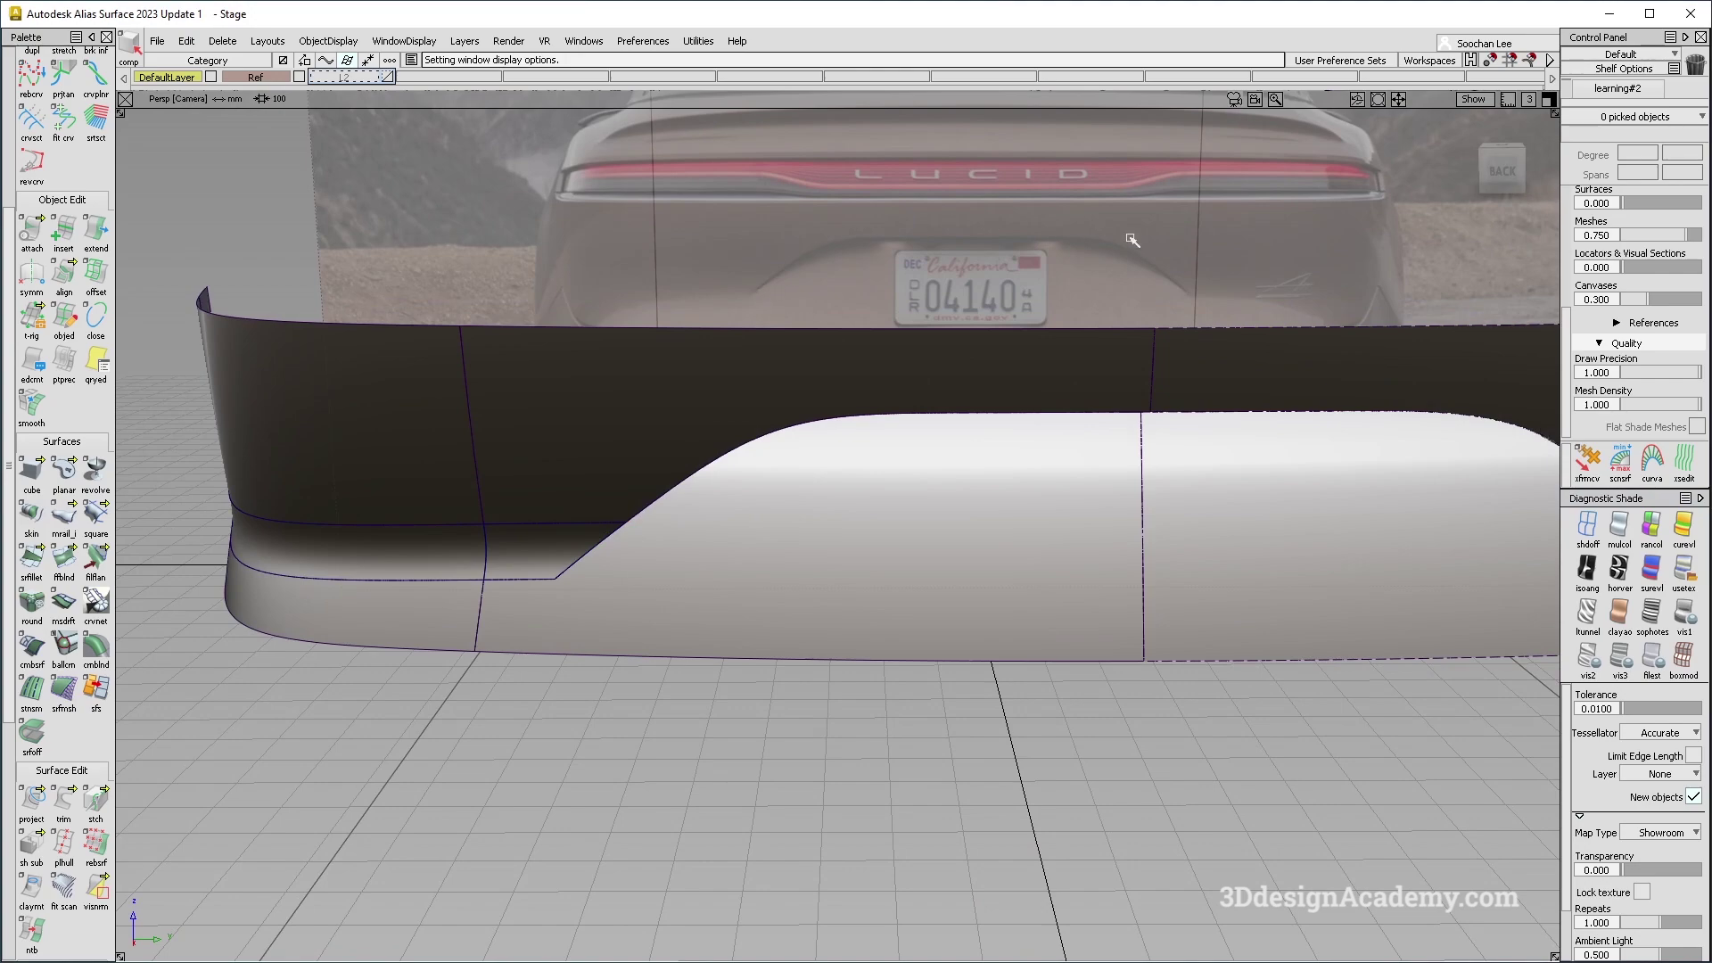
alt+shift+drag(787, 544, 952, 615)
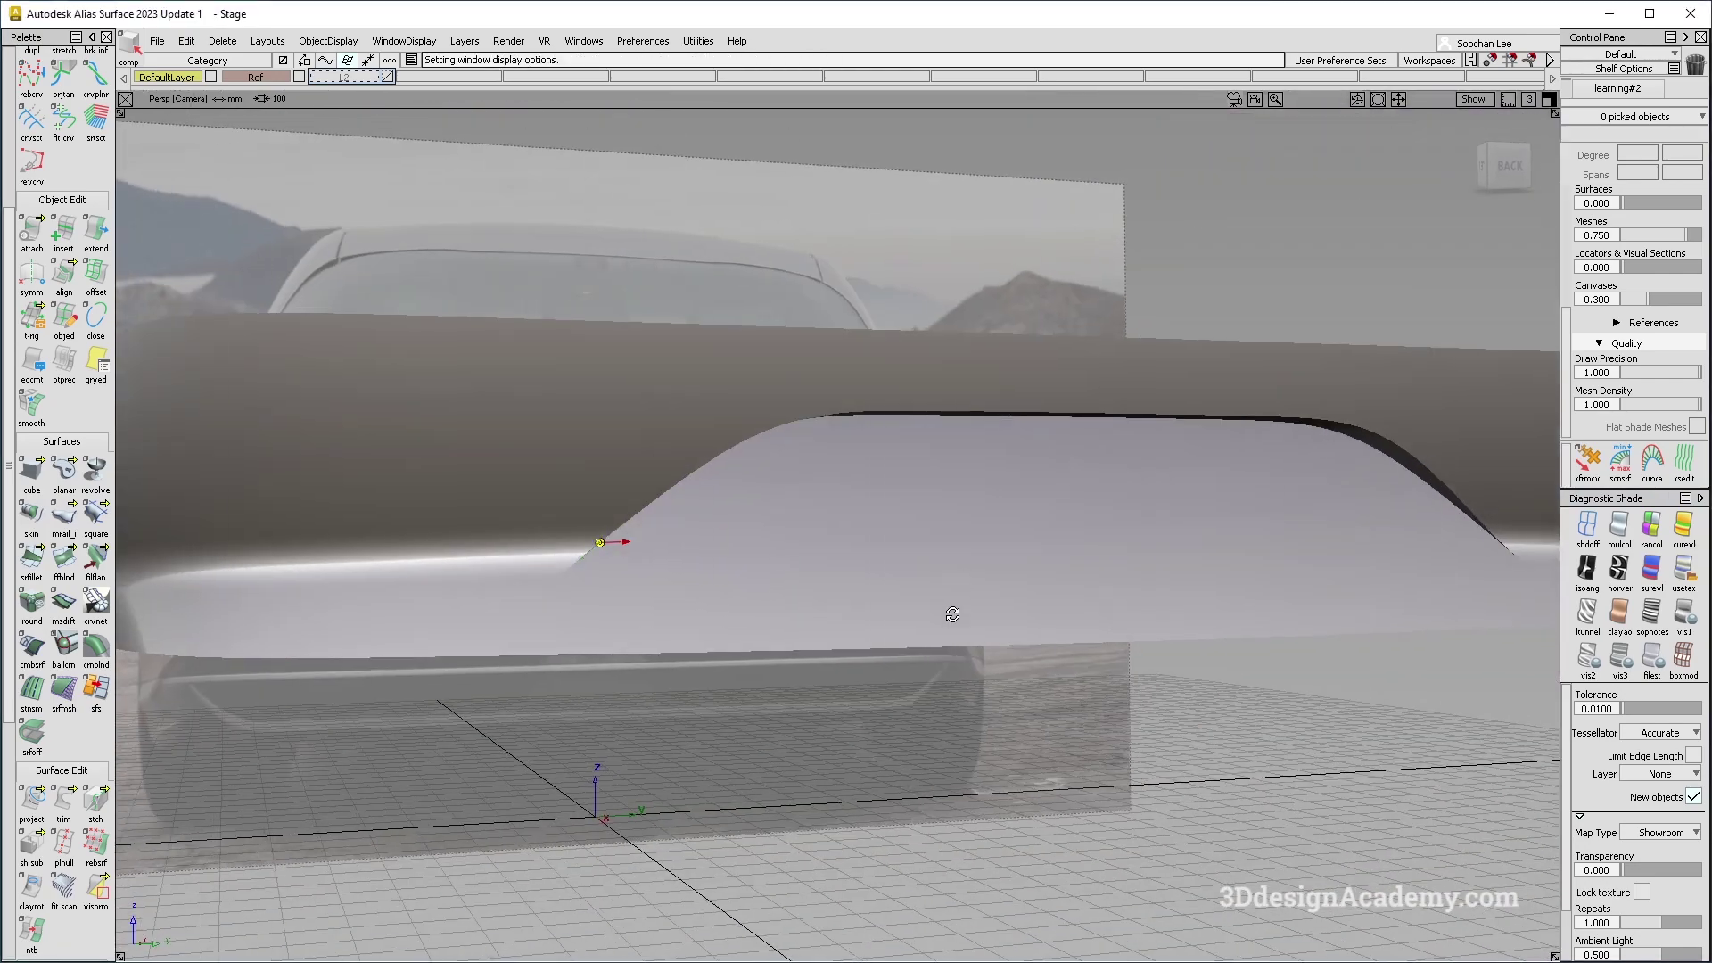
alt+shift+right_drag(953, 614, 960, 581)
mouse_move(960, 581)
alt+shift+mouse_down()
mouse_move(999, 606)
mouse_move(925, 565)
alt+shift+mouse_up()
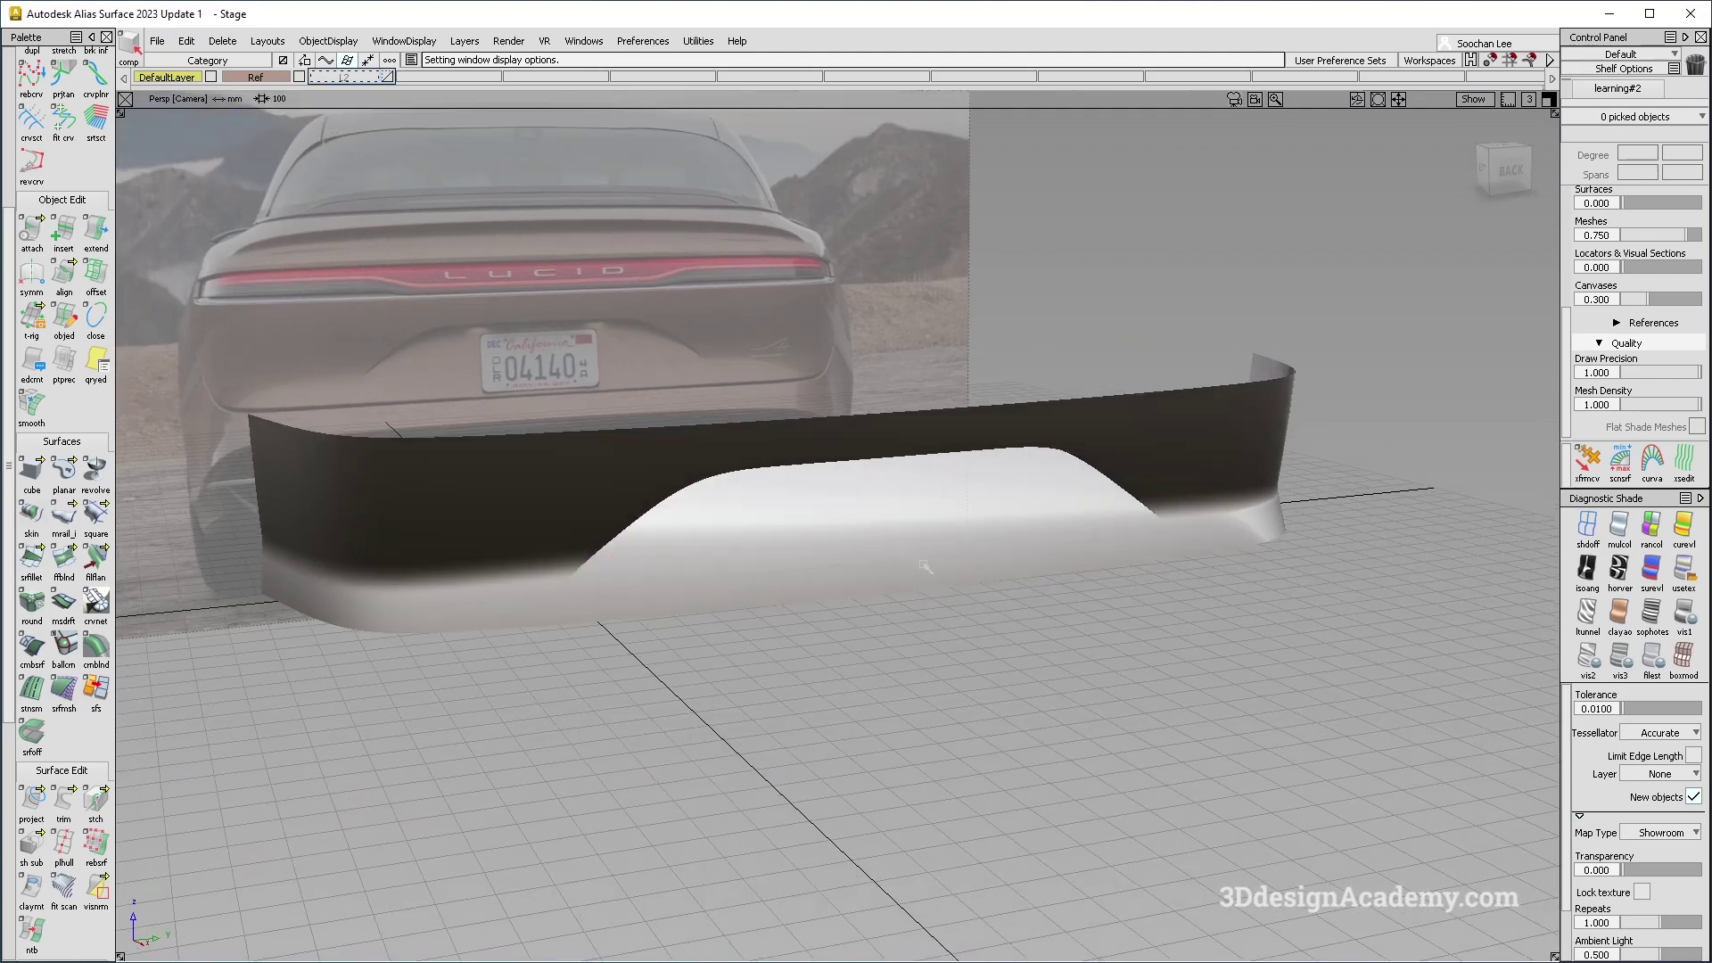
alt+shift+right_drag(926, 567, 895, 537)
alt+shift+drag(895, 537, 922, 550)
key(alt+m)
alt+shift+drag(876, 627, 783, 577)
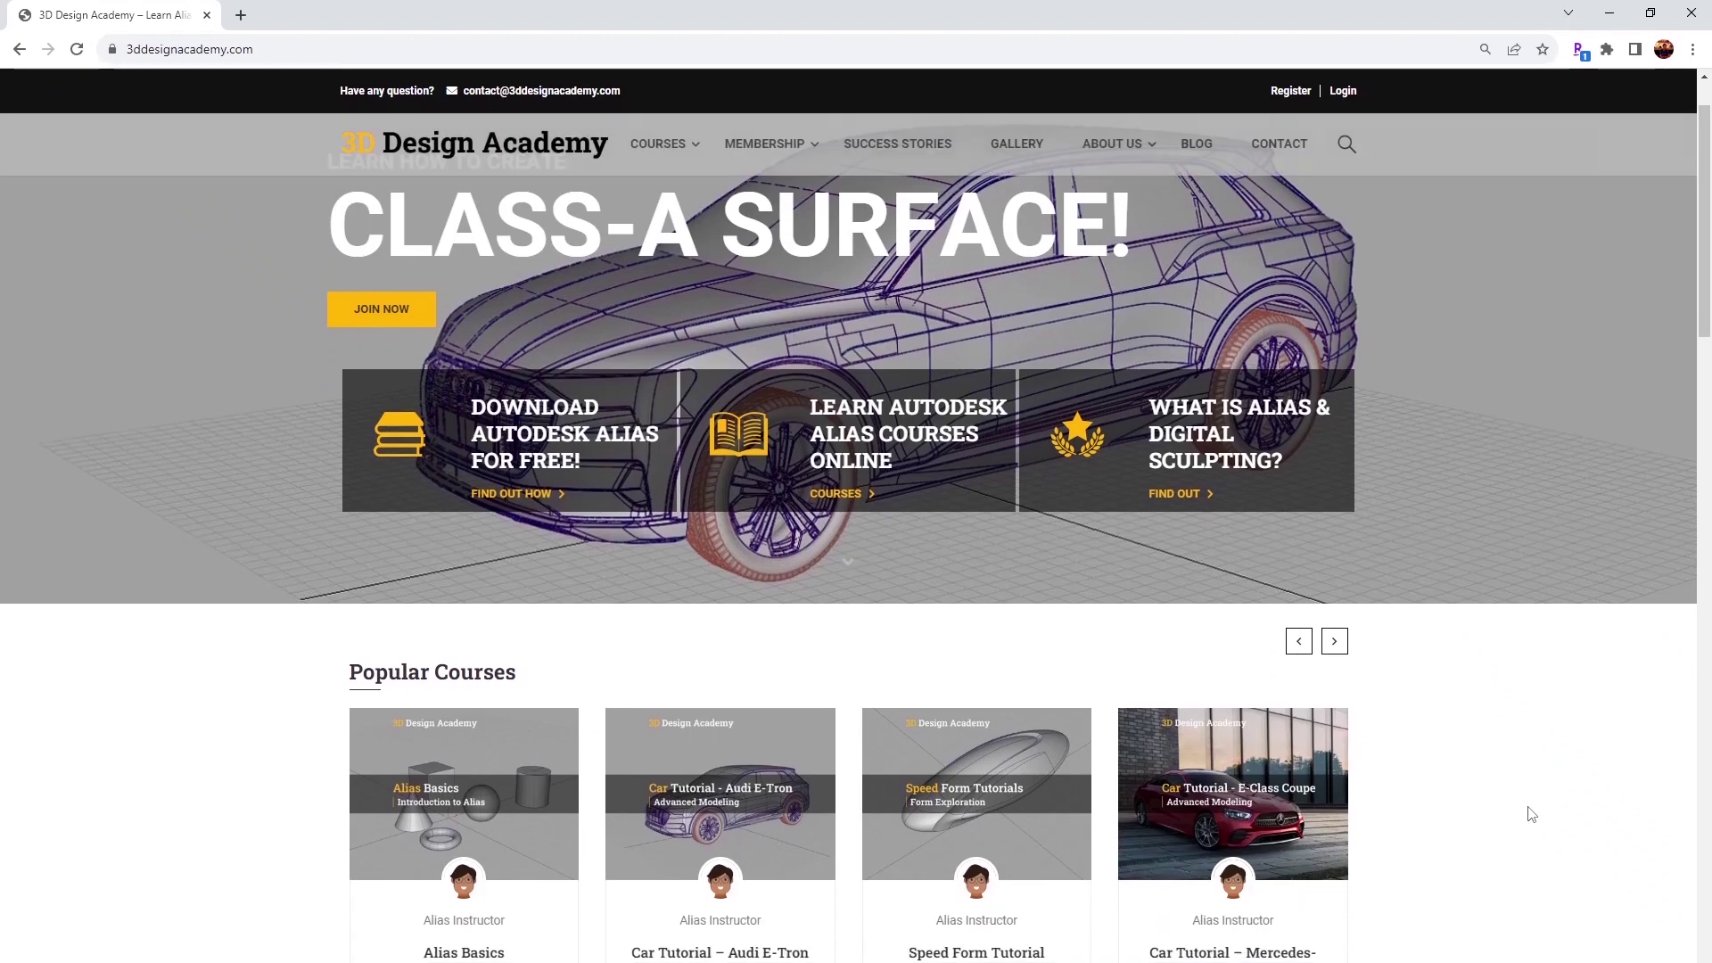
scroll(1532, 813, down, 6)
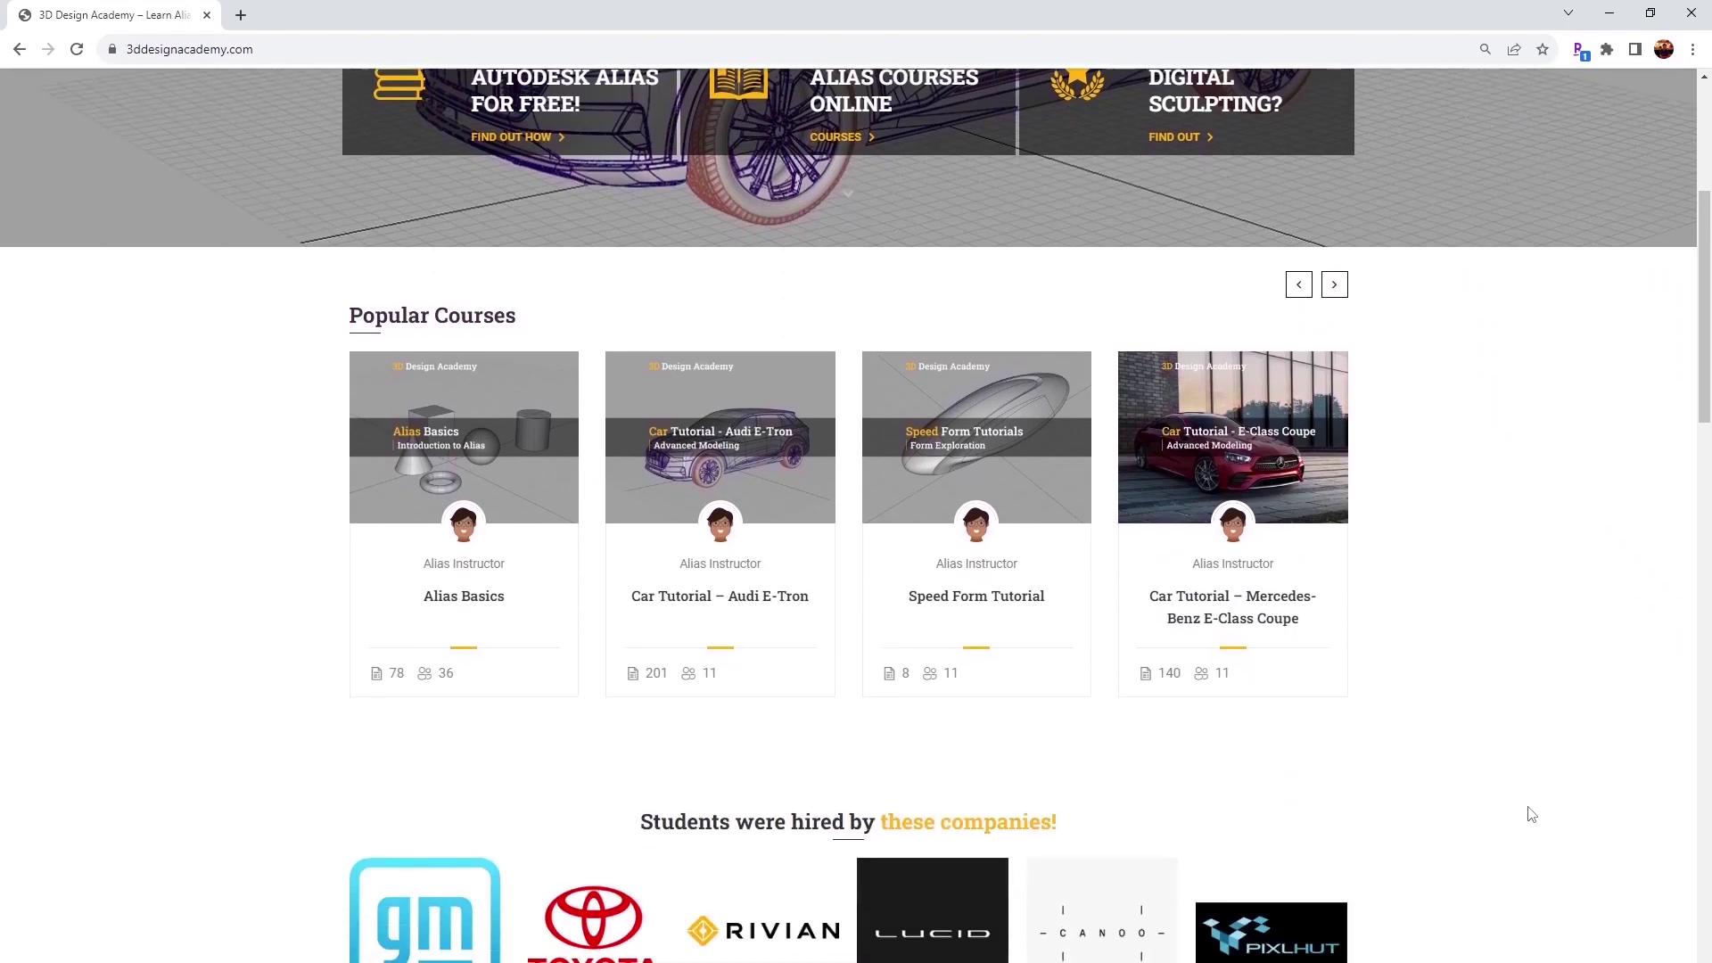
scroll(1531, 812, down, 1)
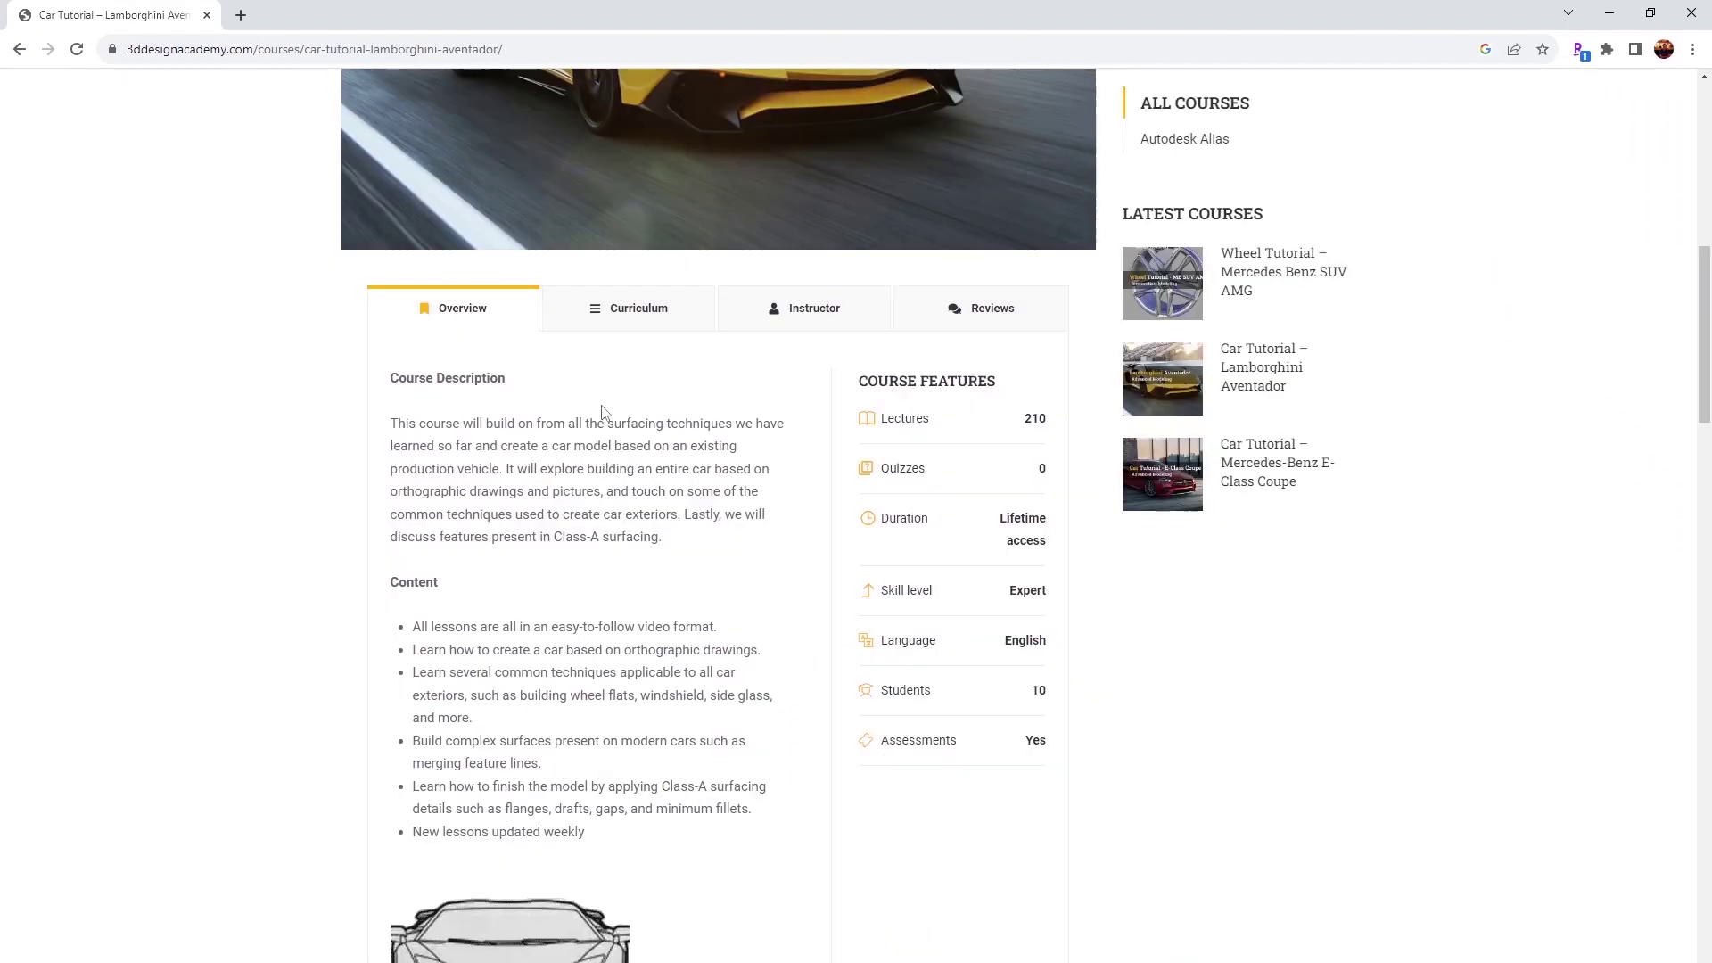
click(619, 332)
scroll(614, 450, down, 10)
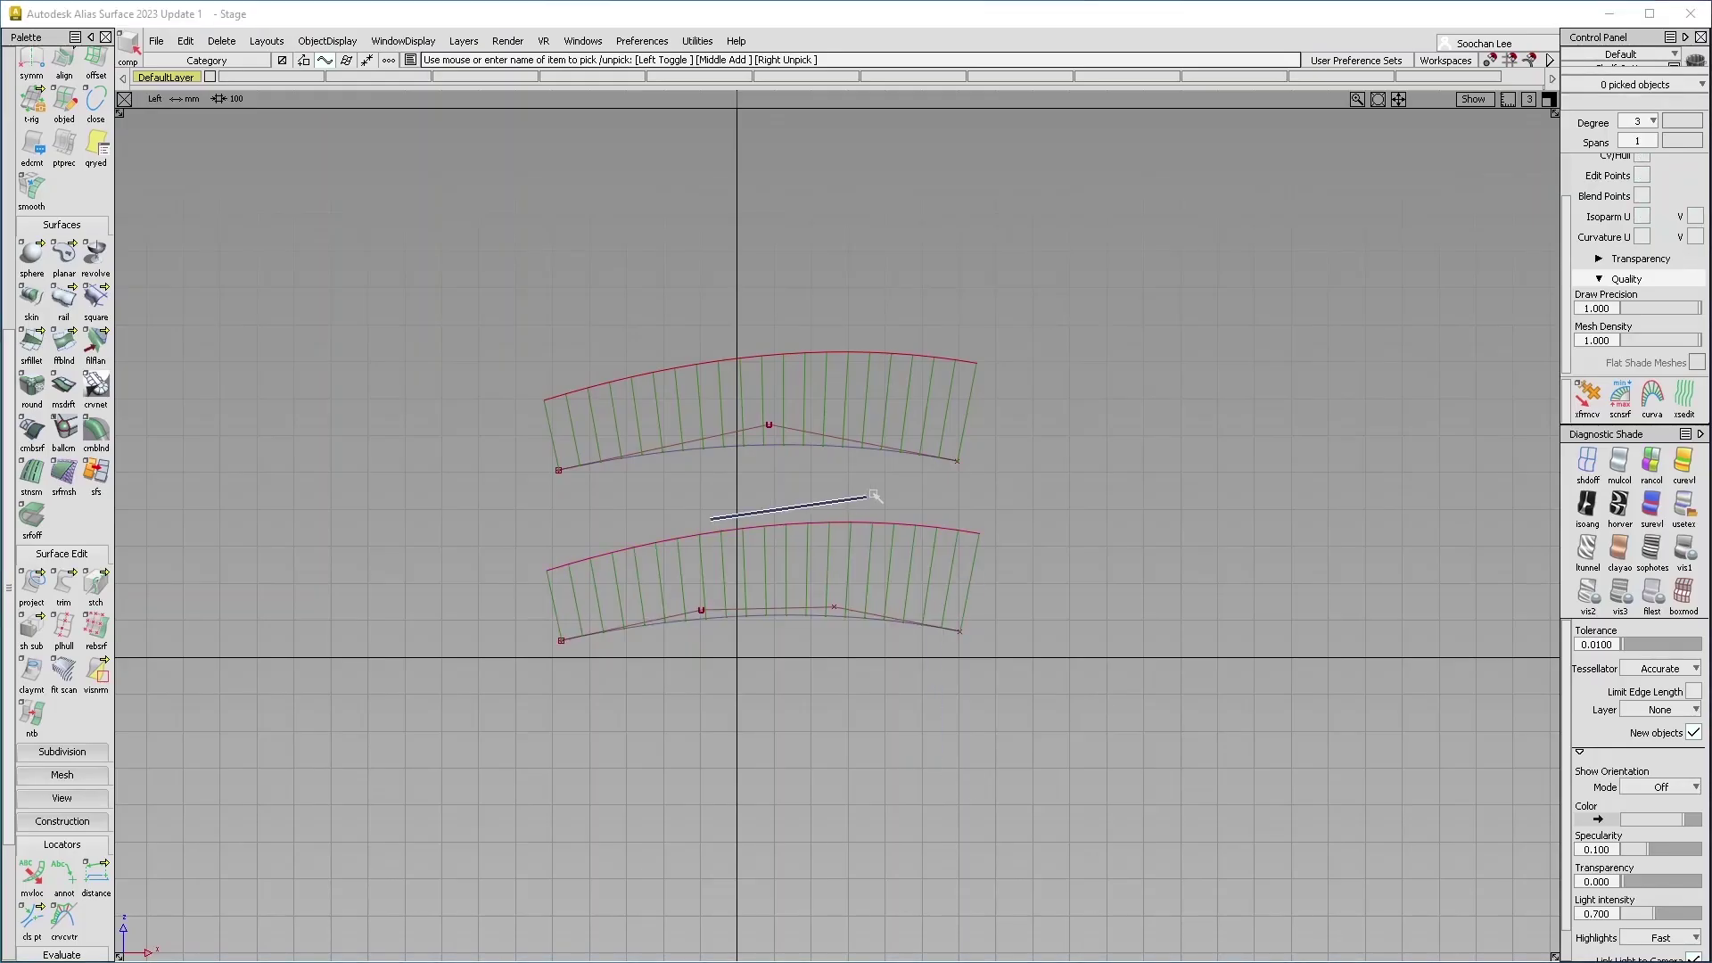
click(769, 426)
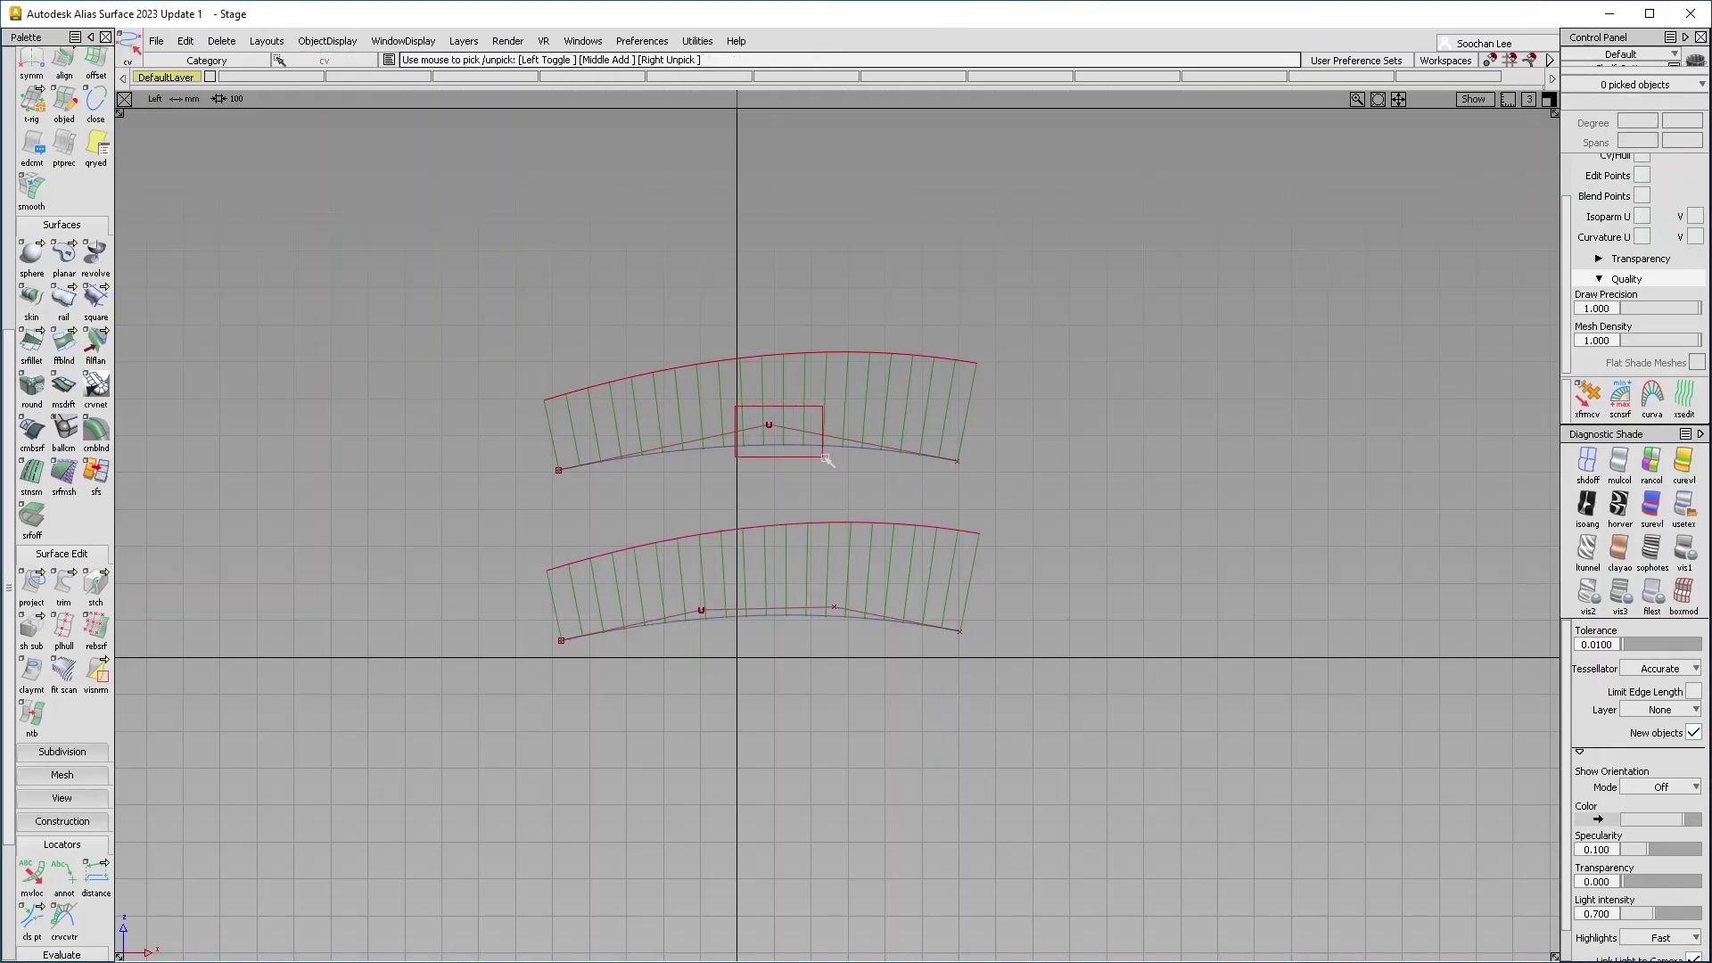
mouse_move(847, 460)
mouse_down()
mouse_move(833, 489)
mouse_move(848, 490)
mouse_up()
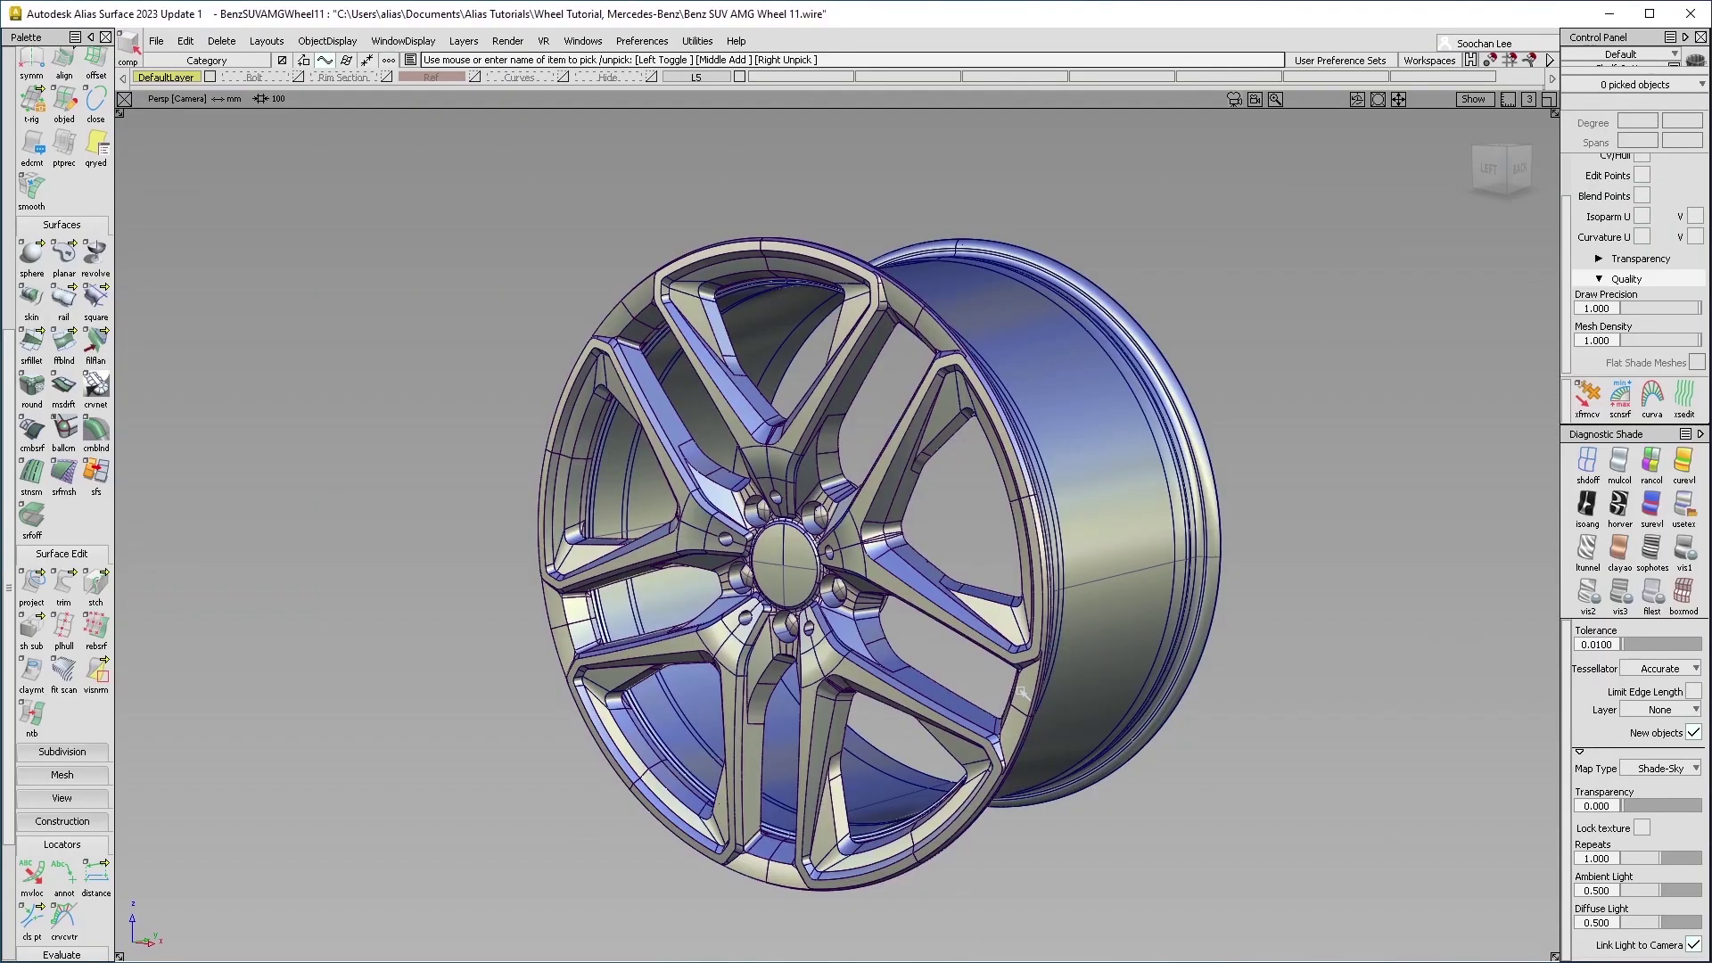
alt+shift+drag(923, 633, 990, 637)
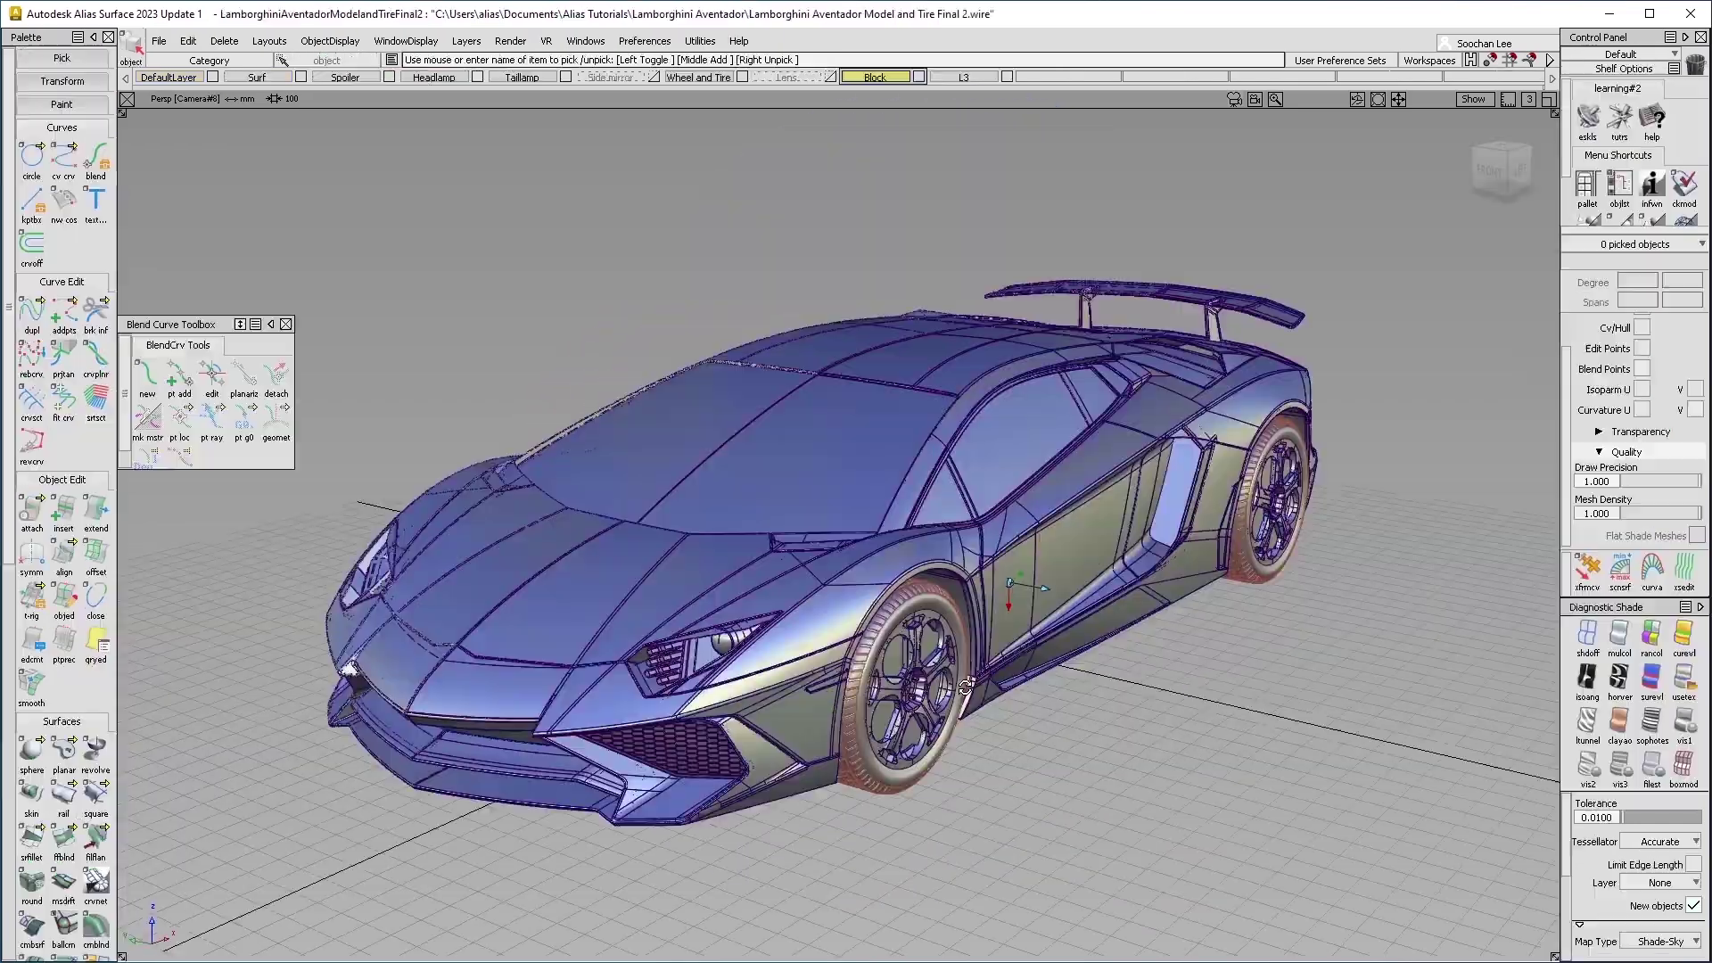
alt+shift+drag(966, 688, 834, 617)
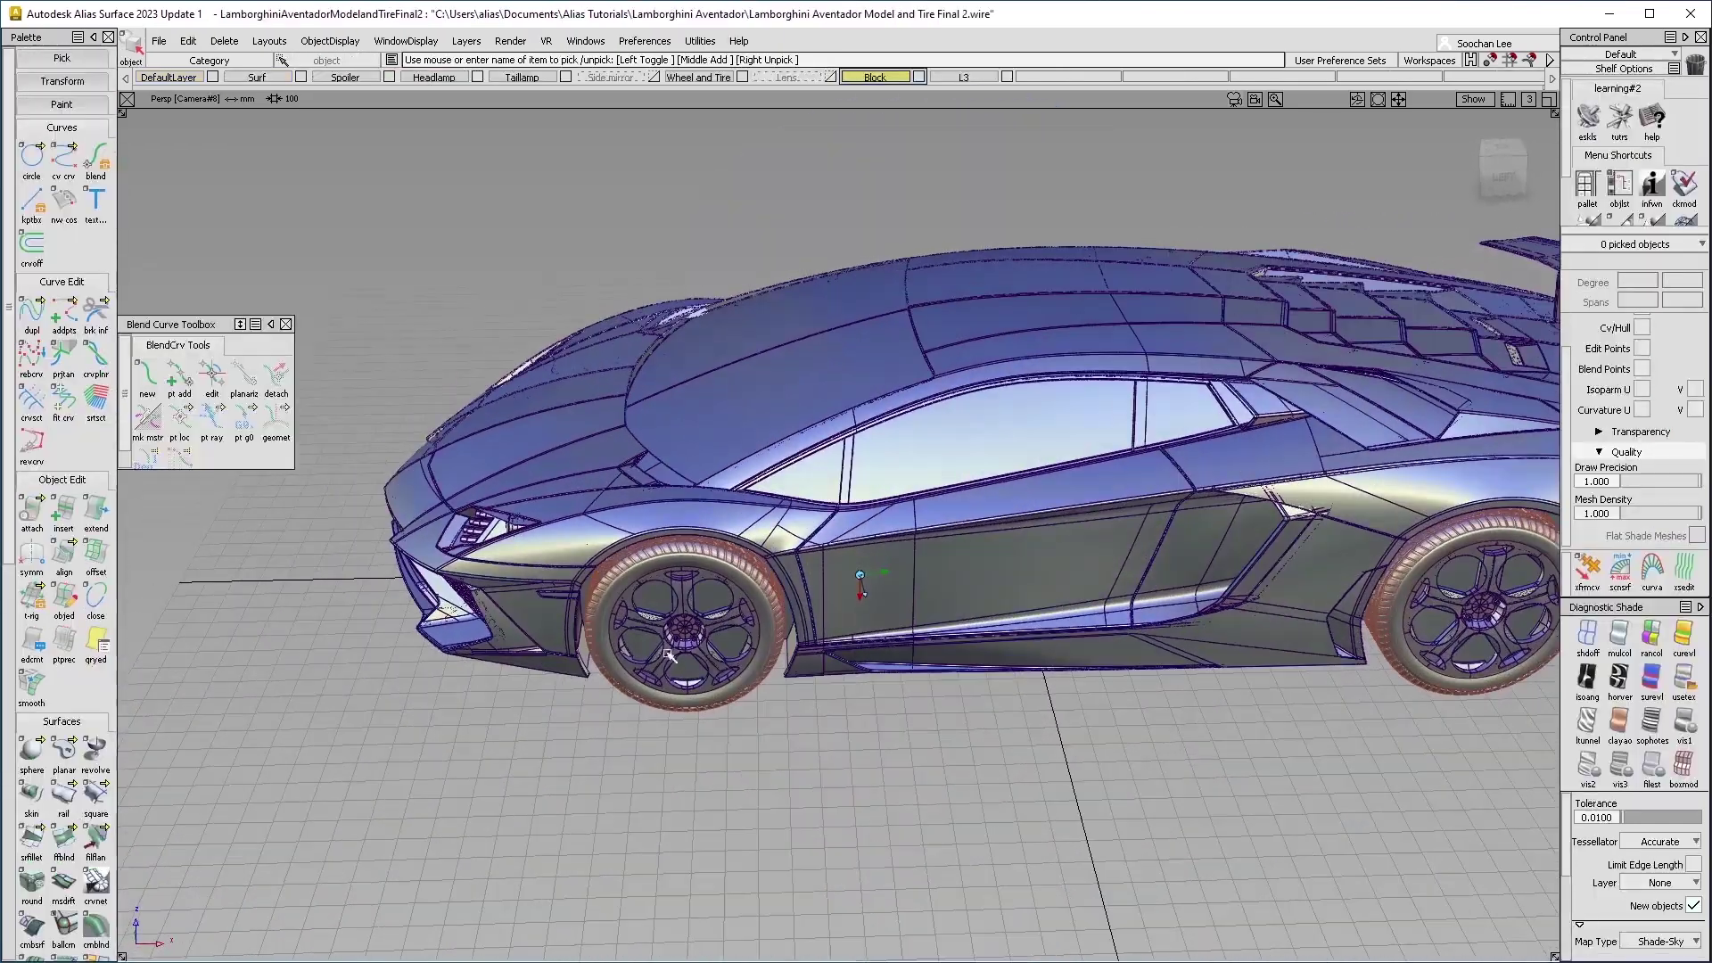